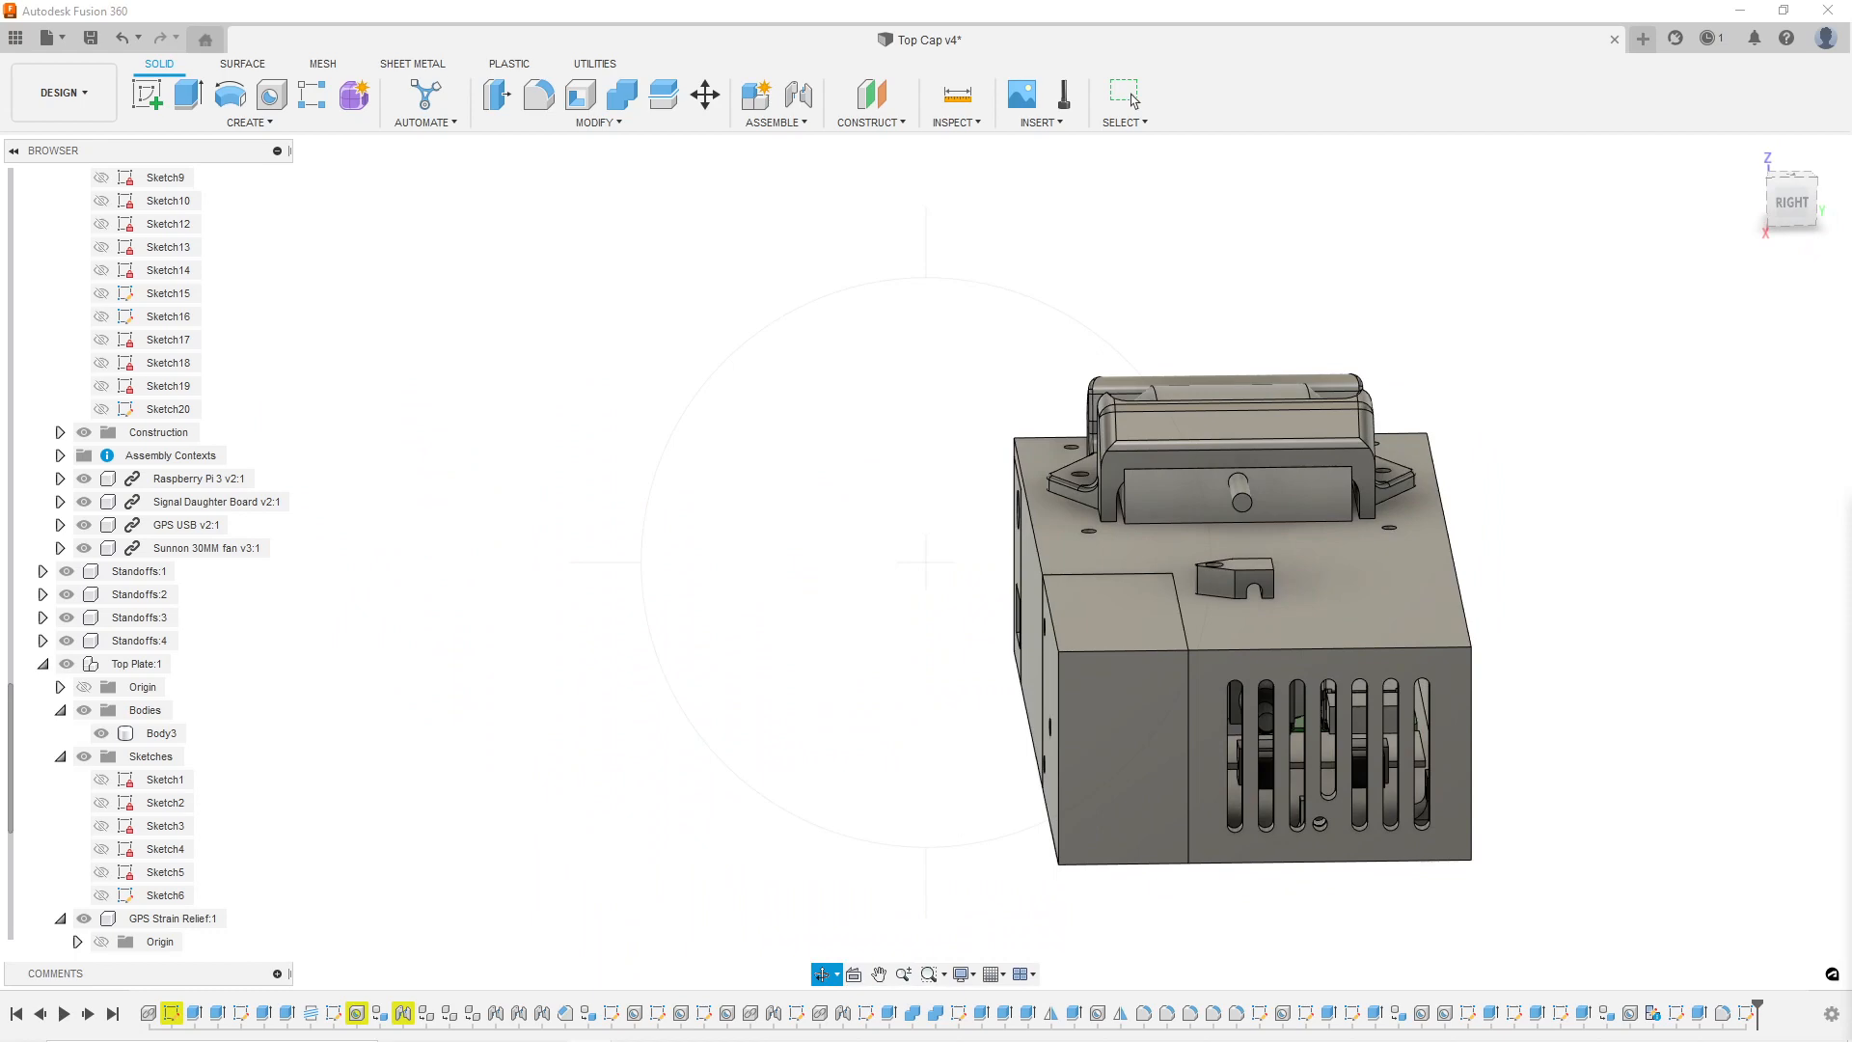
# Examine the enclosure assembly from the front, left and back, including the GPS holder and strain relief on its top plate.
pyautogui.keyDown('shift'); pyautogui.moveTo(946, 632); pyautogui.dragTo(1096, 623, button='middle'); pyautogui.keyUp('shift')
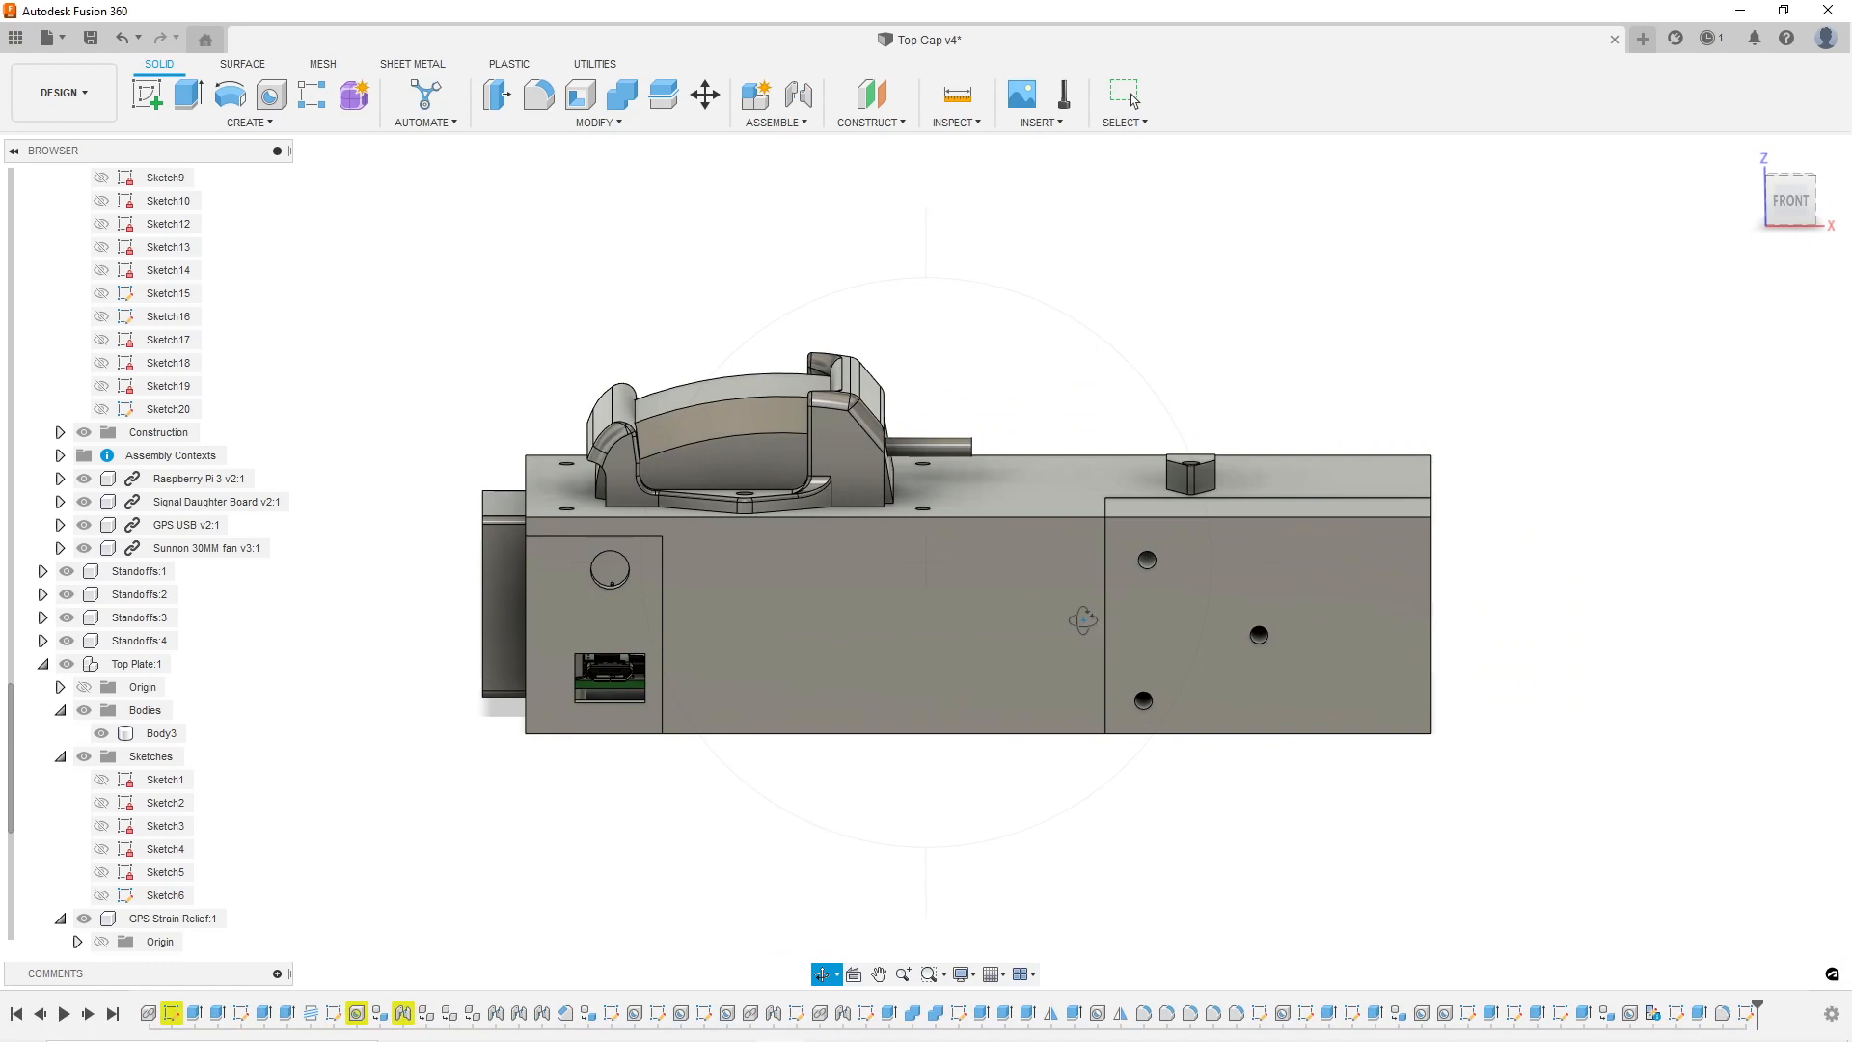
pyautogui.moveTo(952, 576); pyautogui.dragTo(1109, 628)
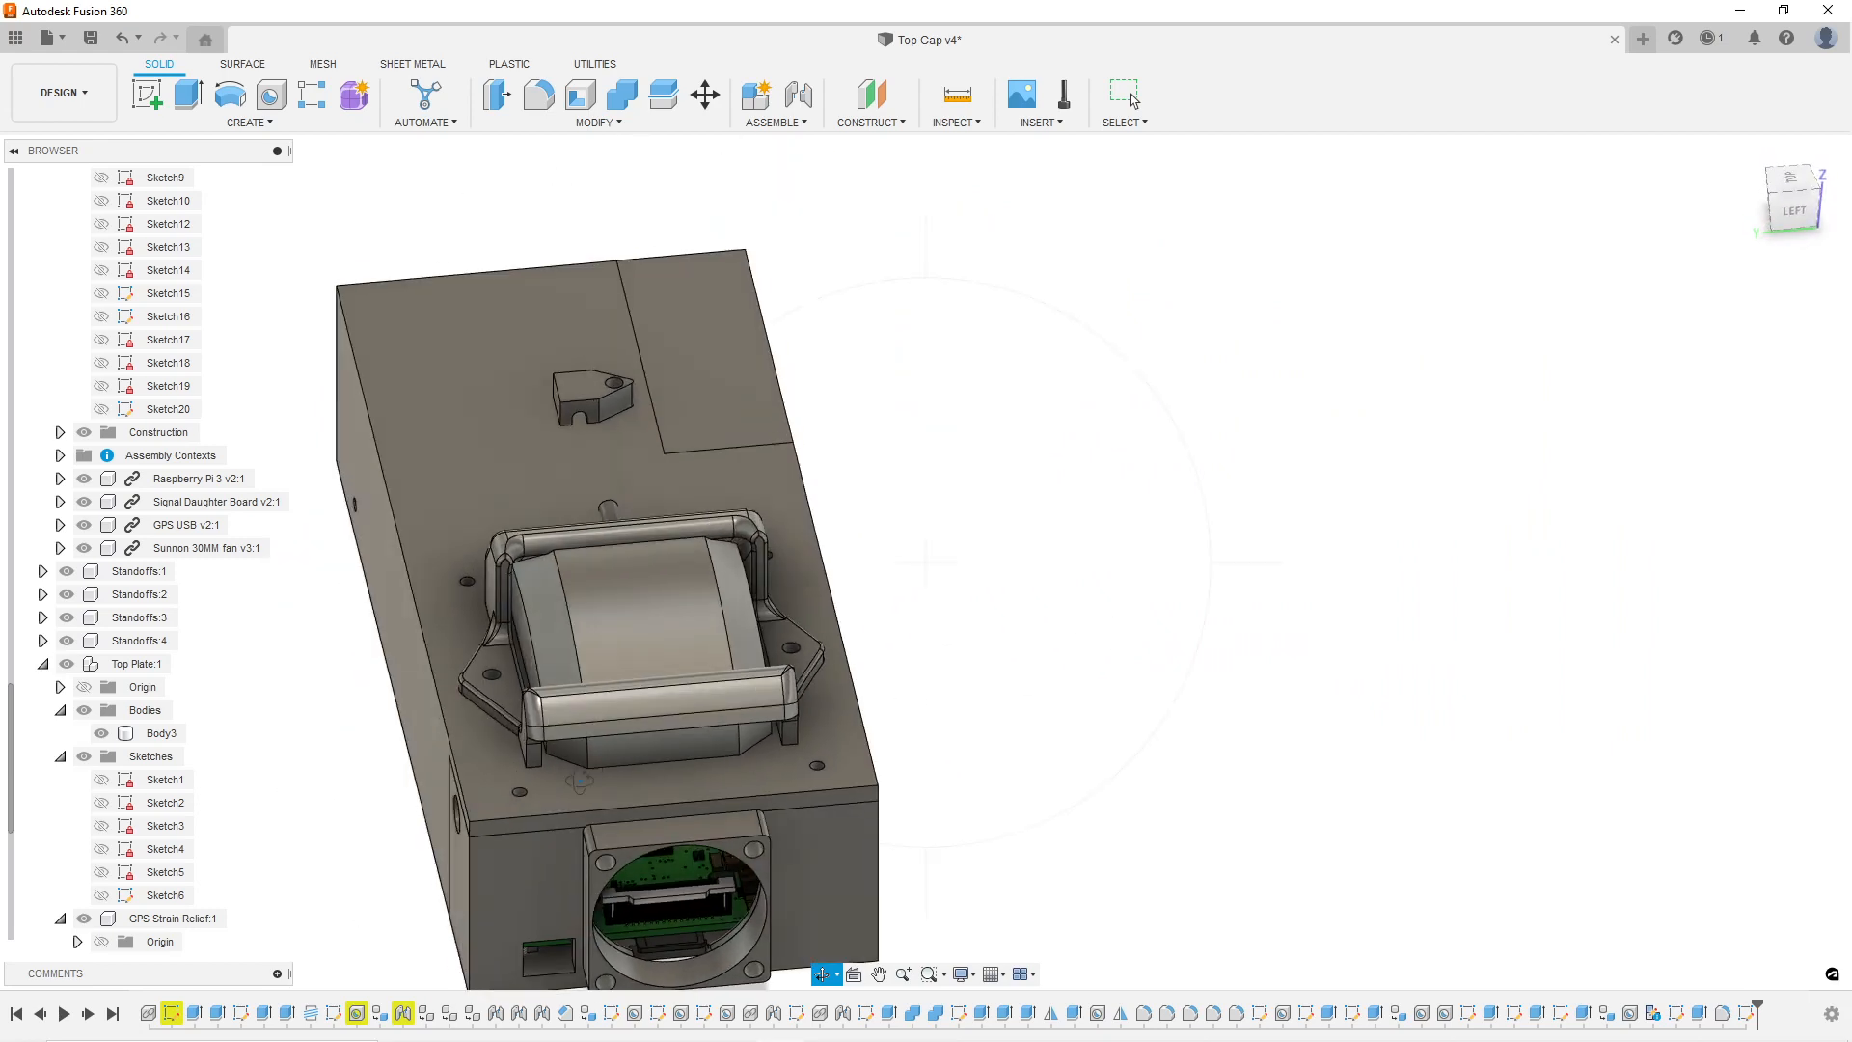
pyautogui.moveTo(502, 783); pyautogui.dragTo(747, 634)
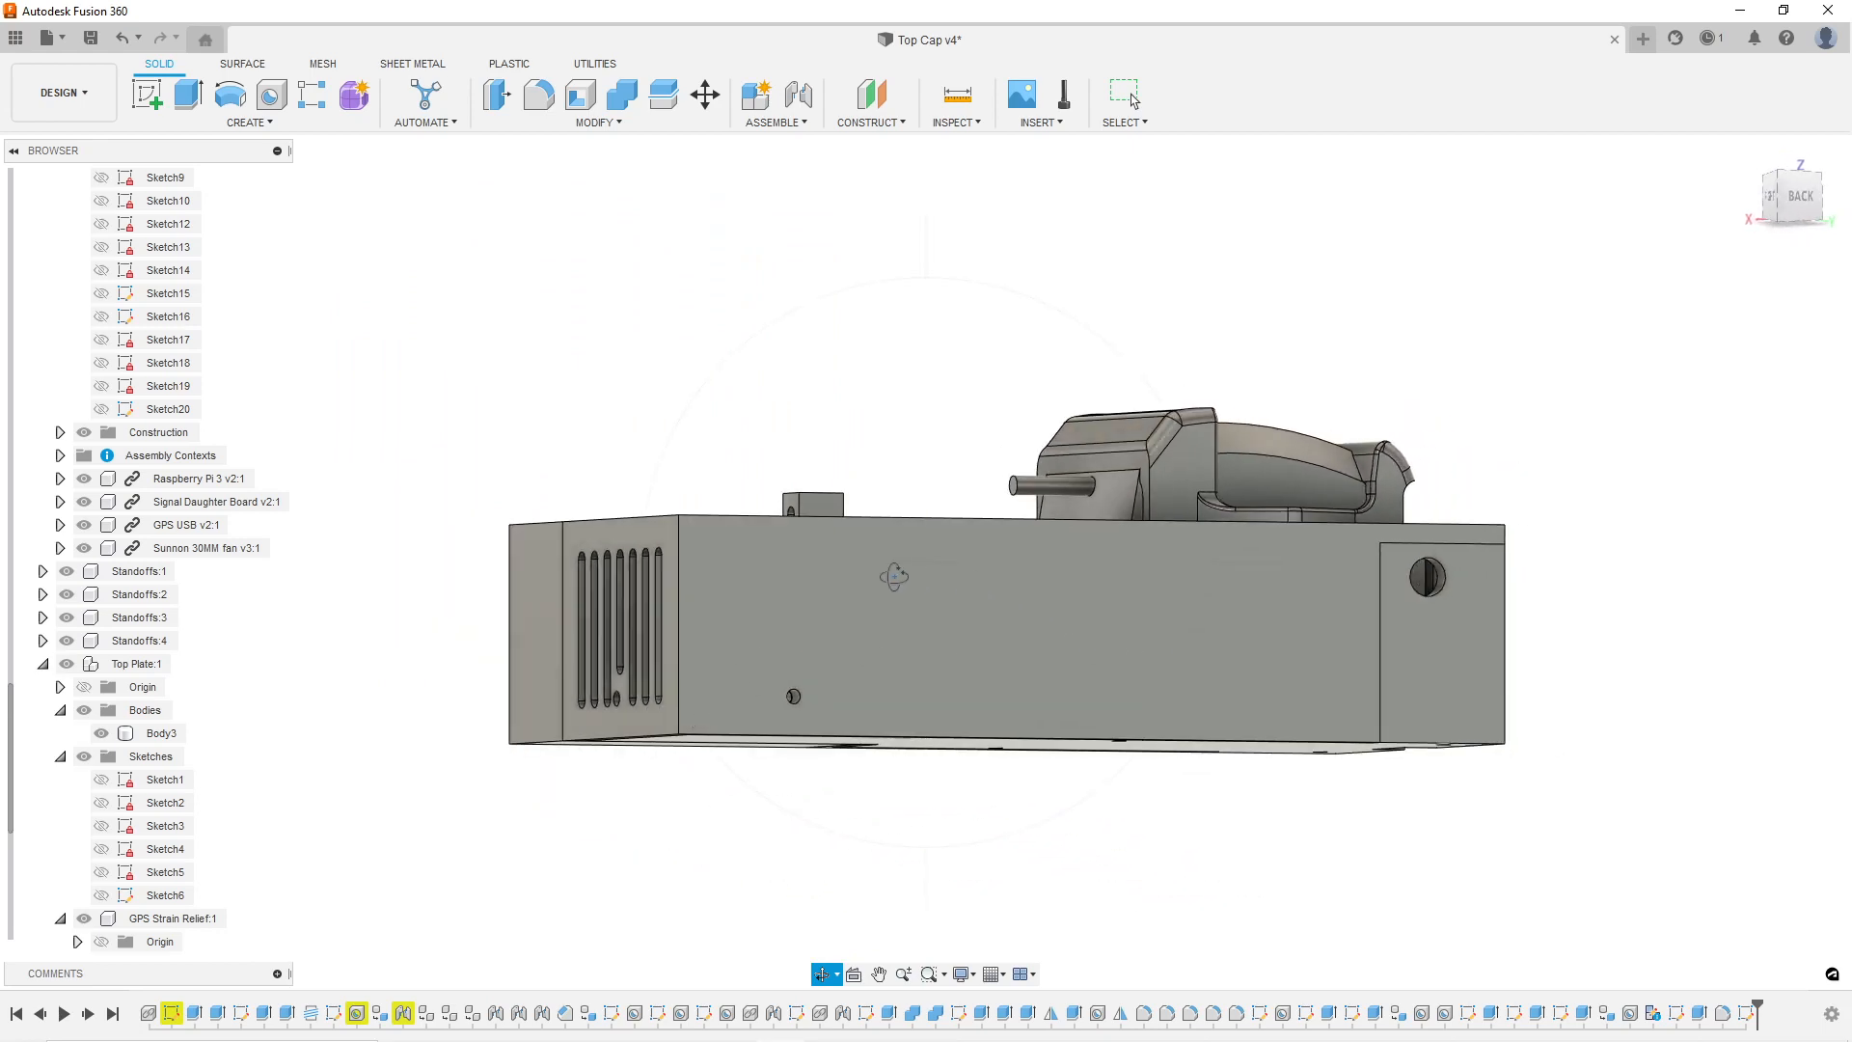
pyautogui.moveTo(894, 577); pyautogui.dragTo(800, 628)
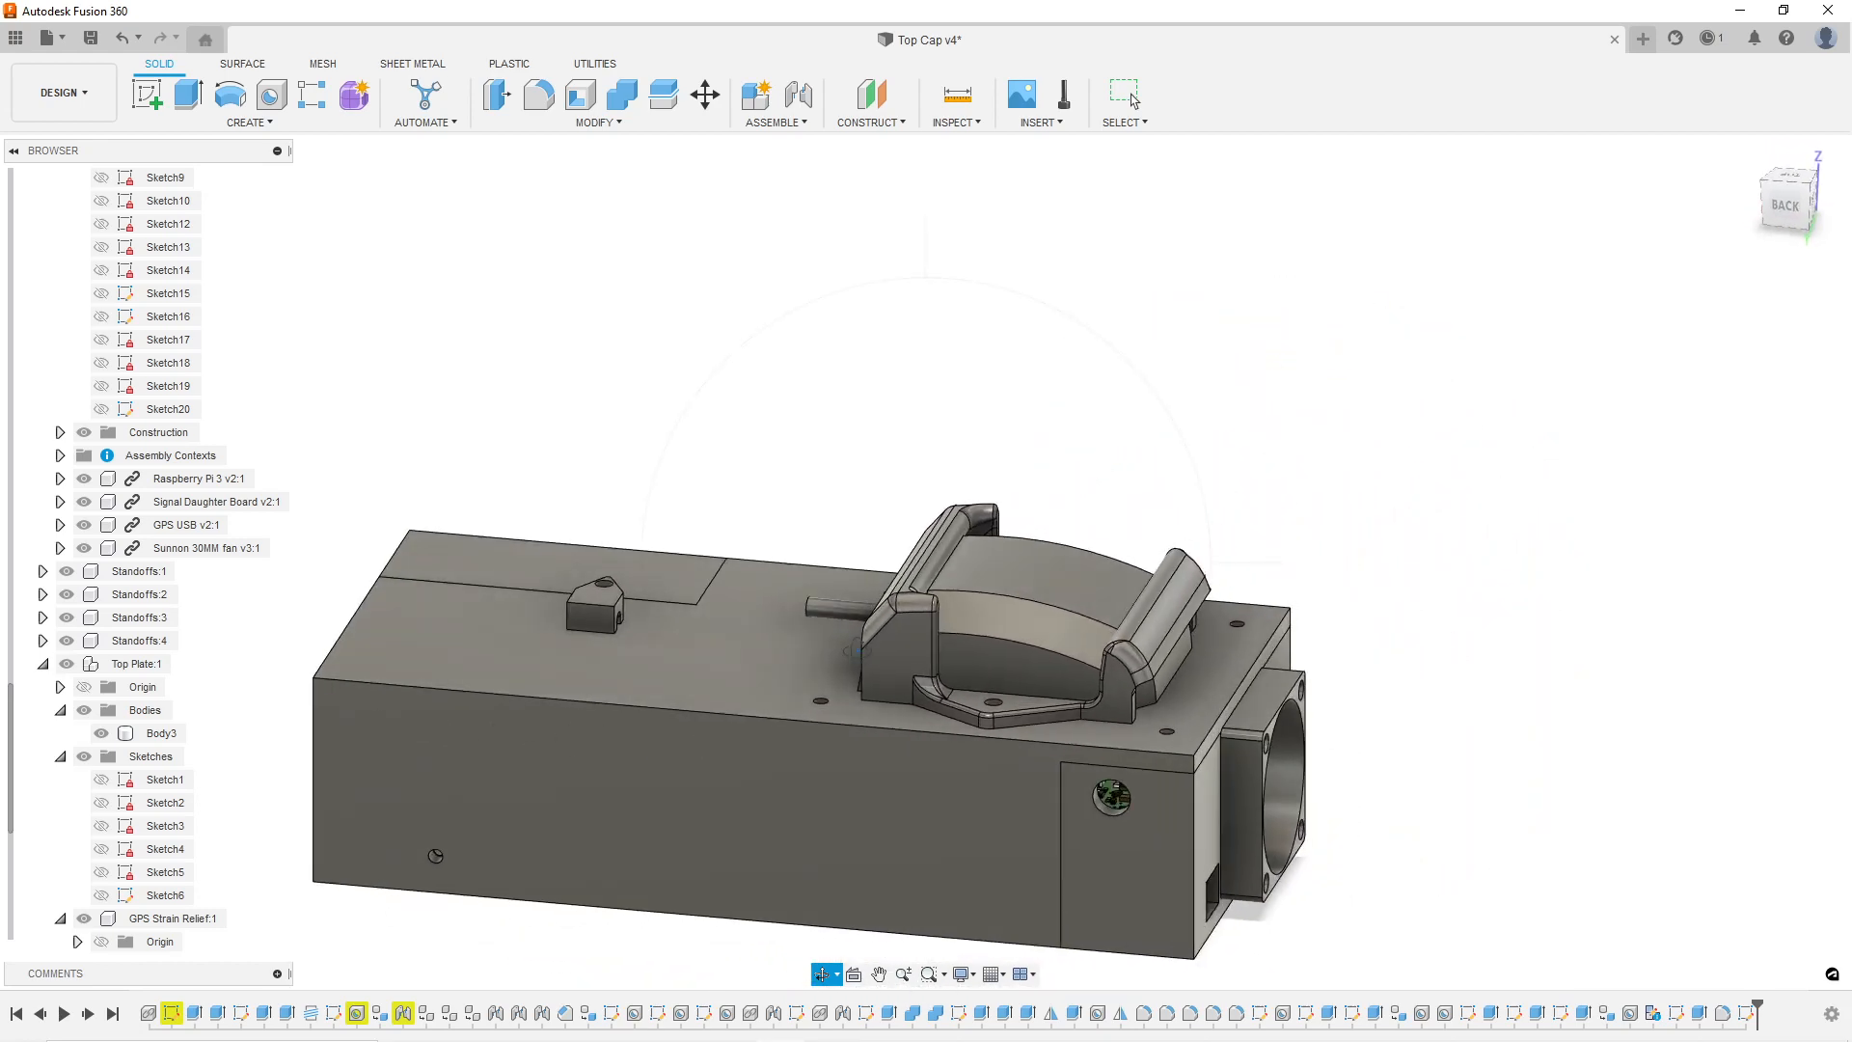
pyautogui.moveTo(752, 711); pyautogui.dragTo(928, 684)
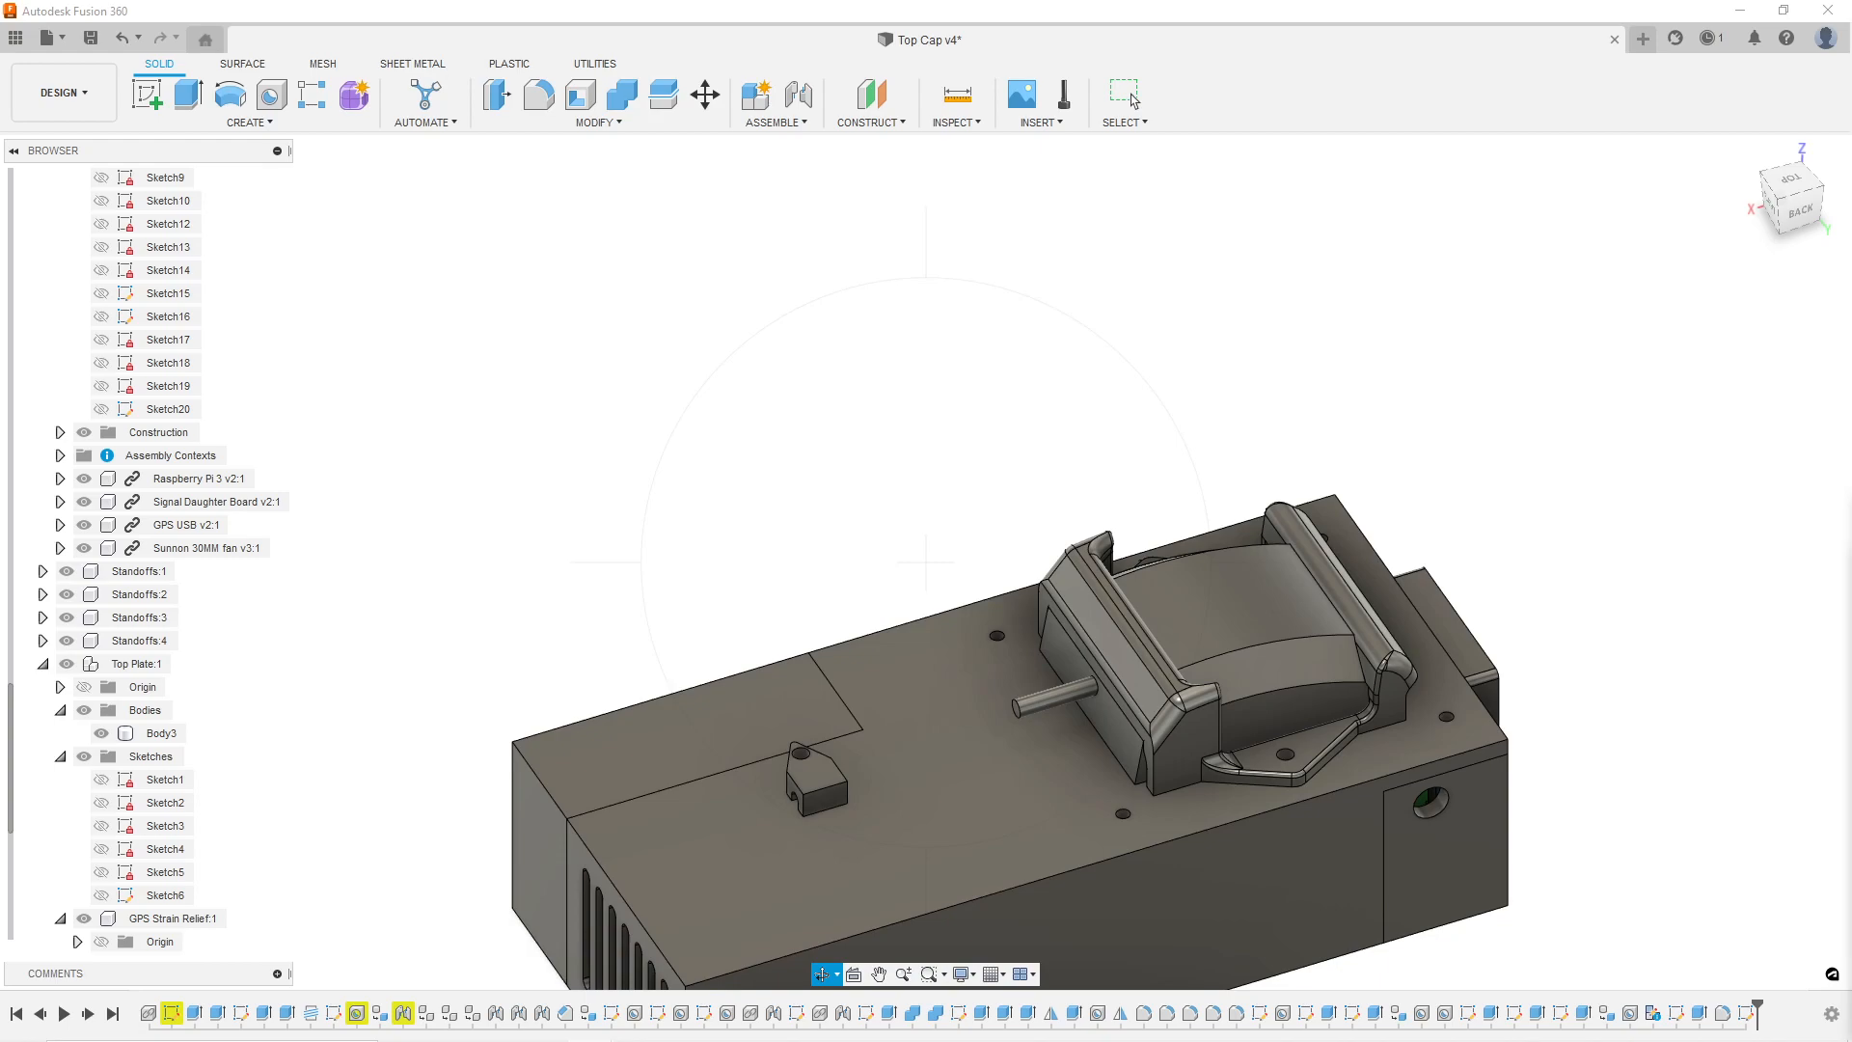
# Switch to the McMaster-Carr website and filter the knurled screw results to metric with thread size M2.5.
pyautogui.moveTo(1851, 371); pyautogui.dragTo(1045, 1)
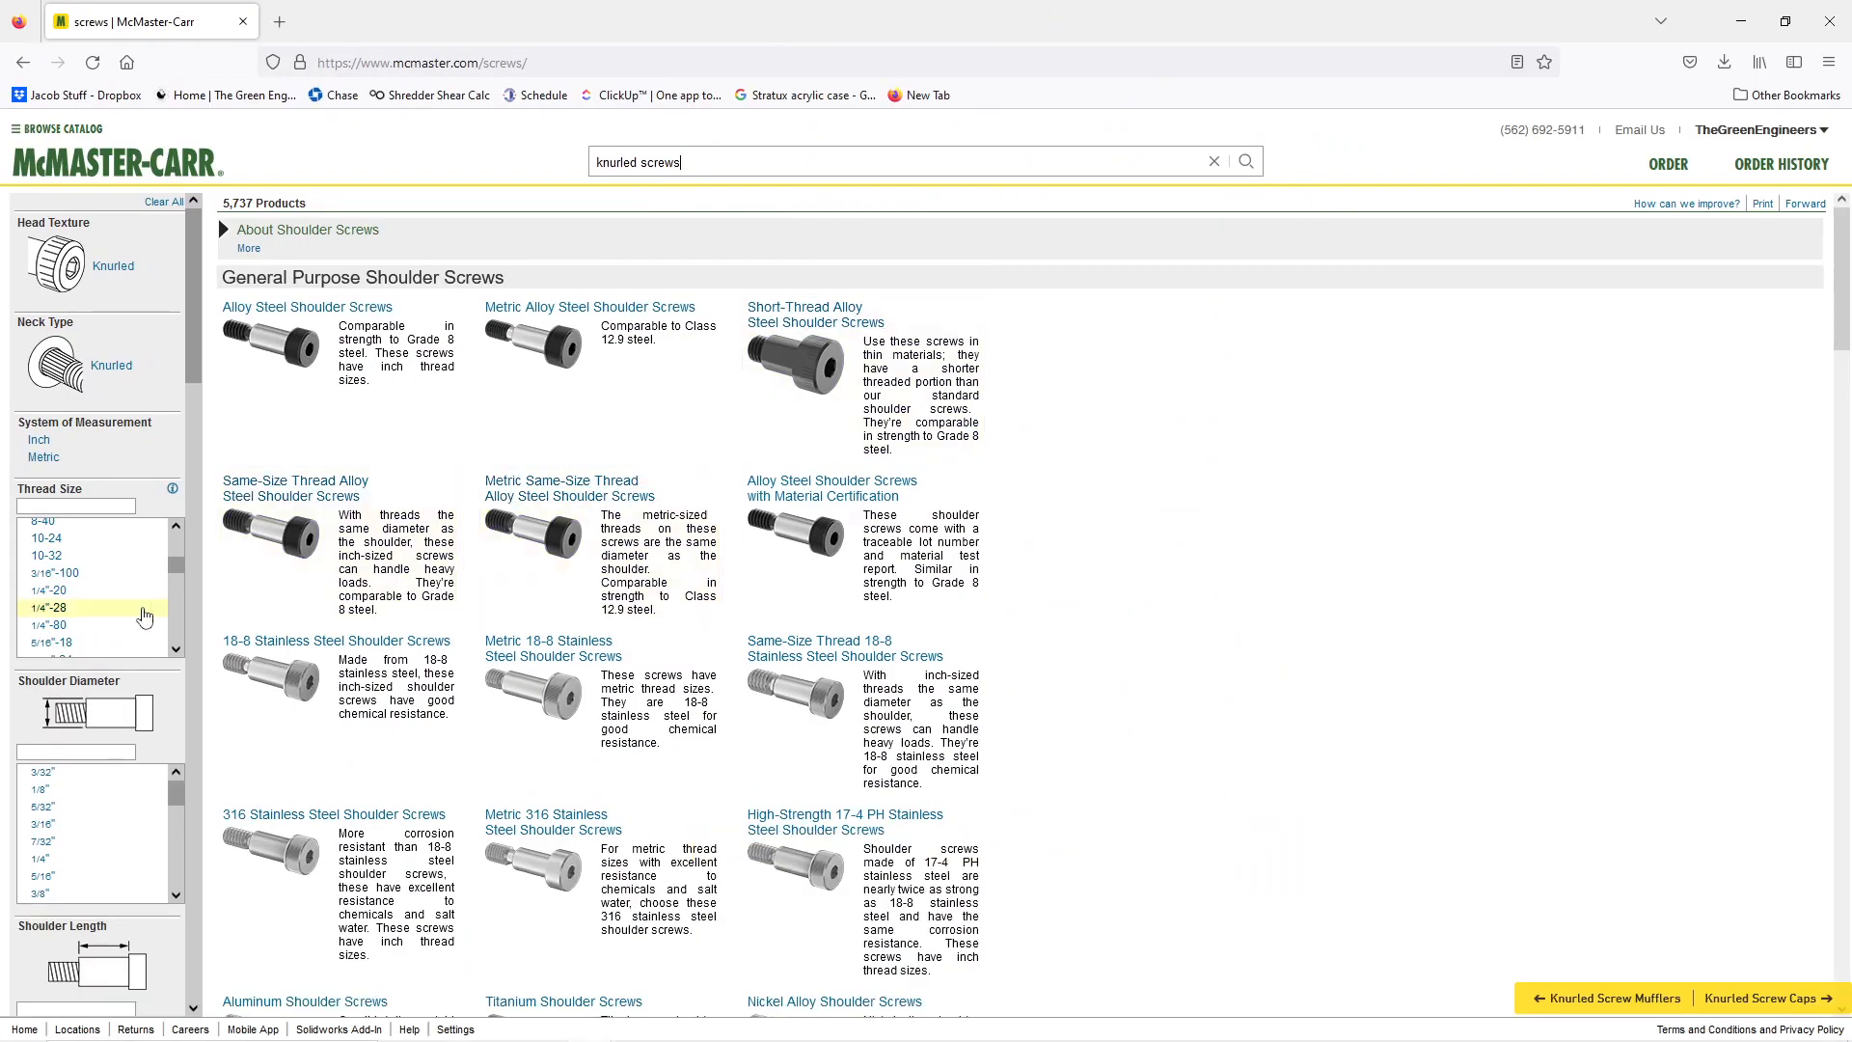
pyautogui.click(43, 456)
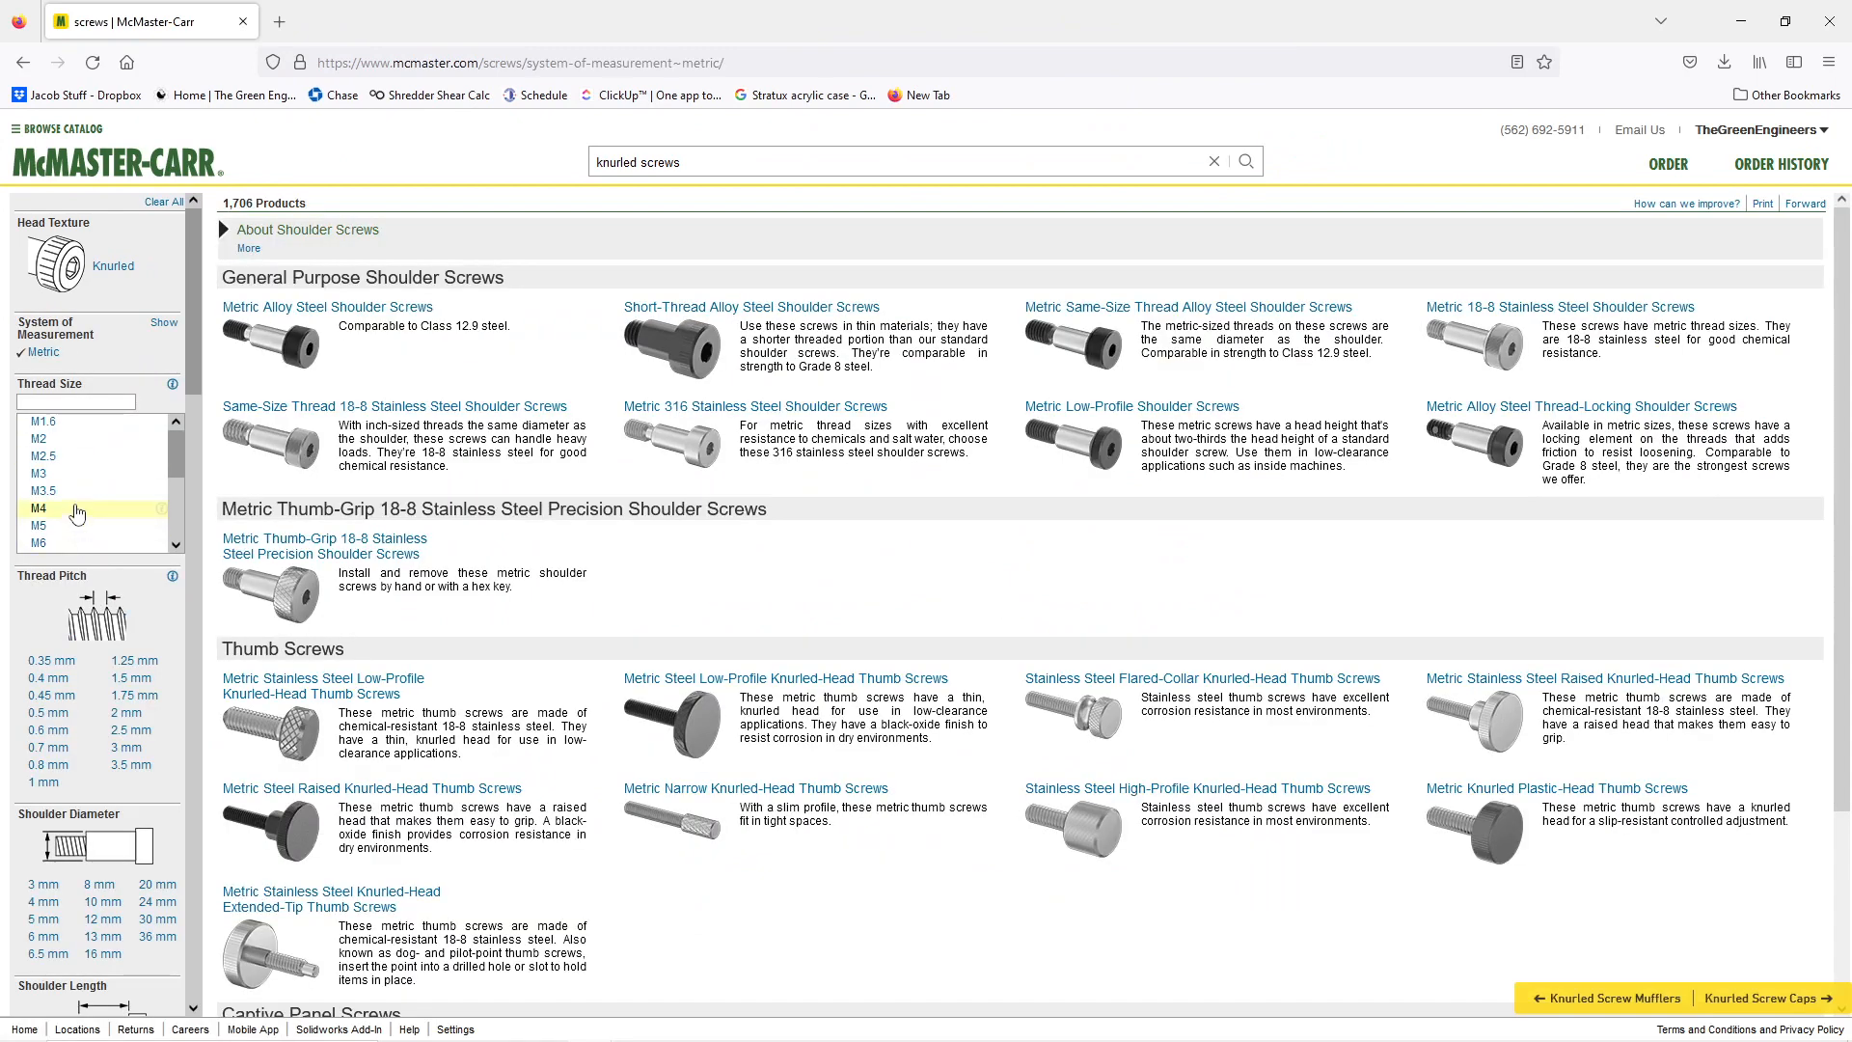
pyautogui.click(74, 461)
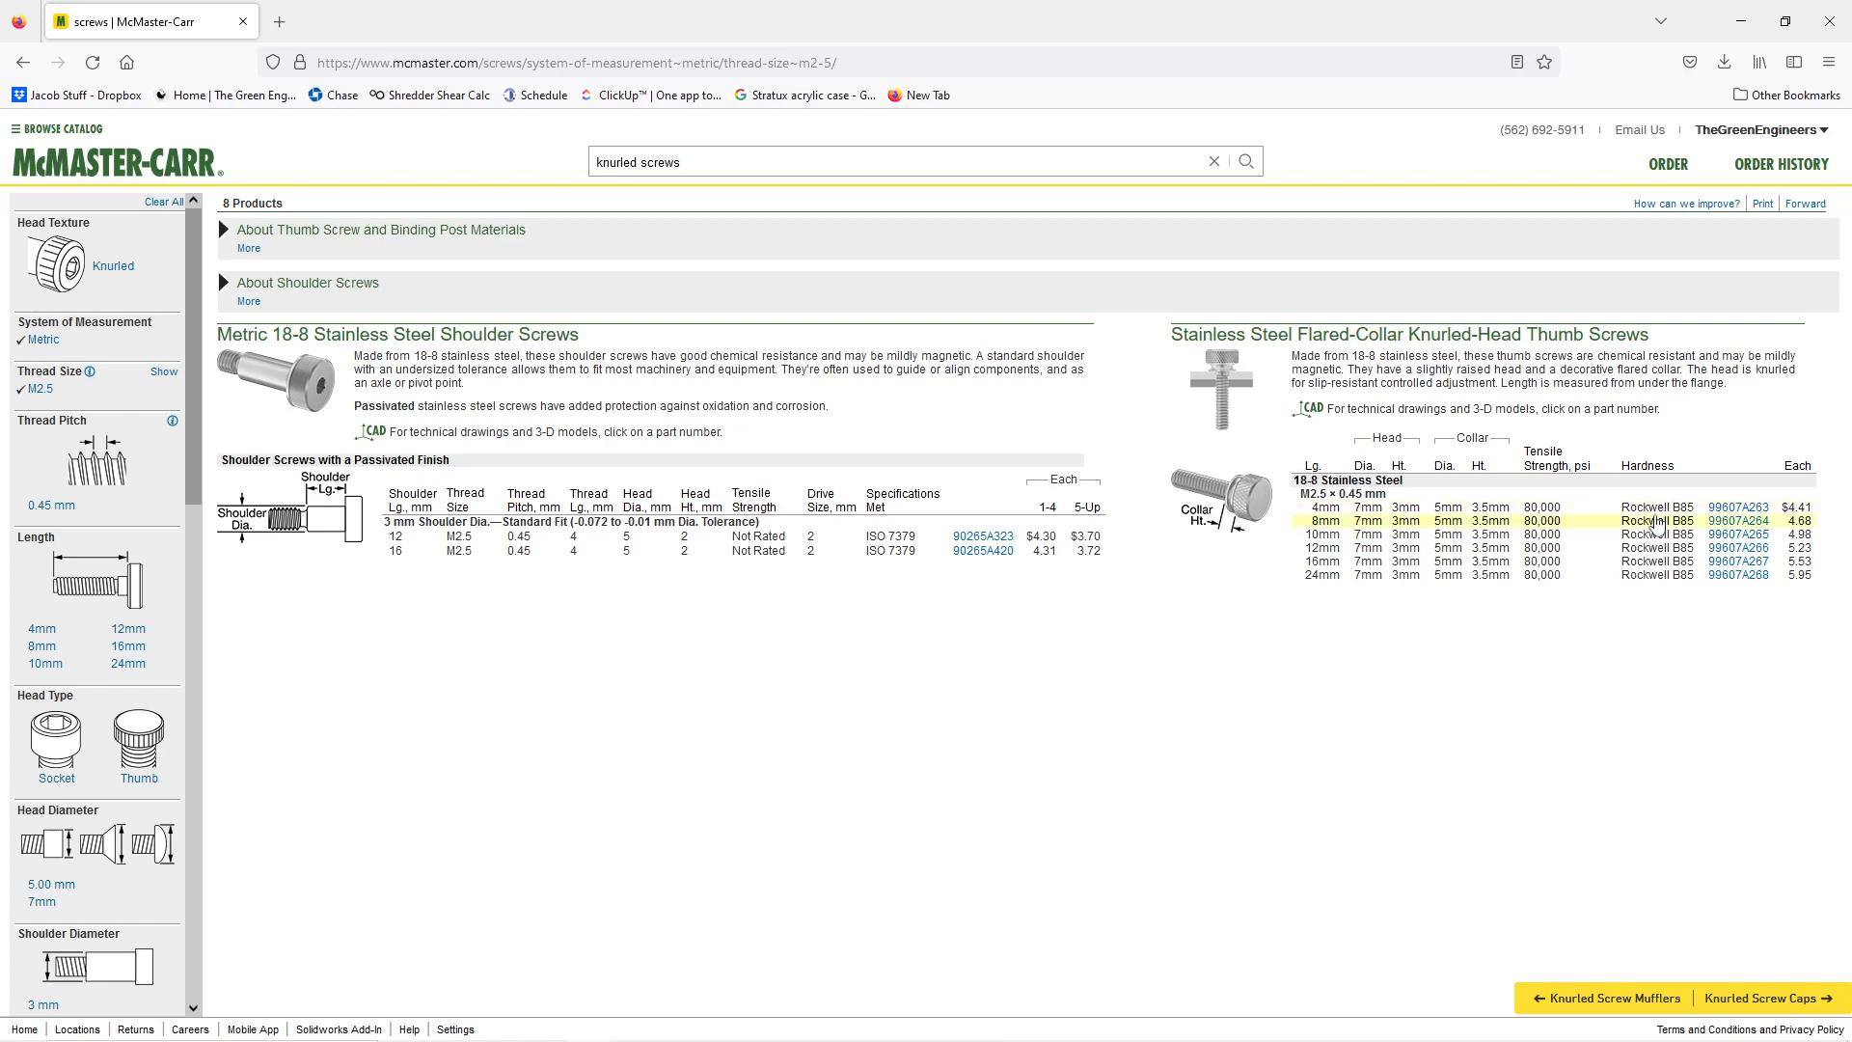
# Open the product detail page of the 4 mm long flared-collar knurled-head thumb screw 99607A263 in a new browser tab.
pyautogui.click(1737, 508)
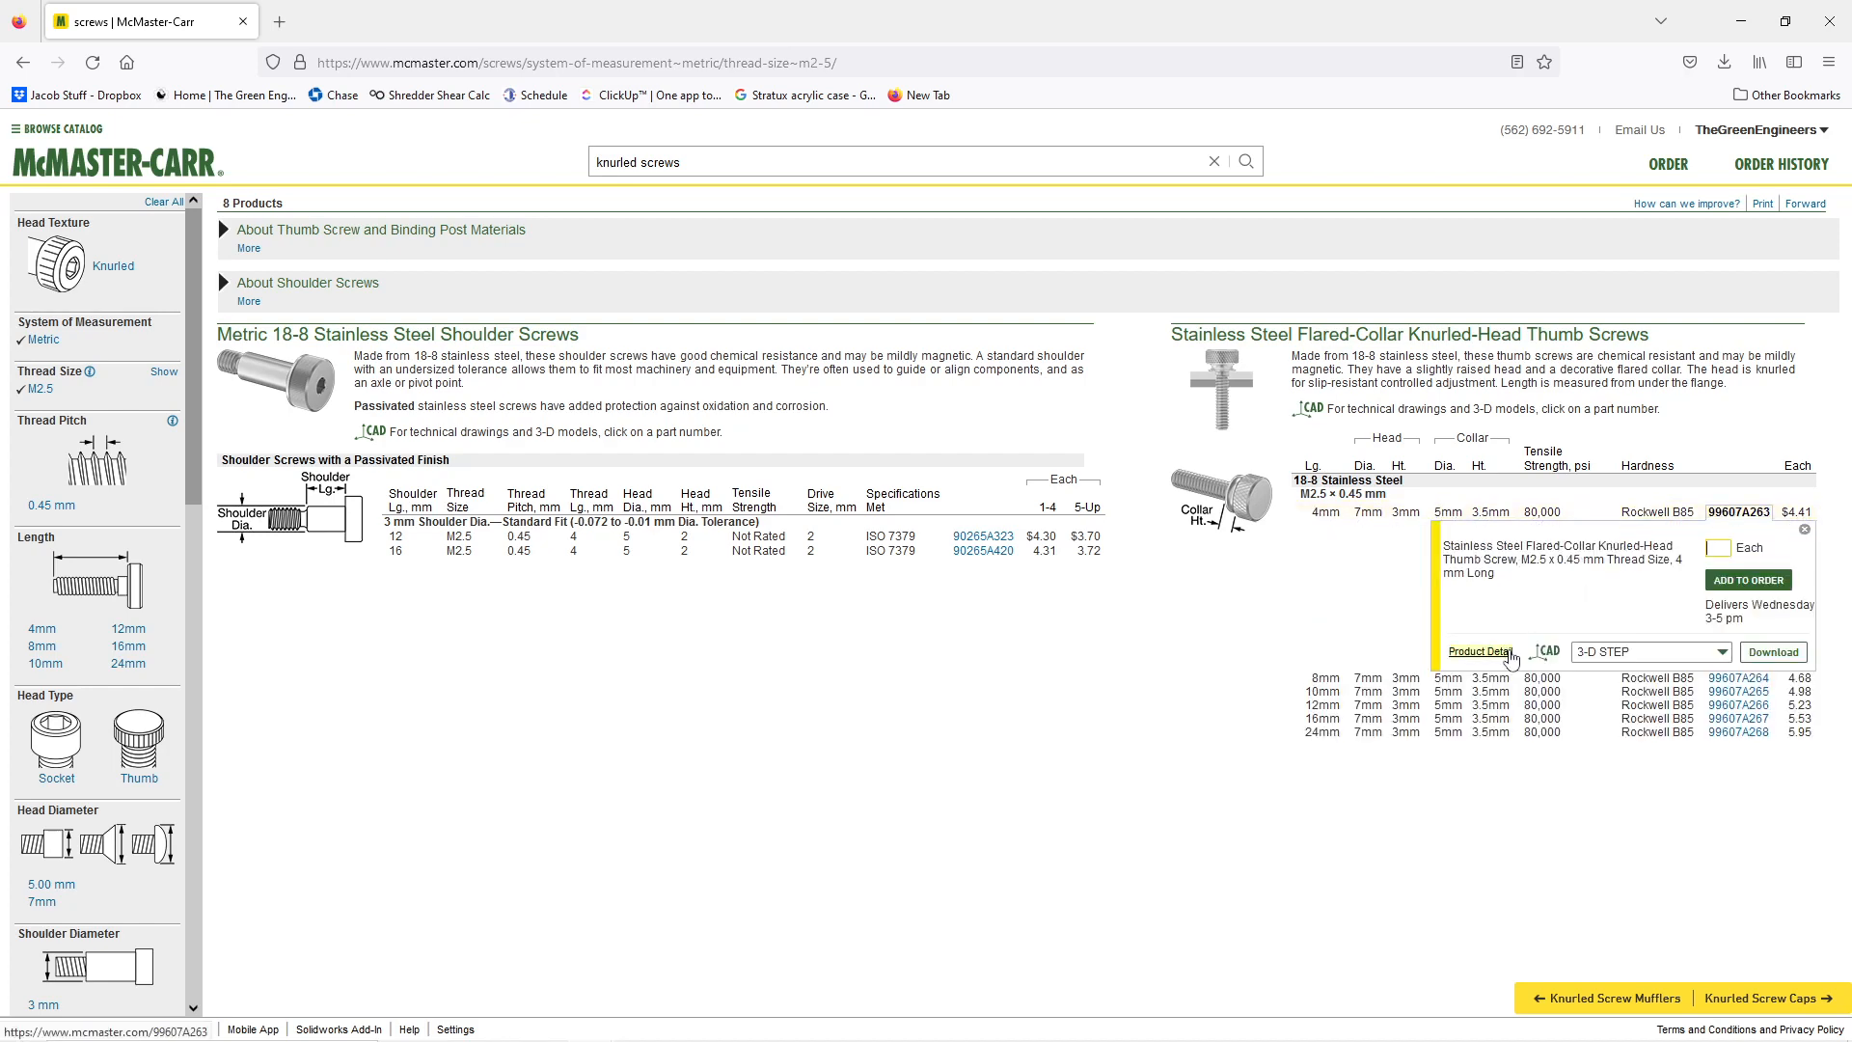
pyautogui.rightClick(1511, 659)
pyautogui.click(1568, 667)
pyautogui.click(313, 34)
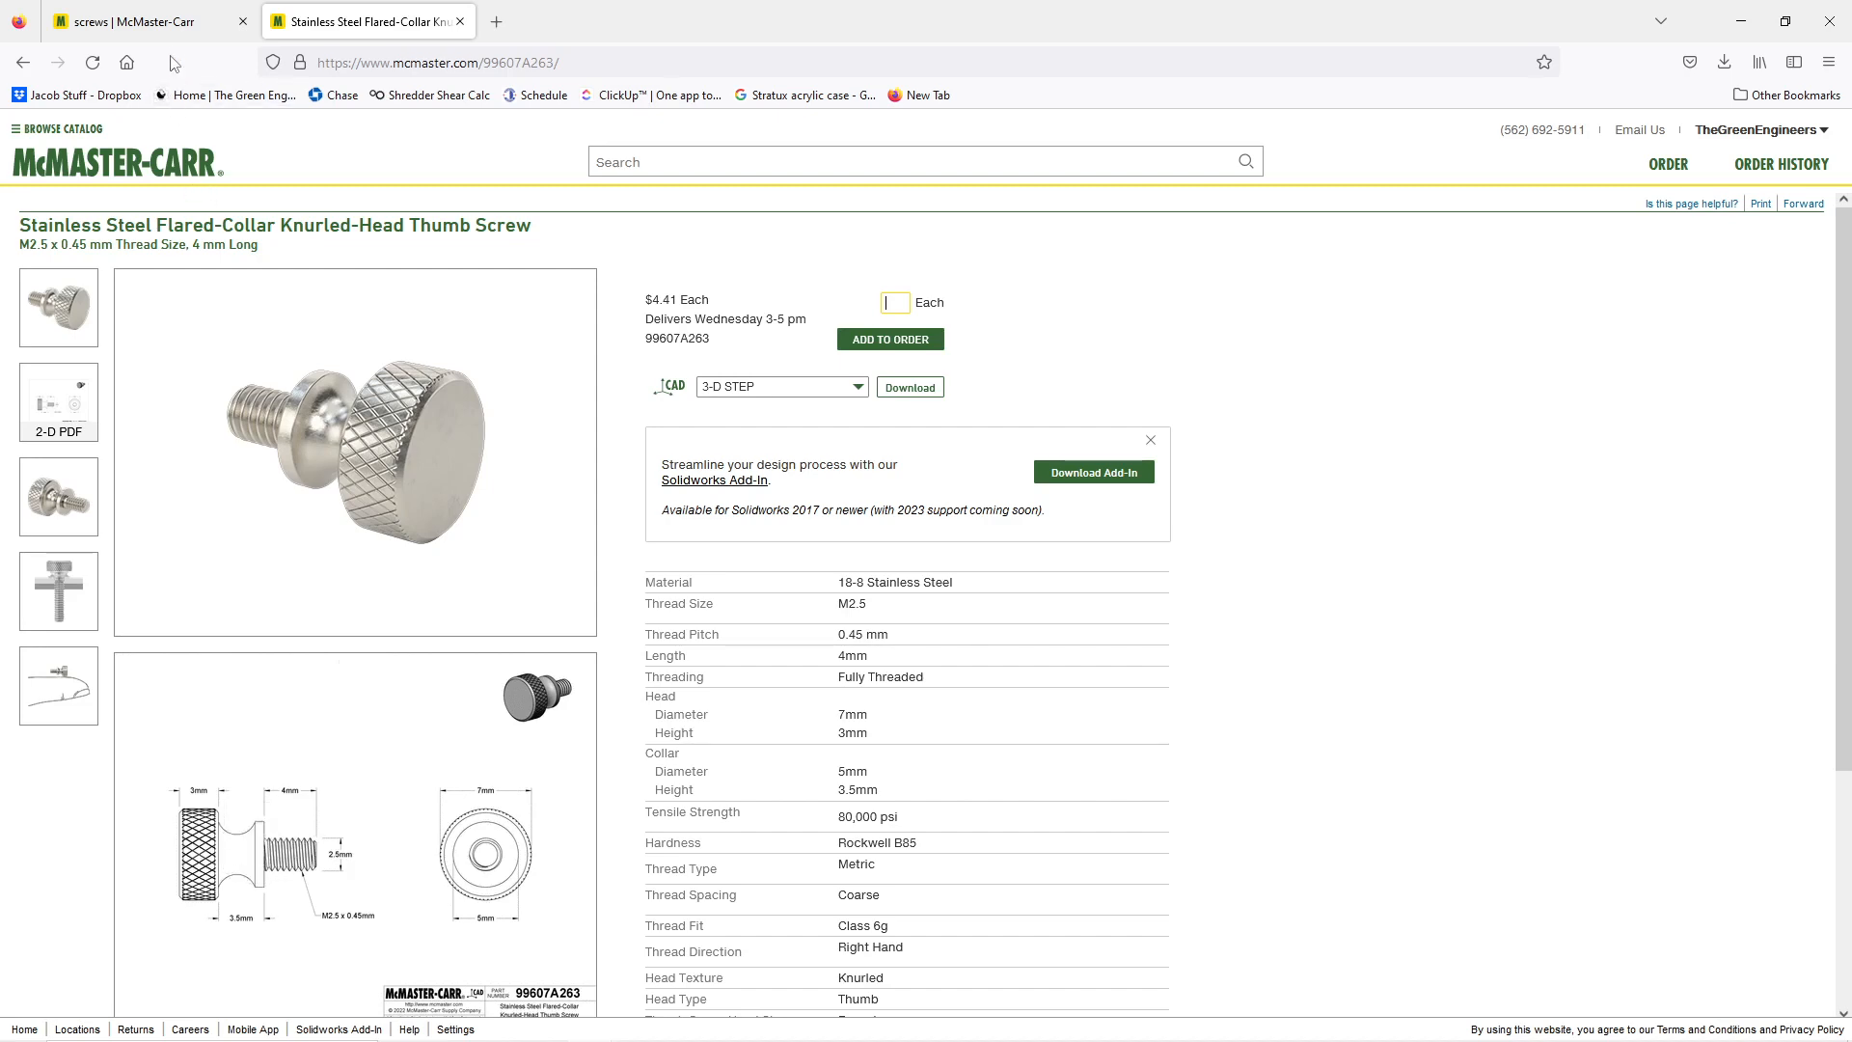
# Duplicate the thumb screw's page and search the catalog in the copy for "socket head cap screws".
pyautogui.click(171, 27)
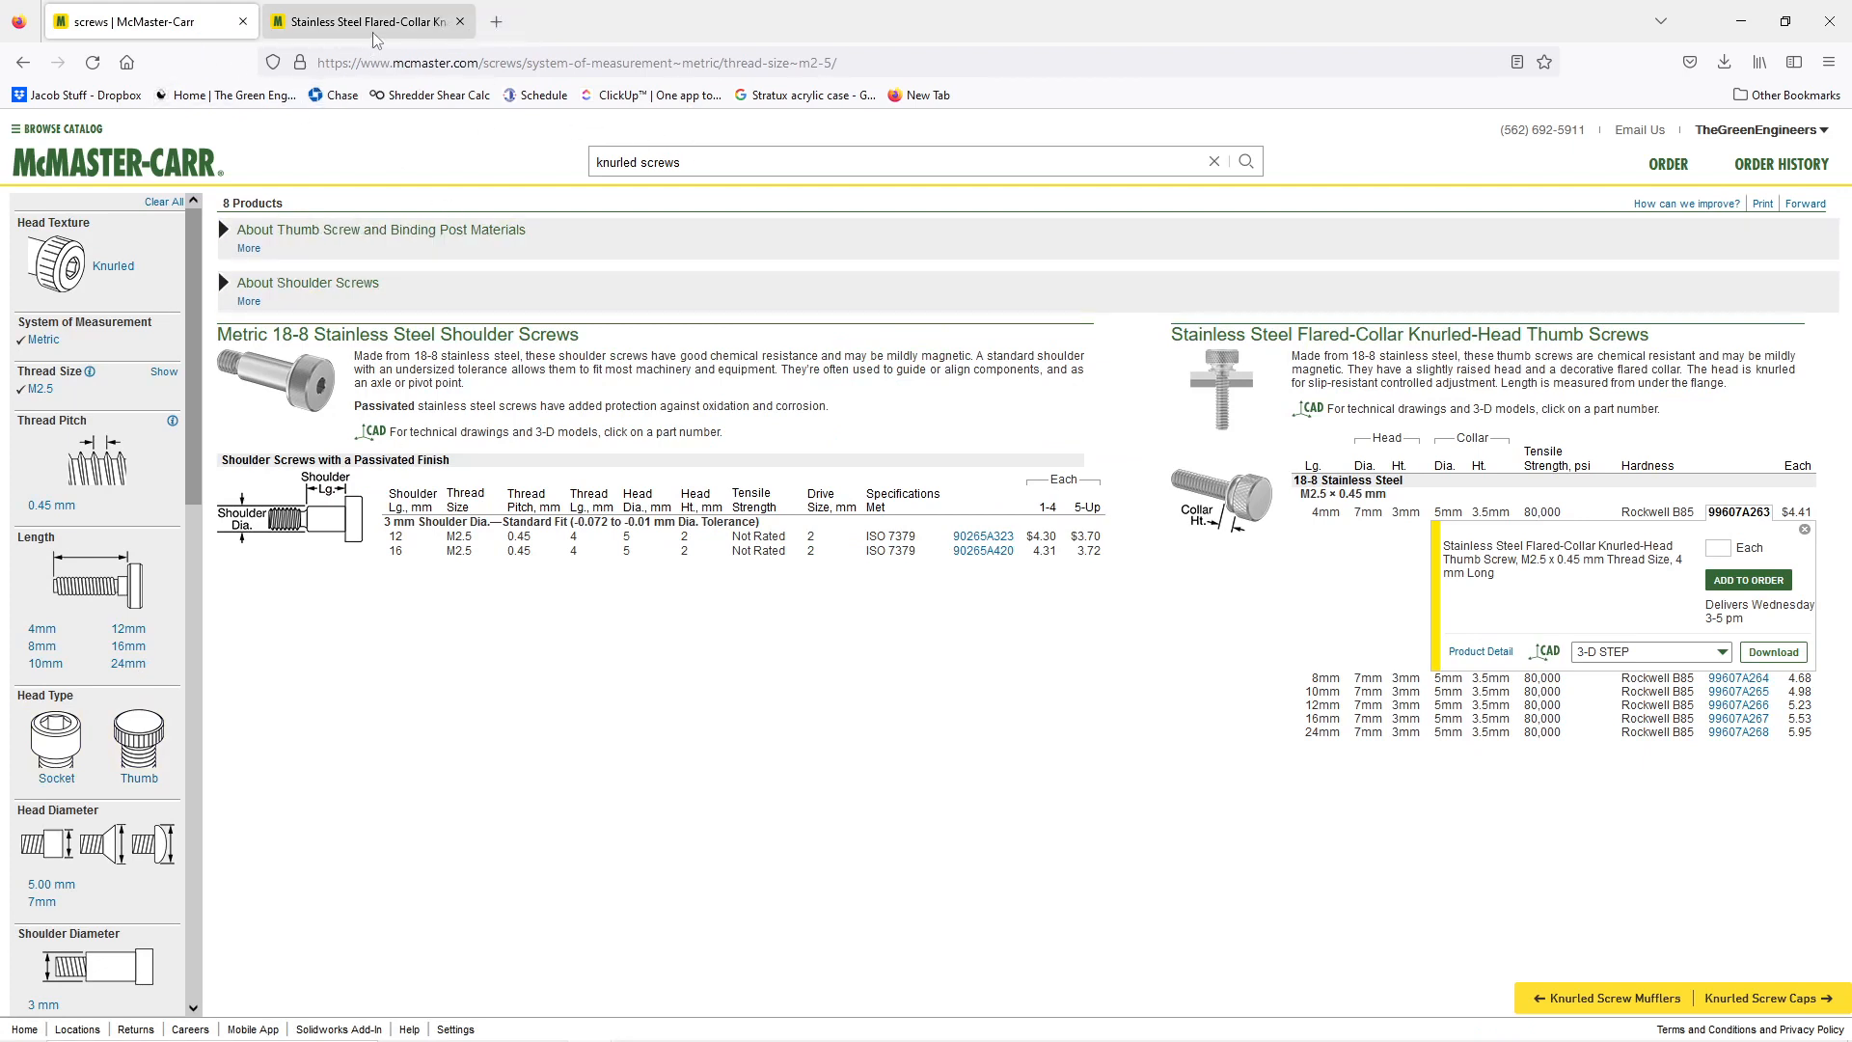
pyautogui.rightClick(429, 48)
pyautogui.click(446, 171)
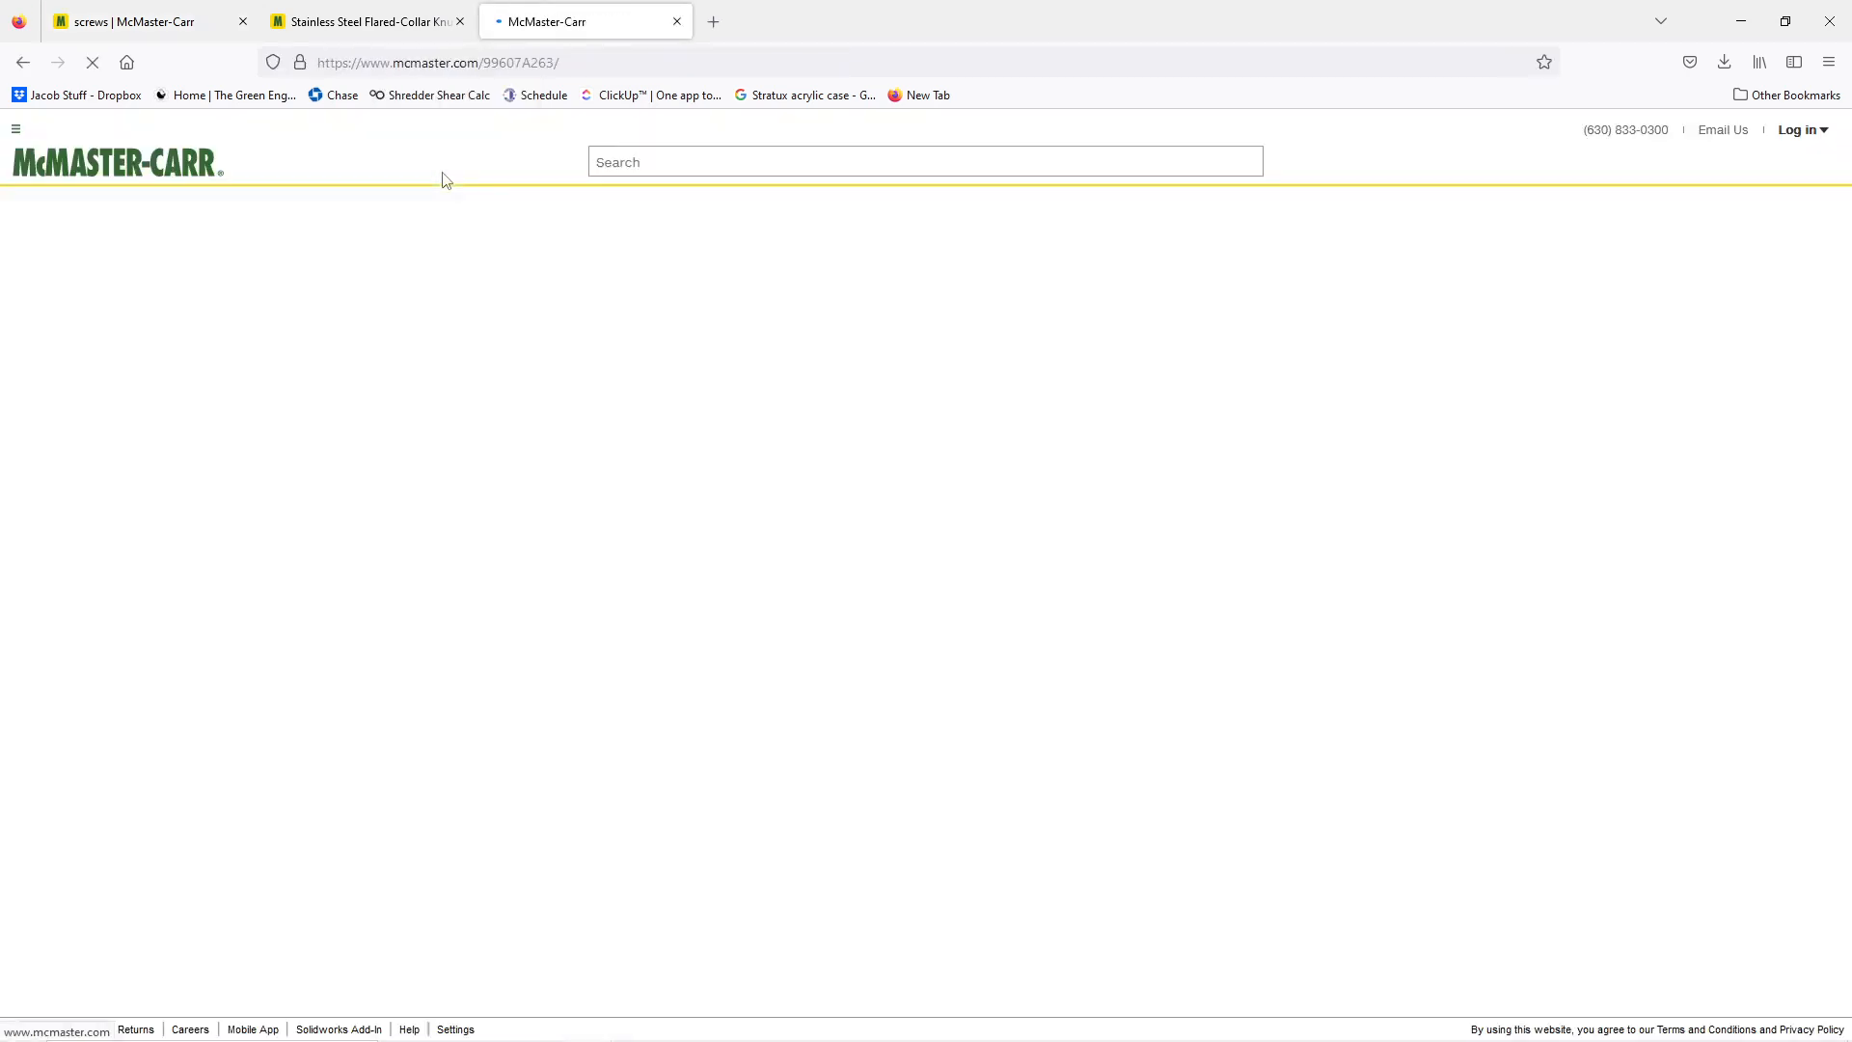
pyautogui.click(651, 160)
pyautogui.write('socket')
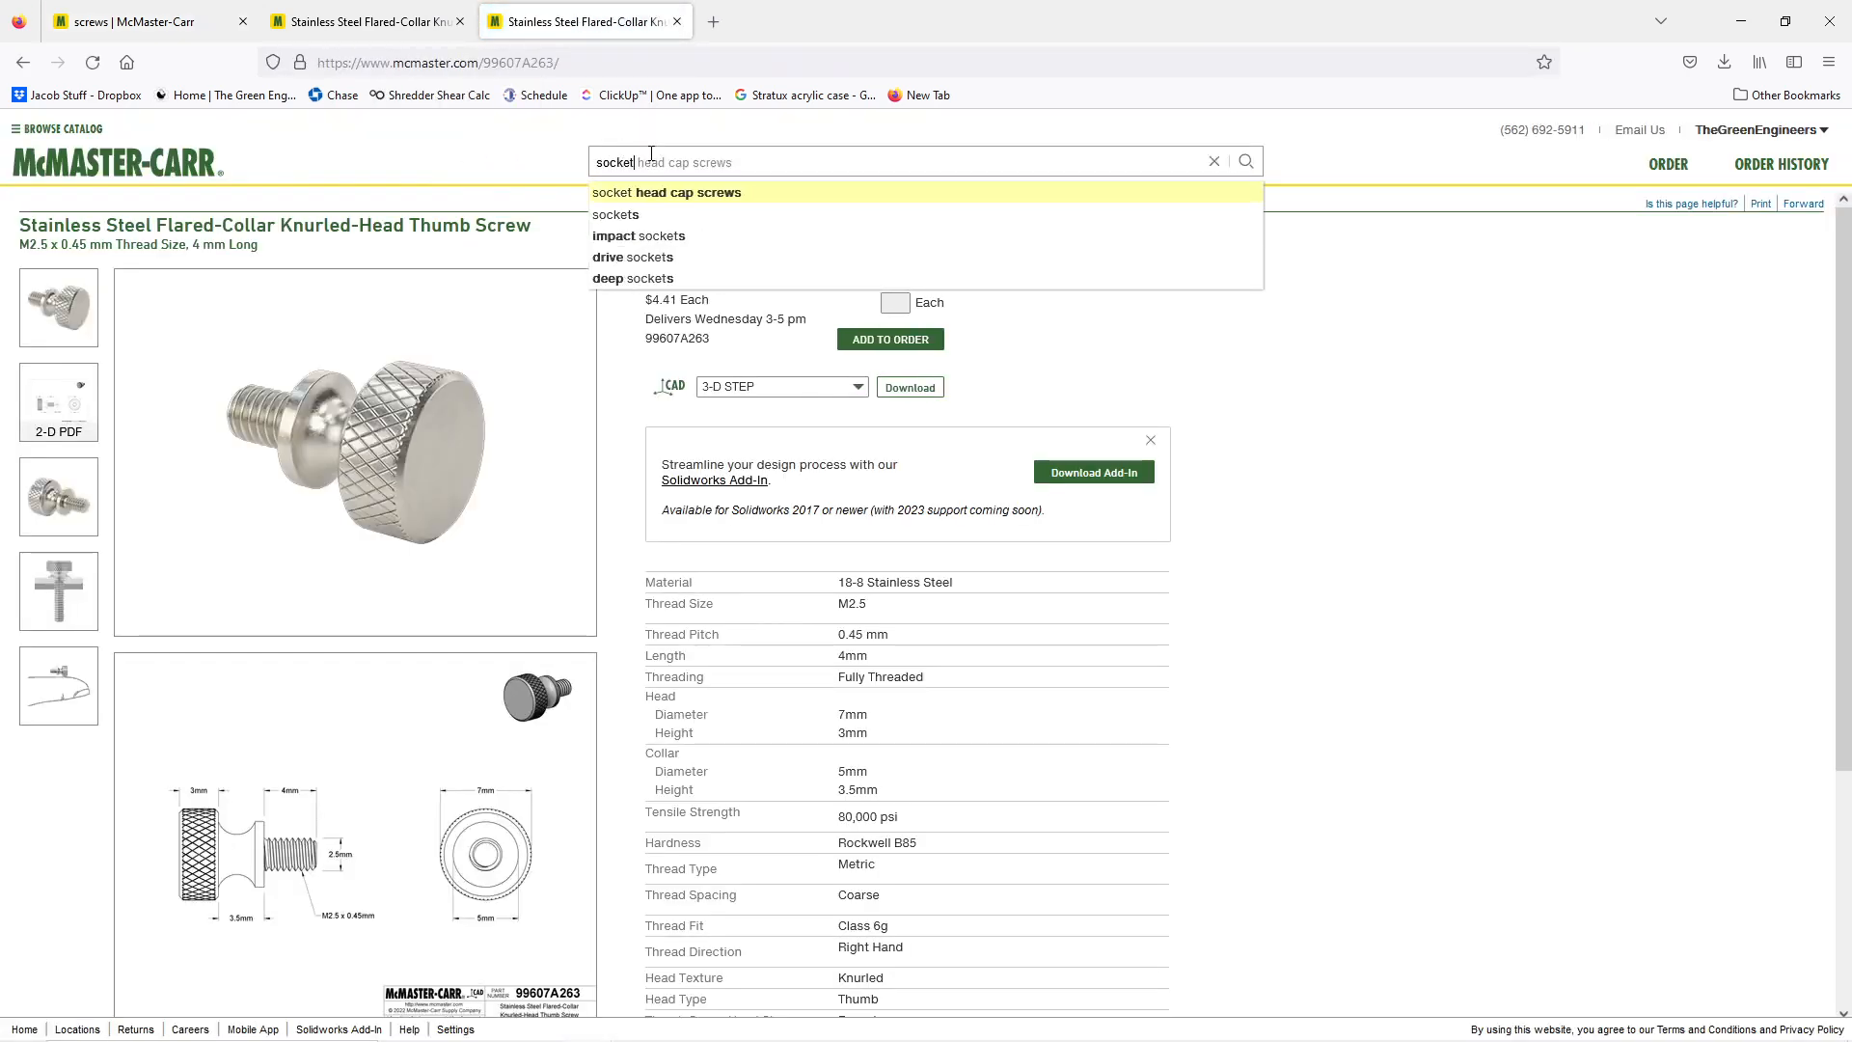
pyautogui.write(' head cap screws')
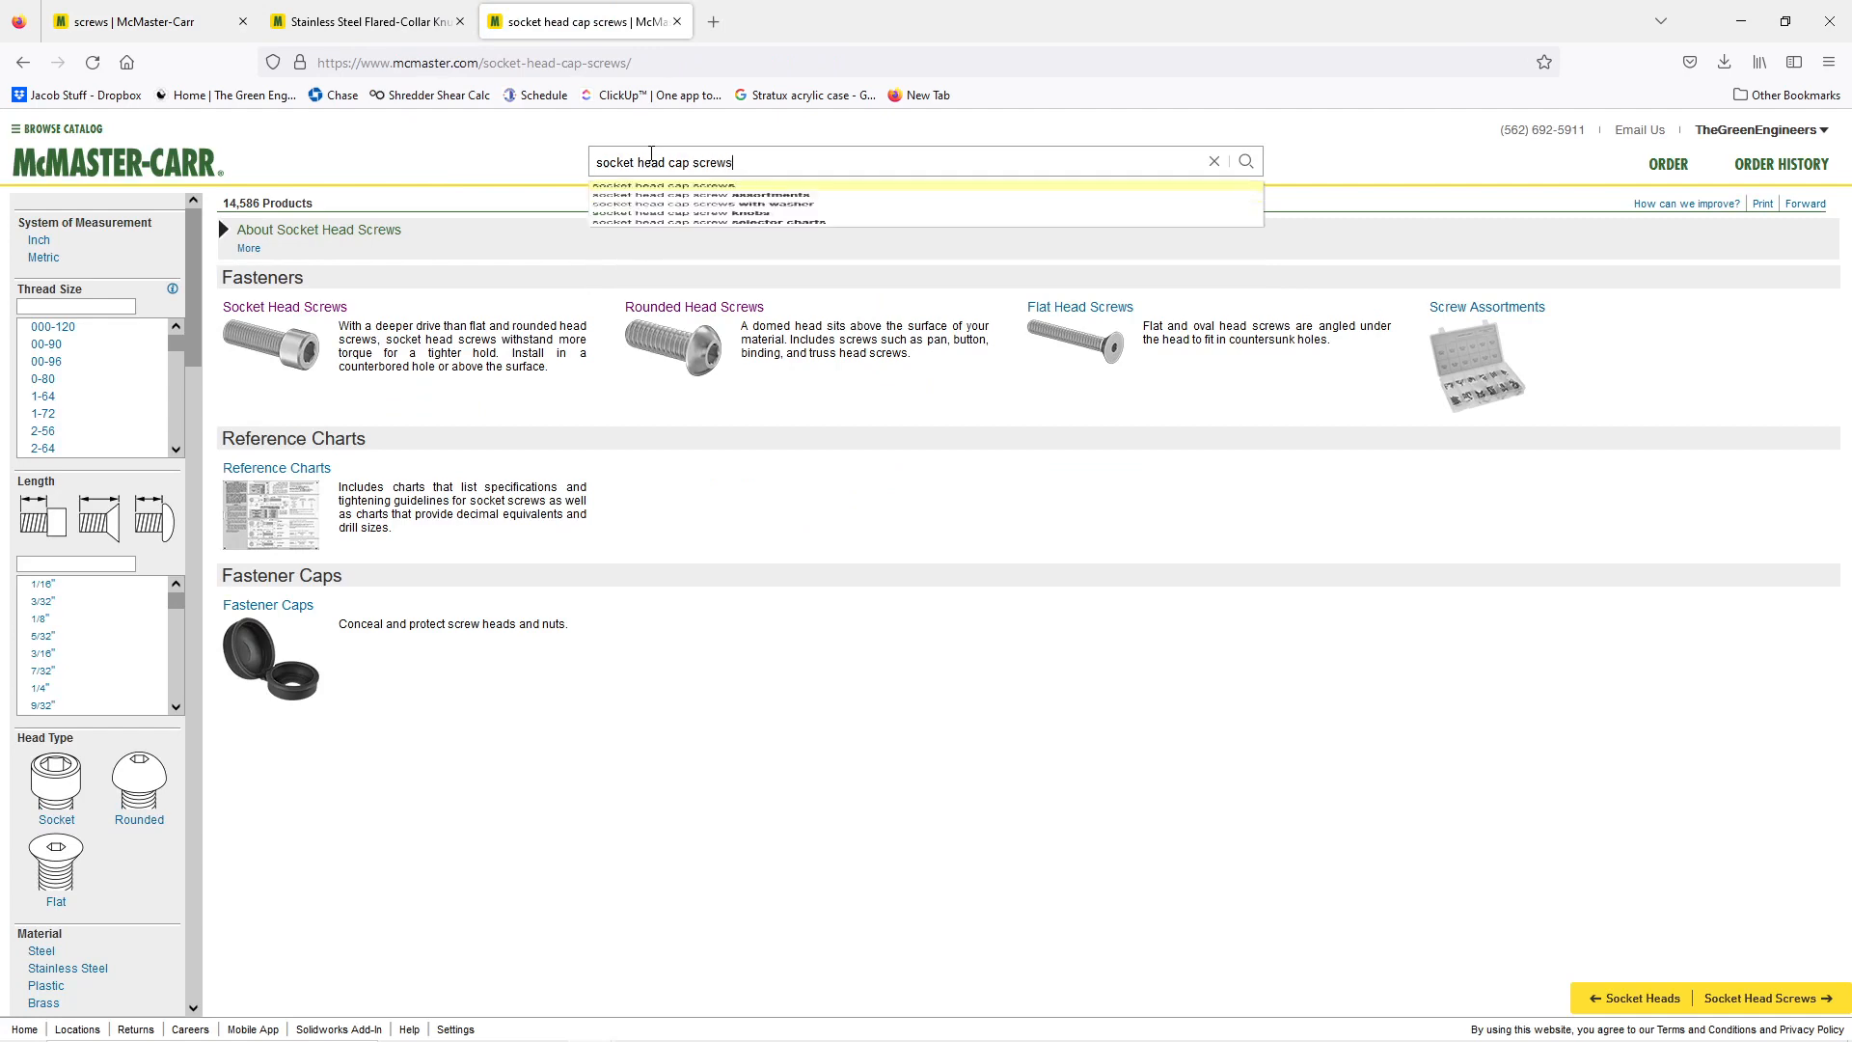
pyautogui.press('Return')
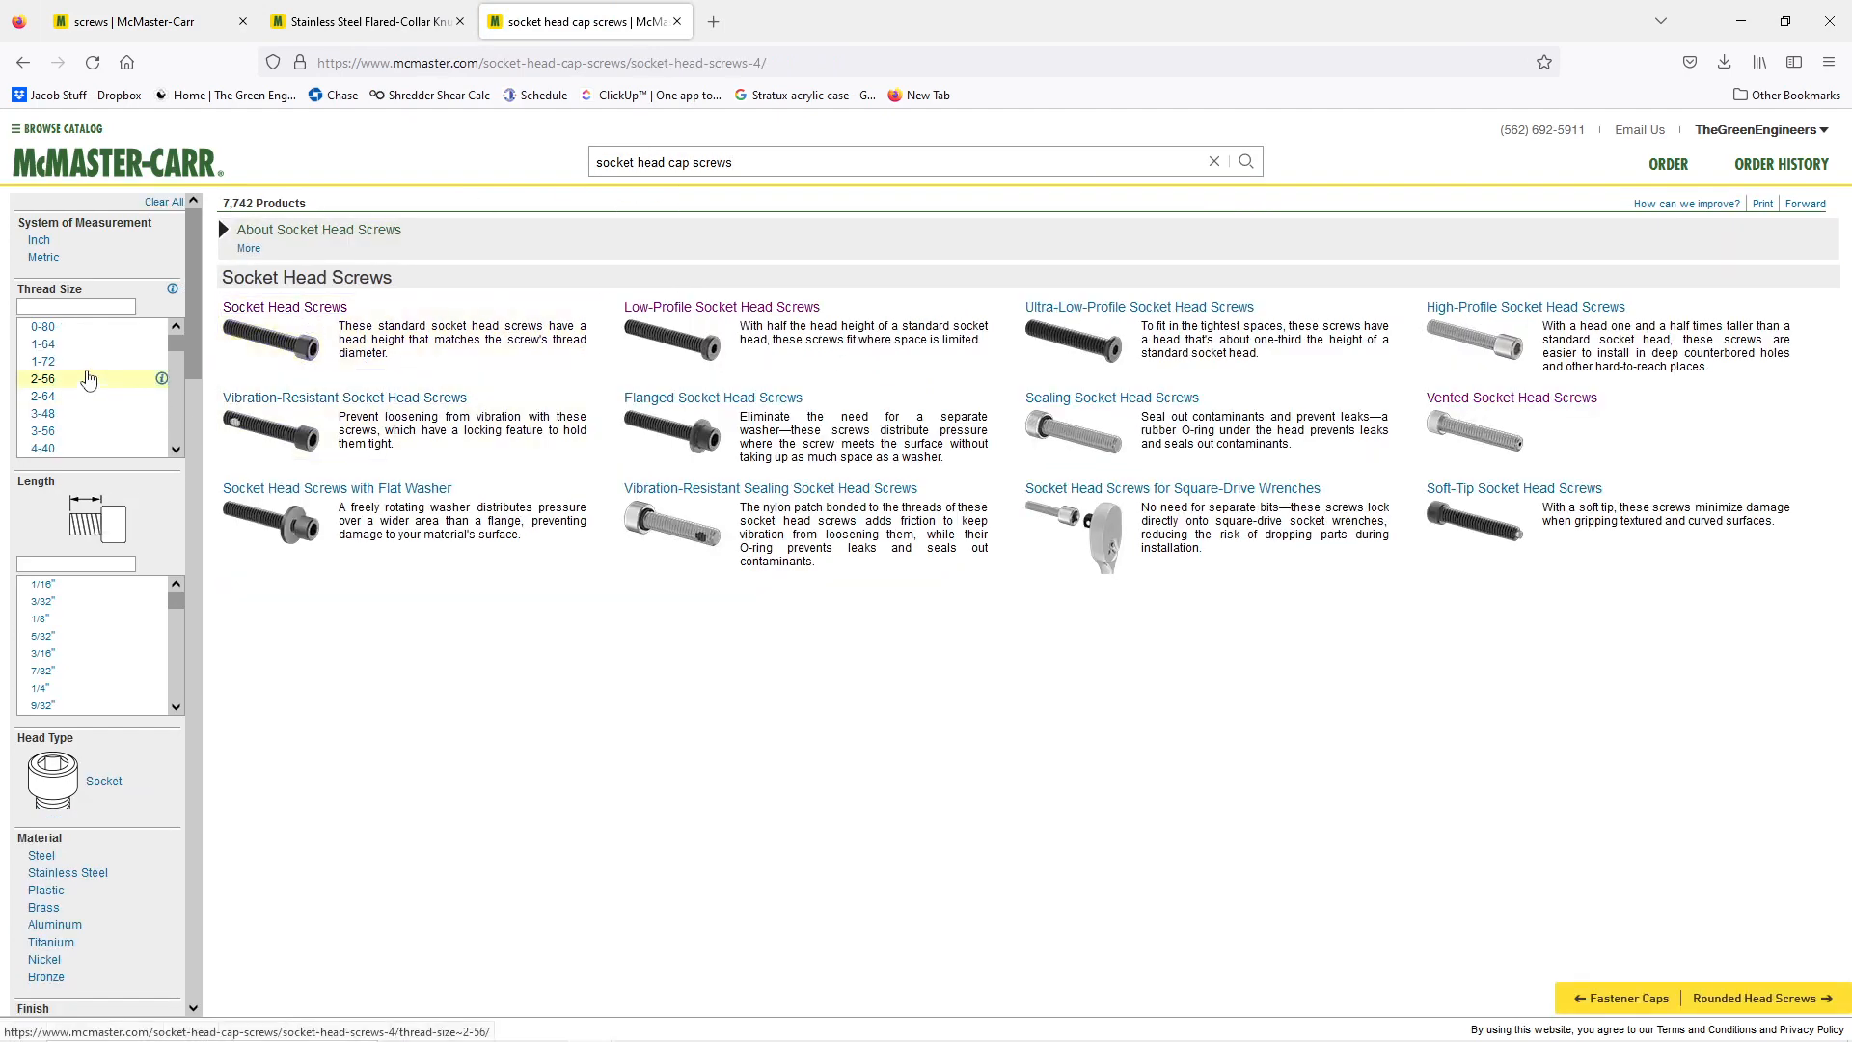
# Filter the socket head screws to metric M2.5 and open the 12 mm 18-8 stainless screw 91292A016 in a new browser tab.
pyautogui.click(44, 256)
pyautogui.click(71, 376)
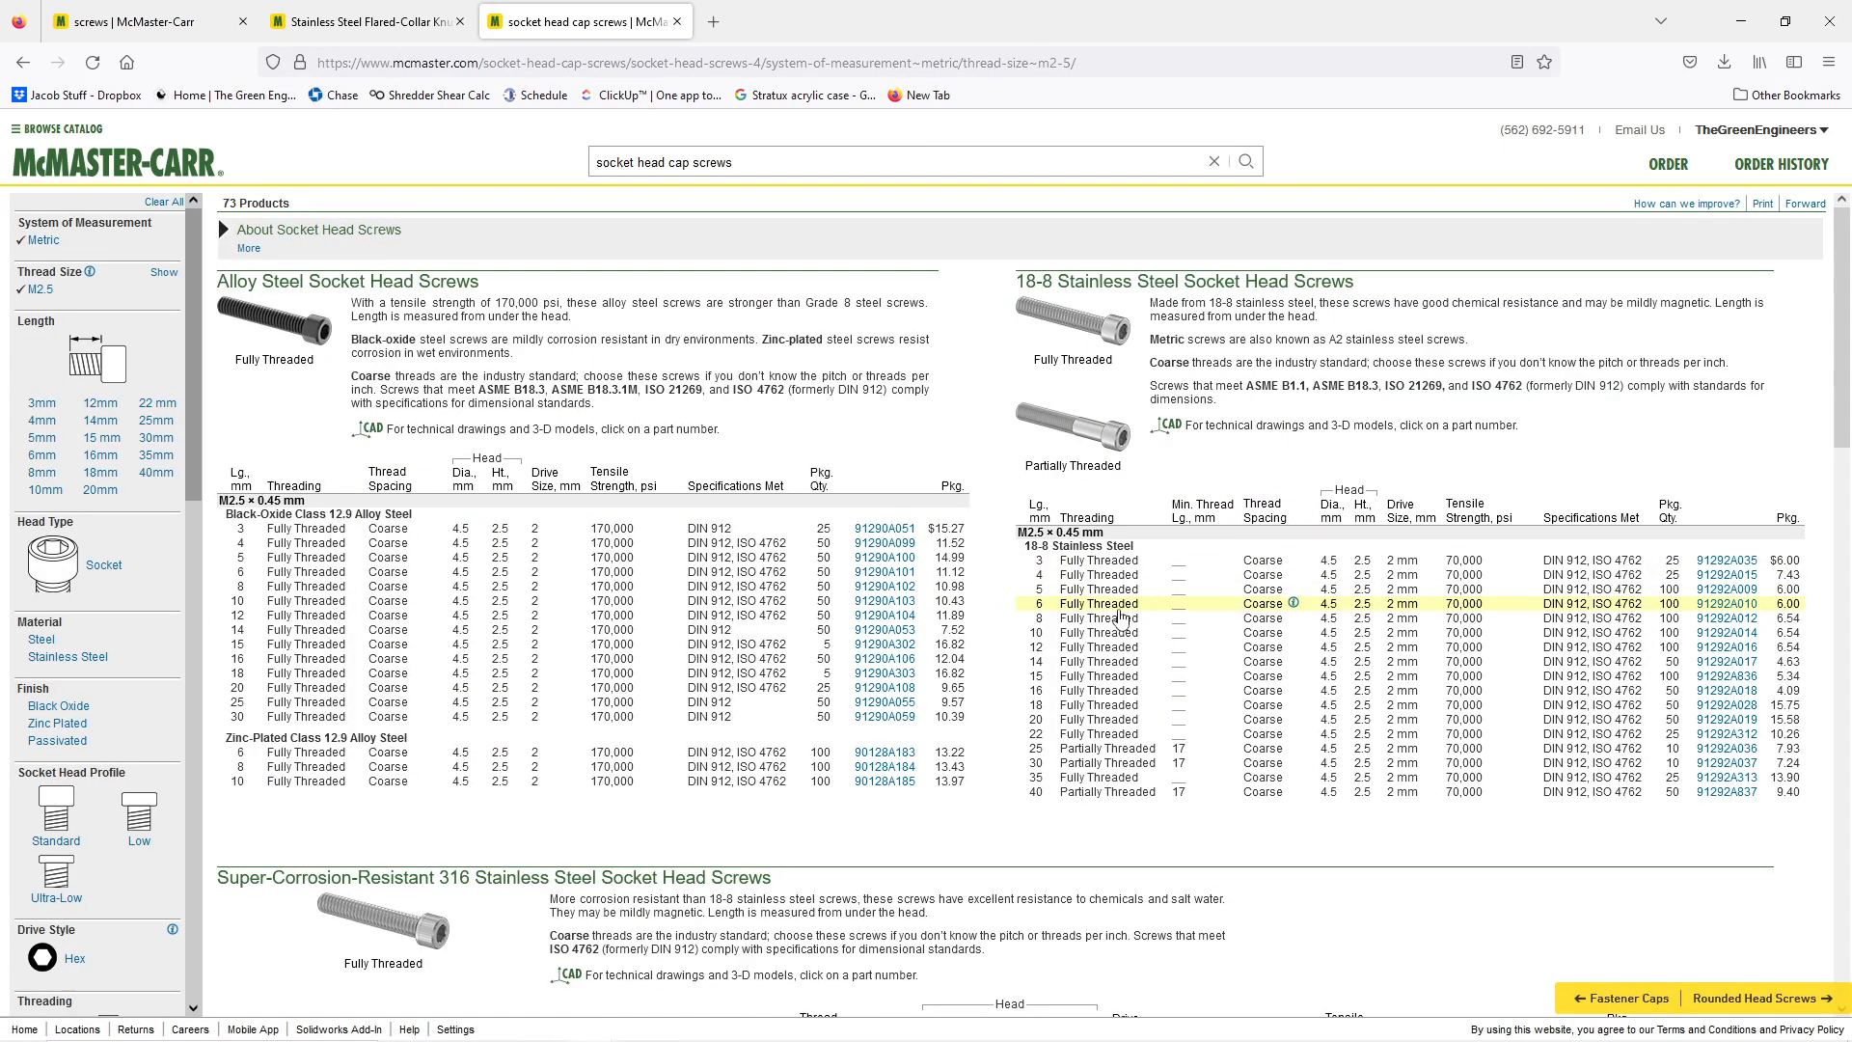
pyautogui.click(1114, 647)
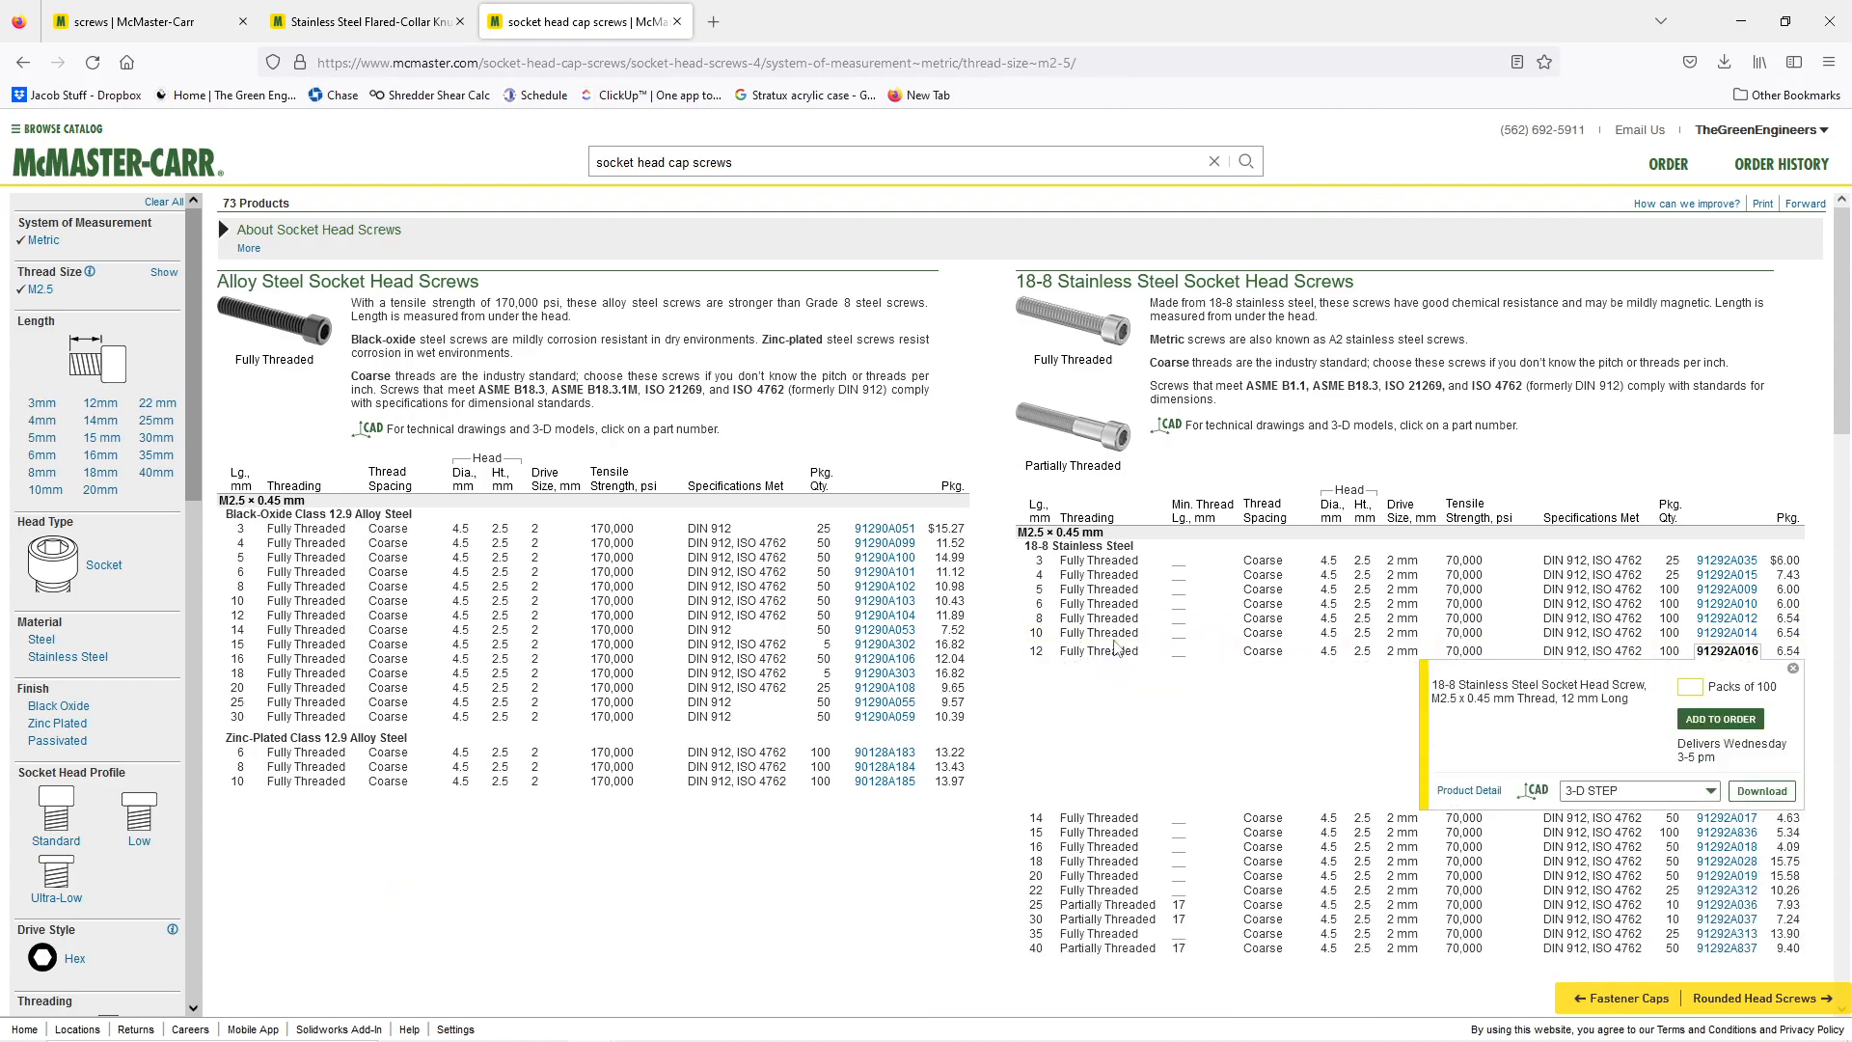
pyautogui.rightClick(1471, 791)
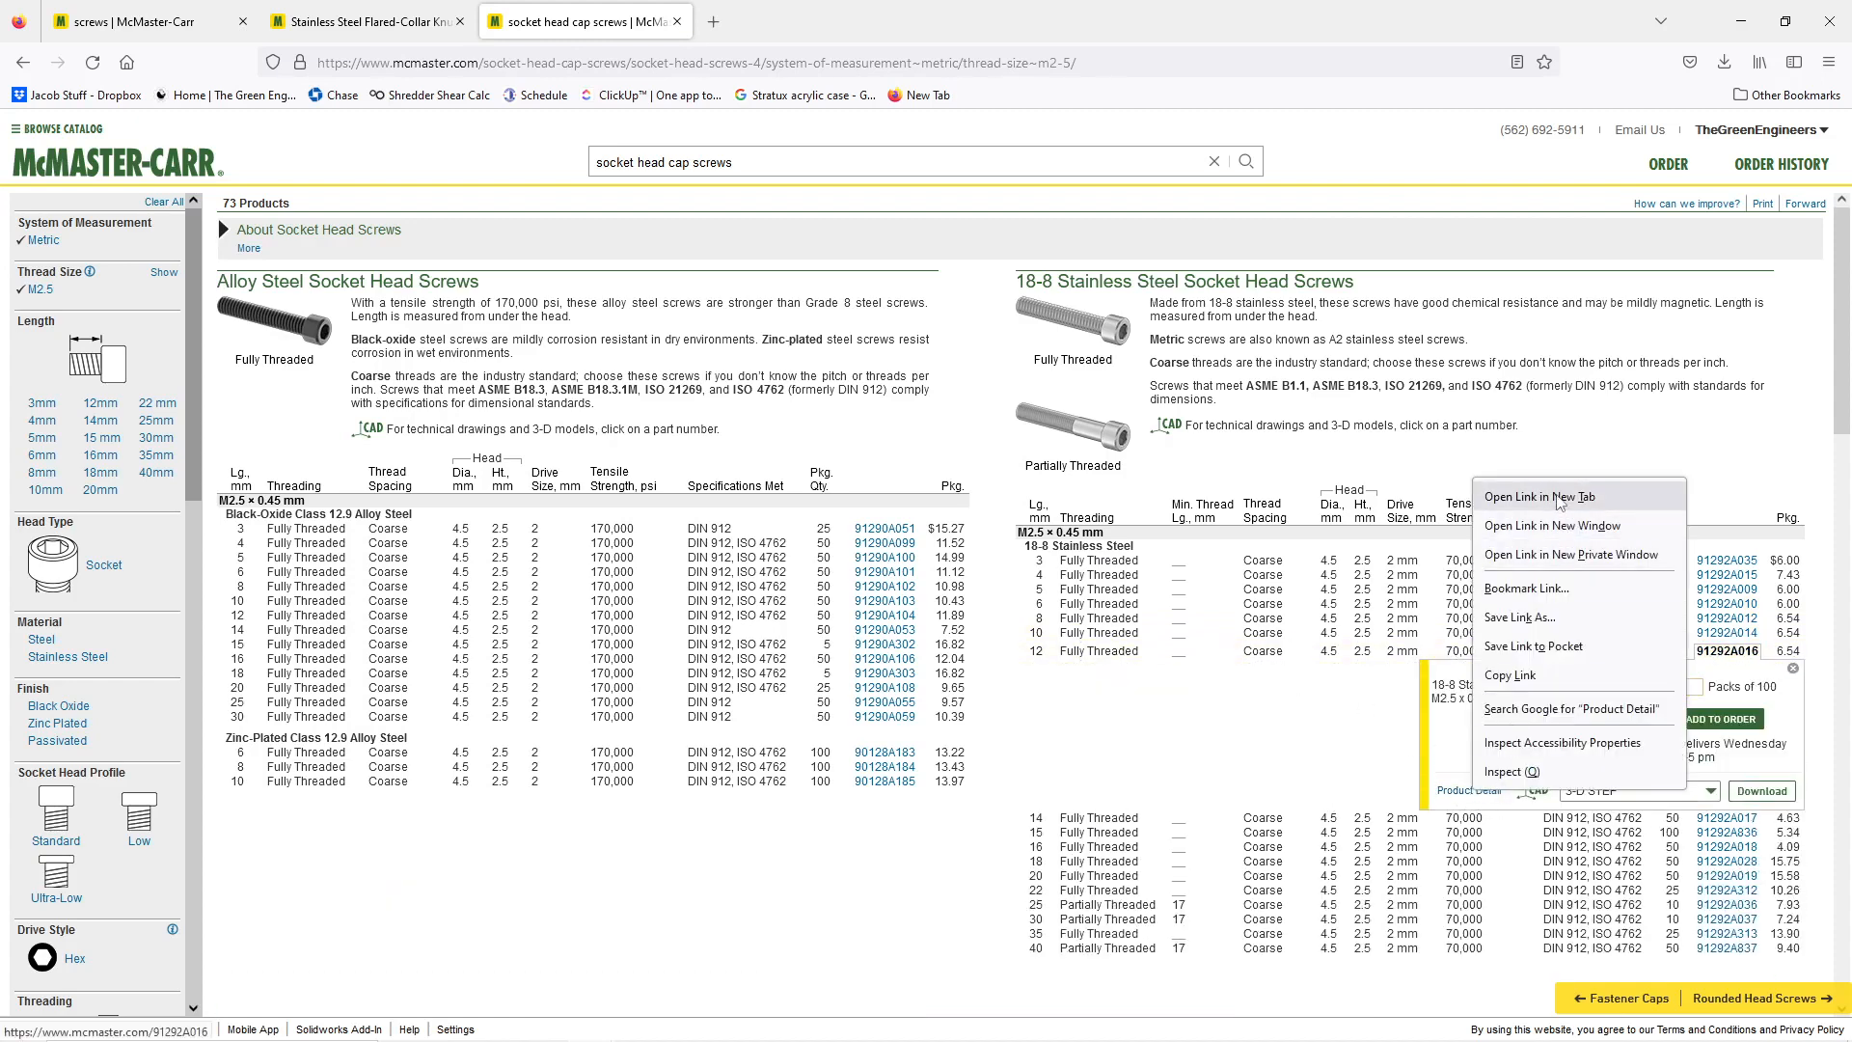
pyautogui.click(1557, 499)
pyautogui.click(726, 24)
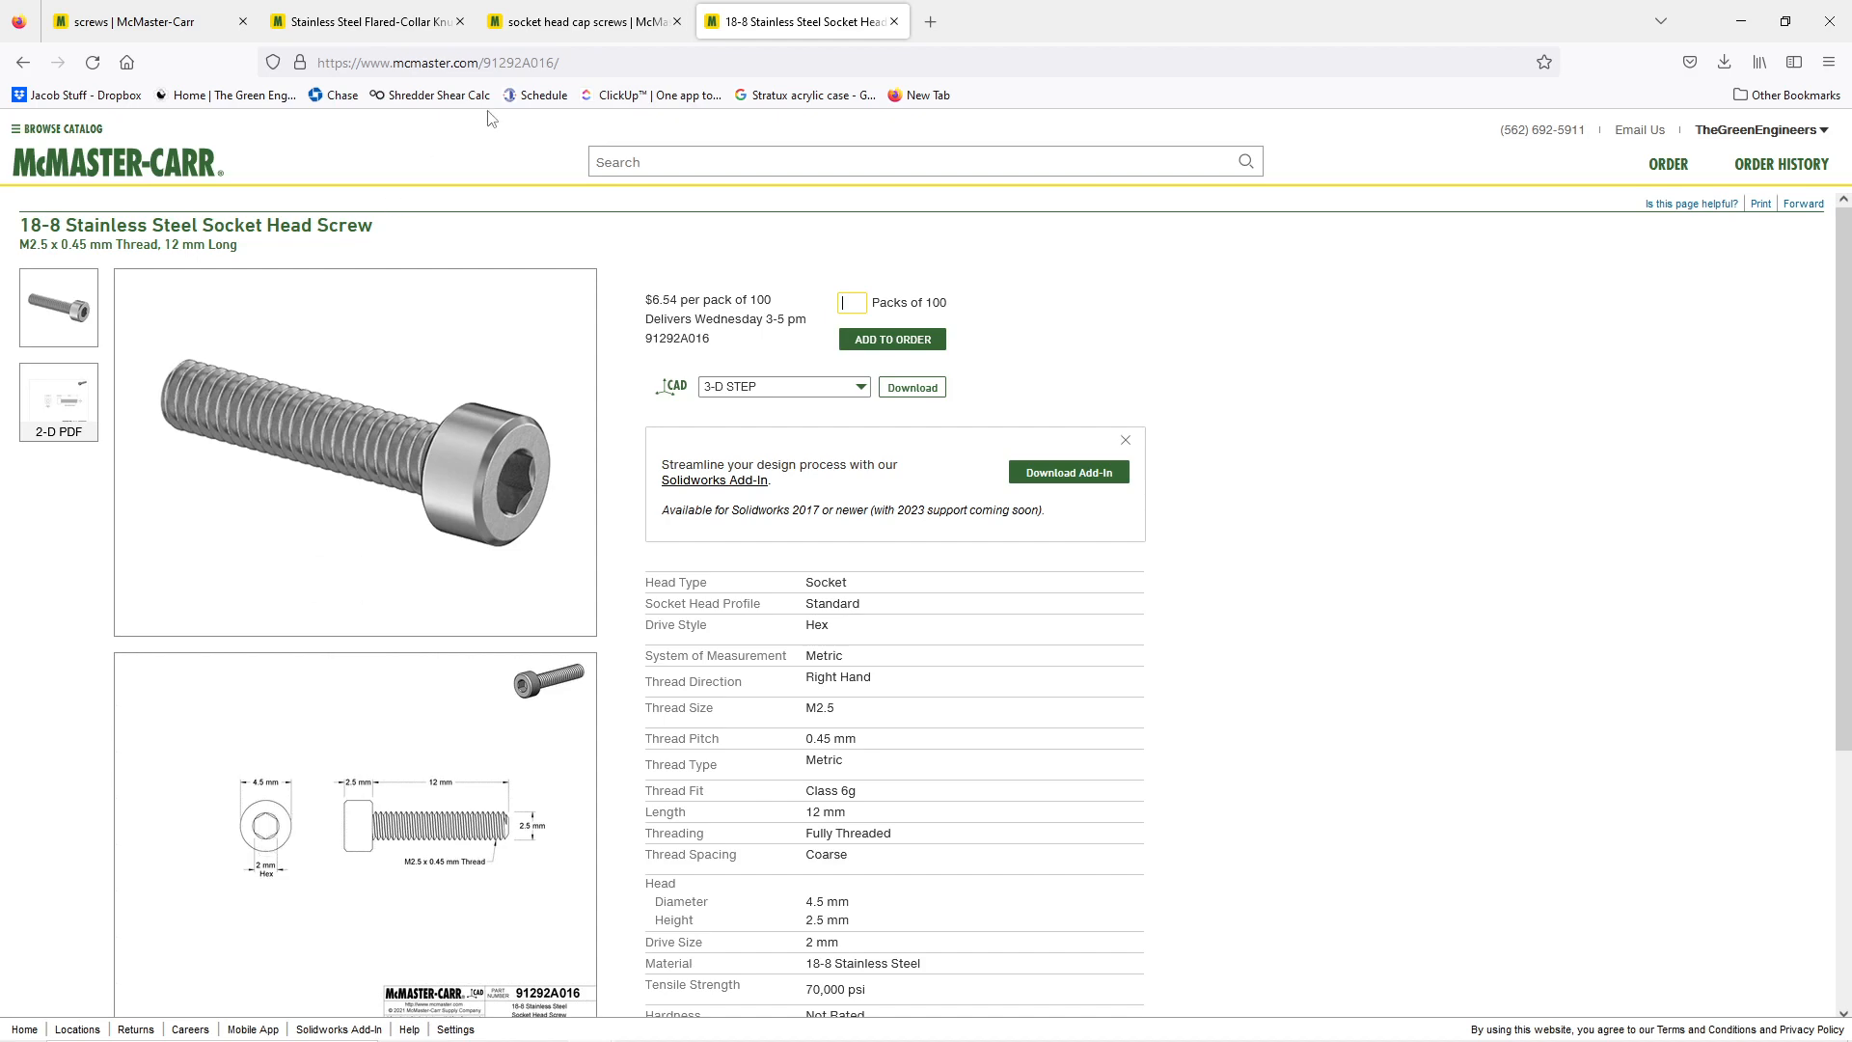
# Download the 3-D STEP models of the 99607A263 thumb screw and the 91292A016 socket head screw.
pyautogui.click(582, 29)
pyautogui.click(436, 28)
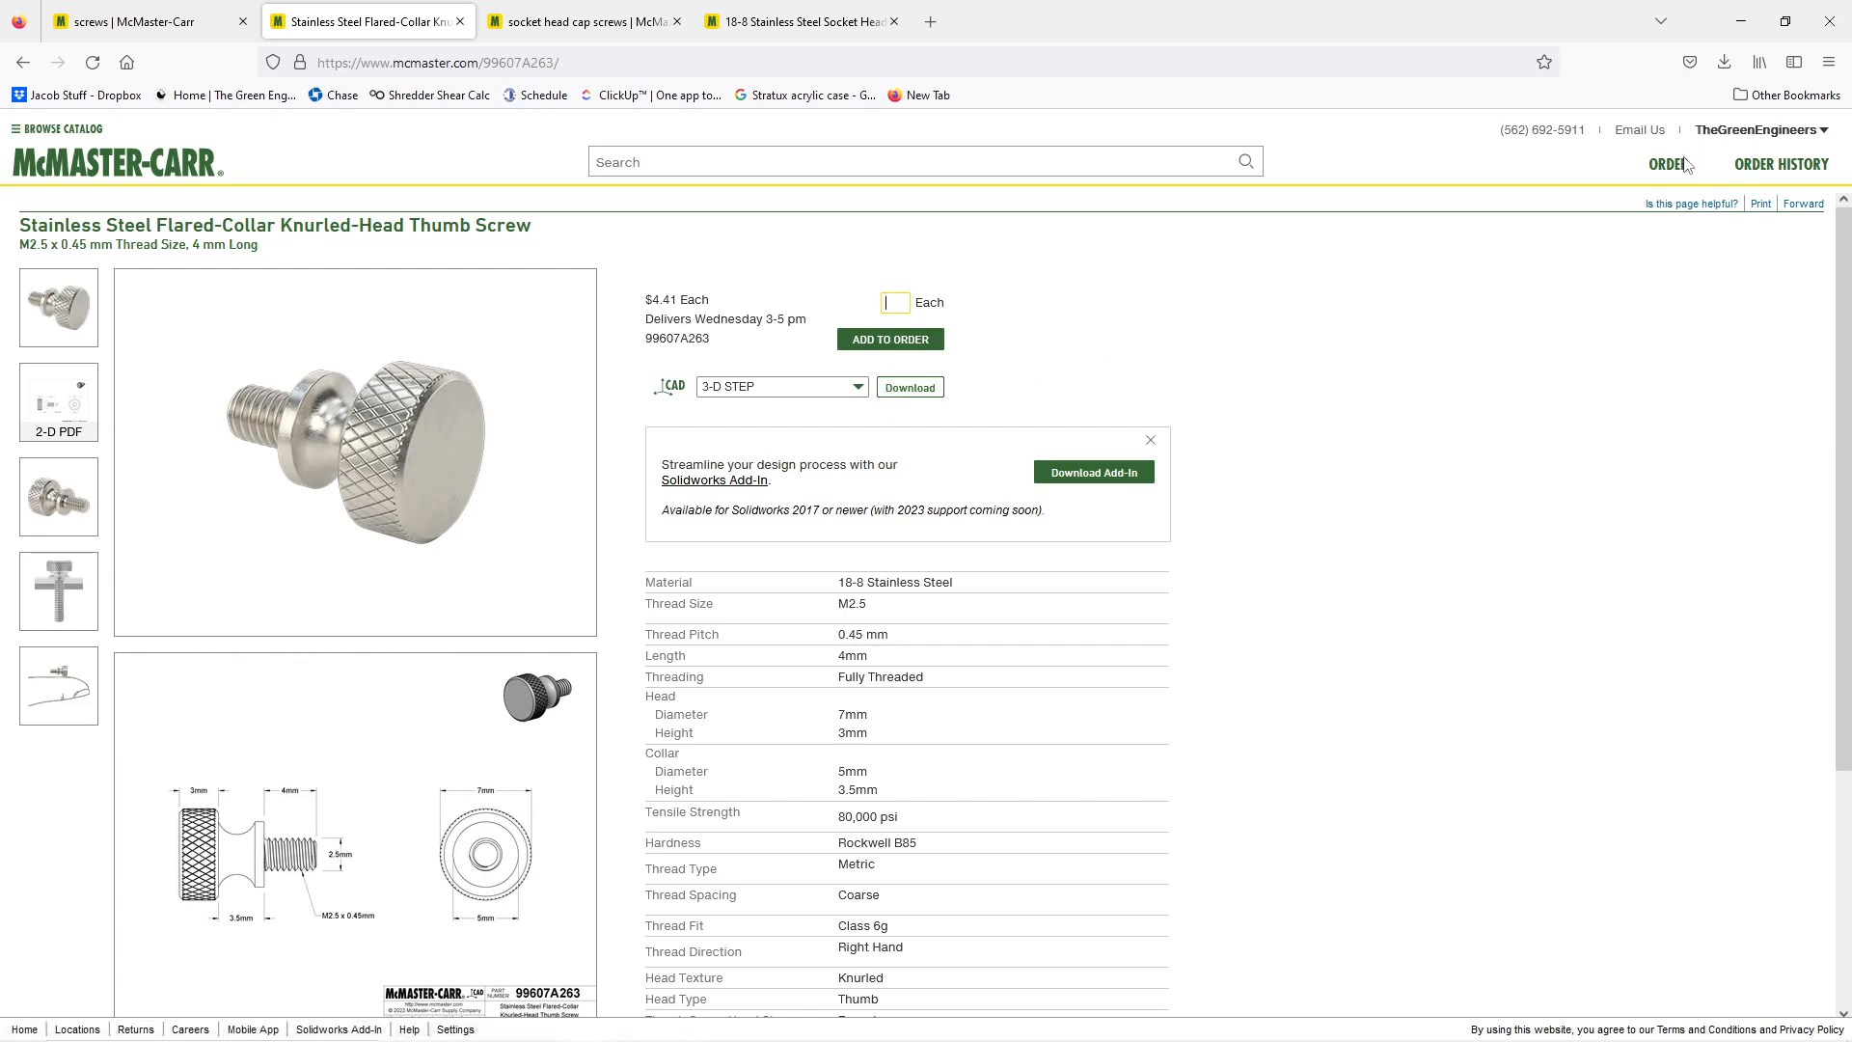
pyautogui.click(895, 389)
pyautogui.click(750, 30)
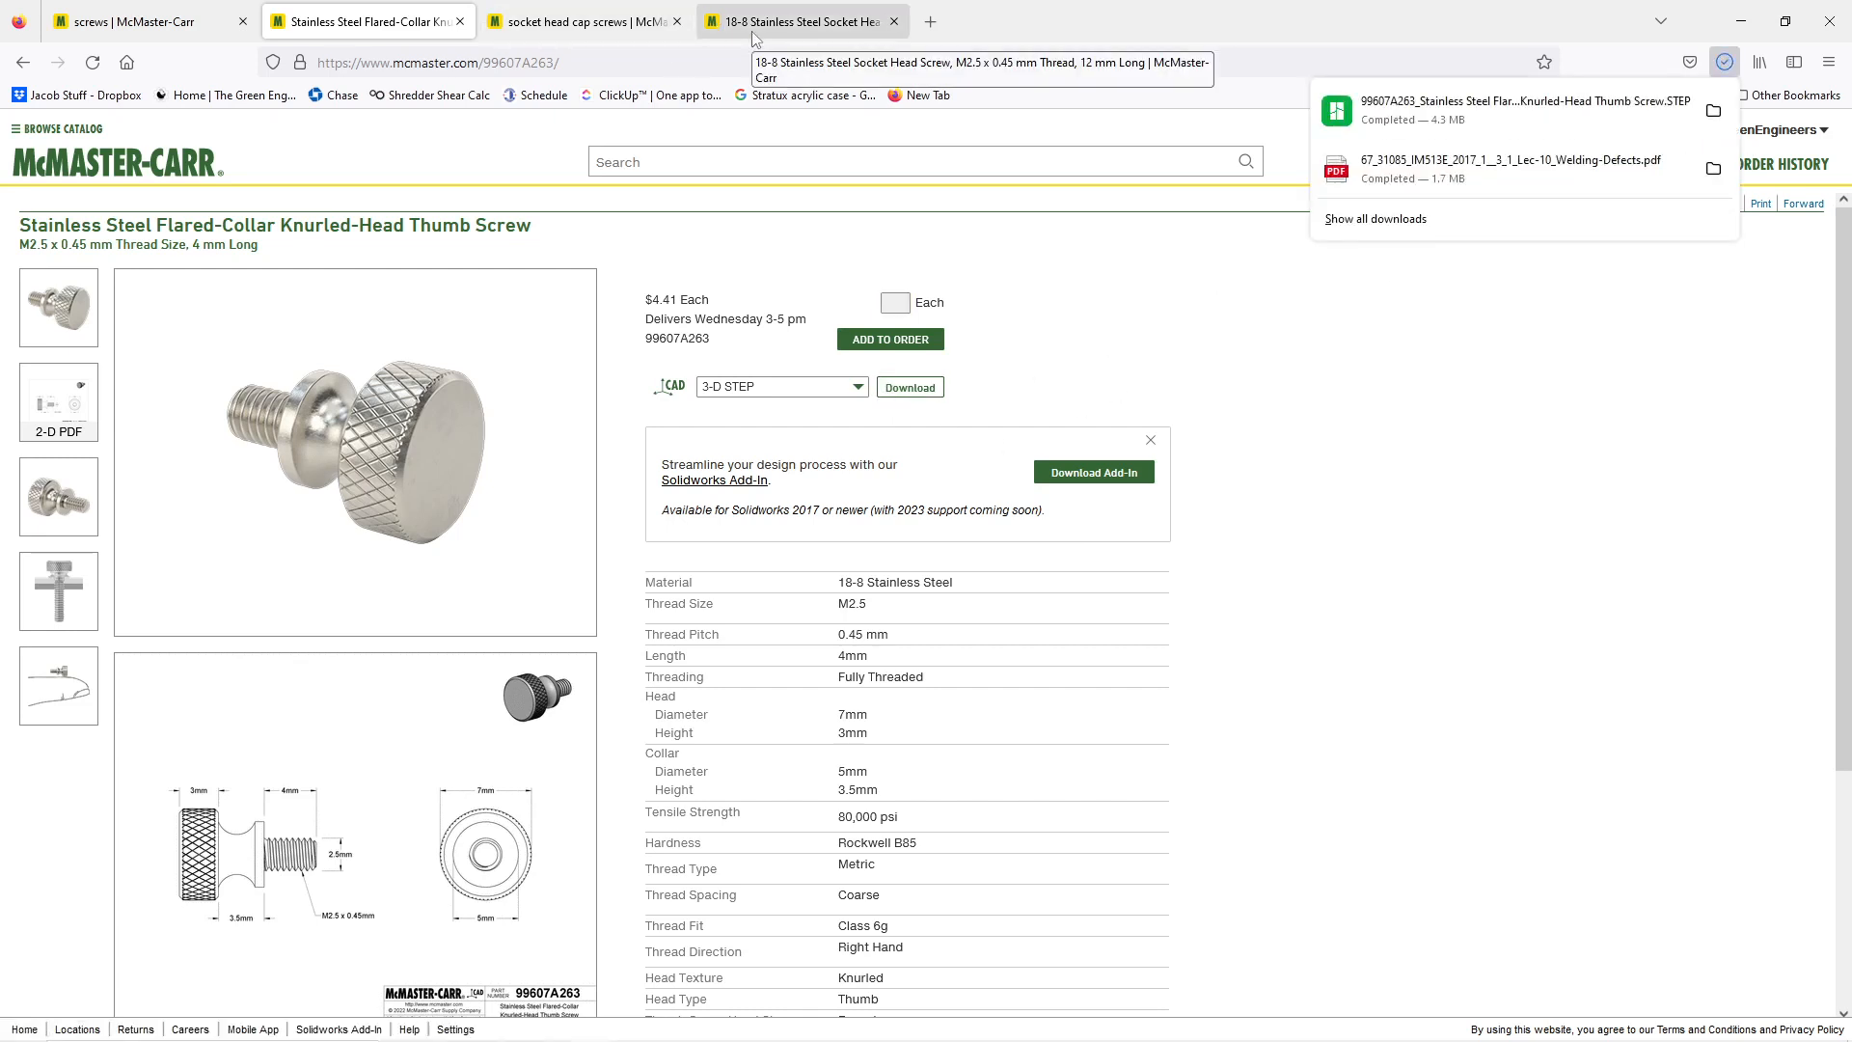
pyautogui.click(930, 390)
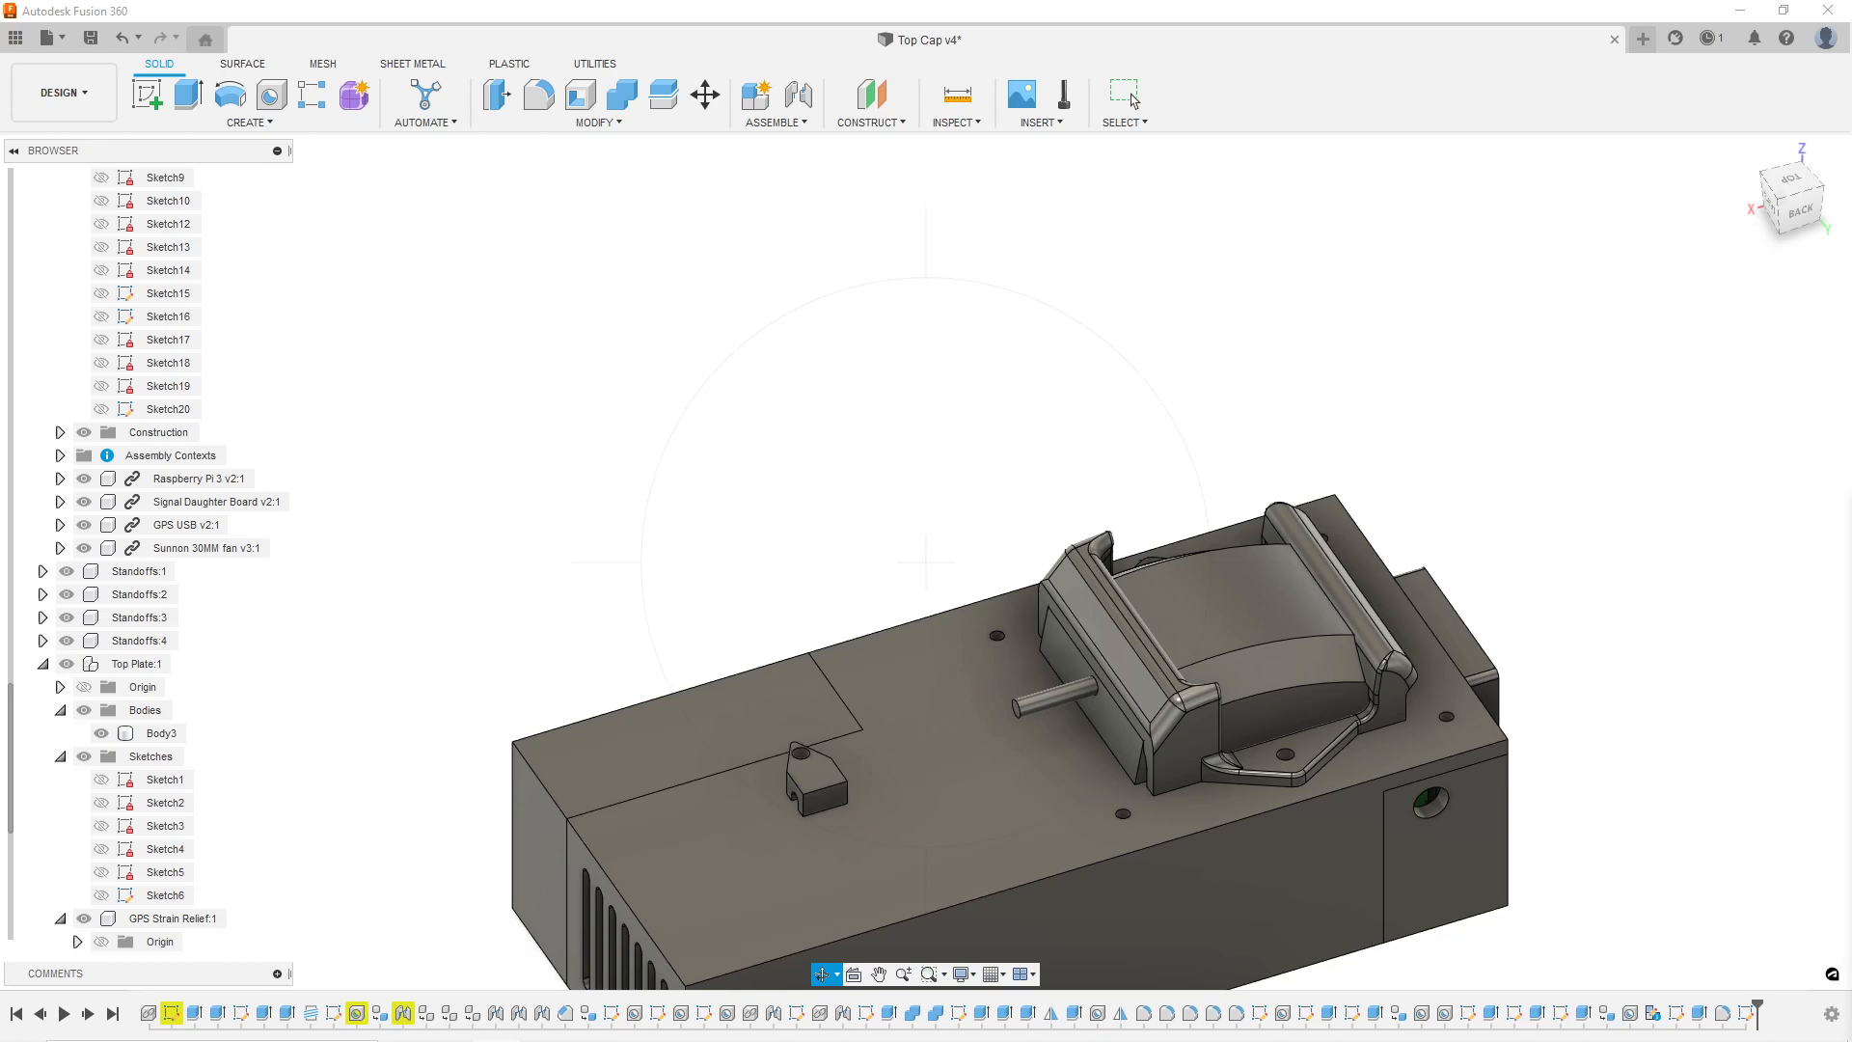
# Switch to Fusion 360, upload both screw STEP files to the ADS-B Raspberry Pi project, and open the uploaded designs.
pyautogui.click(15, 39)
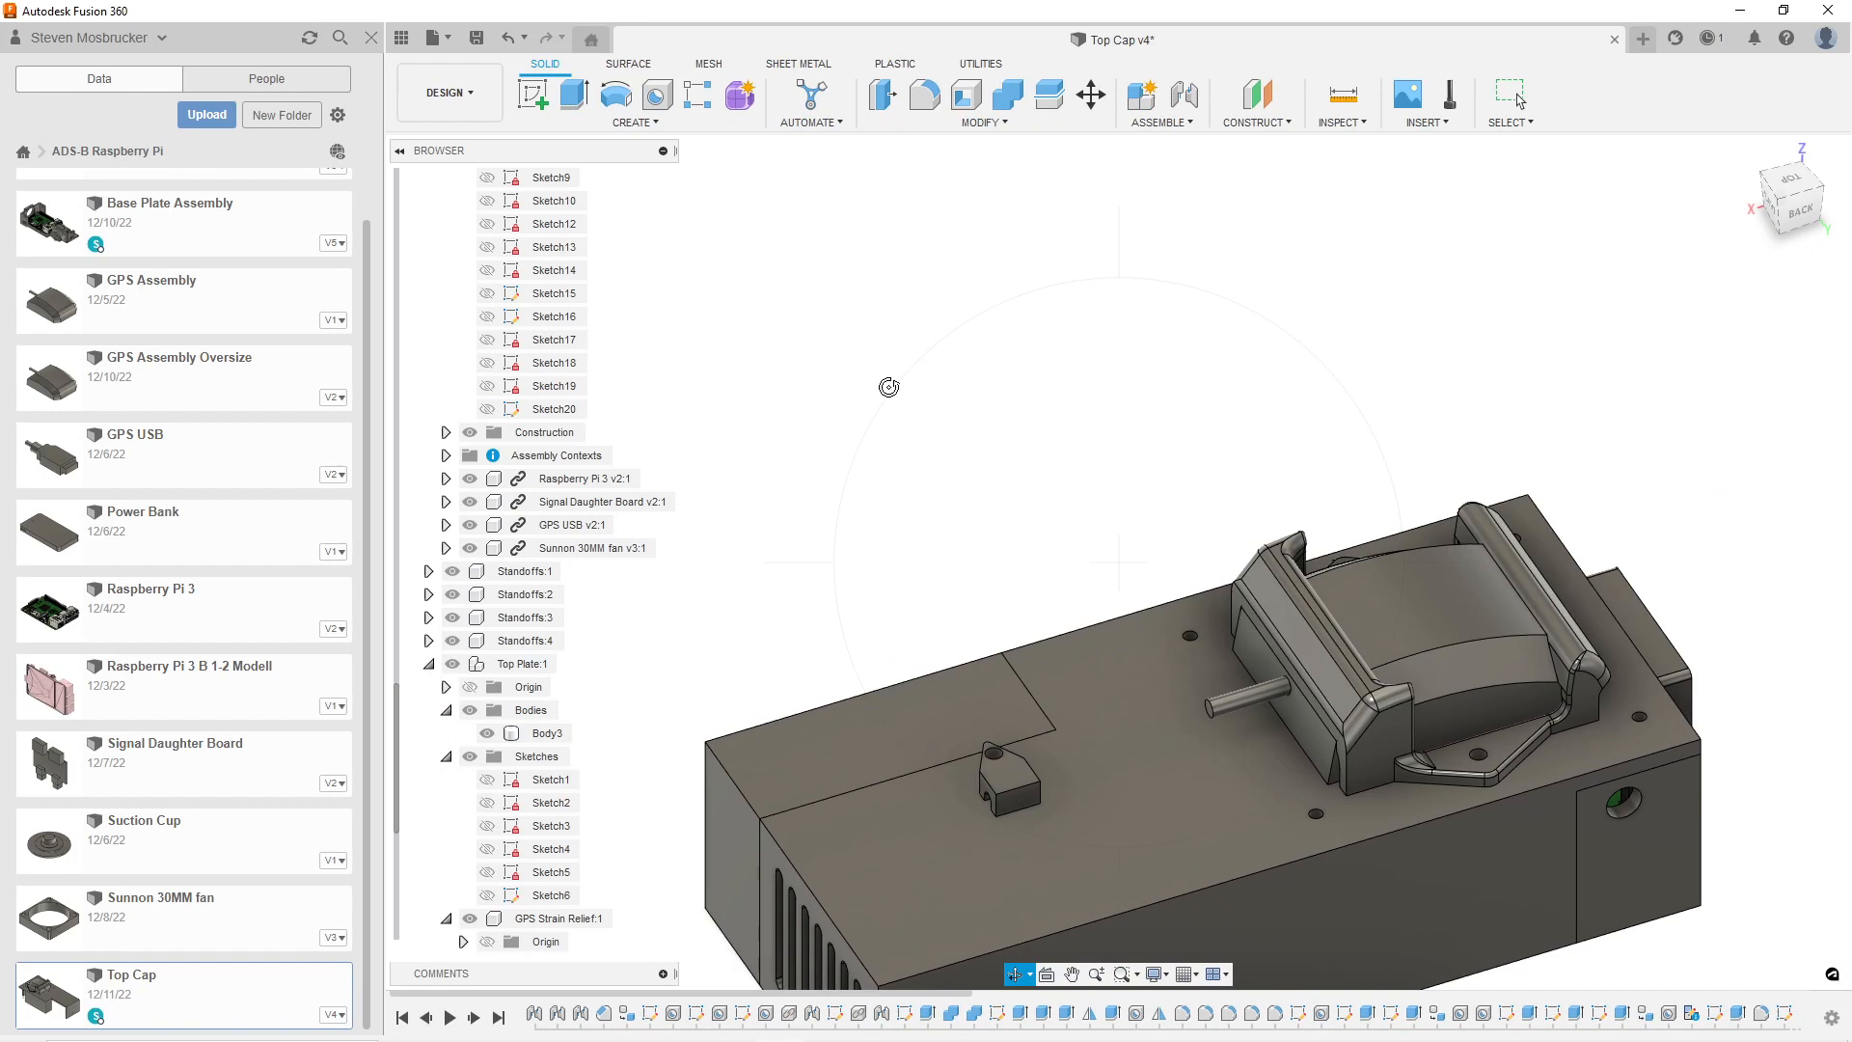
pyautogui.scroll(3, 873, 364)
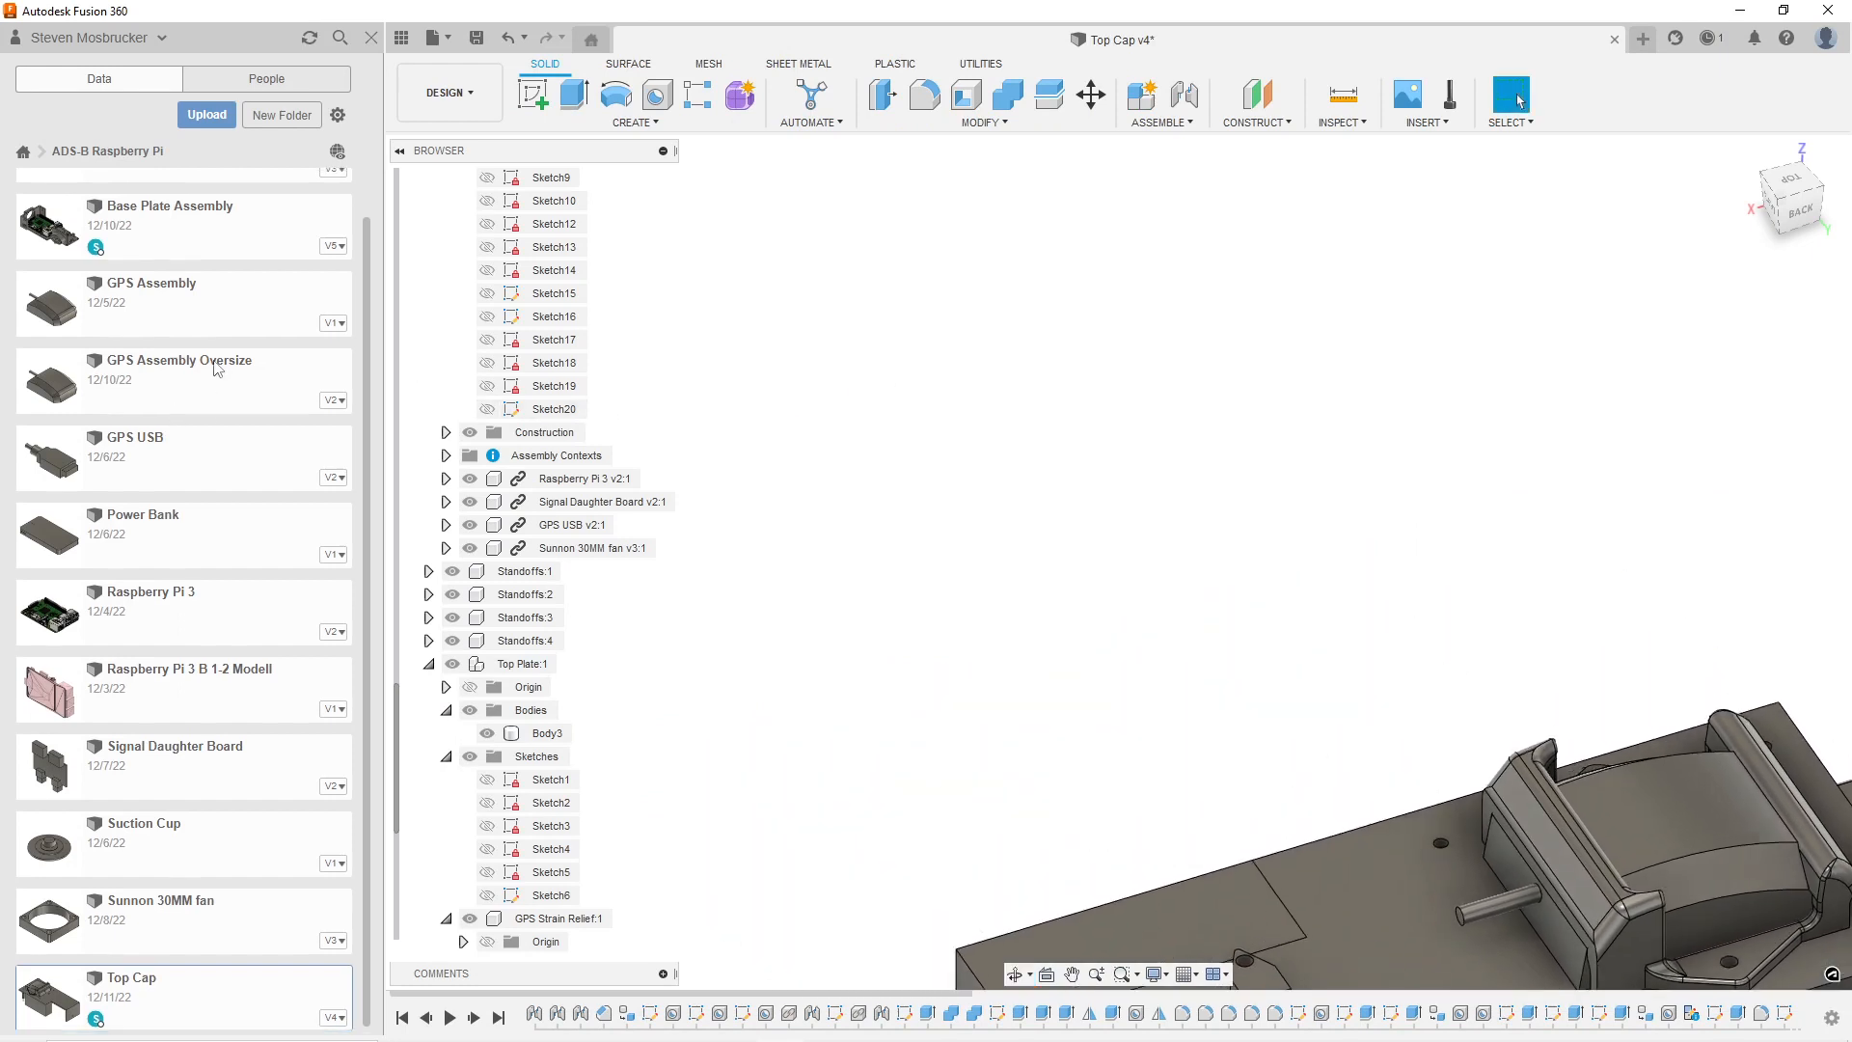
pyautogui.scroll(2, 168, 223)
pyautogui.click(185, 121)
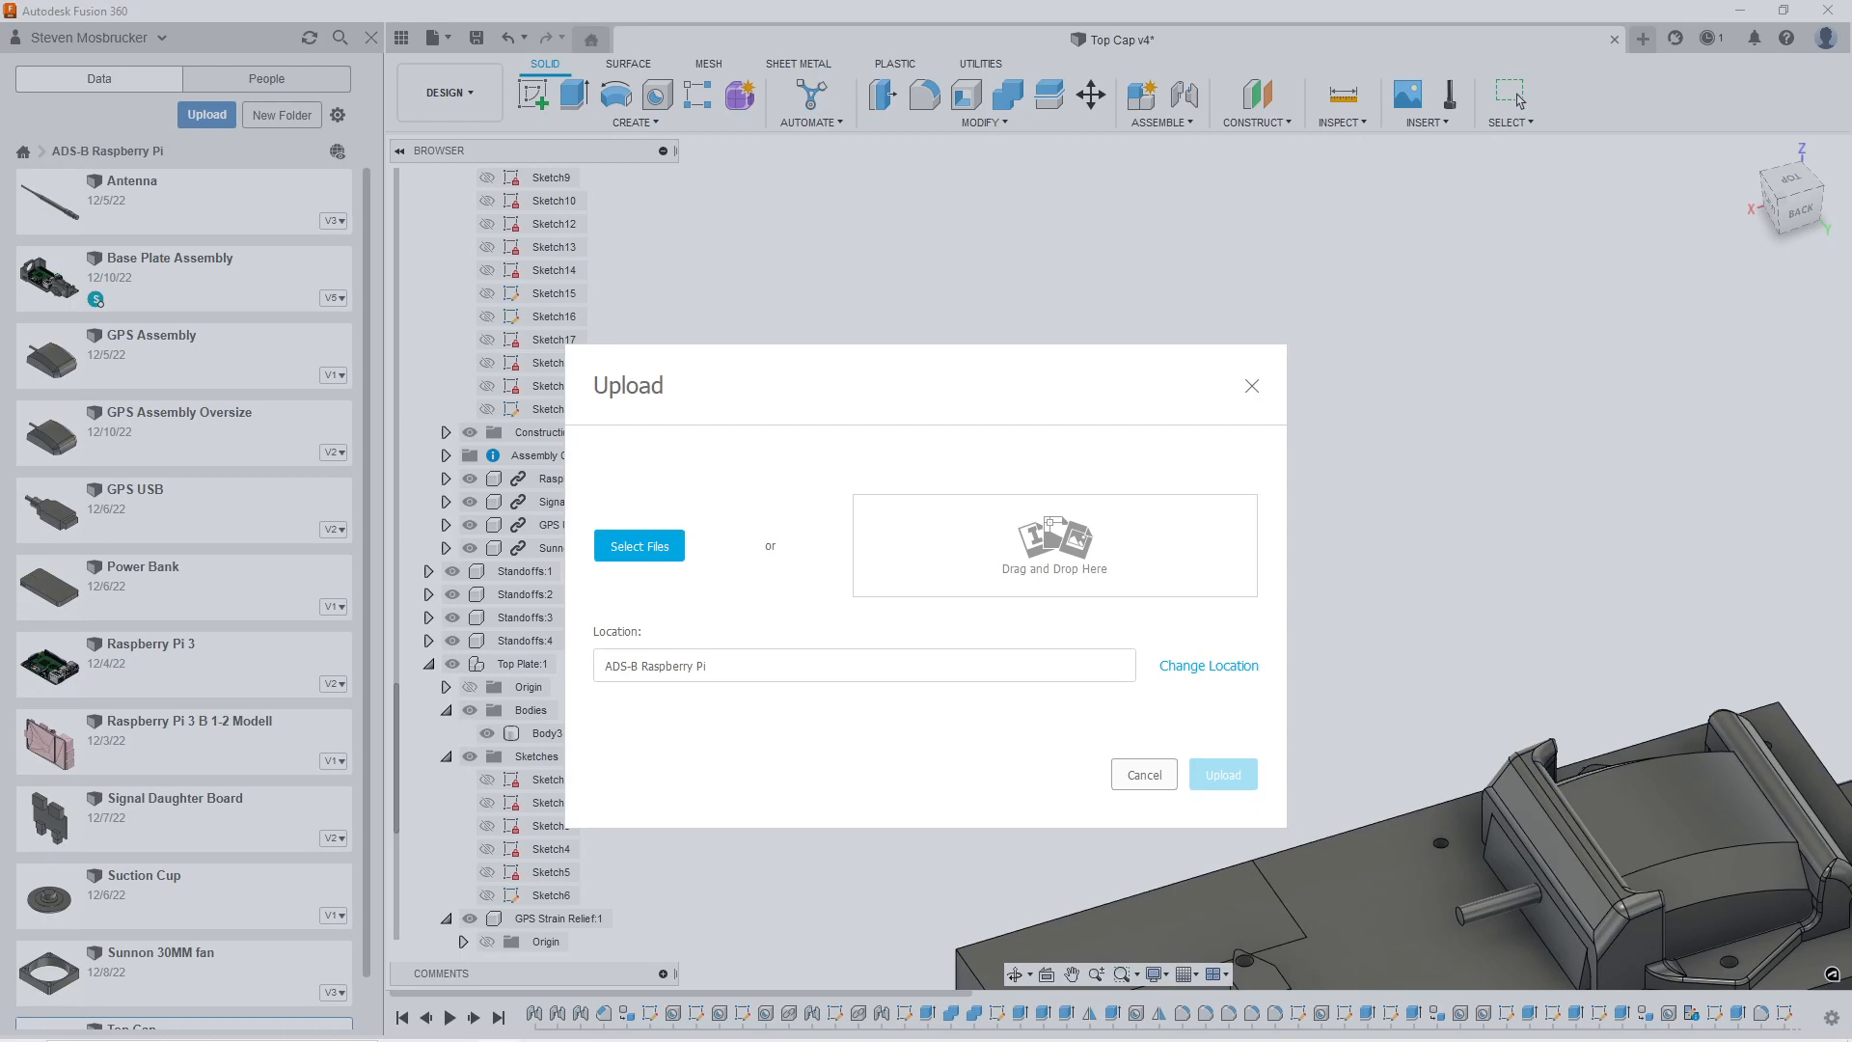
pyautogui.moveTo(1770, 765); pyautogui.dragTo(1055, 550)
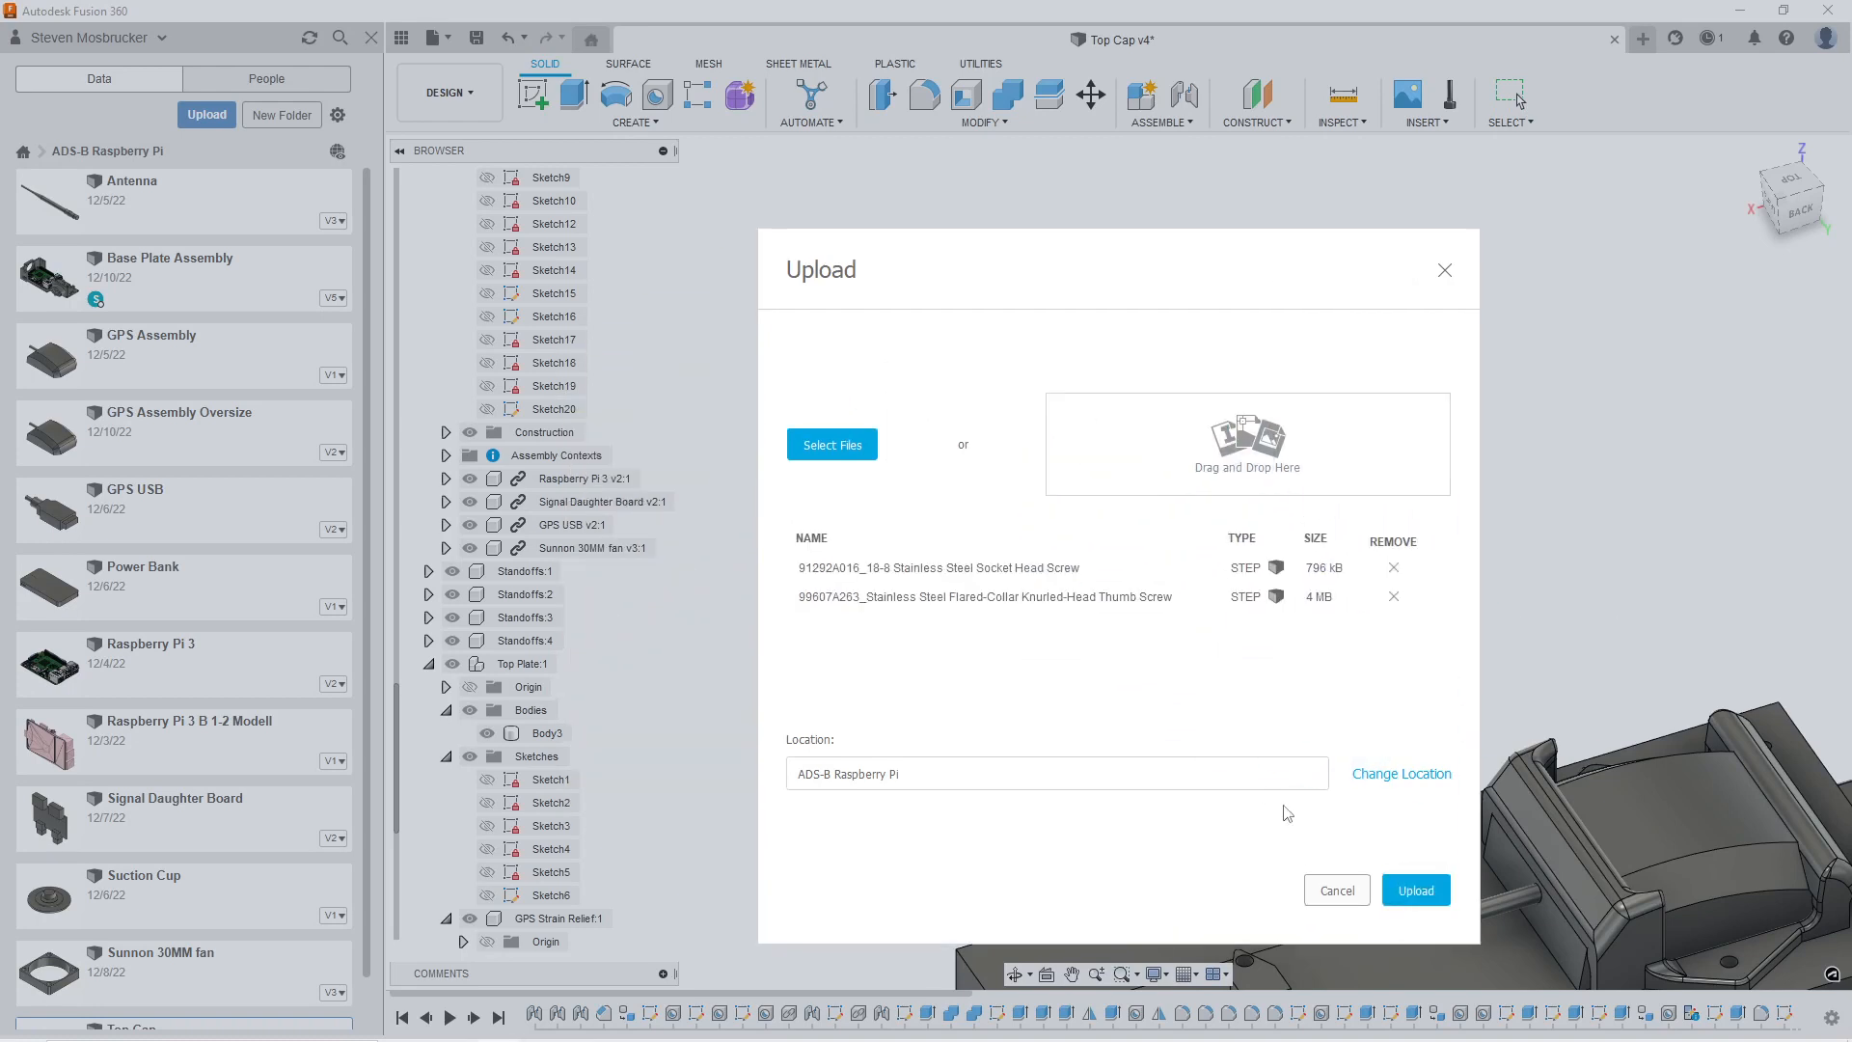
pyautogui.click(1414, 885)
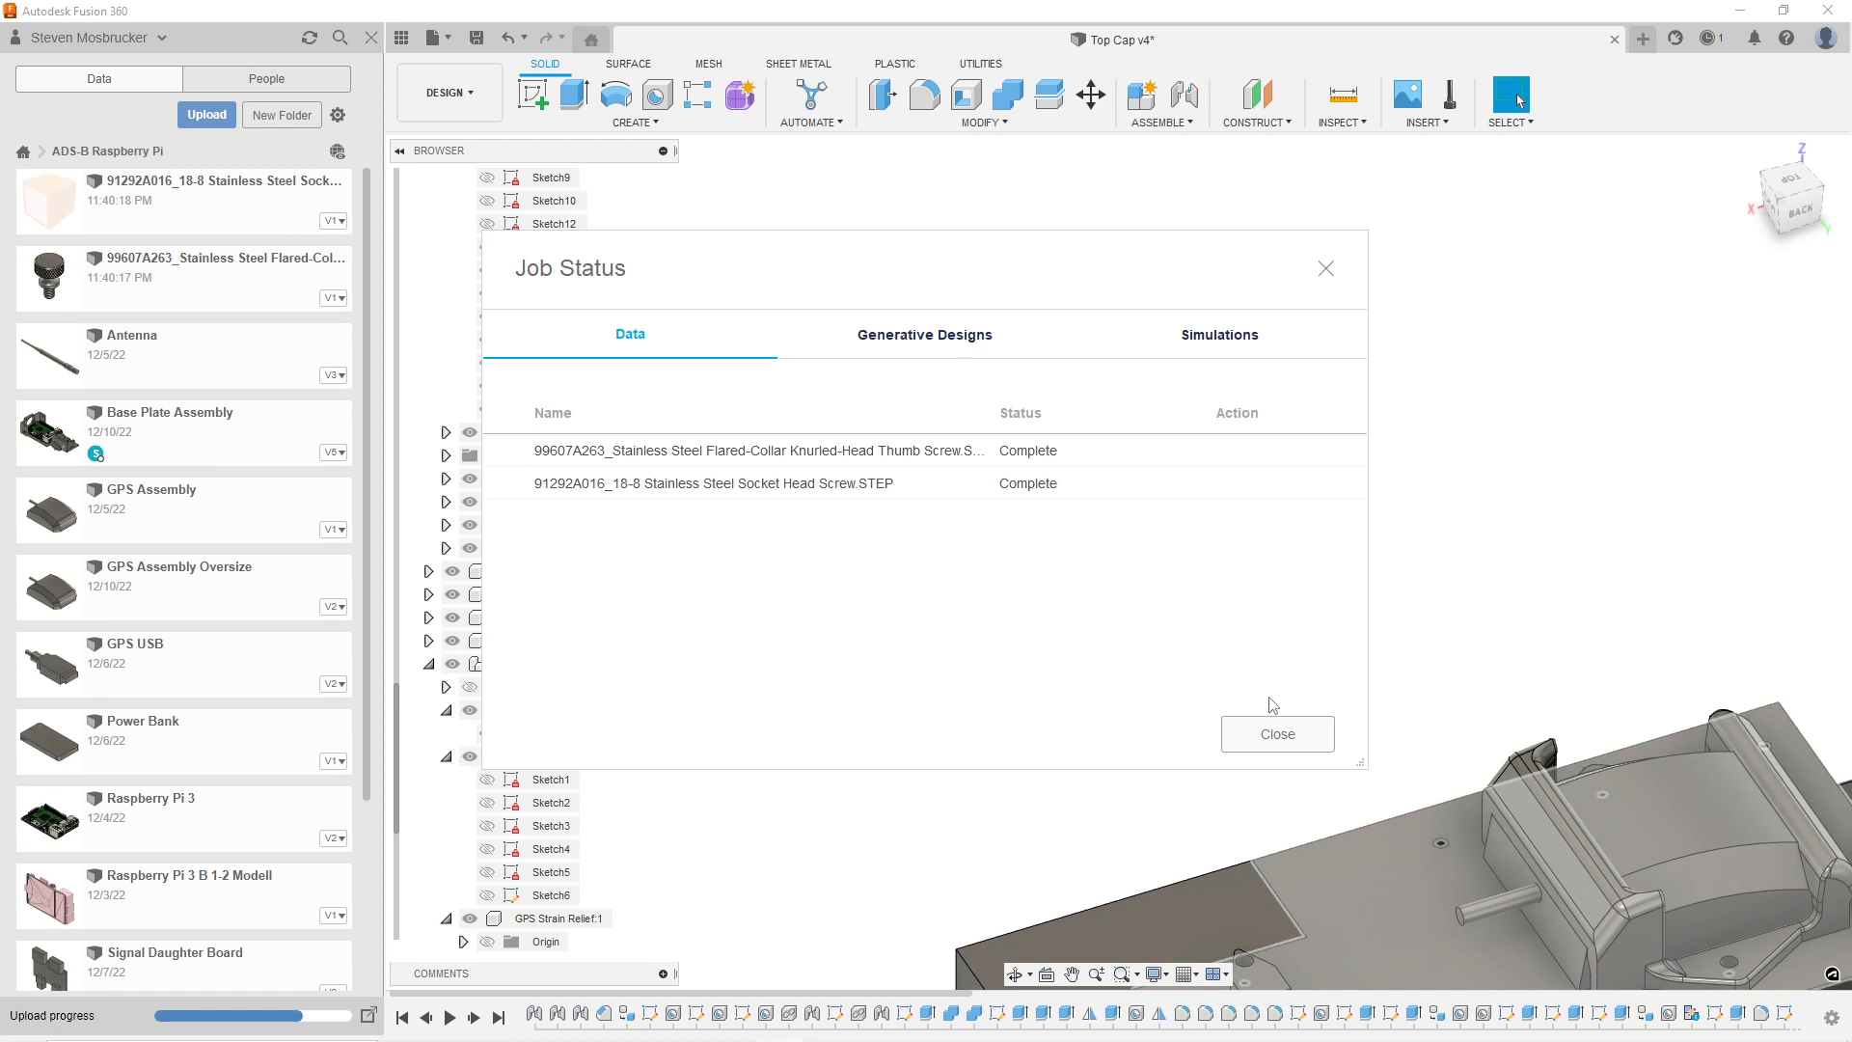
pyautogui.click(1277, 733)
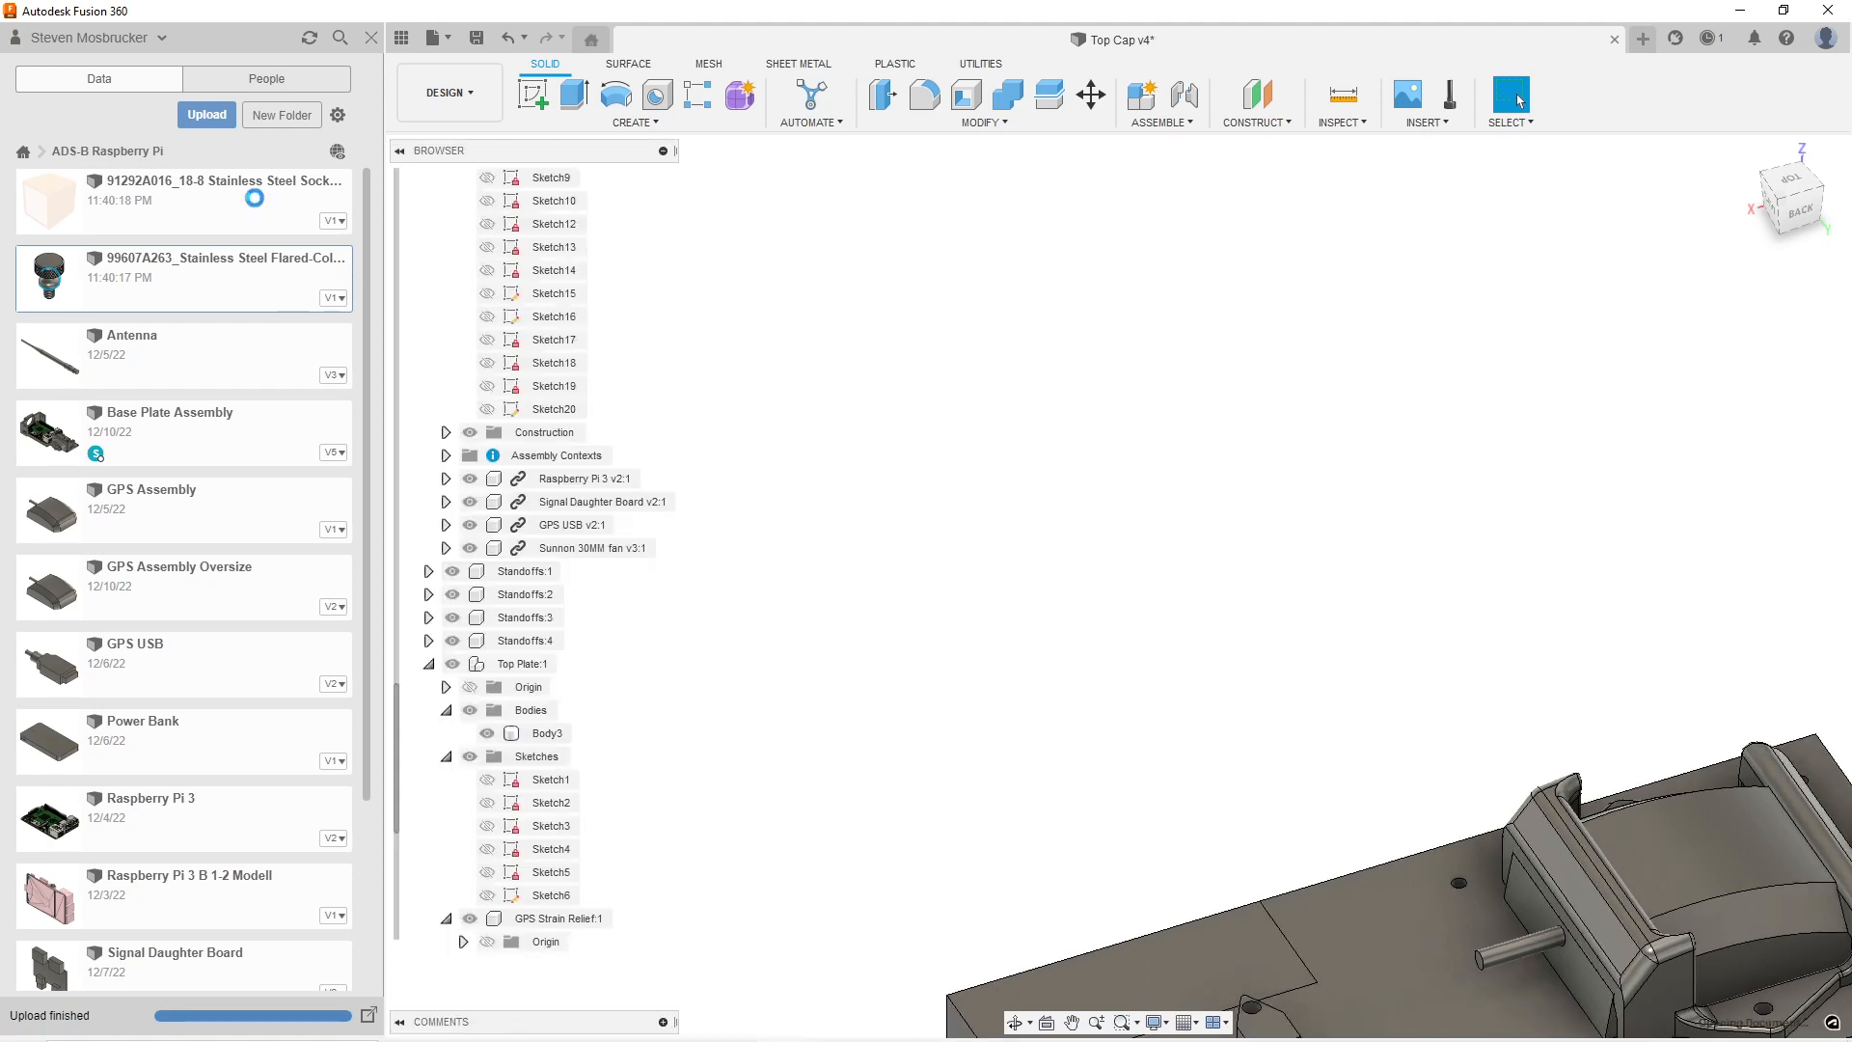
pyautogui.doubleClick(201, 226)
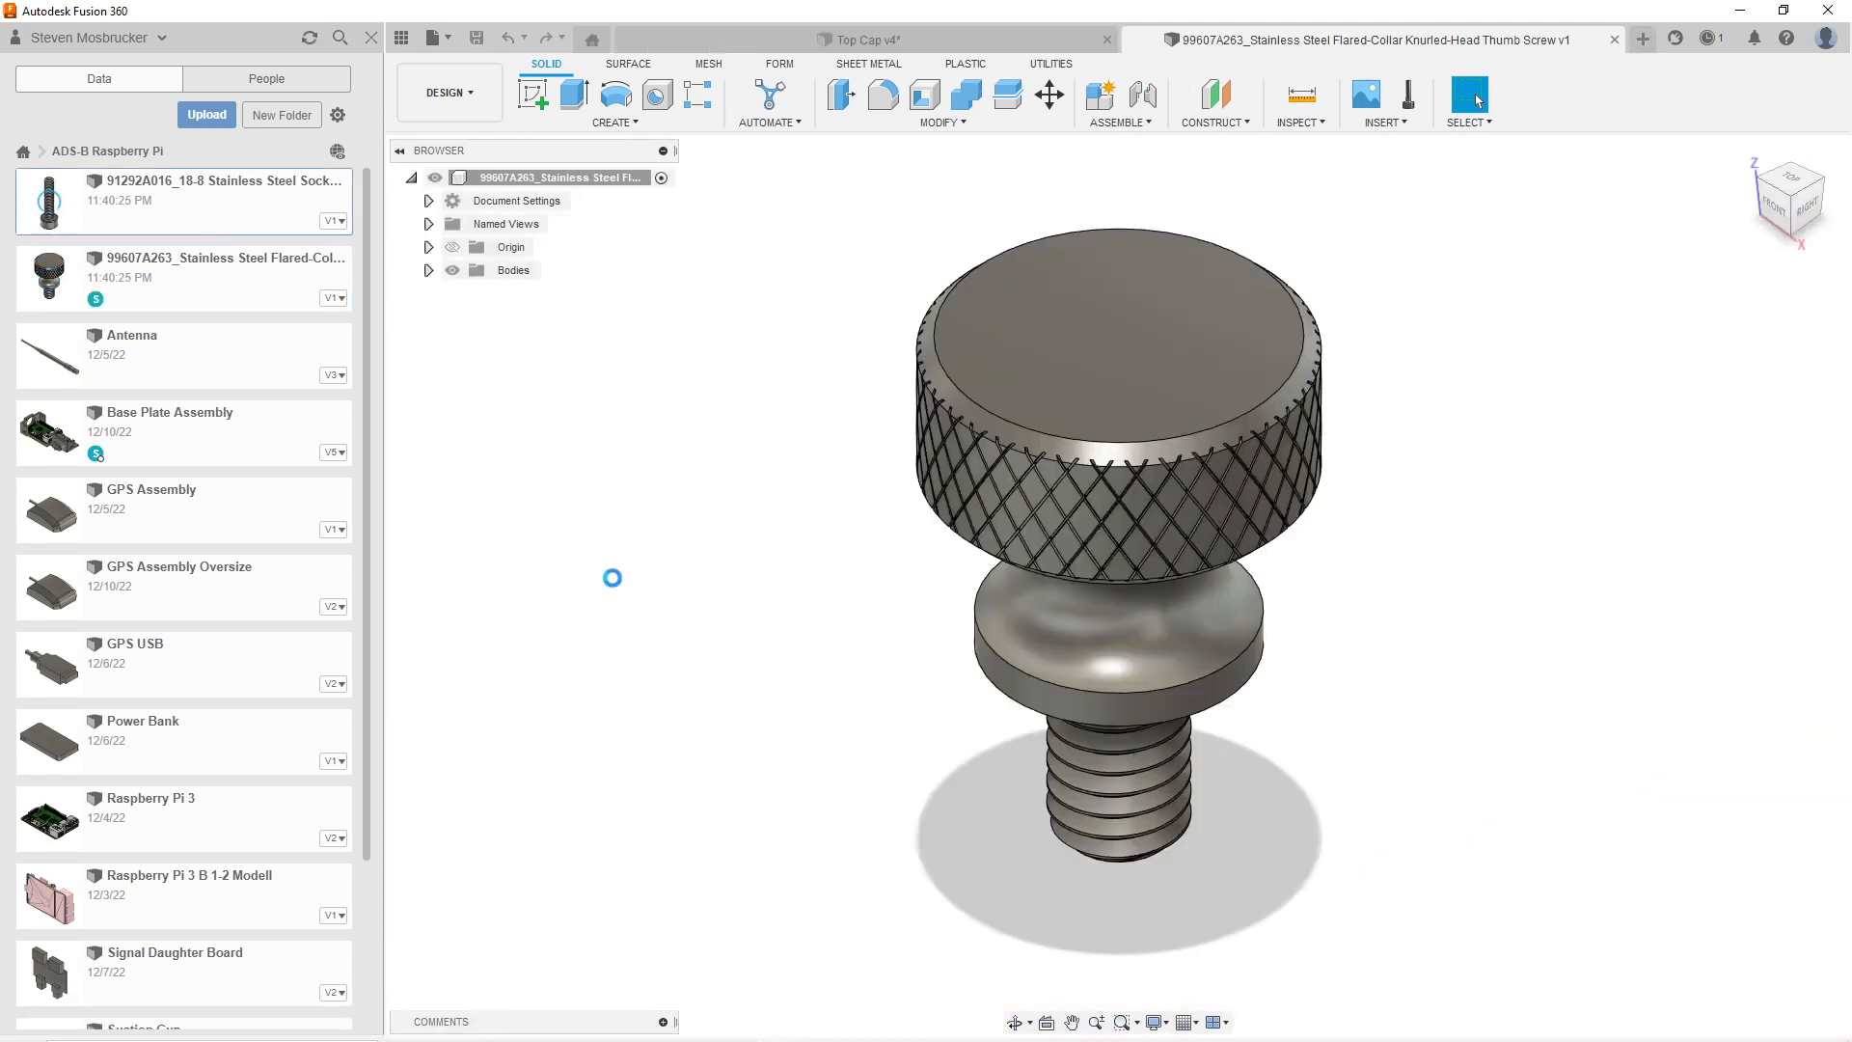
# Create a new design and save it as "Printed Knurled Screw" in the ADS-B Raspberry Pi project.
pyautogui.click(1641, 40)
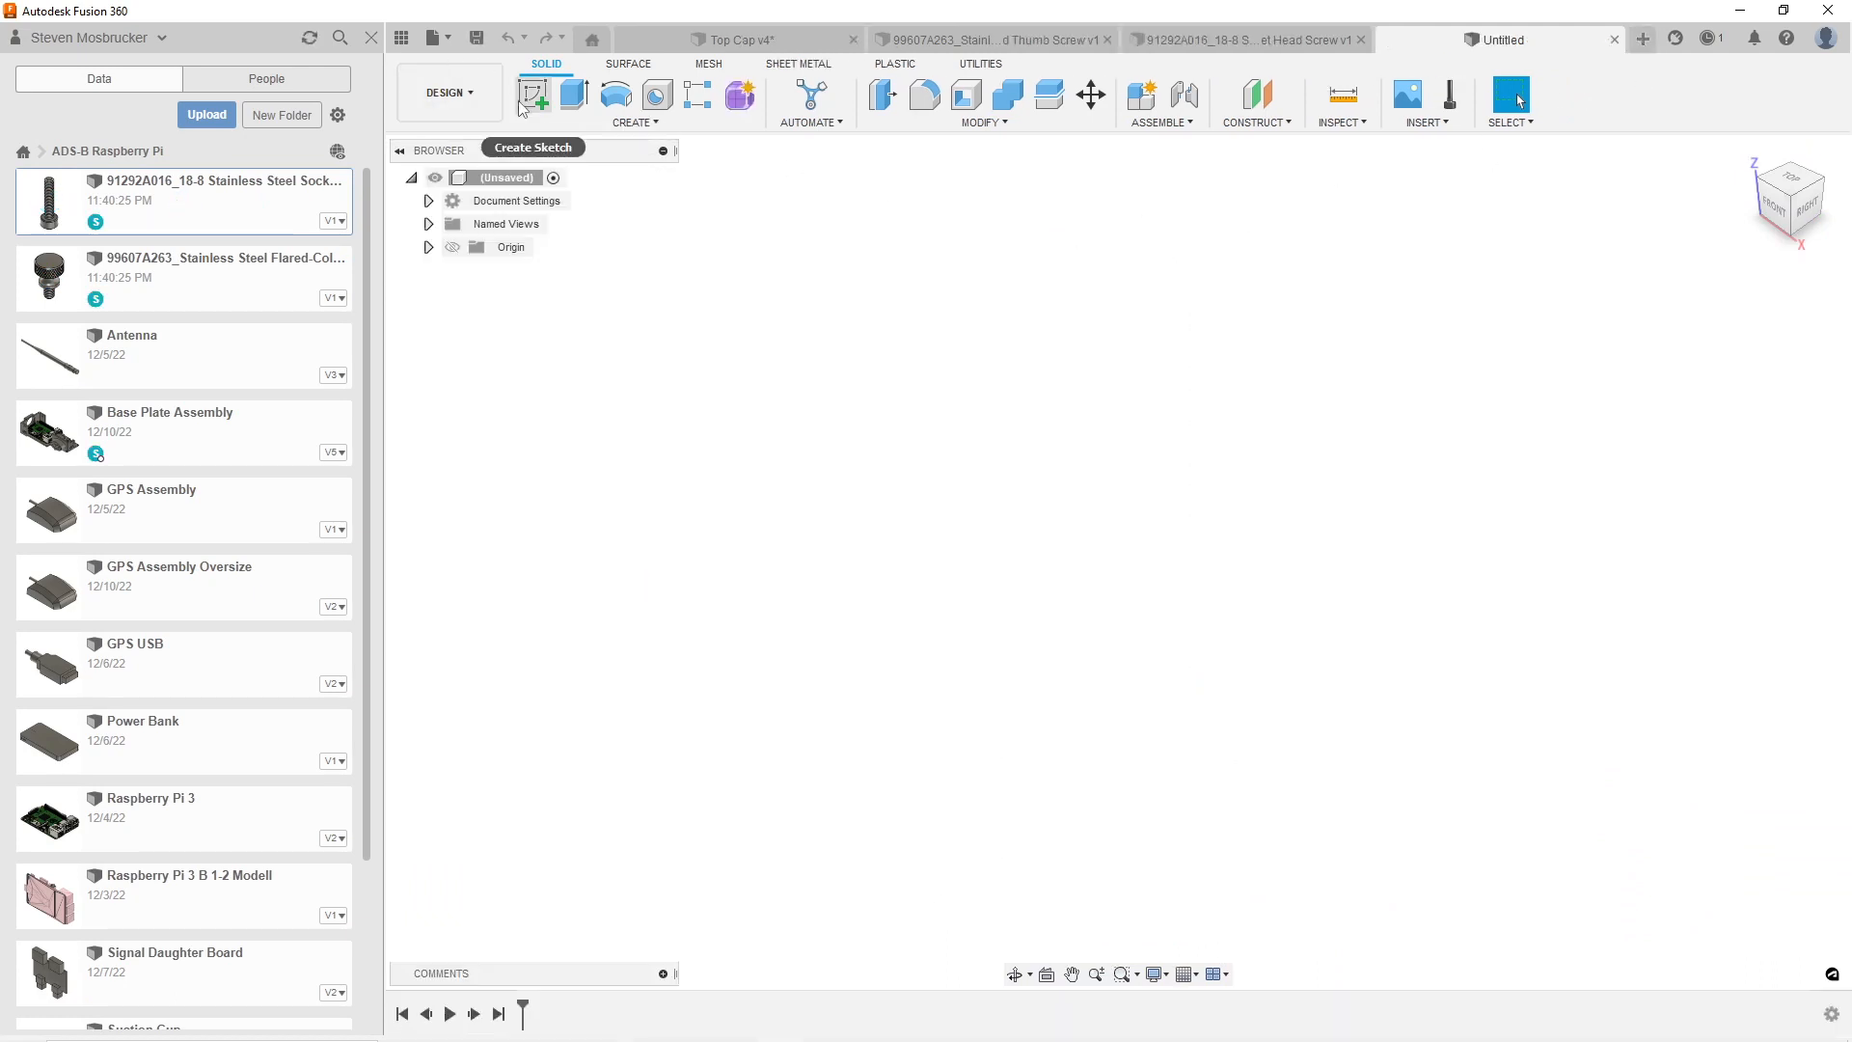
pyautogui.click(477, 38)
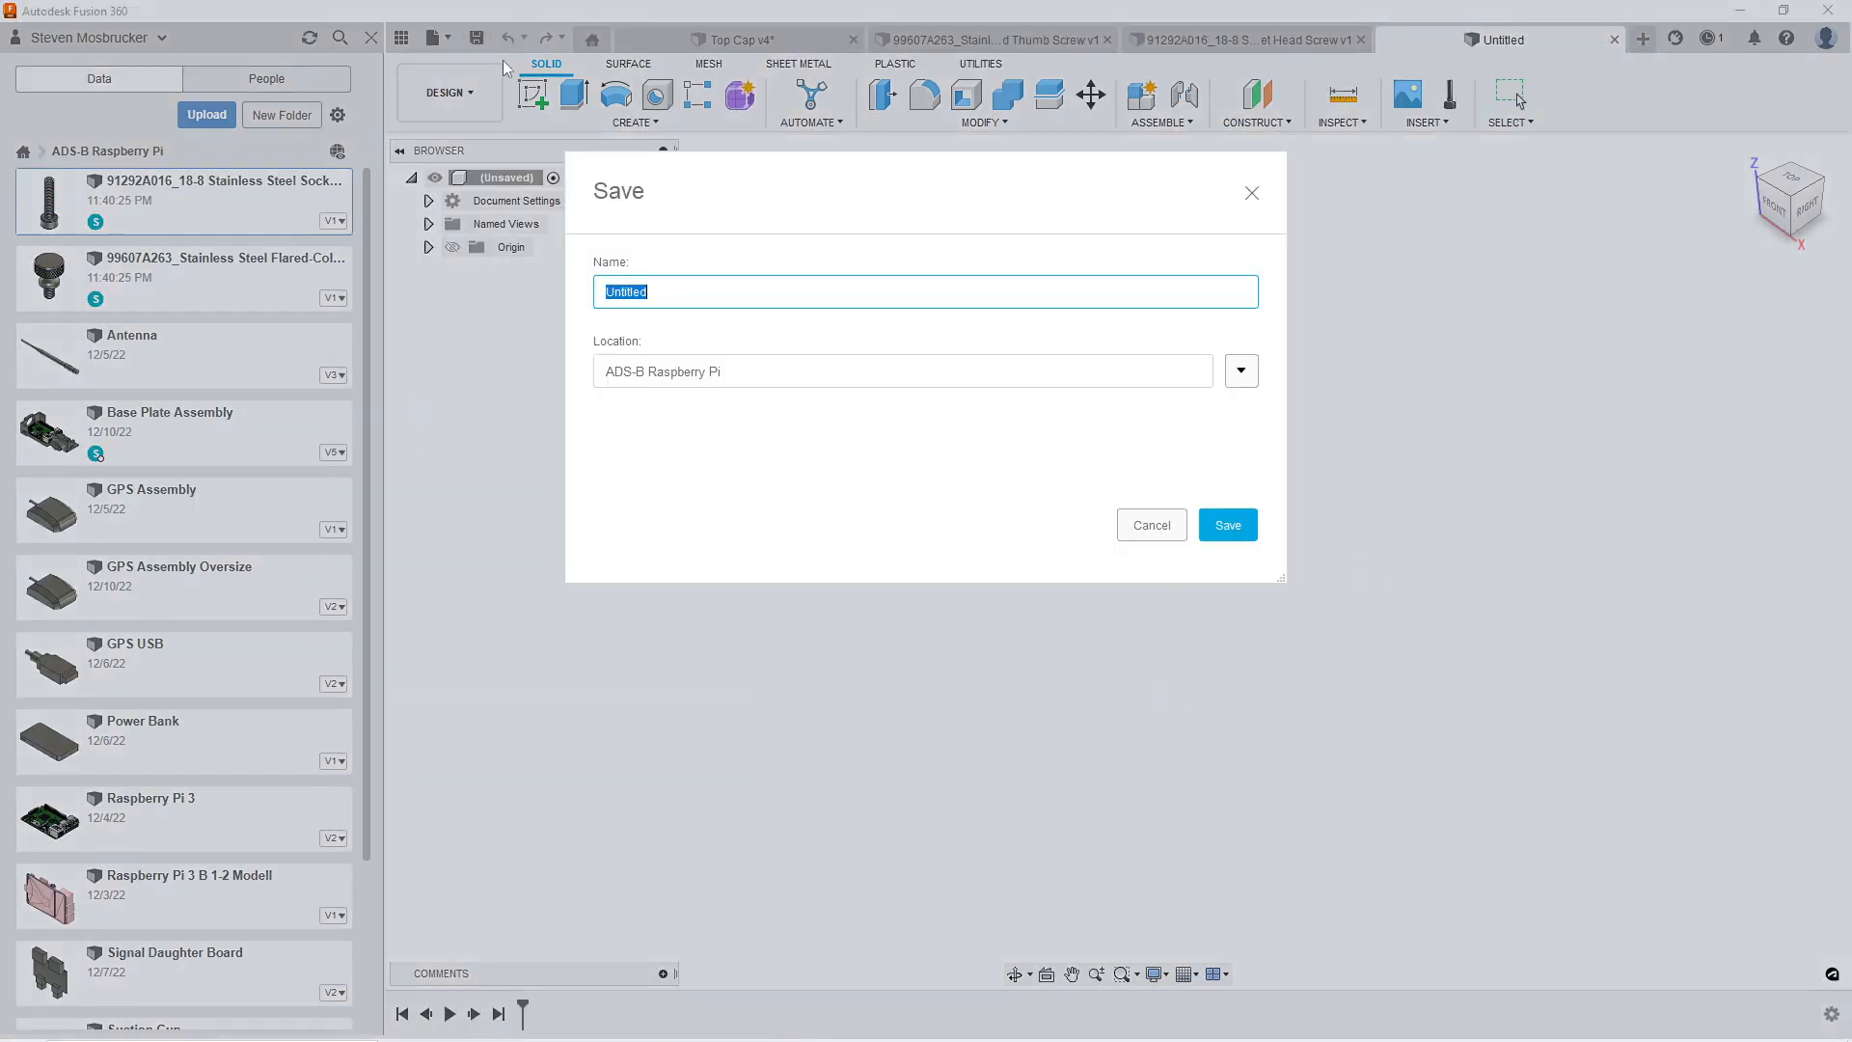
pyautogui.write('Phon')
pyautogui.press('BackSpace')
pyautogui.press('BackSpace')
pyautogui.press('BackSpace')
pyautogui.press('BackSpace')
pyautogui.write('Printed Knurled')
pyautogui.press('Return')
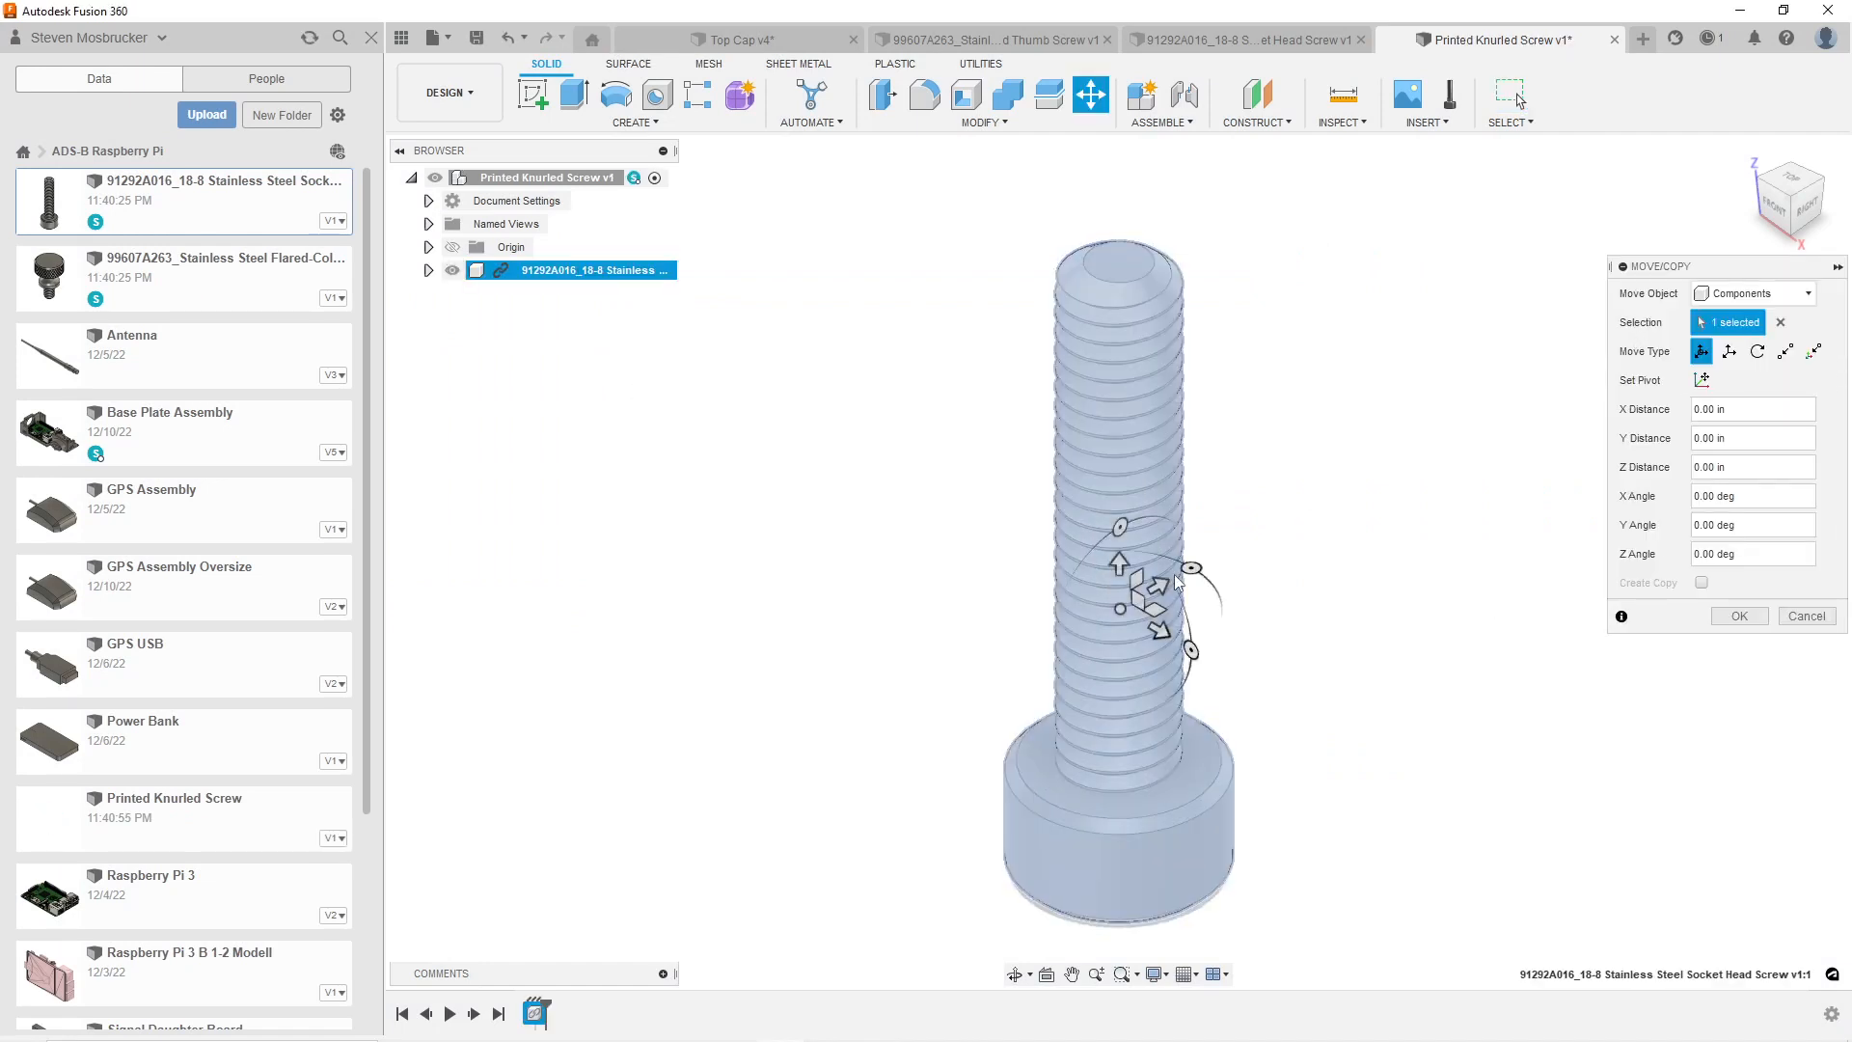
# Insert the 91292A016 socket head screw into the design and rotate it -180 degrees about the X axis.
pyautogui.moveTo(1120, 528); pyautogui.dragTo(1120, 689)
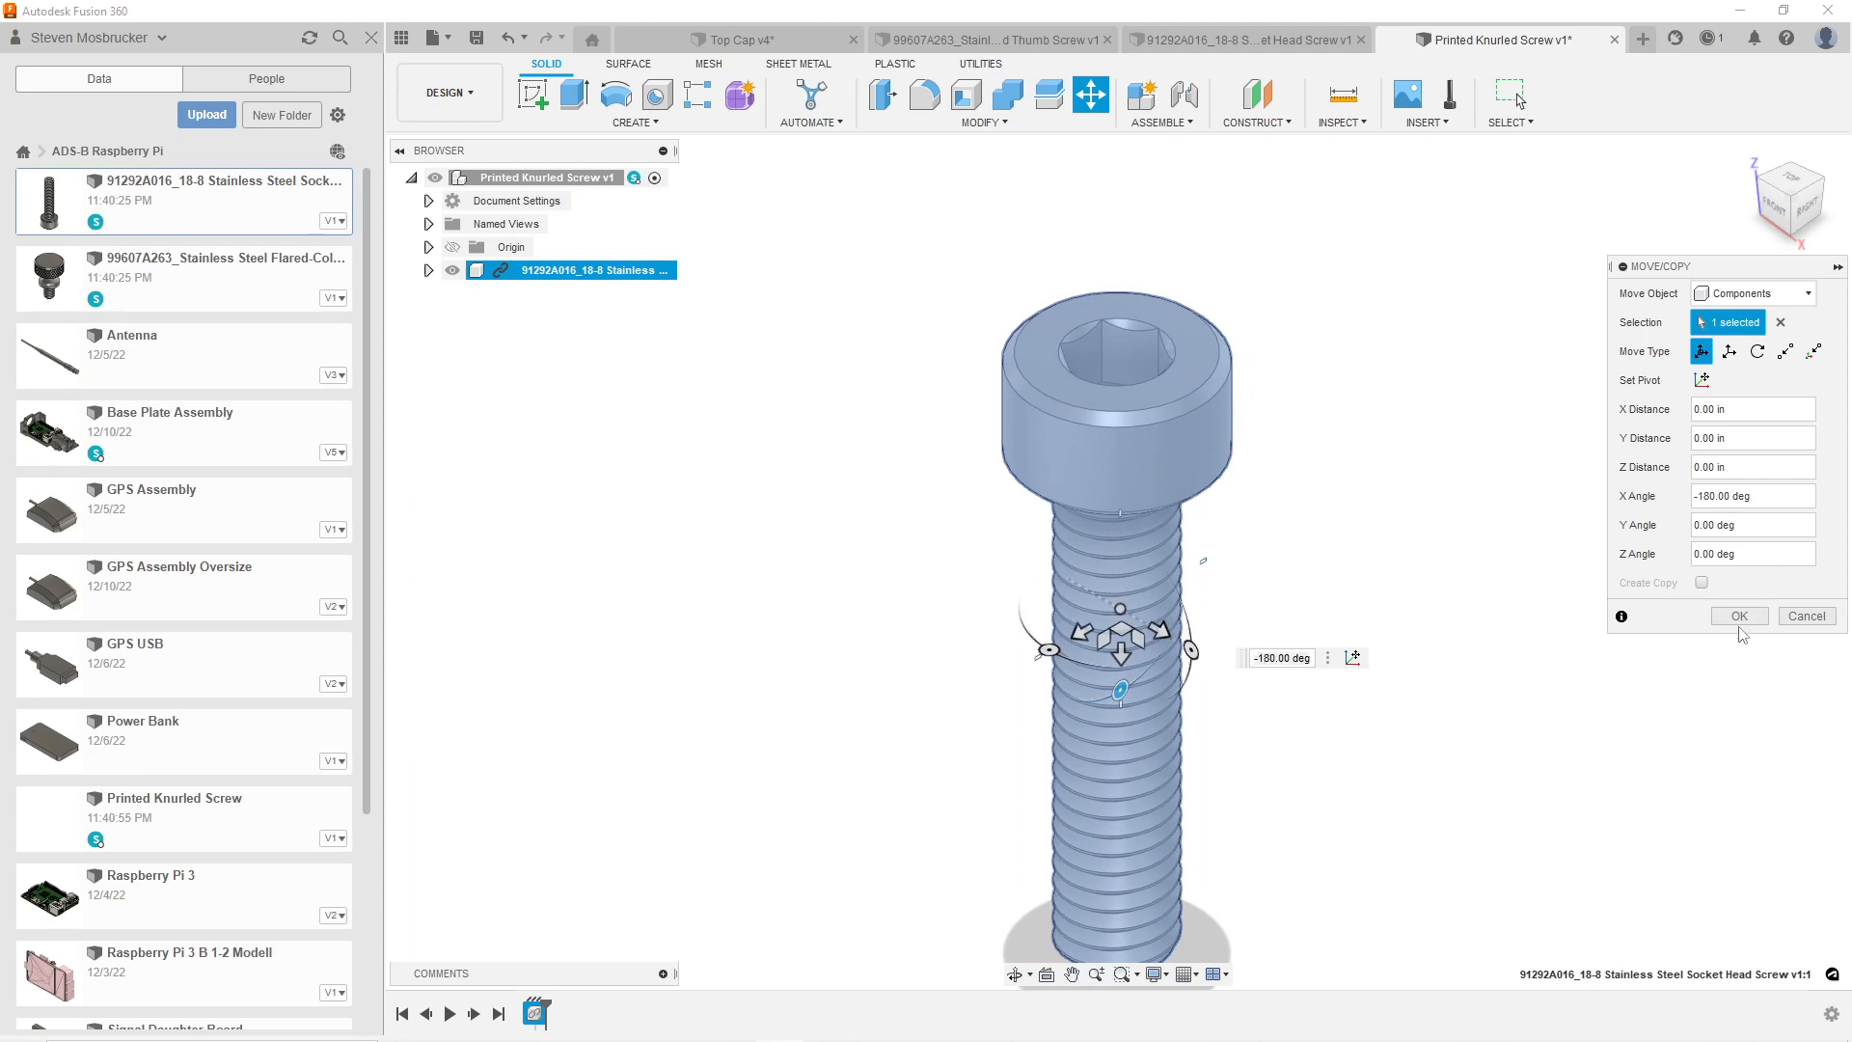
pyautogui.click(1739, 619)
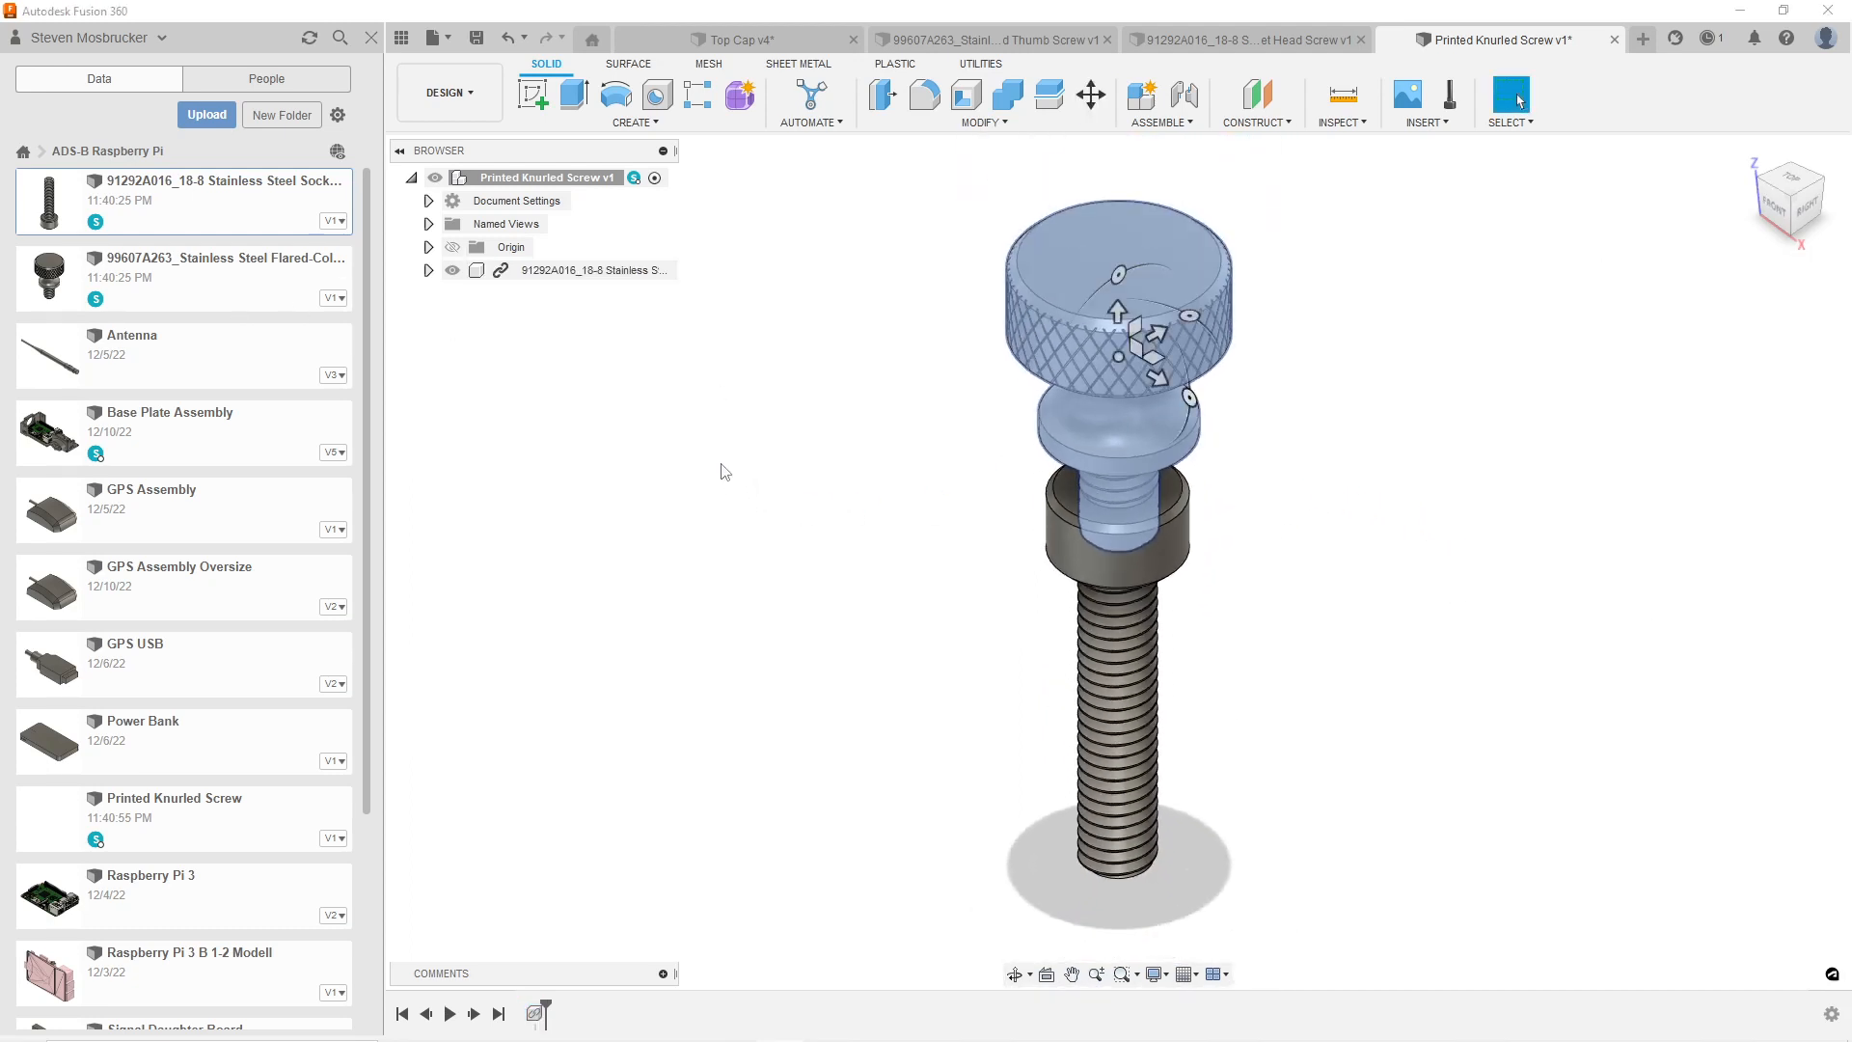
# Place the inserted 99607A263 thumb screw beside the socket head screw with an X distance of 0.63 in.
pyautogui.moveTo(1162, 374); pyautogui.dragTo(1522, 579)
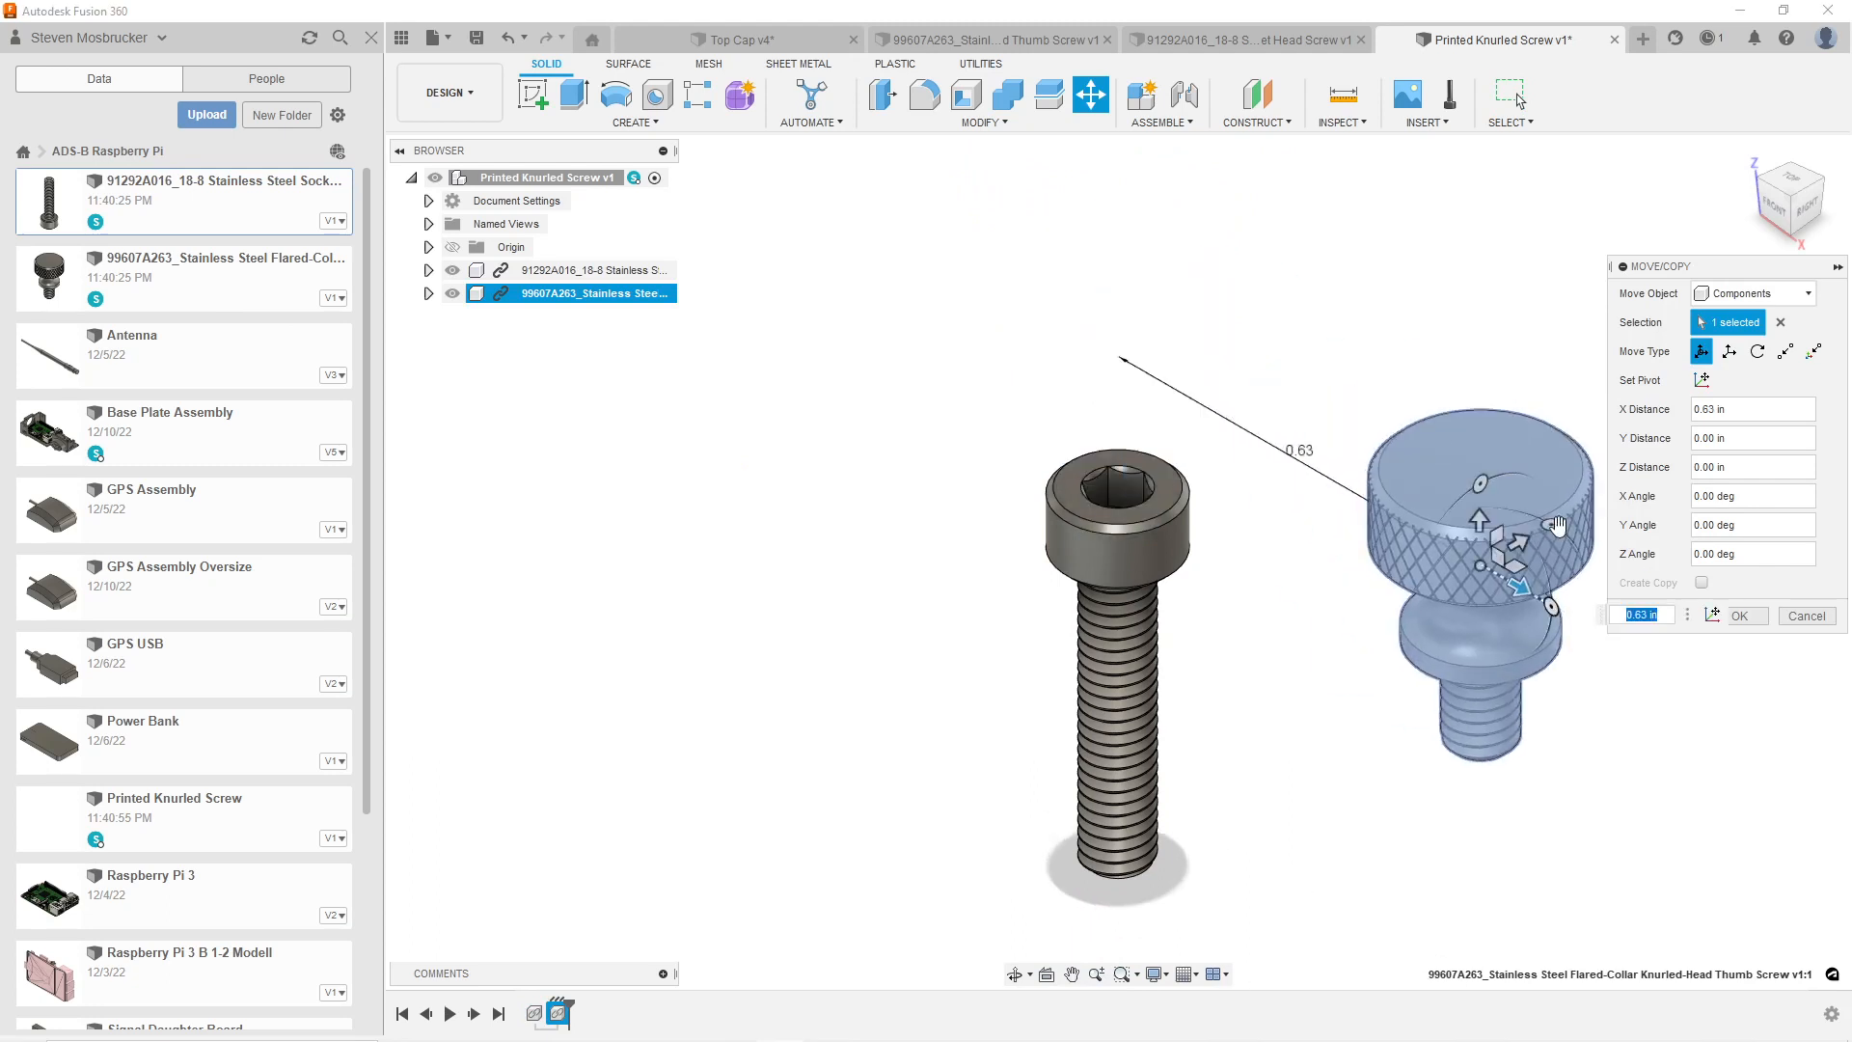
pyautogui.click(1737, 615)
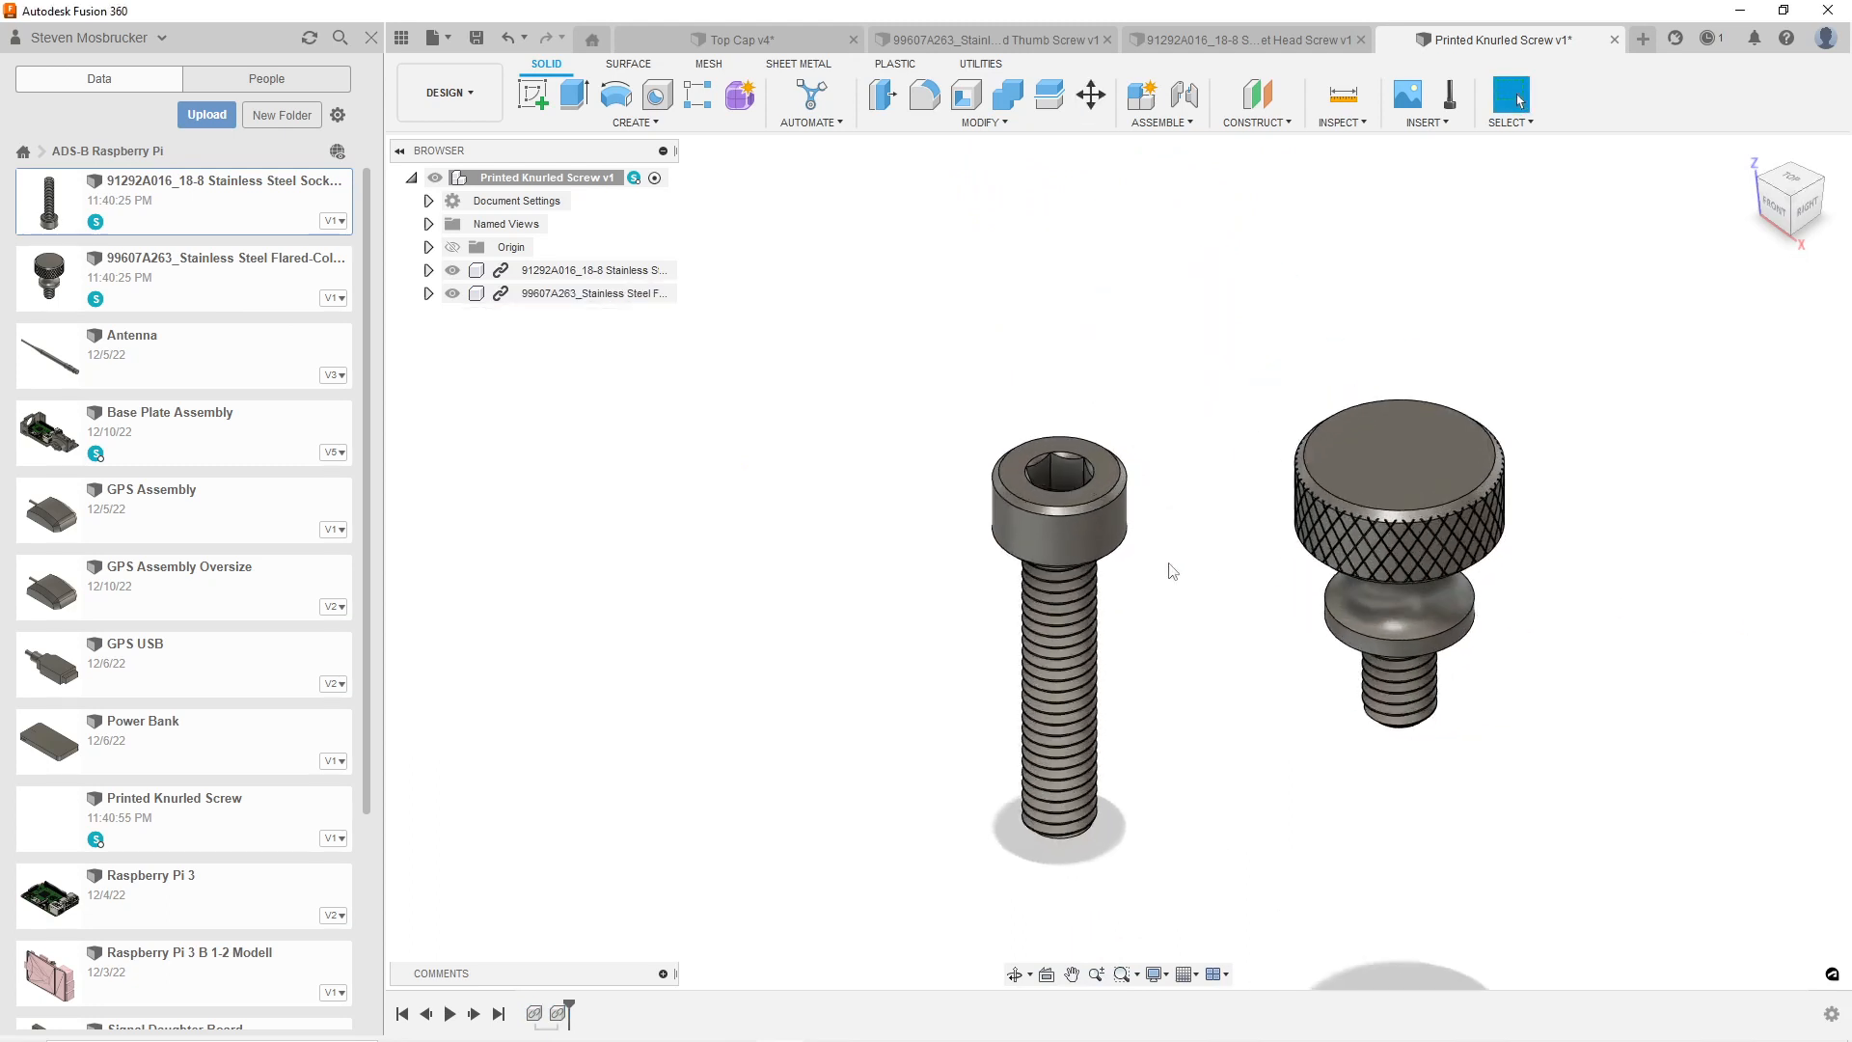
pyautogui.scroll(-3, 1017, 508)
pyautogui.scroll(3, 1132, 534)
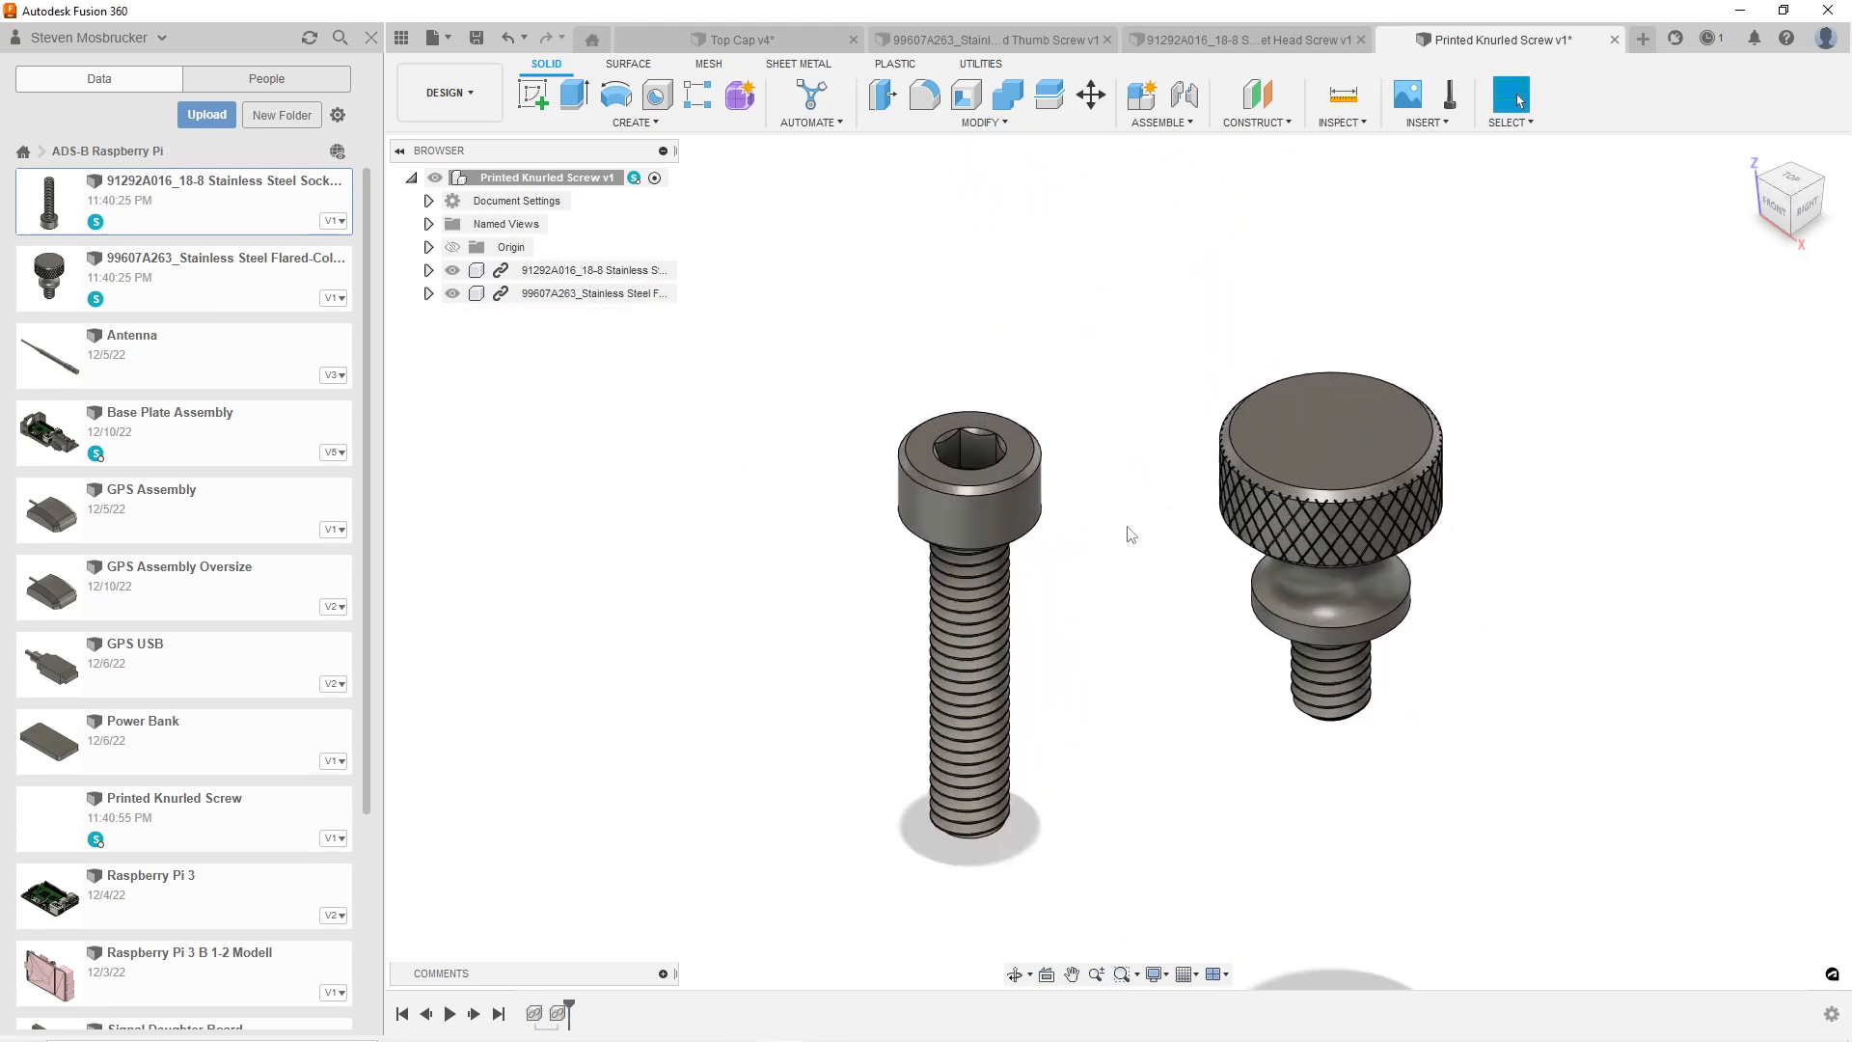
pyautogui.scroll(3, 1131, 534)
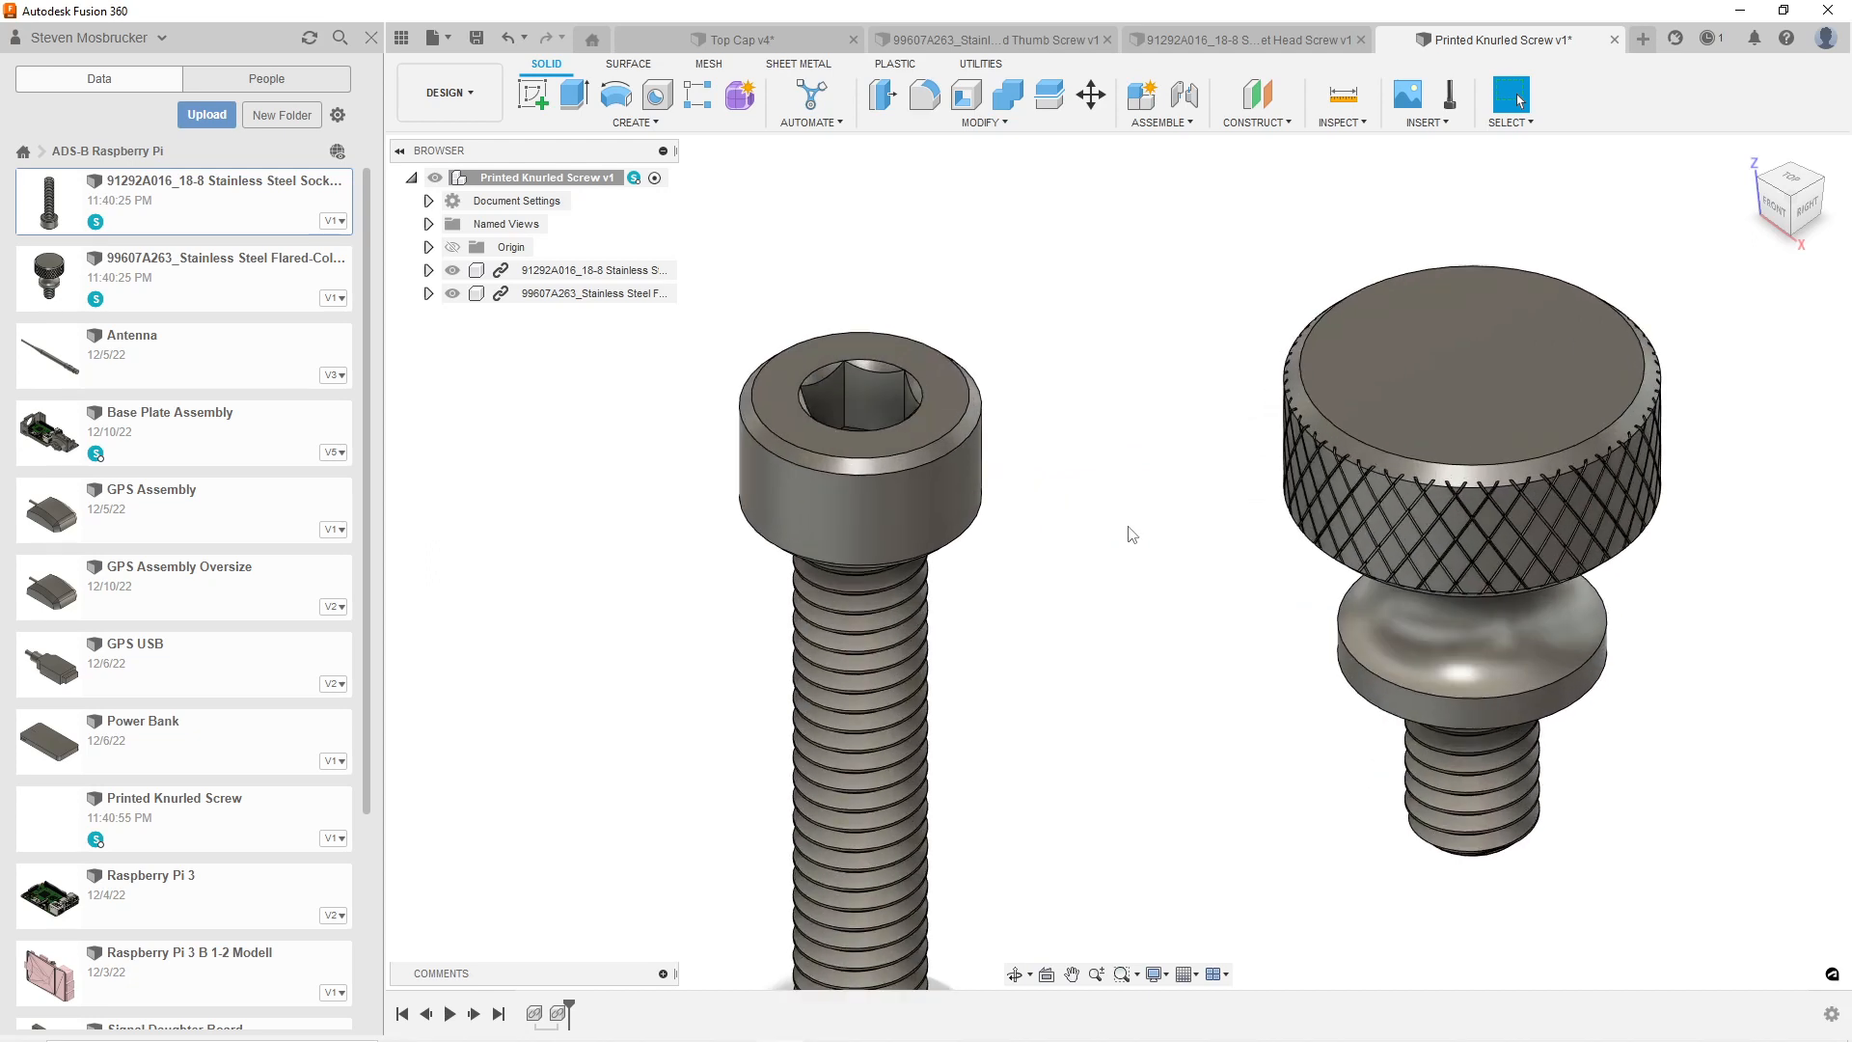
pyautogui.click(523, 94)
pyautogui.press('Escape')
pyautogui.click(588, 293)
pyautogui.click(1129, 400)
# Move the thumb screw down to the socket head screw's height and about -0.43 in along X to stand beside it.
pyautogui.click(1760, 222)
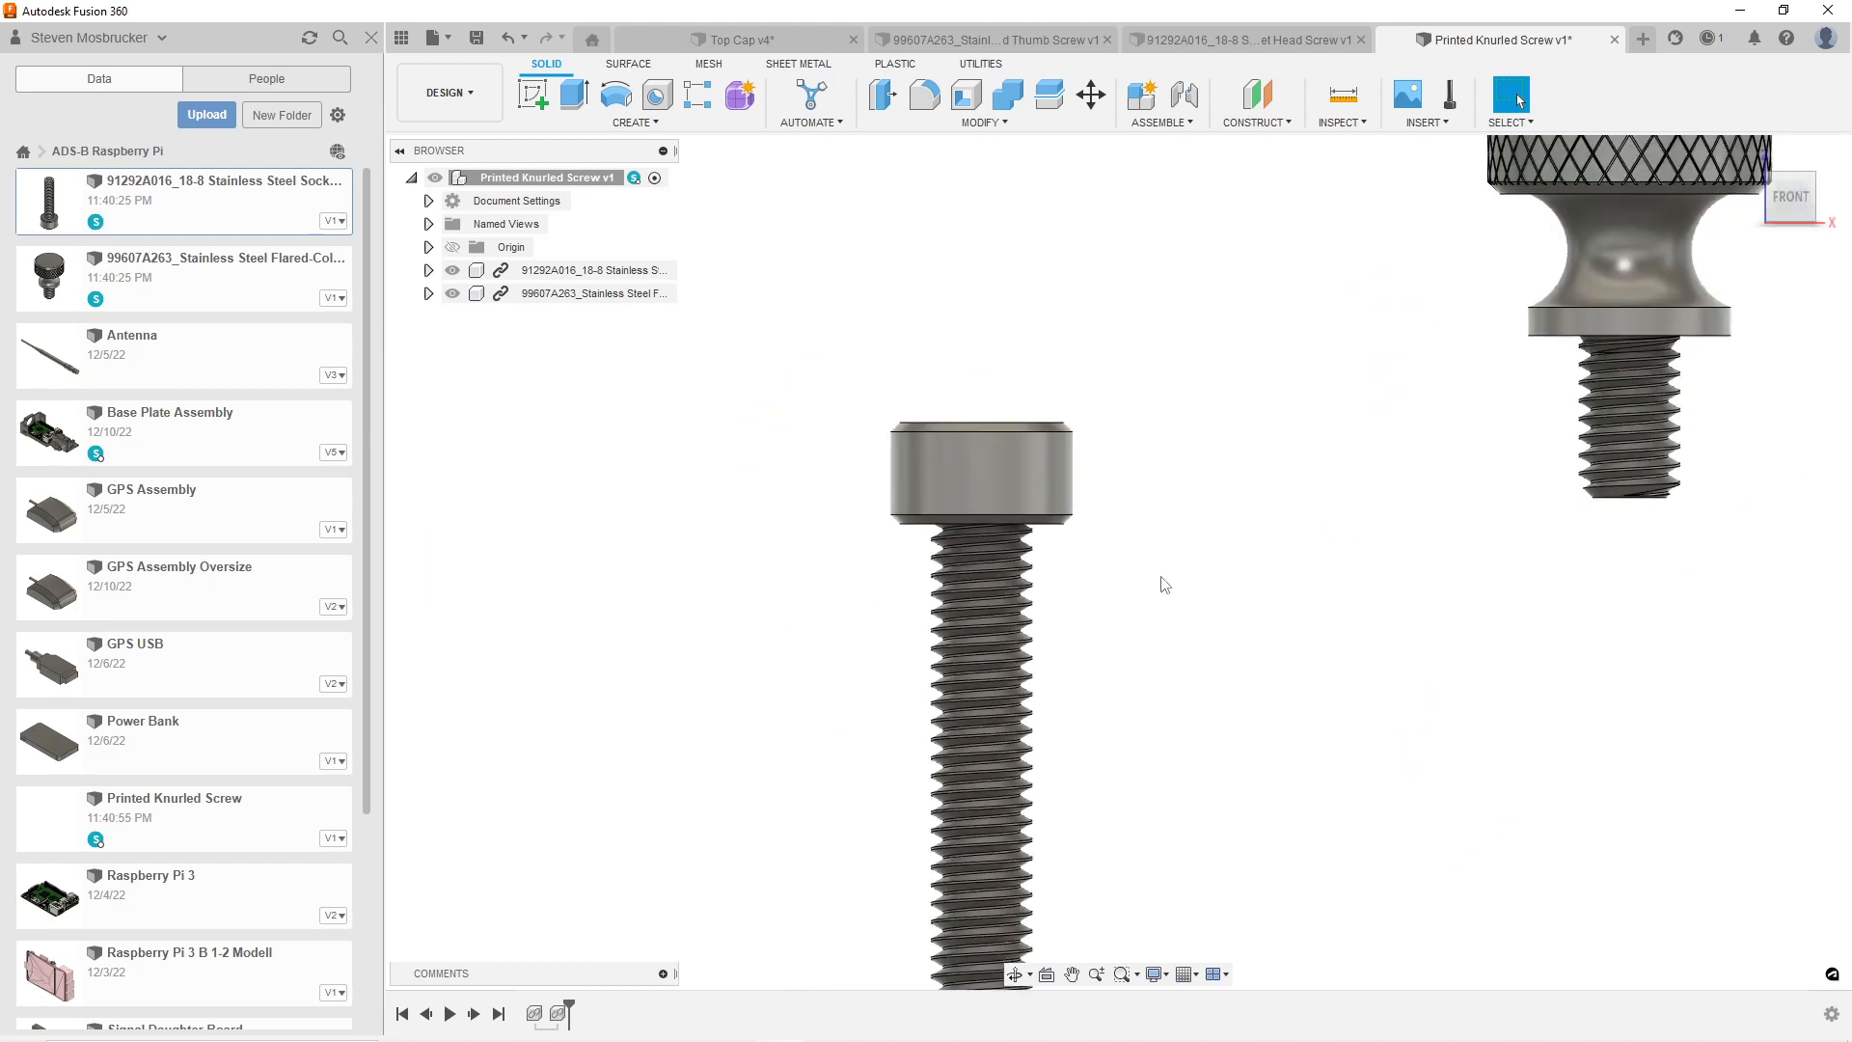
pyautogui.rightClick(542, 293)
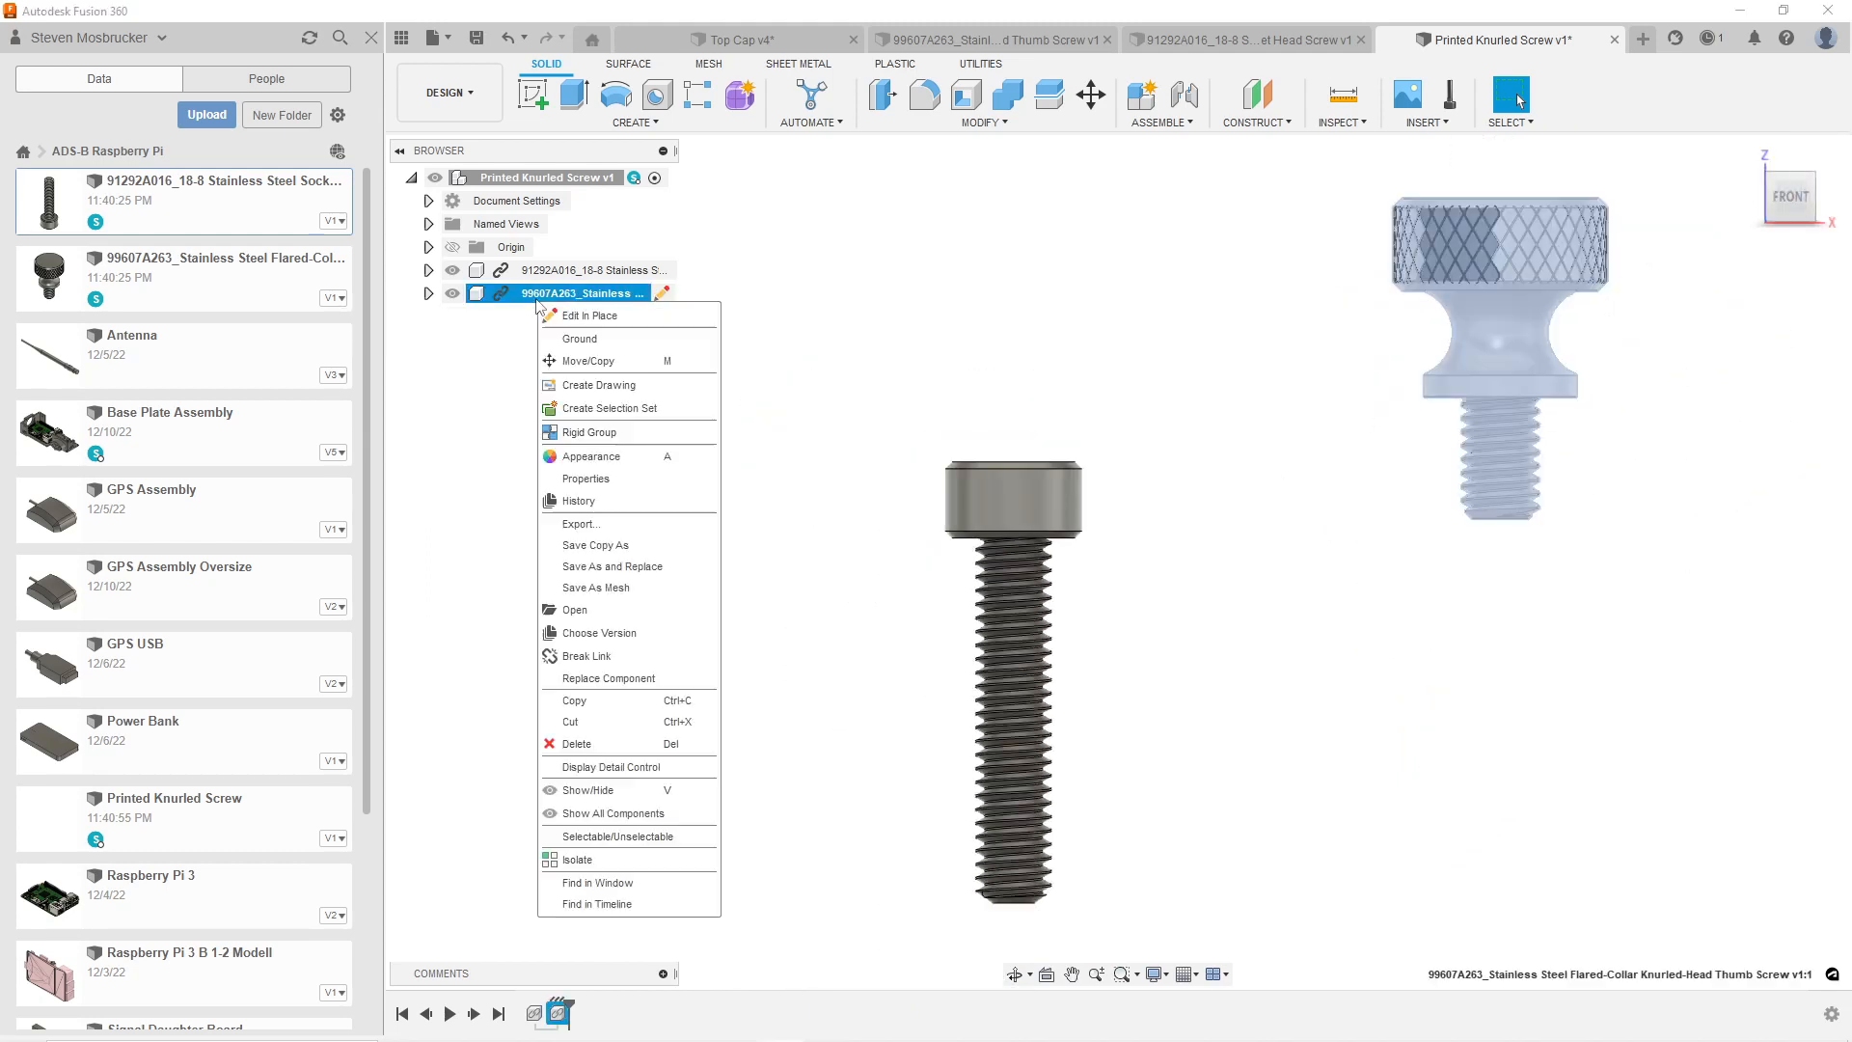
pyautogui.click(593, 361)
pyautogui.moveTo(1451, 261); pyautogui.dragTo(1401, 398)
pyautogui.moveTo(1554, 451); pyautogui.dragTo(1161, 465)
pyautogui.scroll(4, 1149, 470)
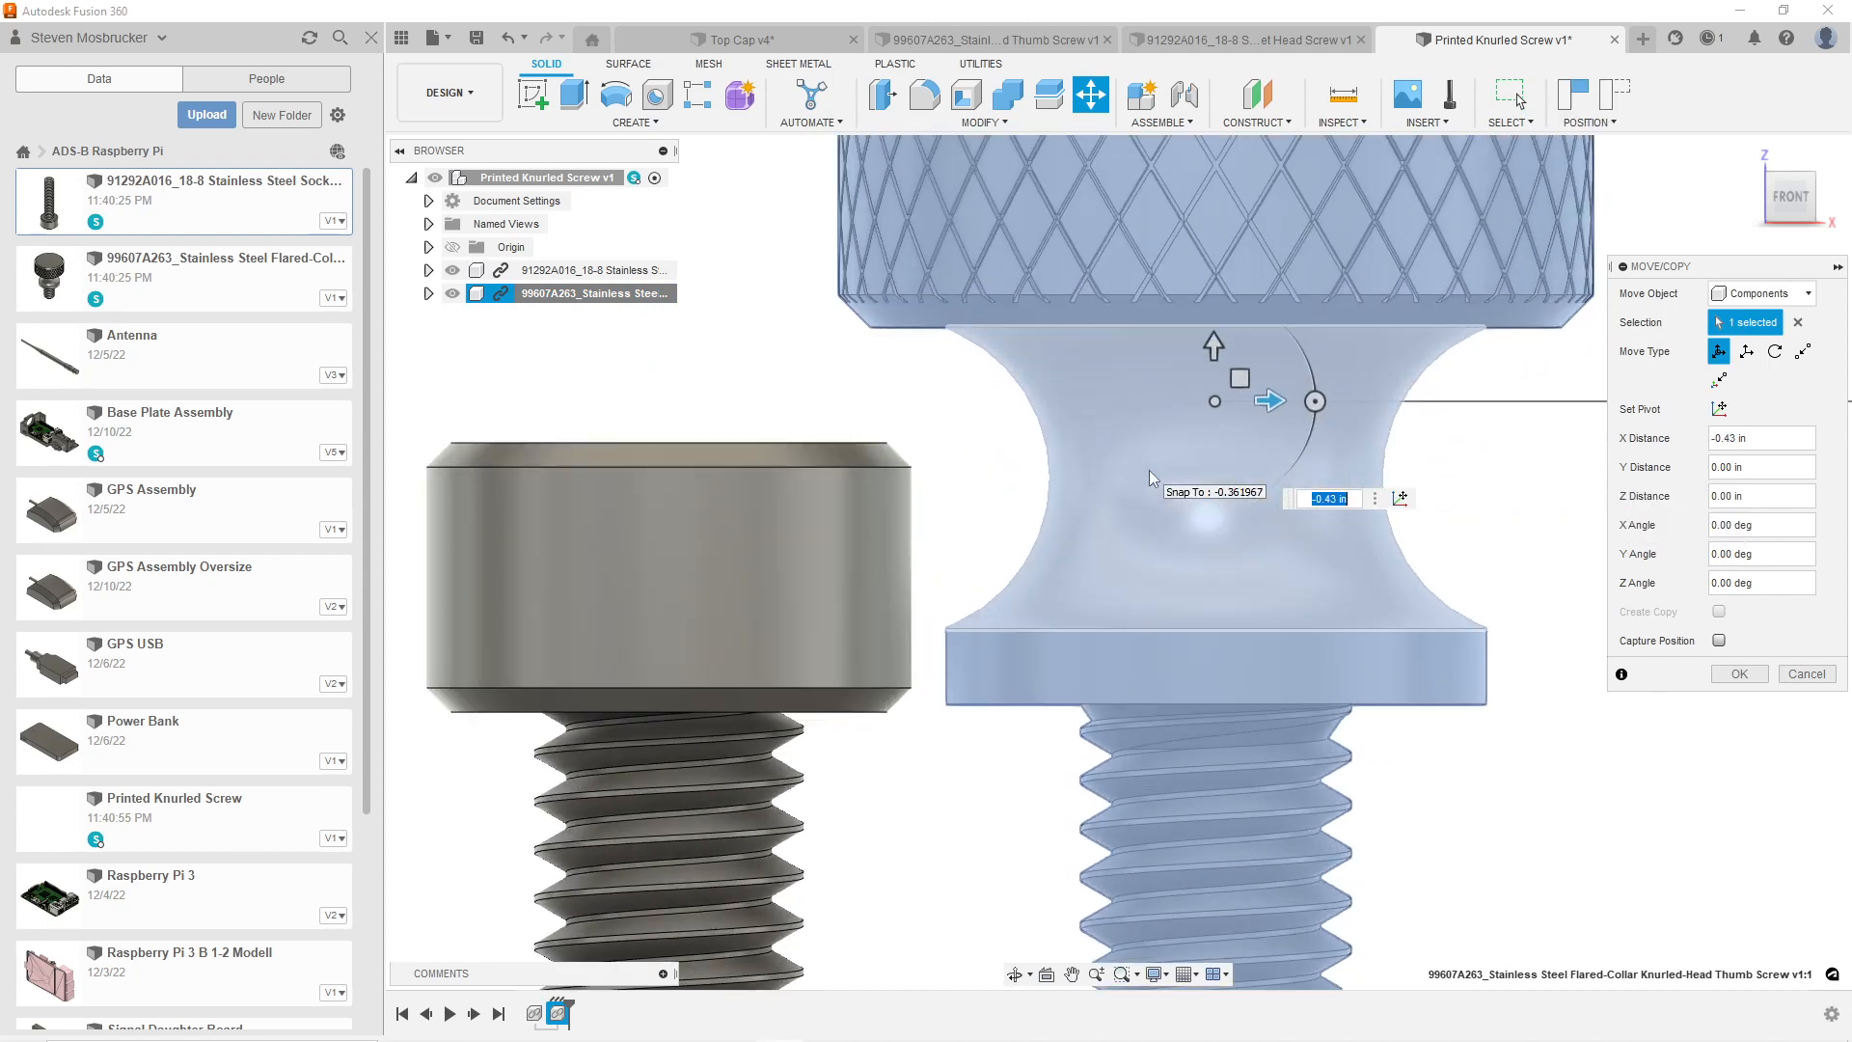
# Fine-tune the thumb screw's height by -0.005 in along Z to align its collar underside with the socket head's underside.
pyautogui.moveTo(1212, 346)
pyautogui.mouseDown()
pyautogui.moveTo(1204, 370)
pyautogui.moveTo(1202, 346)
pyautogui.mouseUp()
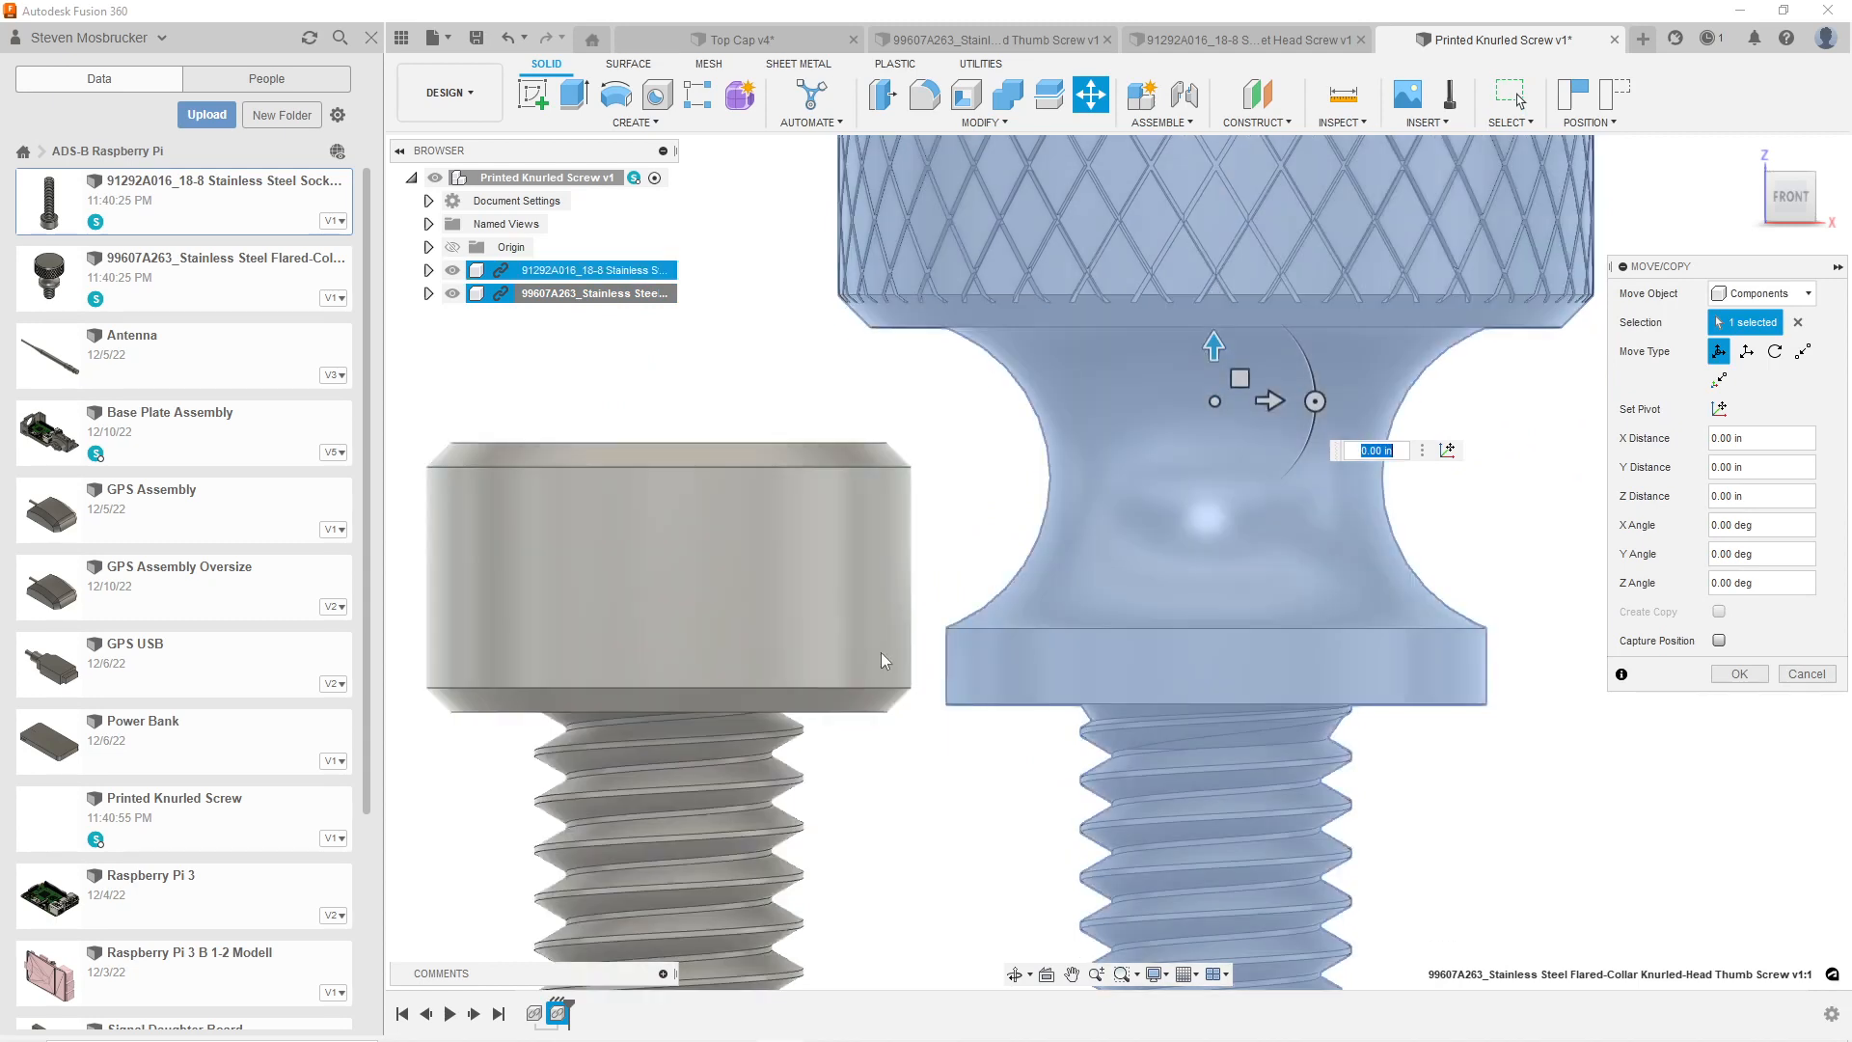
pyautogui.scroll(3, 882, 659)
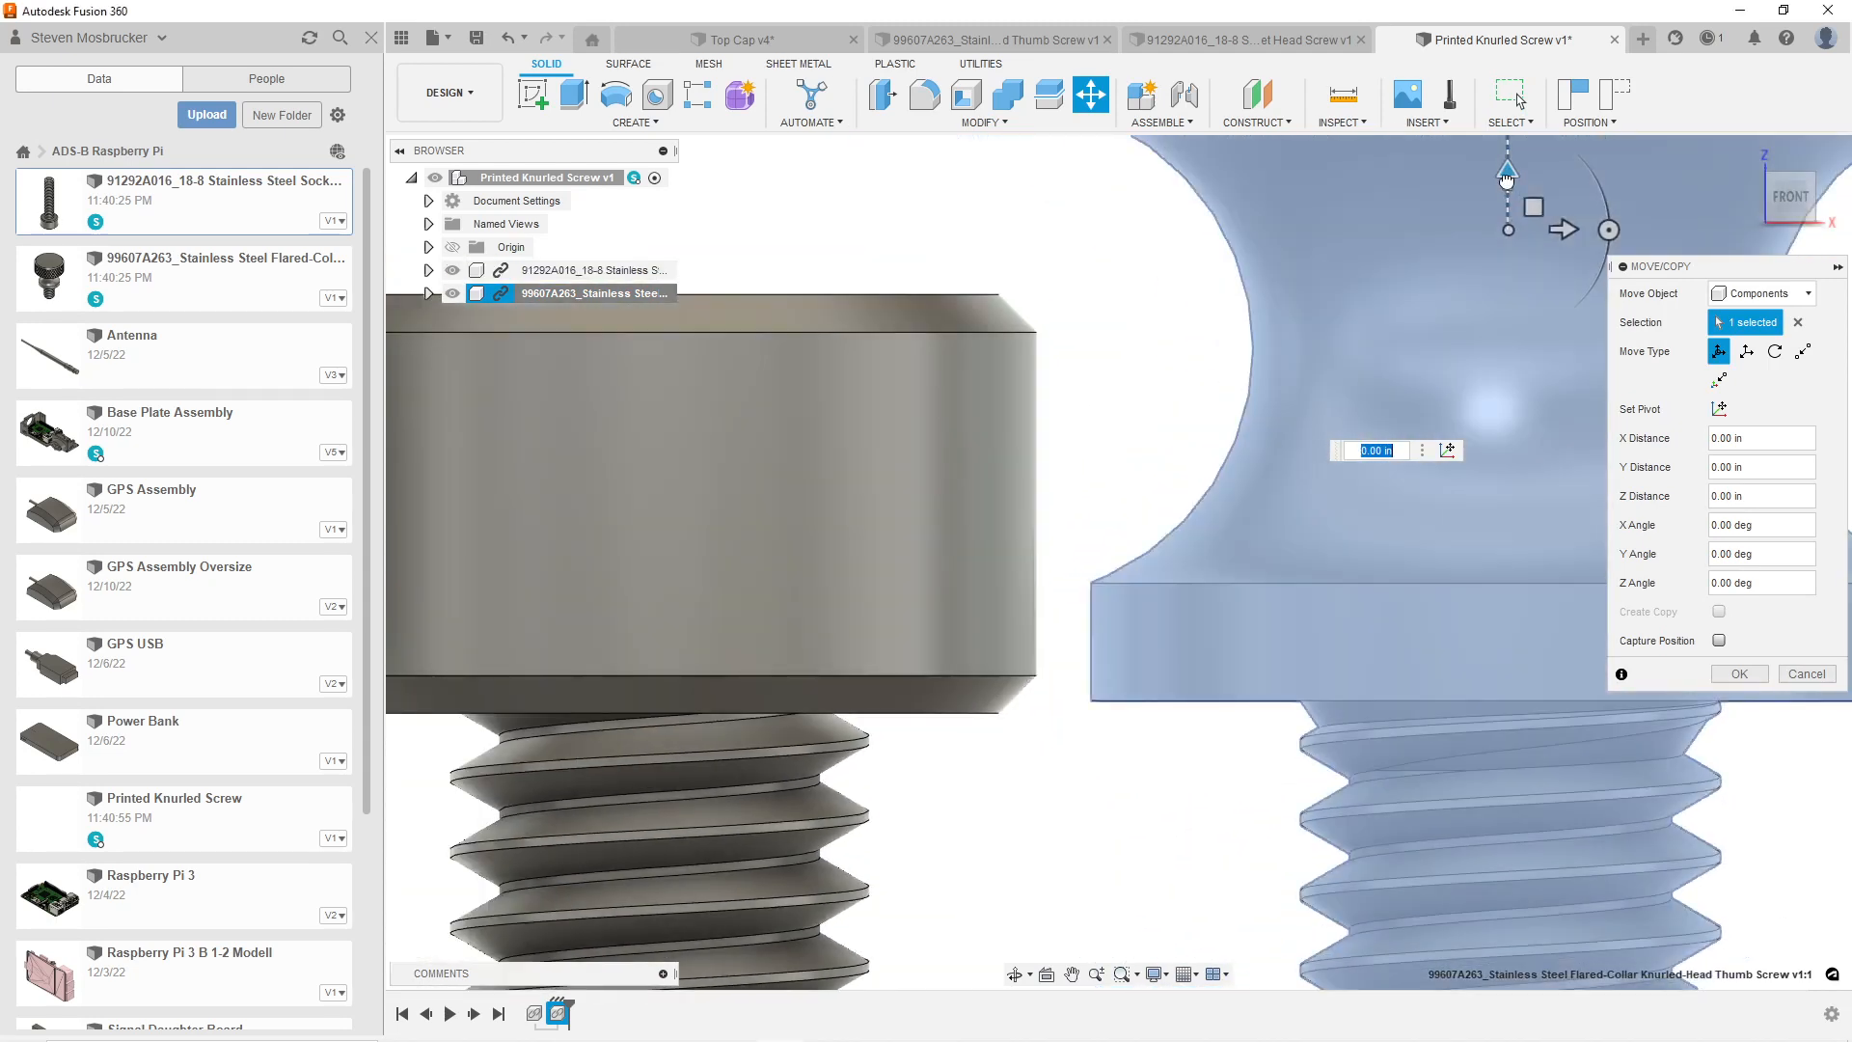
pyautogui.moveTo(1506, 179); pyautogui.dragTo(1505, 198)
pyautogui.scroll(-5, 996, 557)
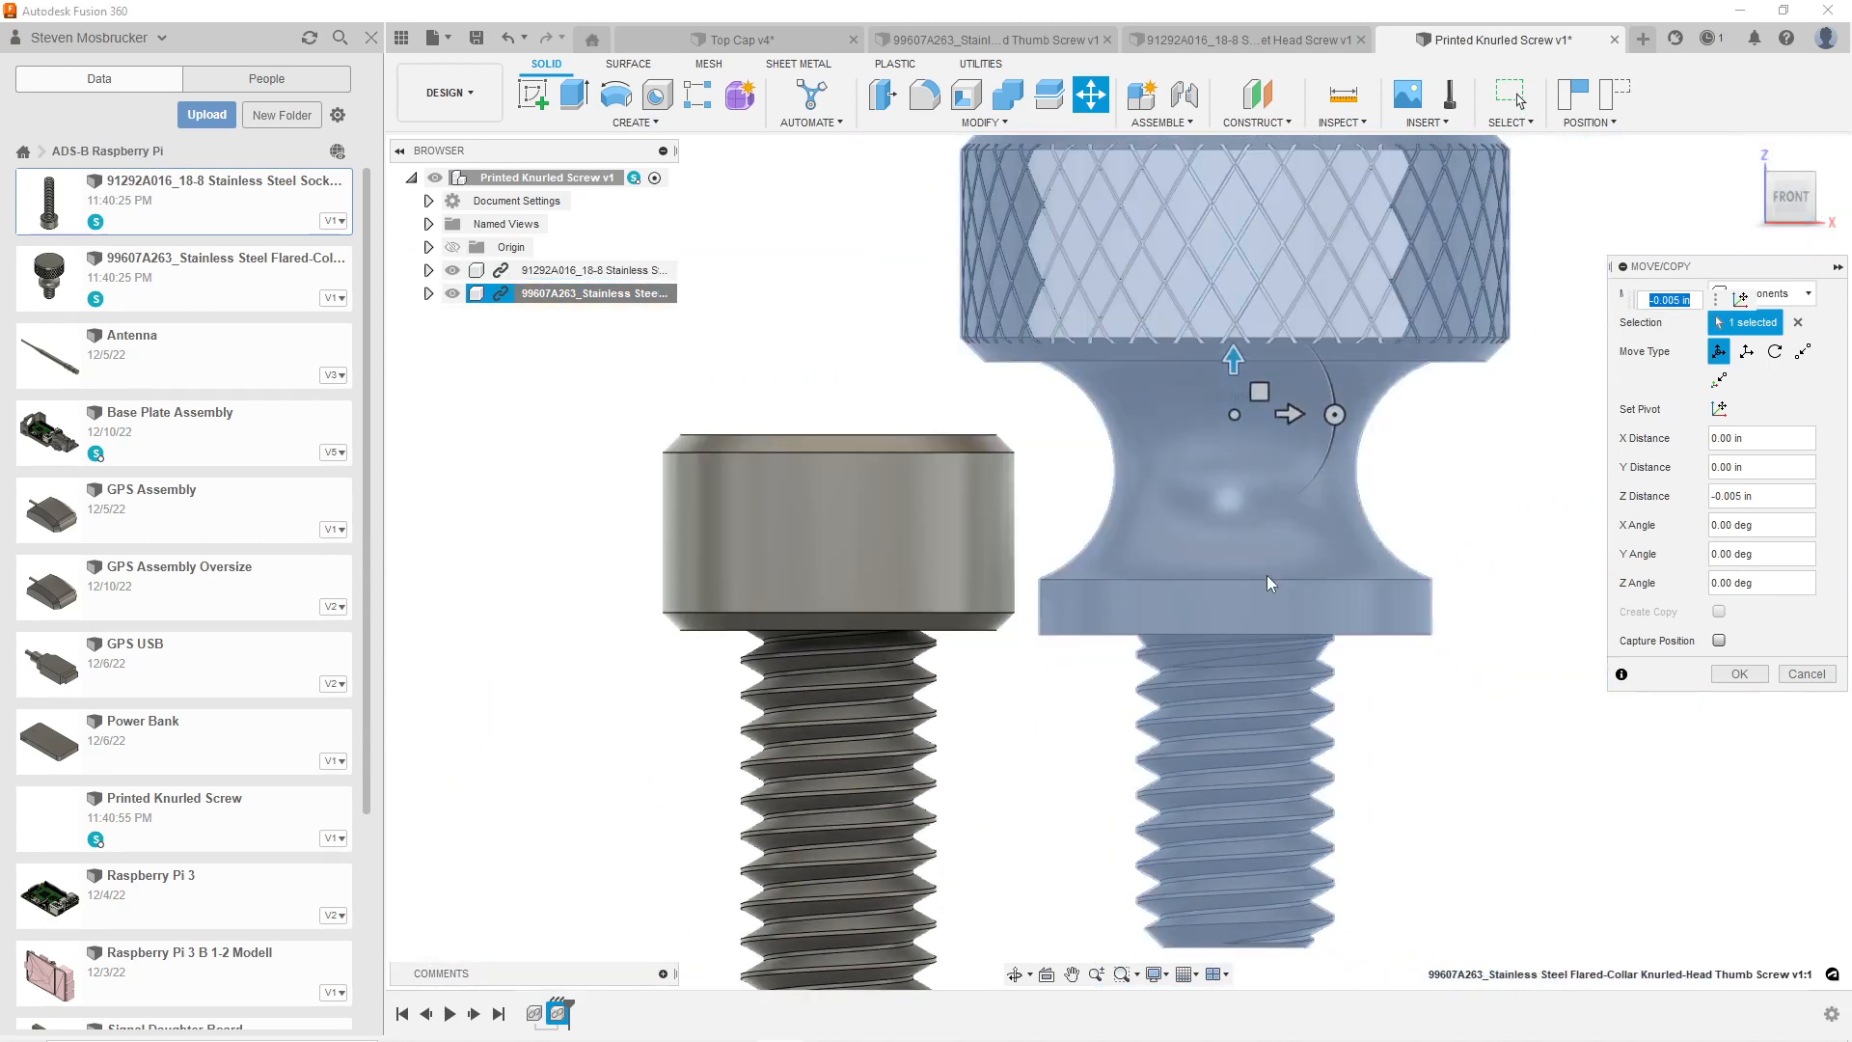
pyautogui.click(1739, 673)
pyautogui.scroll(-3, 1087, 652)
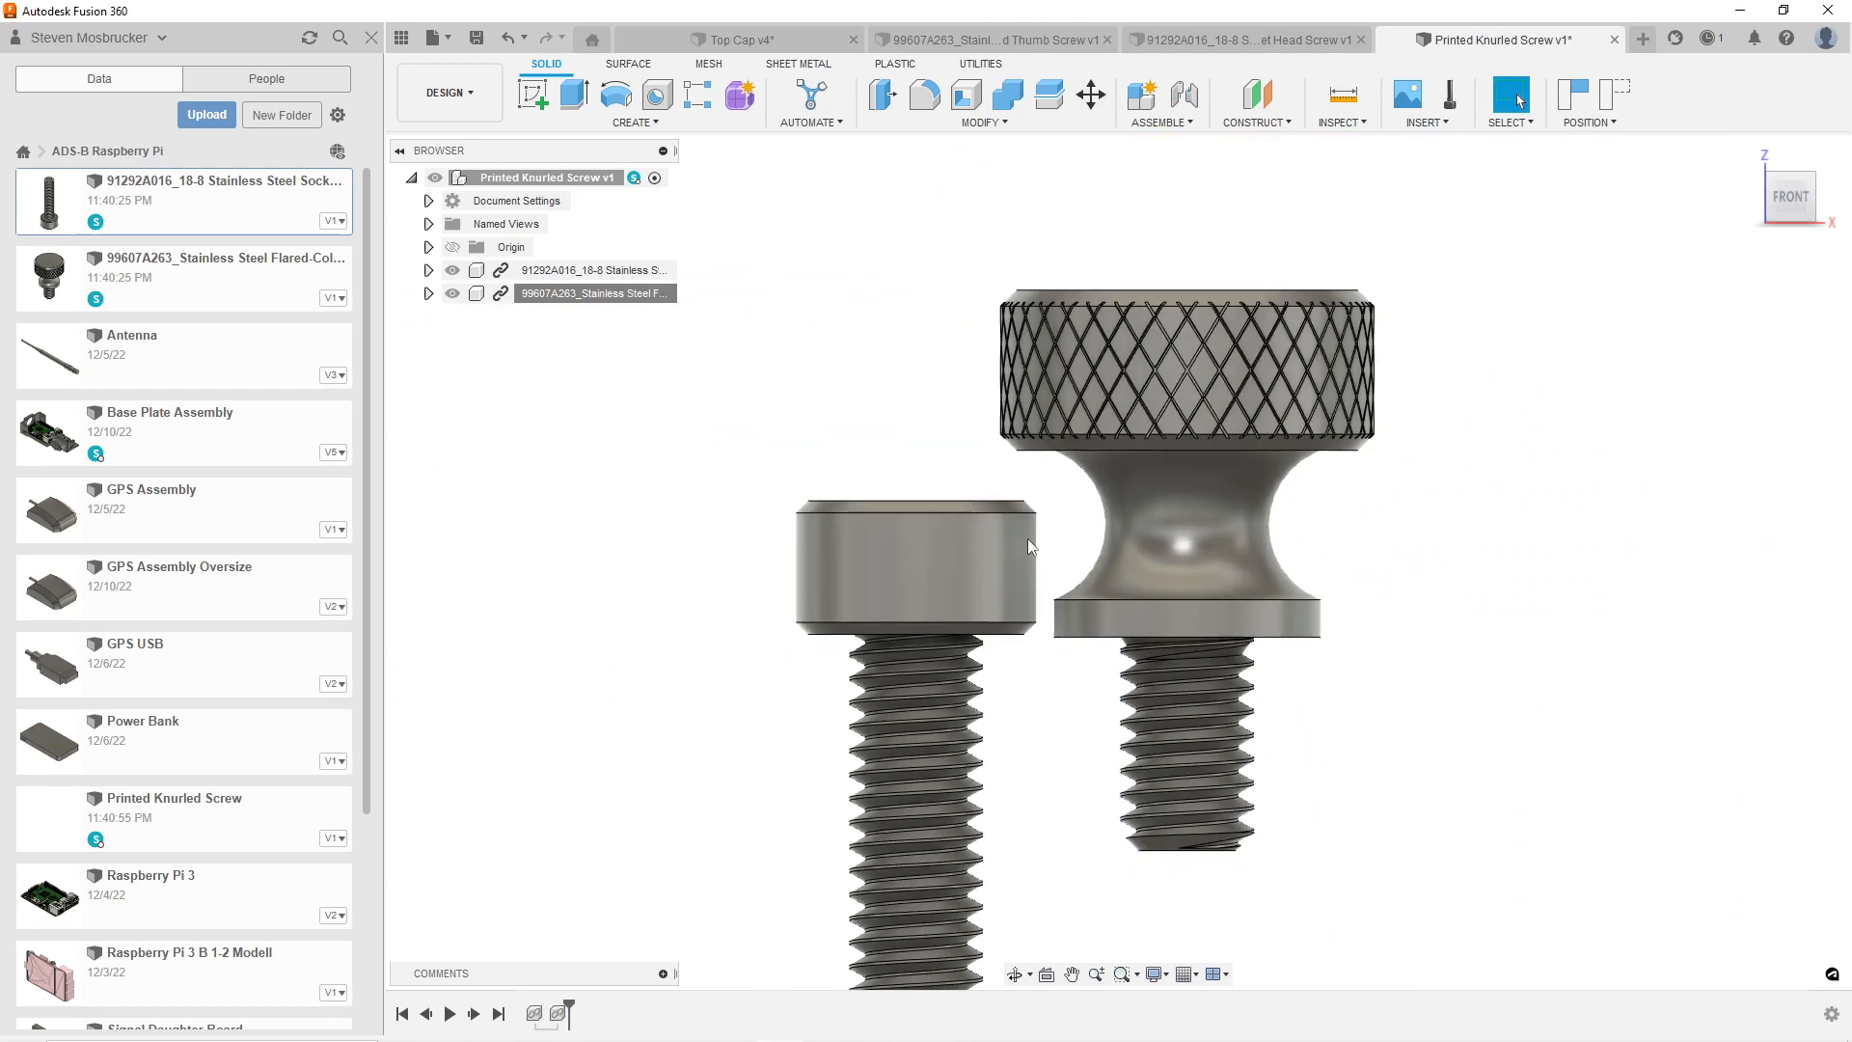
# Measure the height difference between the top faces of the socket head and the knurled head.
pyautogui.click(1344, 94)
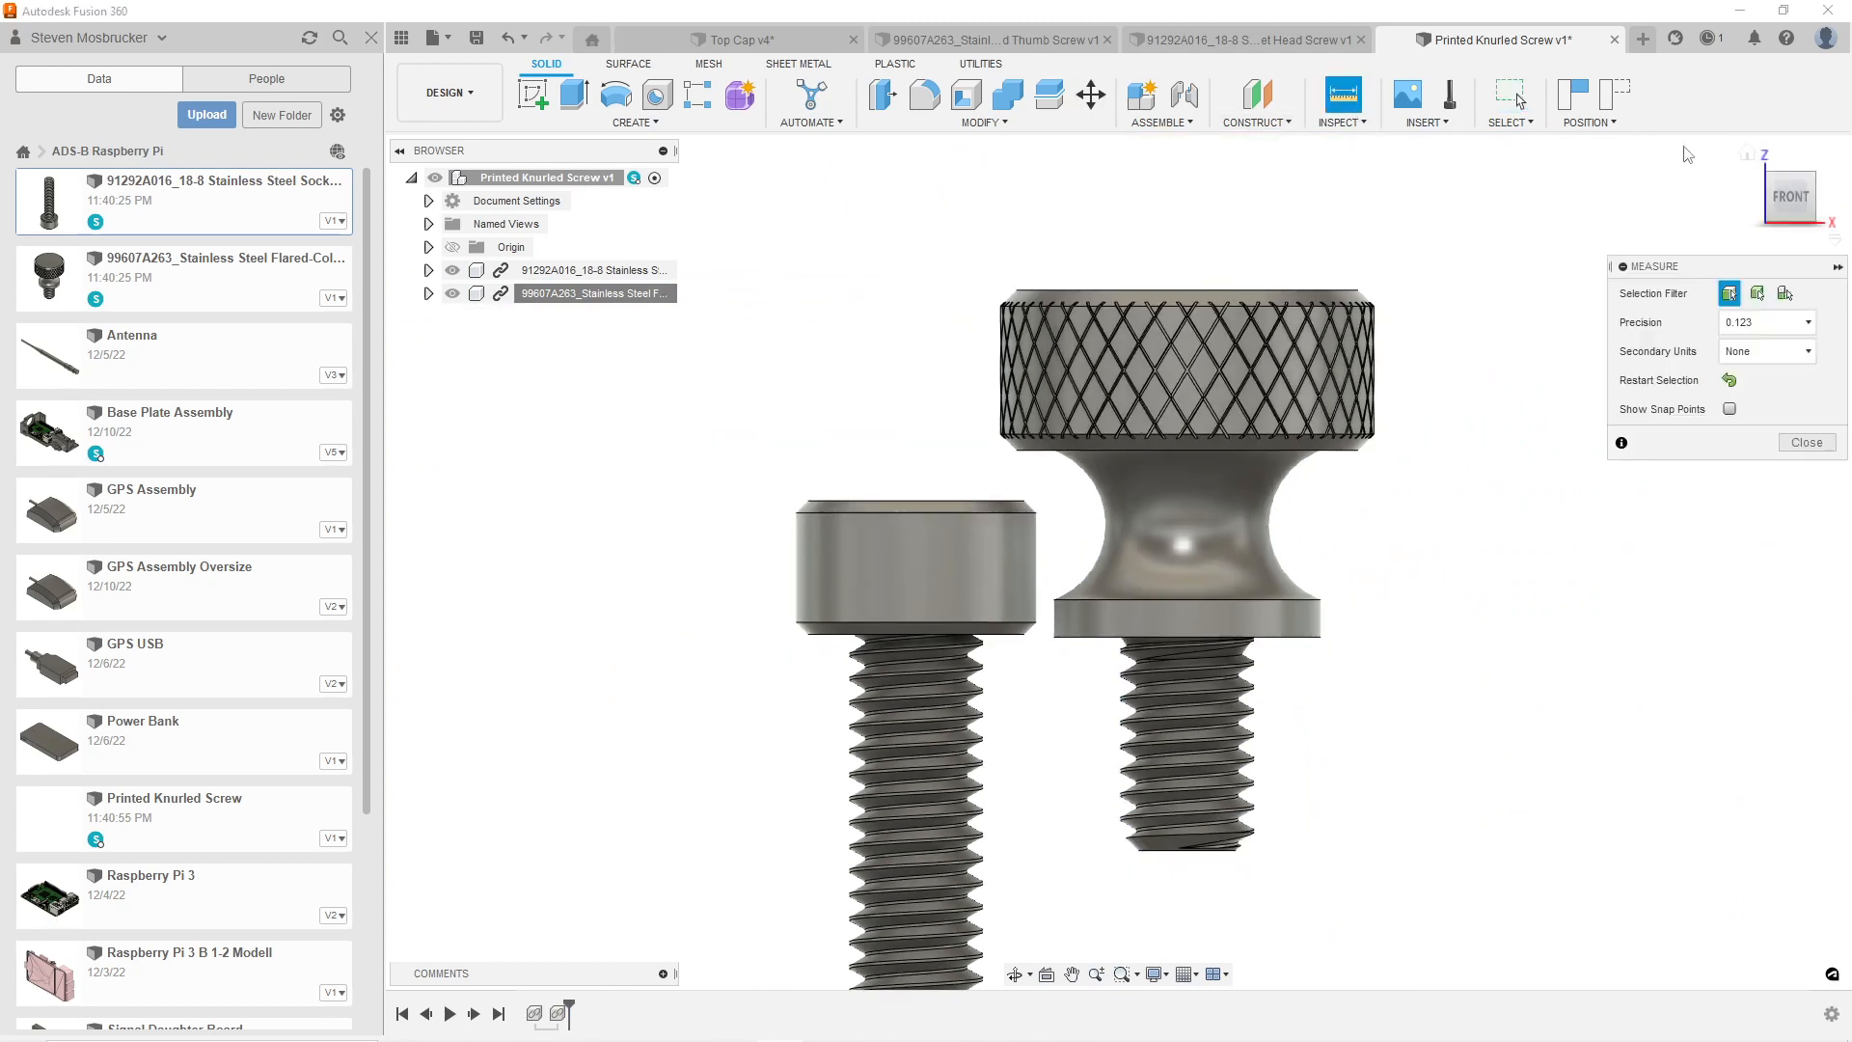
pyautogui.click(1766, 173)
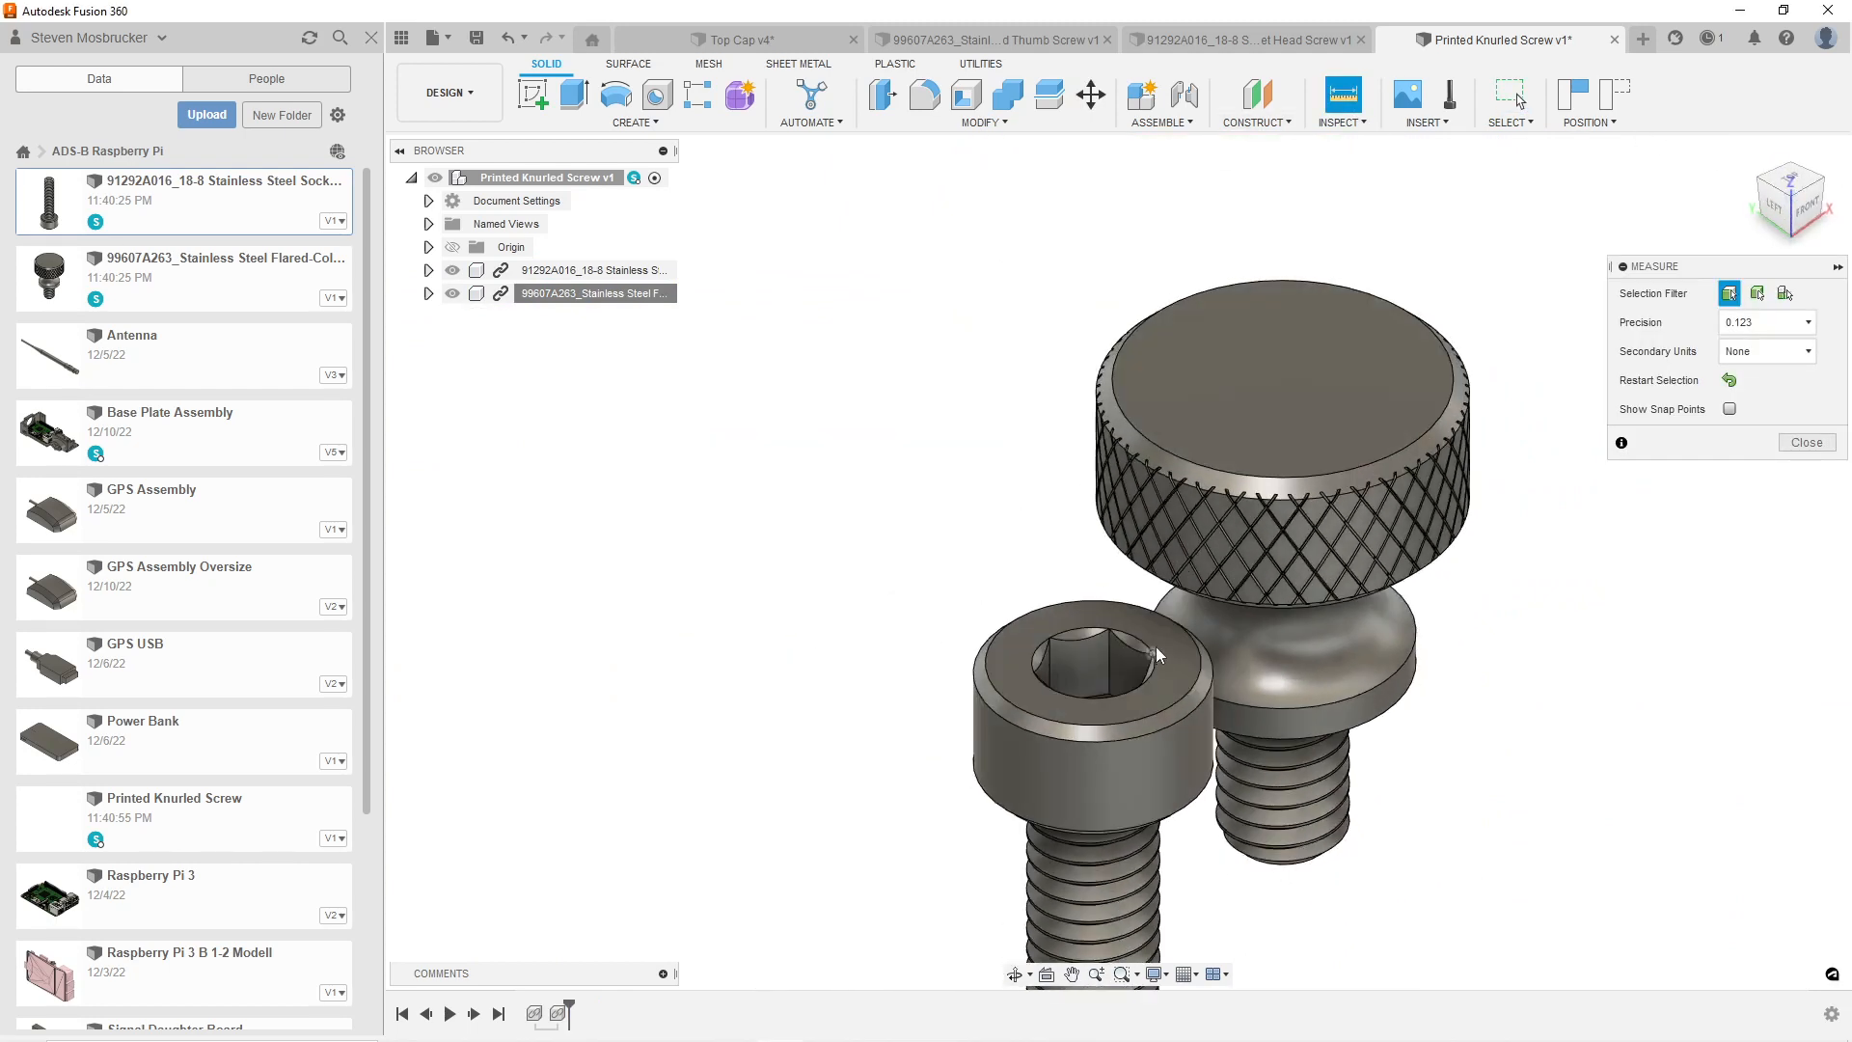
pyautogui.click(1156, 646)
pyautogui.click(1282, 409)
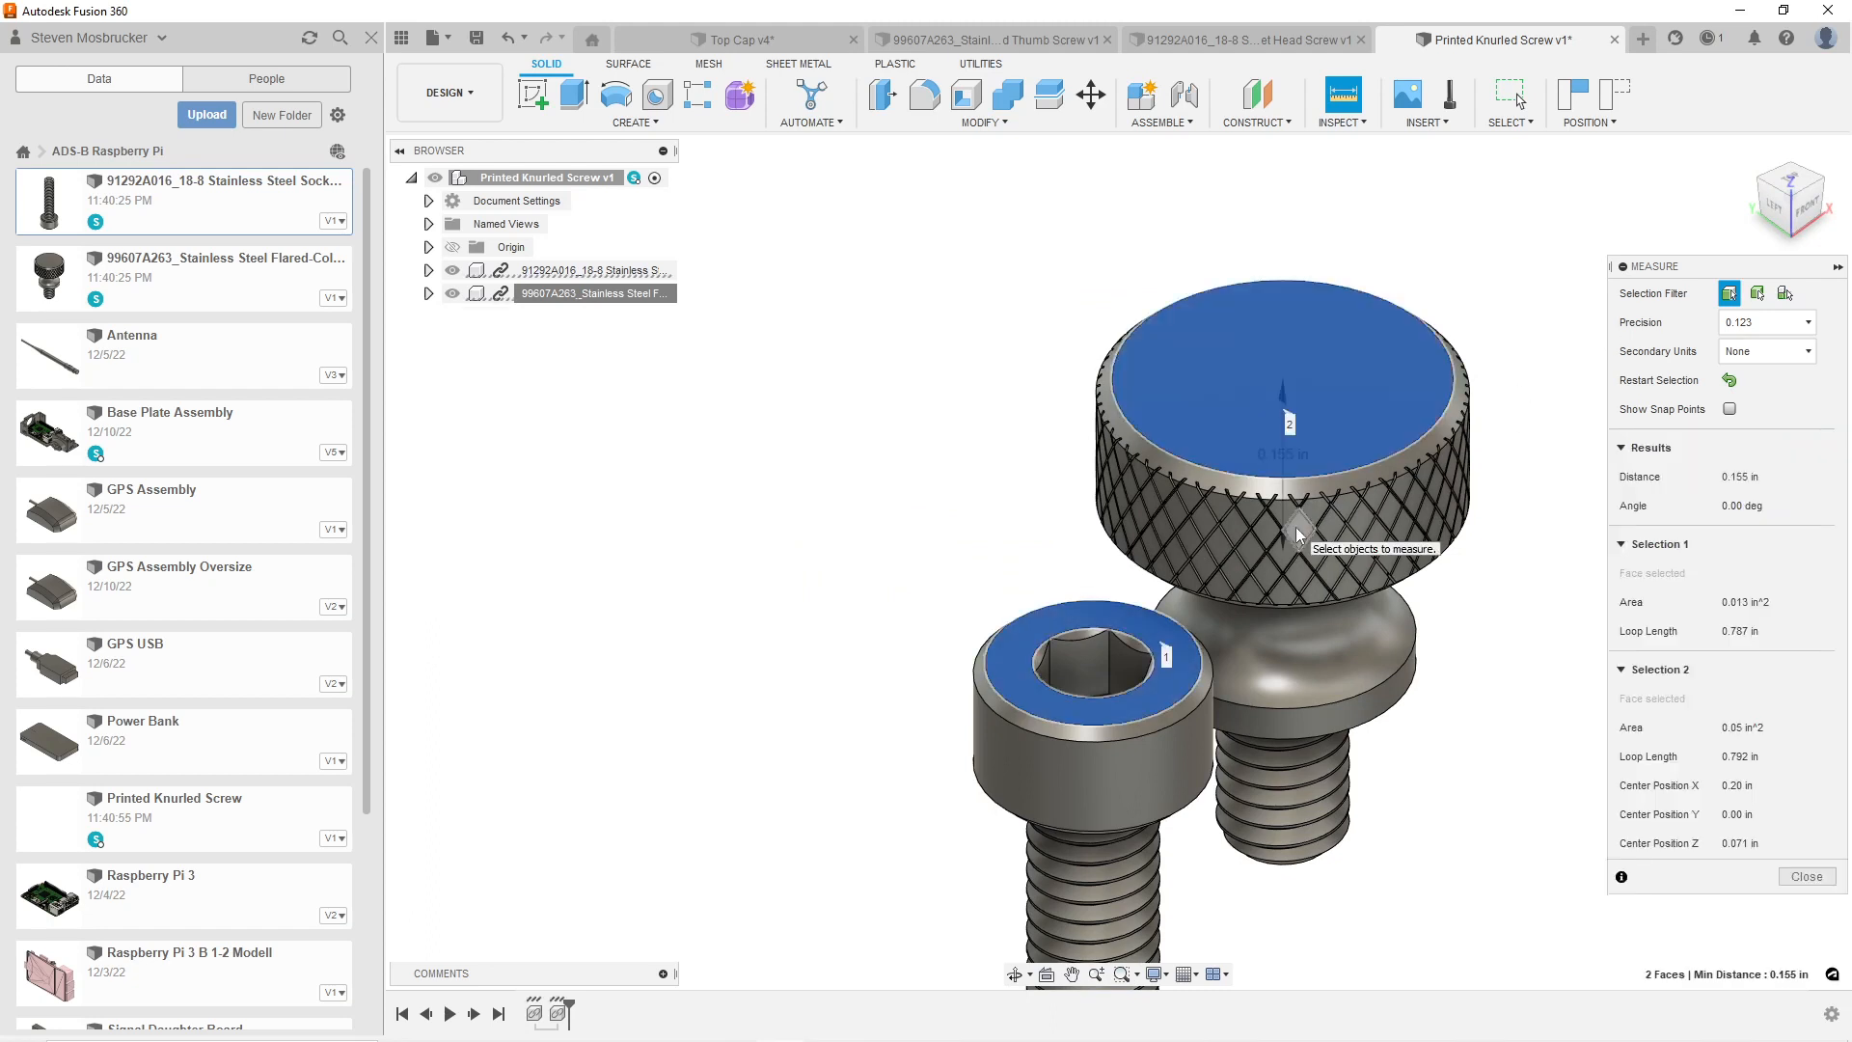
pyautogui.click(1543, 767)
# Measure the diameter of the thumb screw's knurled head on one of the diamond-shaped knurl faces.
pyautogui.scroll(5, 1293, 492)
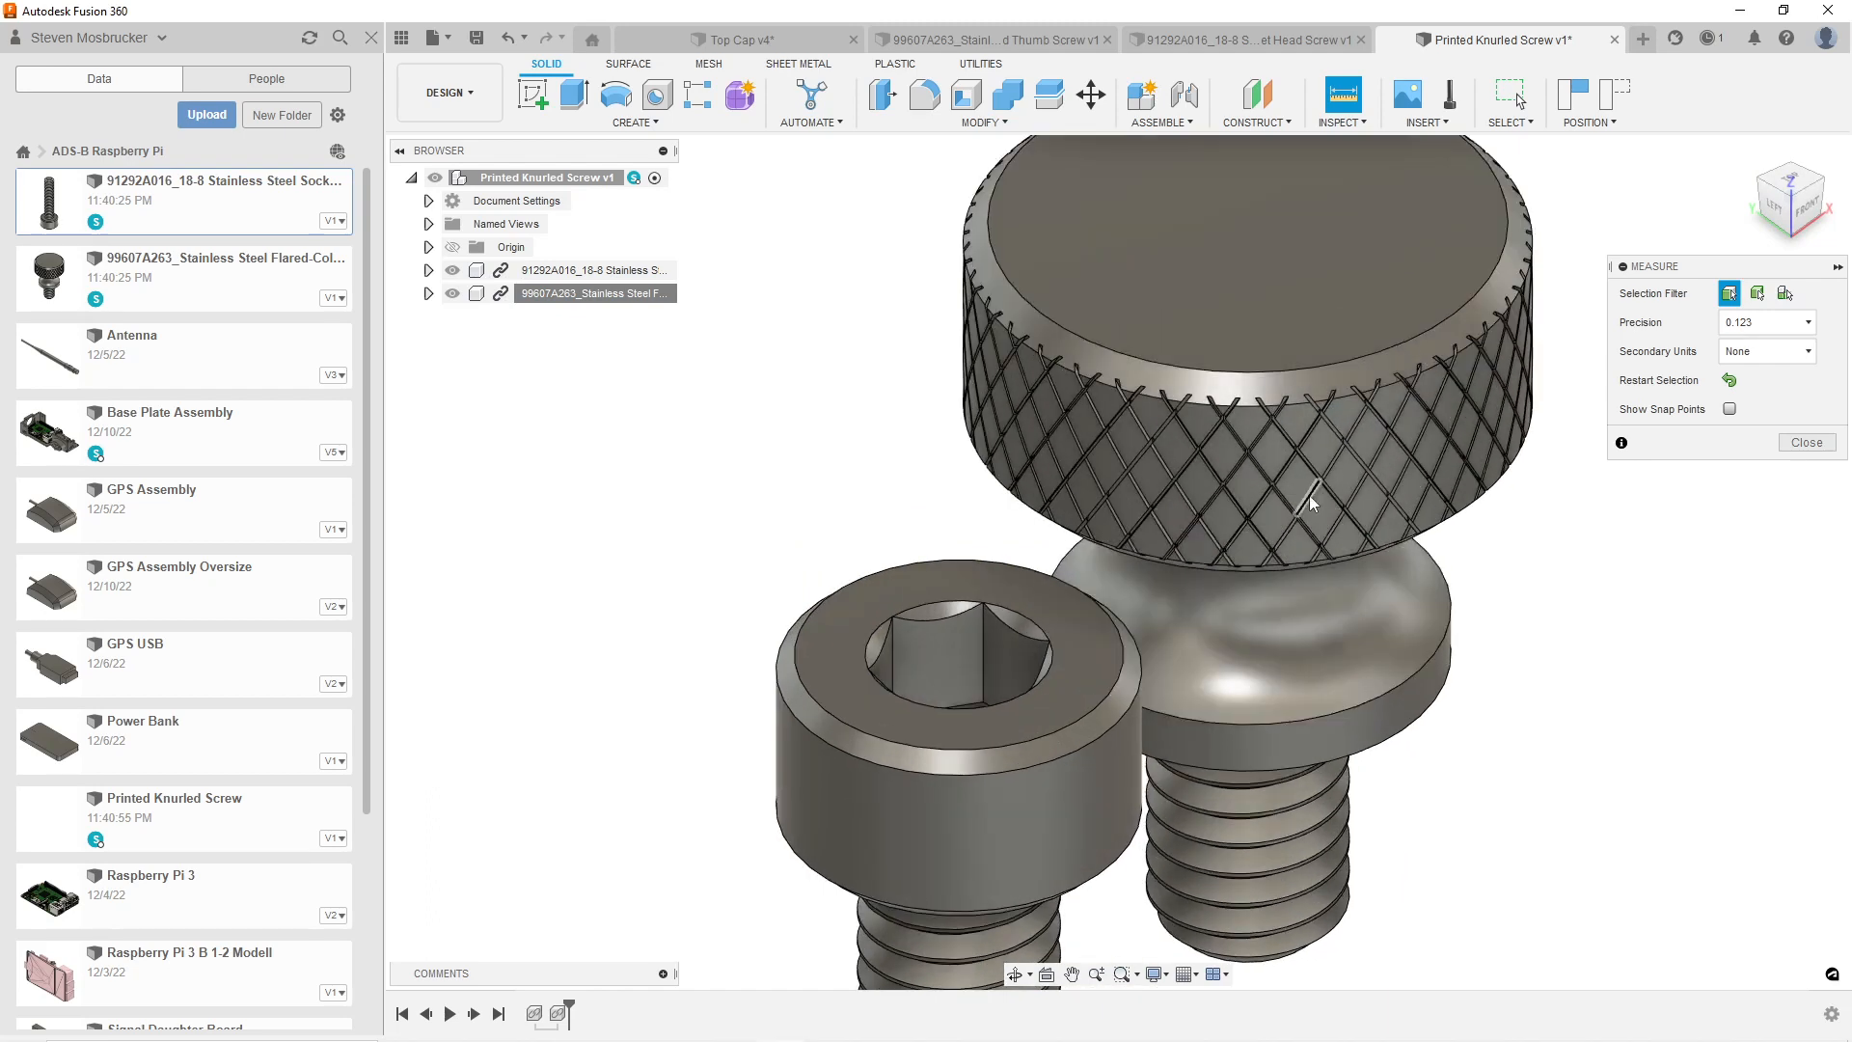
pyautogui.click(1293, 493)
pyautogui.scroll(-3, 1456, 796)
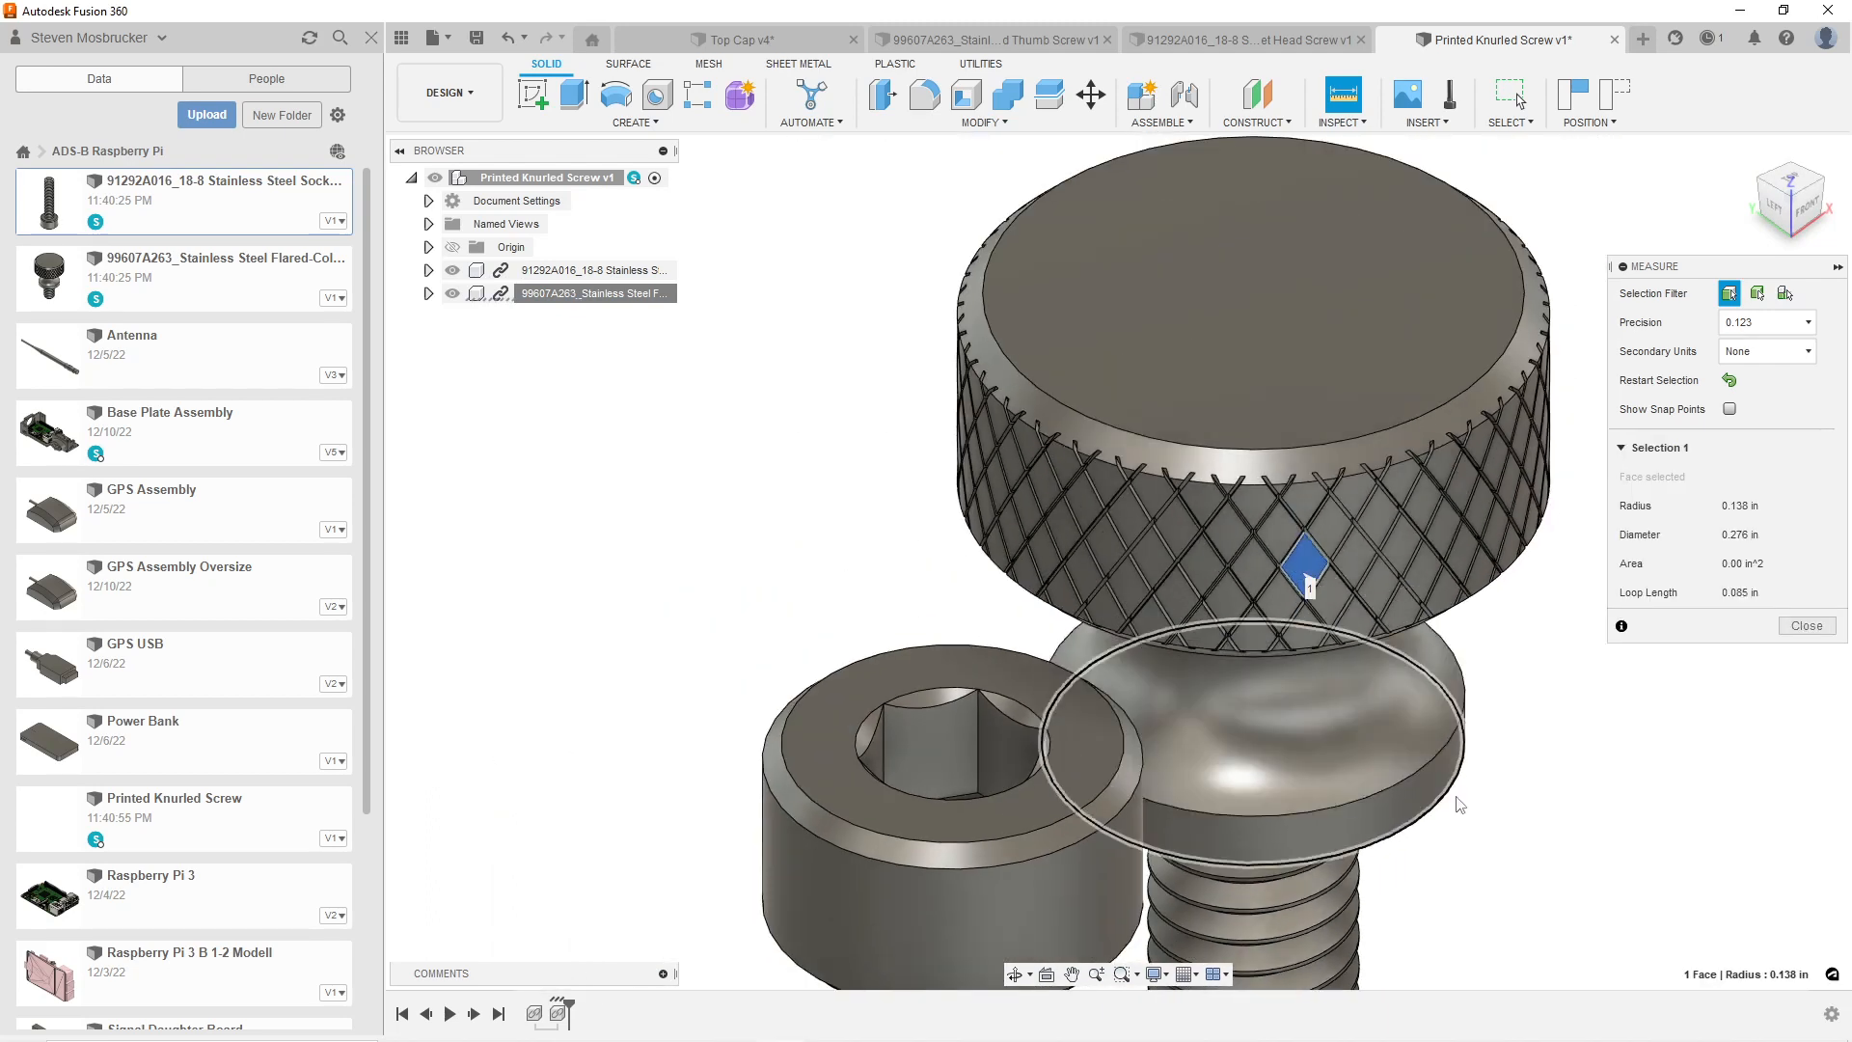
pyautogui.click(1805, 627)
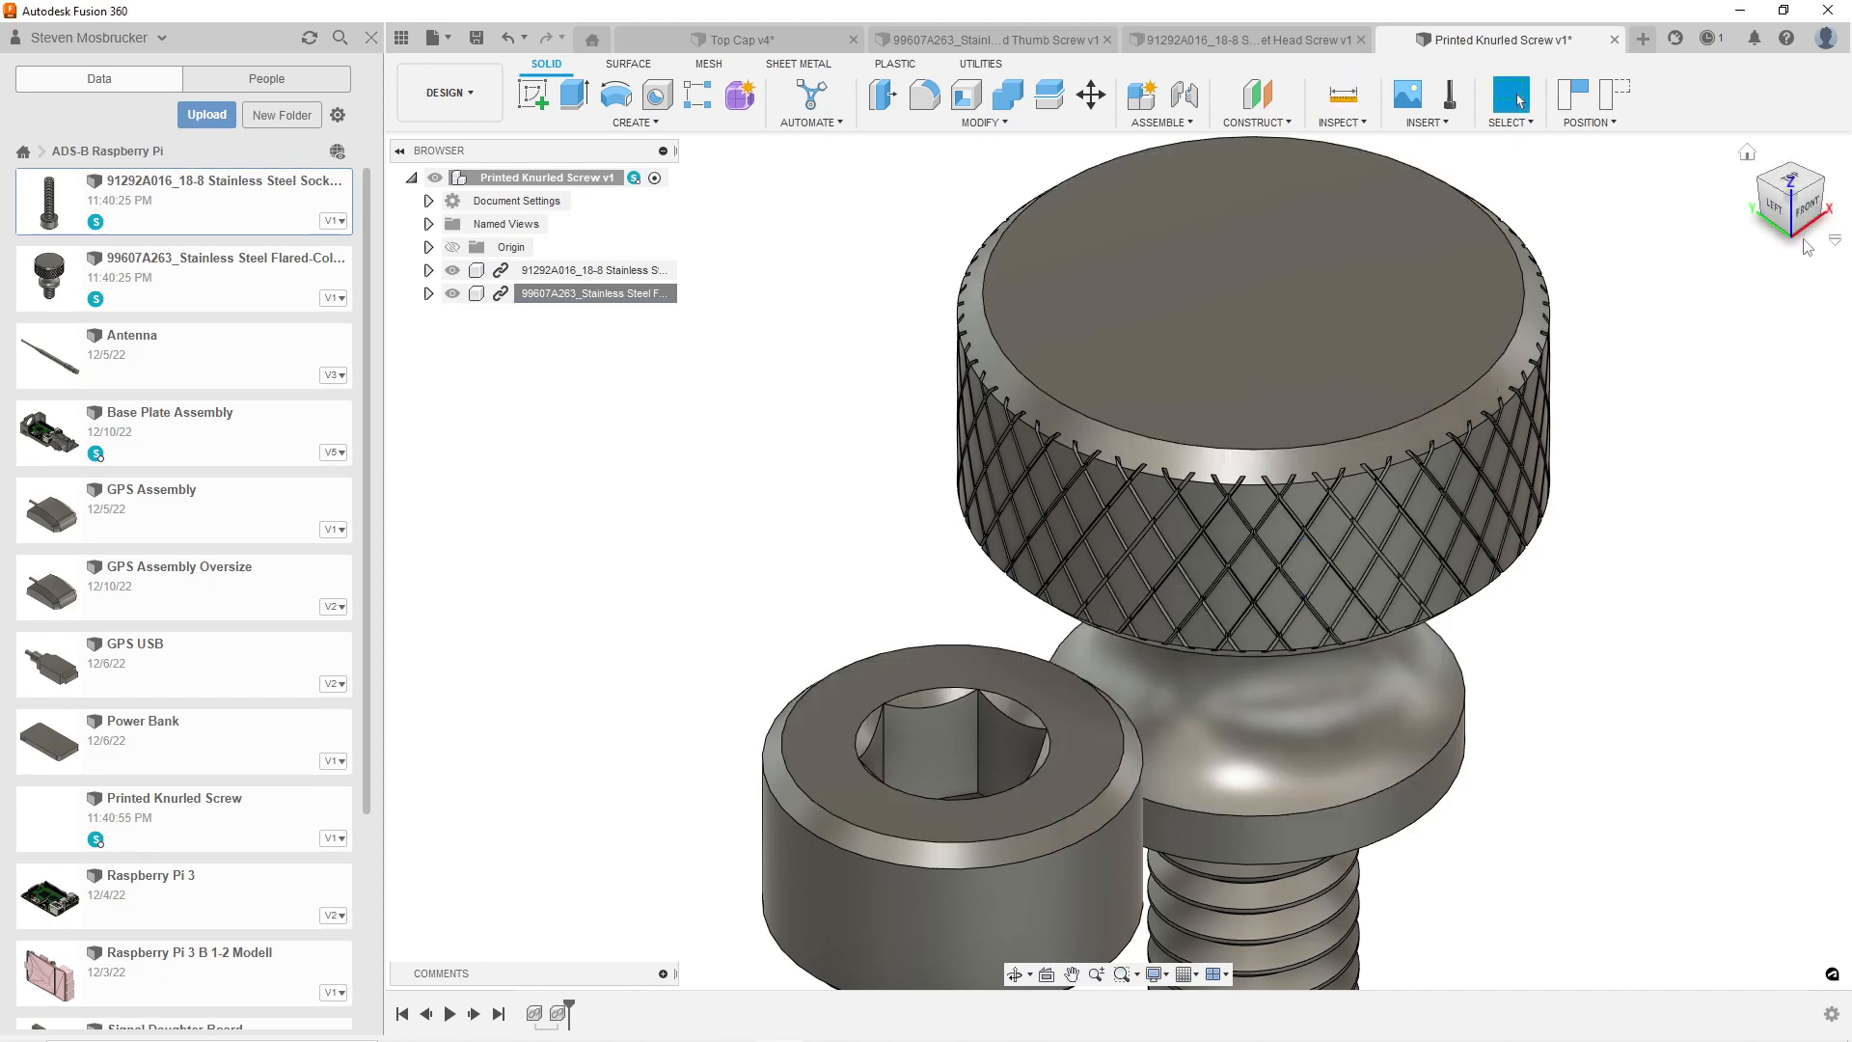
pyautogui.click(1807, 207)
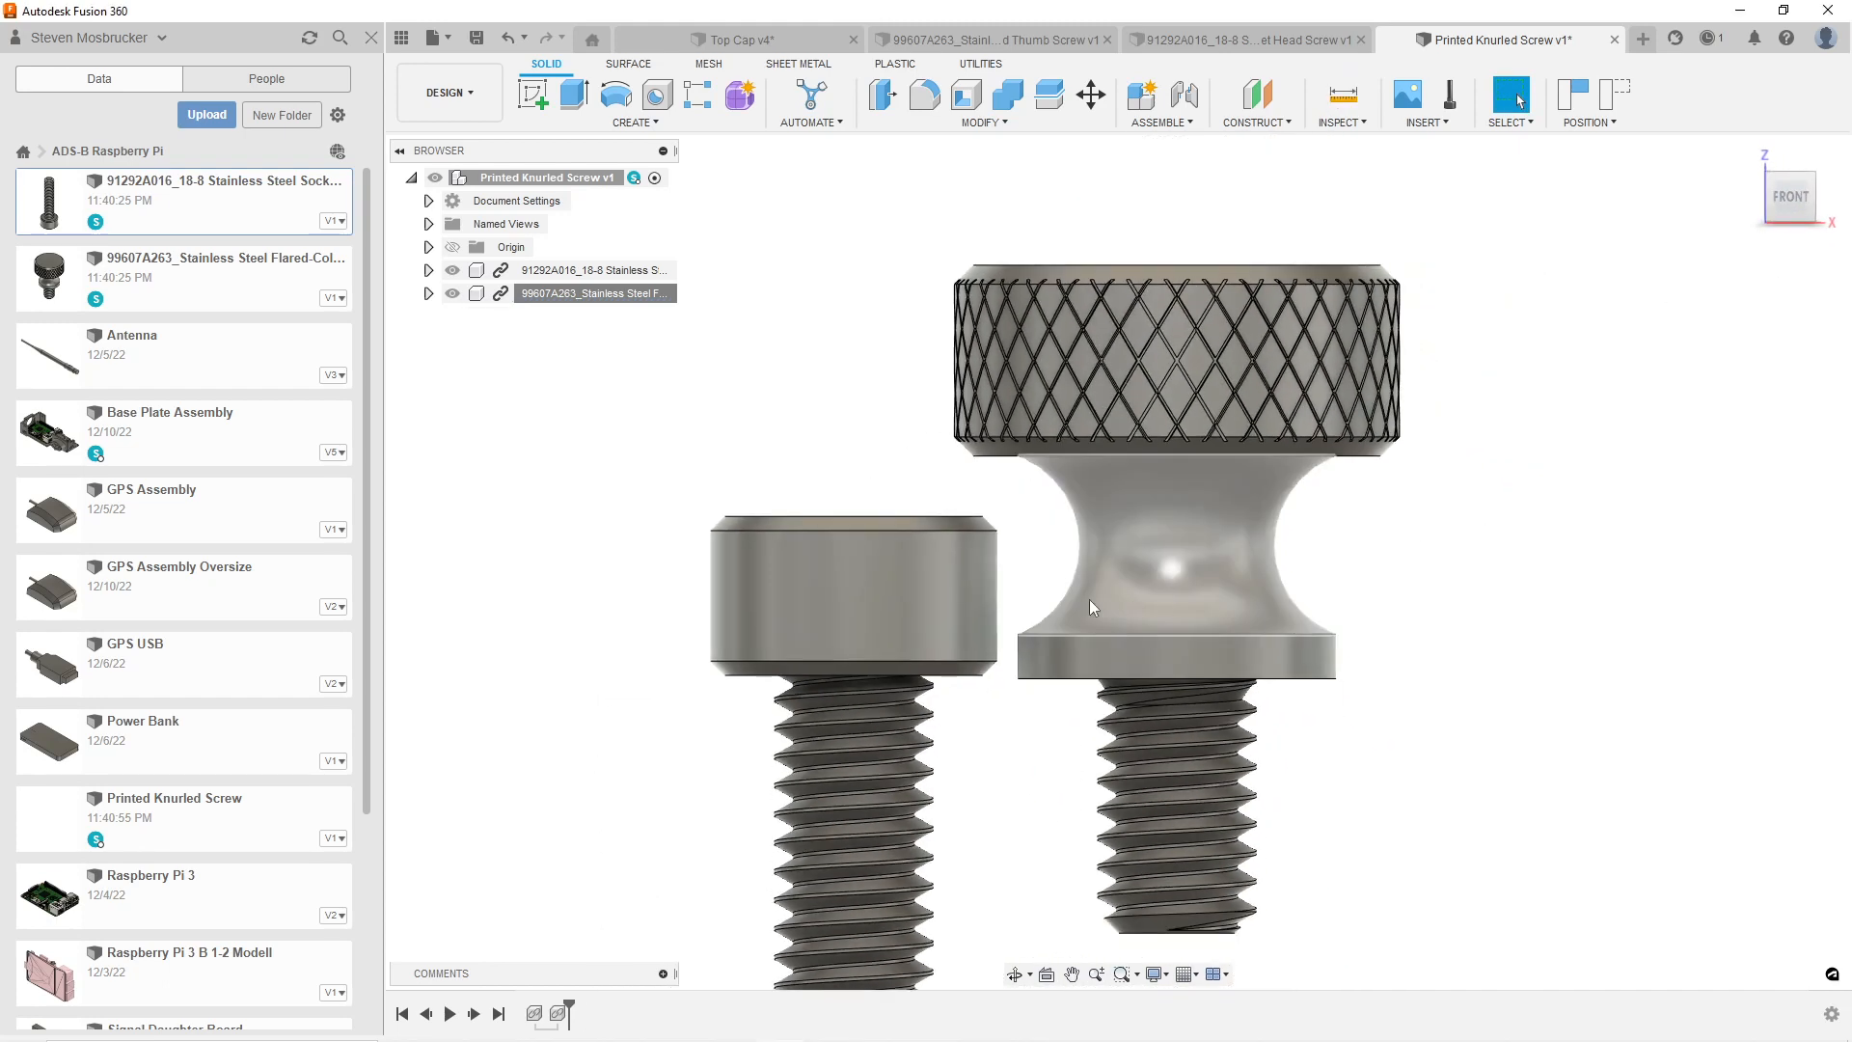
pyautogui.click(1342, 96)
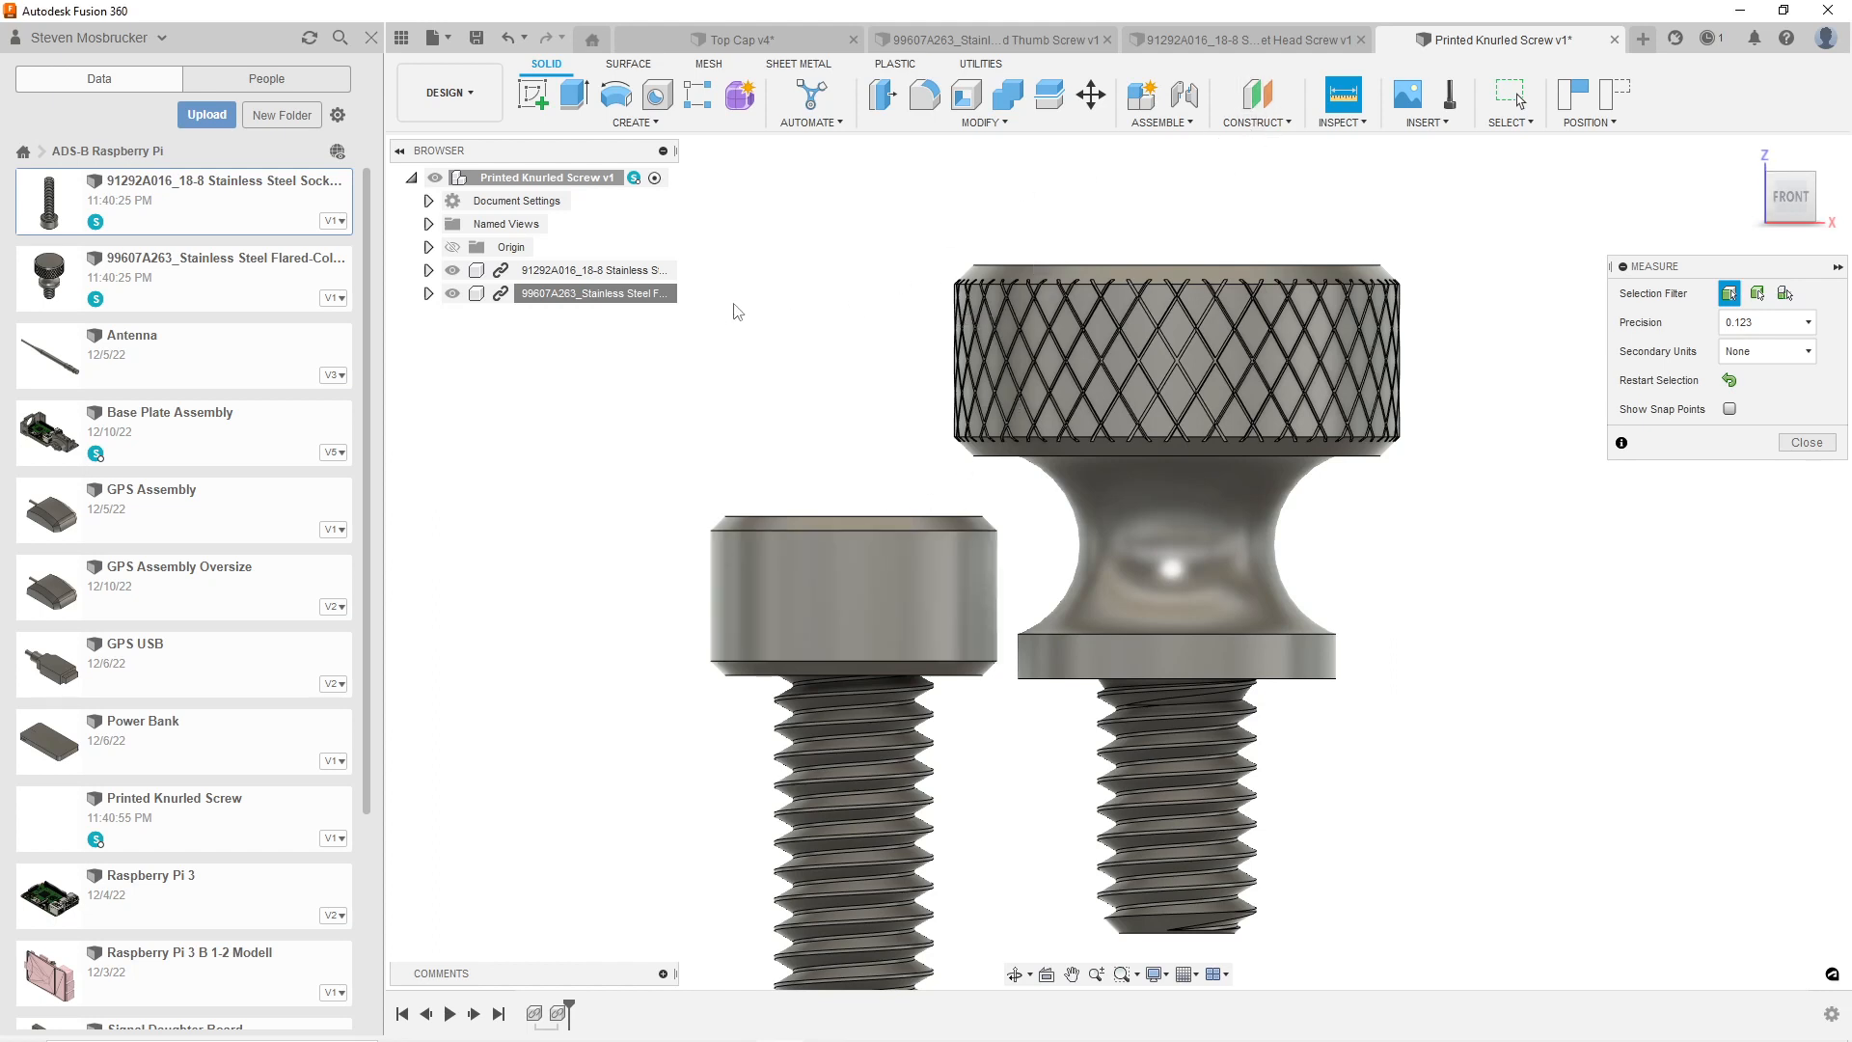
pyautogui.click(1806, 441)
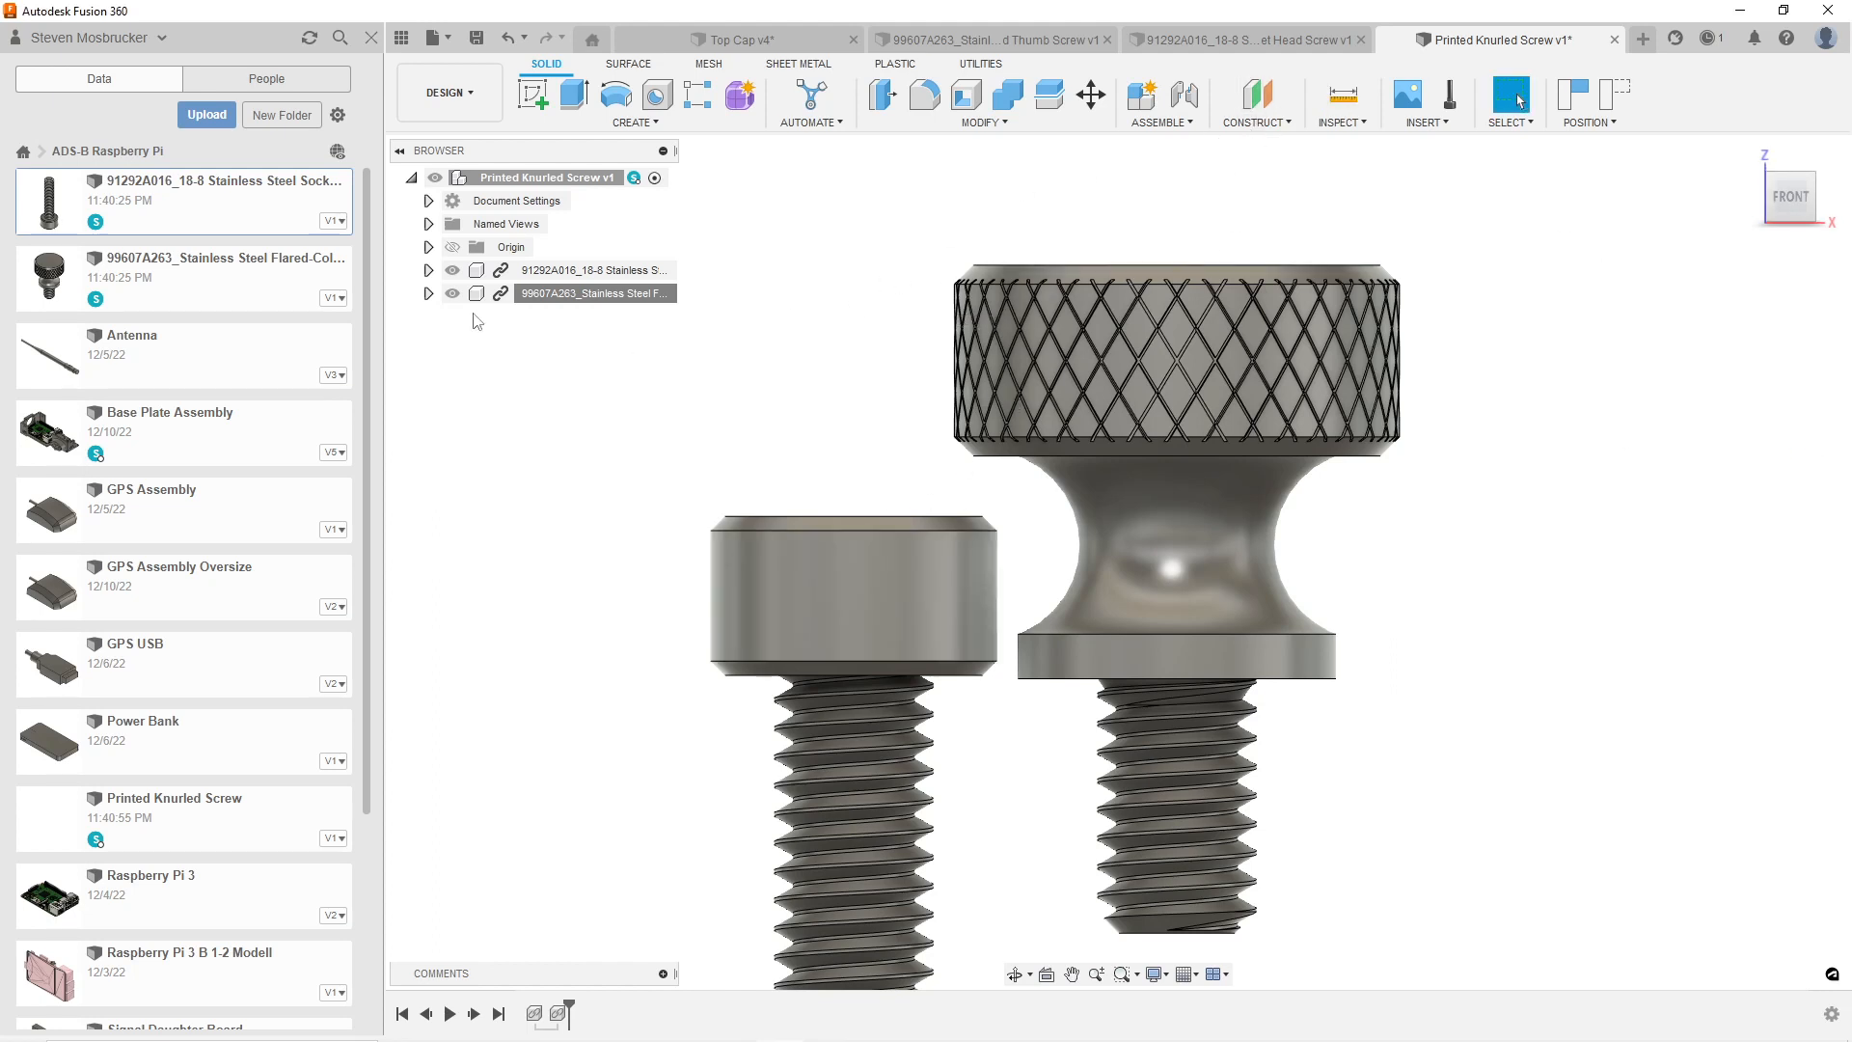
# Capture the moved thumb screw's position while opening it for in-place editing, and finish that edit without changes.
pyautogui.rightClick(550, 294)
pyautogui.click(608, 333)
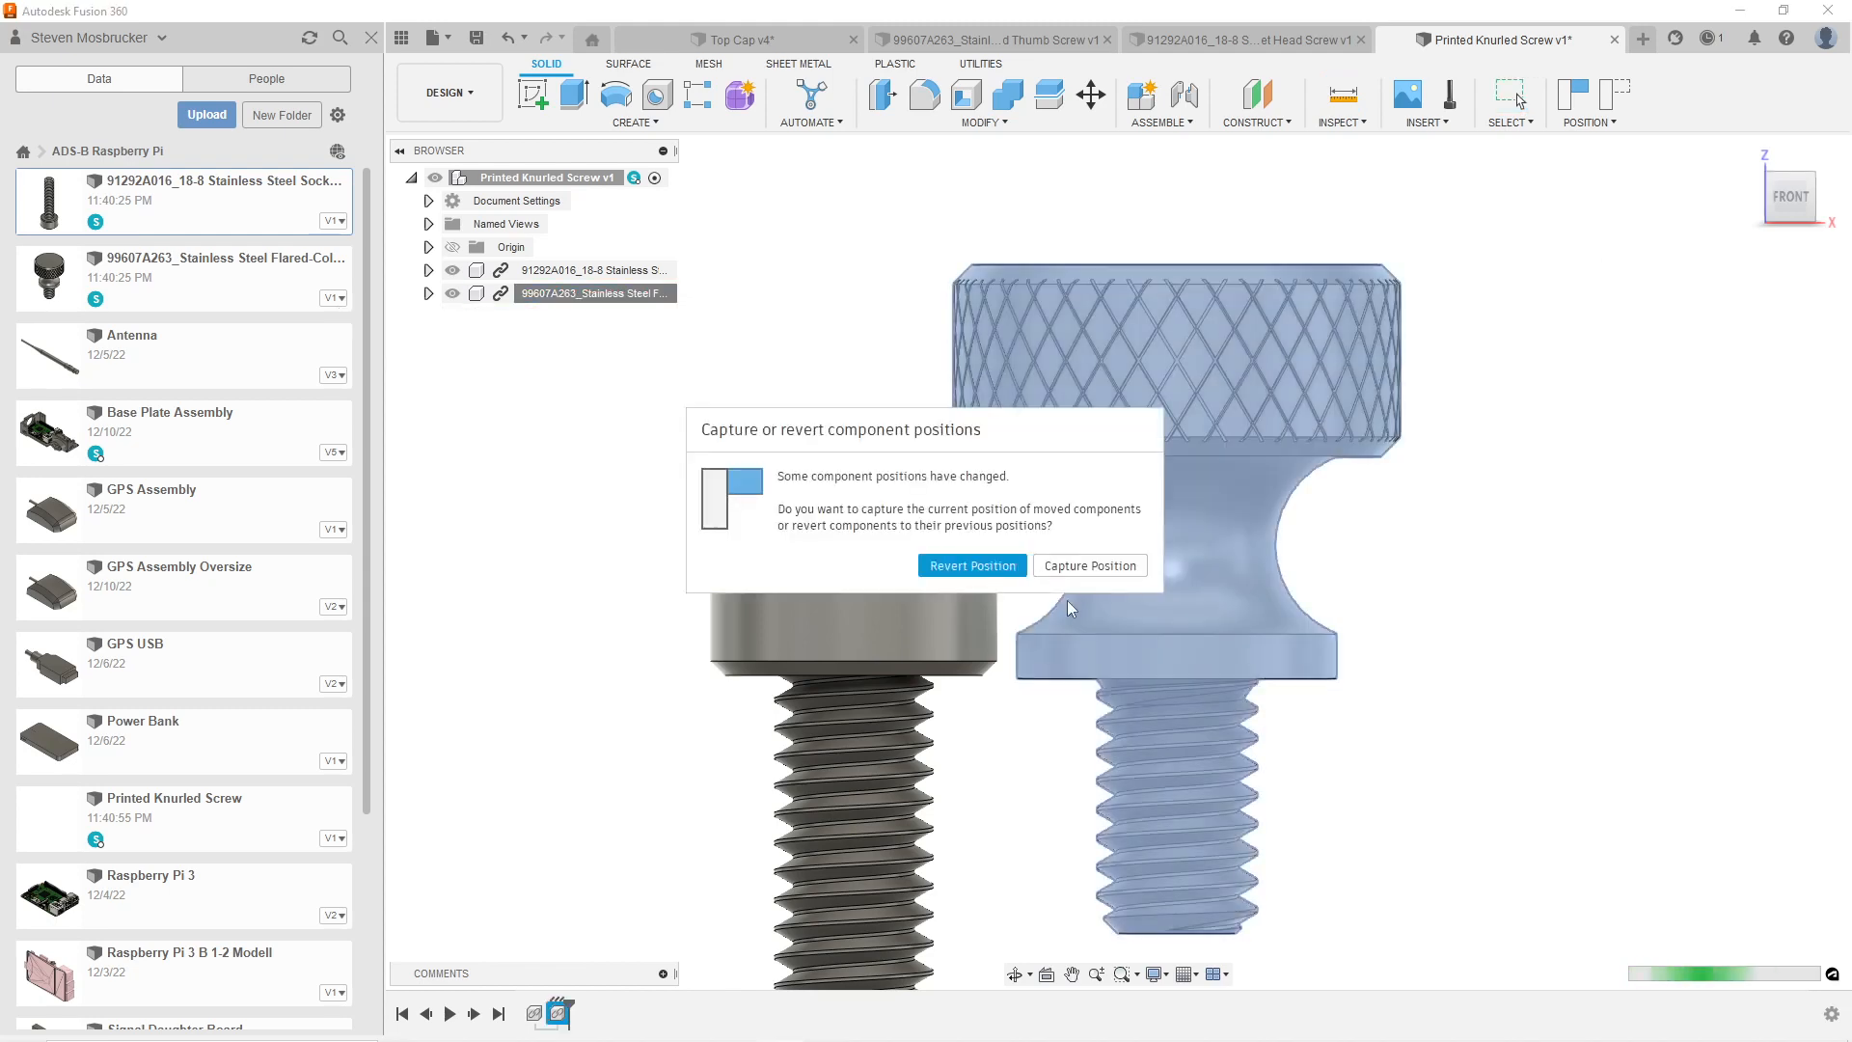
pyautogui.click(1087, 563)
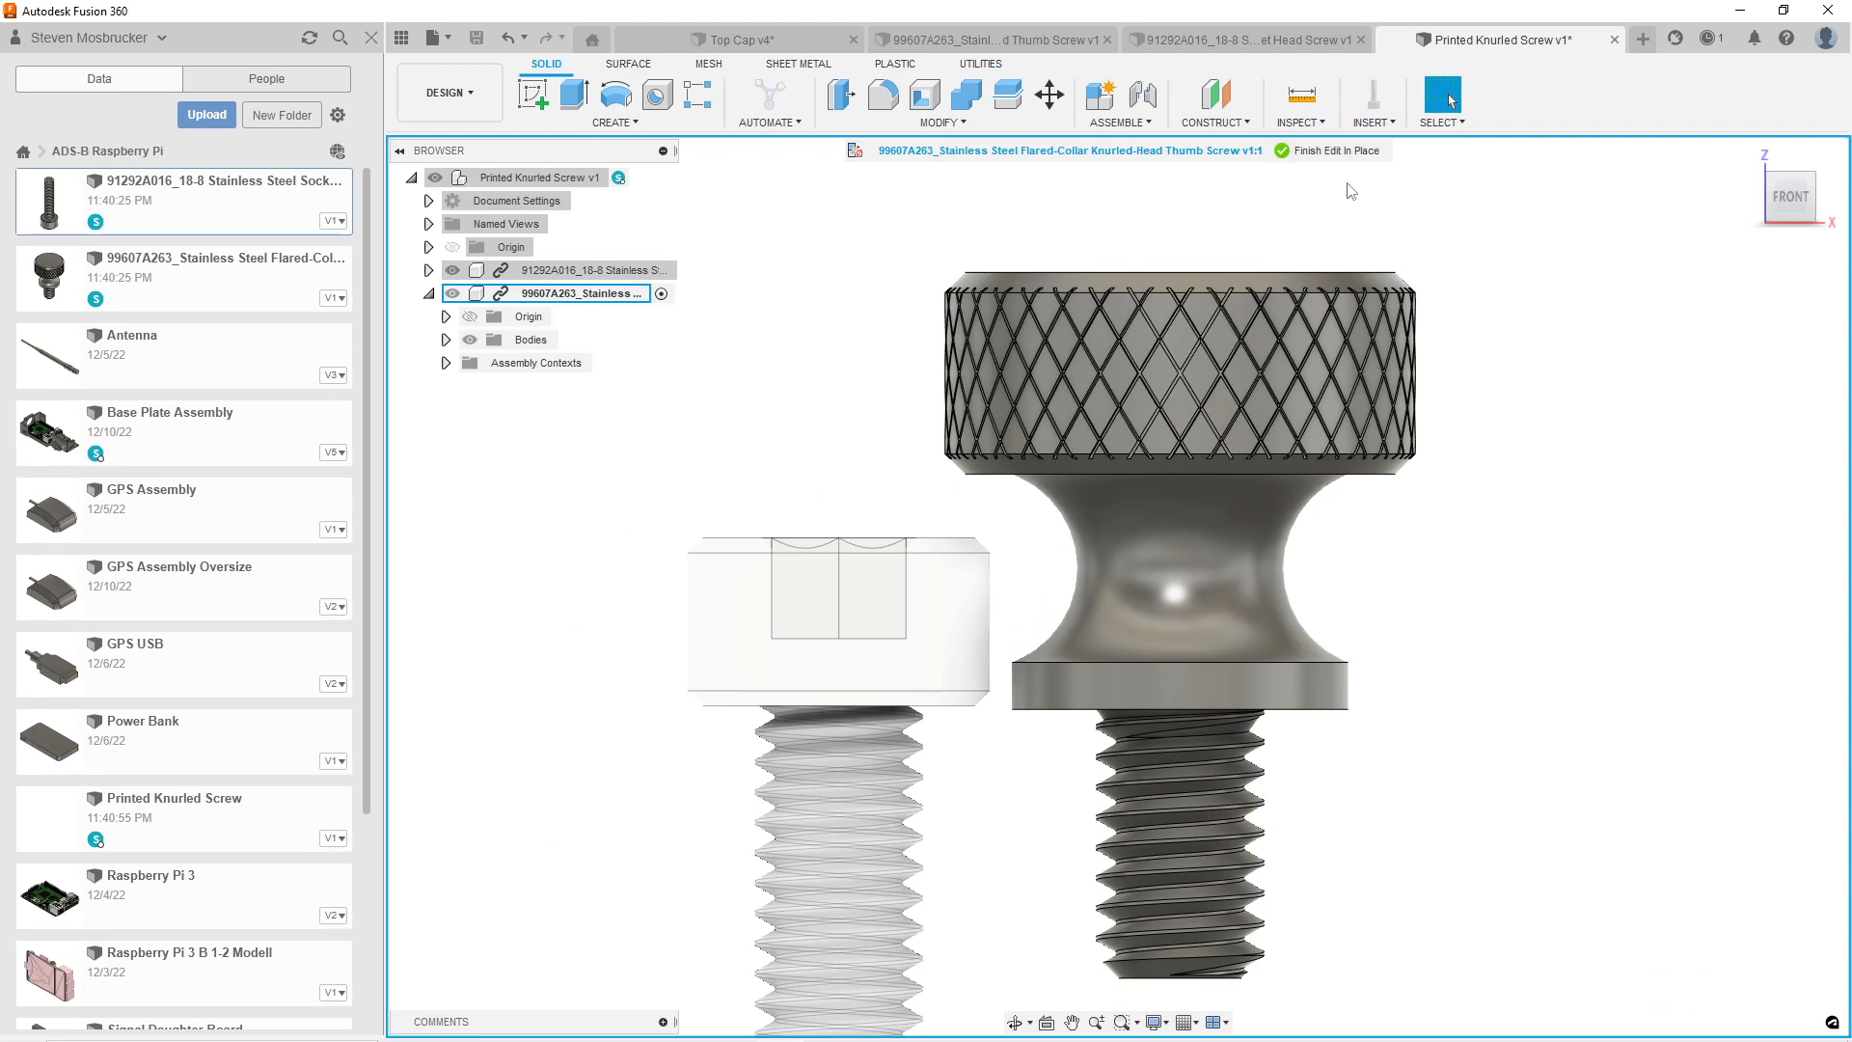
pyautogui.click(1335, 152)
# Duplicate the 99607A263 thumb screw component and place the copy 0.30 in along X from the original.
pyautogui.click(567, 294)
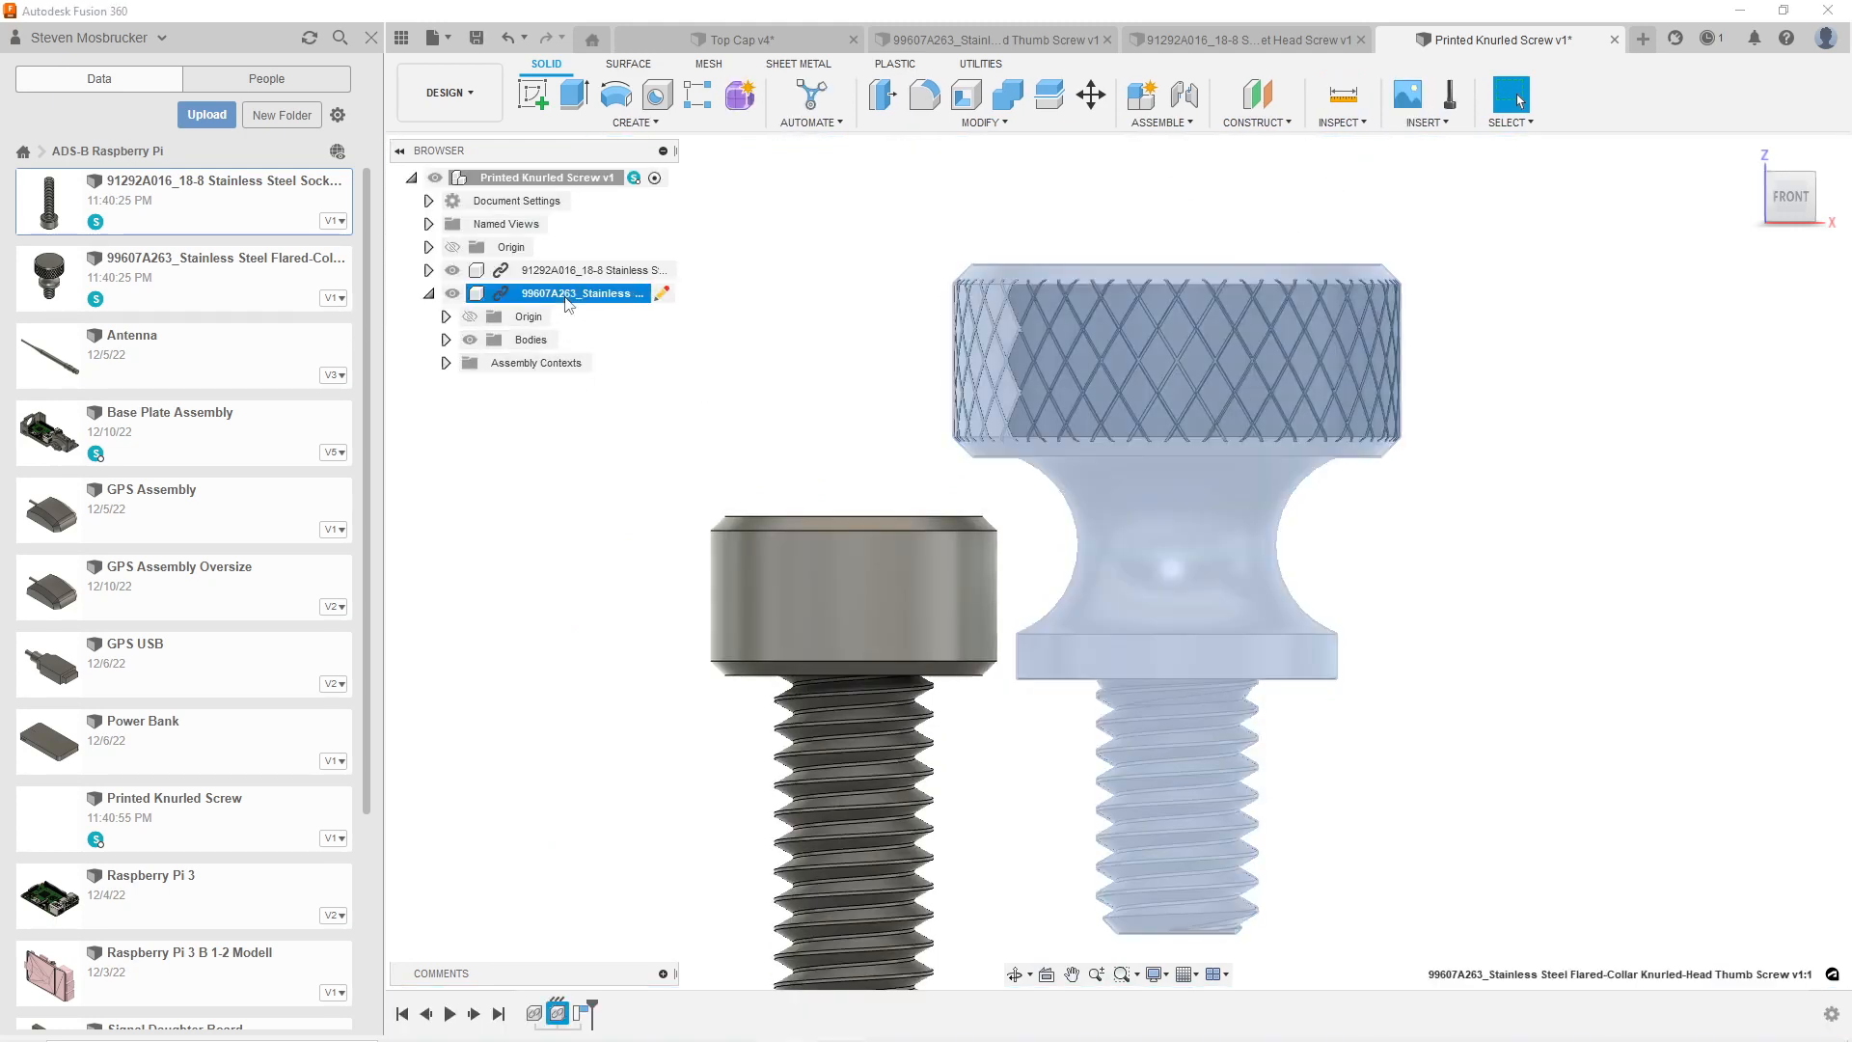
pyautogui.rightClick(567, 297)
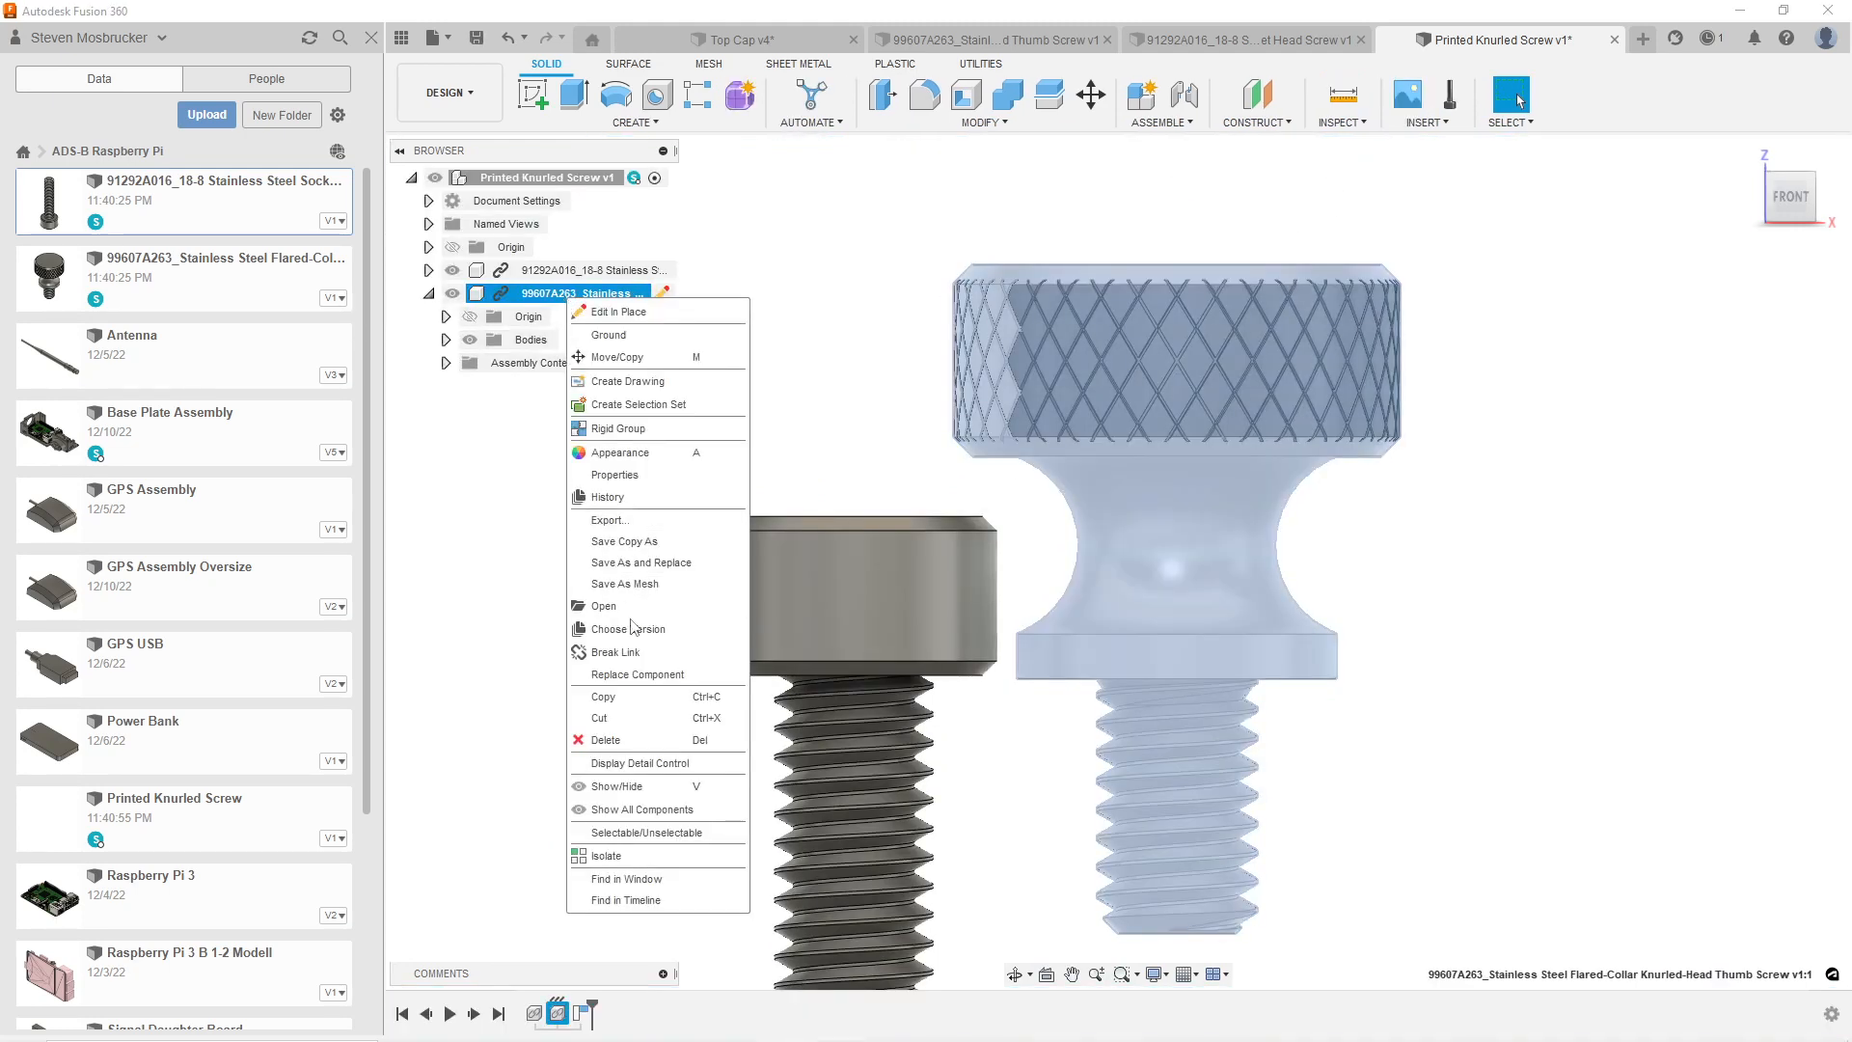
pyautogui.click(616, 707)
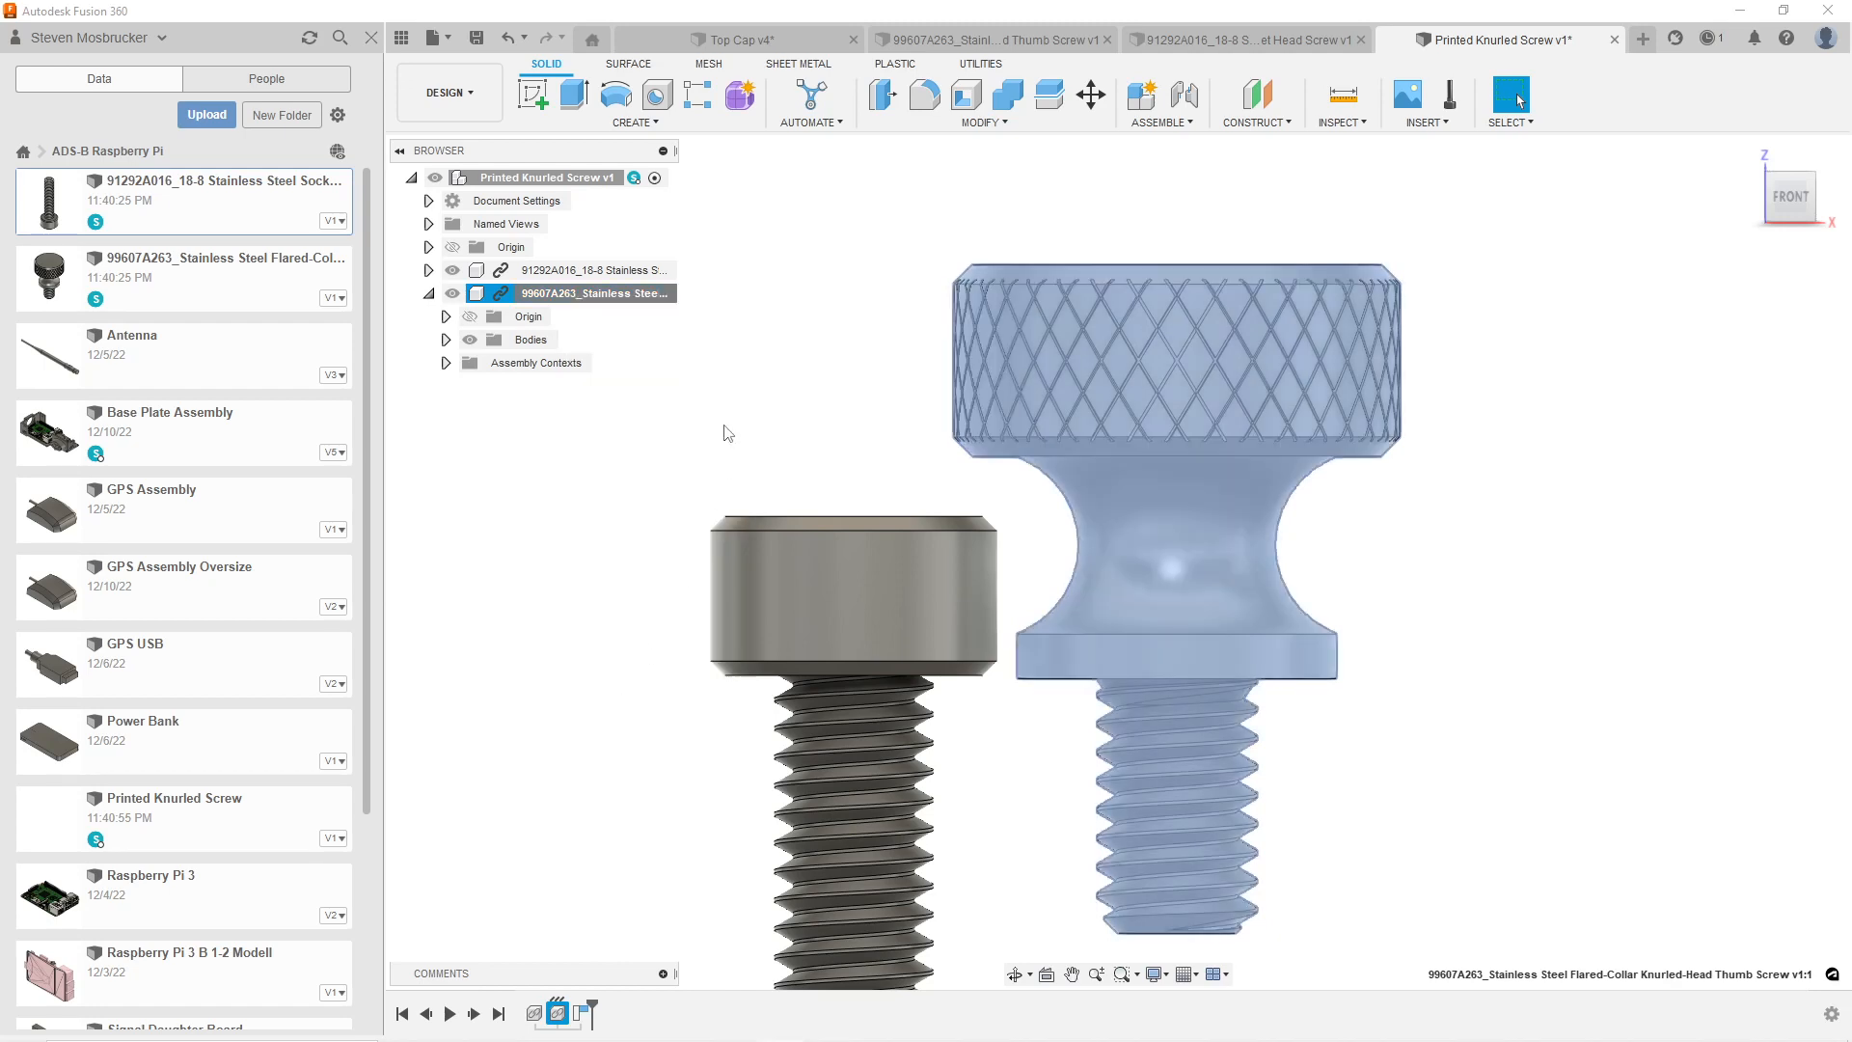
pyautogui.click(729, 429)
pyautogui.rightClick(728, 429)
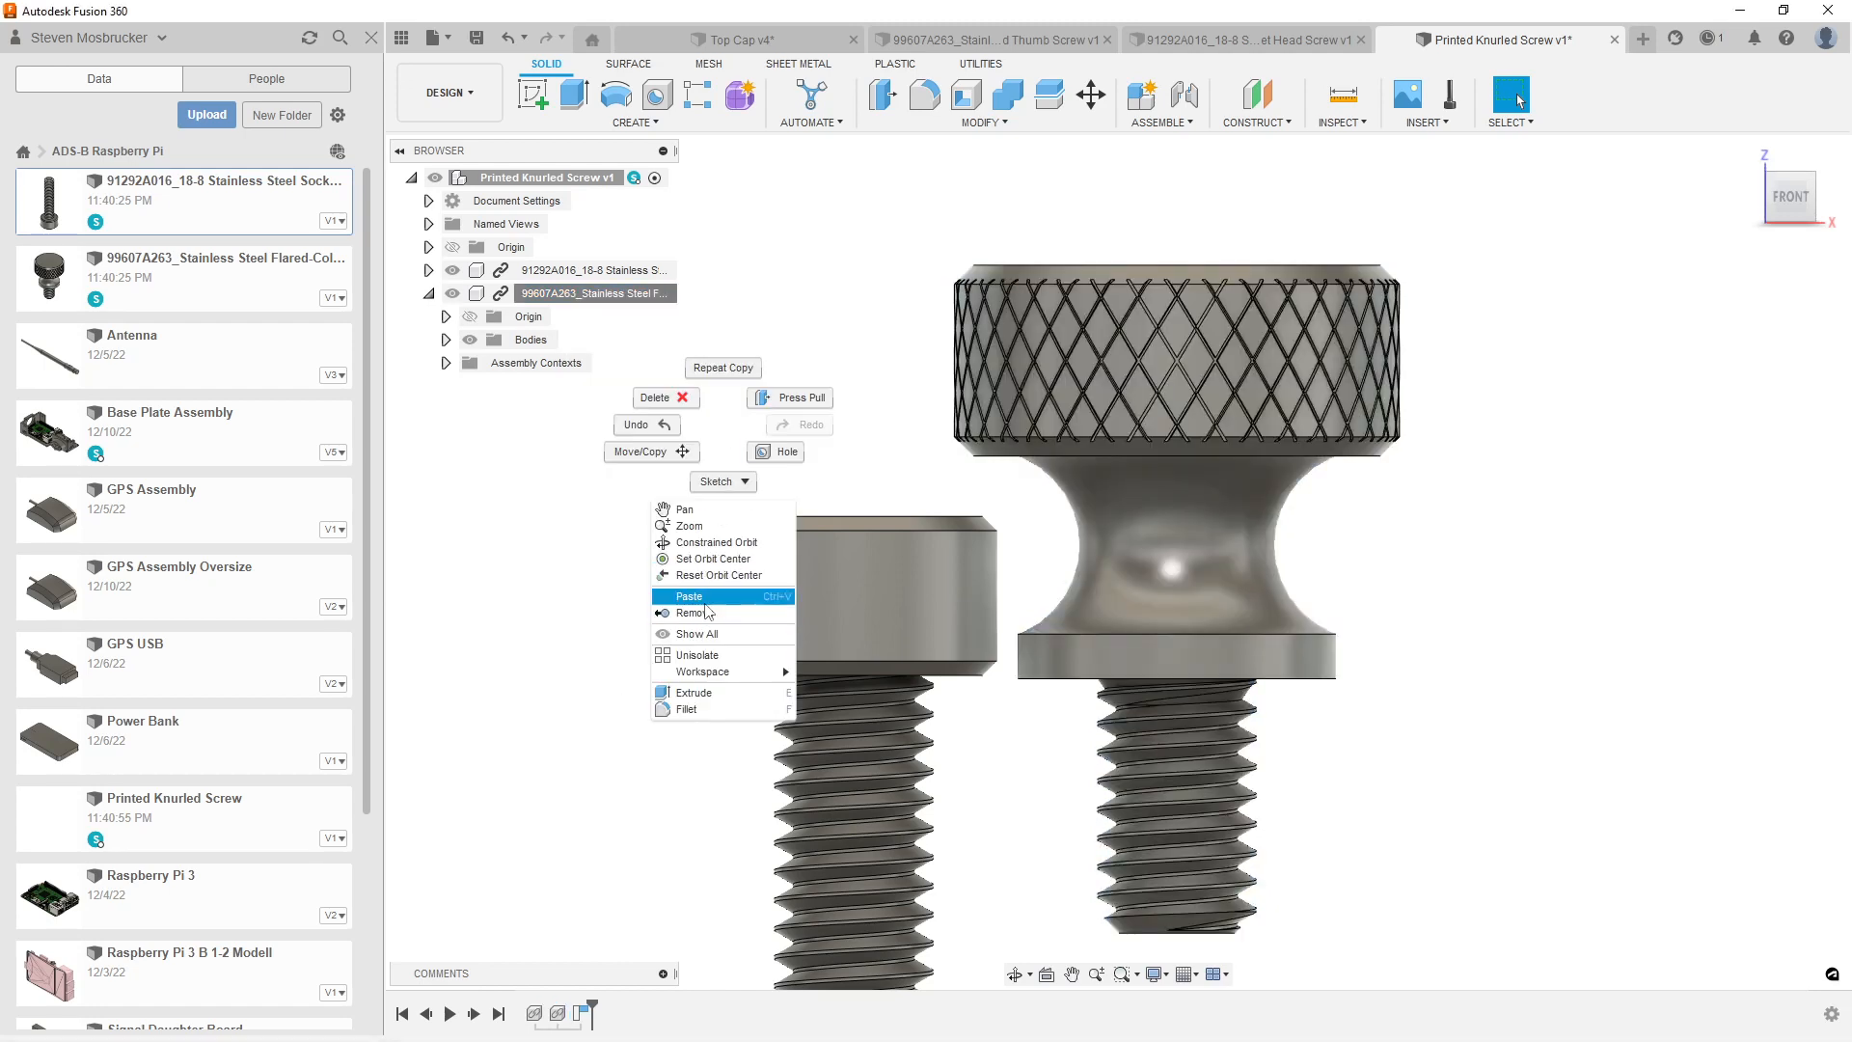
pyautogui.click(689, 596)
pyautogui.moveTo(1221, 497); pyautogui.dragTo(1666, 494)
pyautogui.scroll(-2, 757, 507)
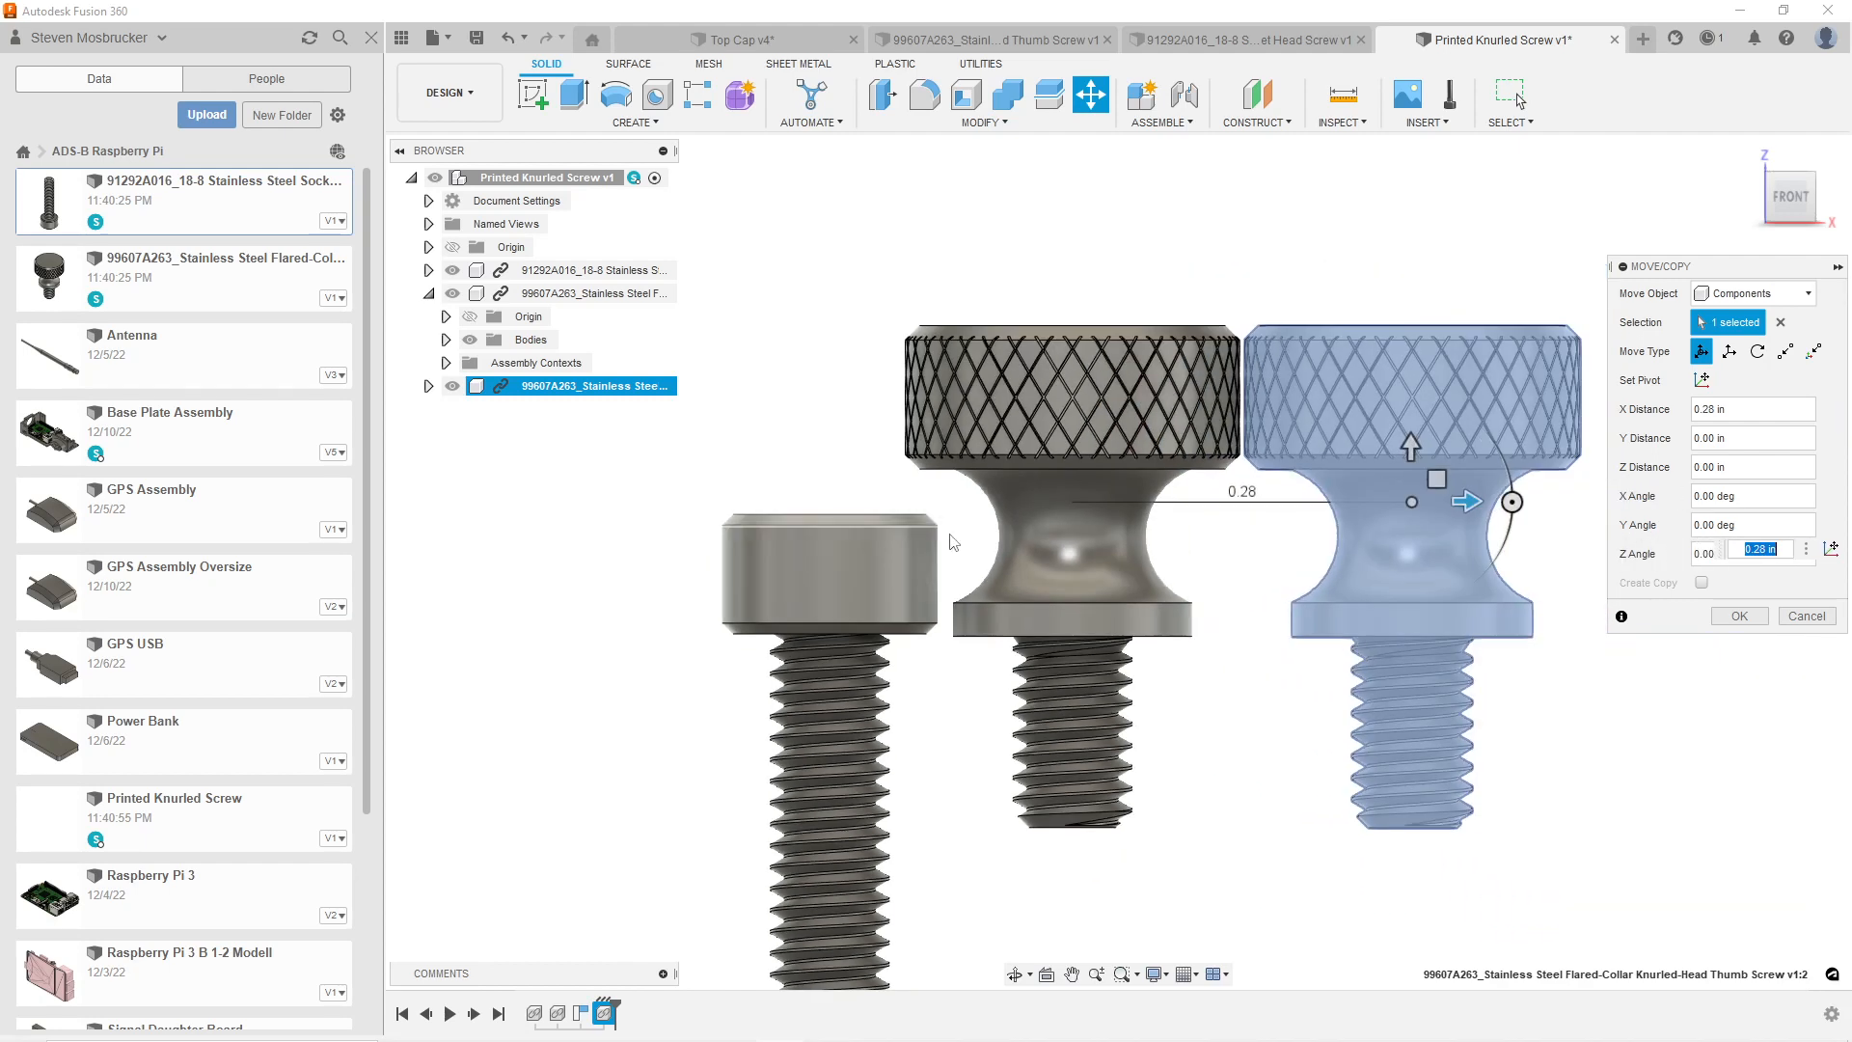
pyautogui.moveTo(1468, 501); pyautogui.dragTo(1491, 504)
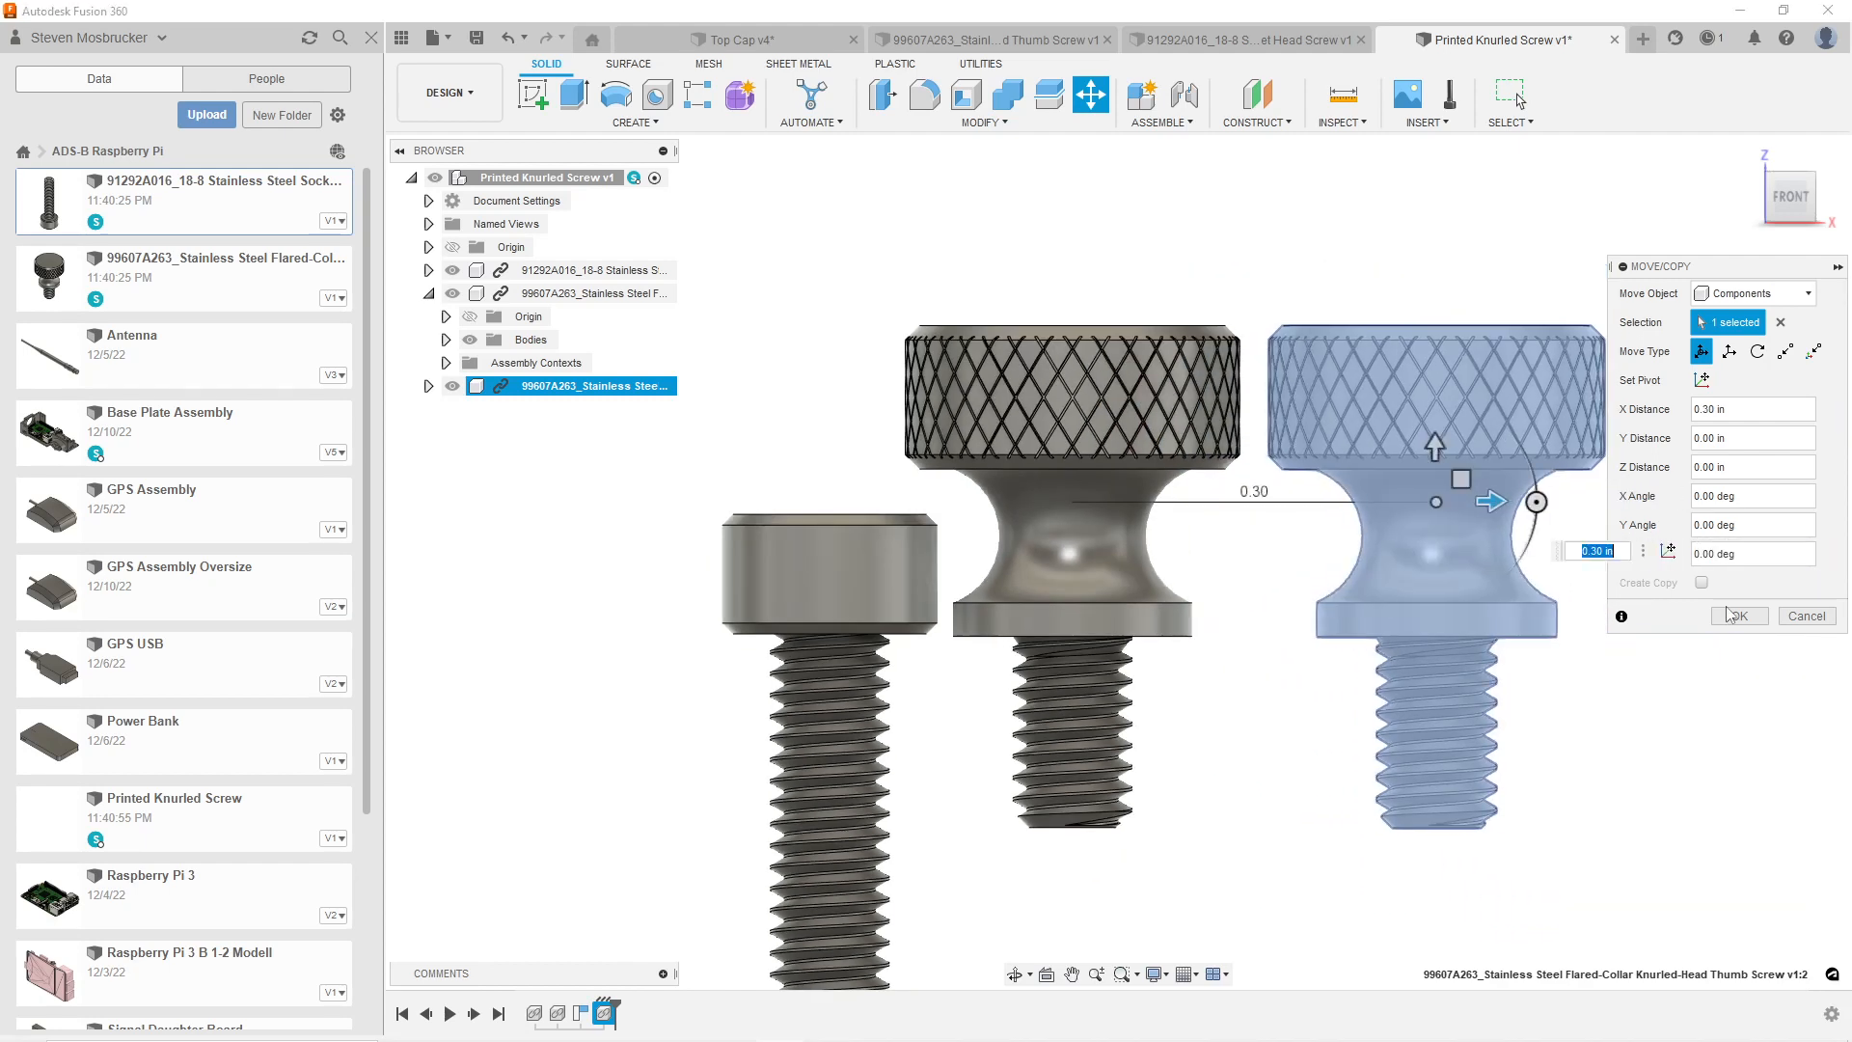
pyautogui.click(1739, 616)
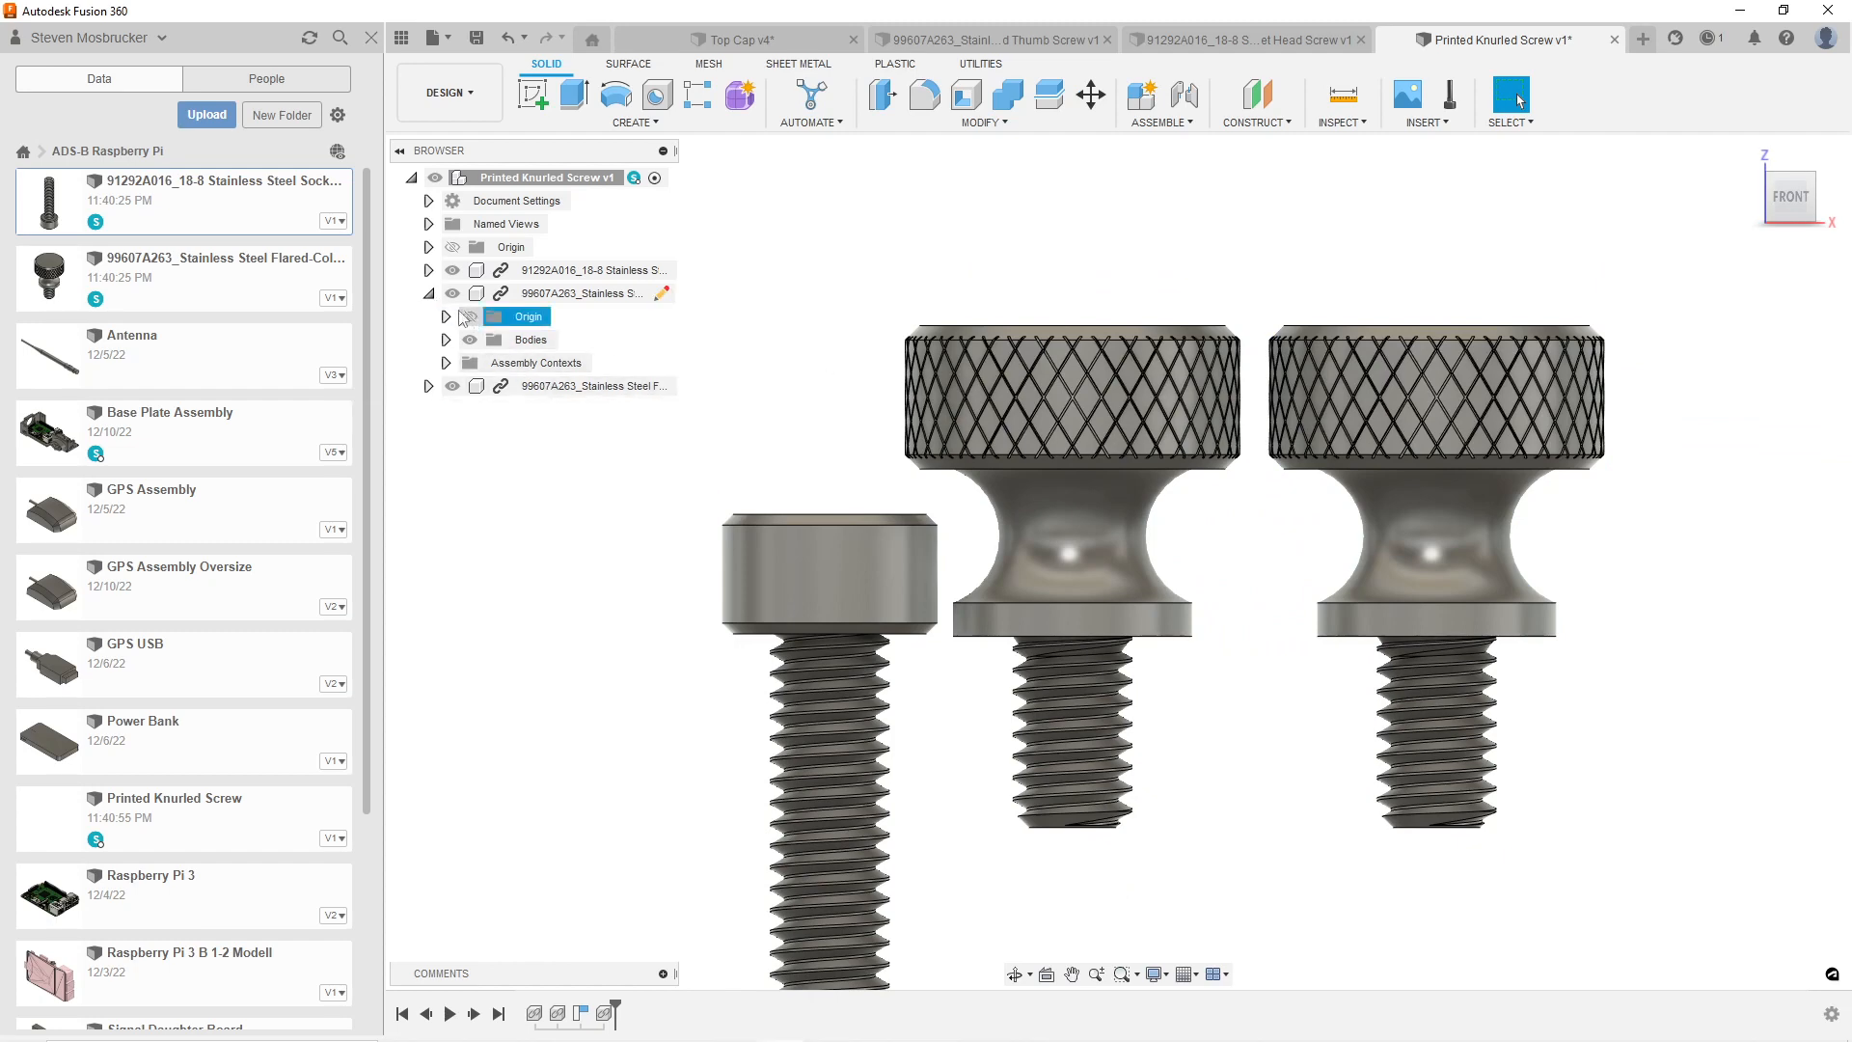
# Open the duplicated 99607A263 thumb screw for in-place editing within the Printed Knurled Screw design.
pyautogui.click(430, 294)
pyautogui.click(670, 320)
pyautogui.click(661, 317)
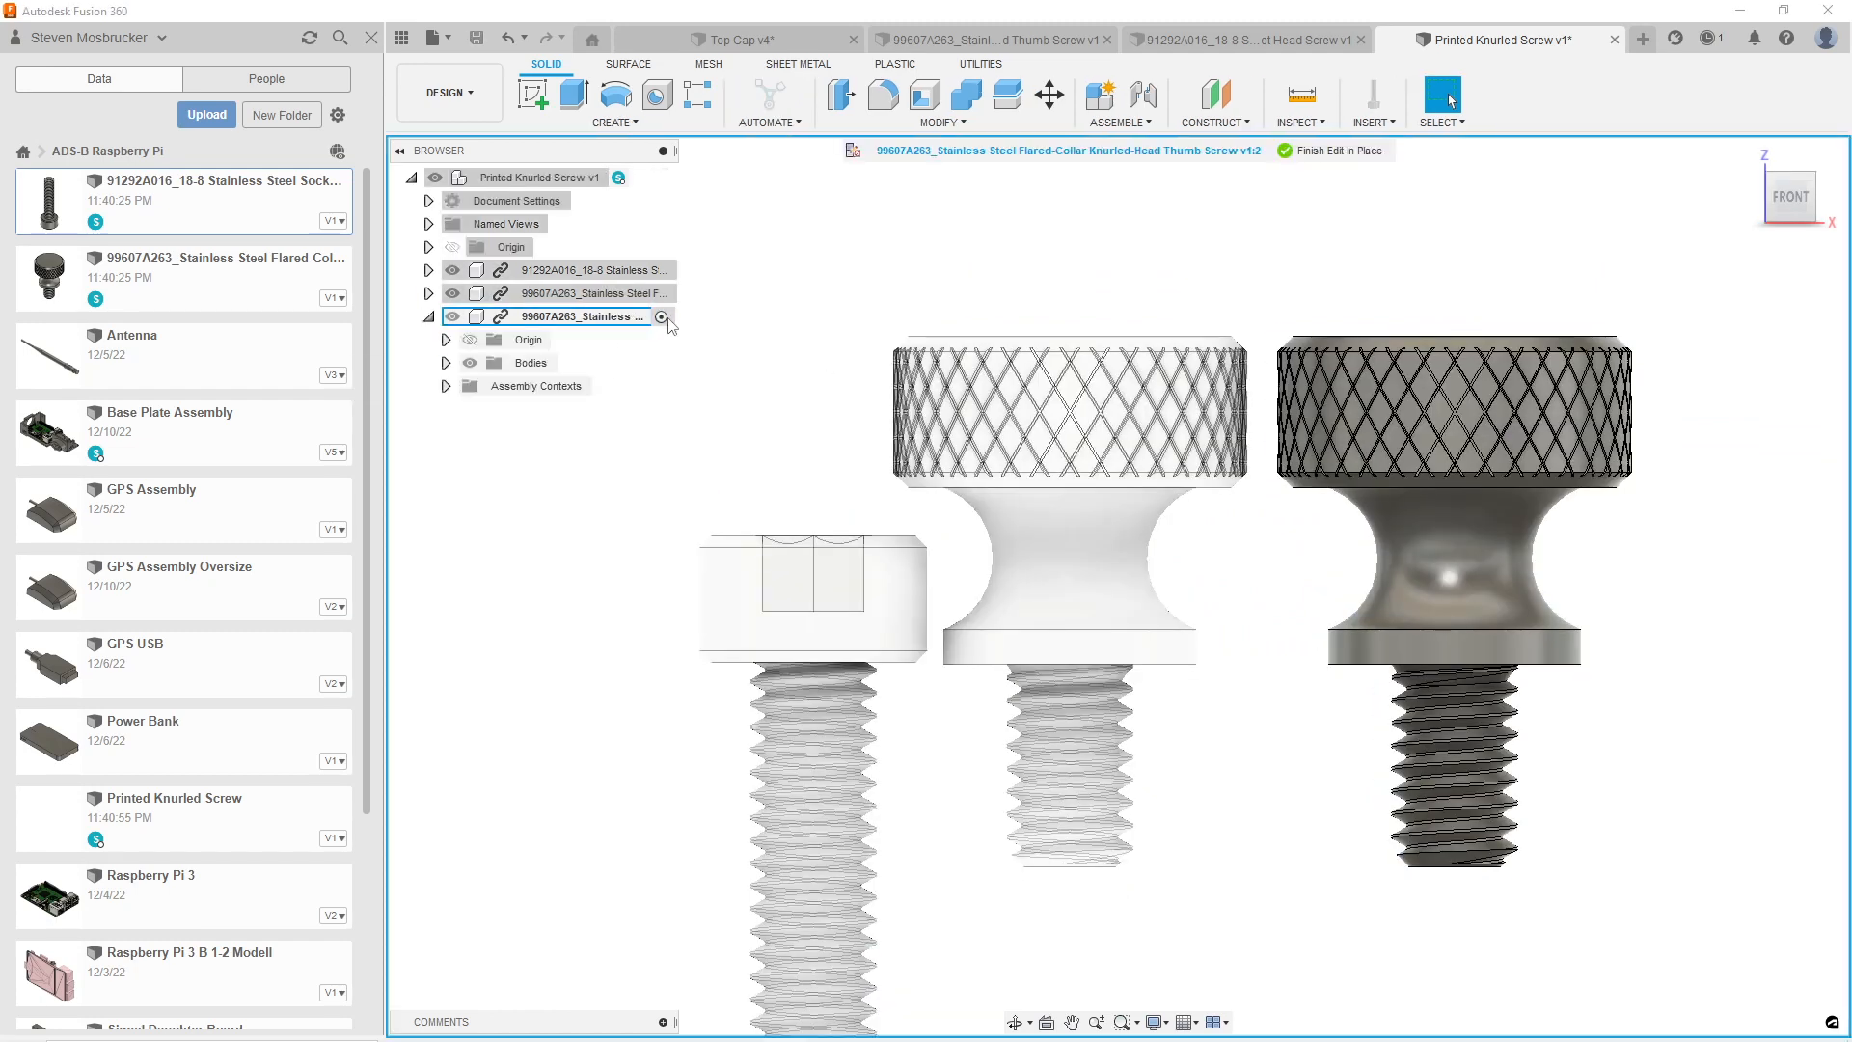
pyautogui.scroll(5, 1456, 664)
pyautogui.scroll(-1, 1258, 614)
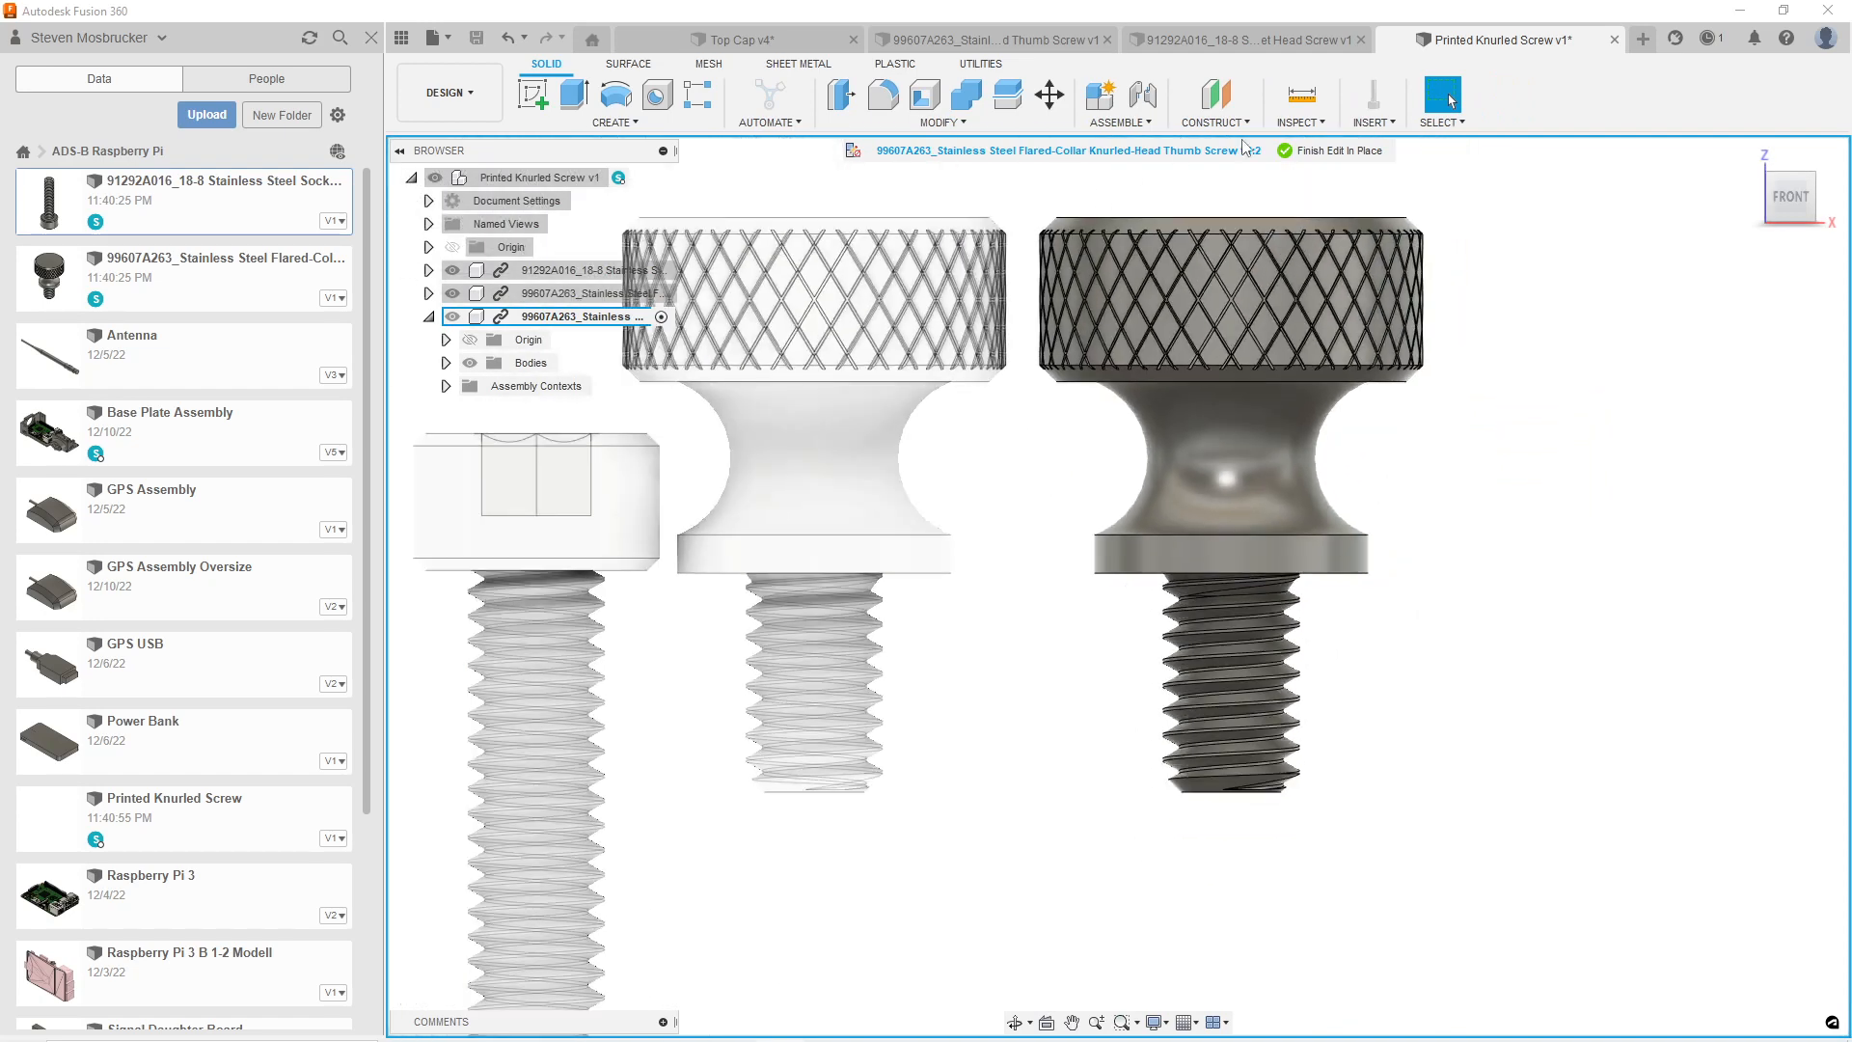
# Measure the outer diameter of the 91292A016 socket head screw's cylindrical head.
pyautogui.press('i')
pyautogui.click(615, 503)
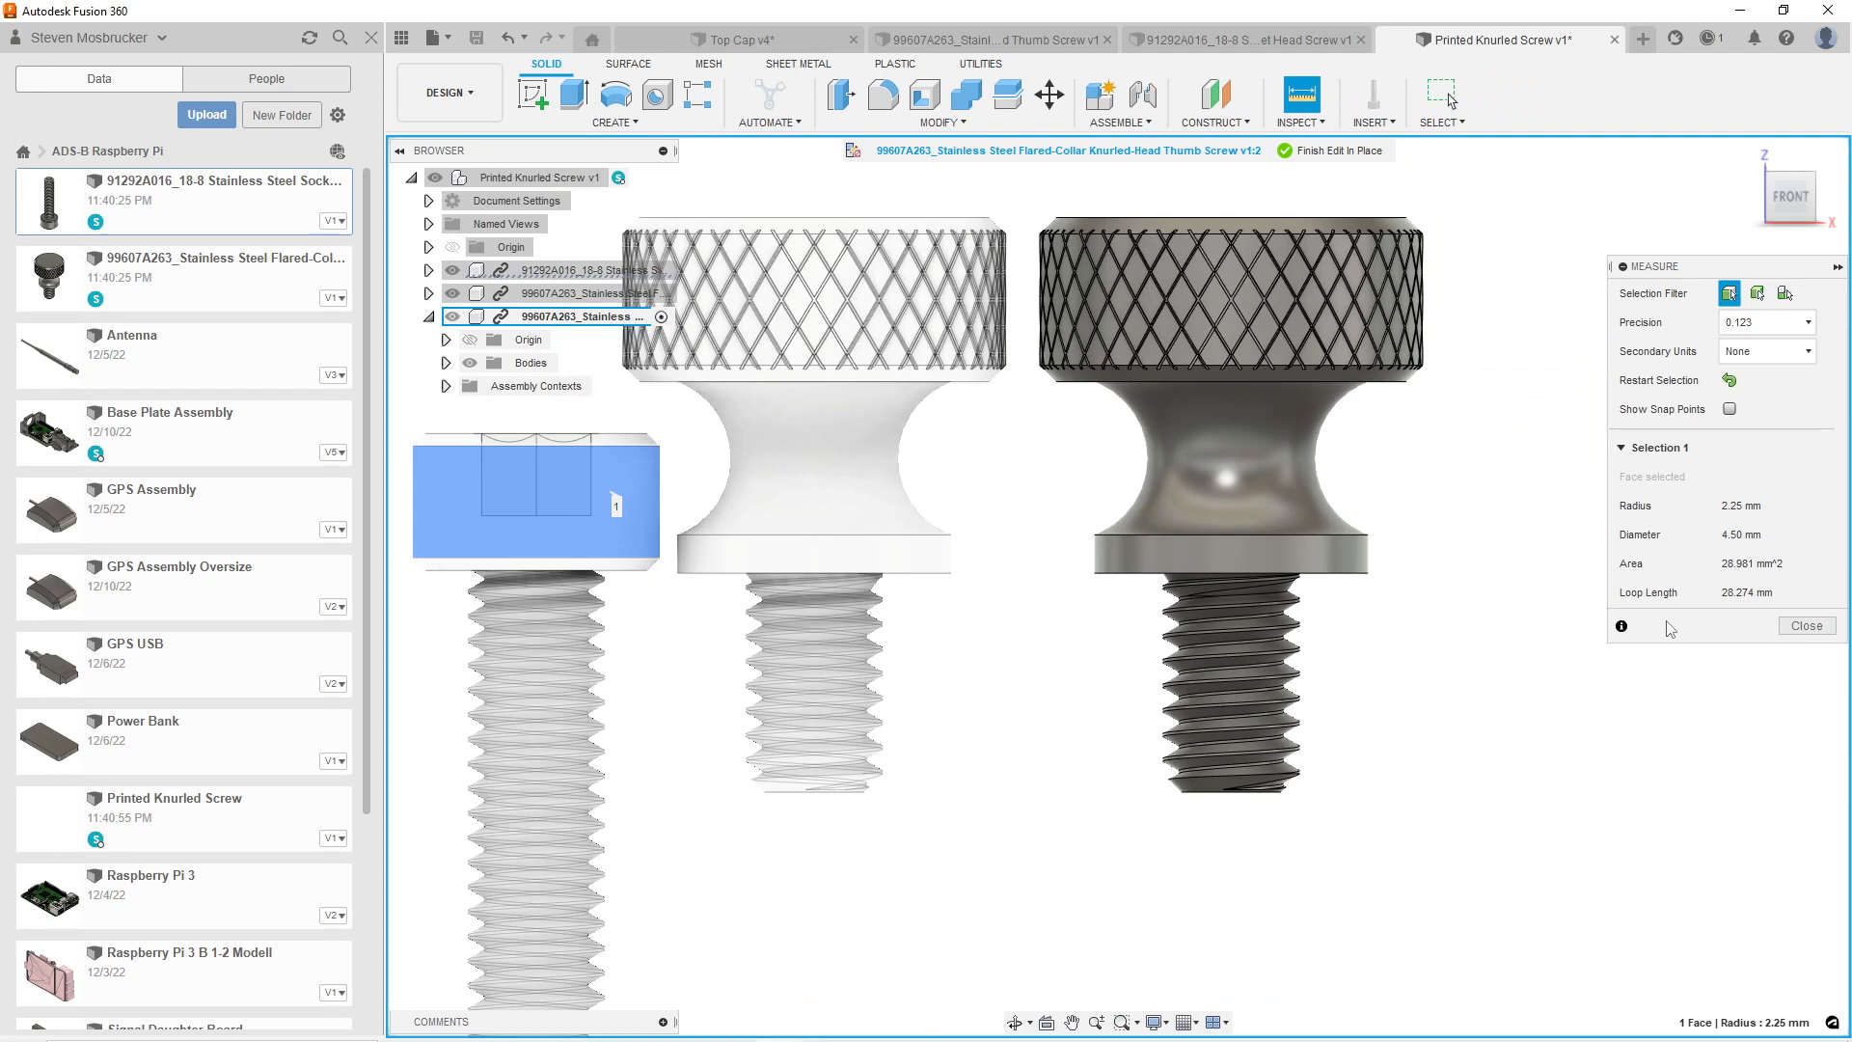
pyautogui.click(1806, 626)
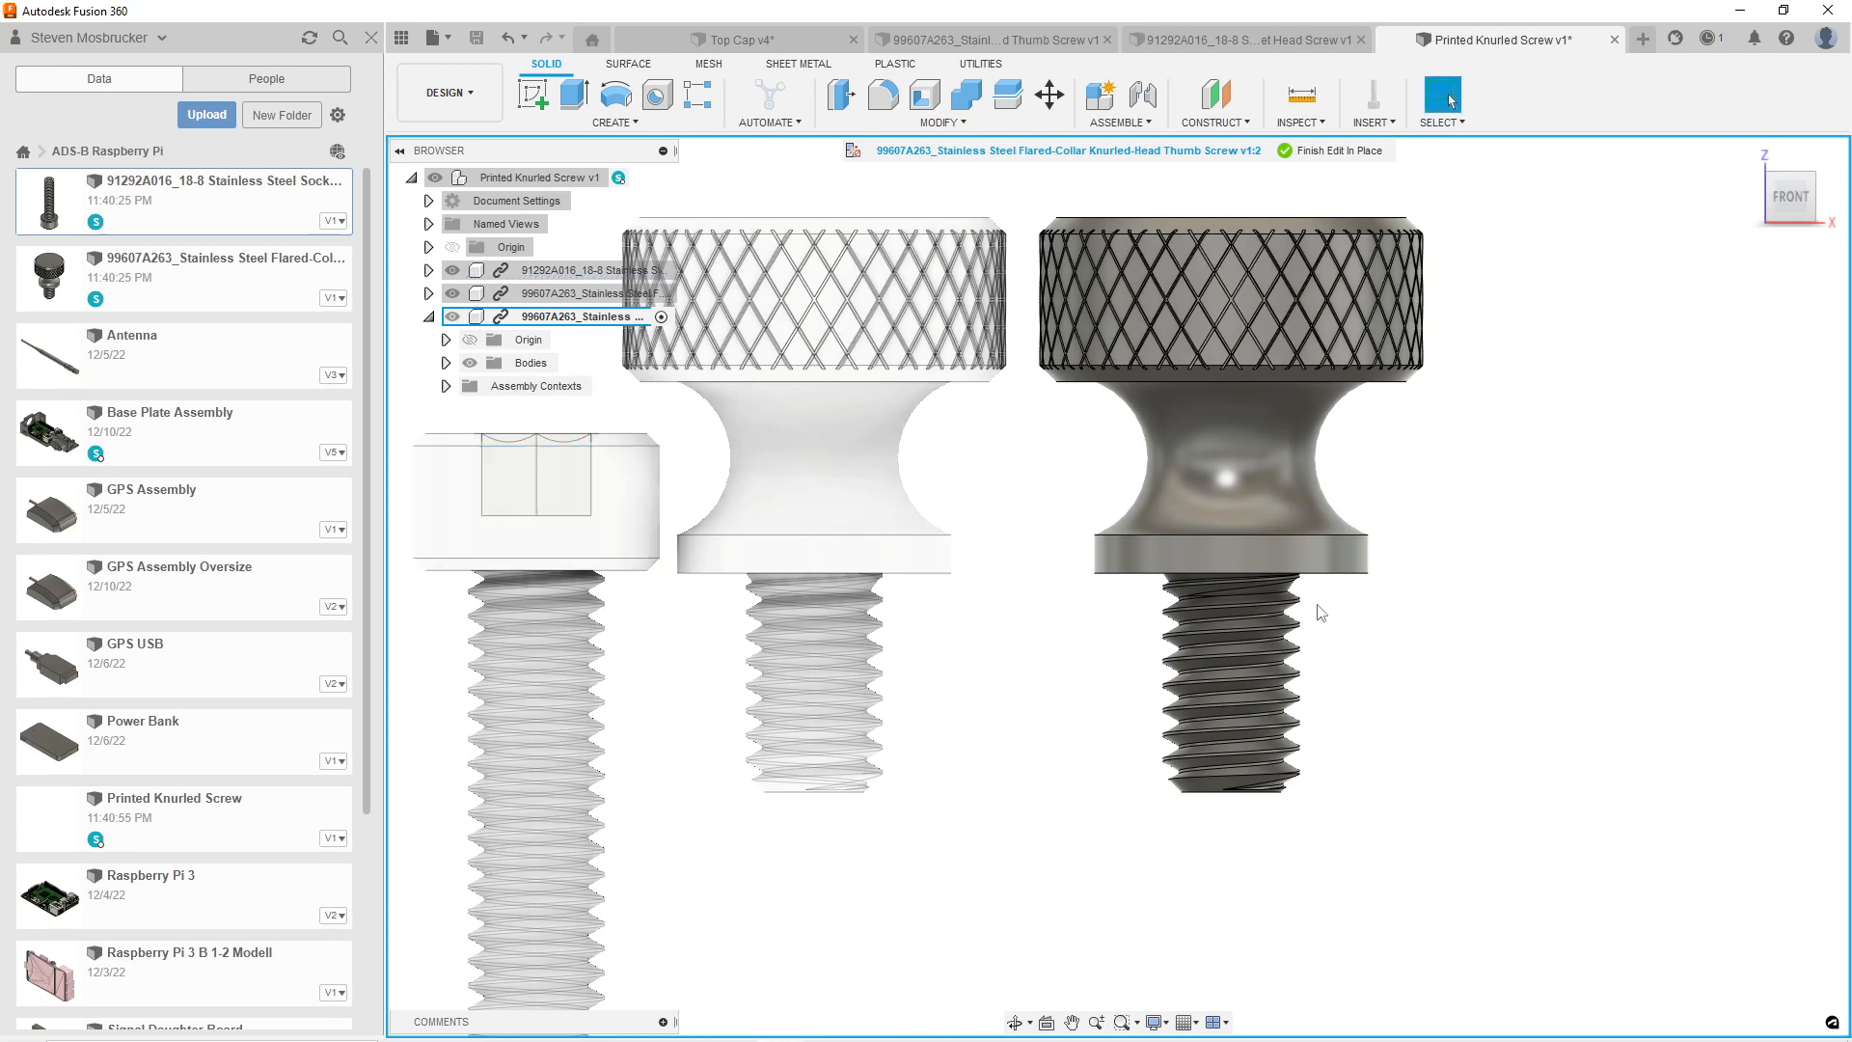
# Start a sketch on the plane at the collar's underside and draw a 4.5 mm diameter circle centred on the screw axis.
pyautogui.scroll(2, 1162, 553)
pyautogui.click(534, 95)
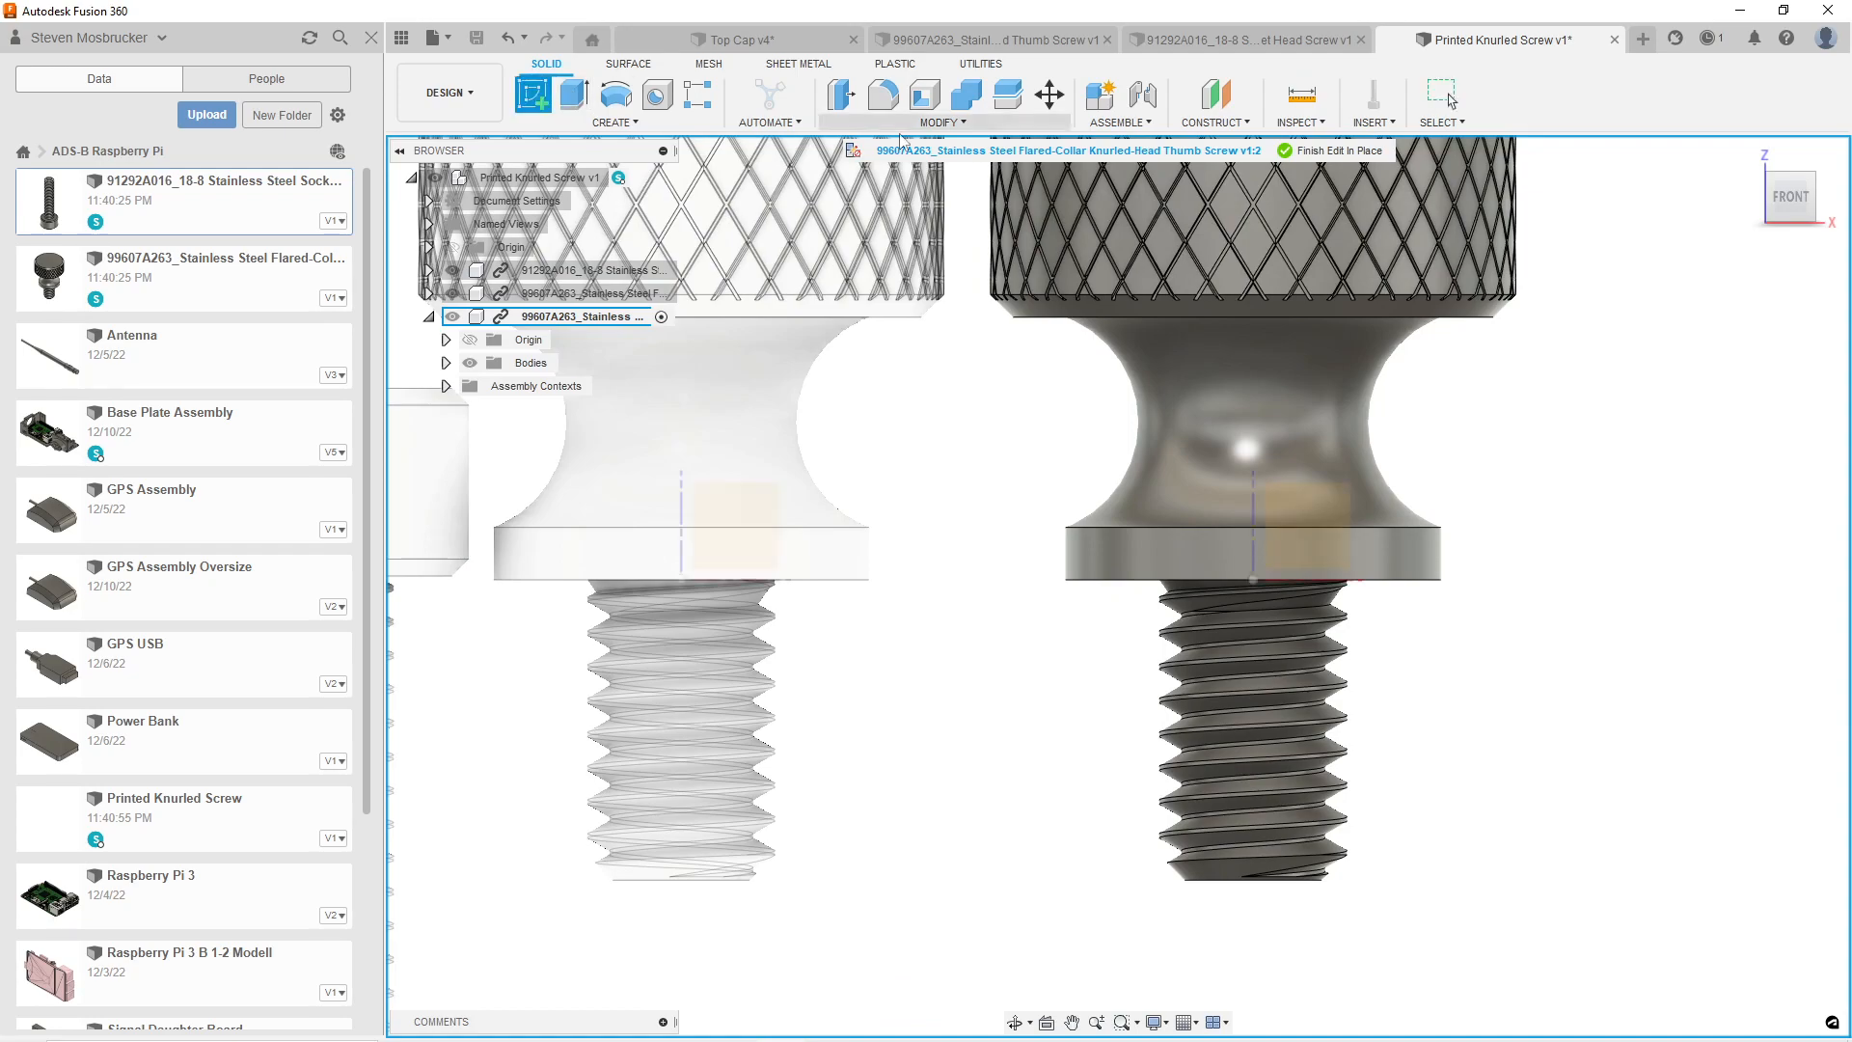
pyautogui.click(1815, 223)
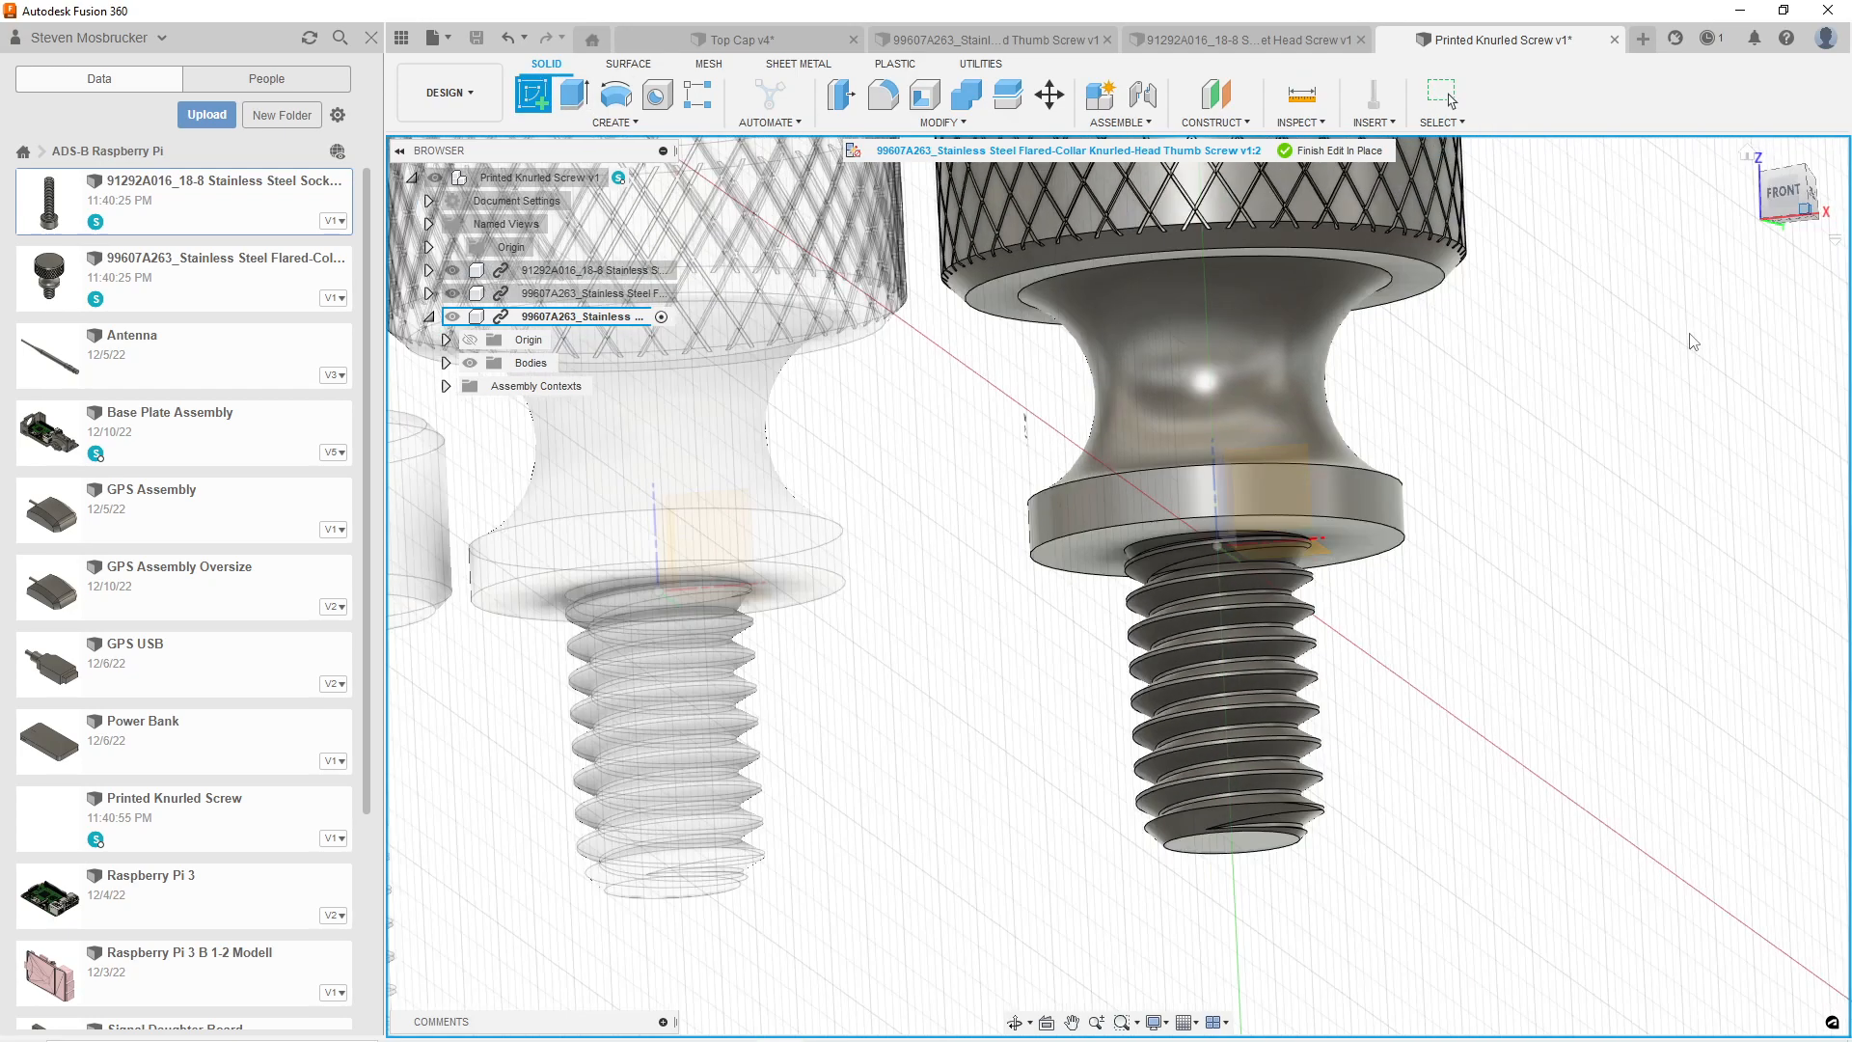
pyautogui.click(1304, 454)
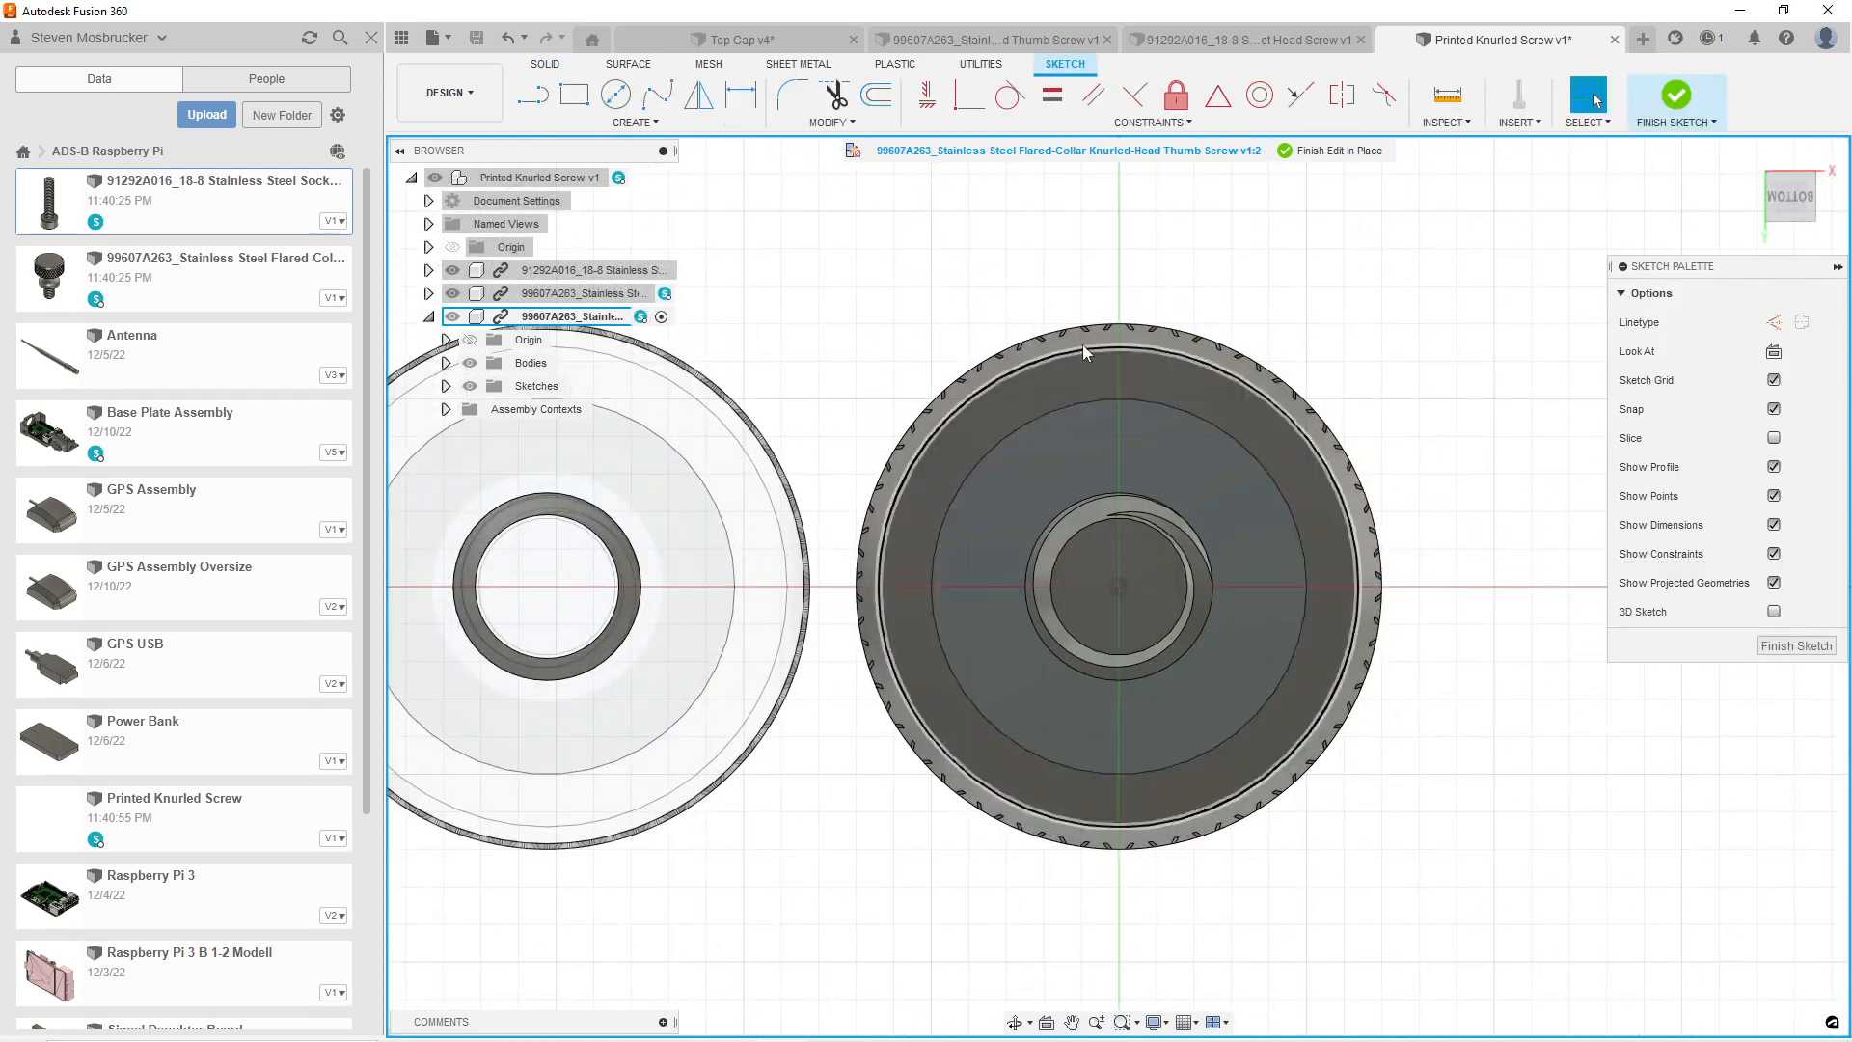
pyautogui.click(629, 101)
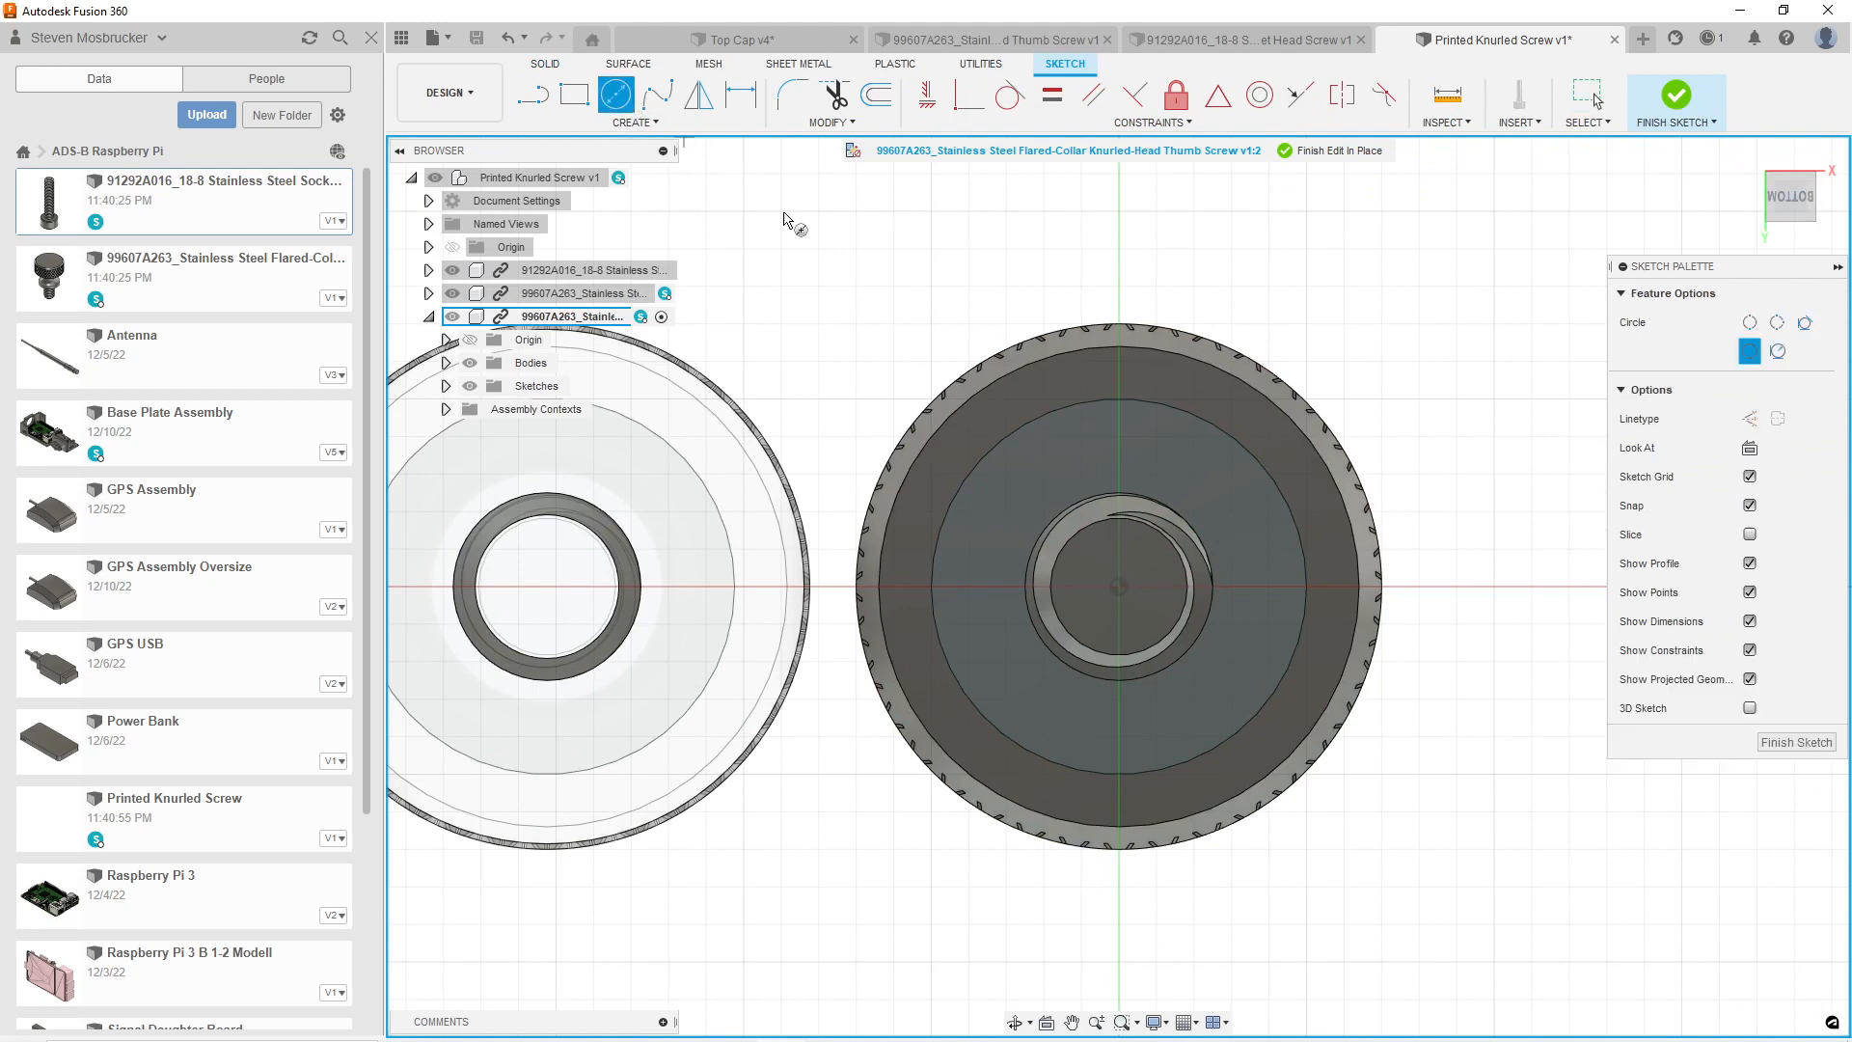
pyautogui.click(1120, 586)
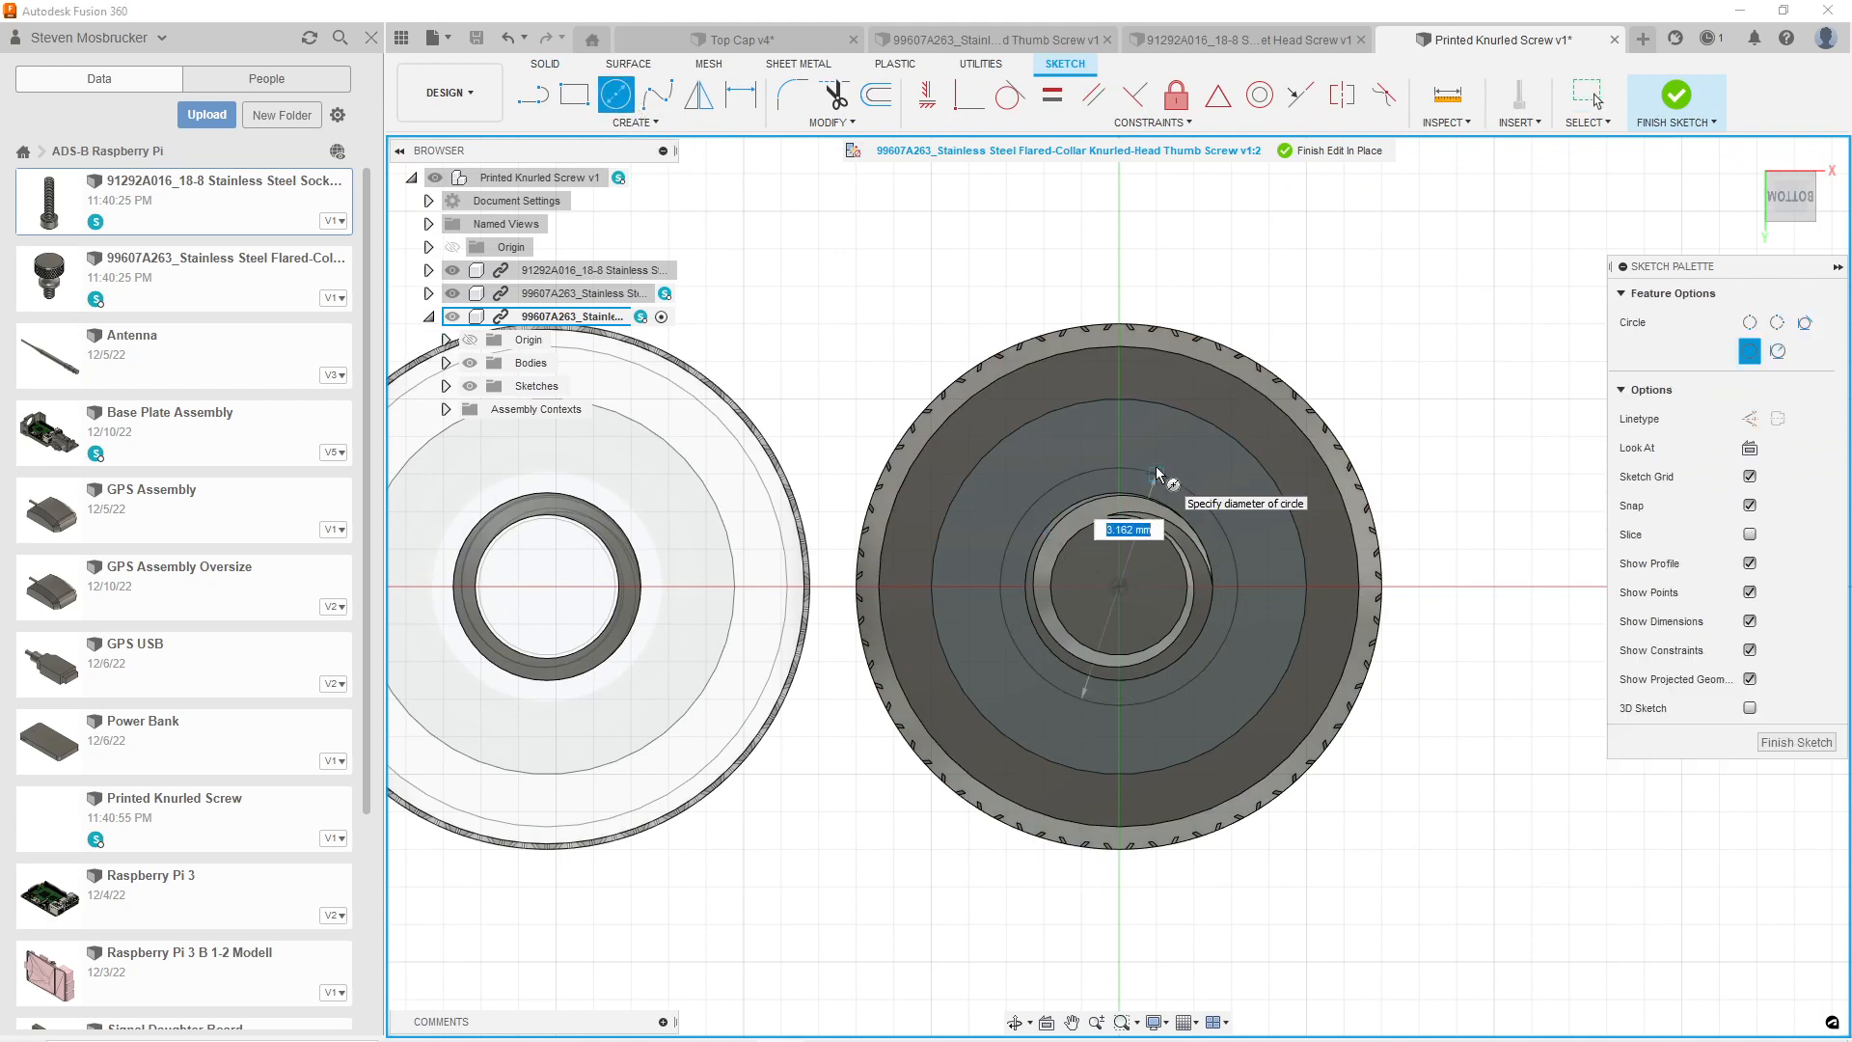
pyautogui.write('4.5')
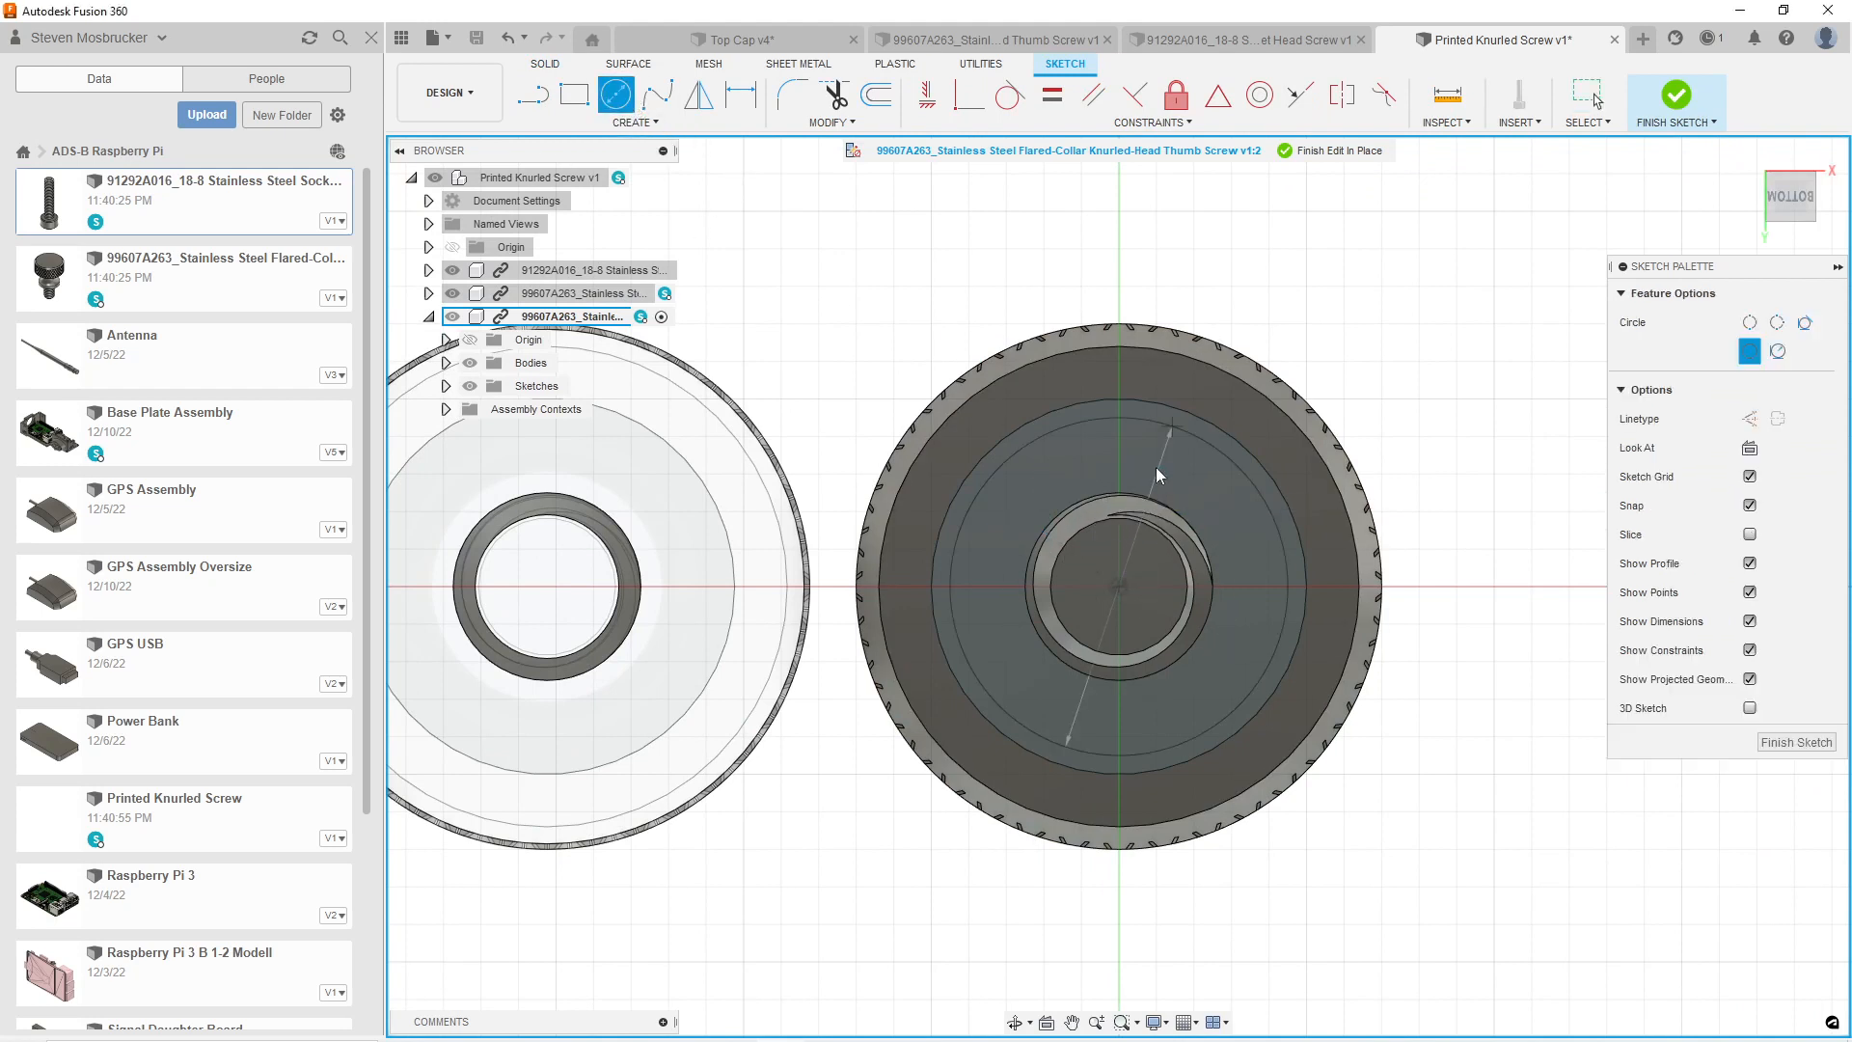
pyautogui.press('Return')
pyautogui.press('Escape')
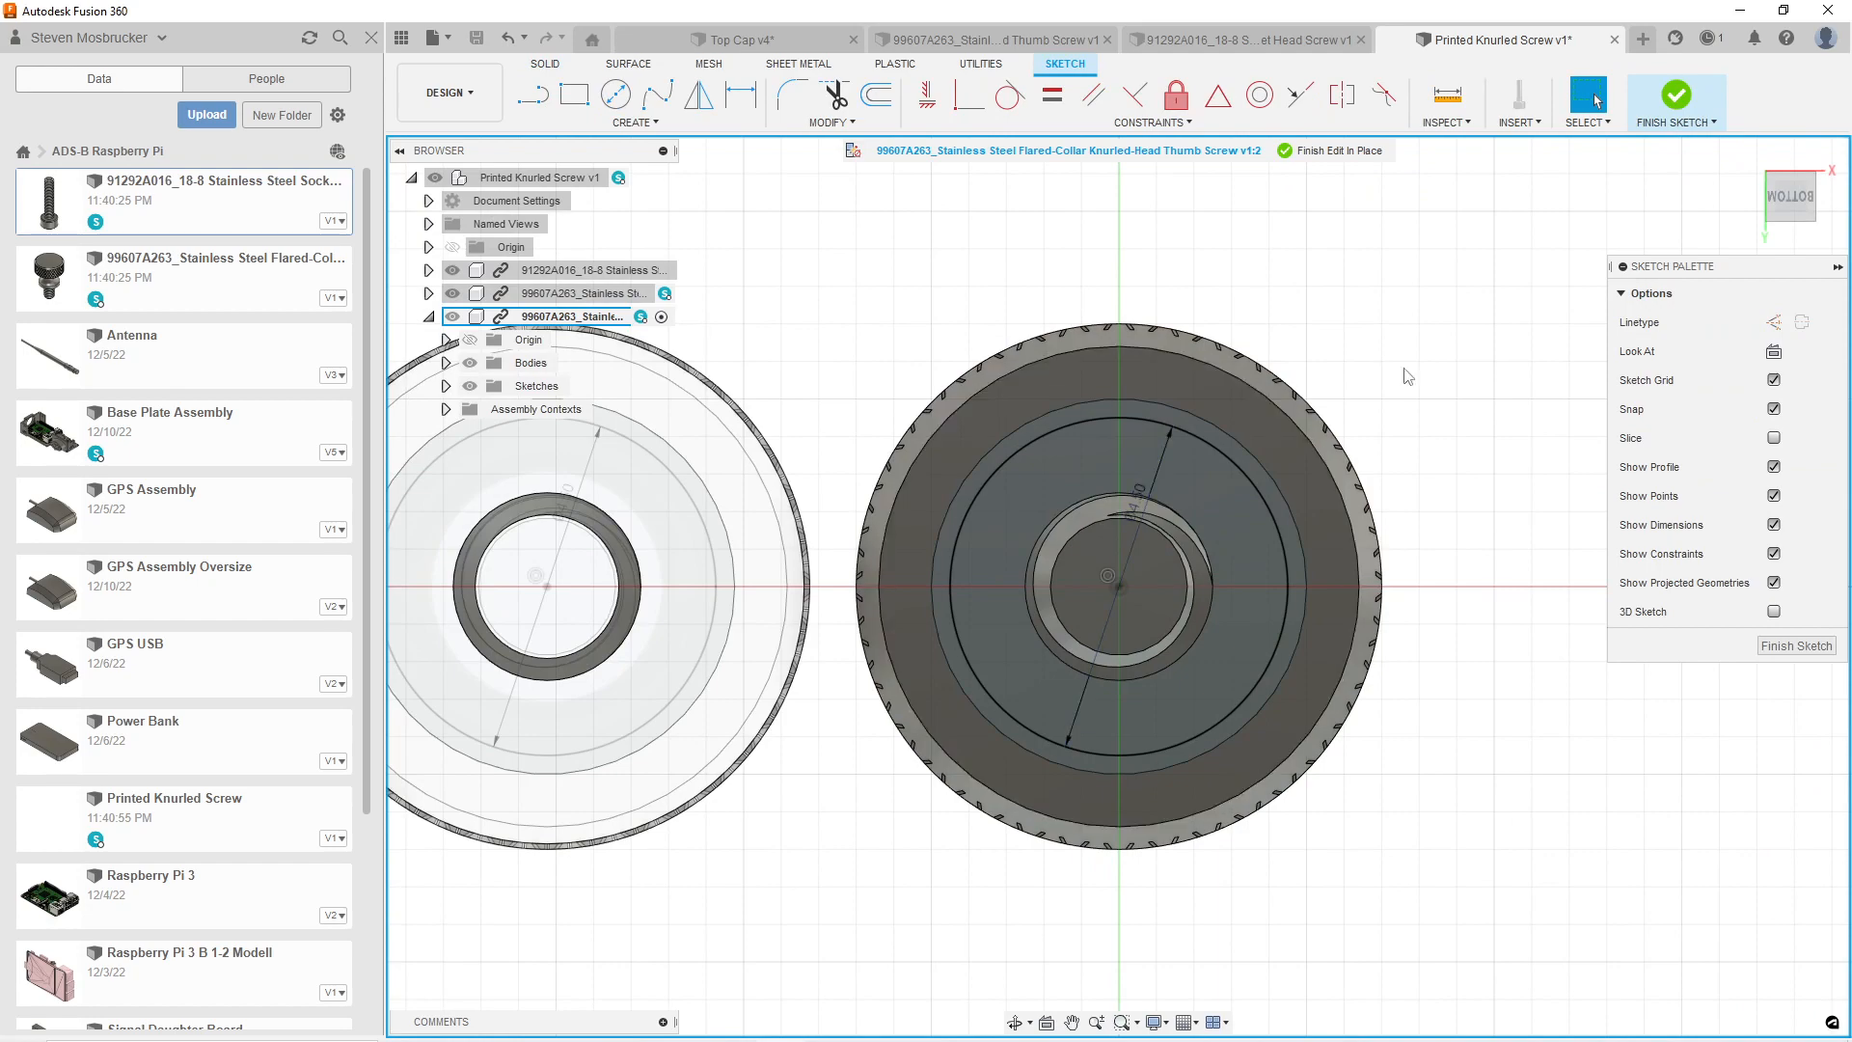
pyautogui.click(1772, 189)
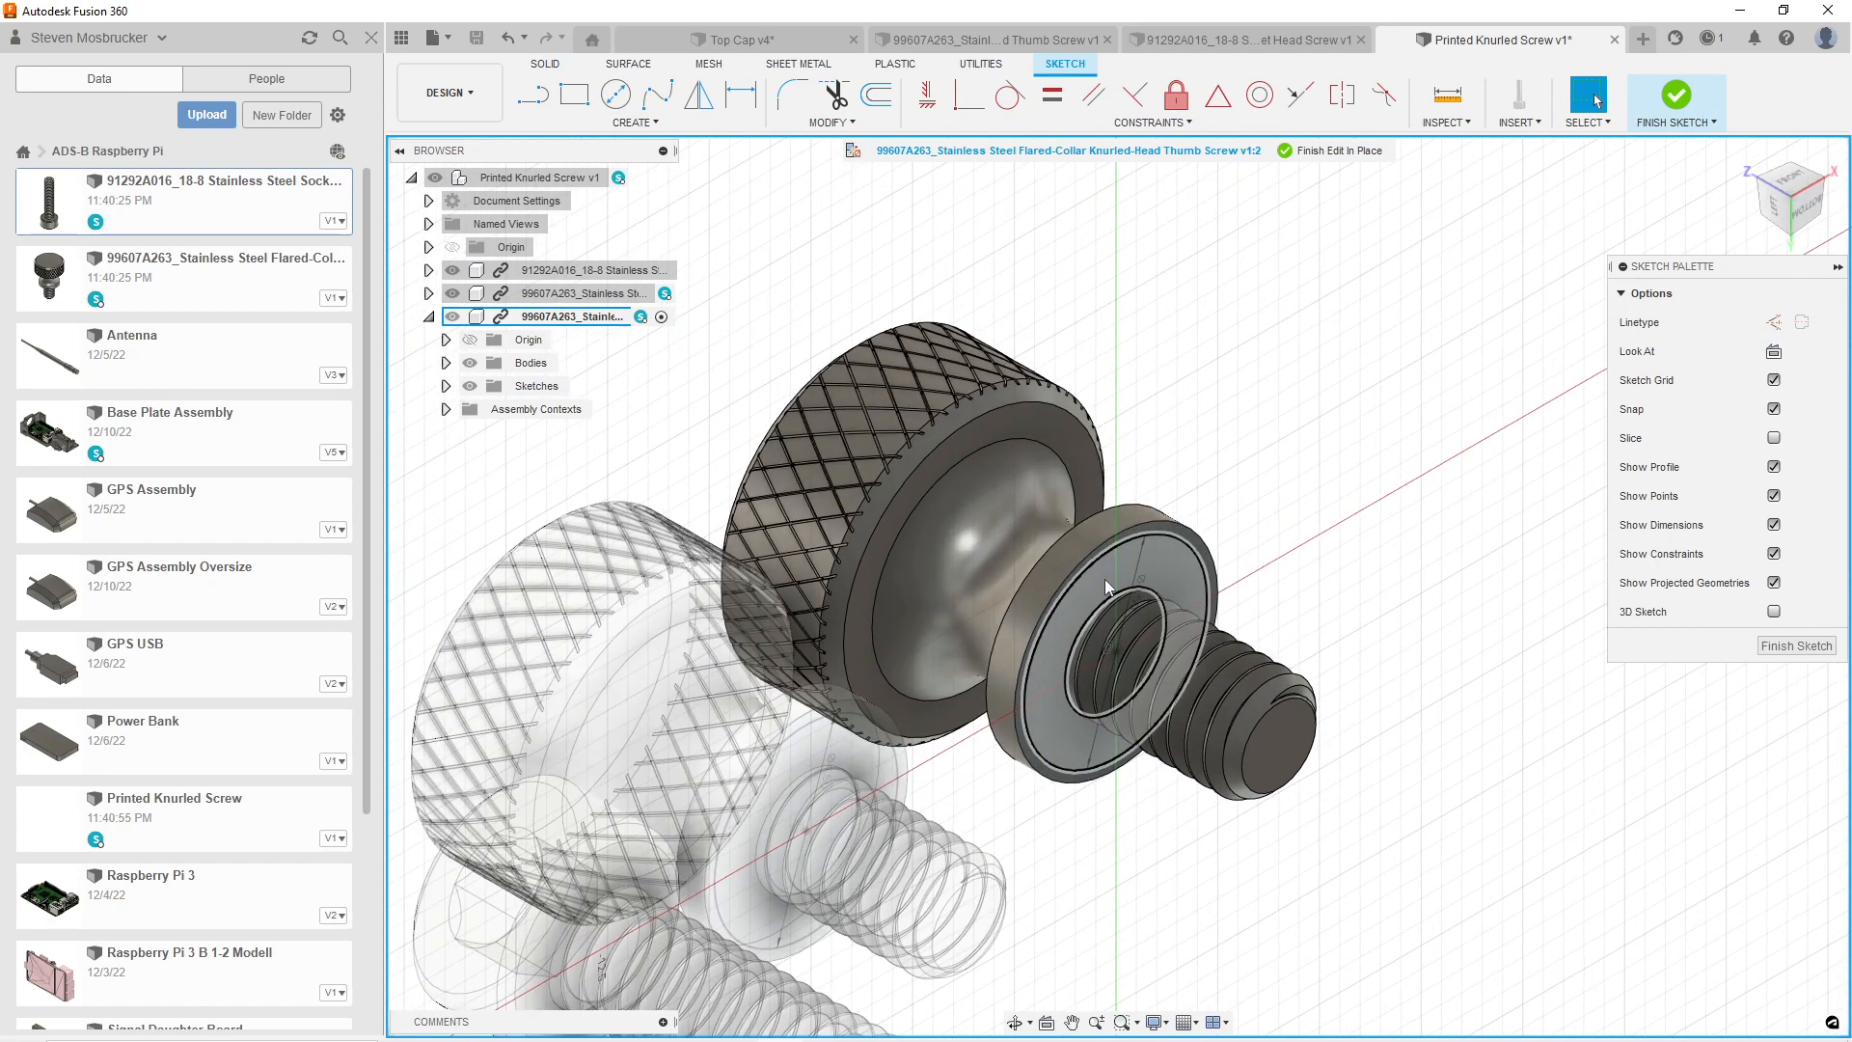
pyautogui.scroll(3, 1103, 579)
pyautogui.press('o')
pyautogui.click(1167, 515)
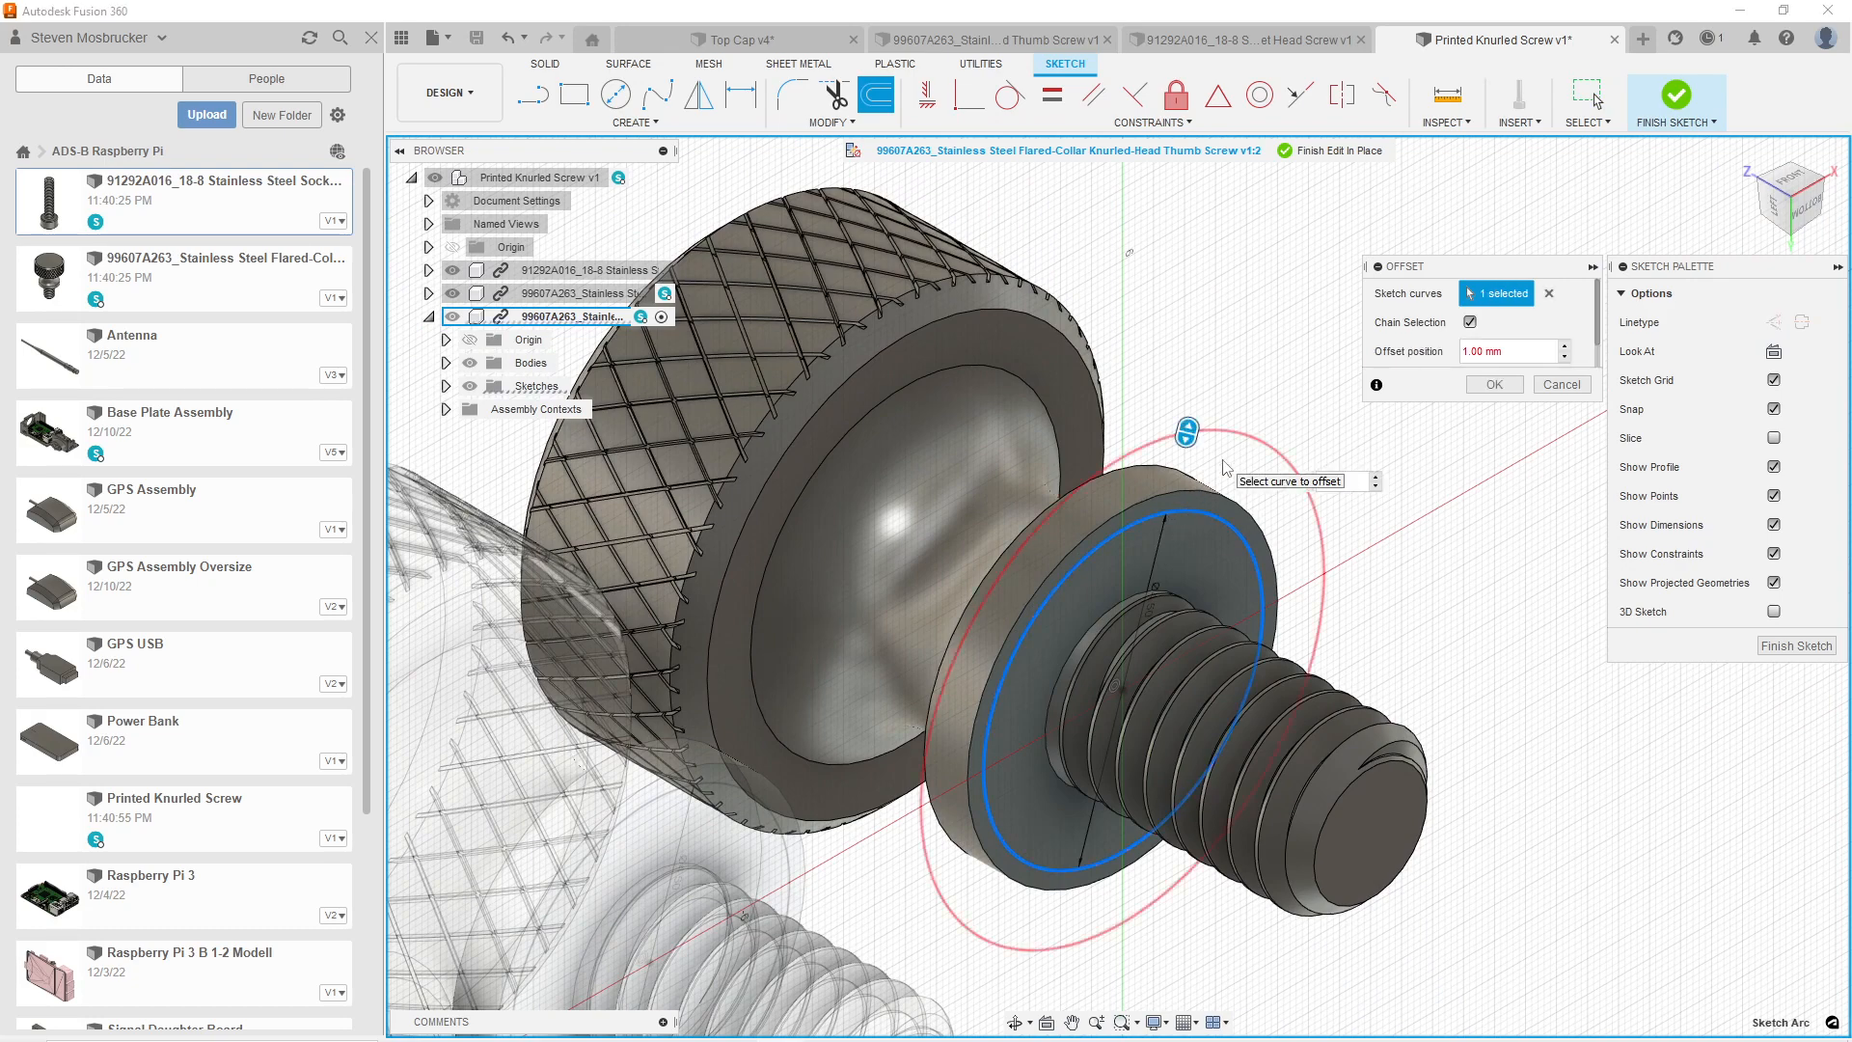
pyautogui.write('.125')
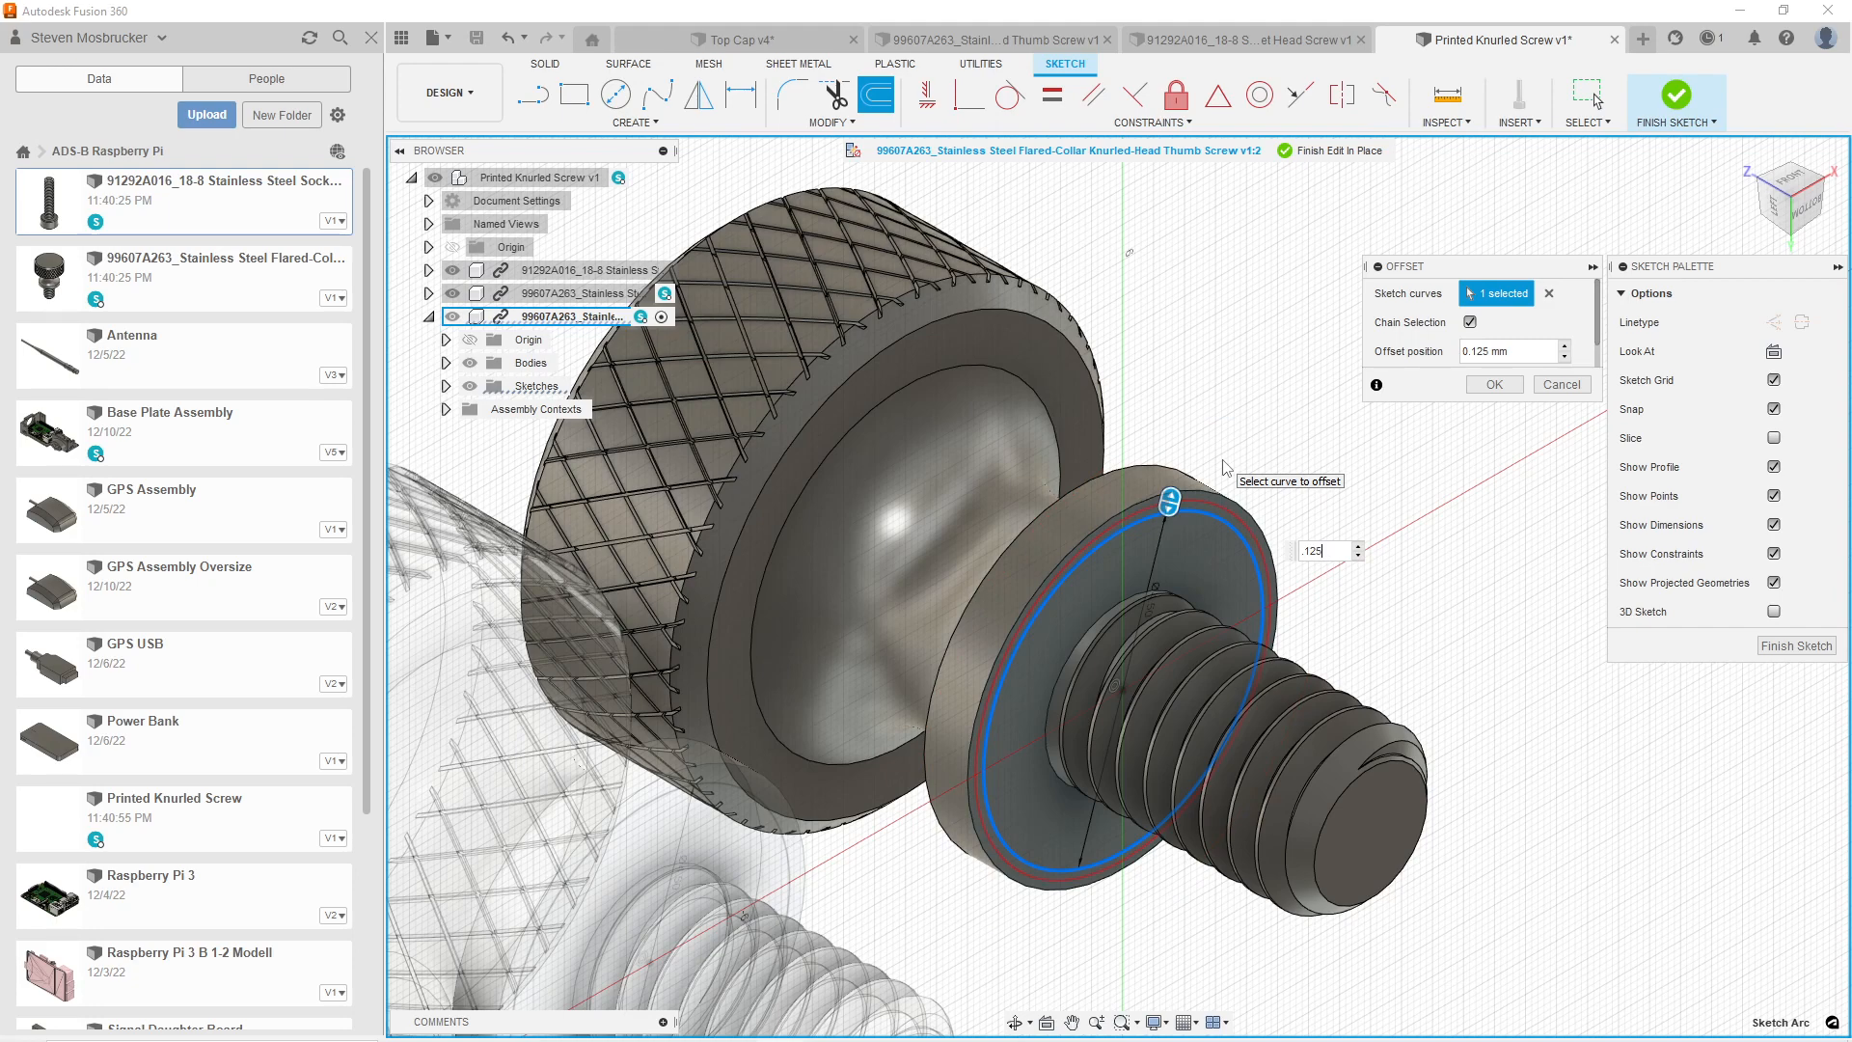
pyautogui.write('in')
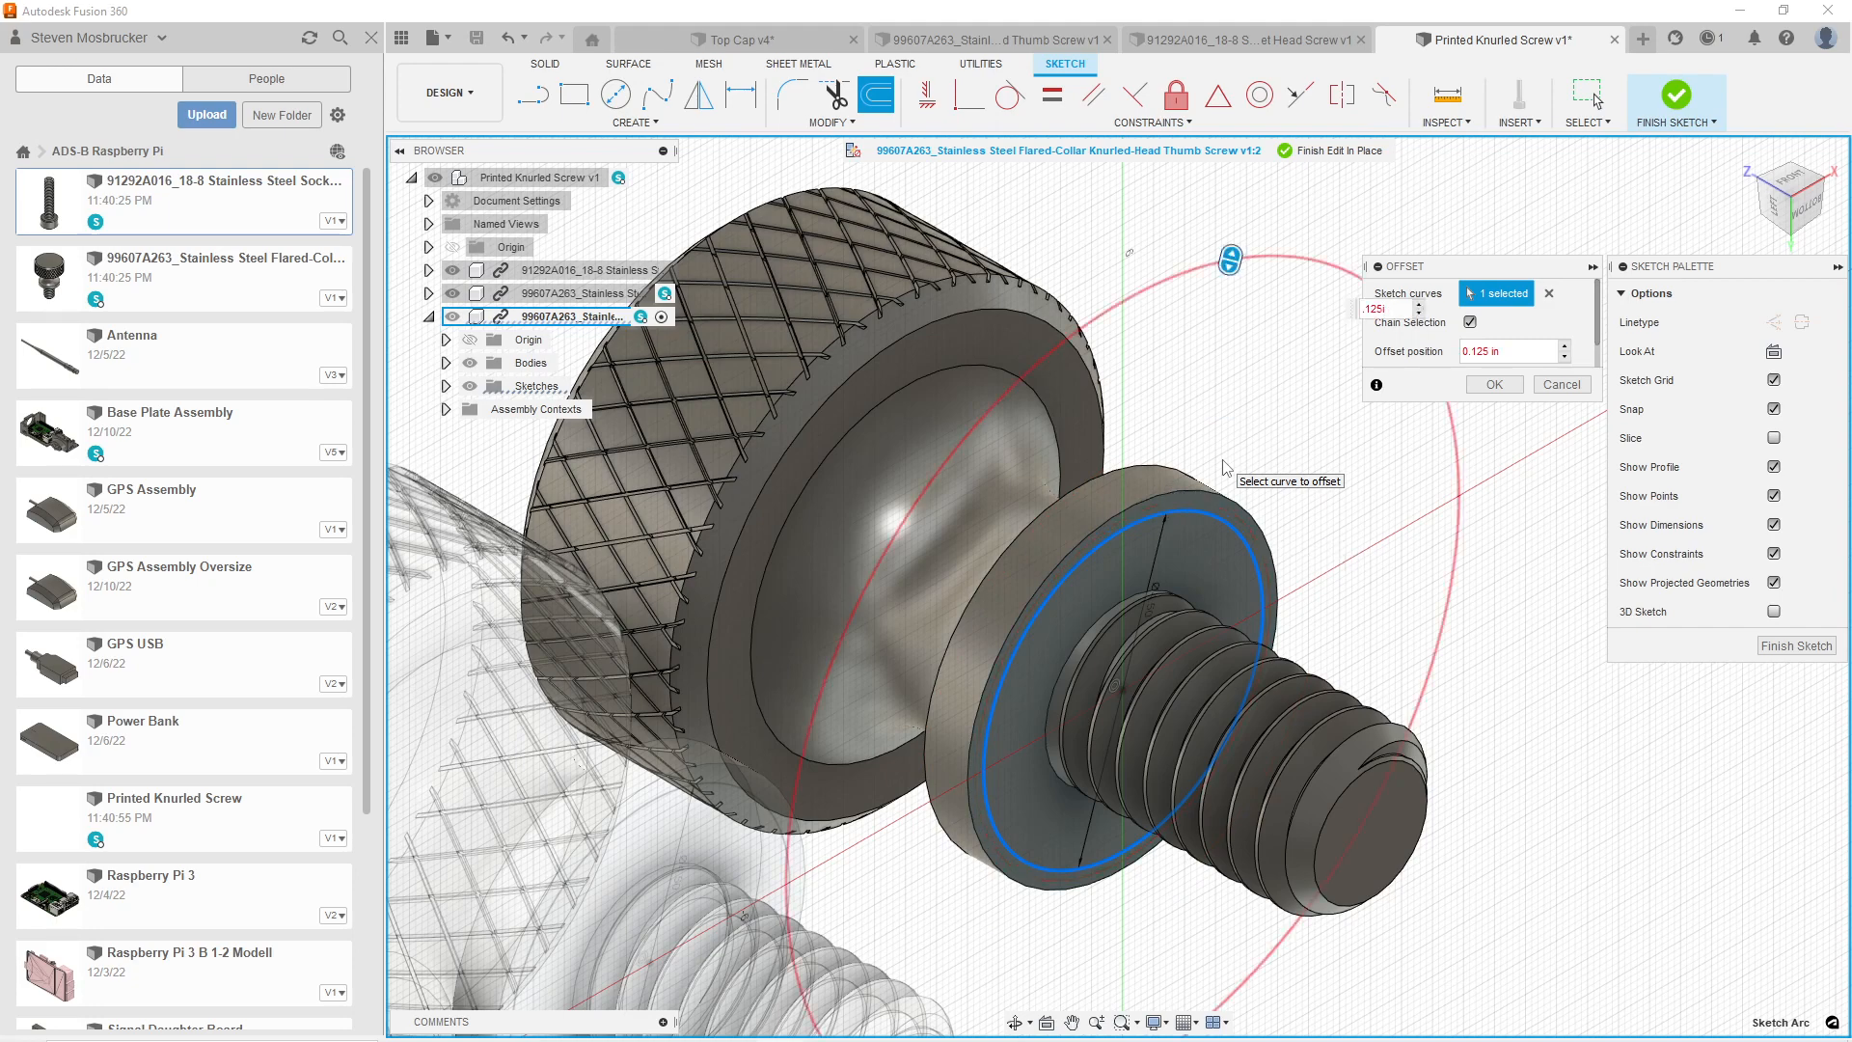
pyautogui.scroll(5, 859, 337)
pyautogui.scroll(-3, 827, 390)
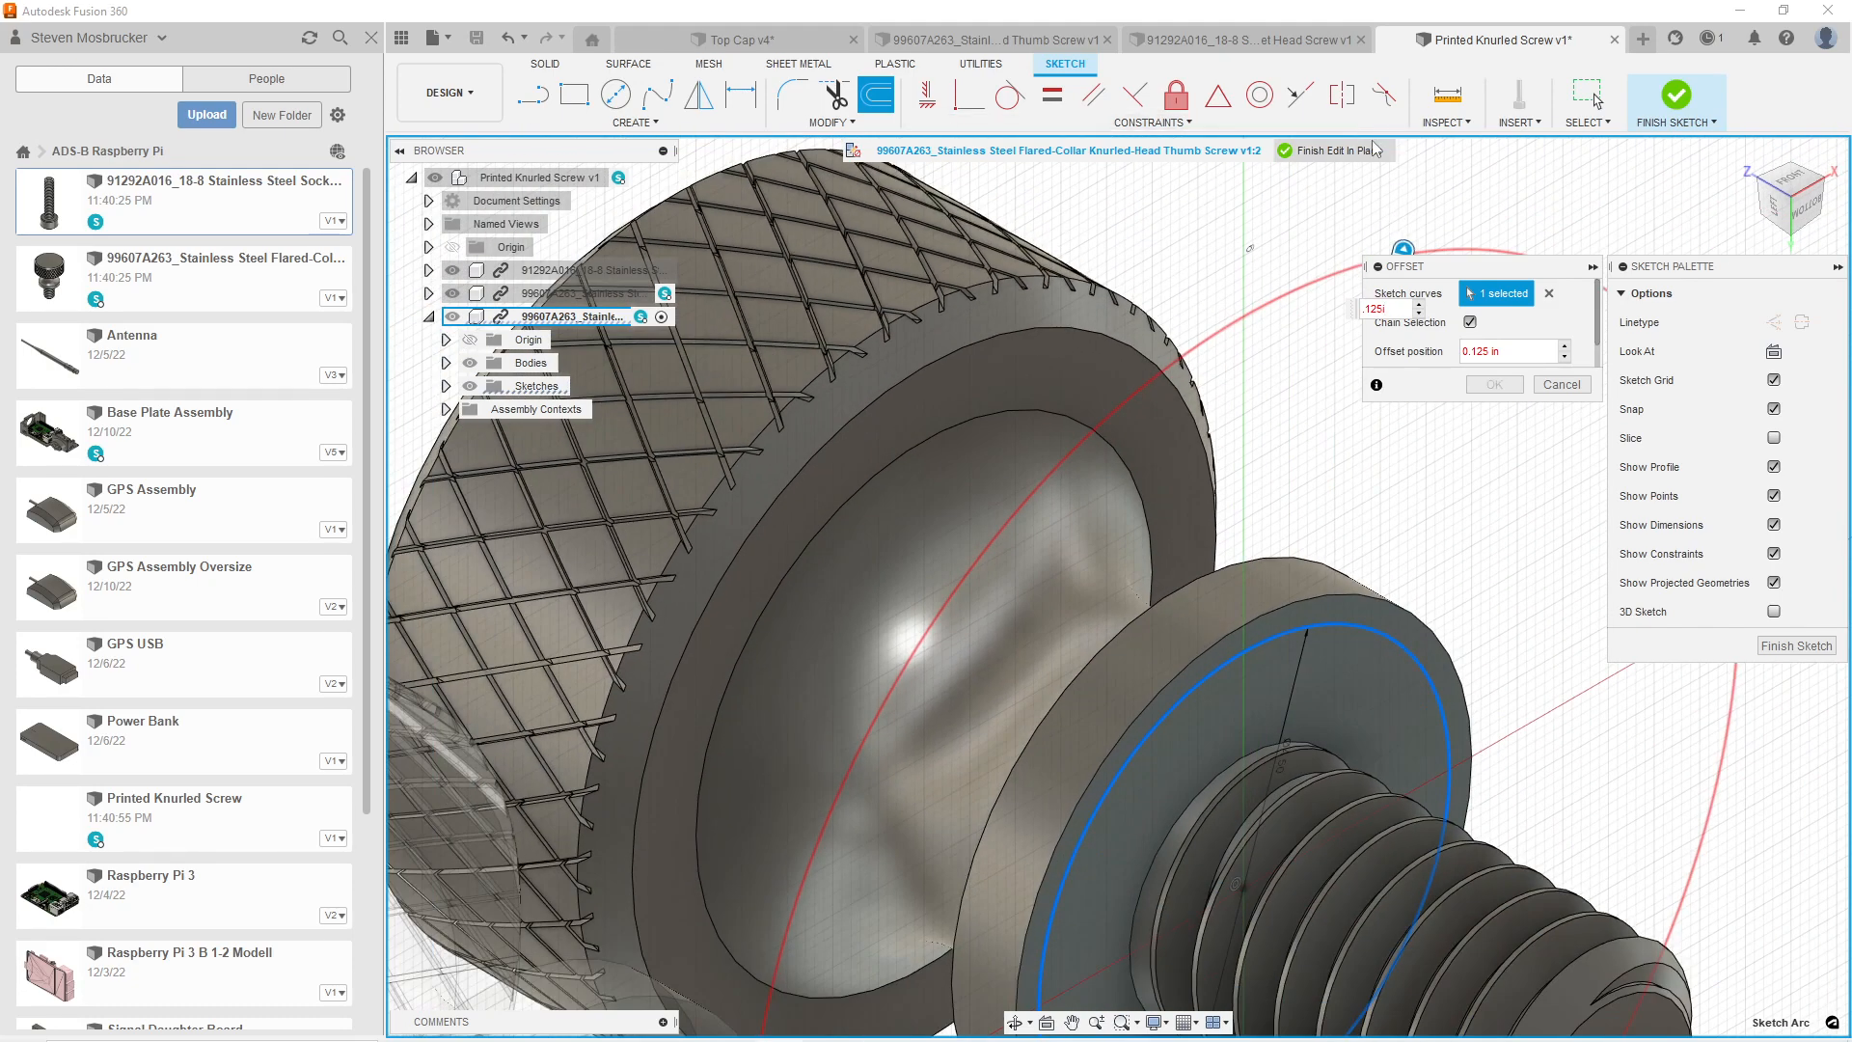
pyautogui.press('Return')
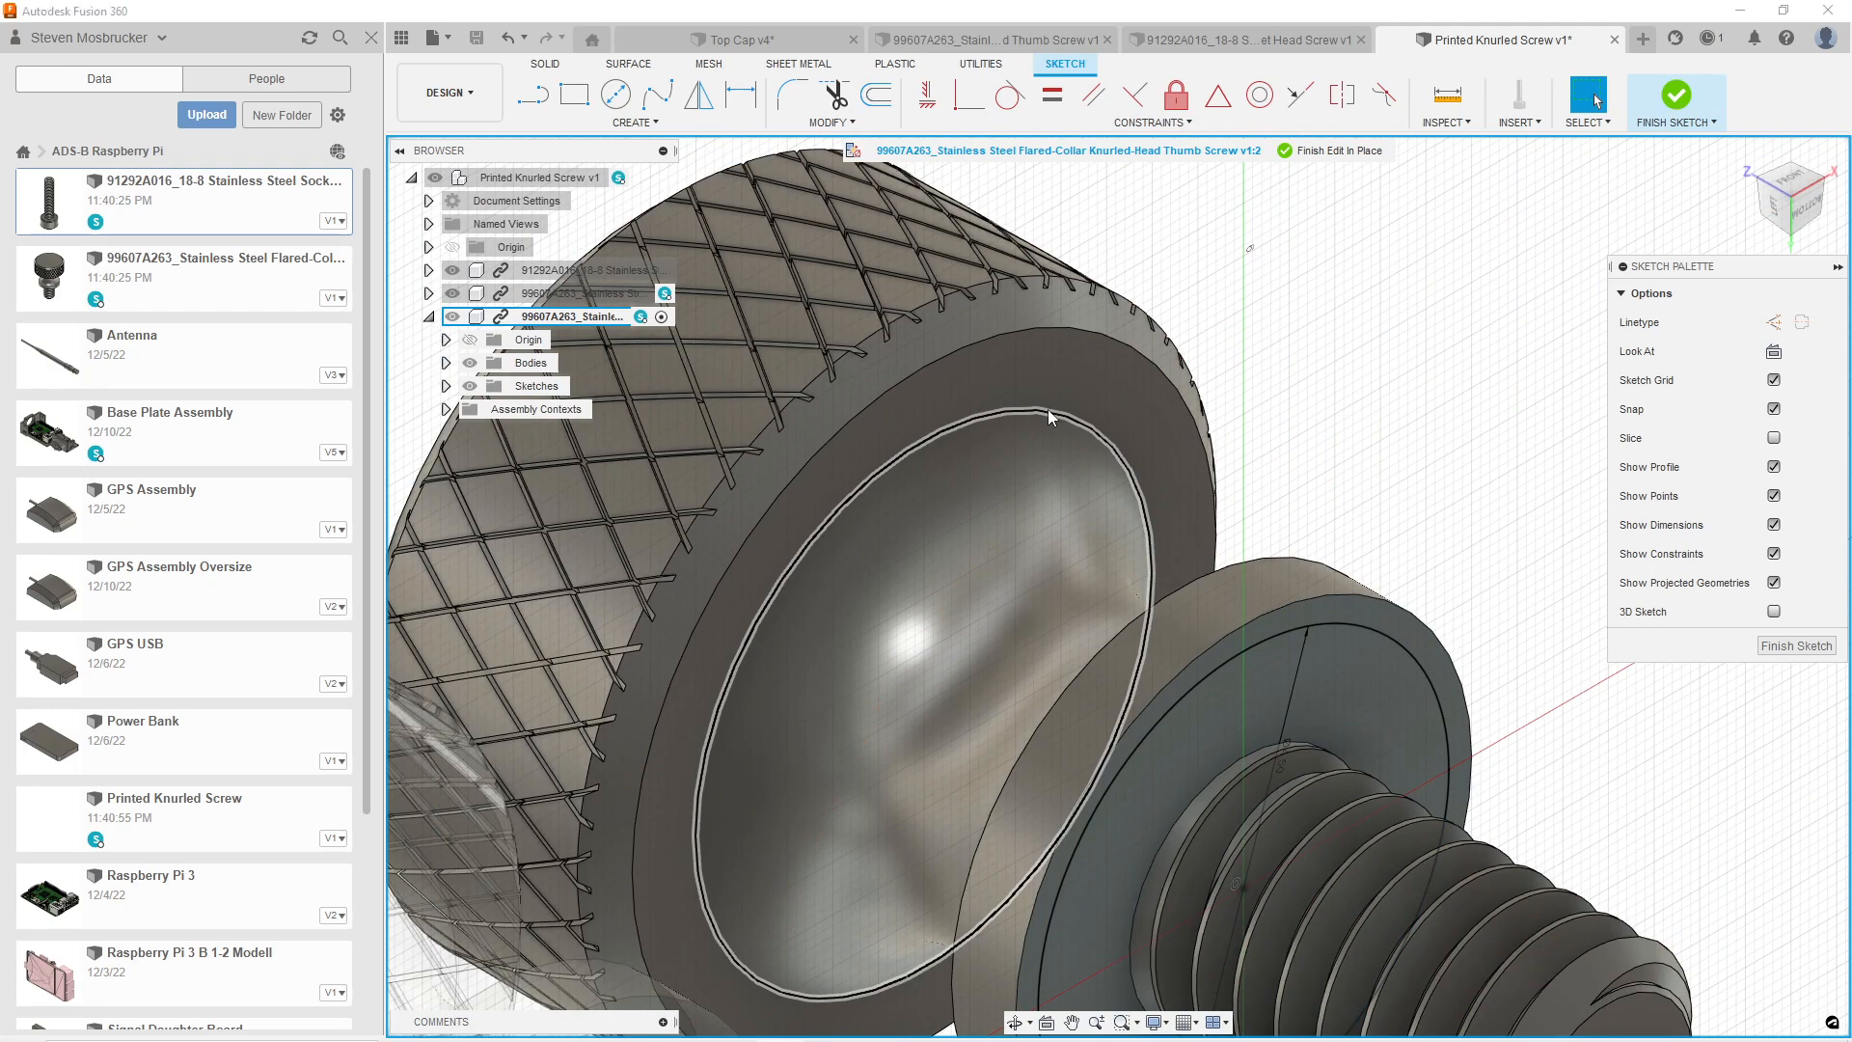
# Project the circular inner edge on the underside of the knurled head into the sketch, and finish the sketch.
pyautogui.press('p')
pyautogui.click(1047, 409)
pyautogui.press('Return')
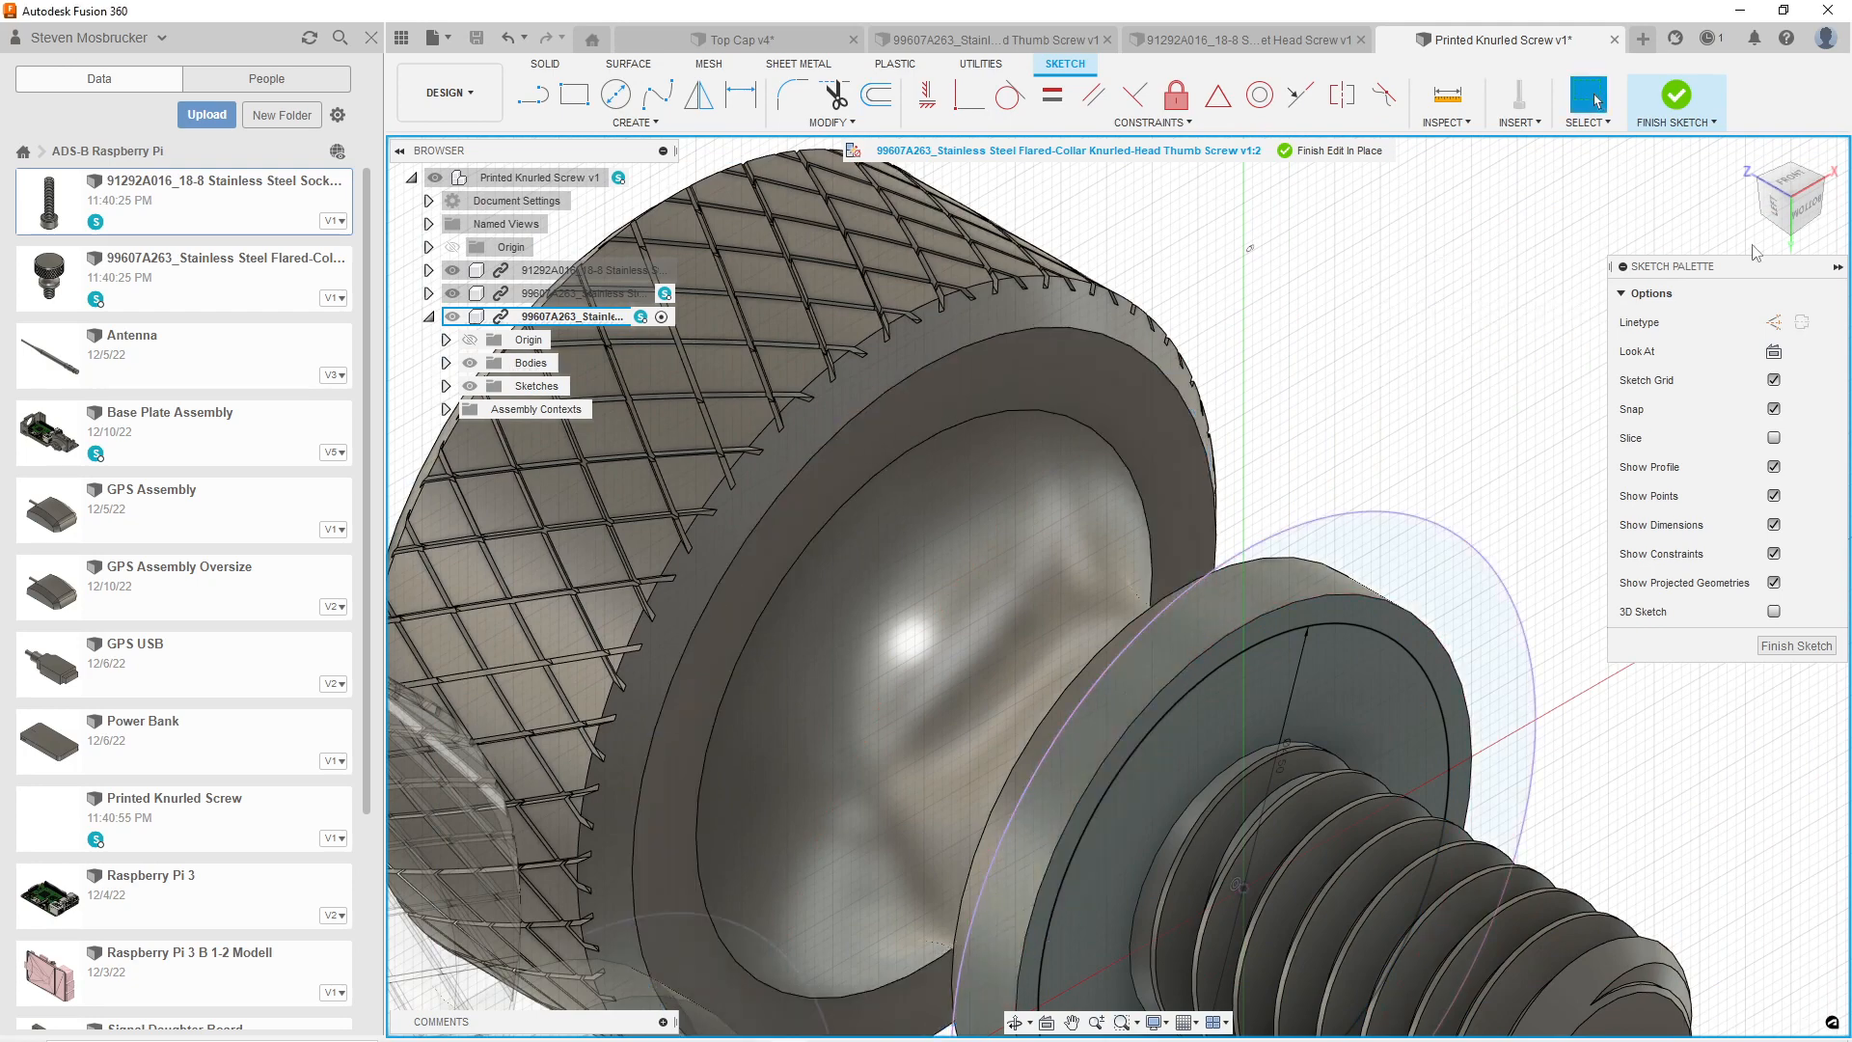
pyautogui.moveTo(1011, 385)
pyautogui.keyDown('shift'); pyautogui.mouseDown(button='middle')
pyautogui.moveTo(1148, 457)
pyautogui.moveTo(1073, 489)
pyautogui.mouseUp(button='middle'); pyautogui.keyUp('shift')
pyautogui.scroll(-2, 1074, 489)
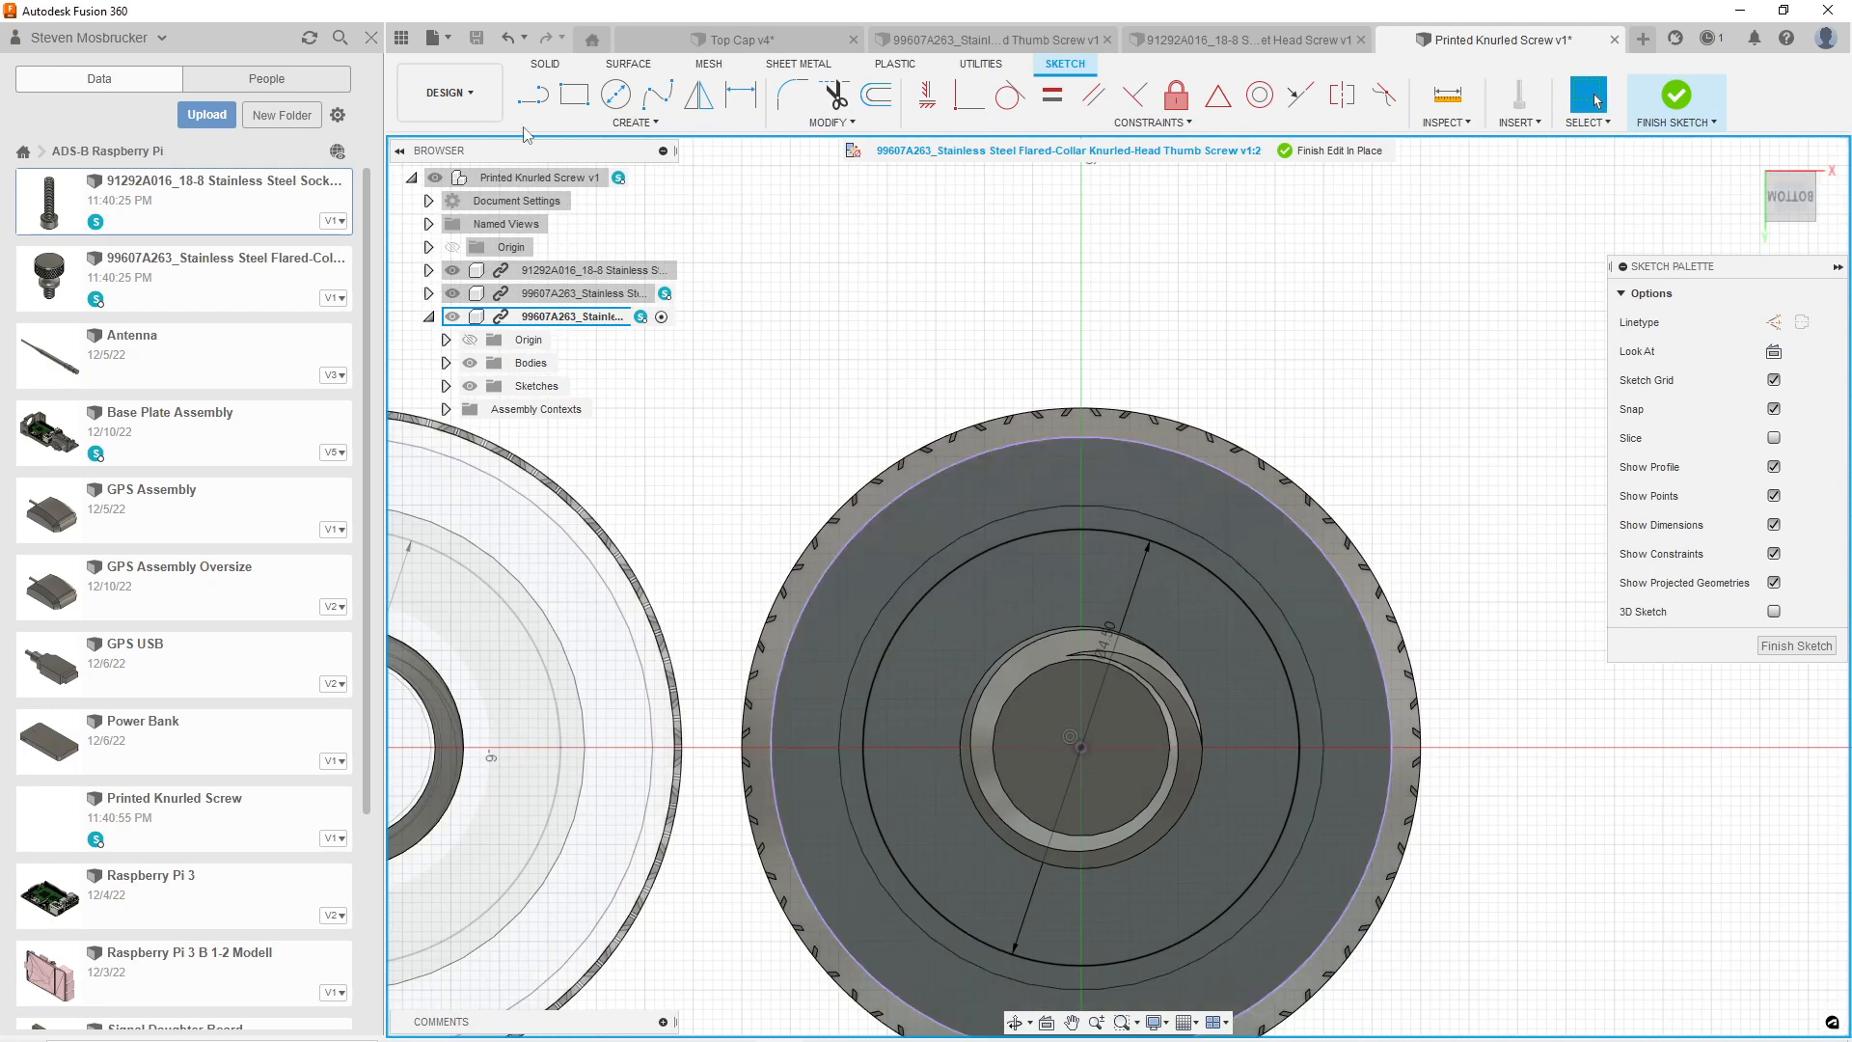
pyautogui.click(1675, 97)
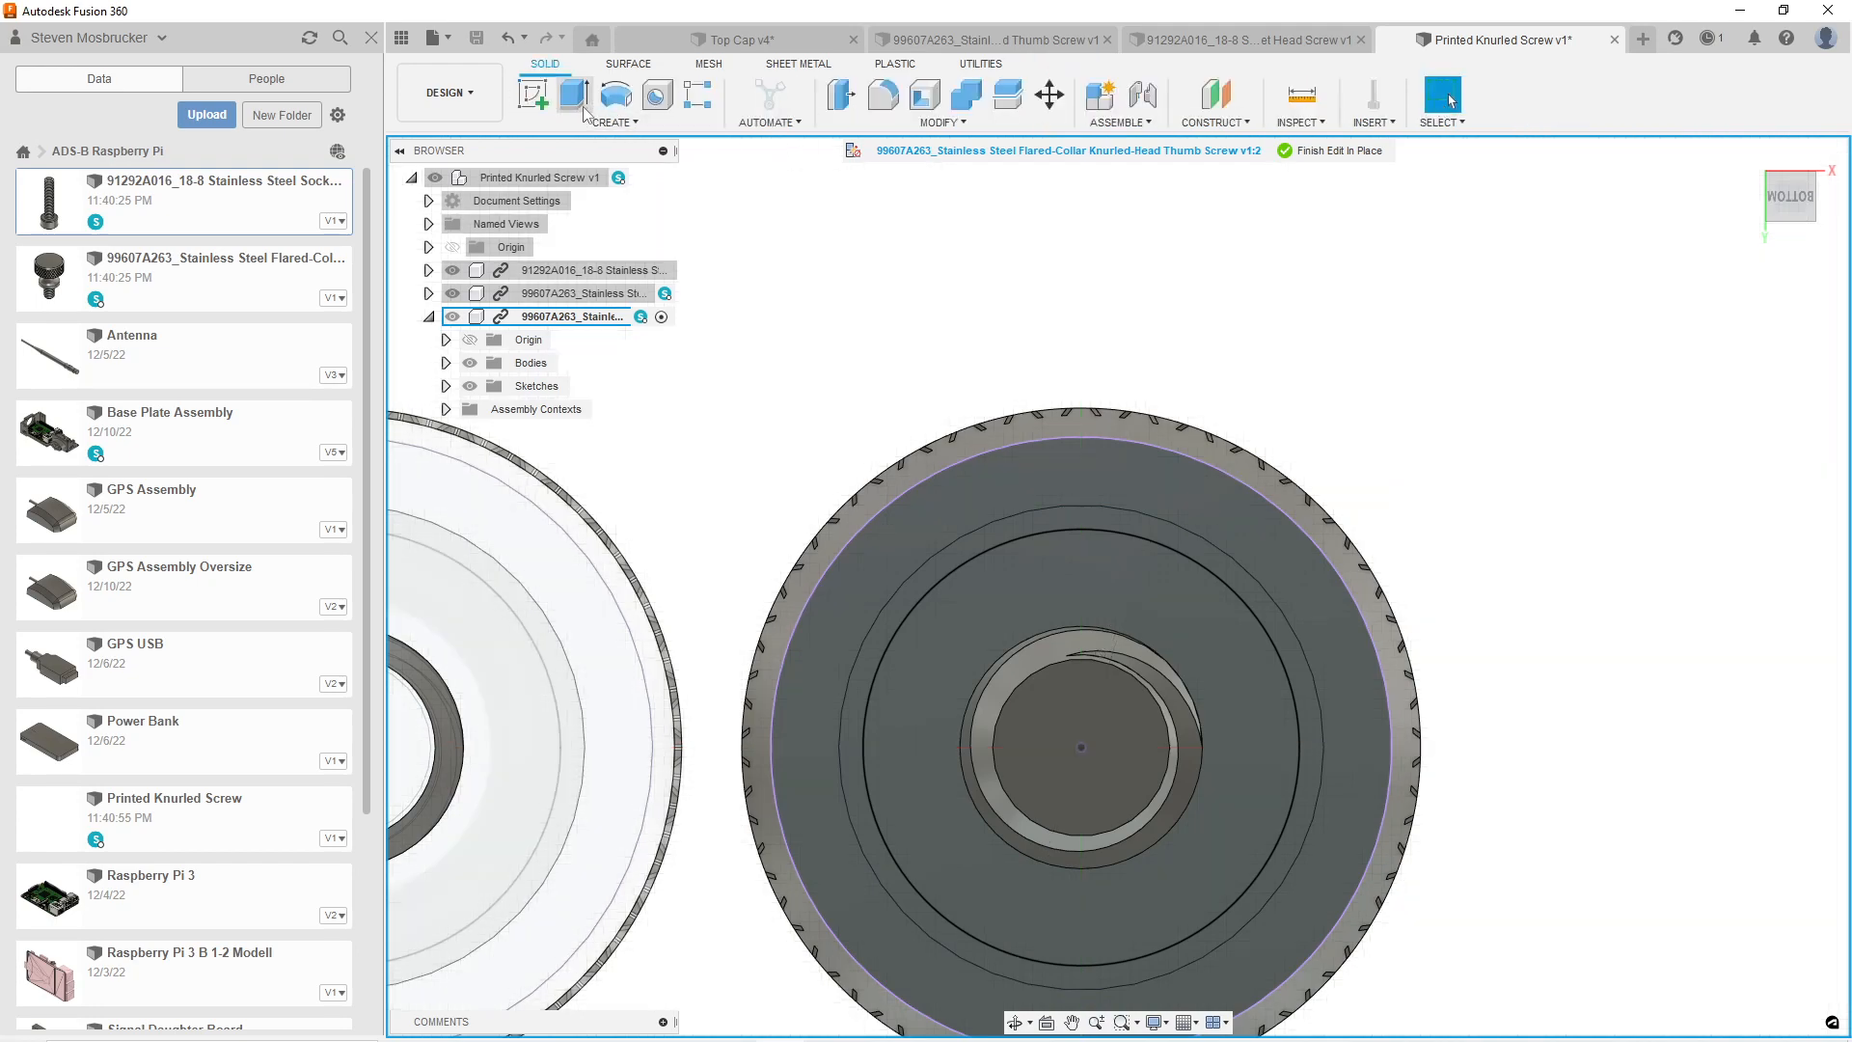
# Extrude the three ring profiles around the threaded shank up to the underside of the knurled head, using Join.
pyautogui.press('e')
pyautogui.click(1792, 189)
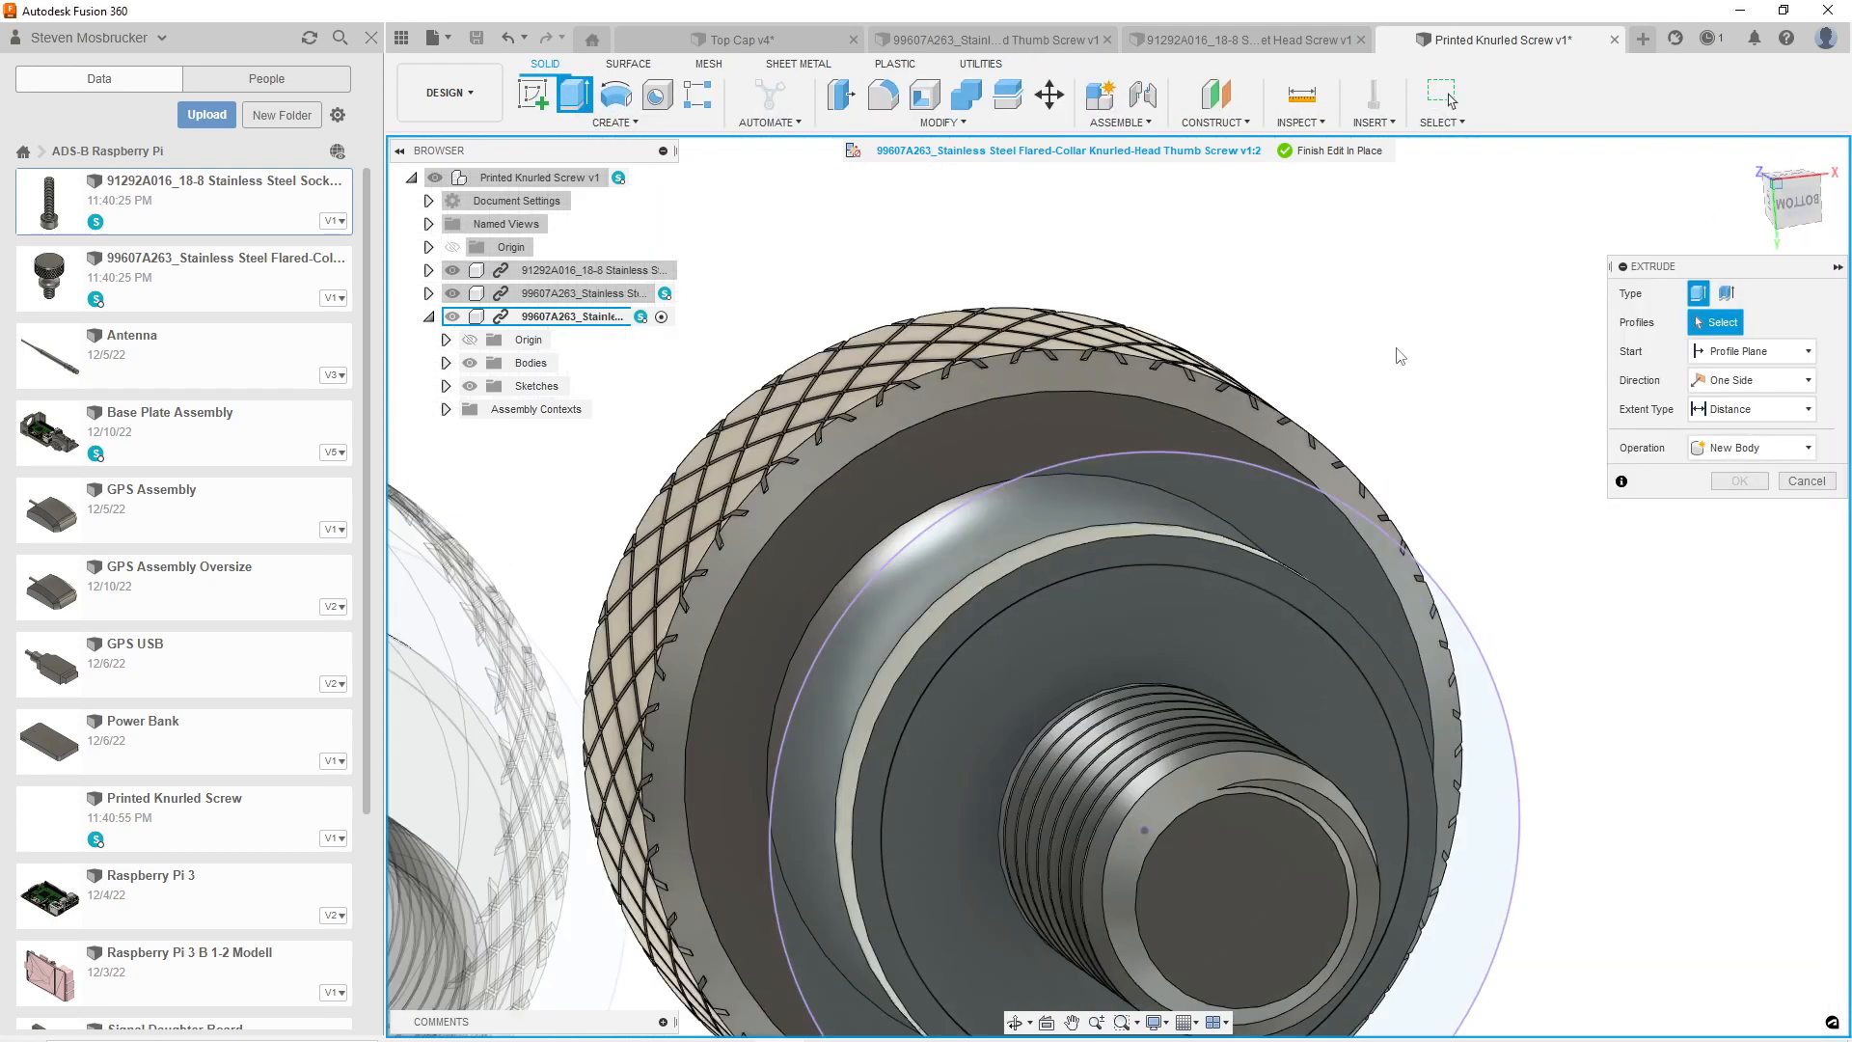
pyautogui.click(1223, 571)
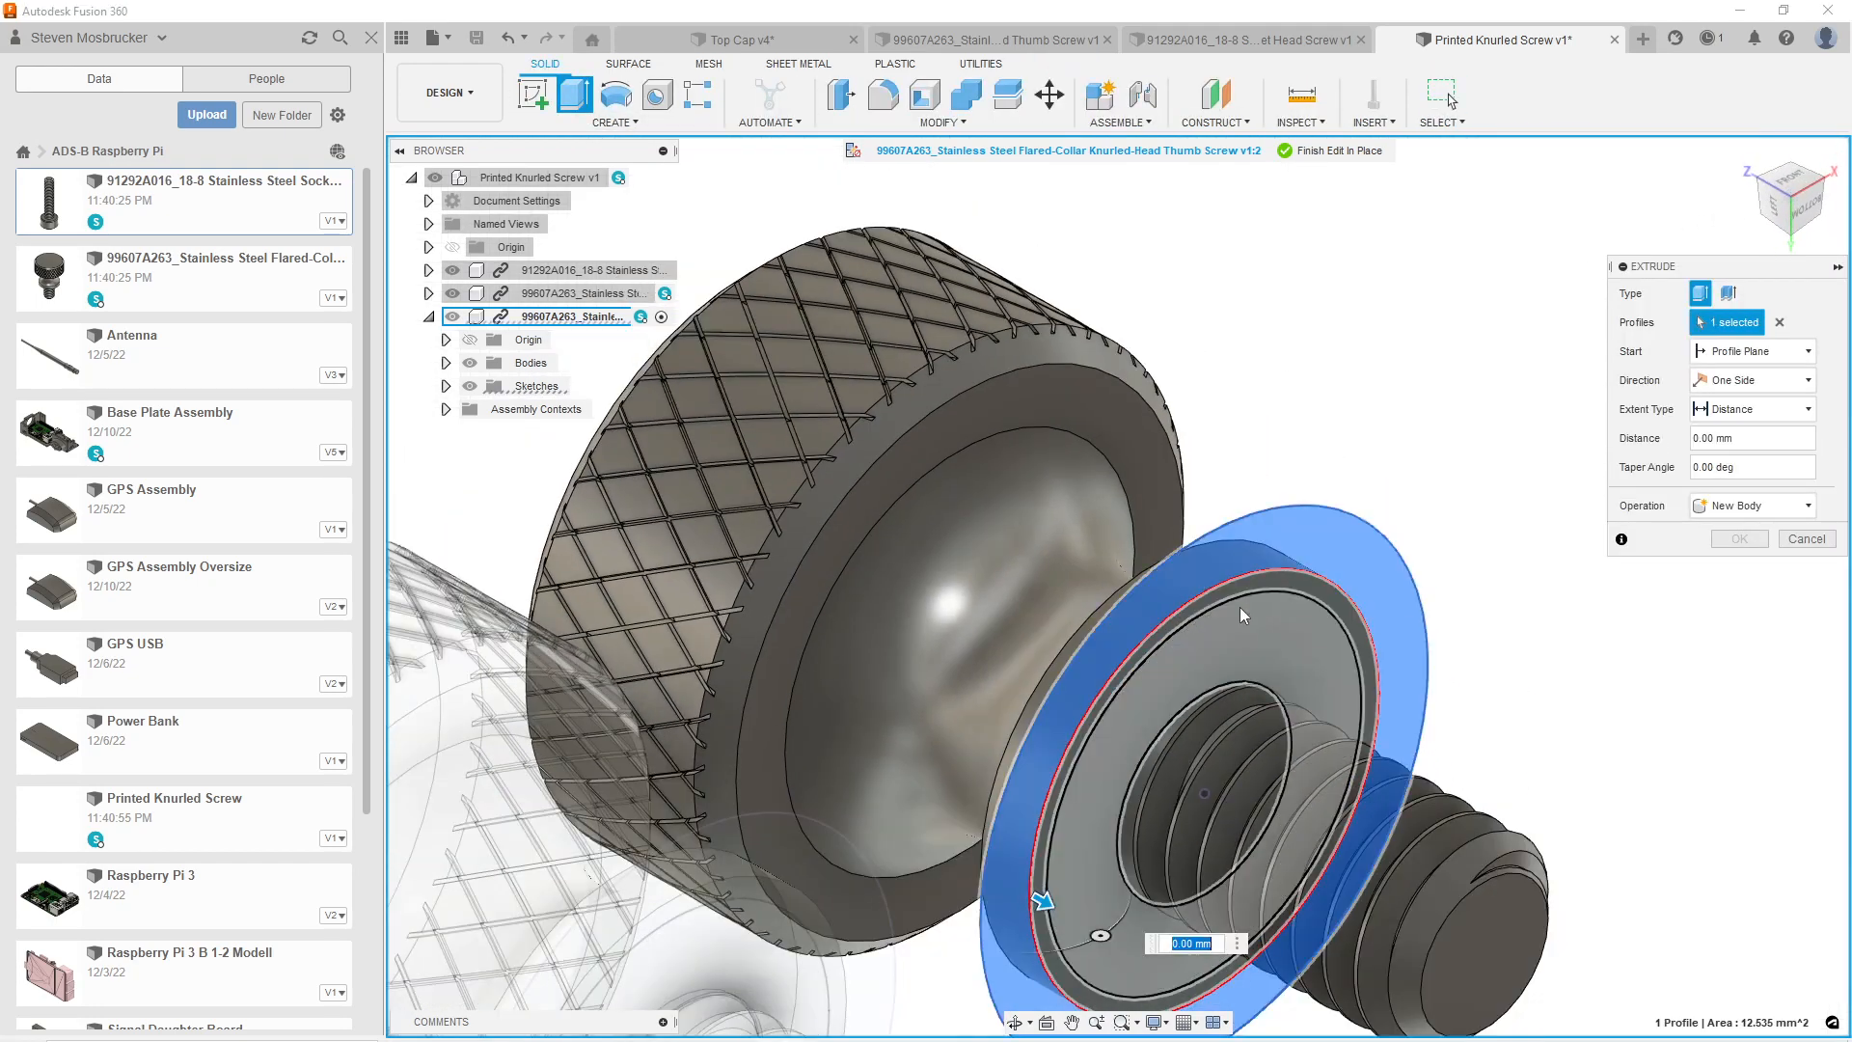
pyautogui.click(1237, 606)
pyautogui.click(1226, 592)
pyautogui.write('-3.5')
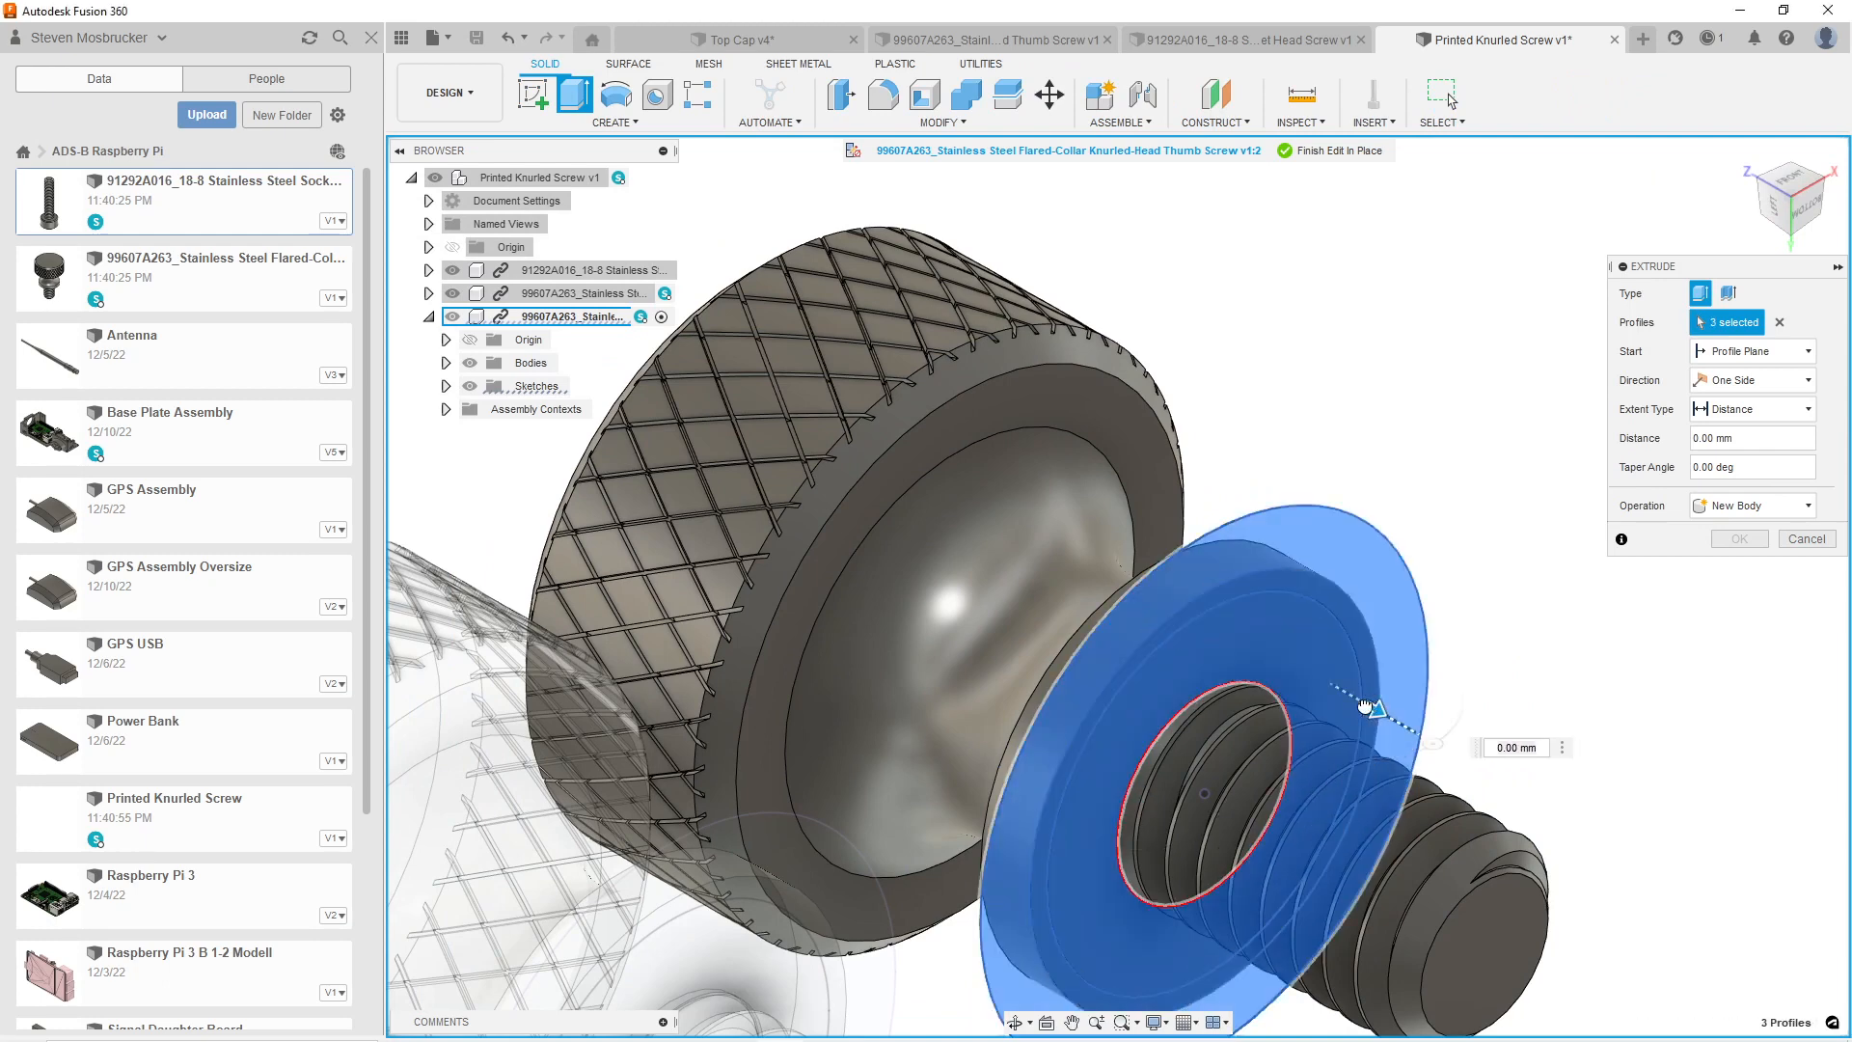
pyautogui.press('Return')
pyautogui.moveTo(1080, 651); pyautogui.dragTo(1105, 655)
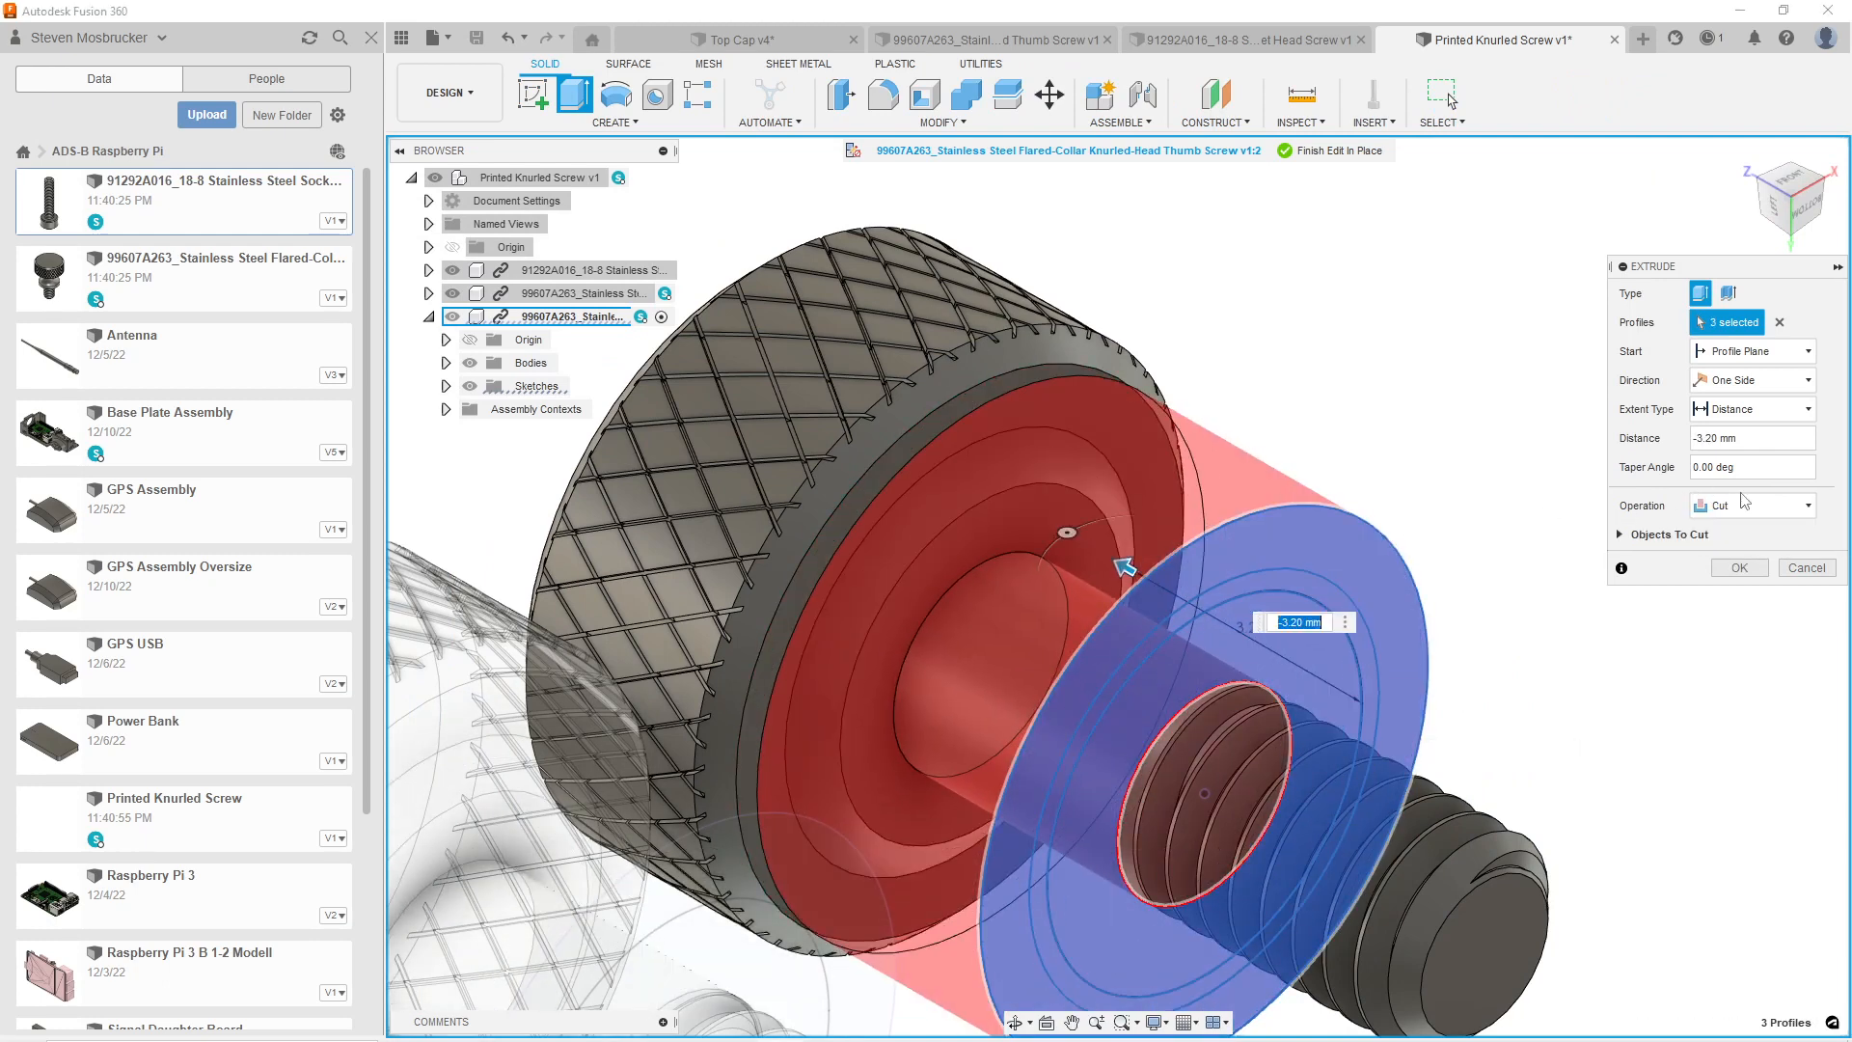
pyautogui.click(1742, 419)
pyautogui.click(1734, 456)
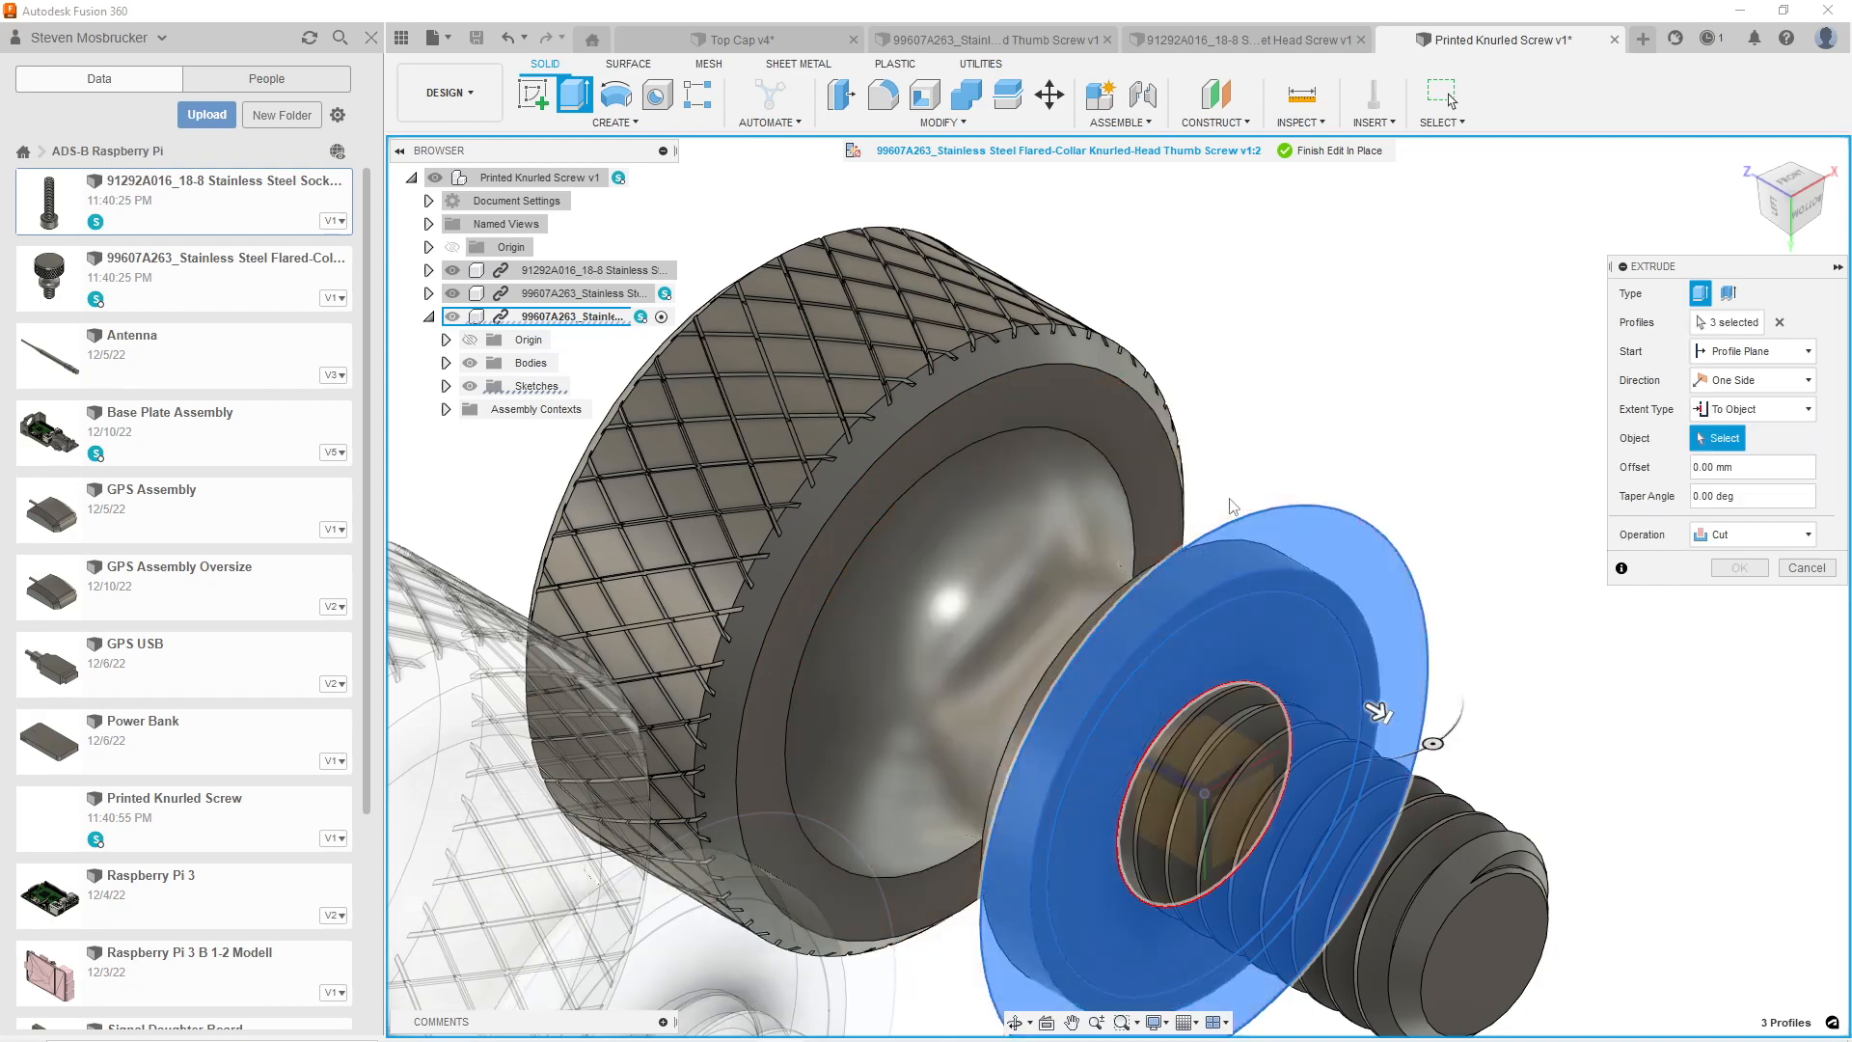
pyautogui.click(1172, 504)
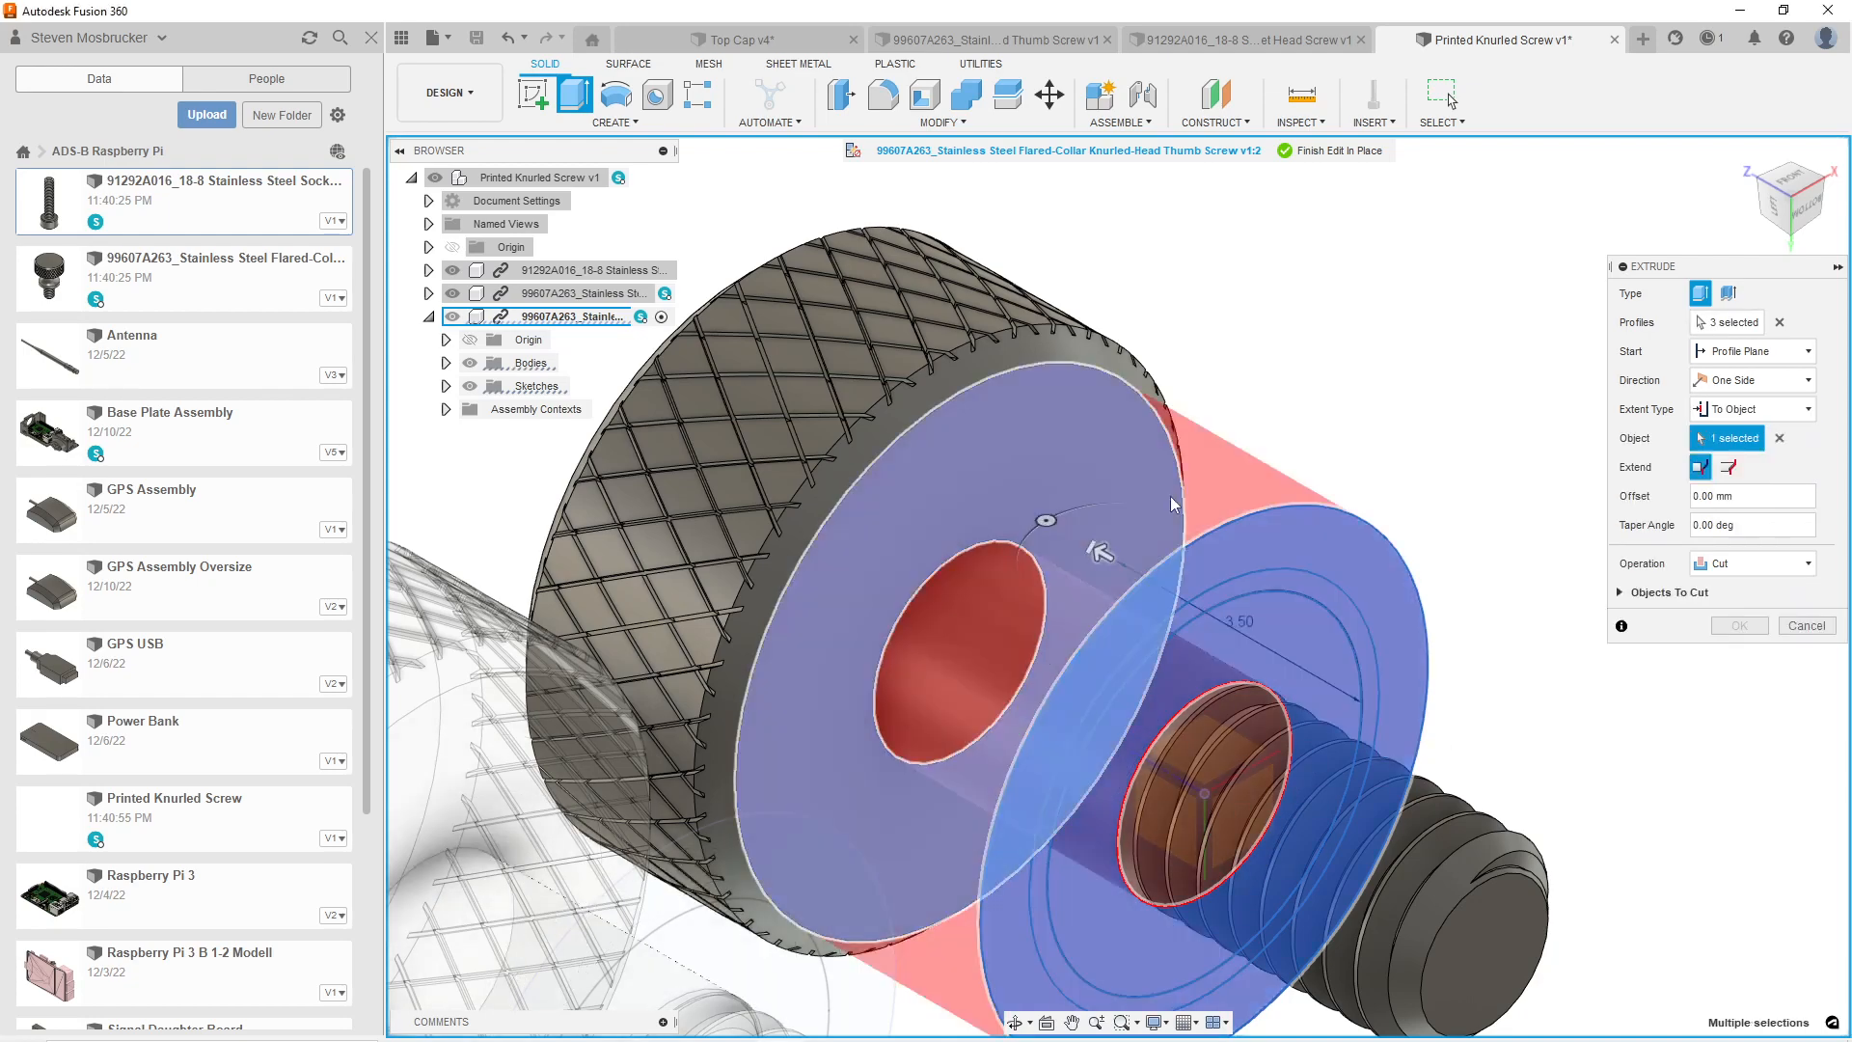
pyautogui.click(1736, 564)
pyautogui.click(1731, 583)
pyautogui.click(1739, 597)
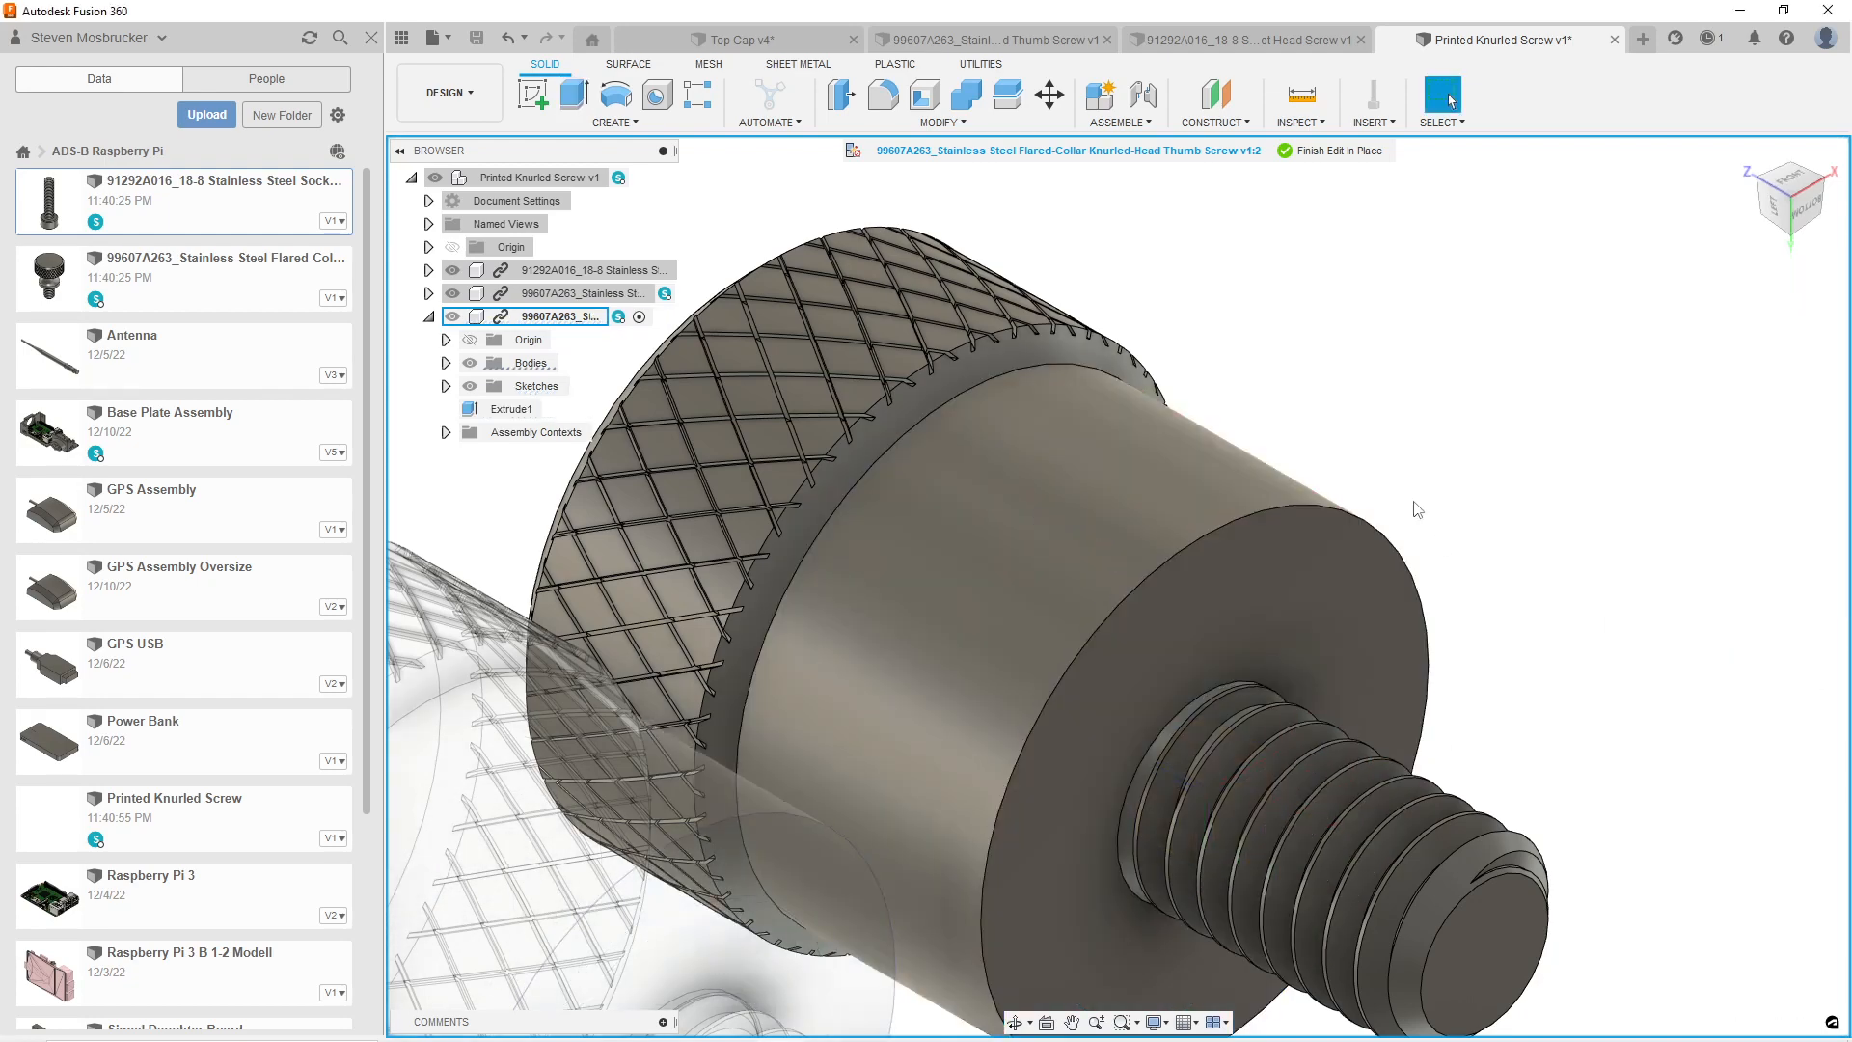
# Try to fillet the edge where the new cylindrical collar meets the knurled head.
pyautogui.scroll(-5, 1132, 443)
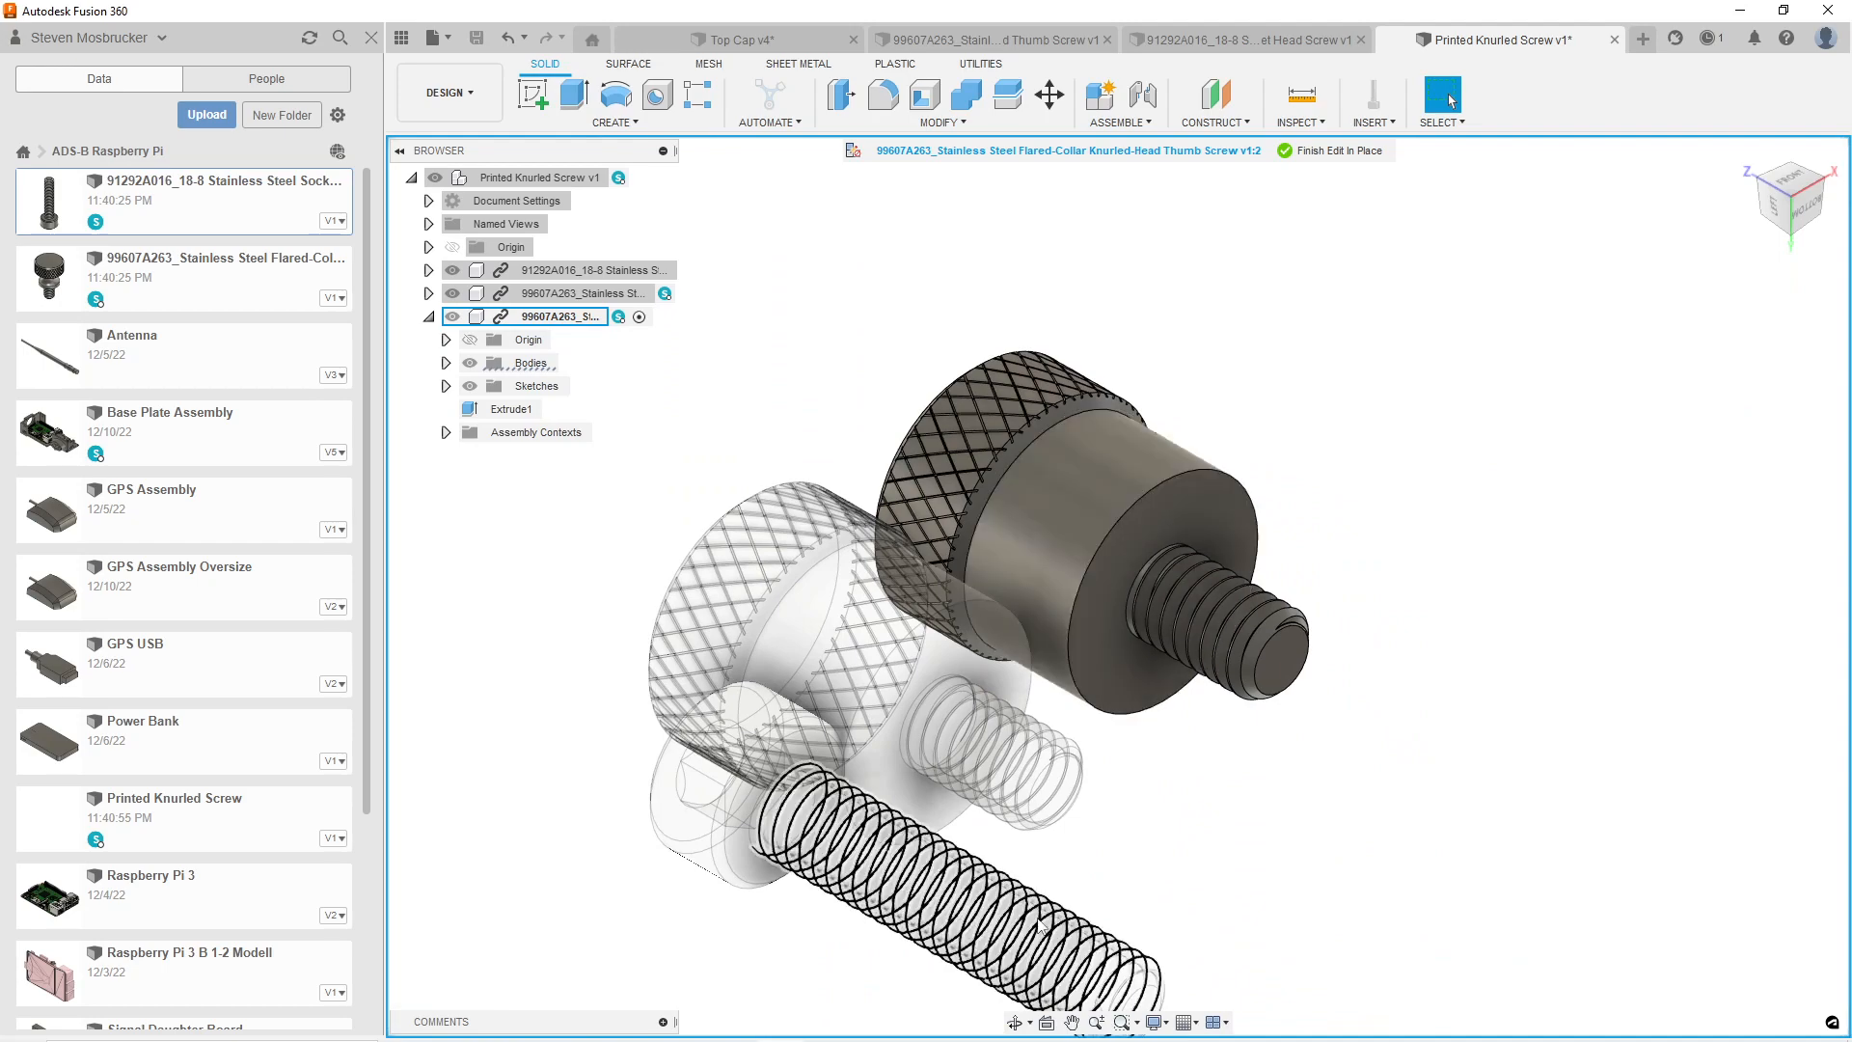
pyautogui.click(1016, 1023)
pyautogui.moveTo(1138, 540); pyautogui.dragTo(1064, 621)
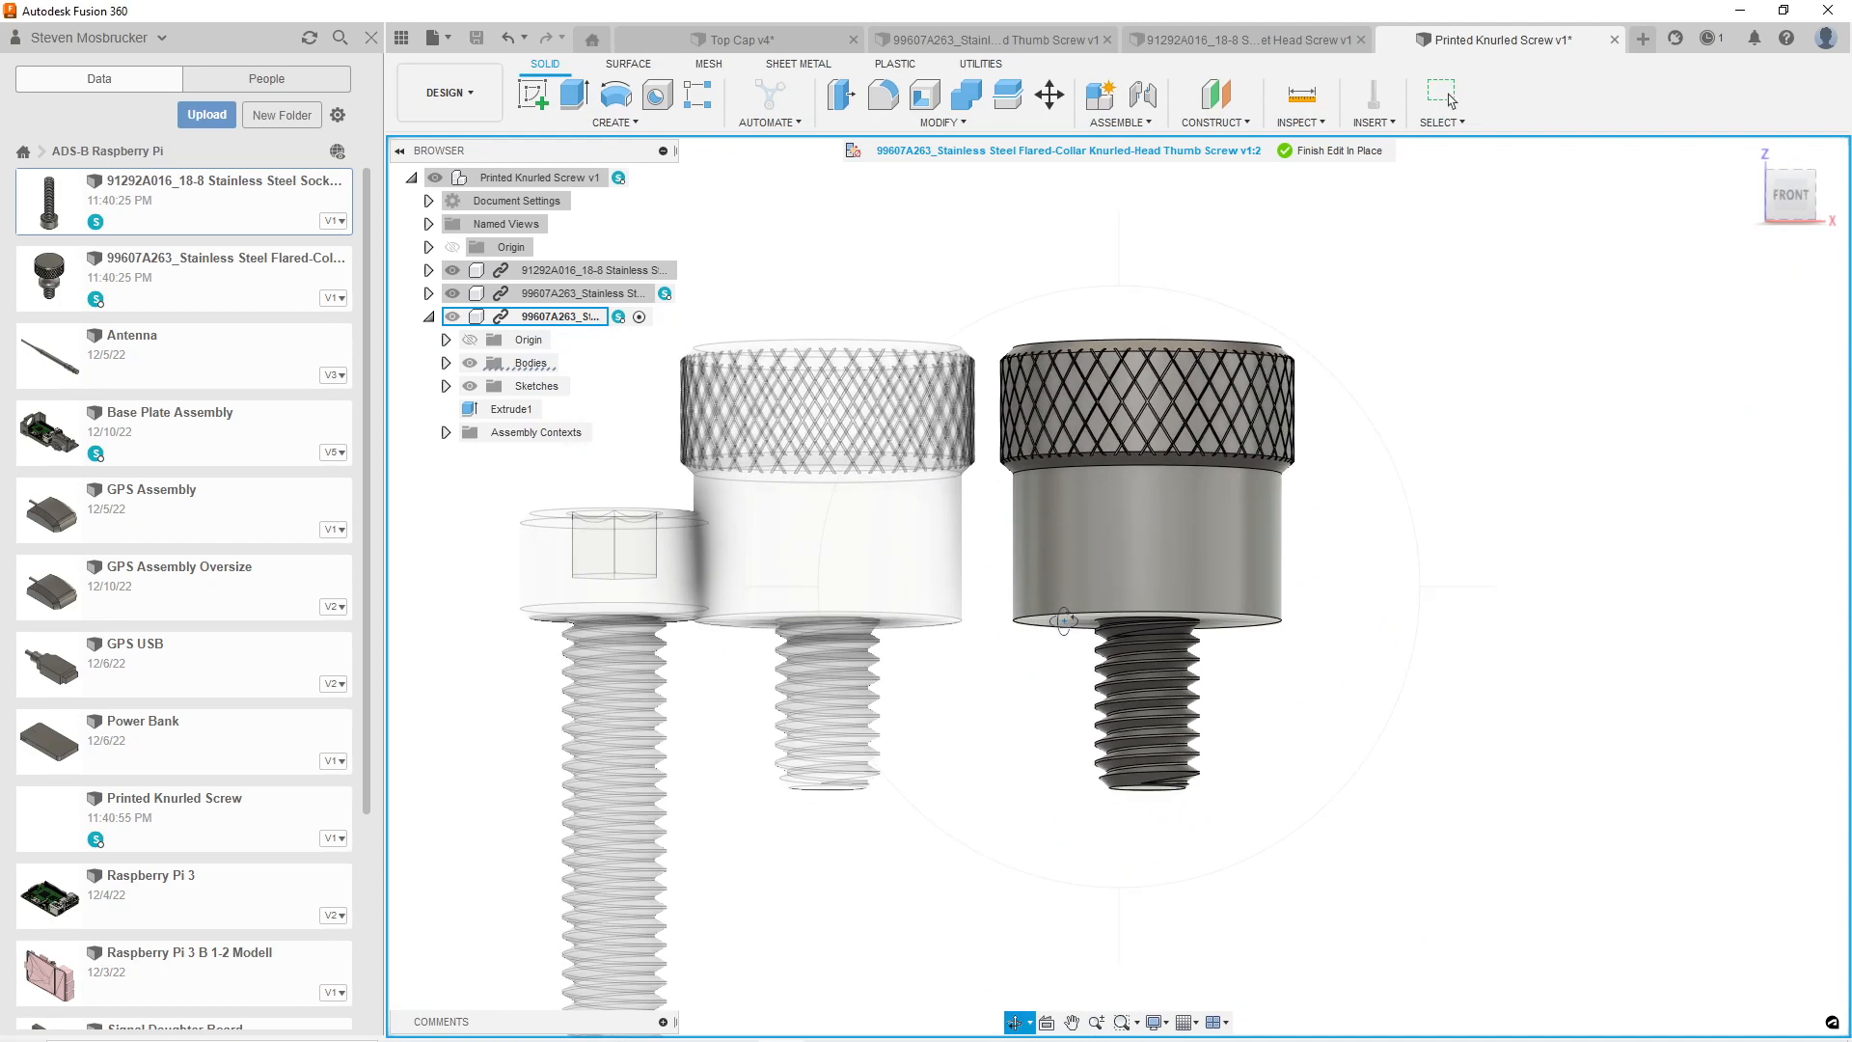
pyautogui.press('Escape')
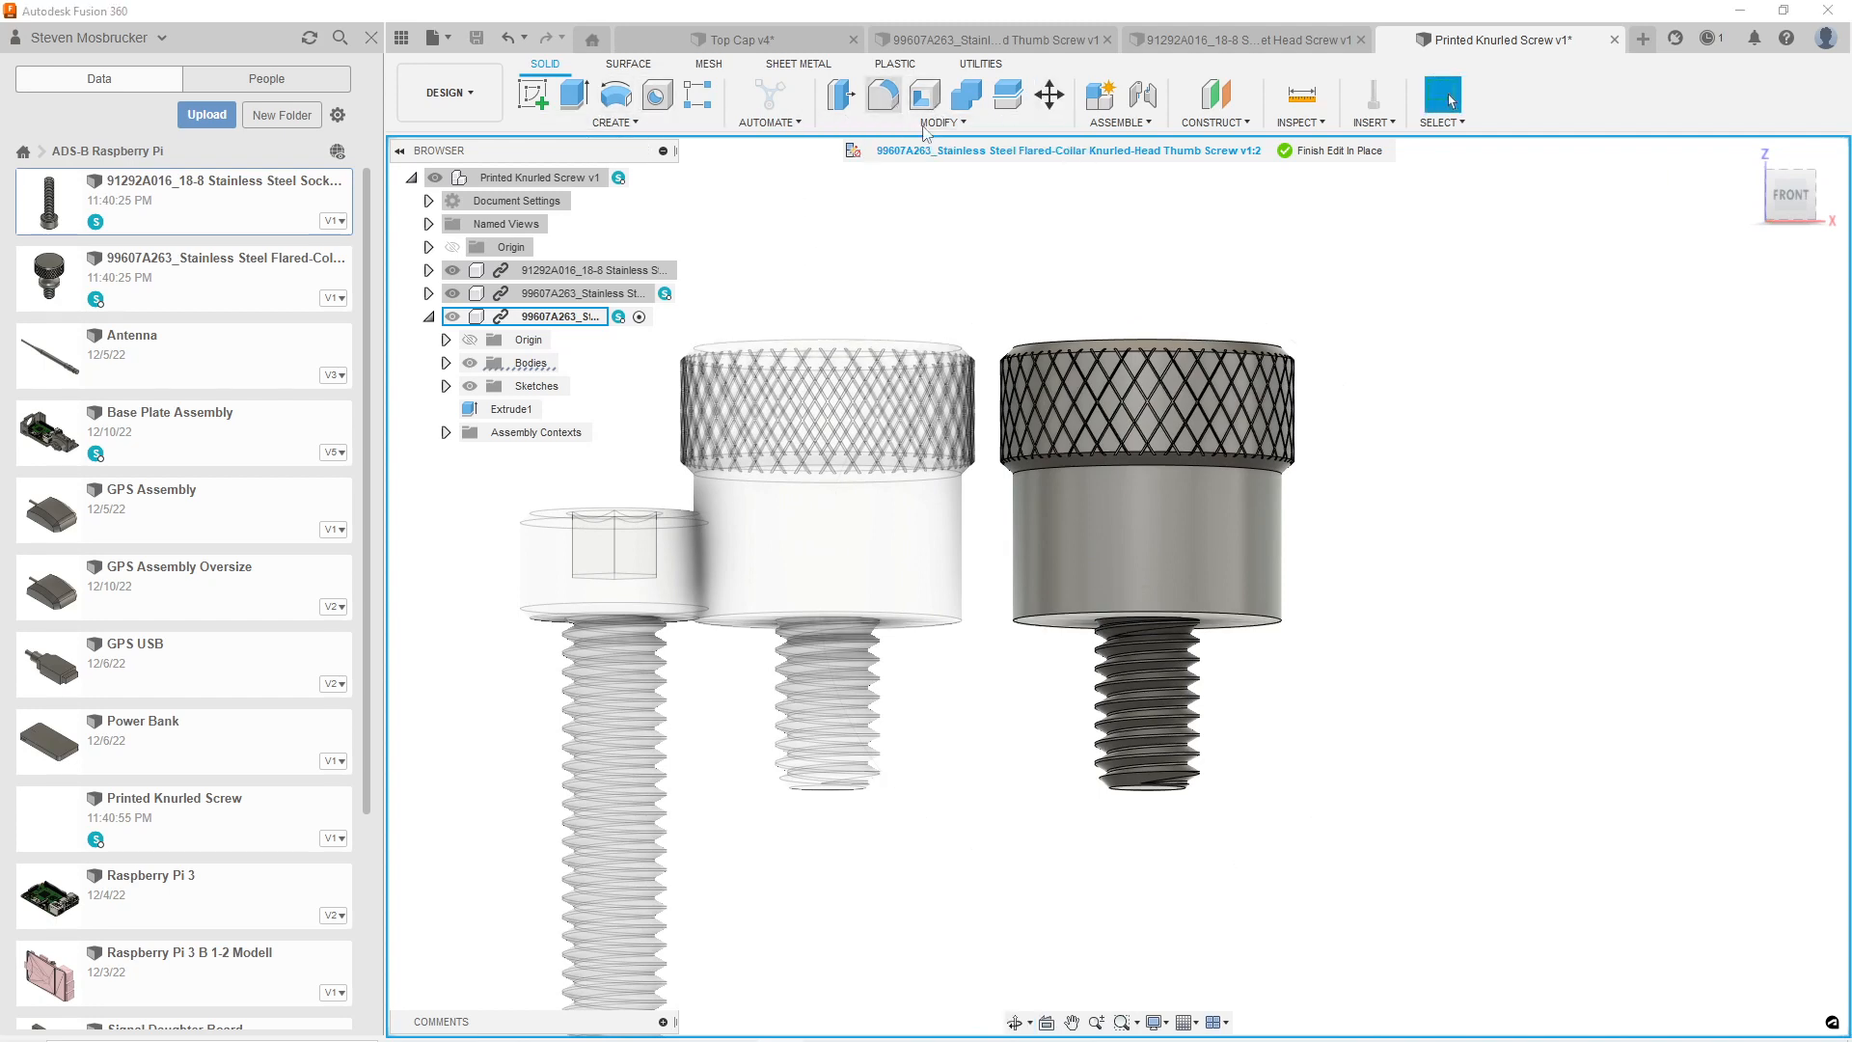
pyautogui.click(883, 95)
pyautogui.scroll(2, 1090, 419)
pyautogui.click(1099, 489)
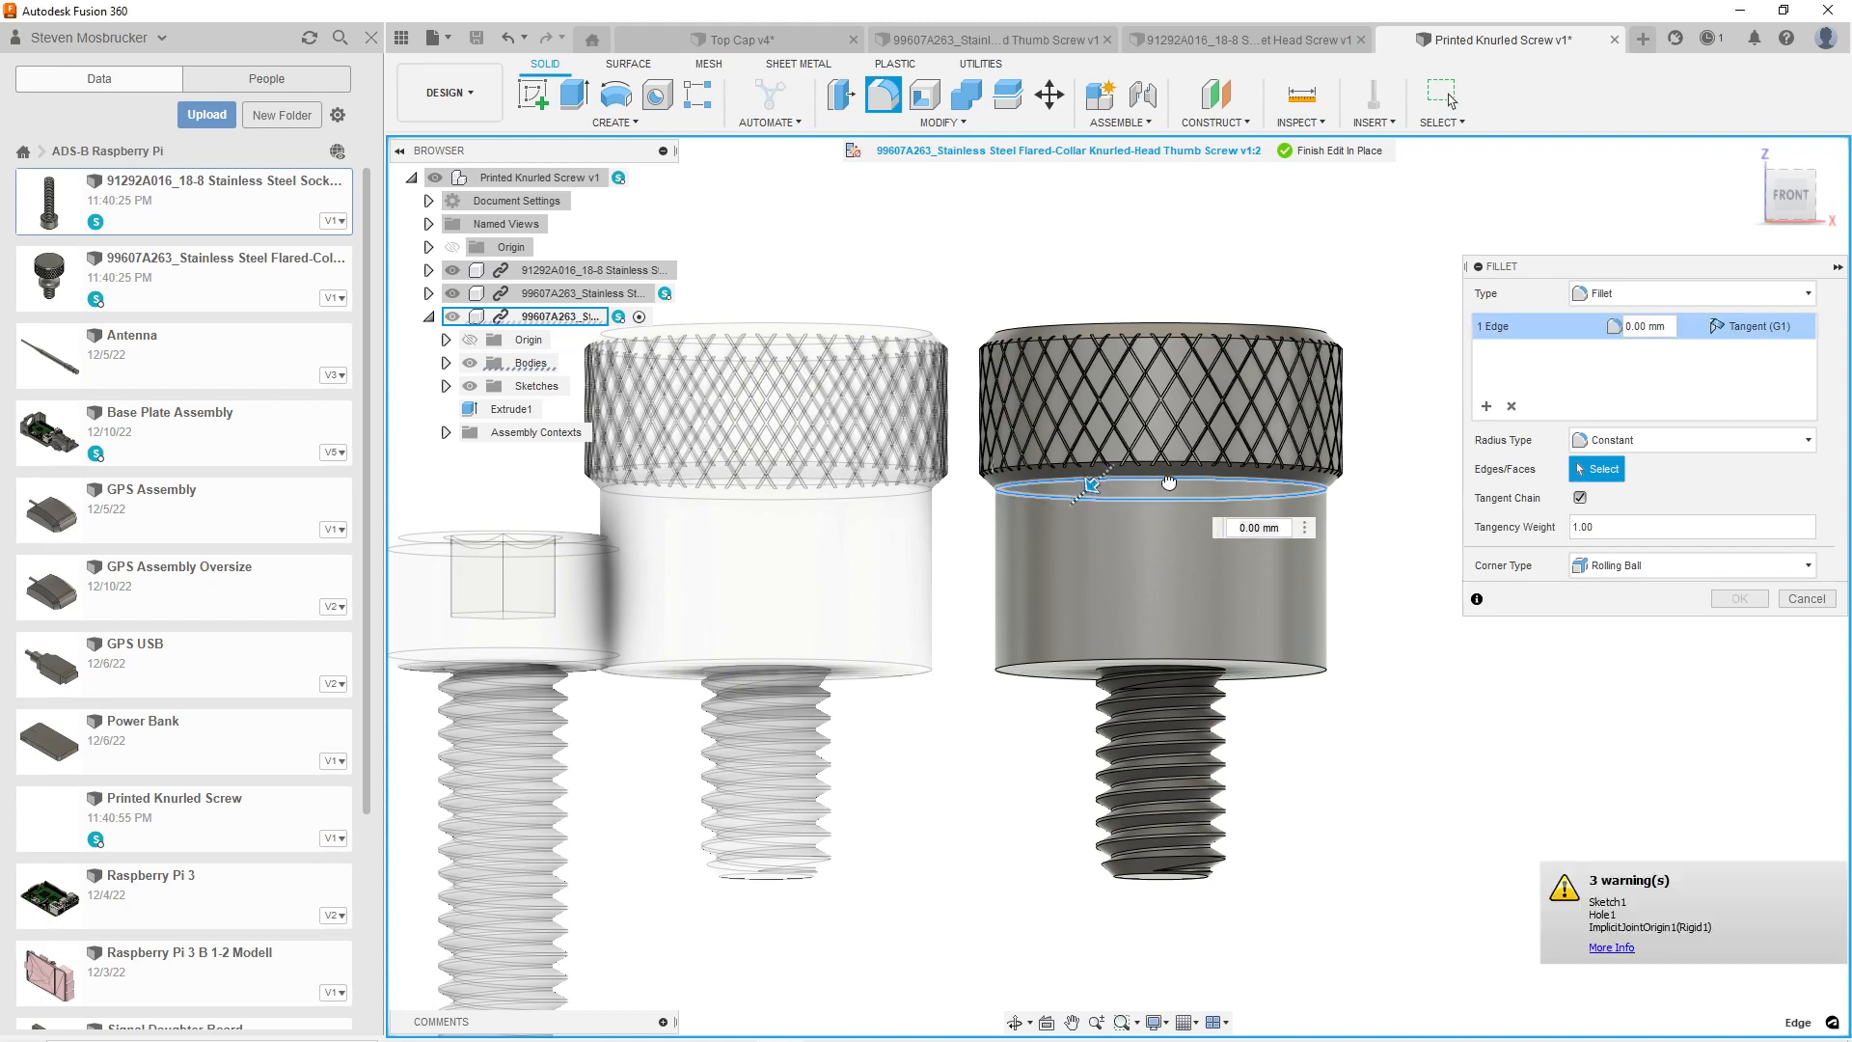
pyautogui.scroll(5, 998, 487)
pyautogui.moveTo(994, 485); pyautogui.dragTo(993, 490)
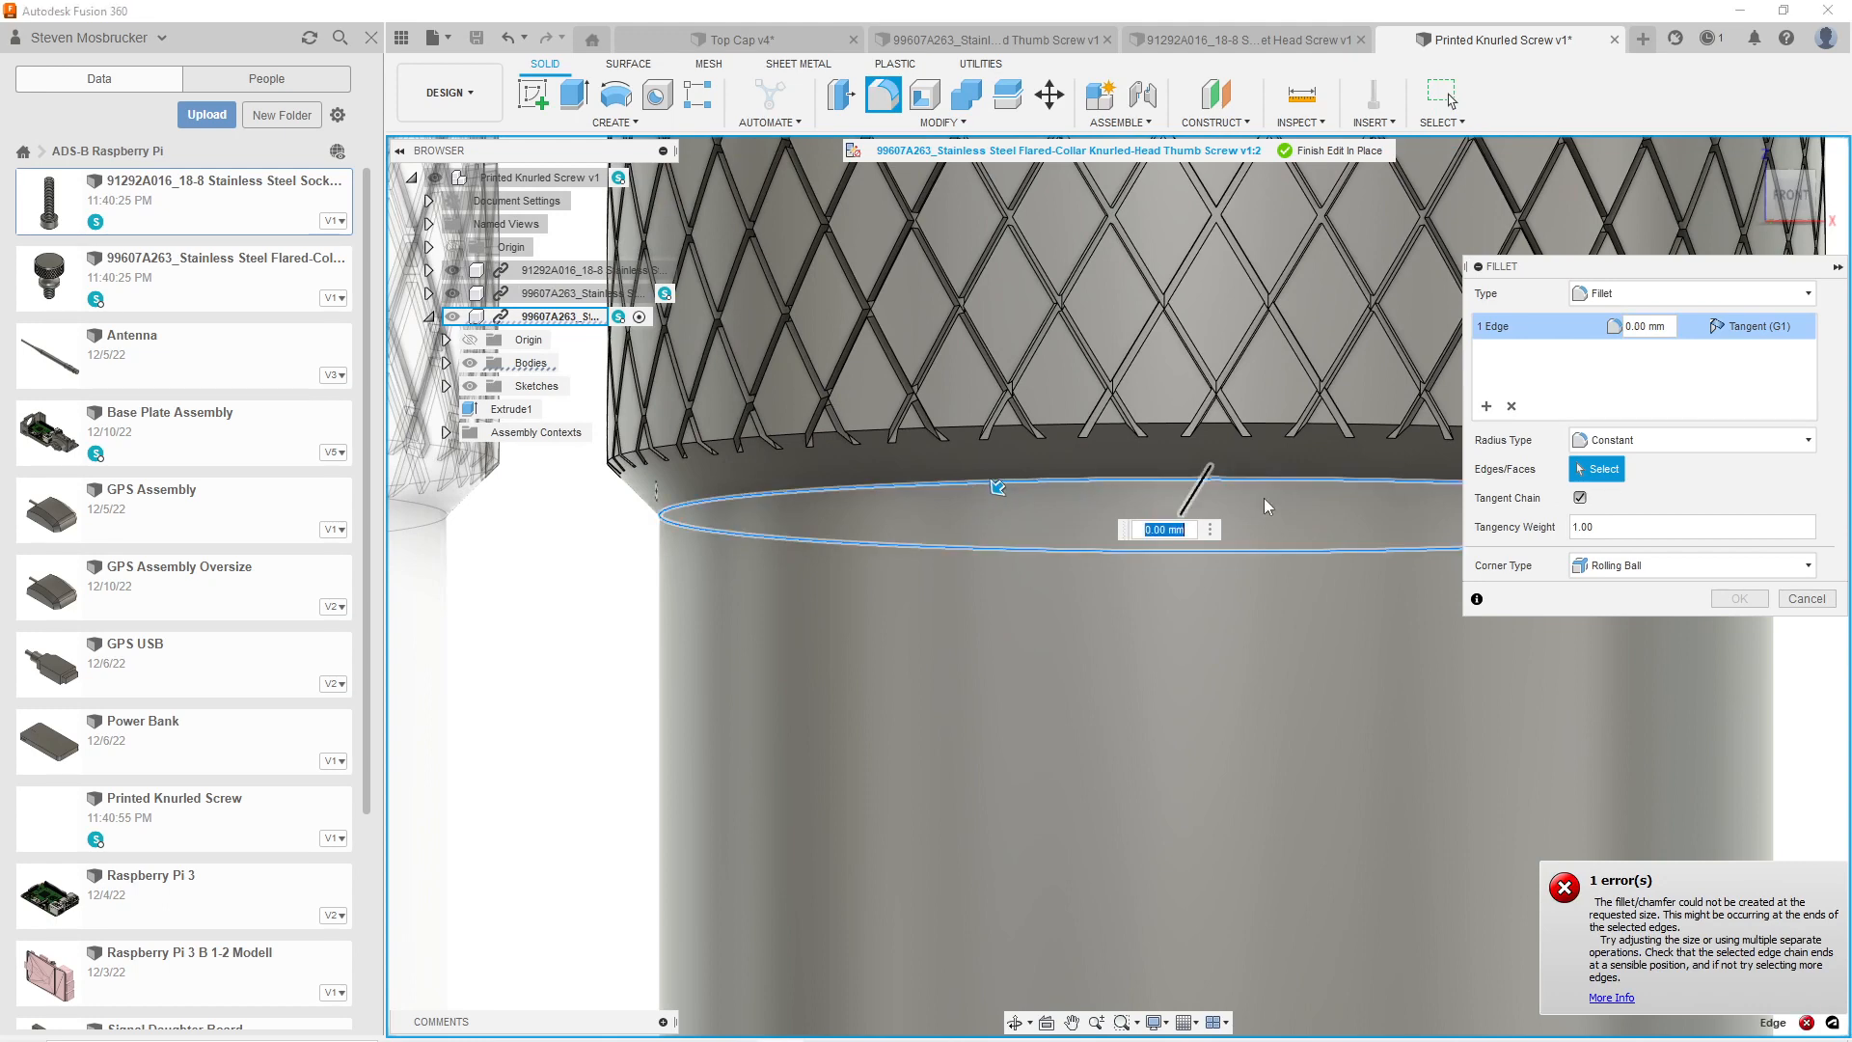
pyautogui.click(1806, 598)
pyautogui.scroll(-4, 1109, 624)
pyautogui.scroll(-6, 1109, 623)
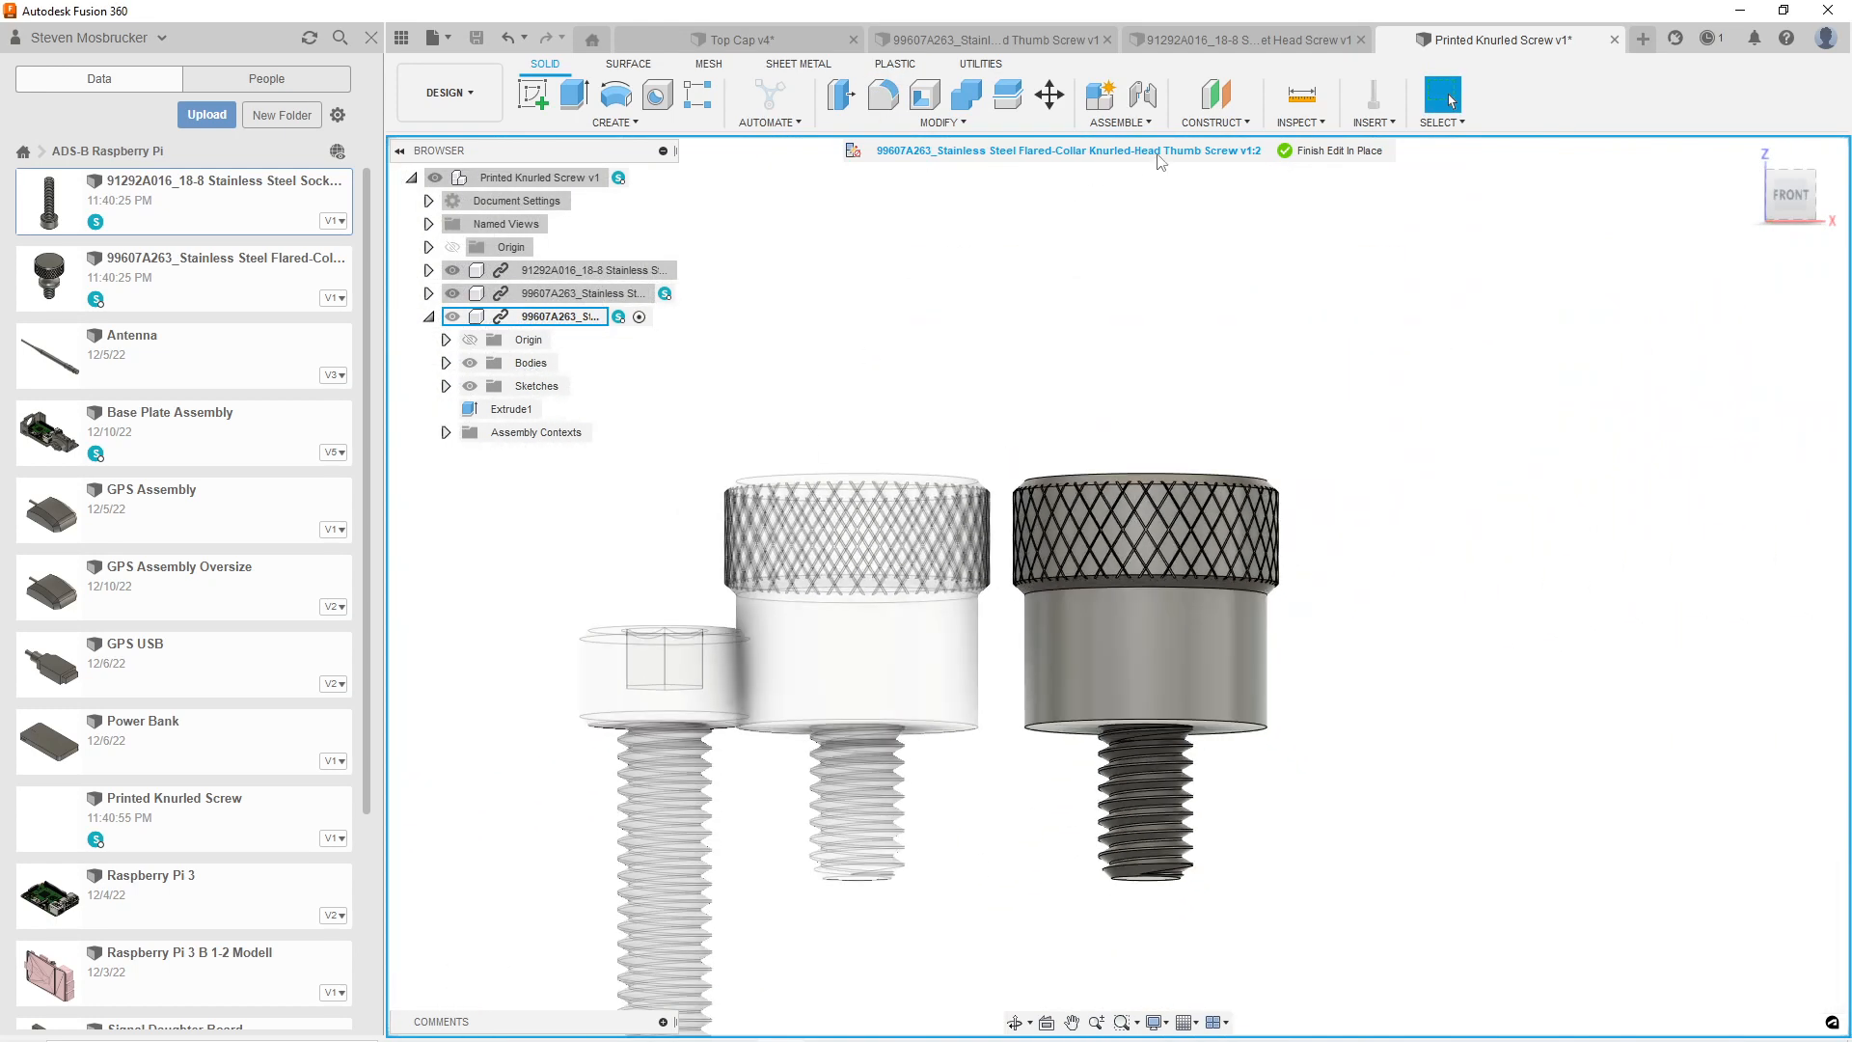
# Measure the head height of the 91292A016 socket head screw between the underside and top faces of its head.
pyautogui.click(1299, 96)
pyautogui.scroll(8, 730, 820)
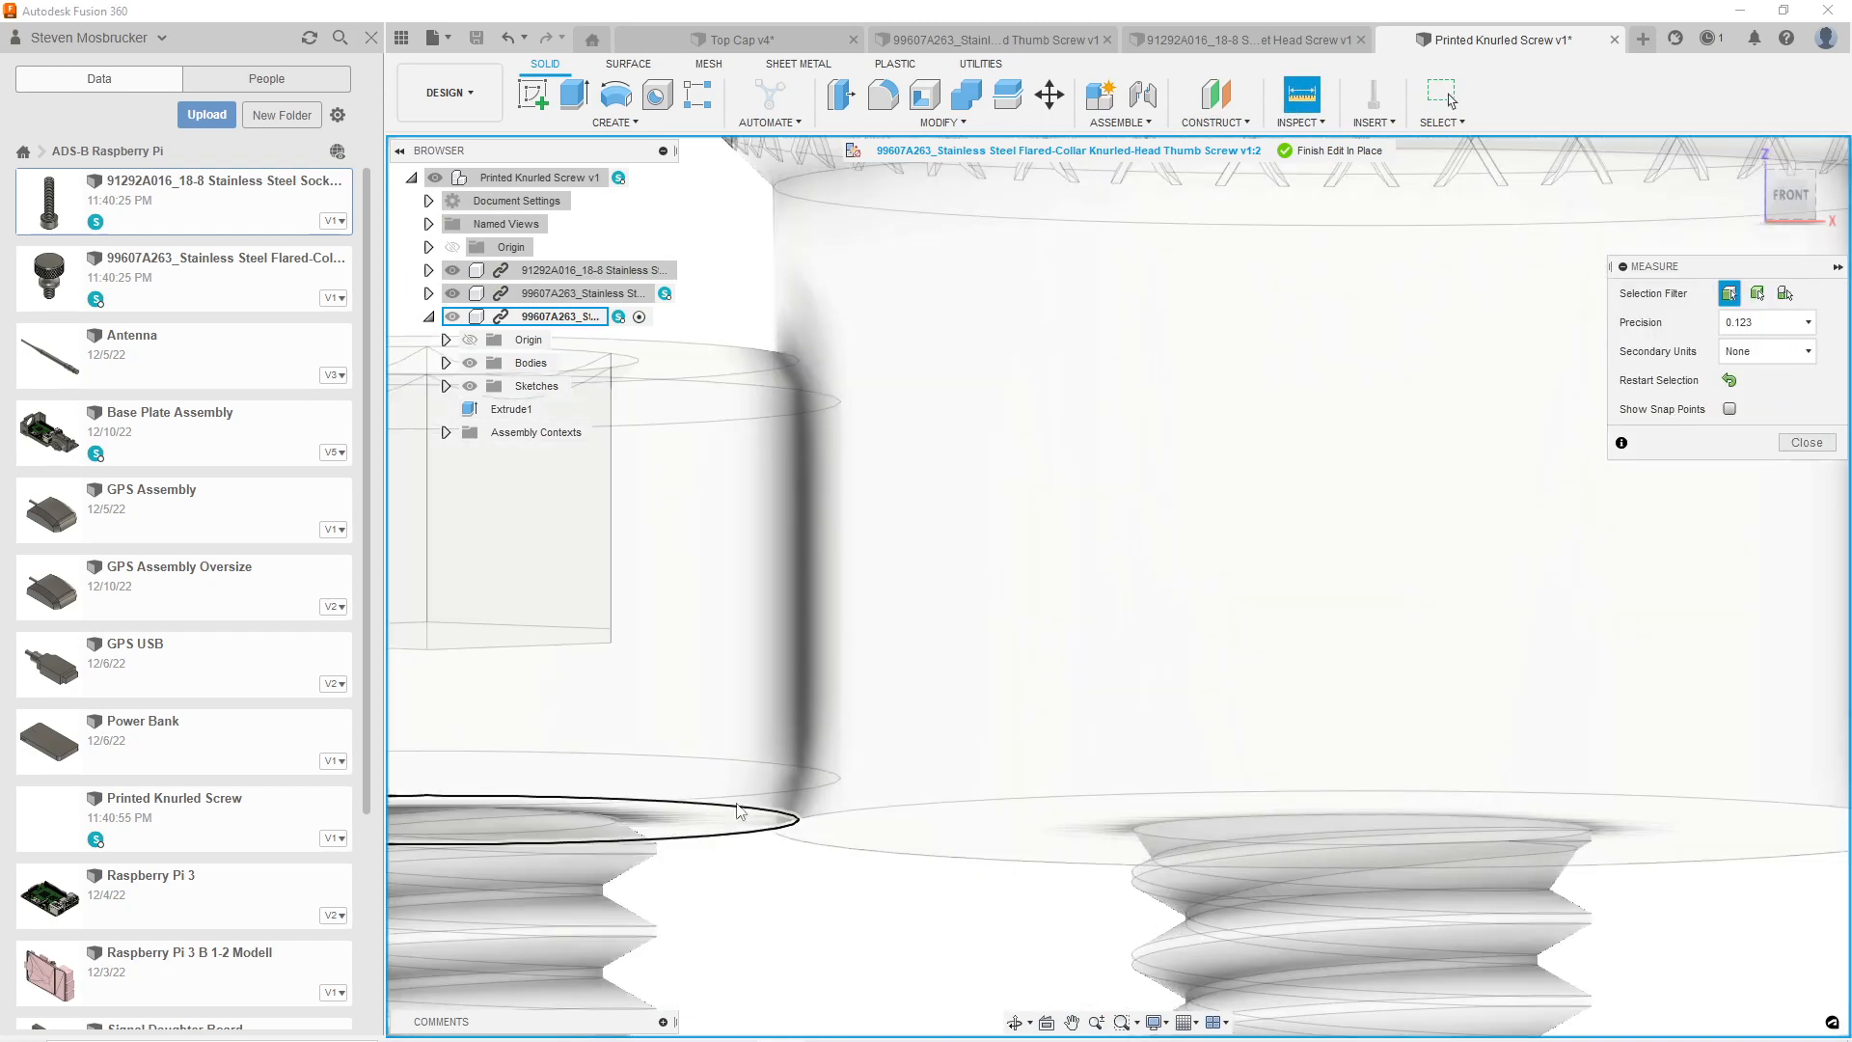
pyautogui.click(730, 820)
pyautogui.scroll(-4, 730, 820)
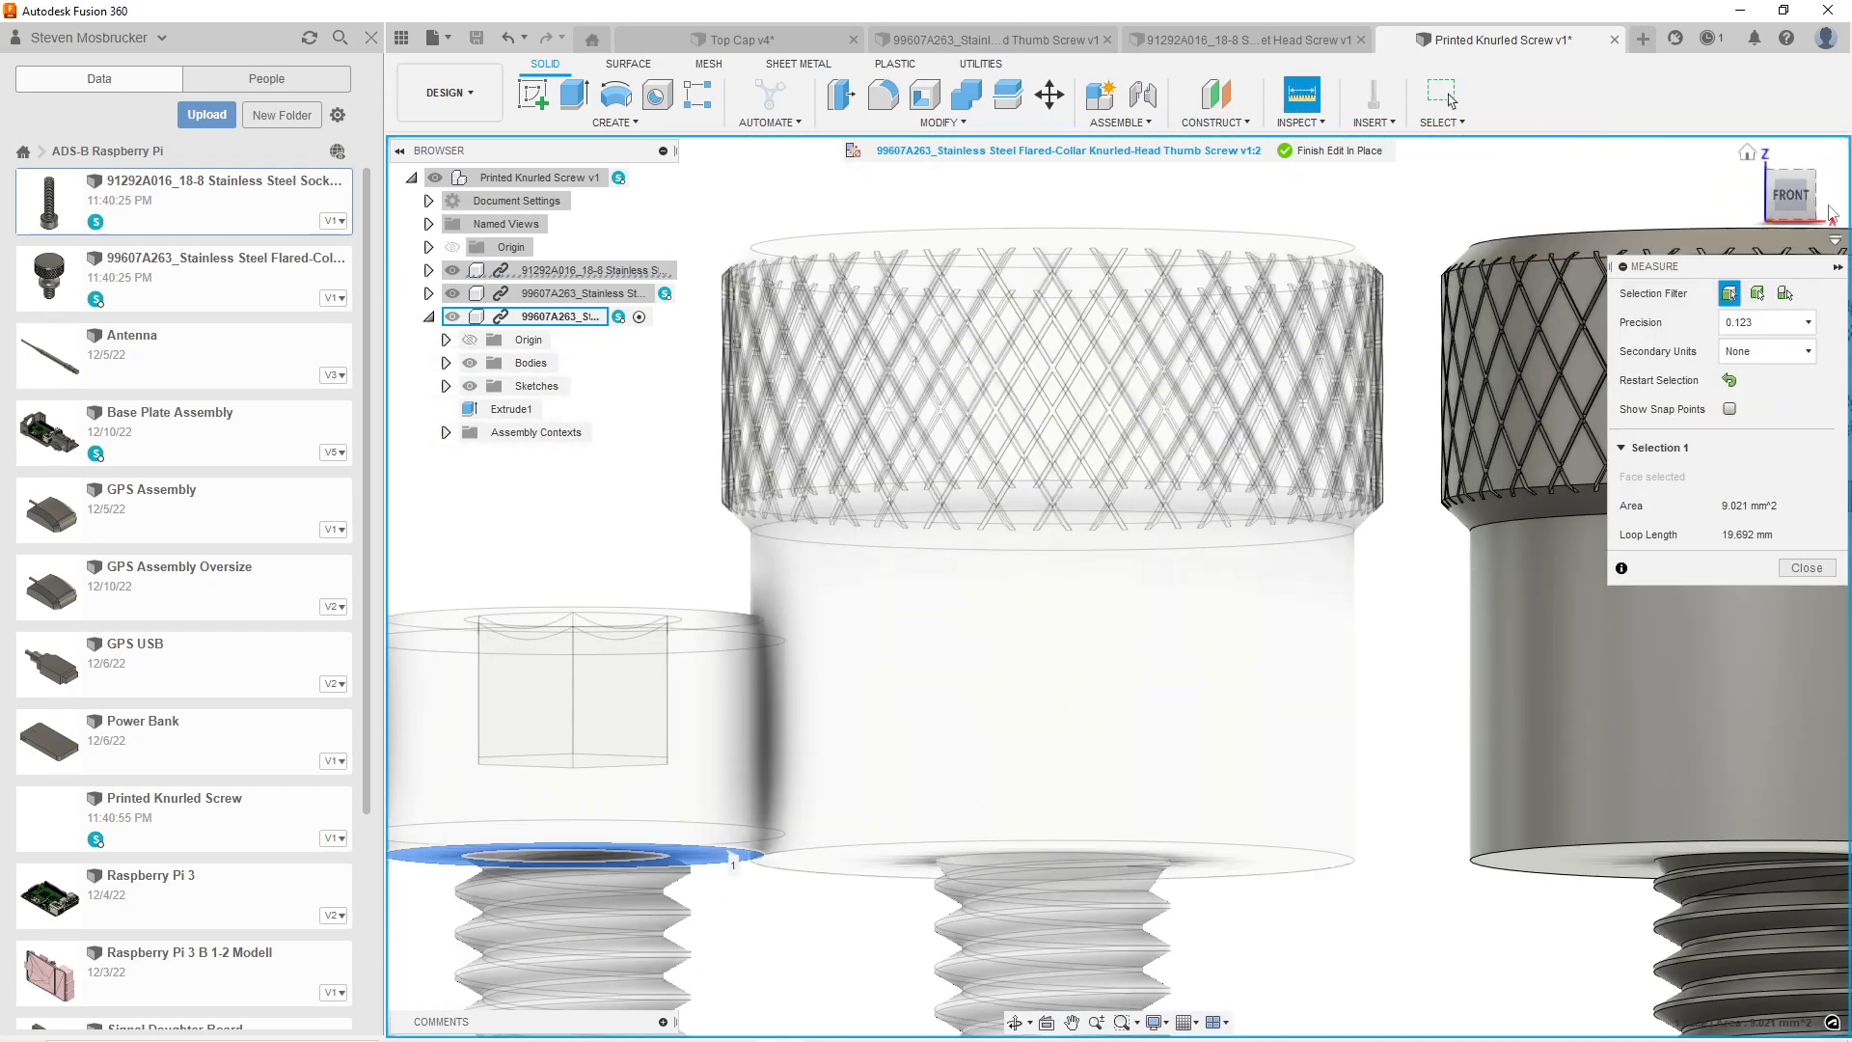
pyautogui.click(1814, 184)
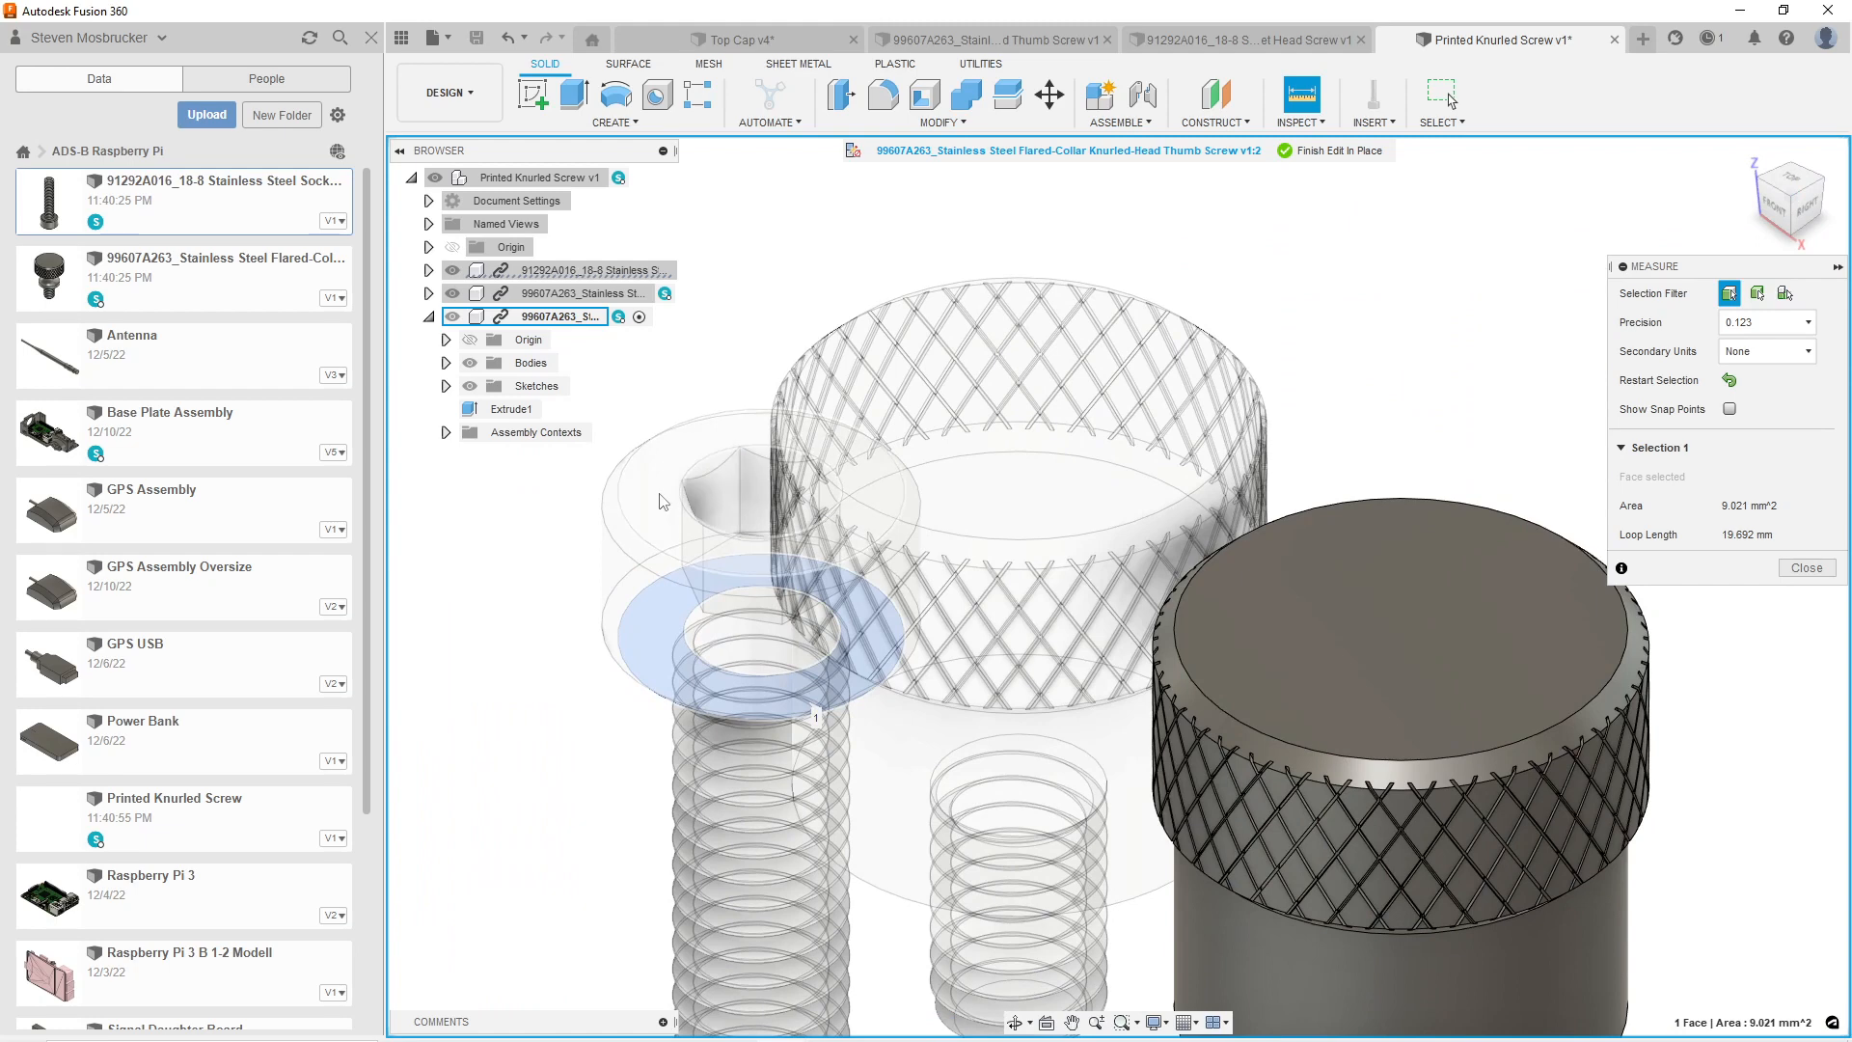
pyautogui.click(663, 502)
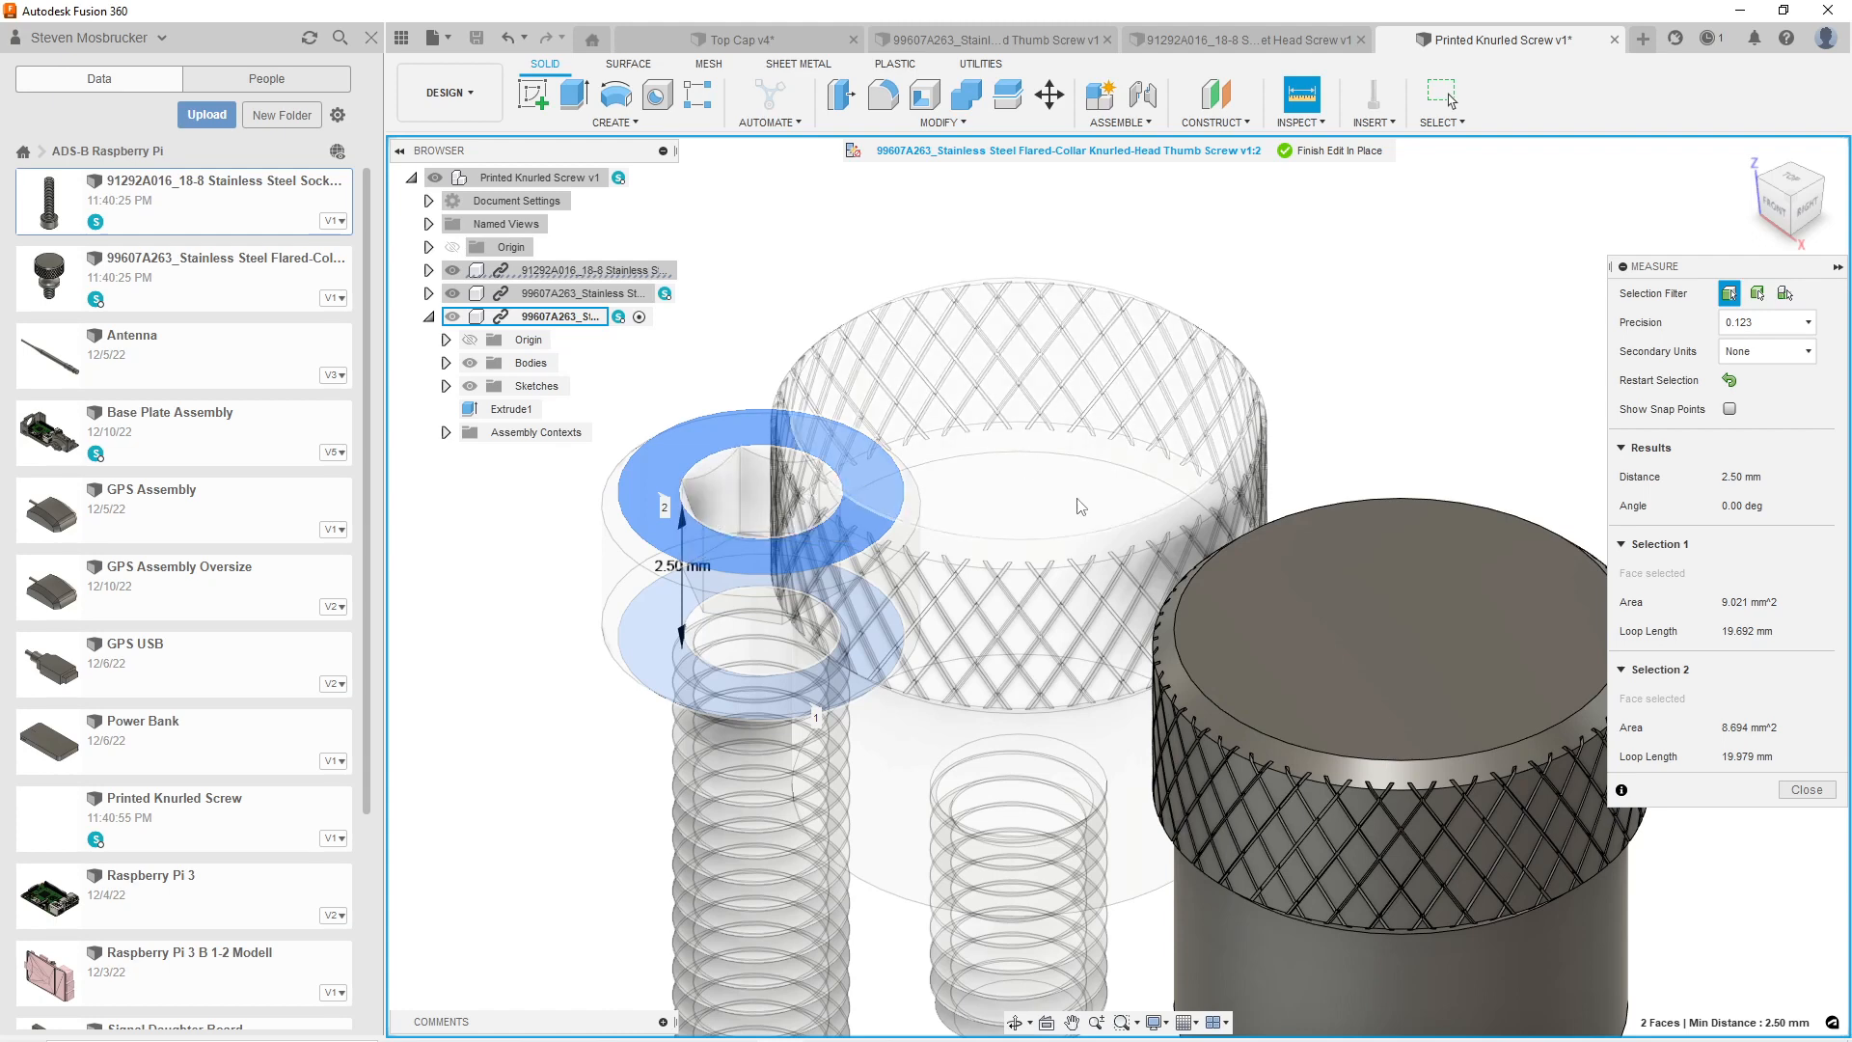
pyautogui.click(1804, 790)
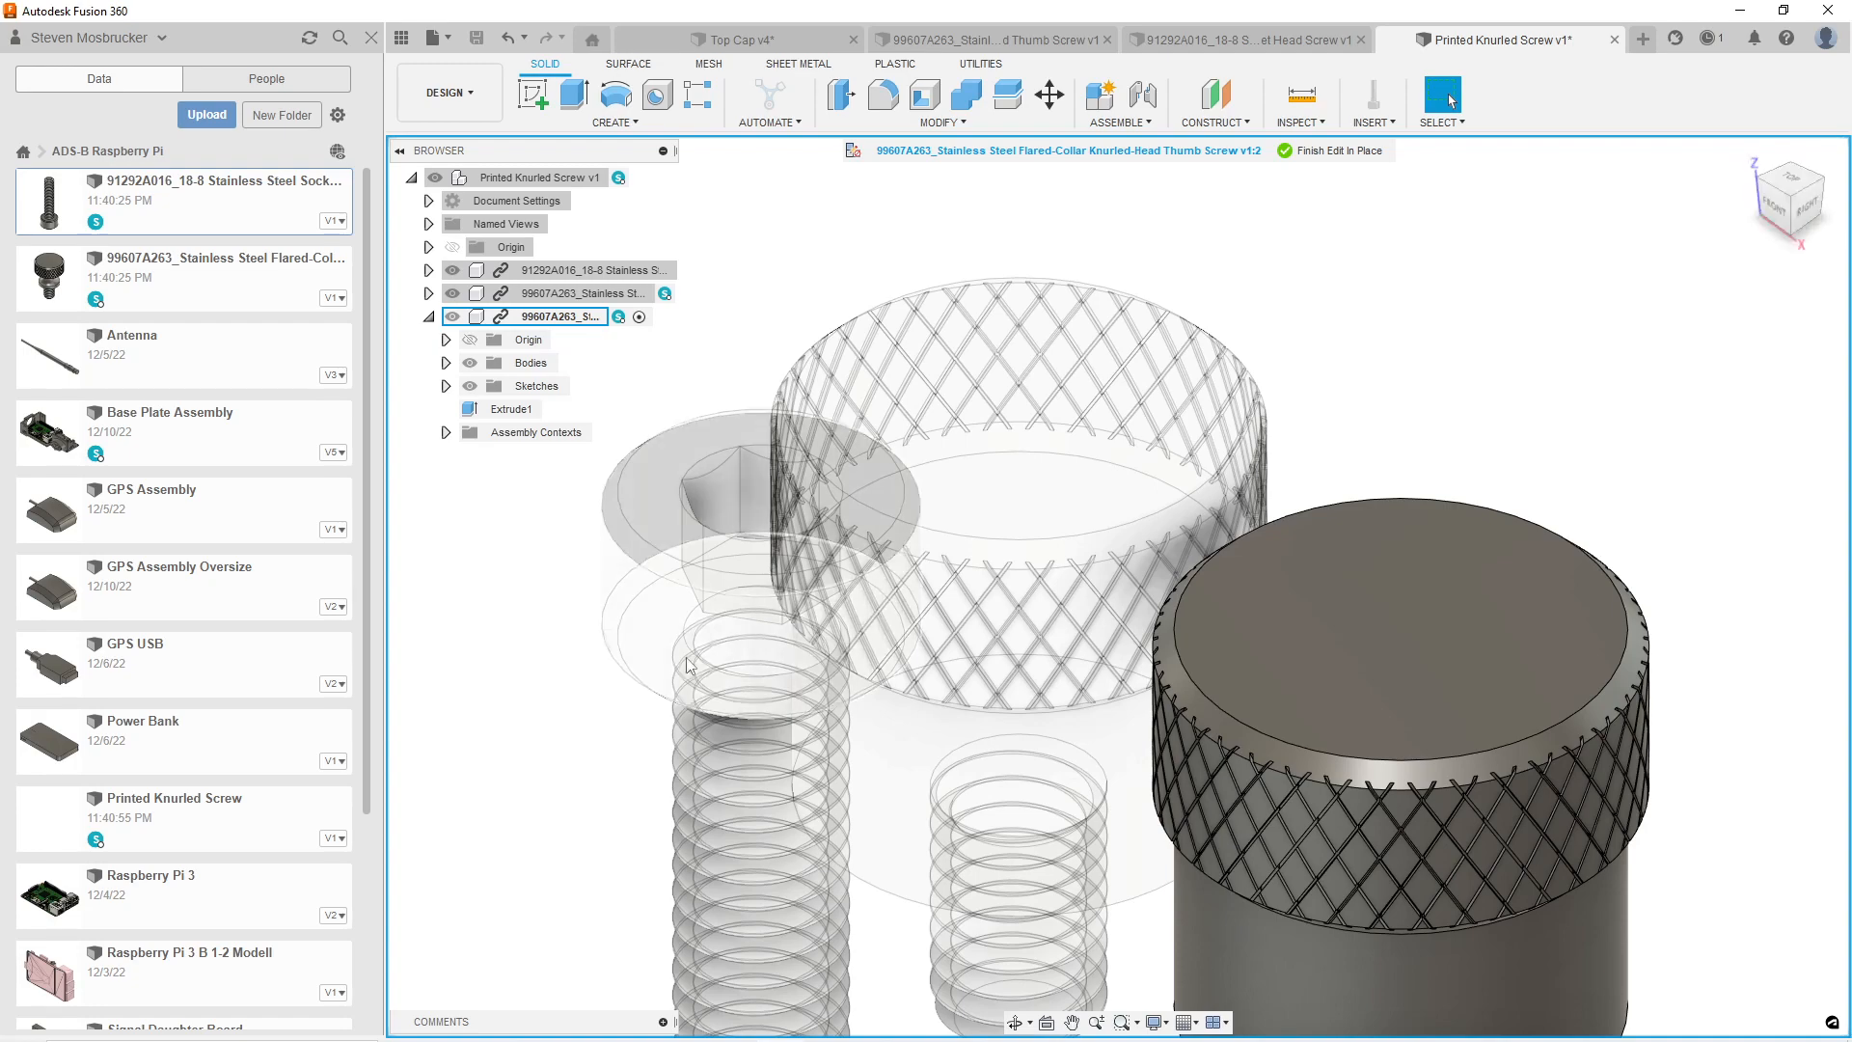
pyautogui.click(1794, 241)
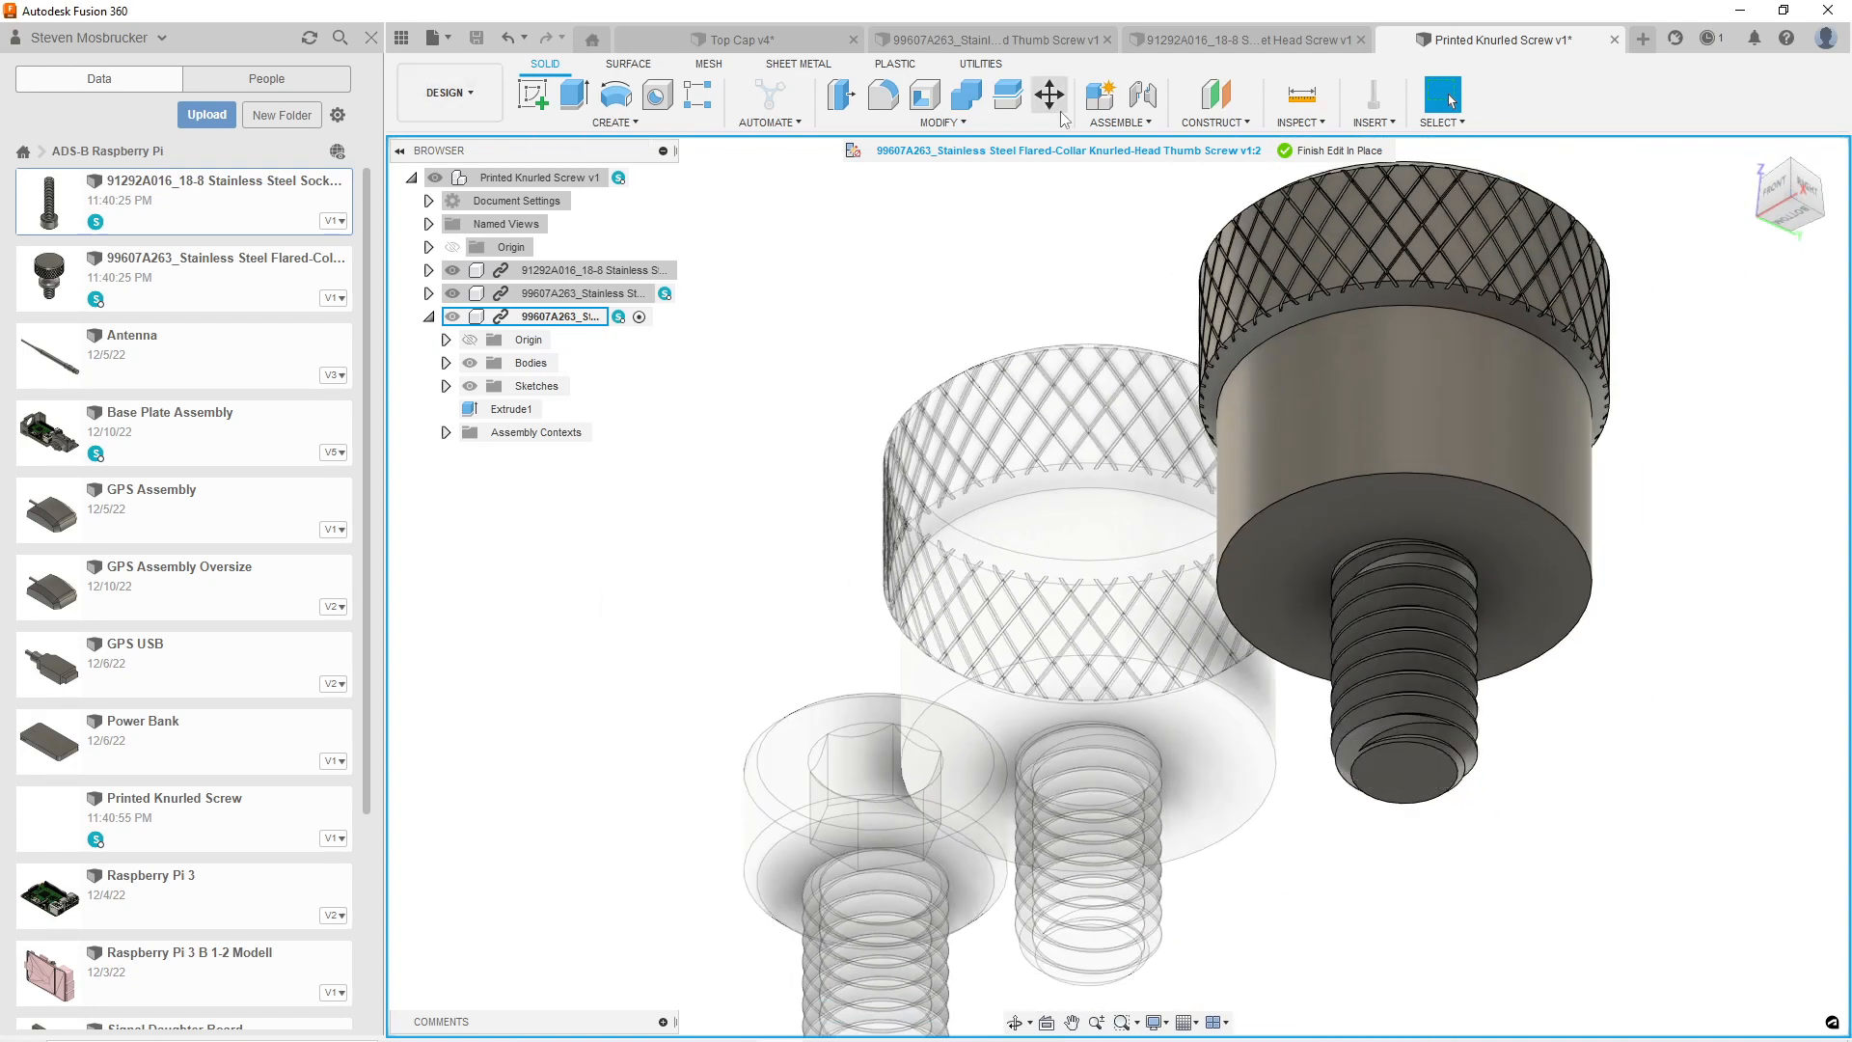
# Measure the outer diameter of the 91292A016 socket head screw's head.
pyautogui.click(1292, 103)
pyautogui.click(781, 776)
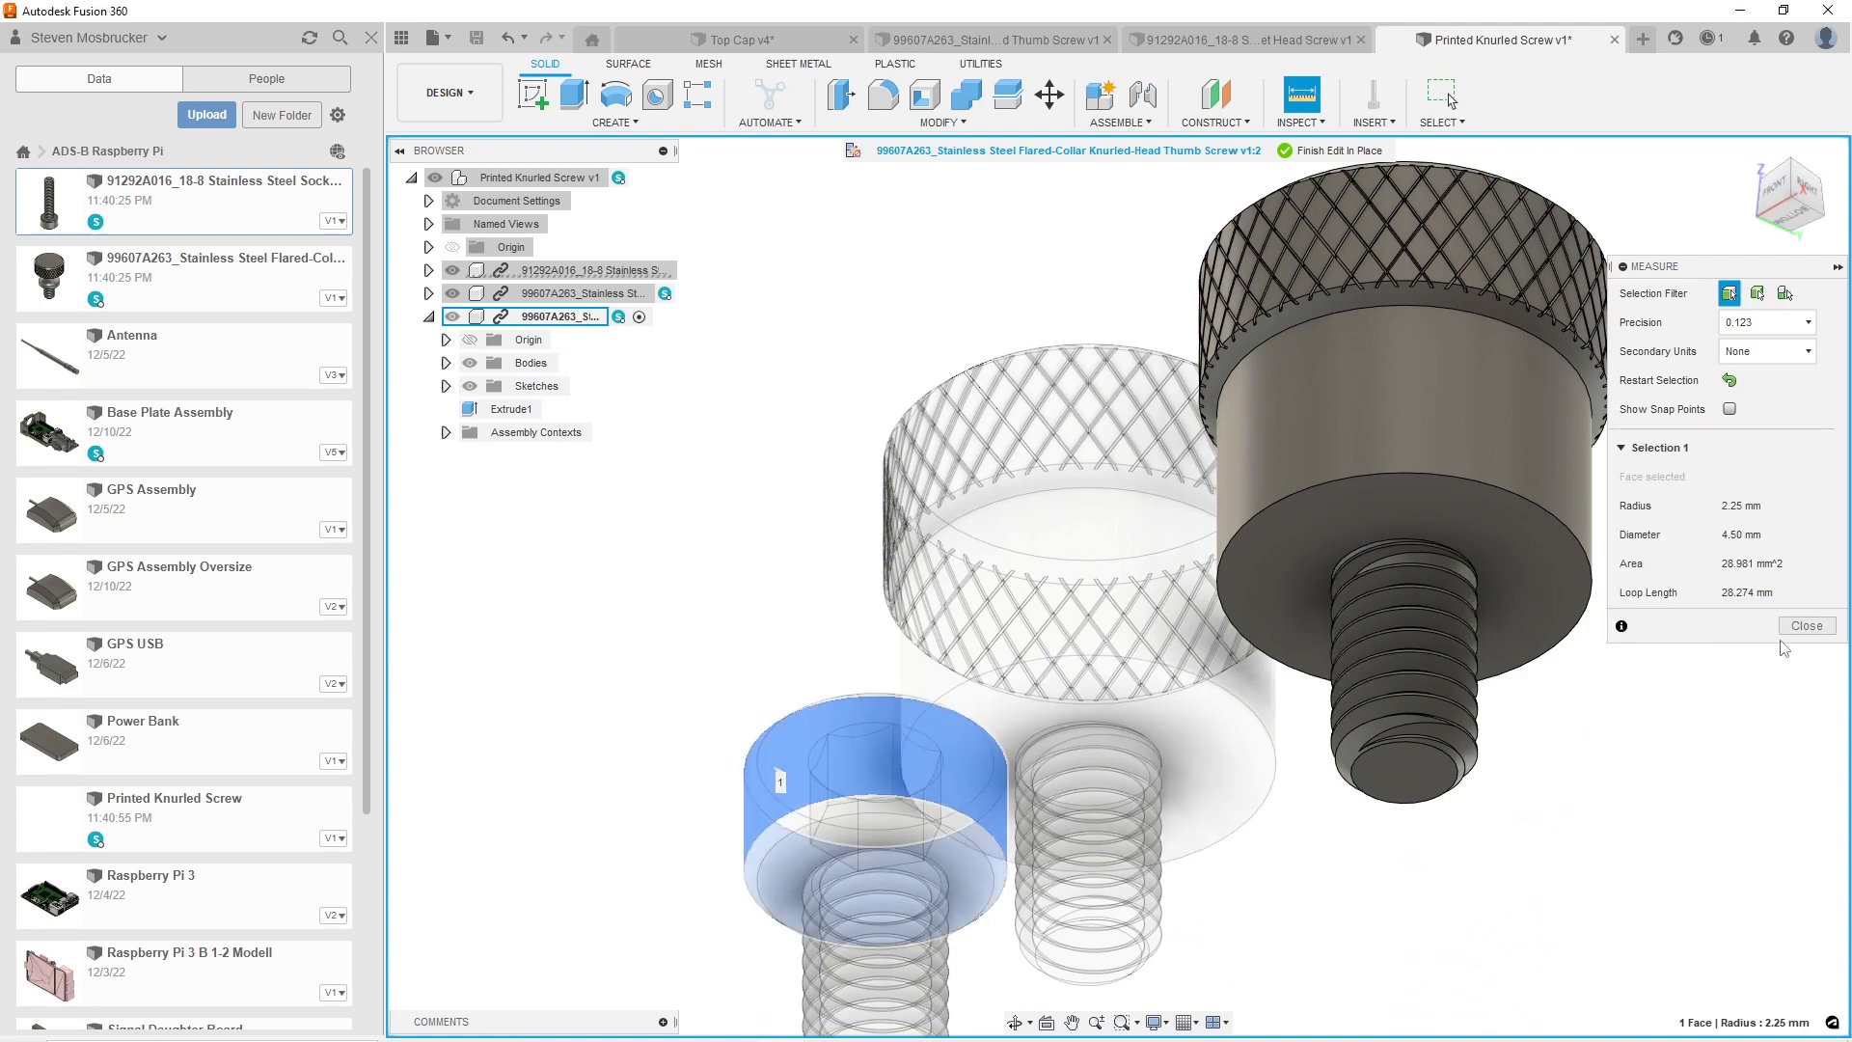
pyautogui.click(1806, 627)
# Sketch a 4.5 mm diameter circle centred on the origin, on the horizontal origin plane at the collar's underside, and finish the sketch.
pyautogui.click(546, 101)
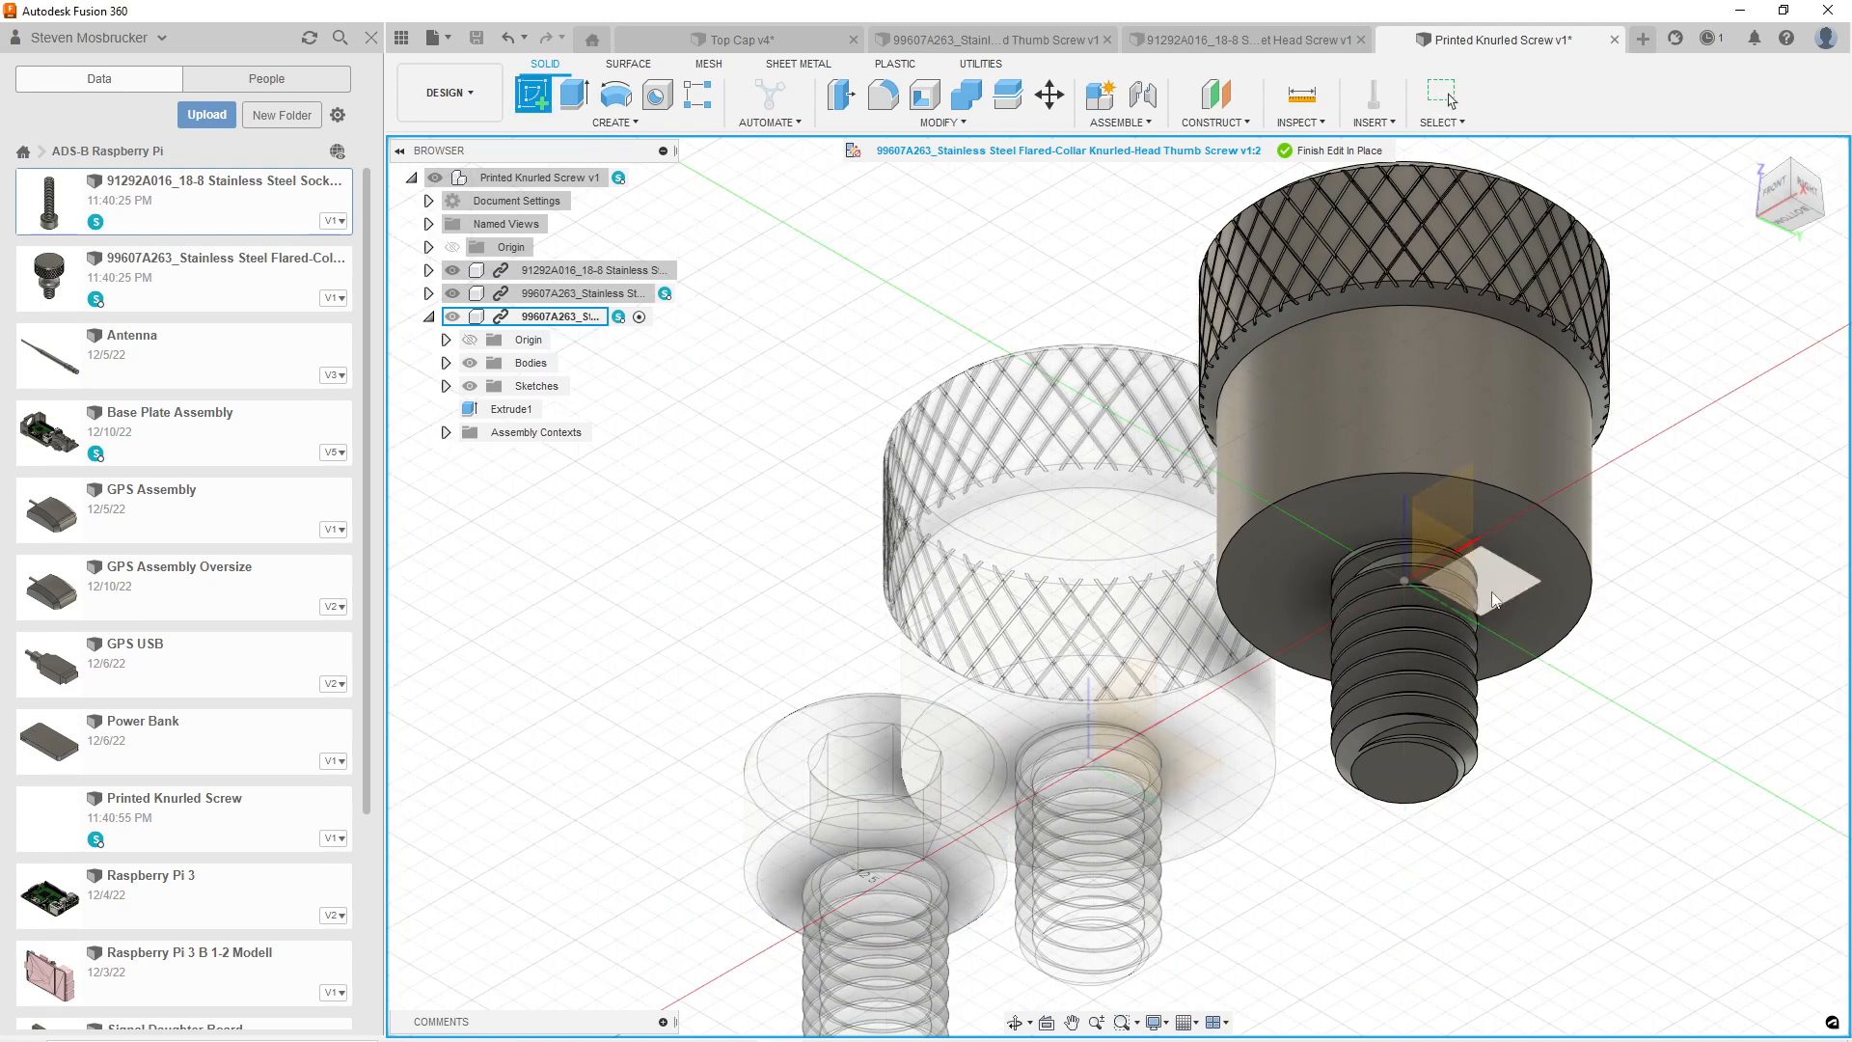
pyautogui.click(1532, 569)
pyautogui.click(616, 94)
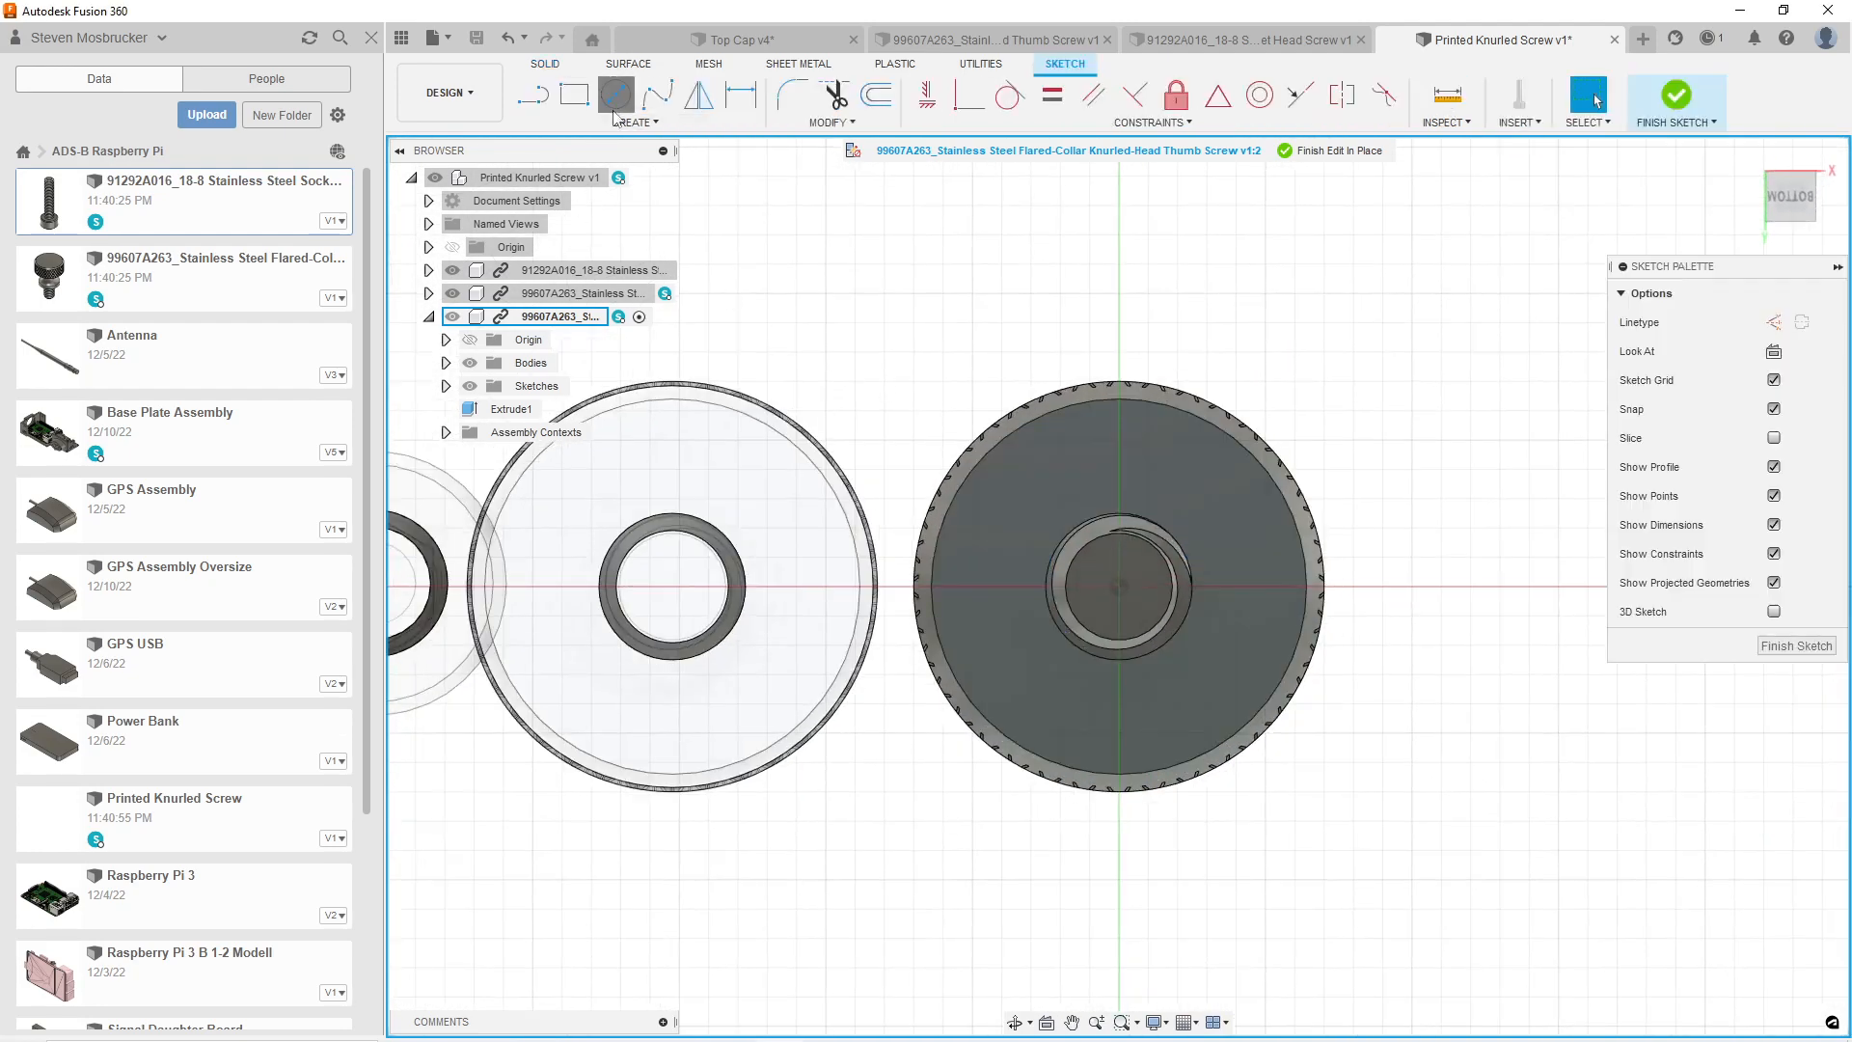
pyautogui.click(1118, 585)
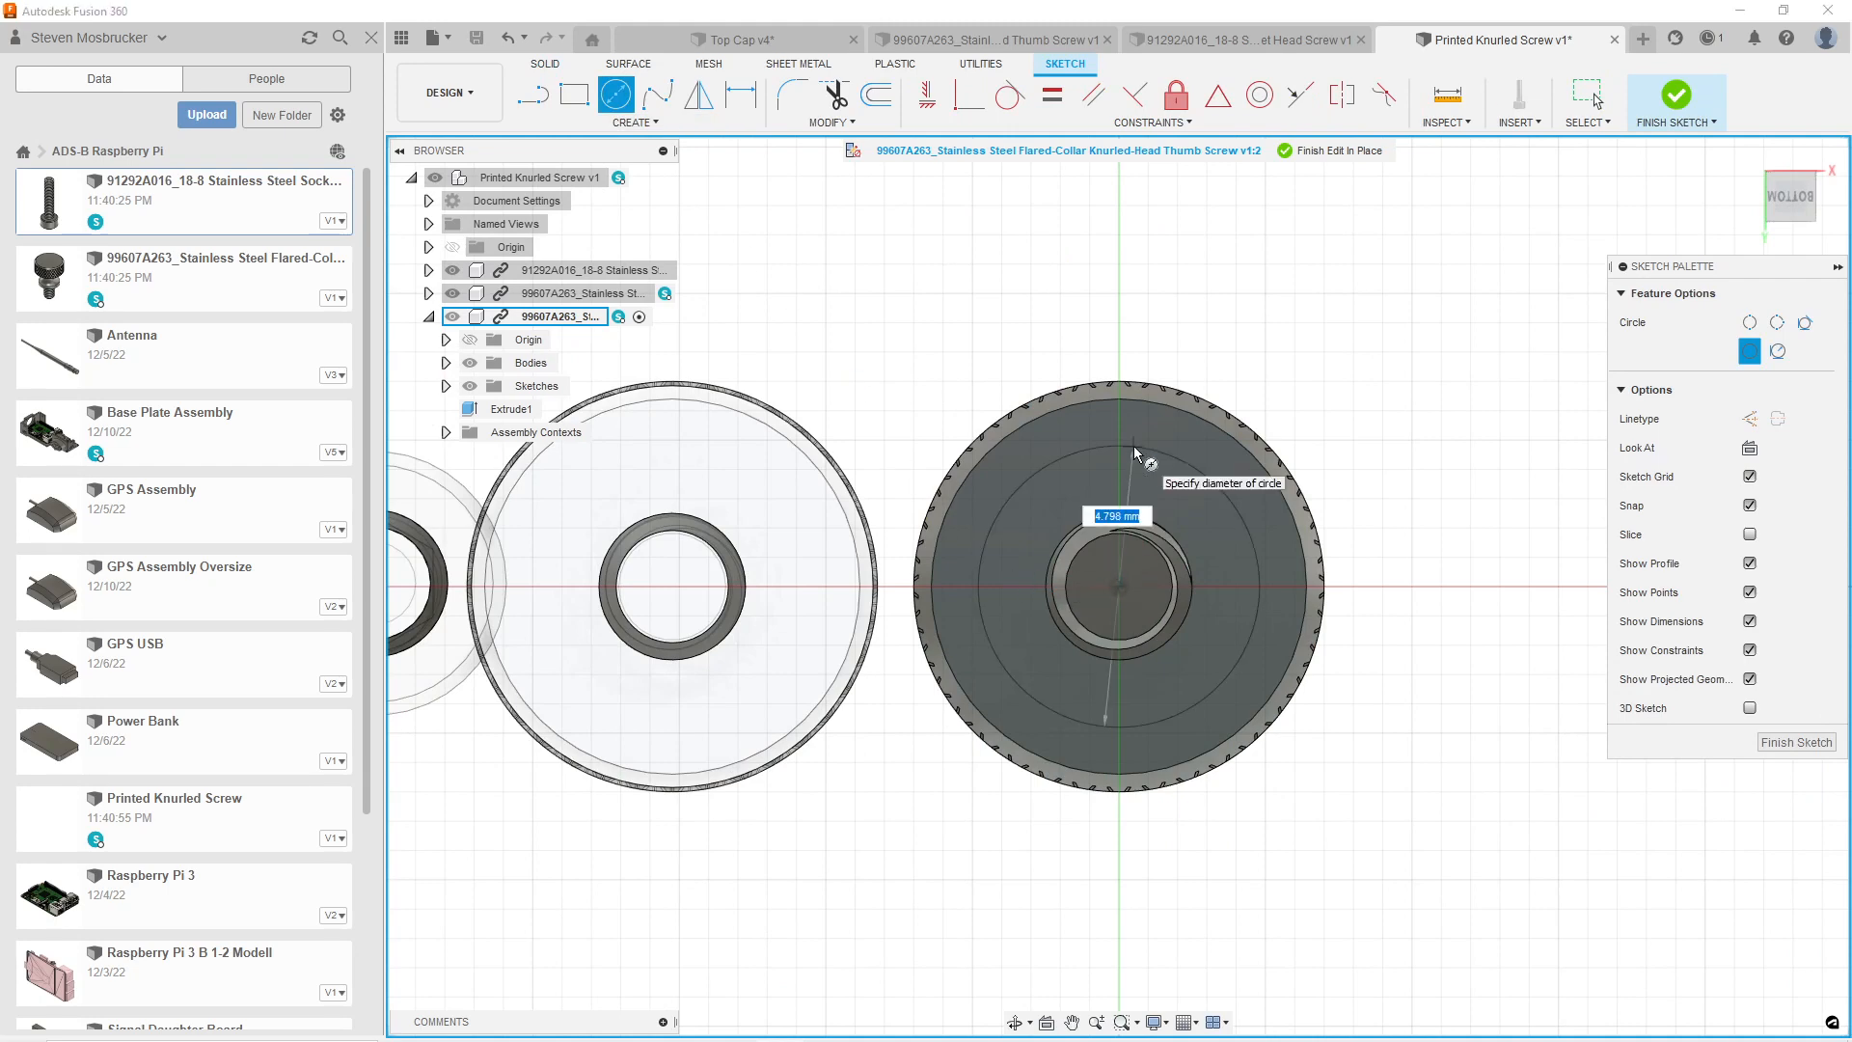
pyautogui.write('4.5')
pyautogui.press('Return')
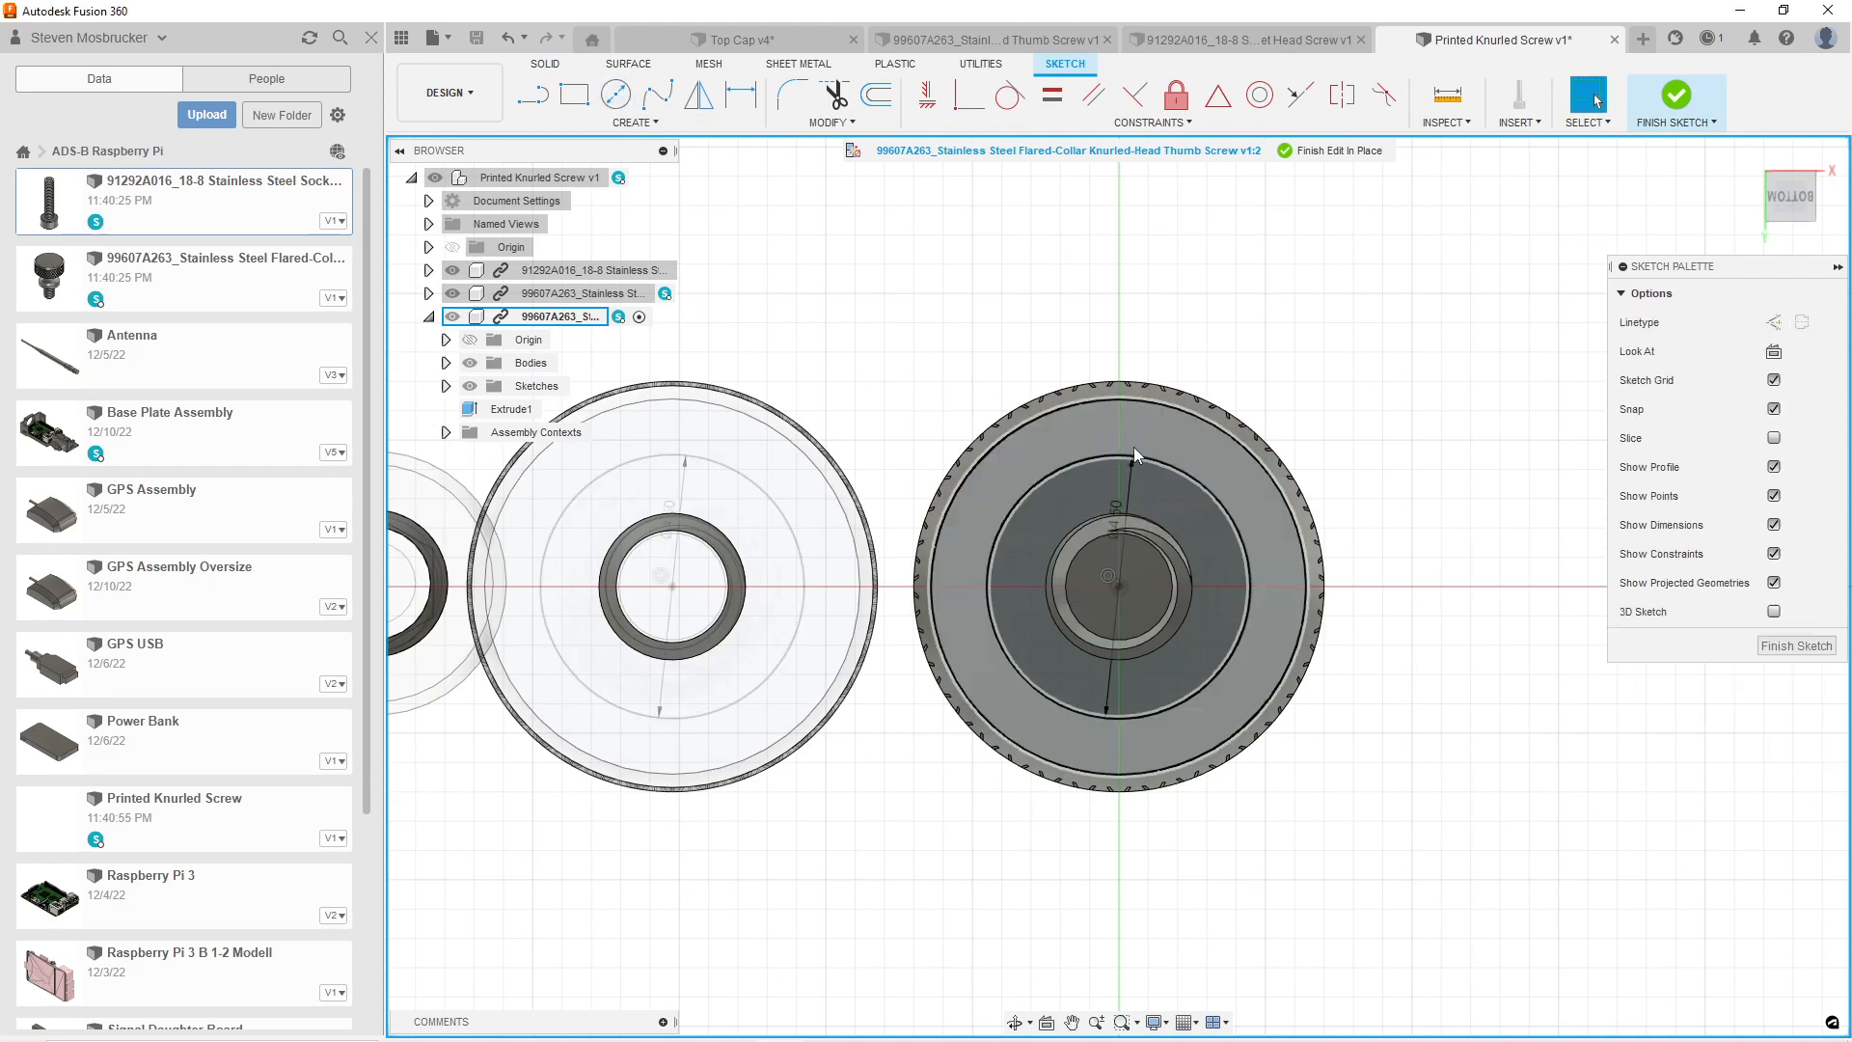
pyautogui.click(1677, 93)
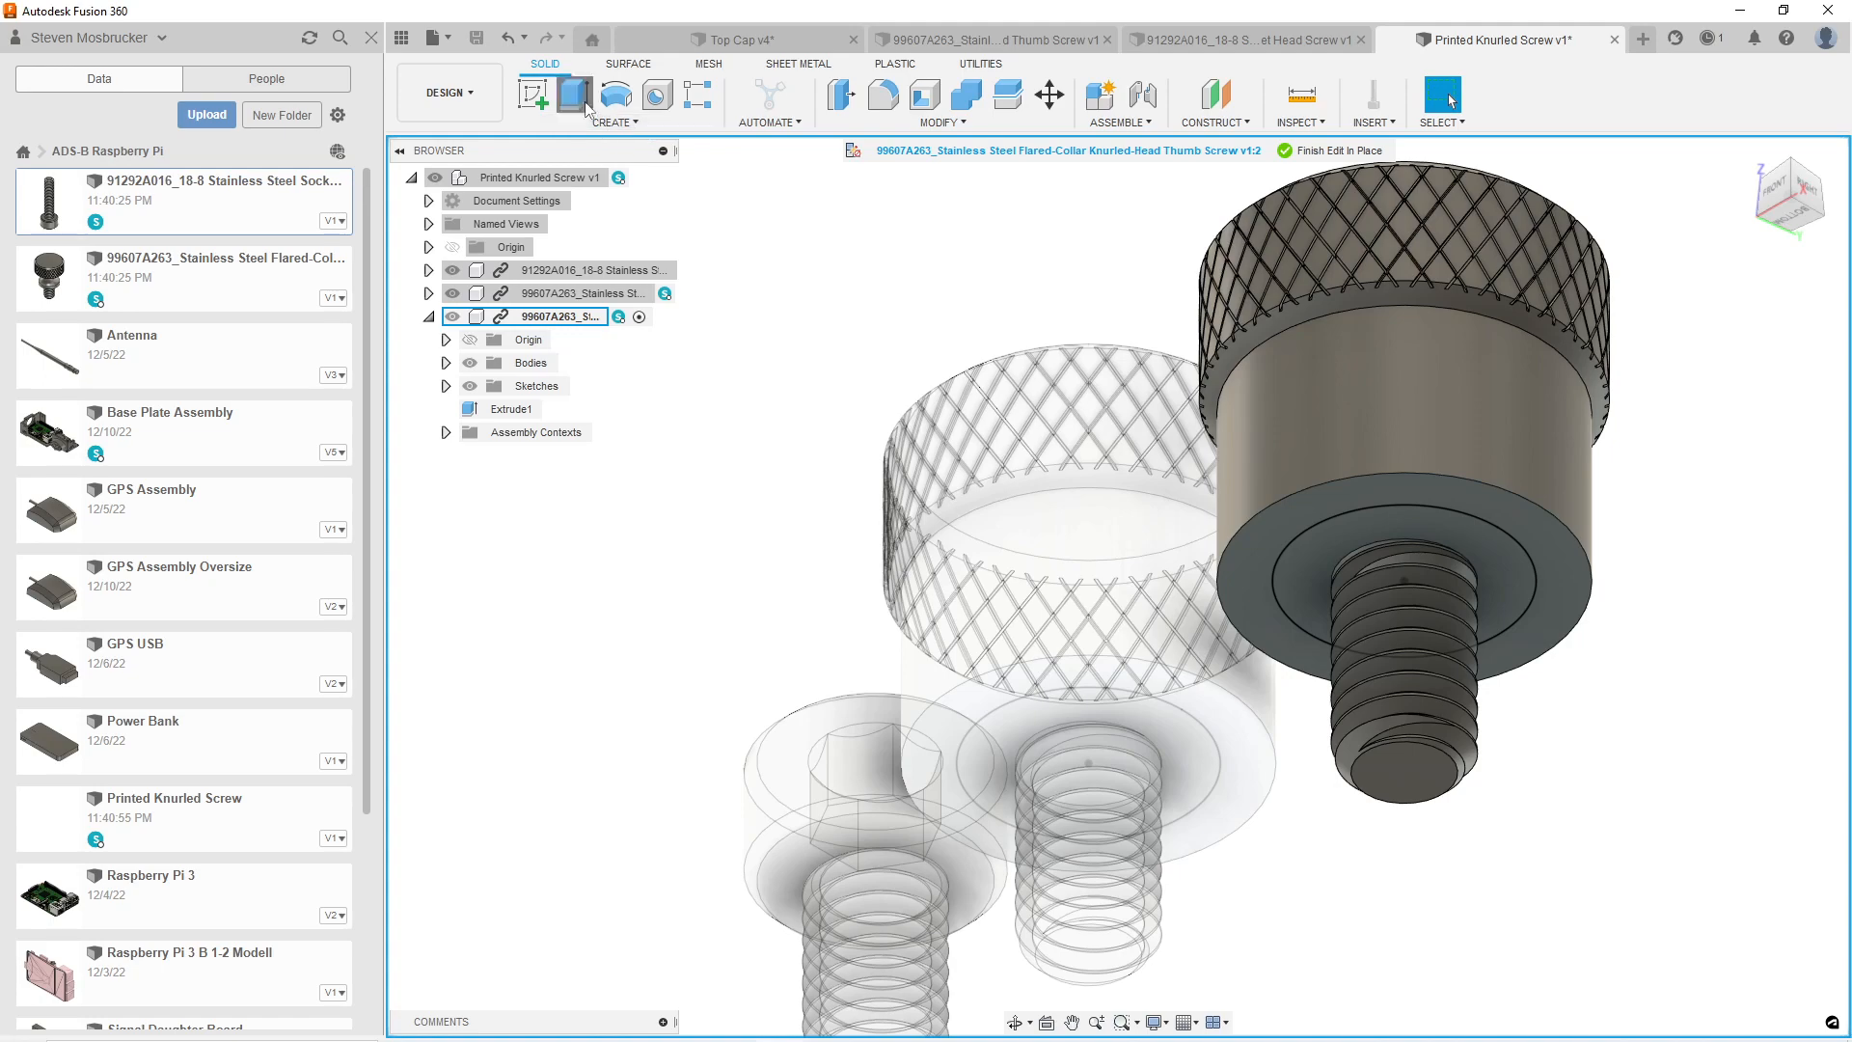
# Extrude the two profiles inside the 4.5 mm circle down past the shank's end to cut away the threaded shank.
pyautogui.click(574, 93)
pyautogui.click(1319, 590)
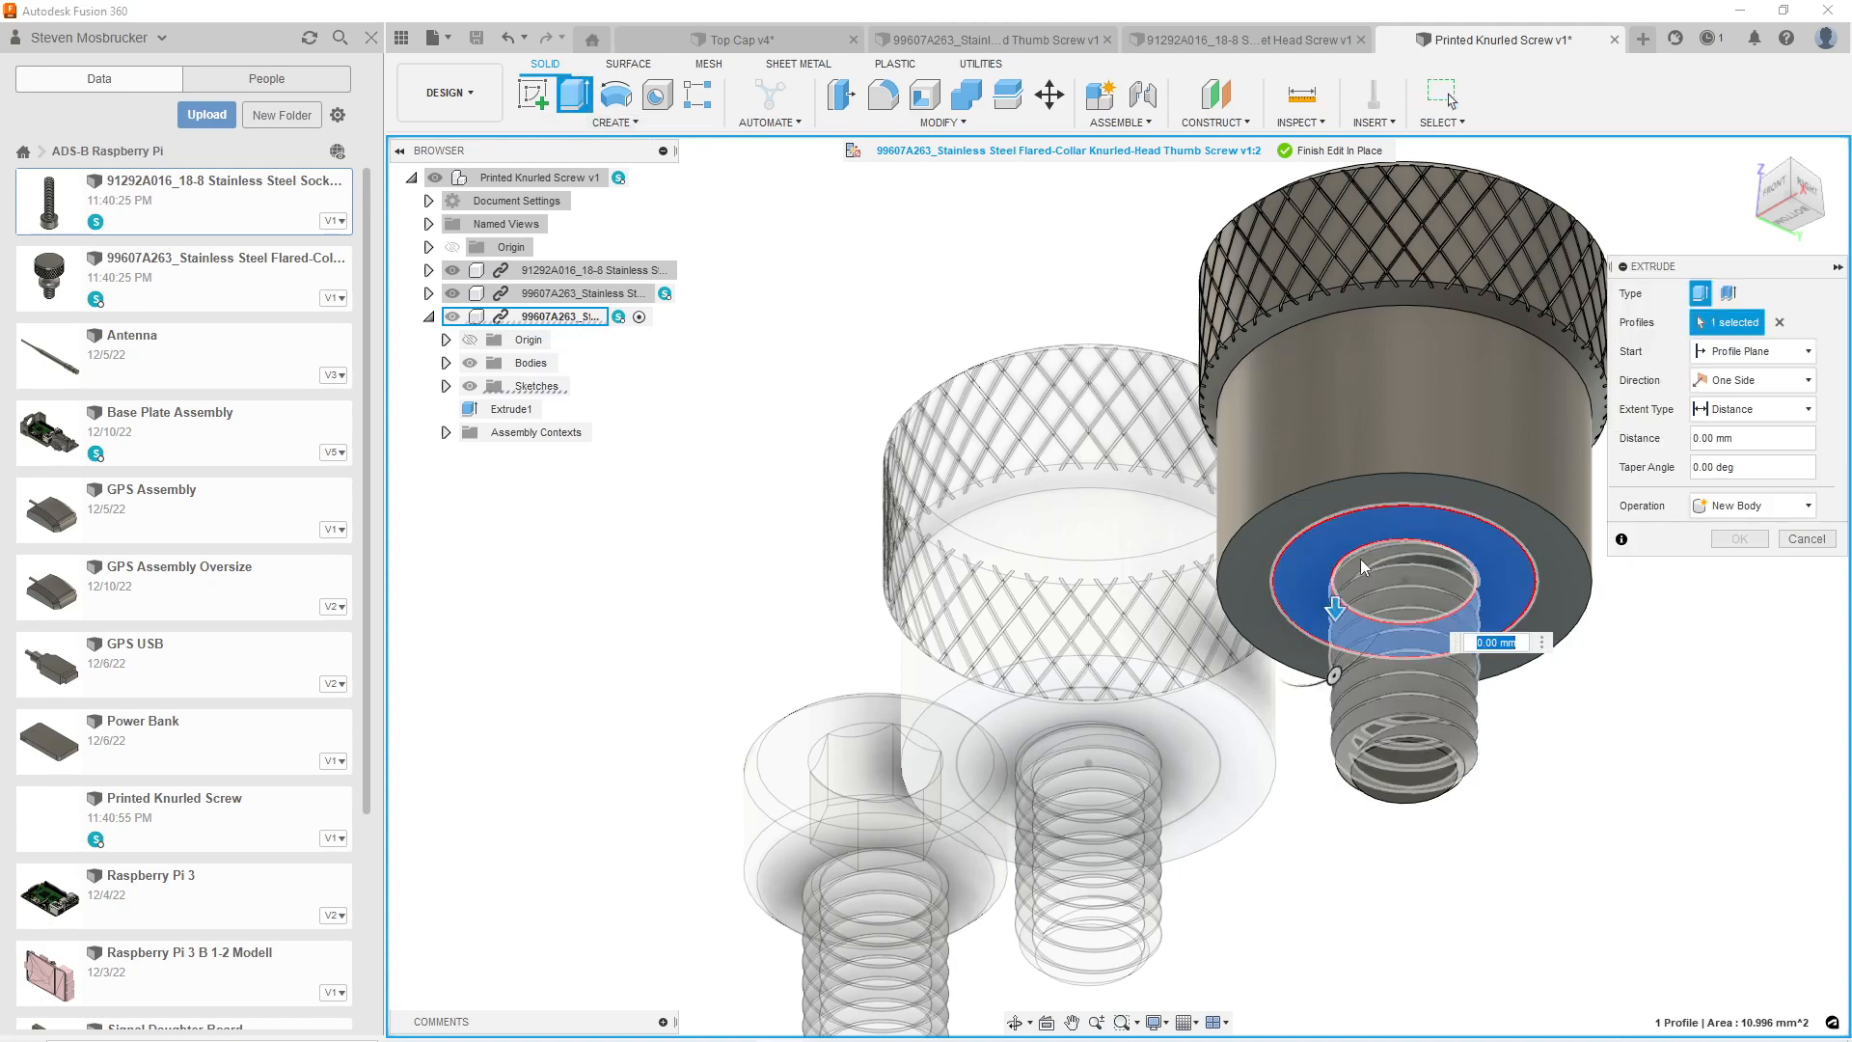
pyautogui.scroll(4, 1427, 569)
pyautogui.scroll(-2, 1375, 611)
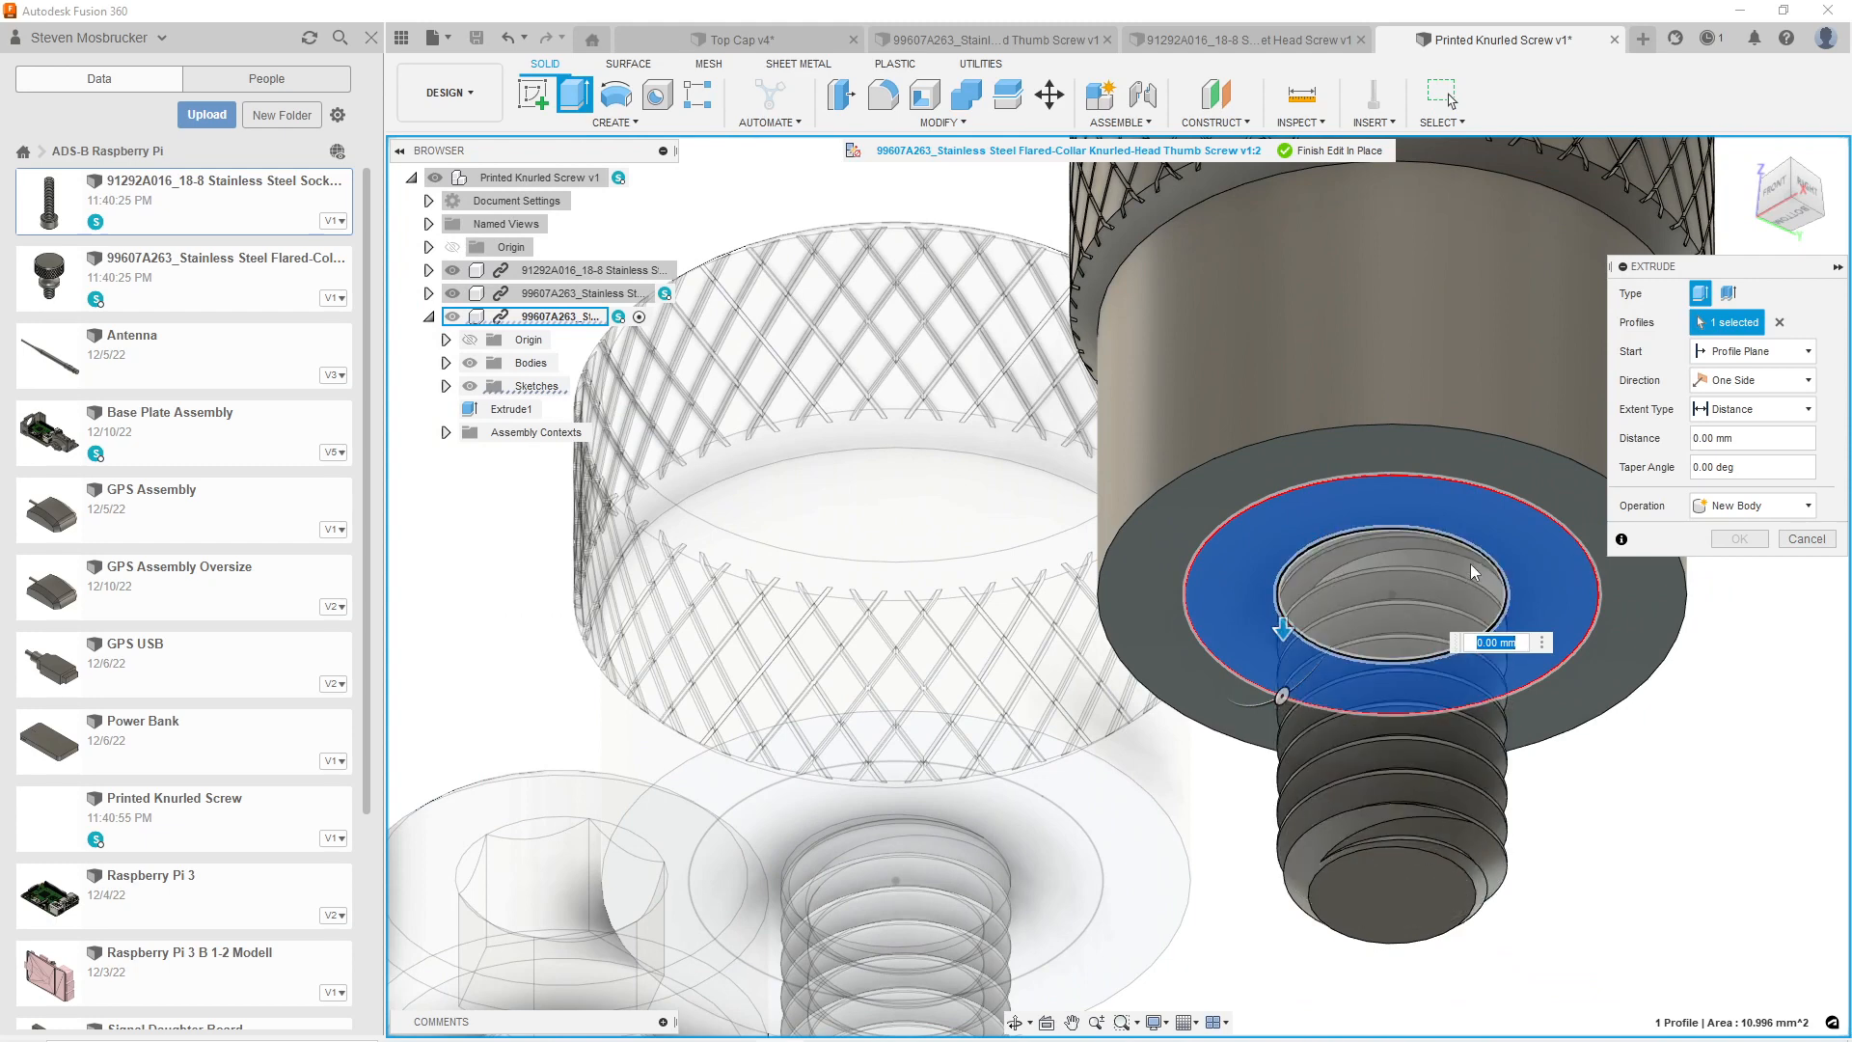
pyautogui.click(1389, 617)
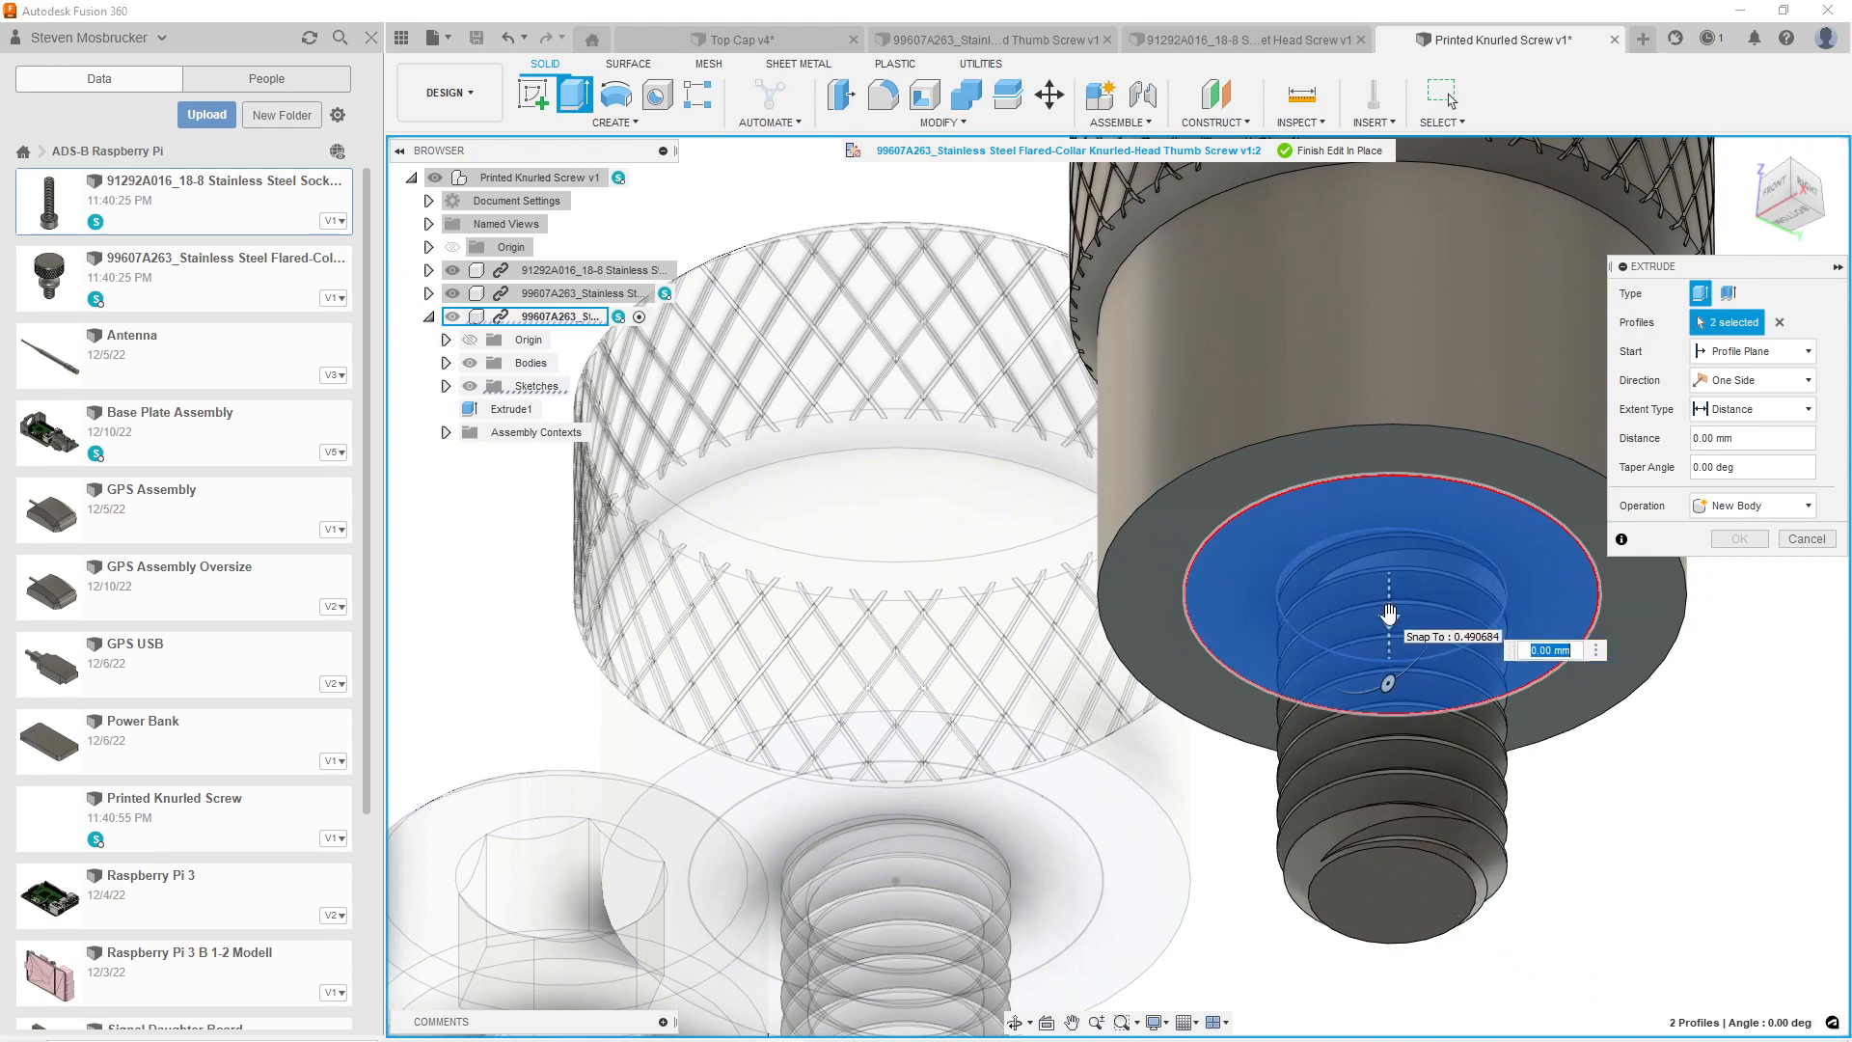
pyautogui.moveTo(1390, 606); pyautogui.dragTo(1372, 924)
pyautogui.click(1726, 569)
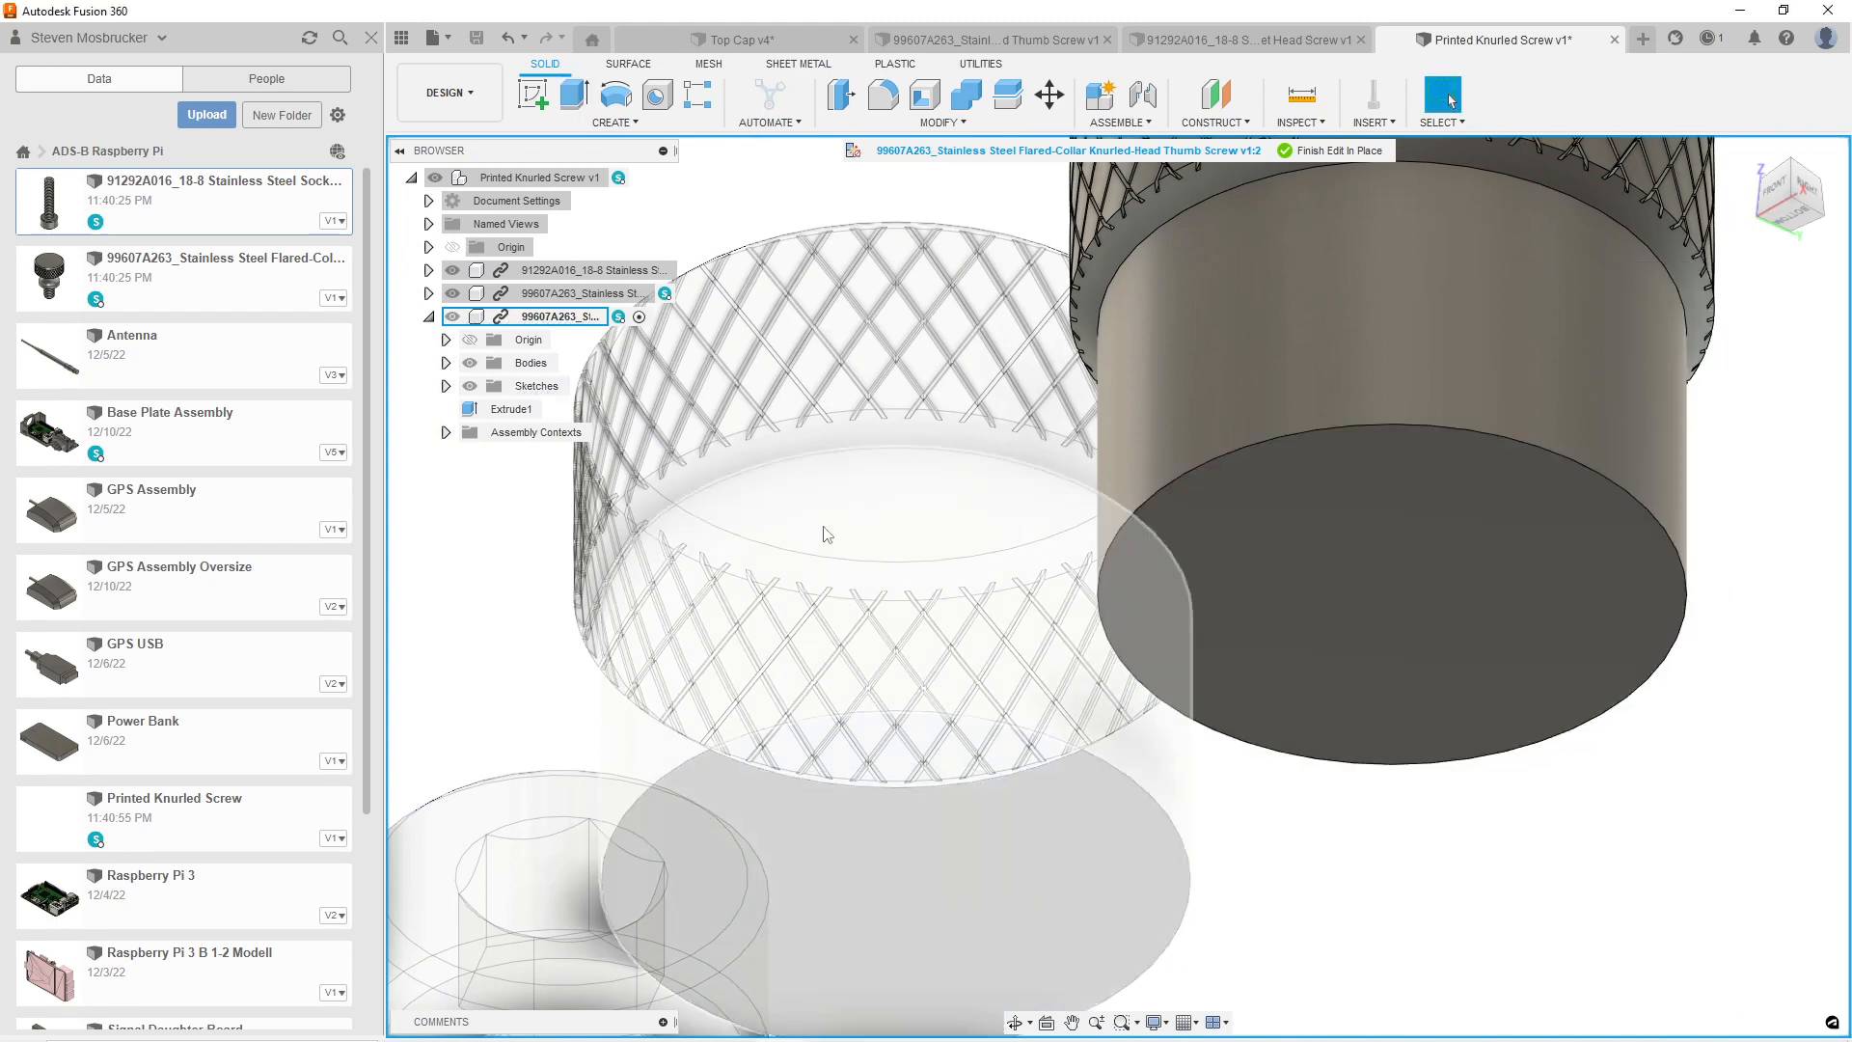
pyautogui.click(446, 385)
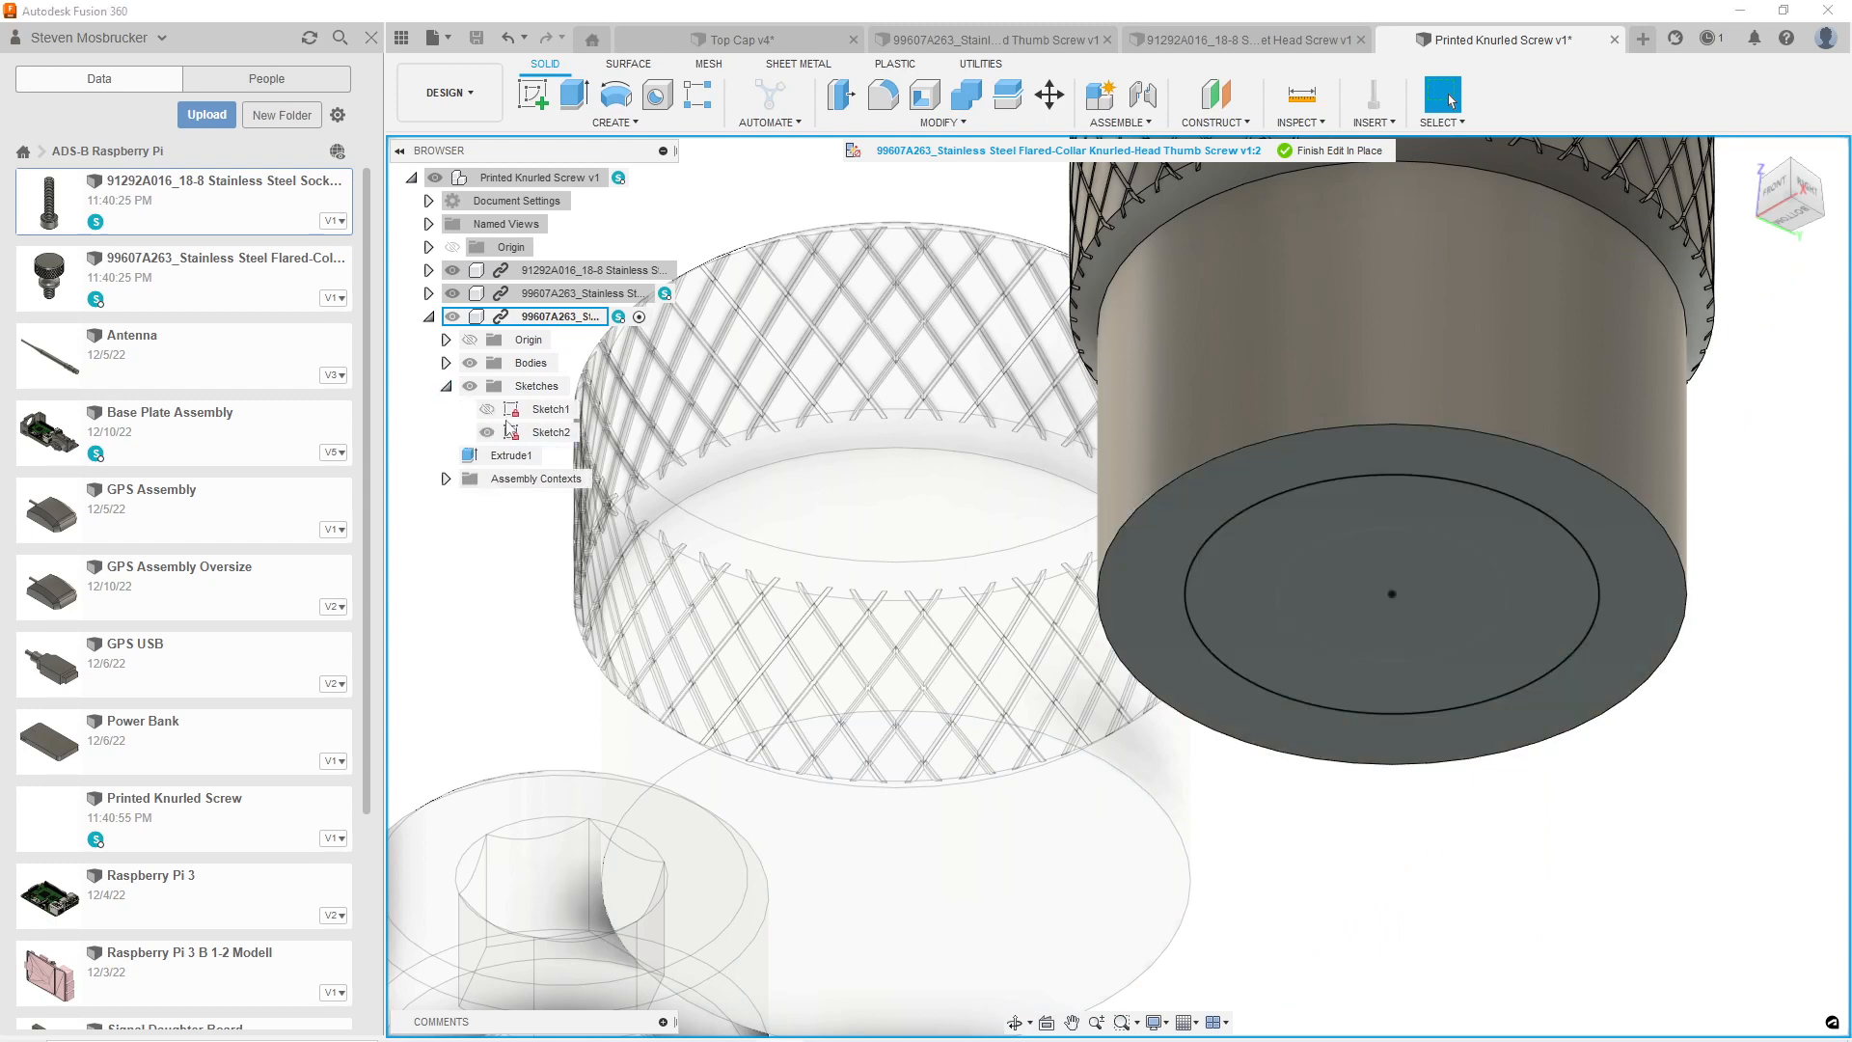
pyautogui.rightClick(537, 321)
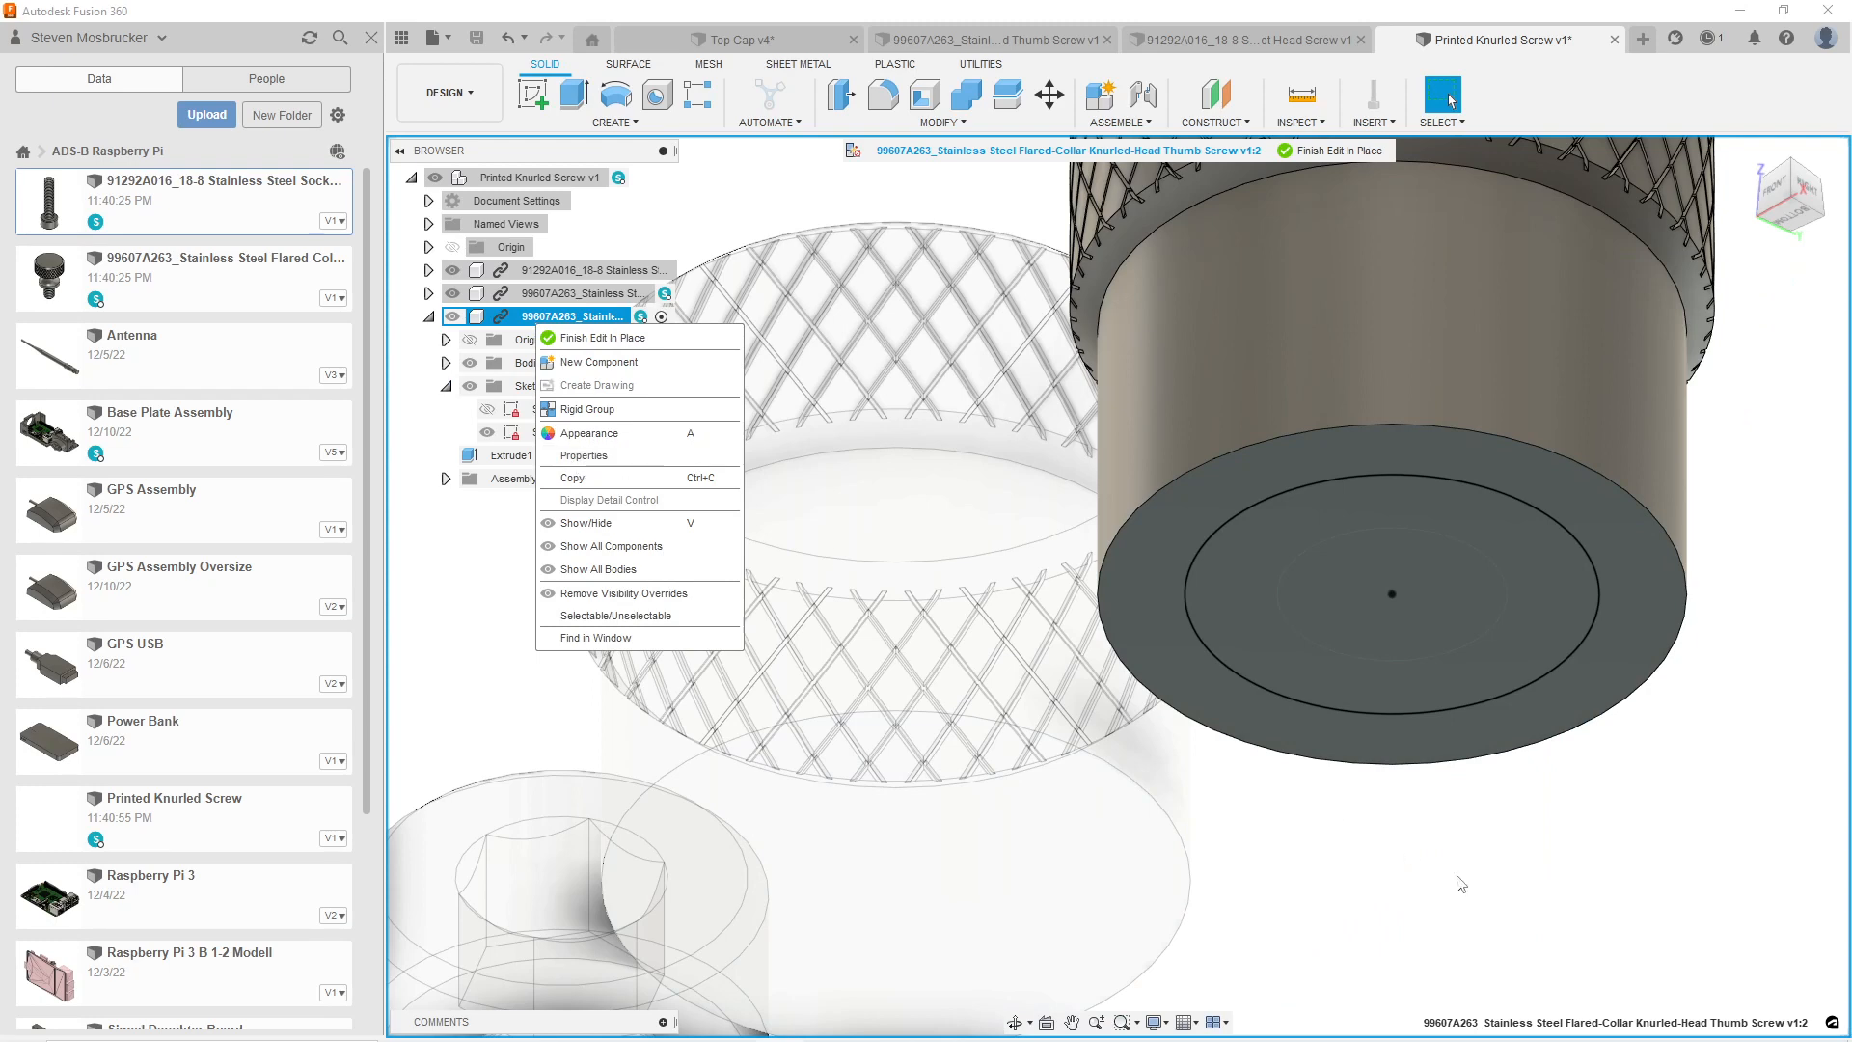
pyautogui.click(1394, 826)
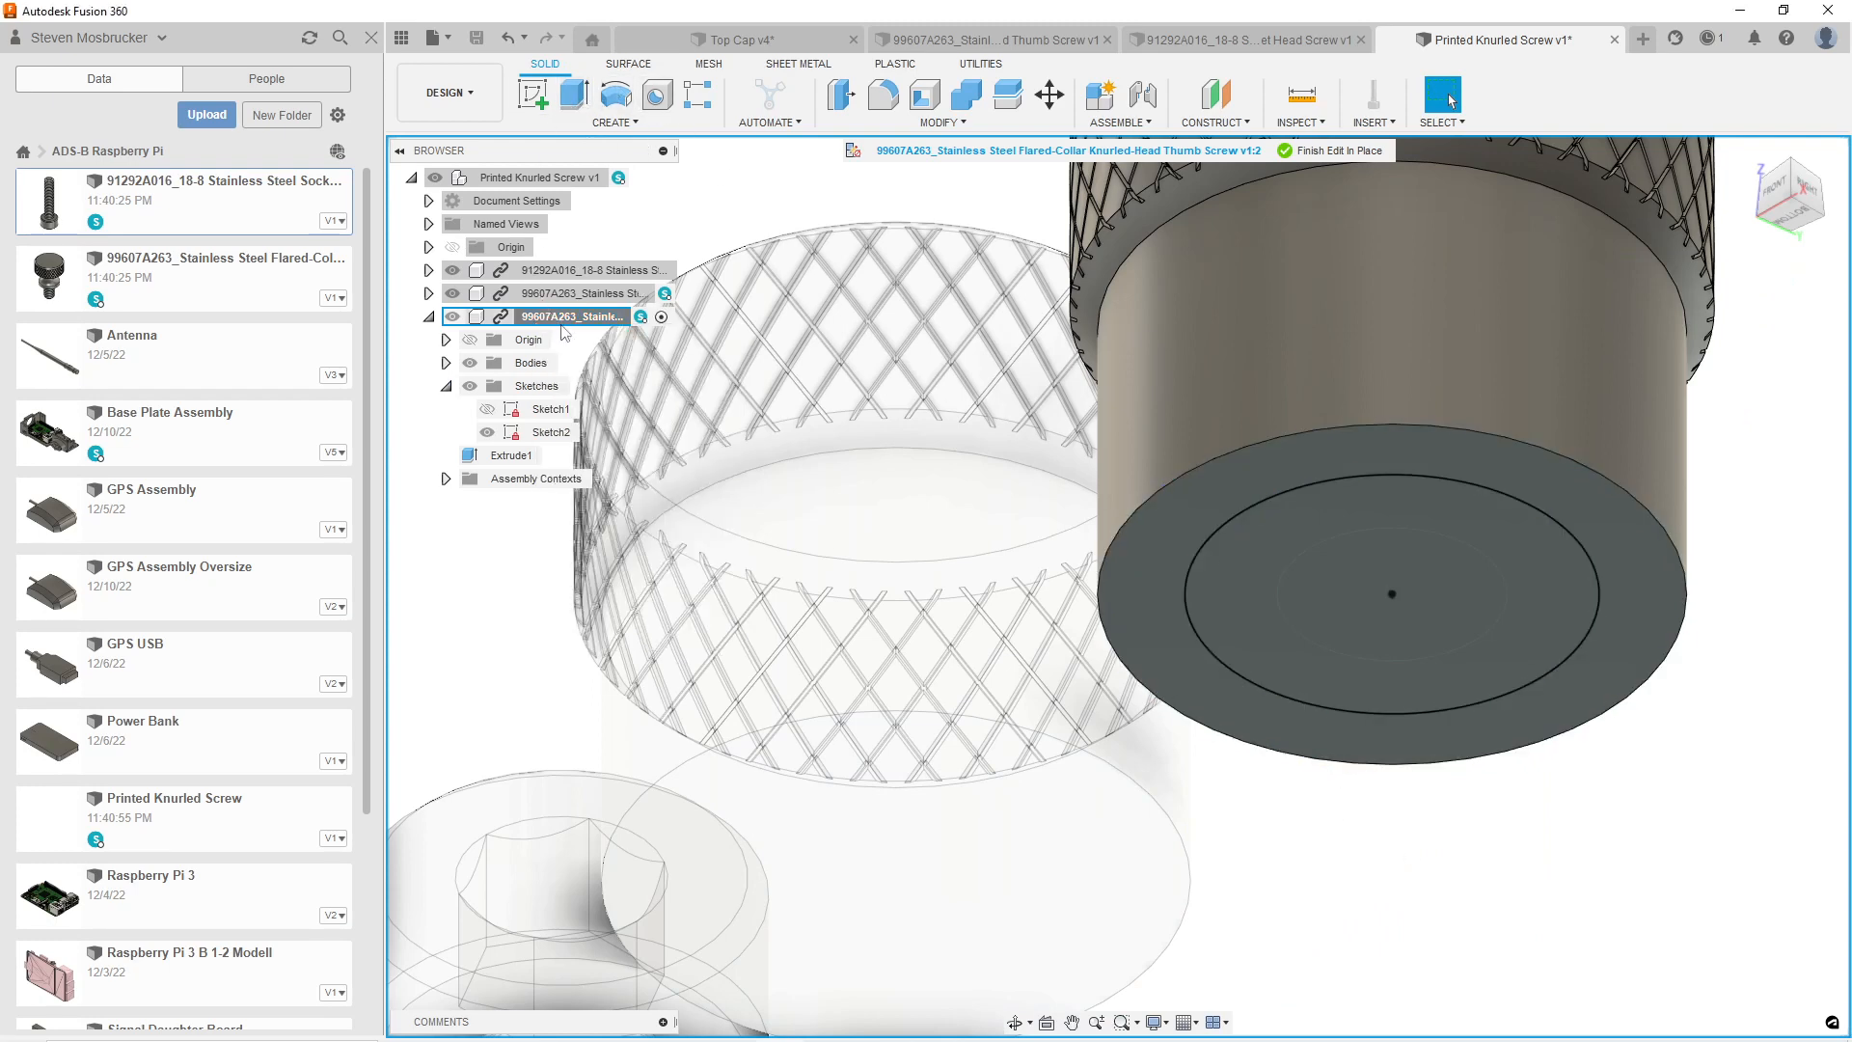
pyautogui.rightClick(564, 324)
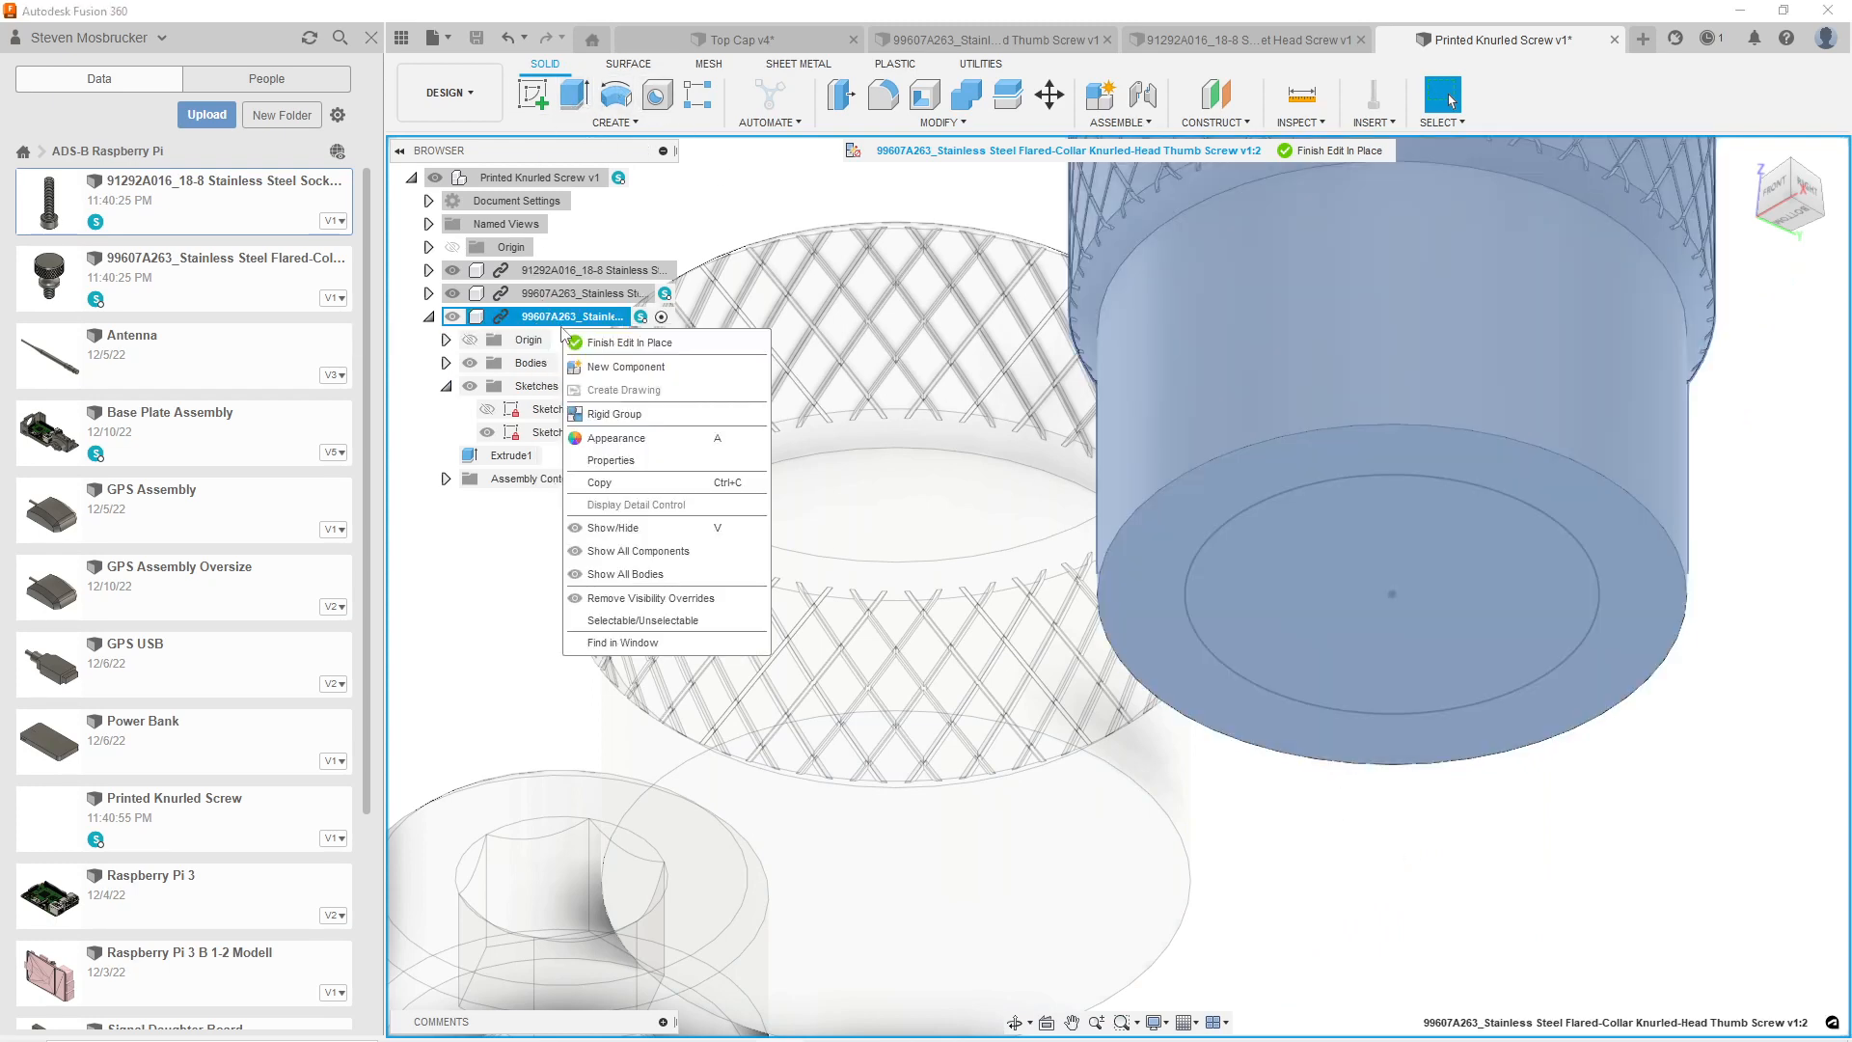
pyautogui.rightClick(546, 180)
pyautogui.click(506, 176)
pyautogui.rightClick(505, 174)
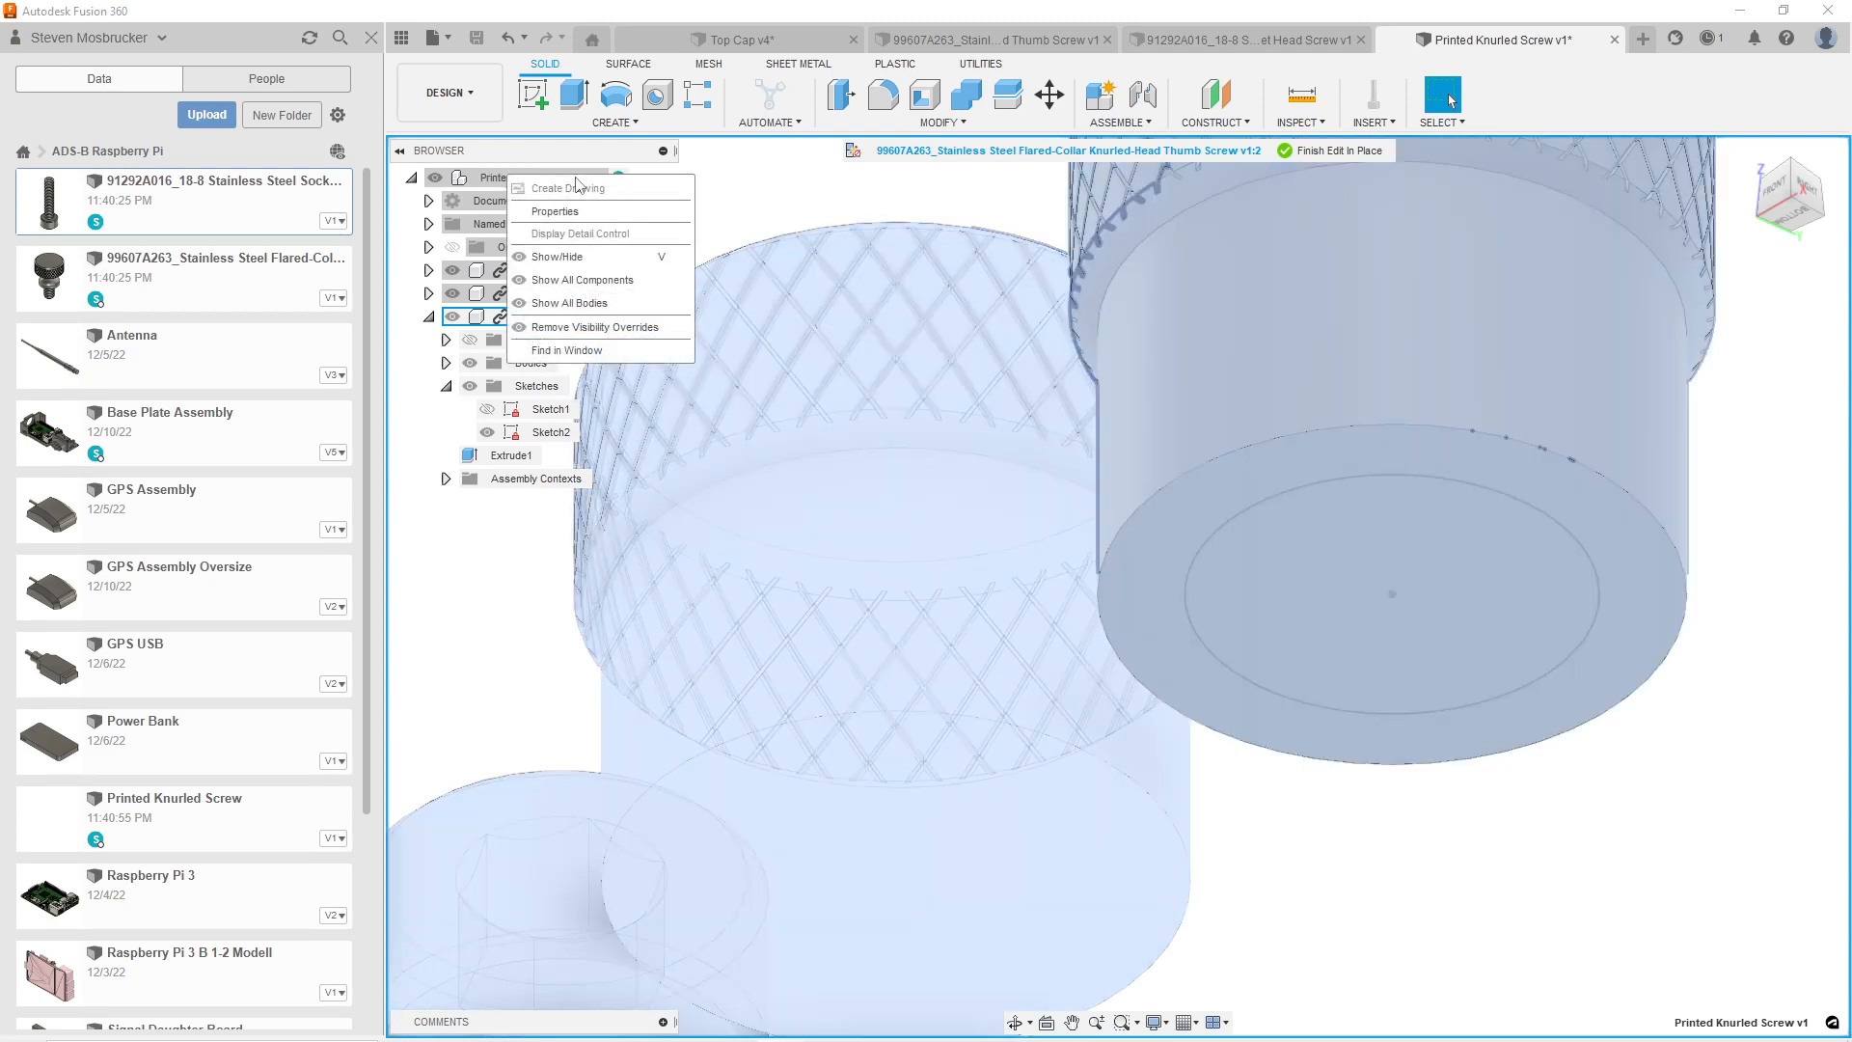
pyautogui.click(811, 195)
pyautogui.rightClick(578, 321)
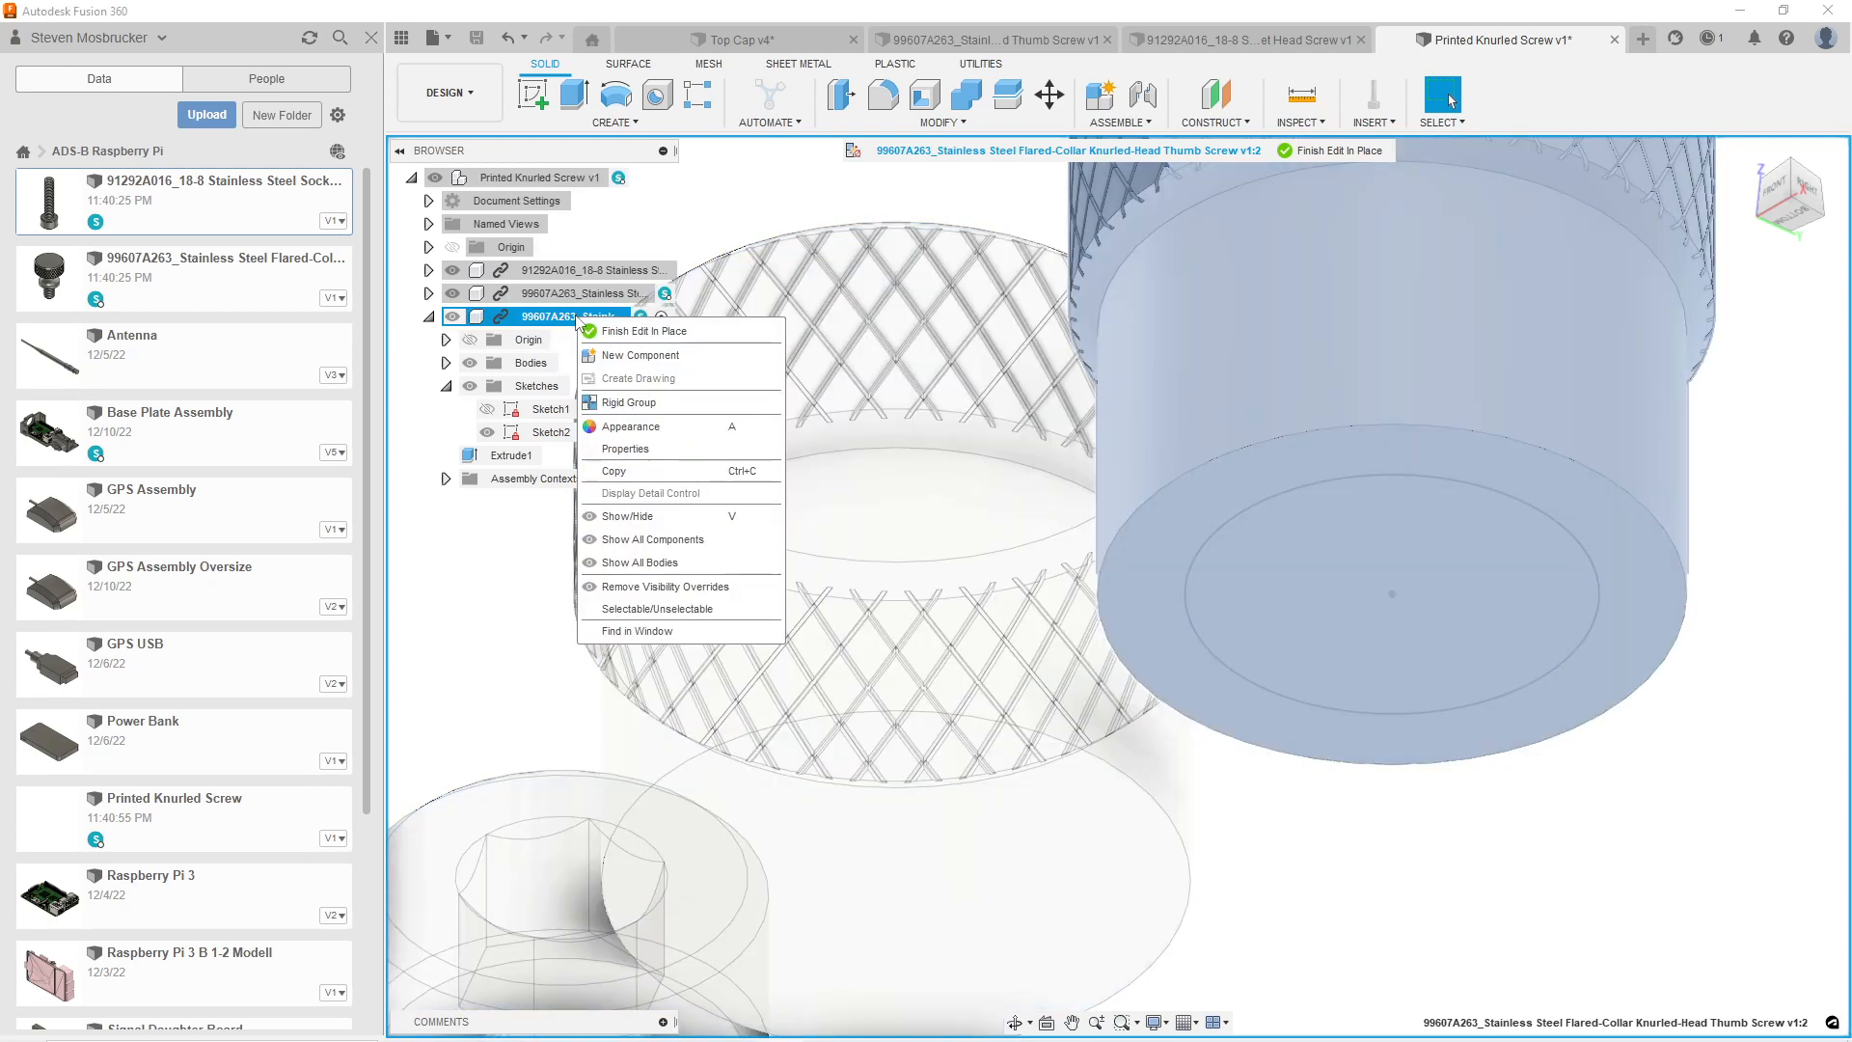
pyautogui.click(765, 205)
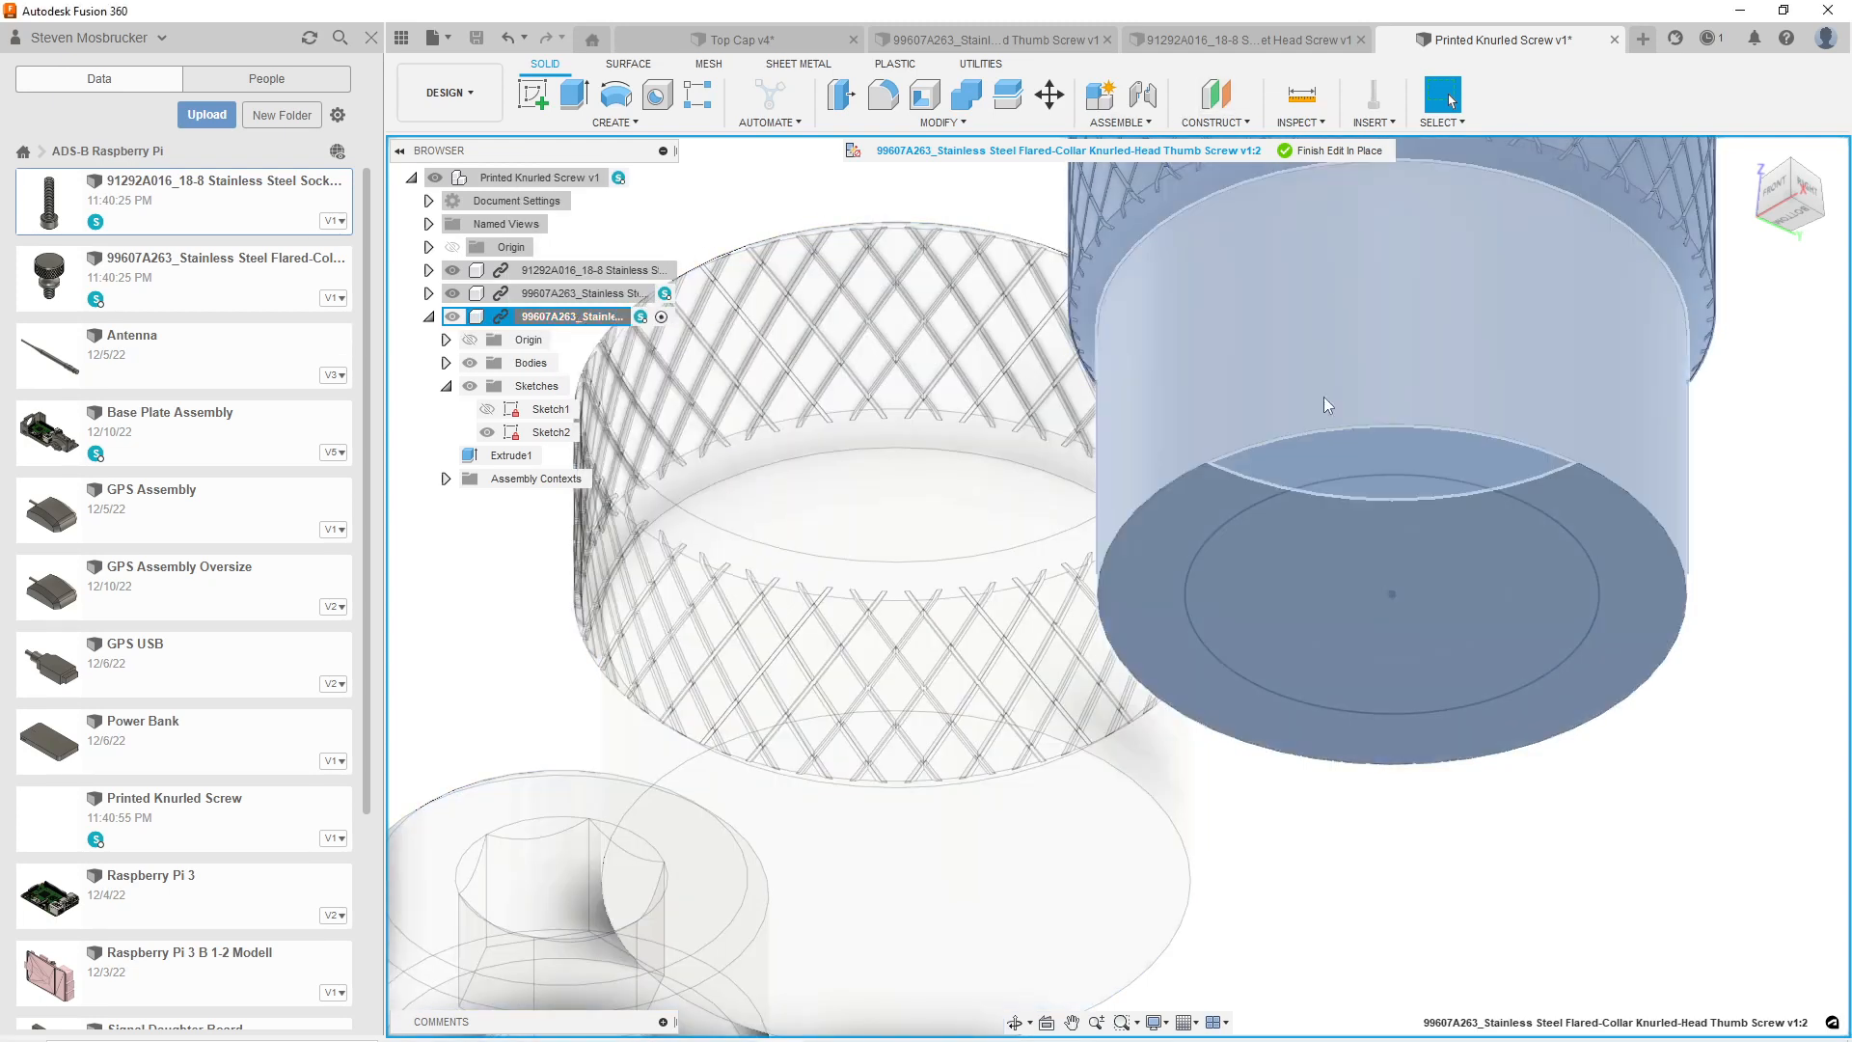
pyautogui.click(1460, 857)
pyautogui.scroll(-3, 1034, 581)
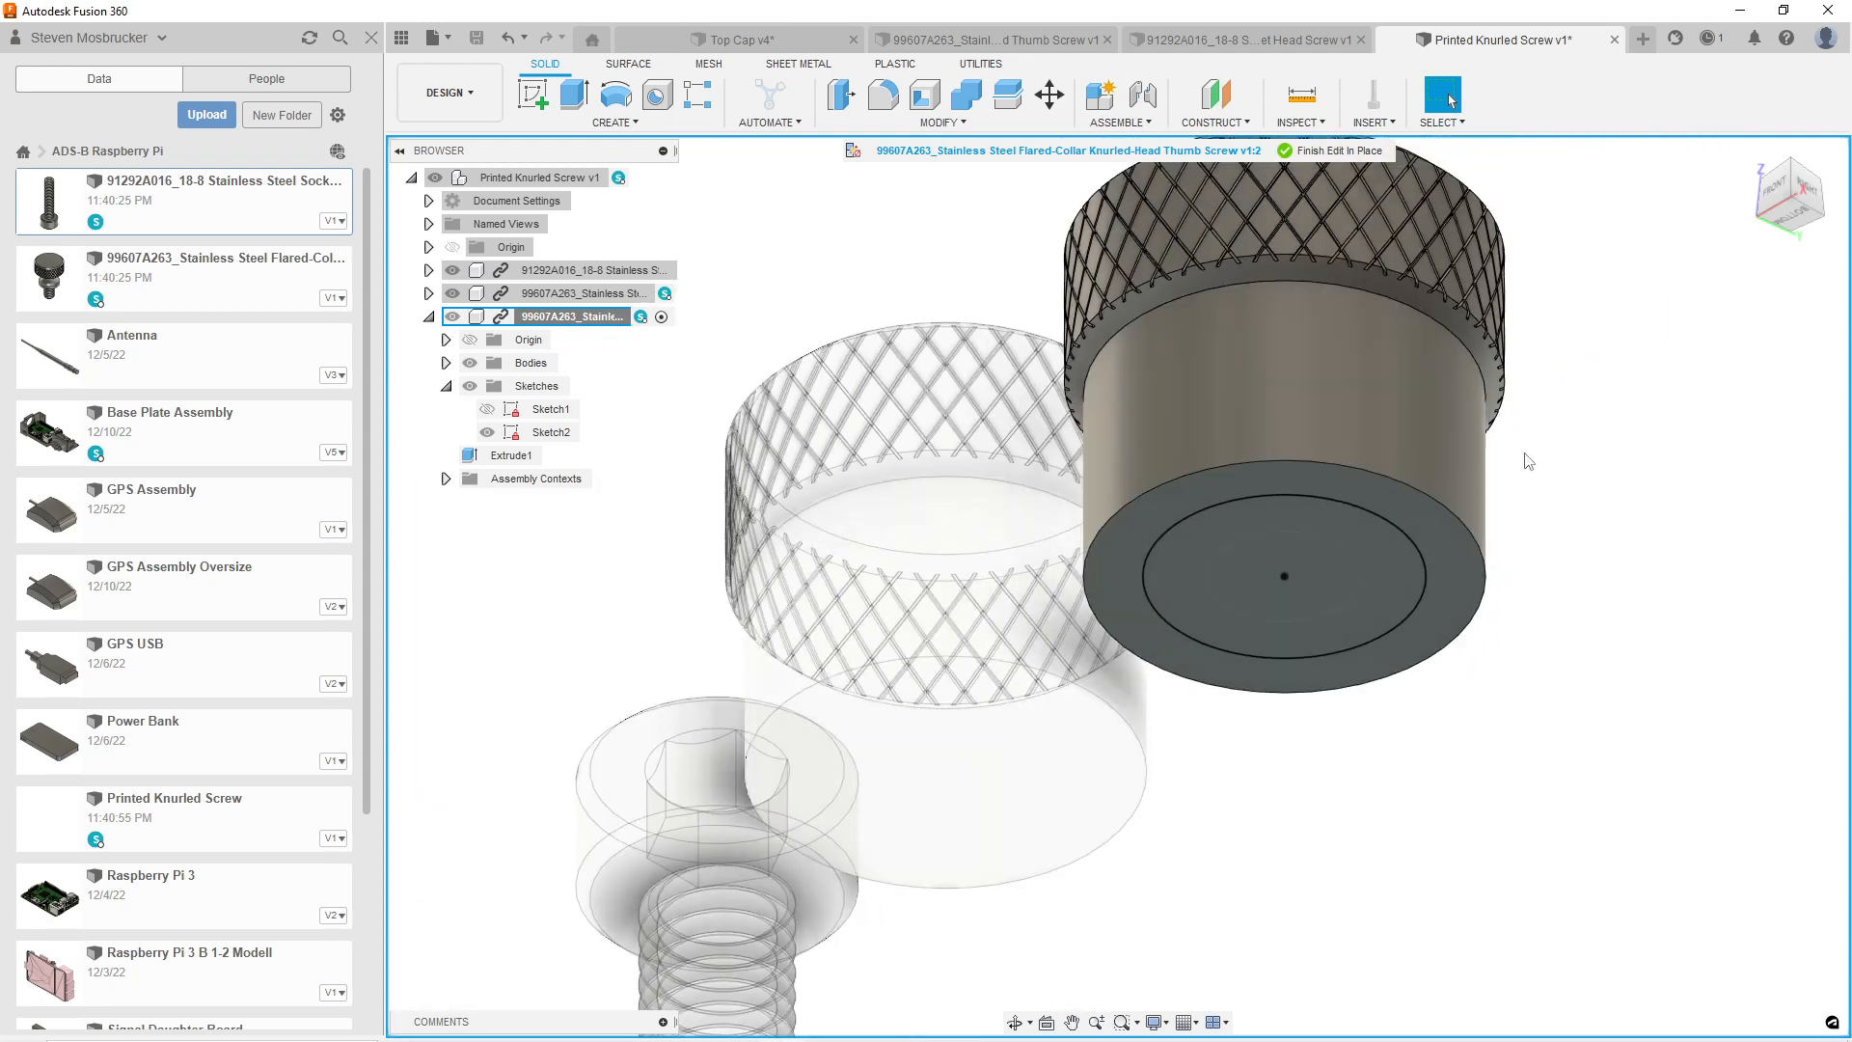
# Undo the shank cut, the 4.5 mm circle sketch and the collar extrusion, and finish editing the thumb screw in place.
pyautogui.click(1354, 152)
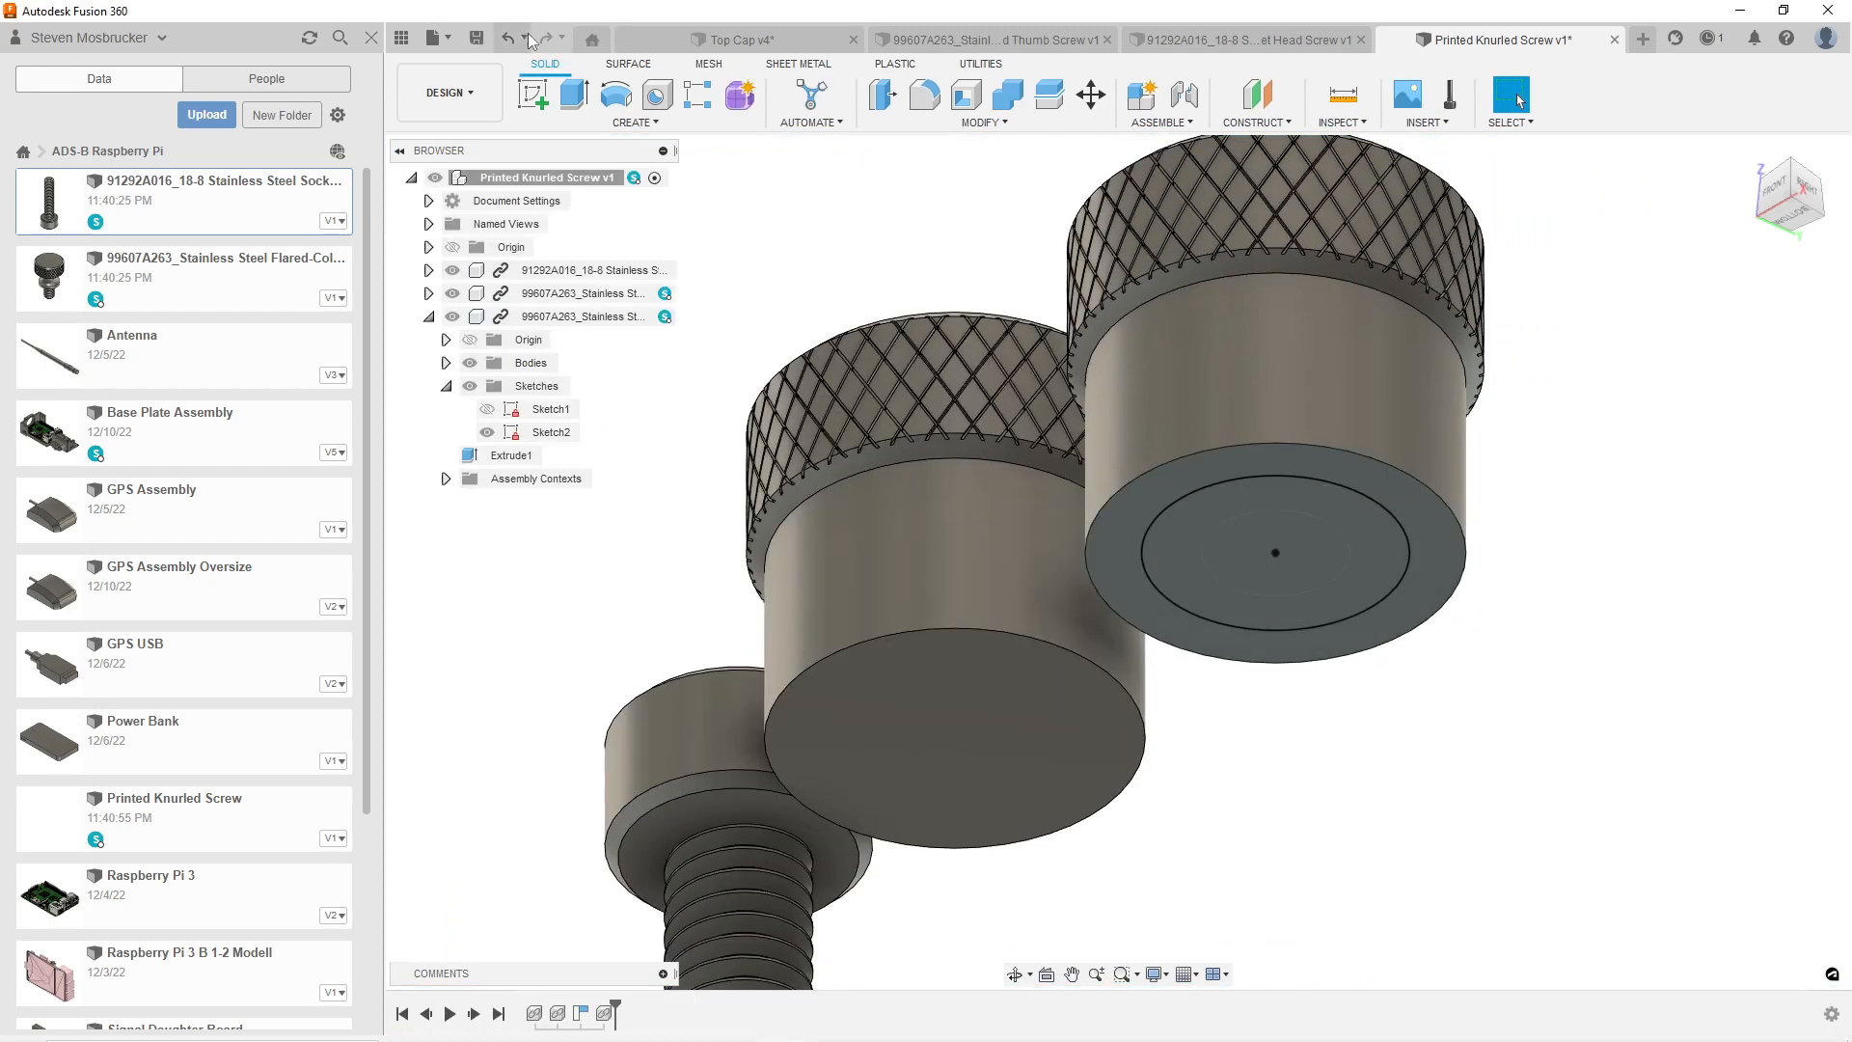
pyautogui.click(512, 38)
pyautogui.click(511, 39)
pyautogui.click(512, 39)
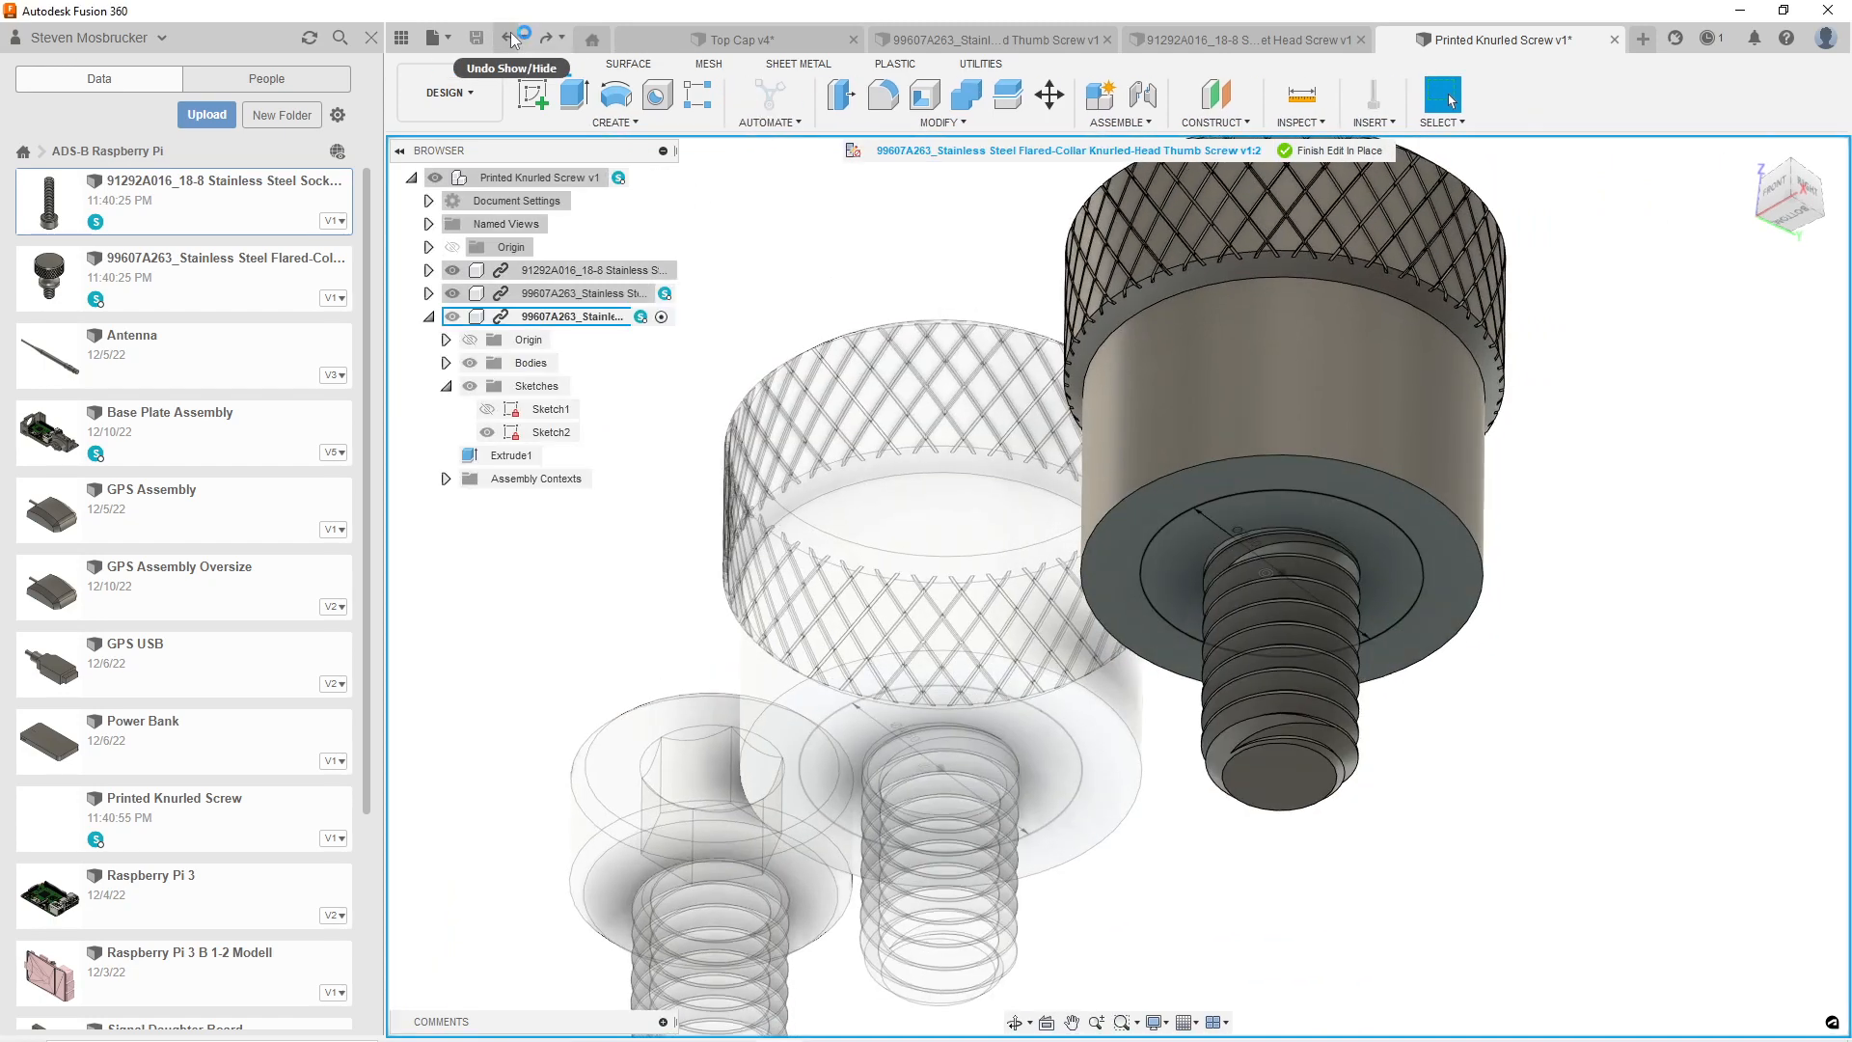
pyautogui.click(511, 39)
pyautogui.click(511, 36)
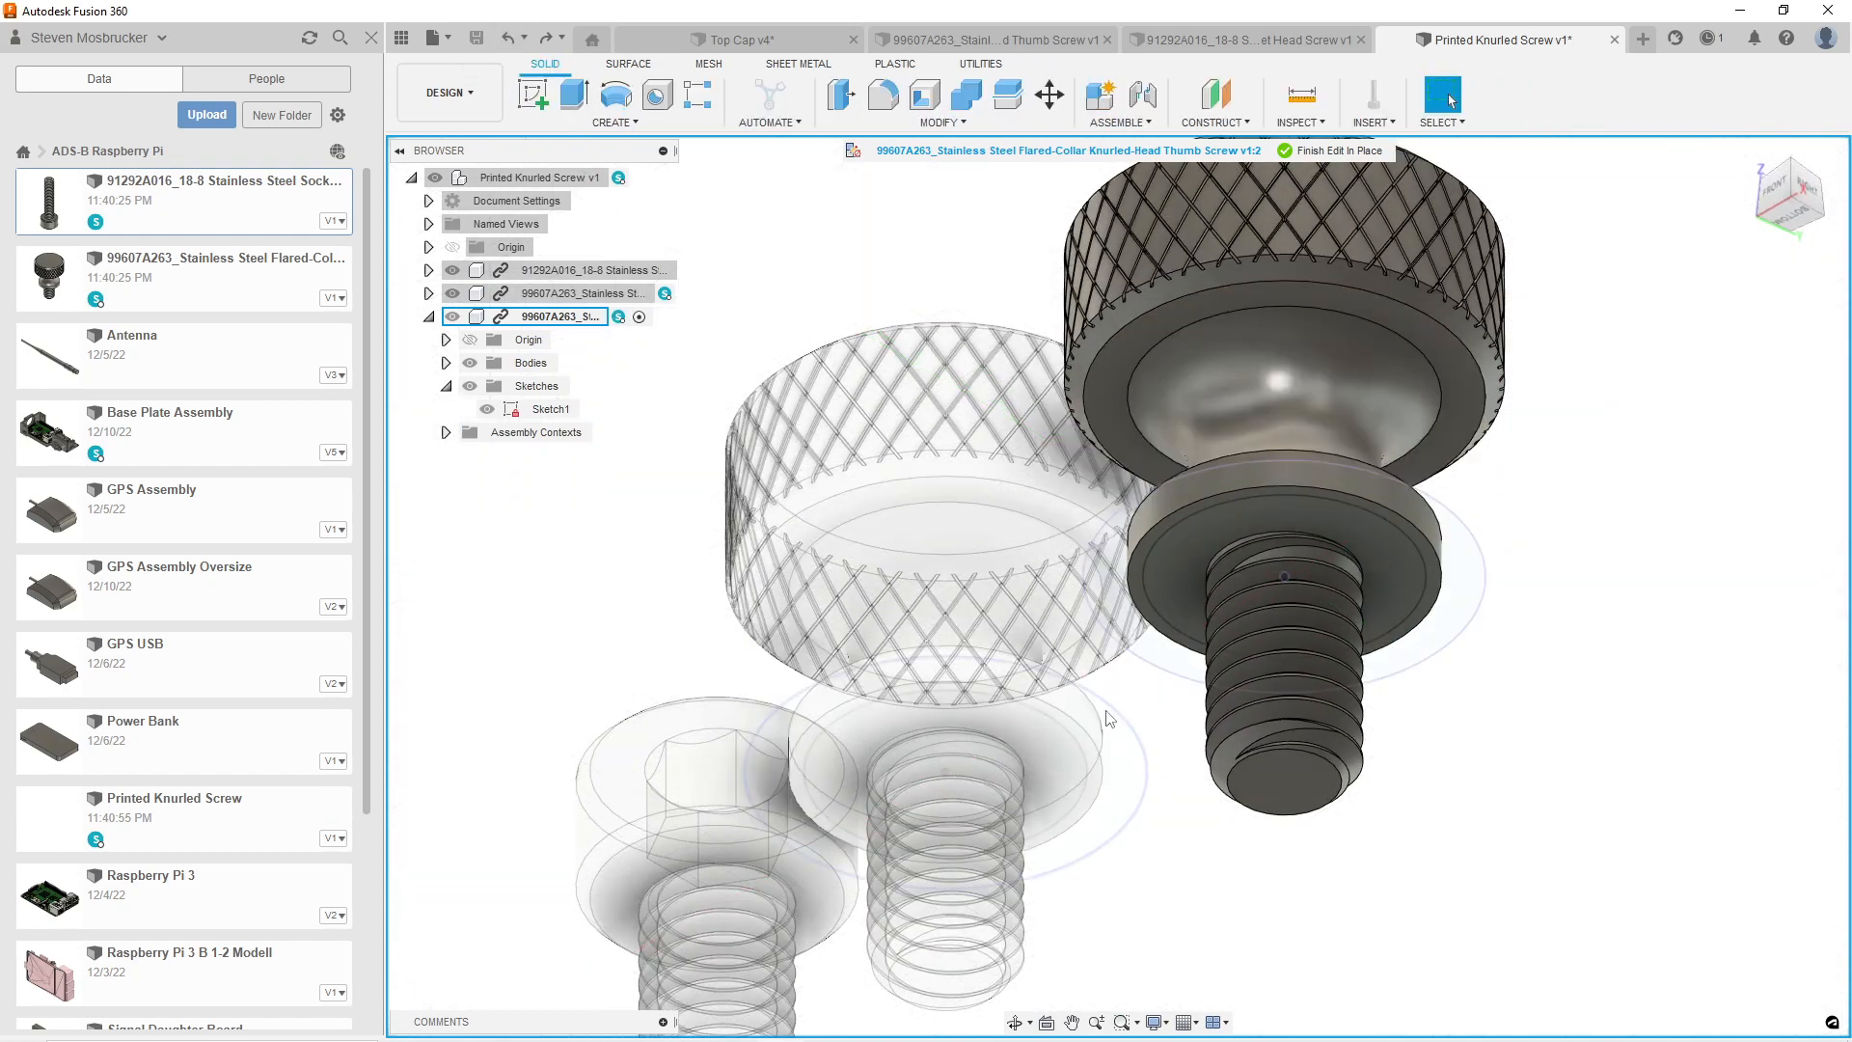
pyautogui.click(1344, 153)
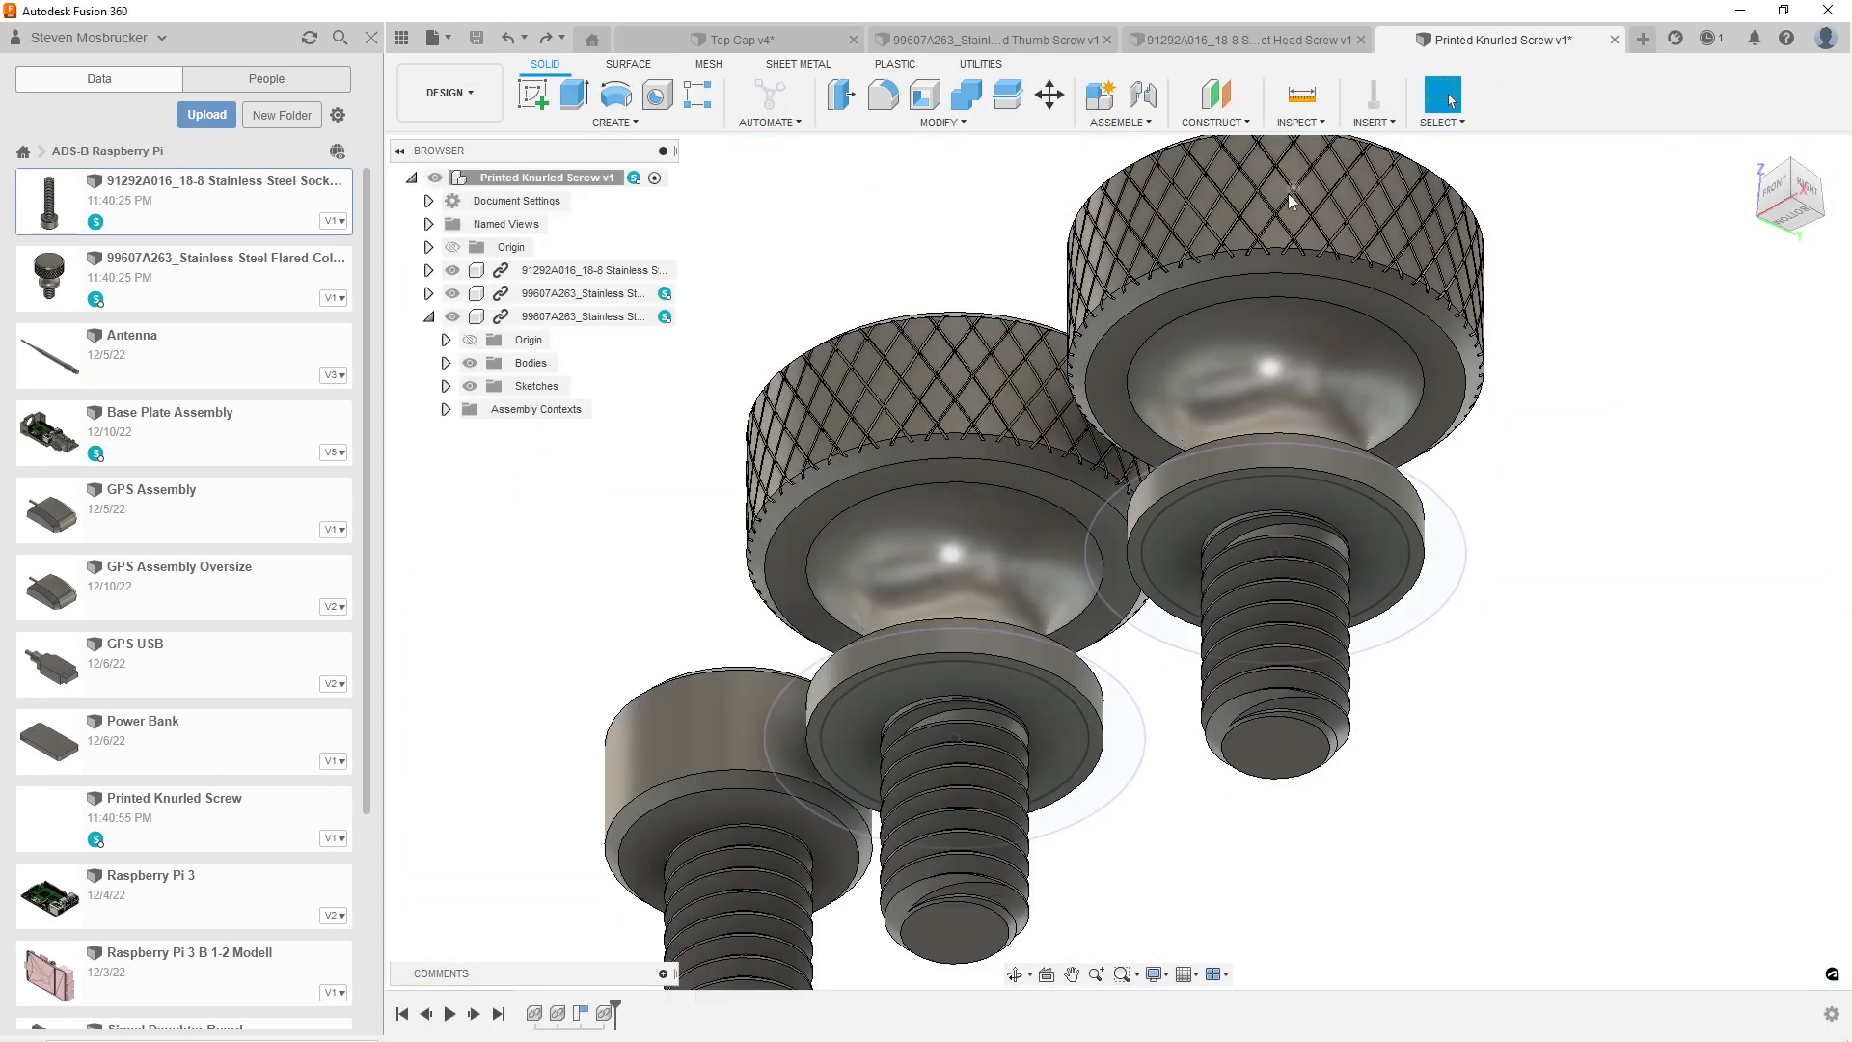
# Enable Capture Design History in the source designs of the 99607A263 thumb screw and the 91292A016 socket head screw.
pyautogui.rightClick(556, 180)
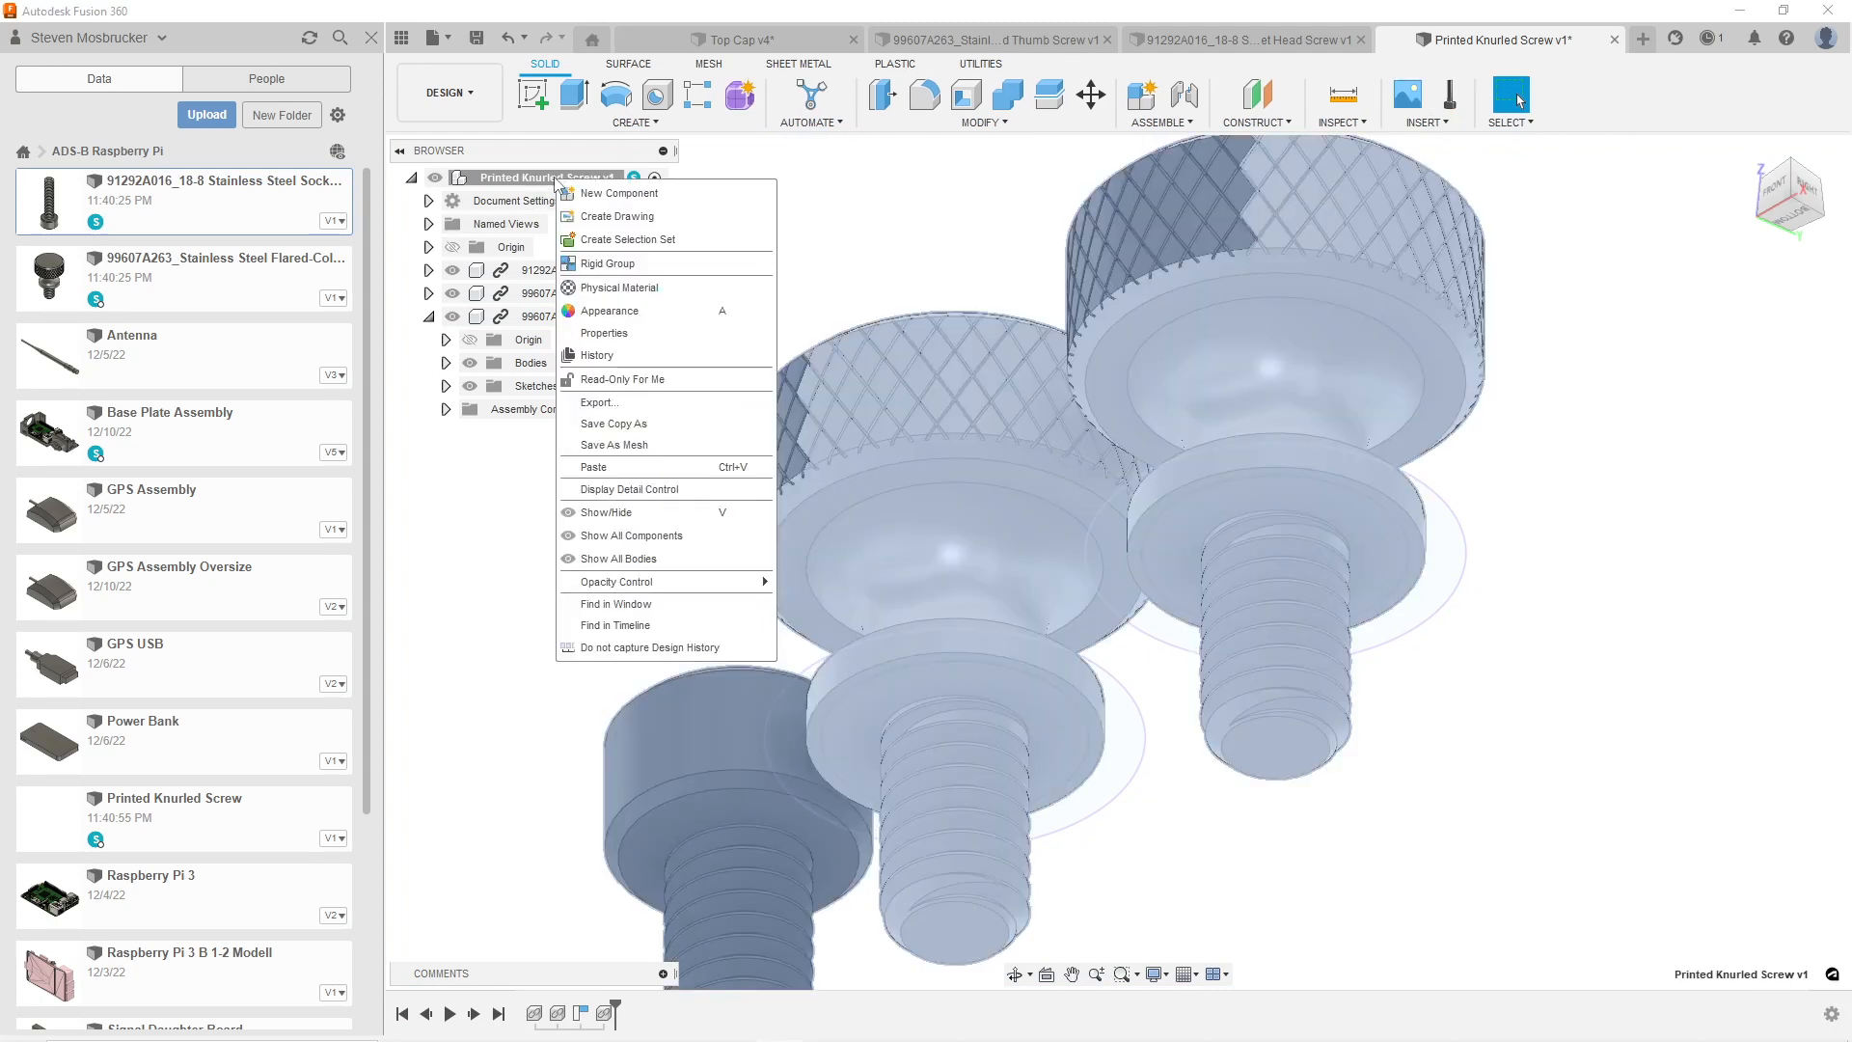
pyautogui.click(857, 283)
pyautogui.click(994, 40)
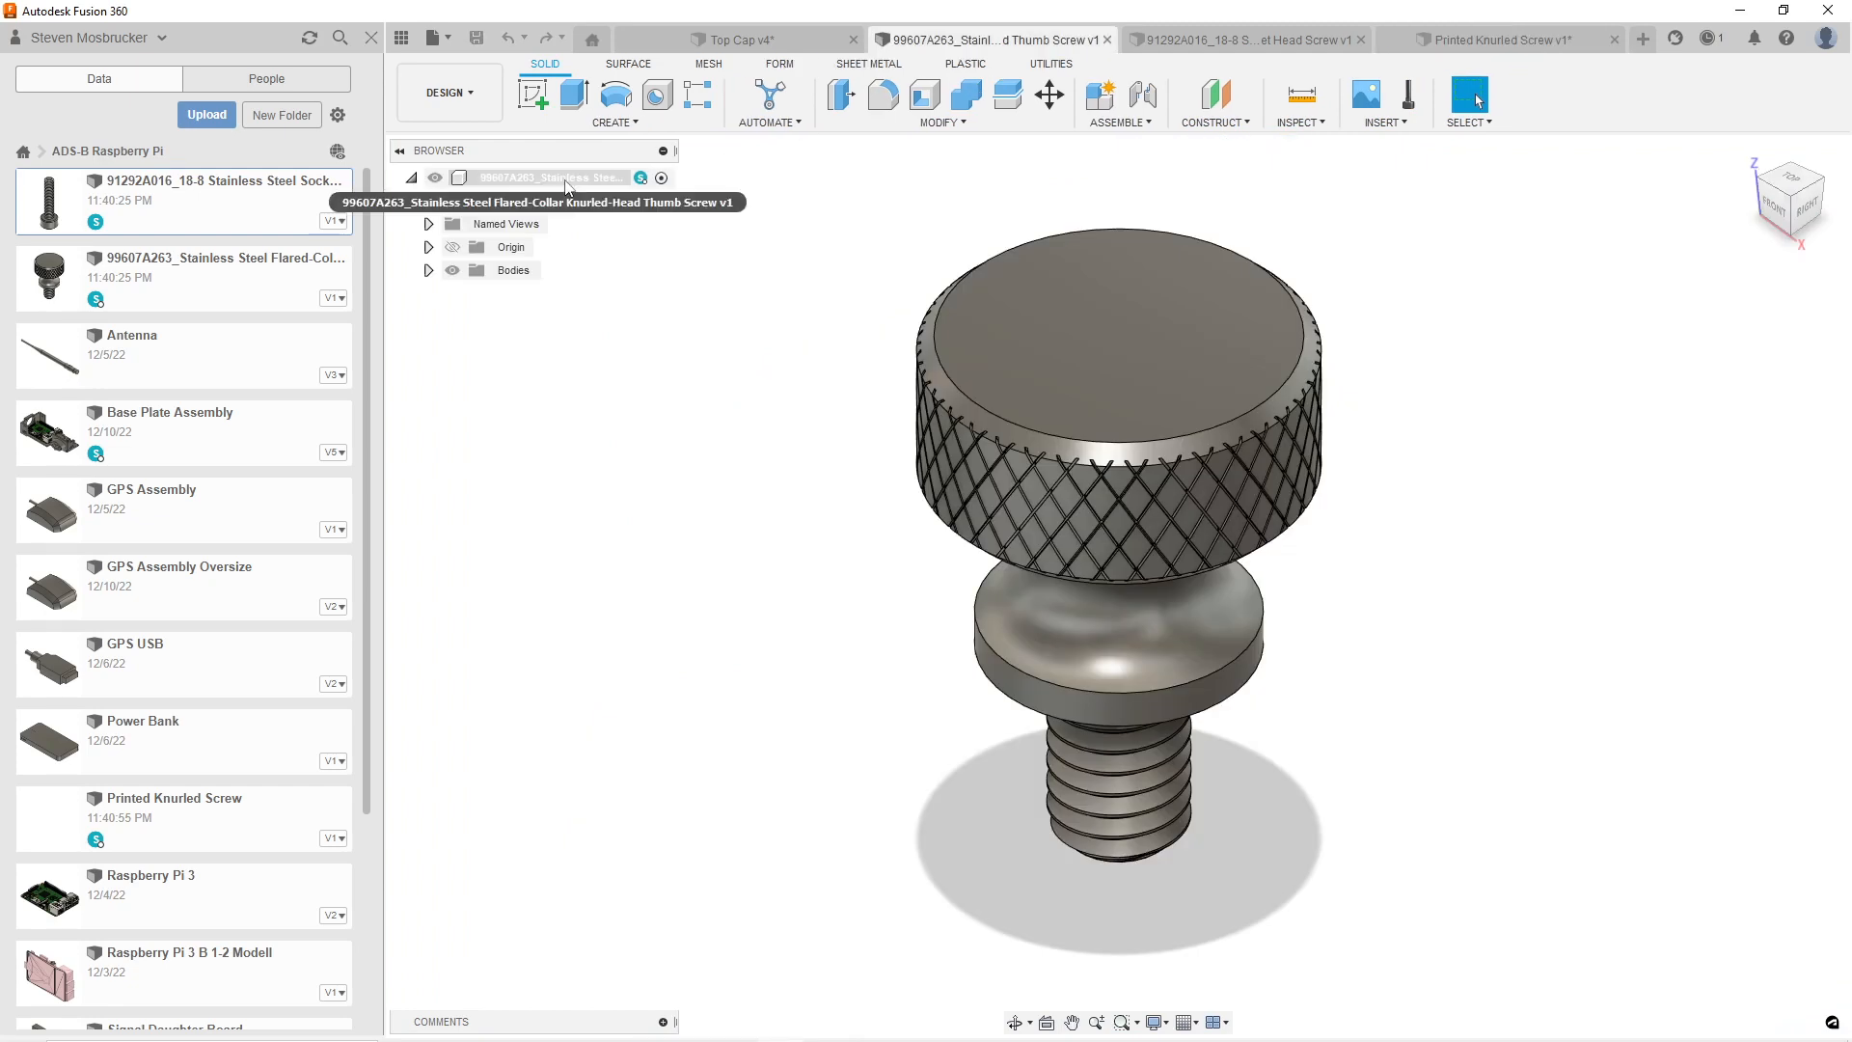
pyautogui.rightClick(550, 178)
pyautogui.click(643, 629)
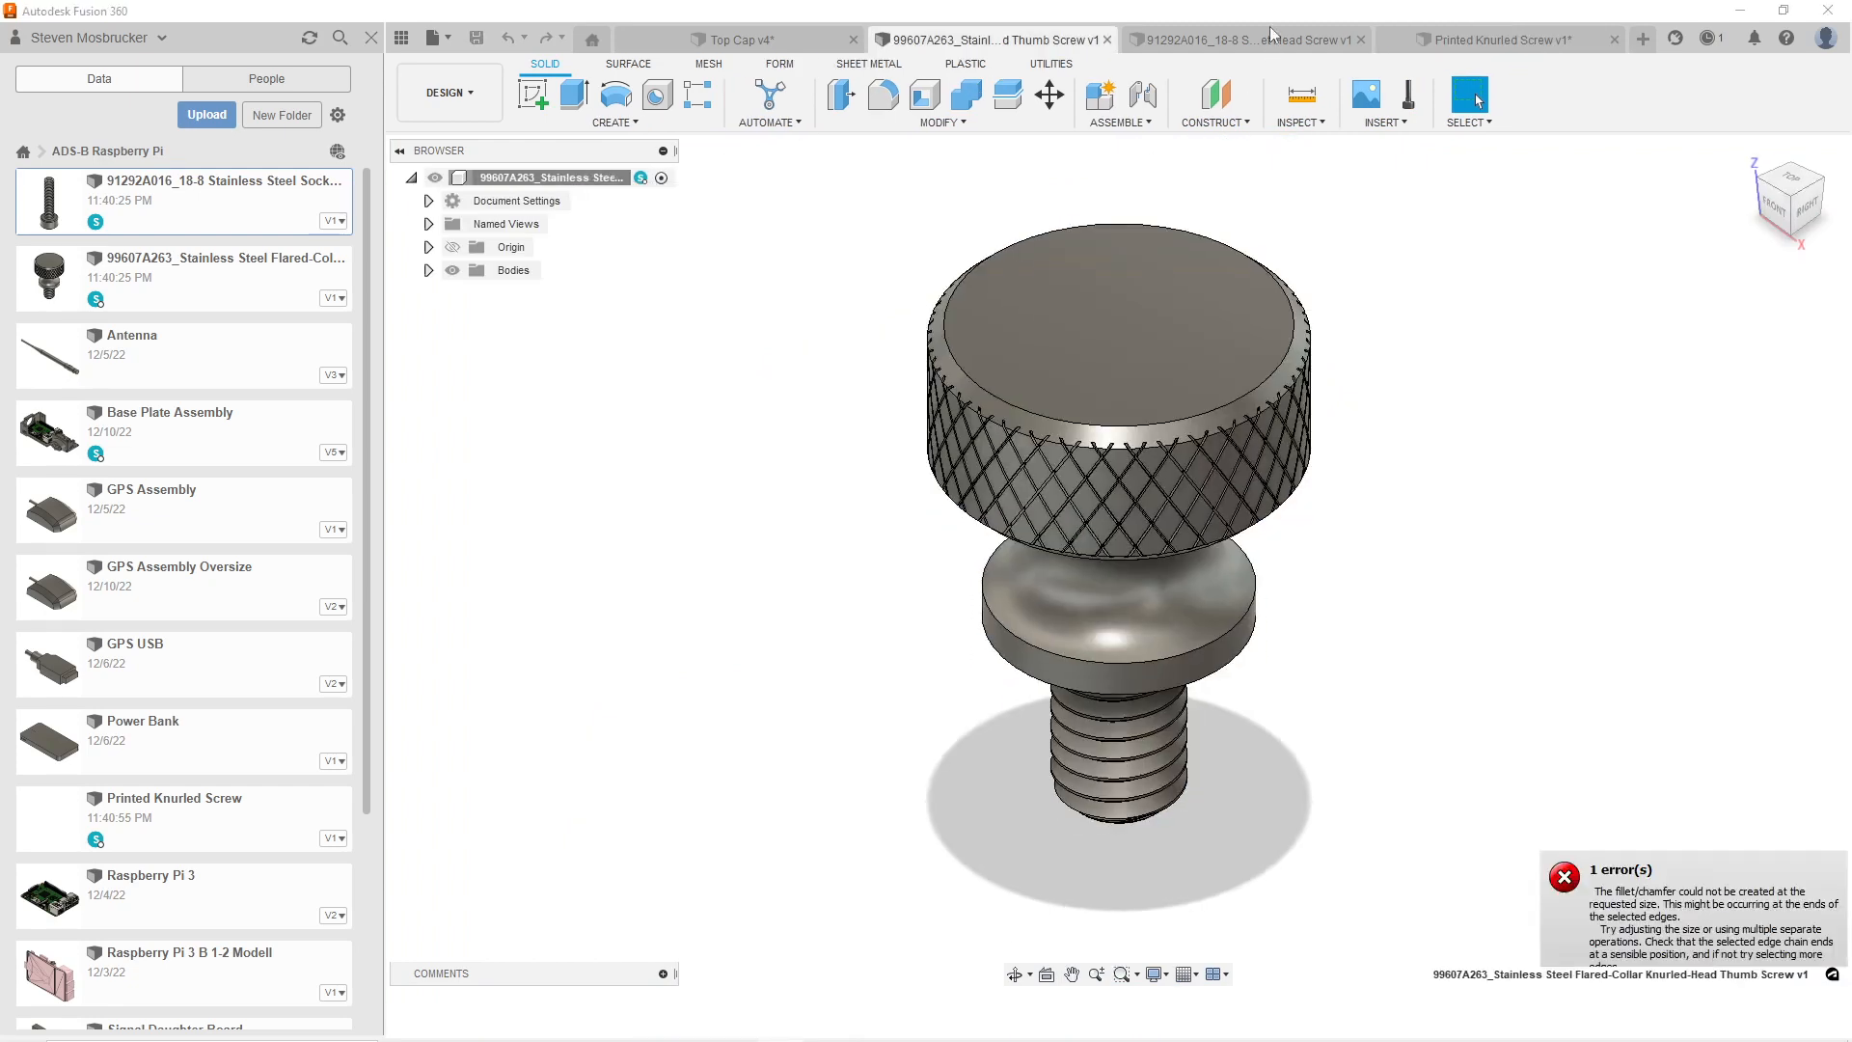
pyautogui.click(1244, 39)
pyautogui.rightClick(550, 178)
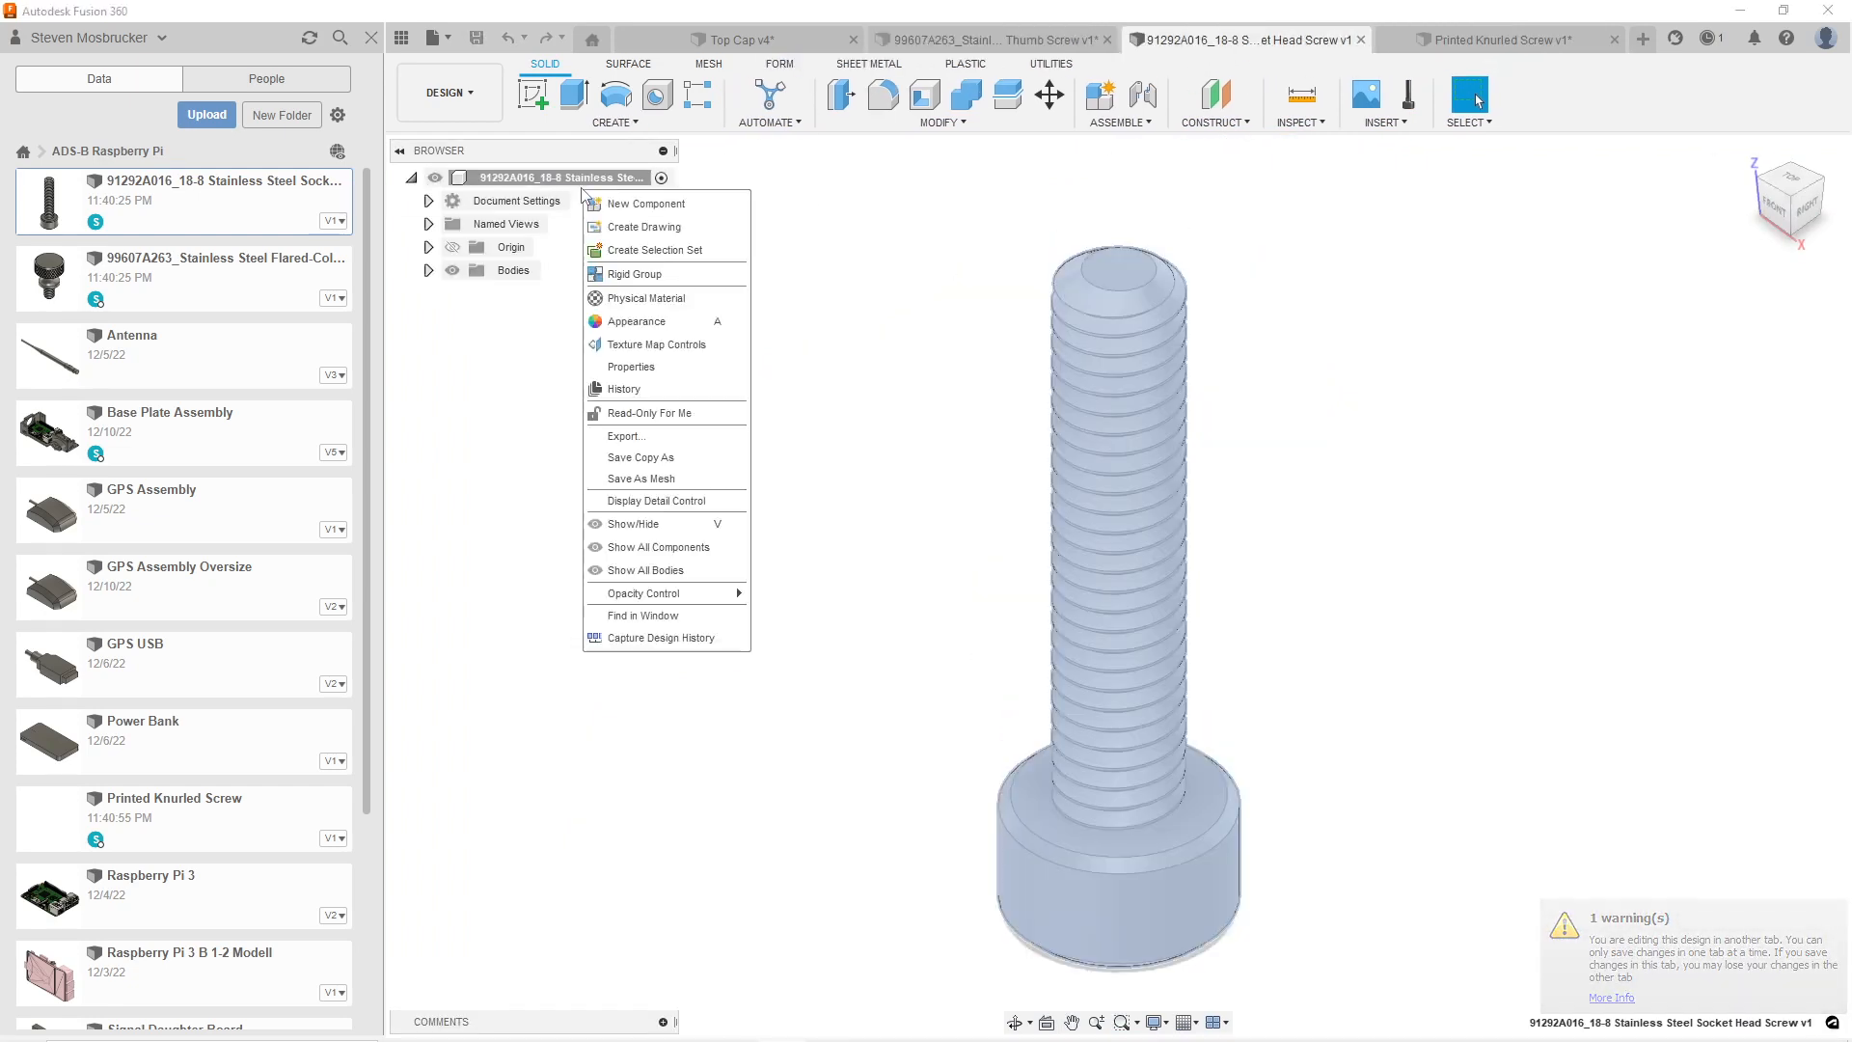
pyautogui.click(665, 634)
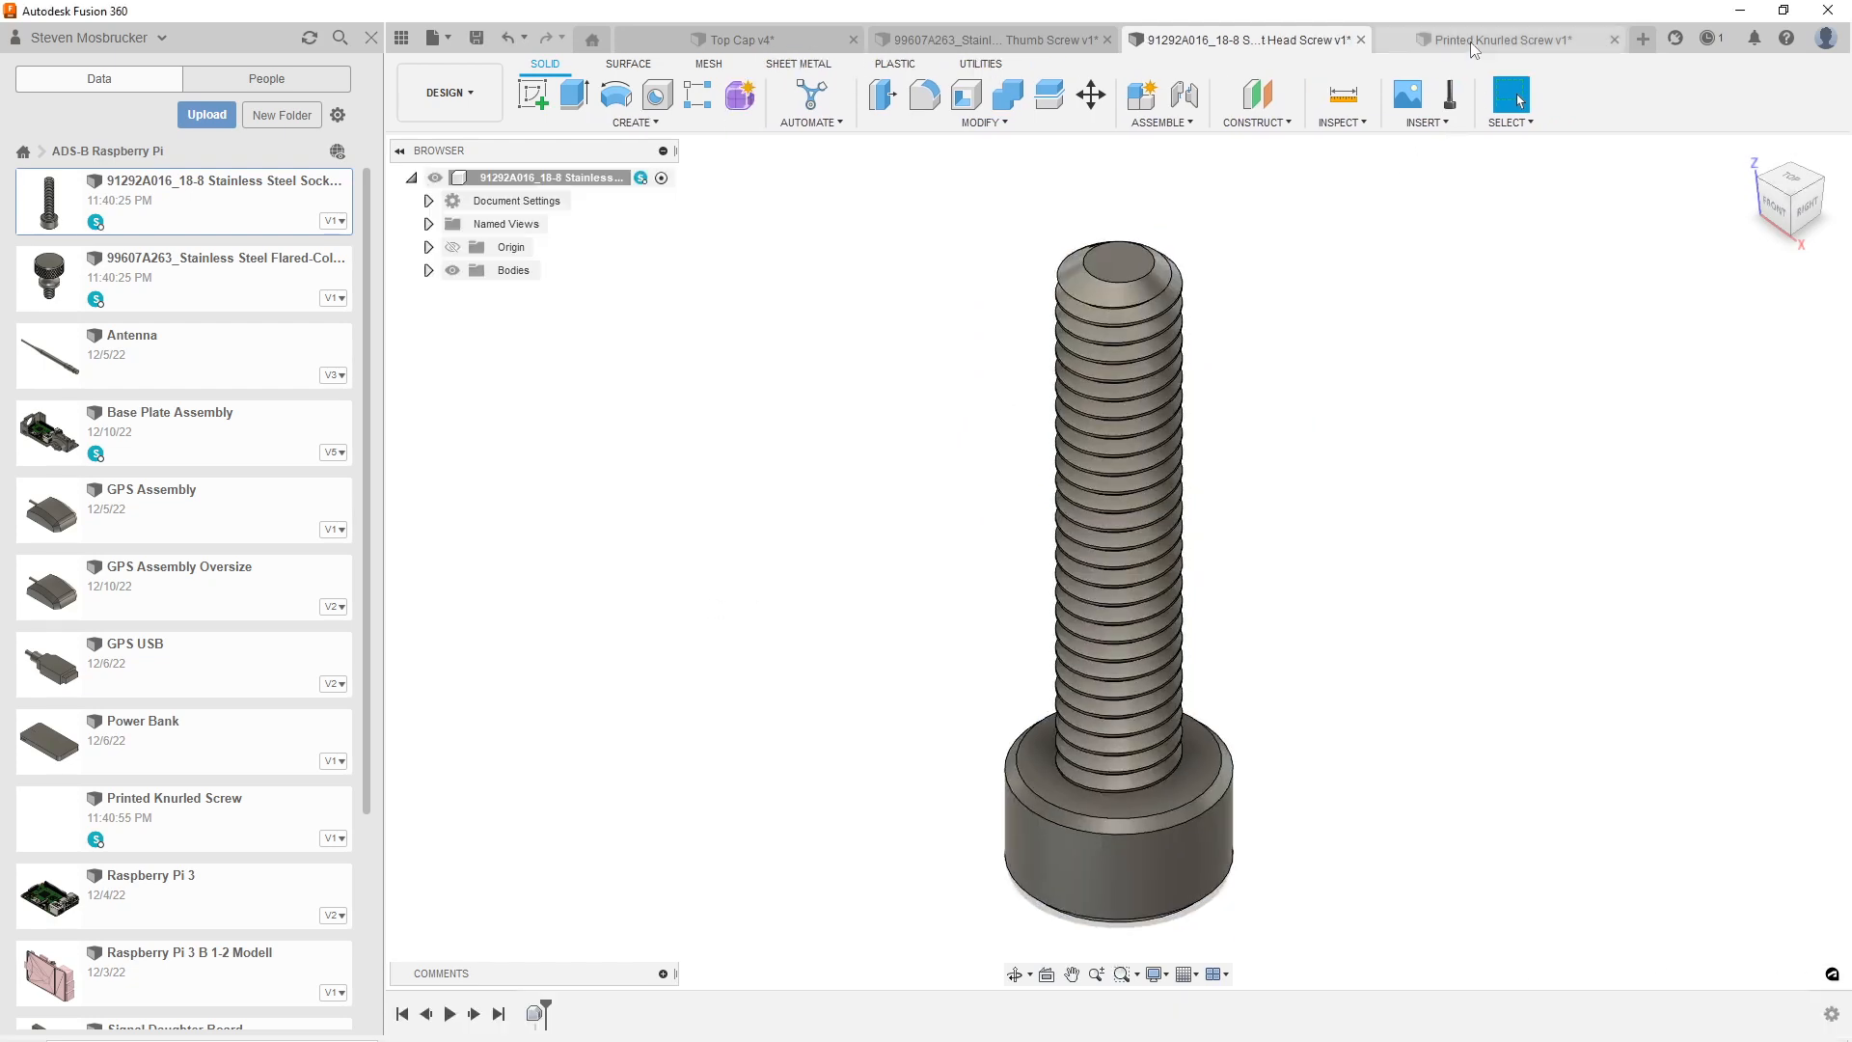
# From the Printed Knurled Screw design, save a copy of the second thumb screw component as "Printed Knurled Insert" in the ADS-B Raspberry Pi folder.
pyautogui.click(1495, 40)
pyautogui.rightClick(583, 326)
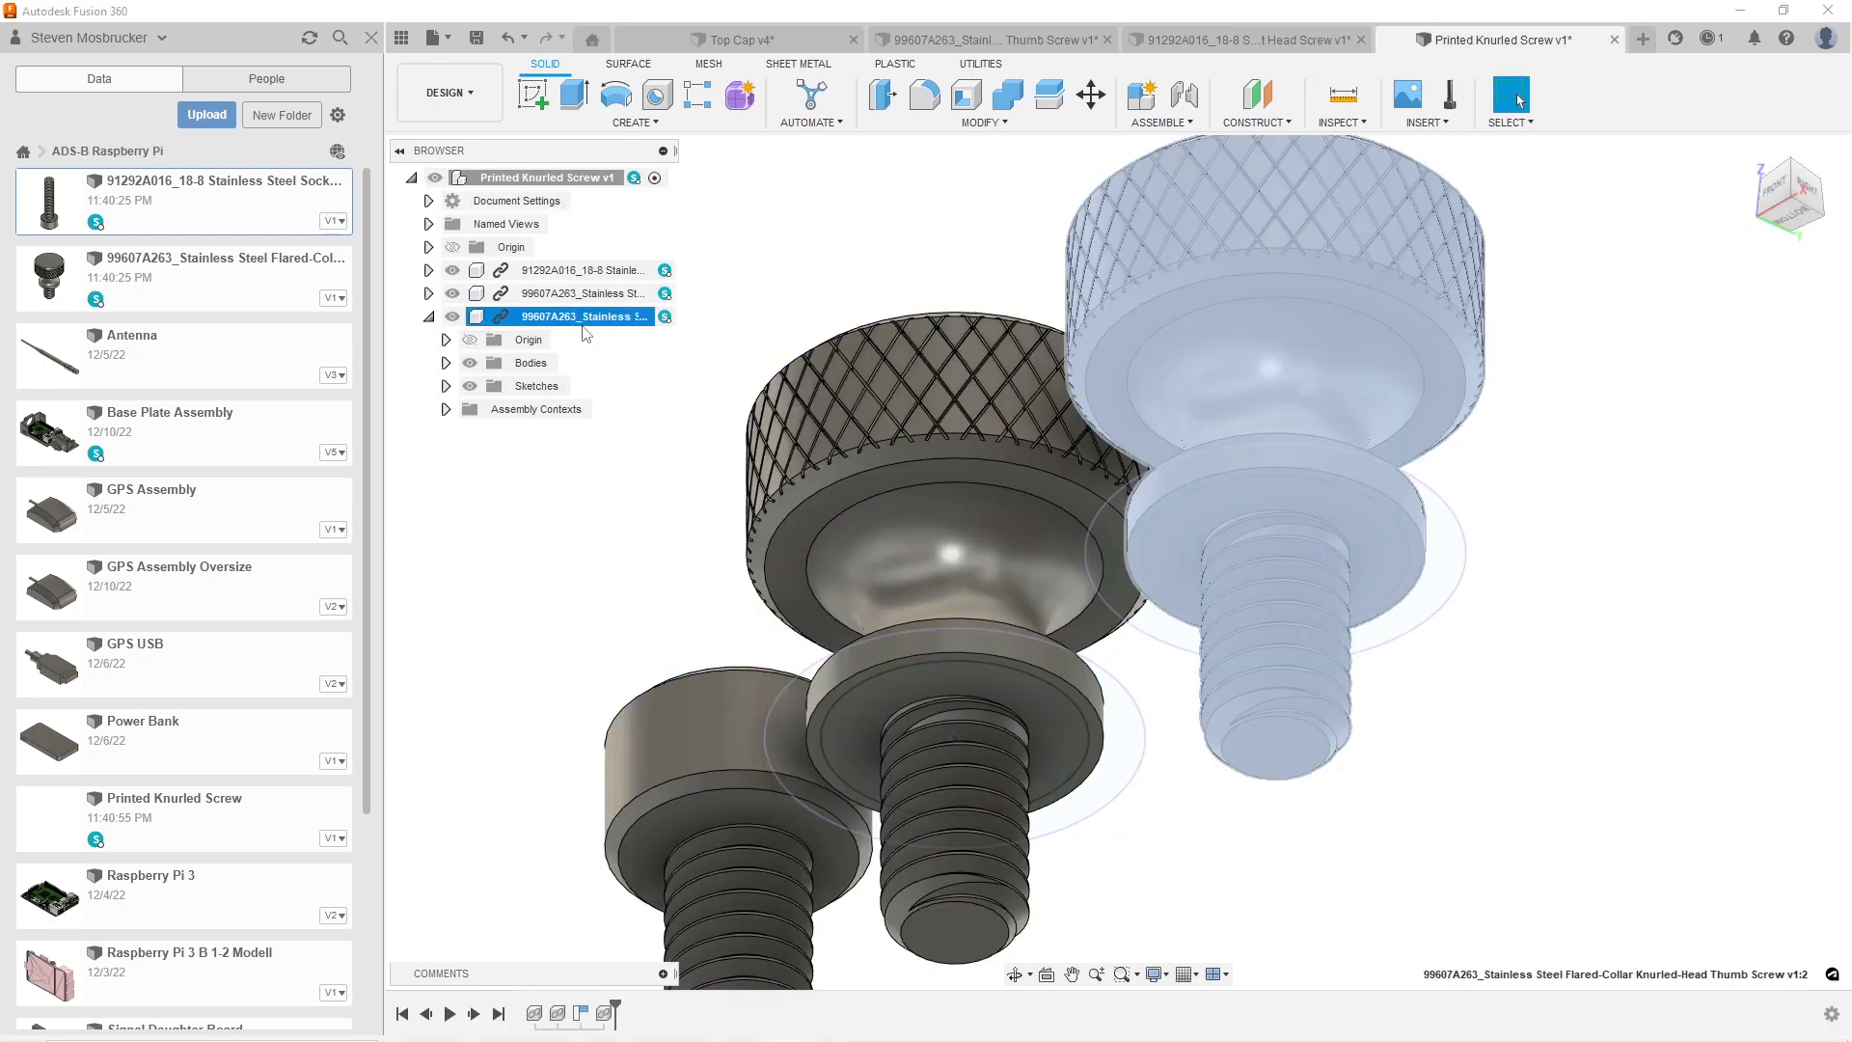
pyautogui.click(644, 571)
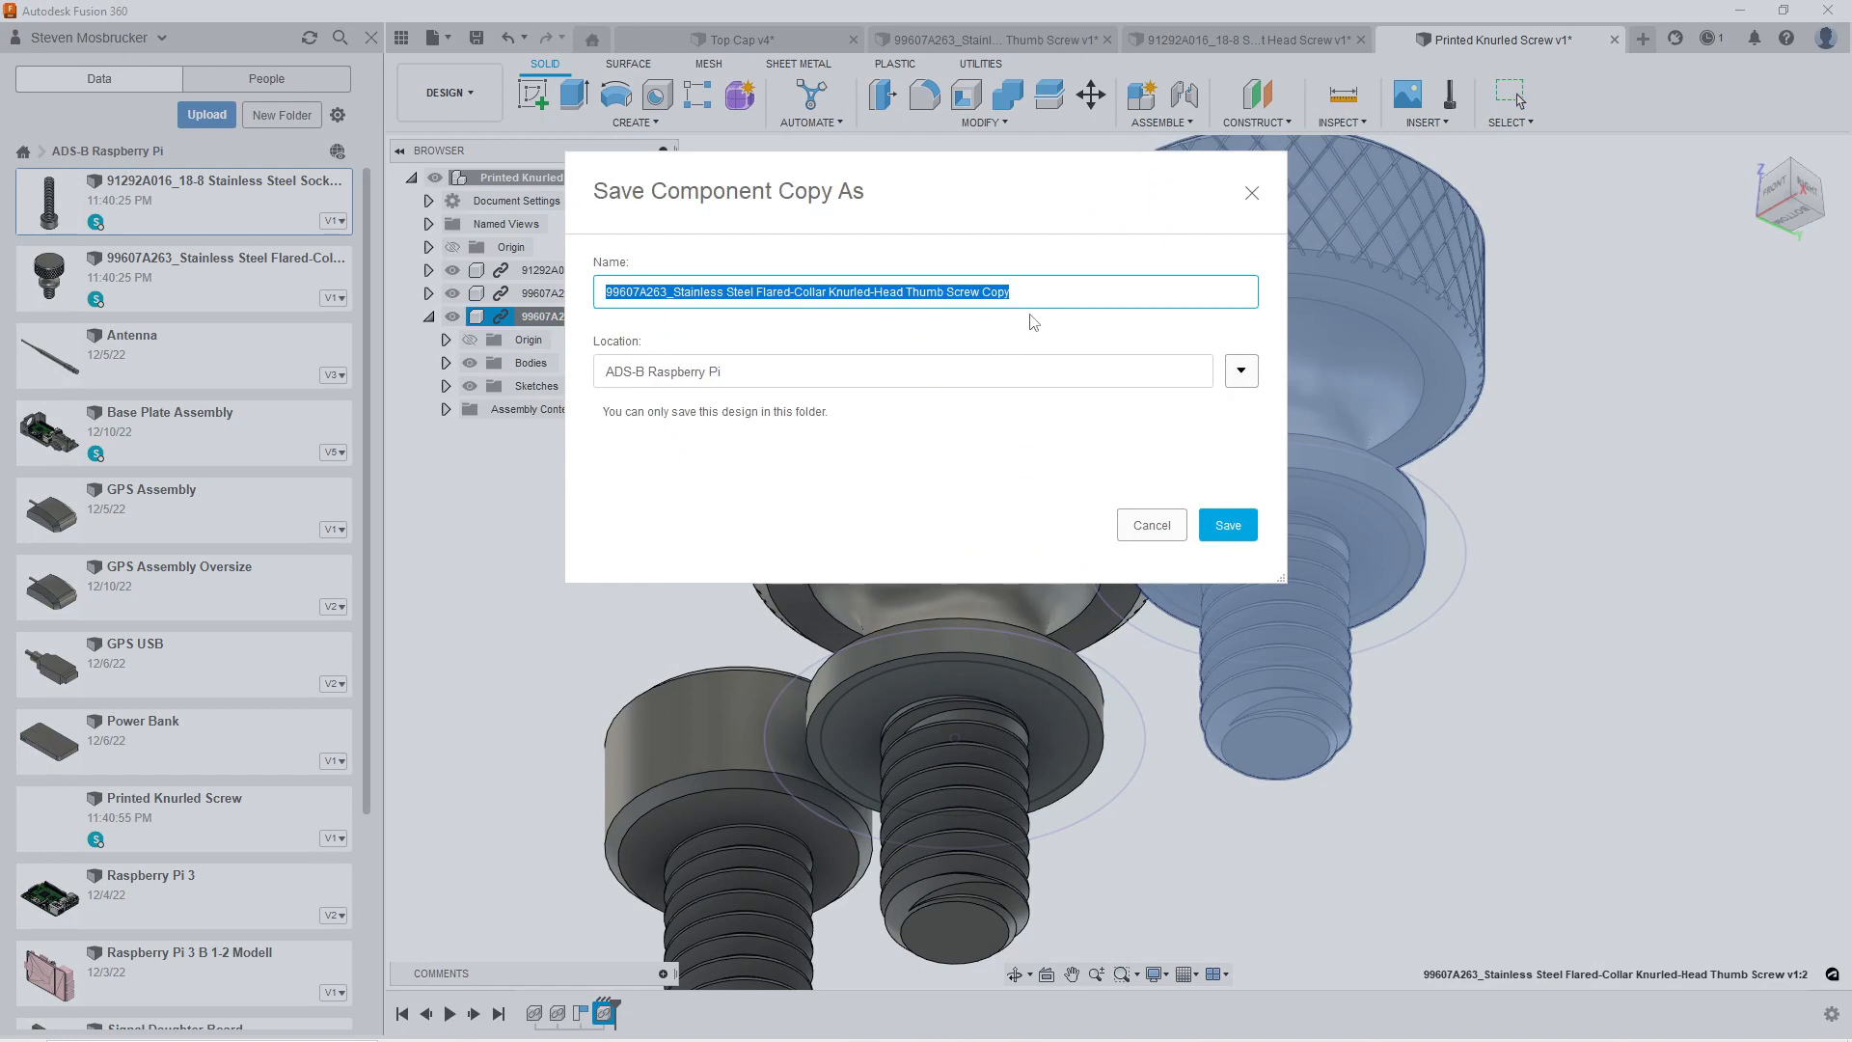
pyautogui.write('Printed Knurl')
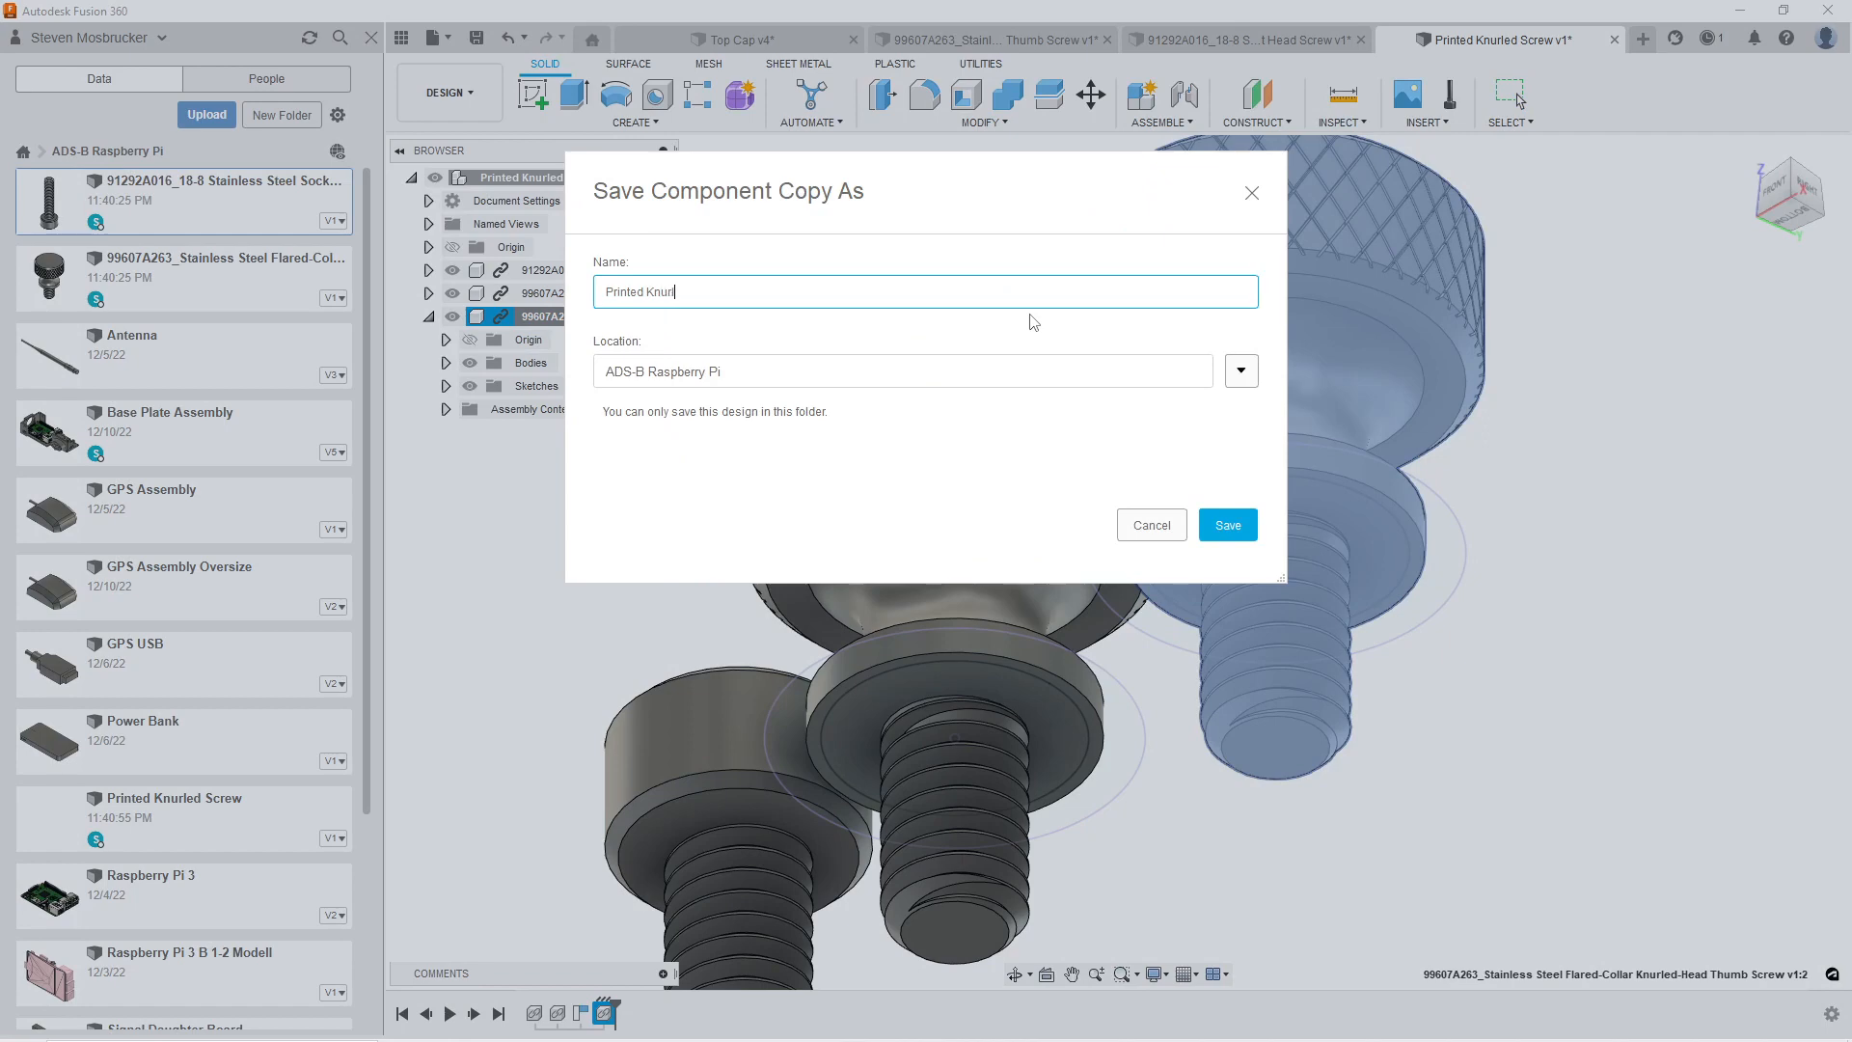
pyautogui.write('ed Insert')
pyautogui.press('Return')
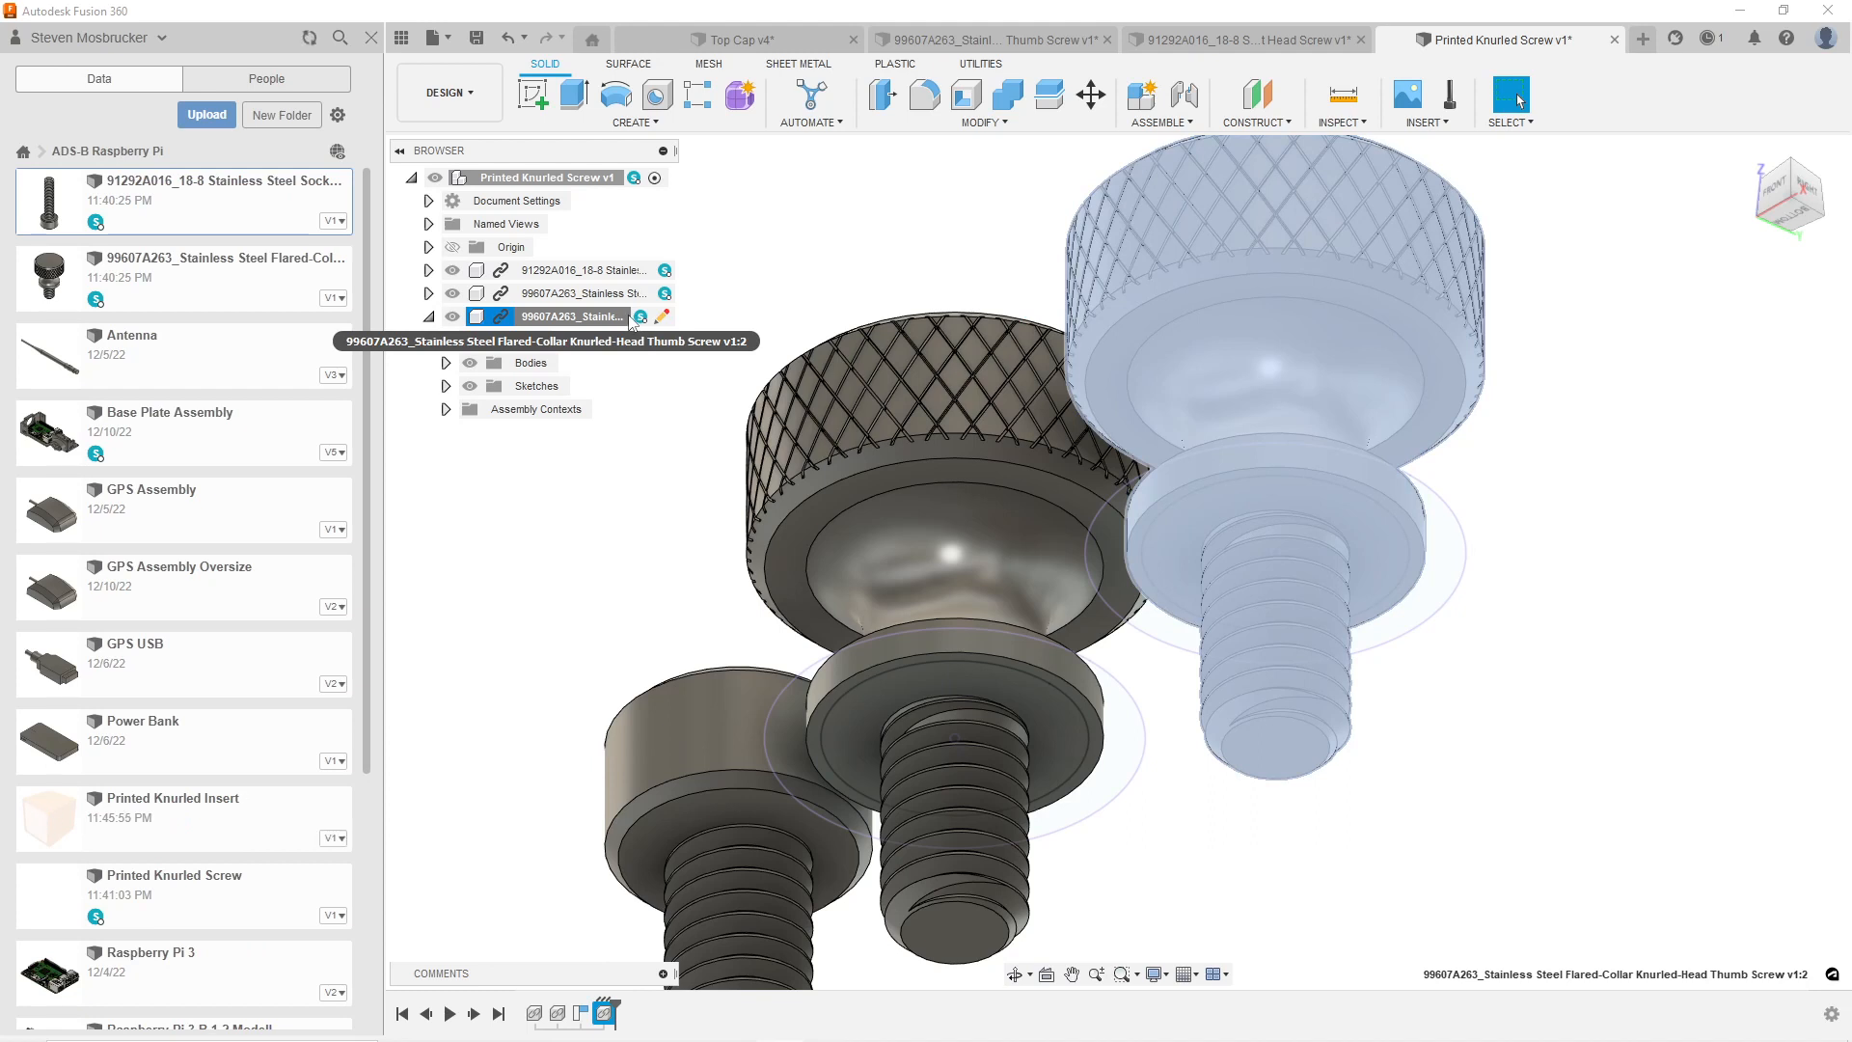
# Delete the second 99607A263 thumb screw component, and try to insert the saved Printed Knurled Screw design.
pyautogui.rightClick(580, 324)
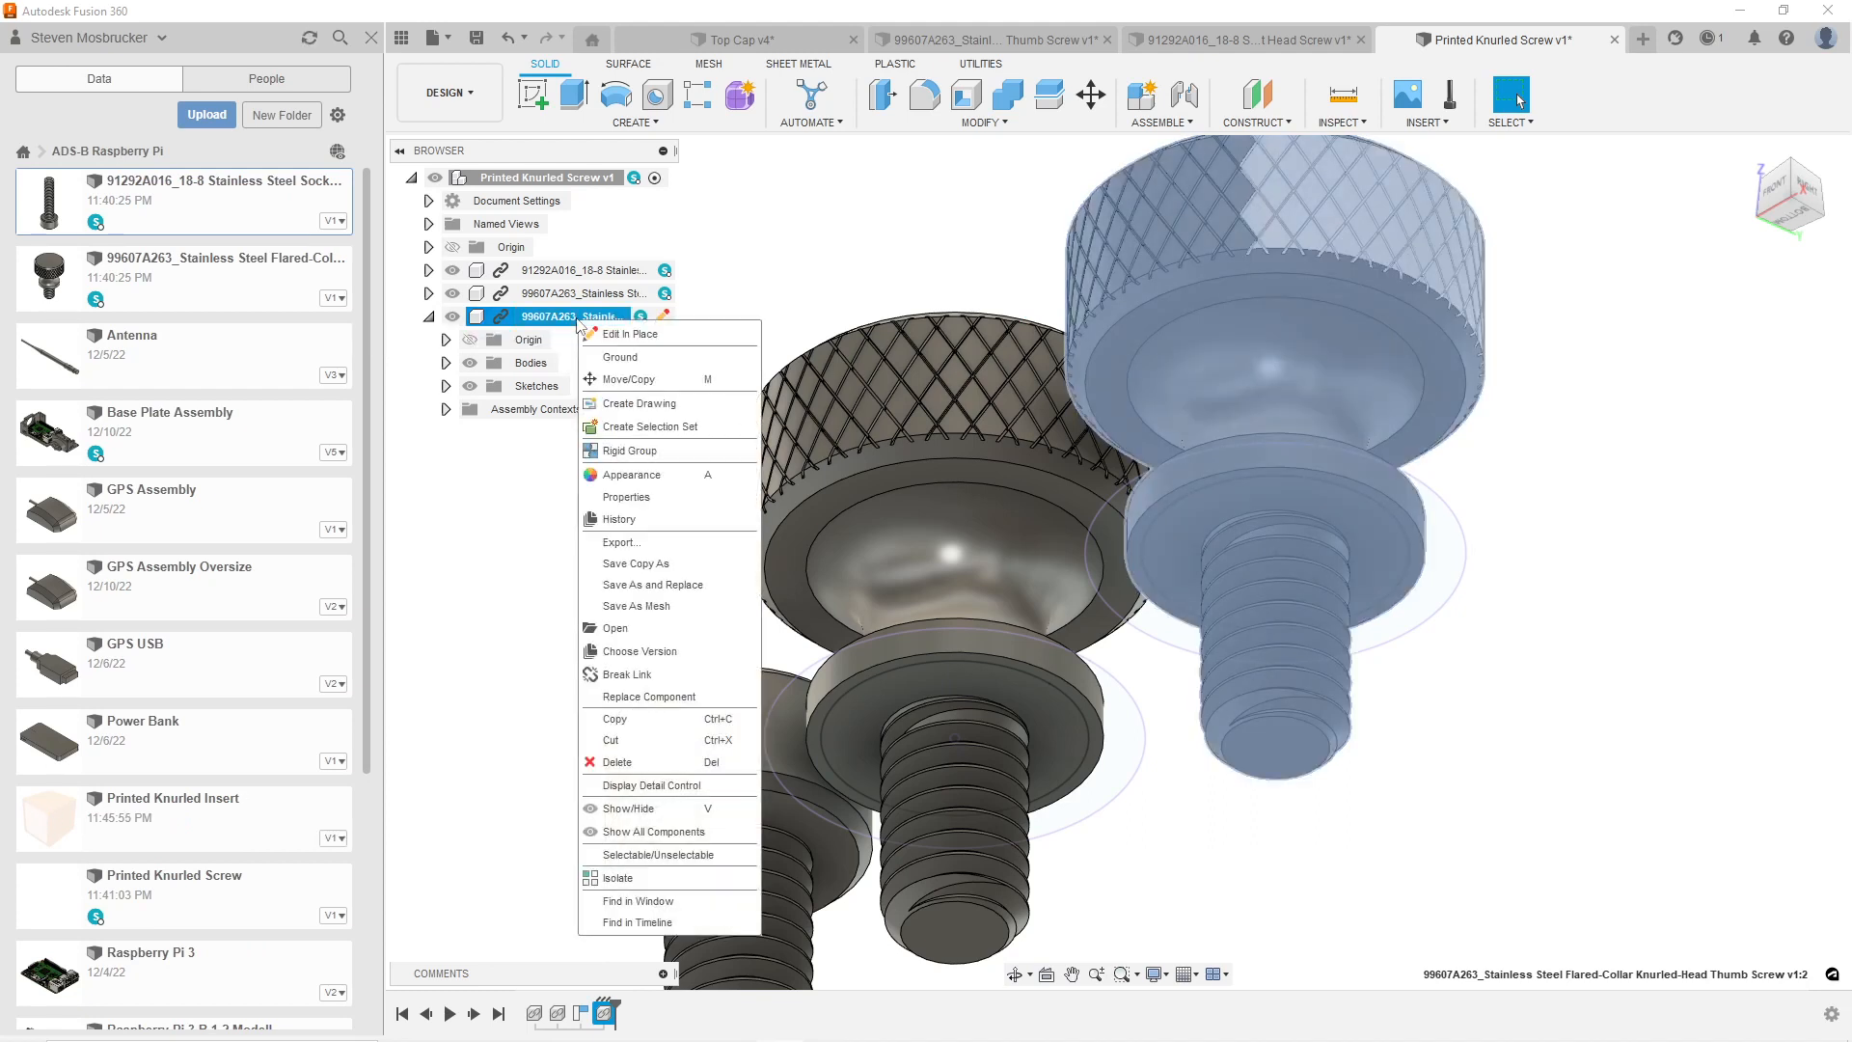
pyautogui.click(886, 255)
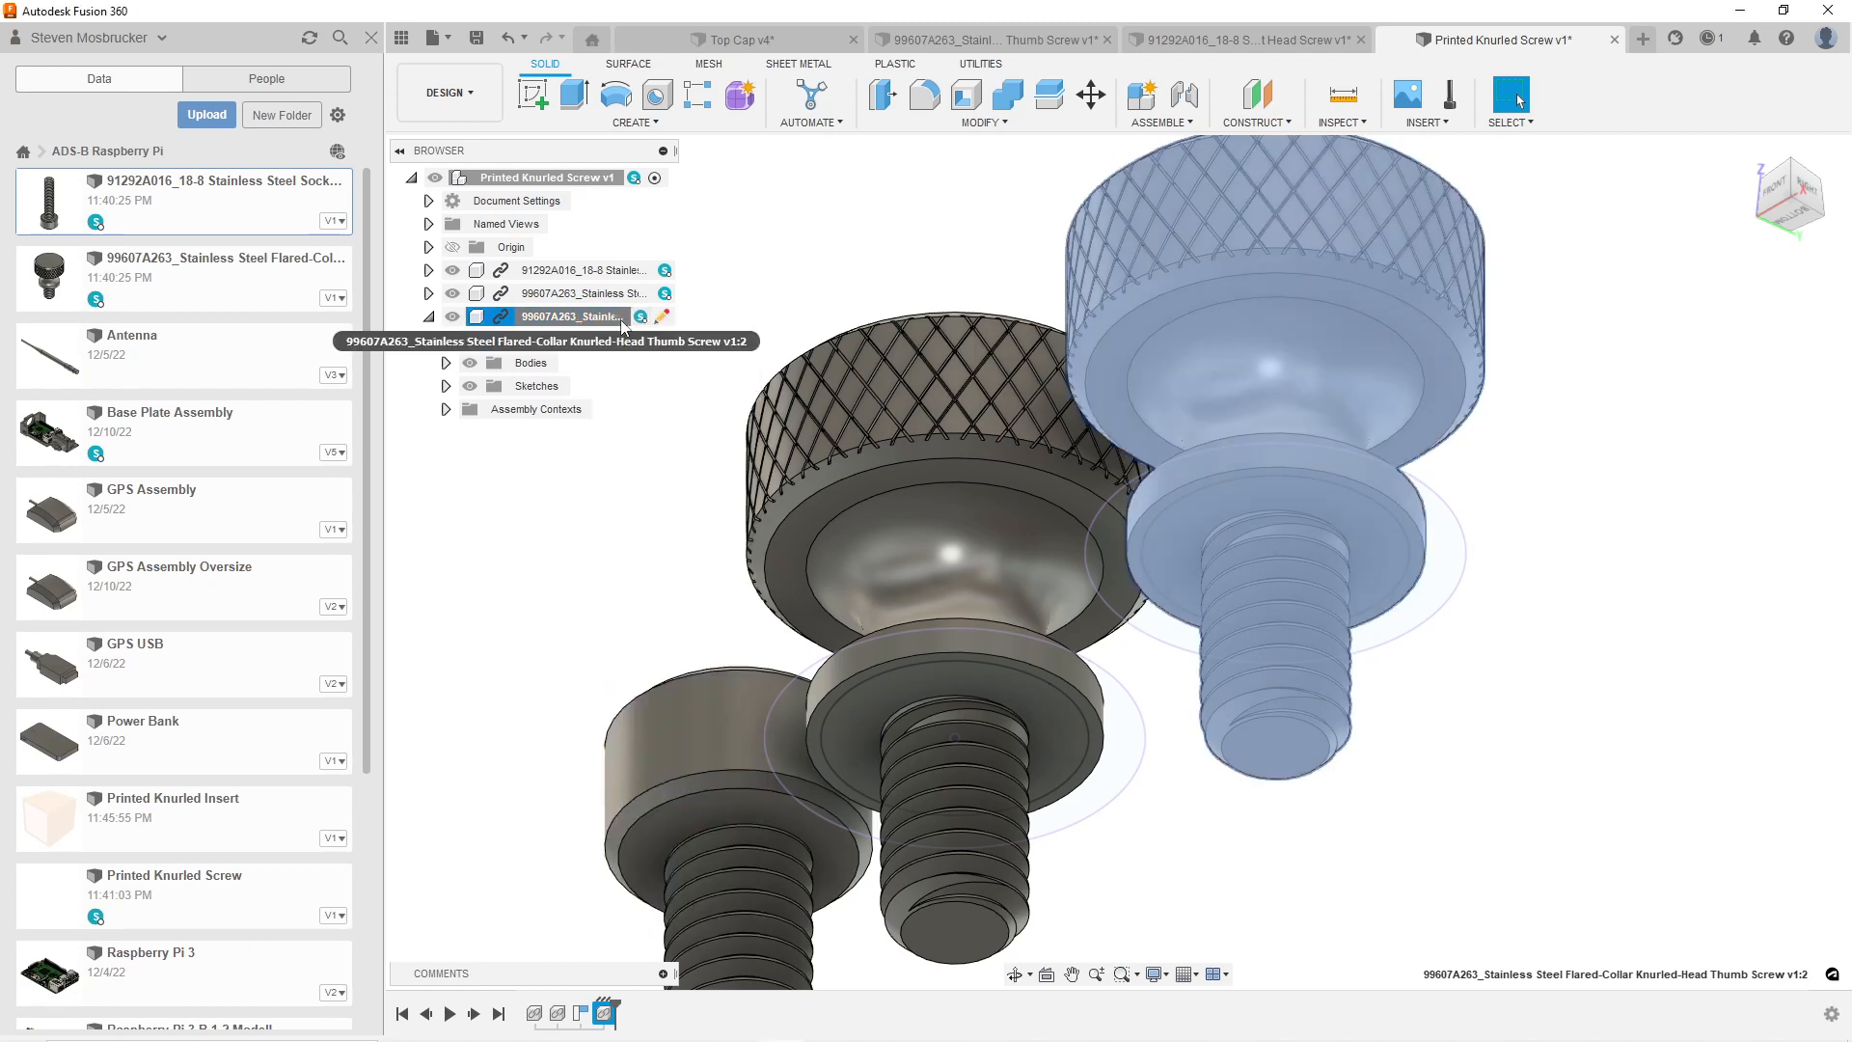
pyautogui.press('Delete')
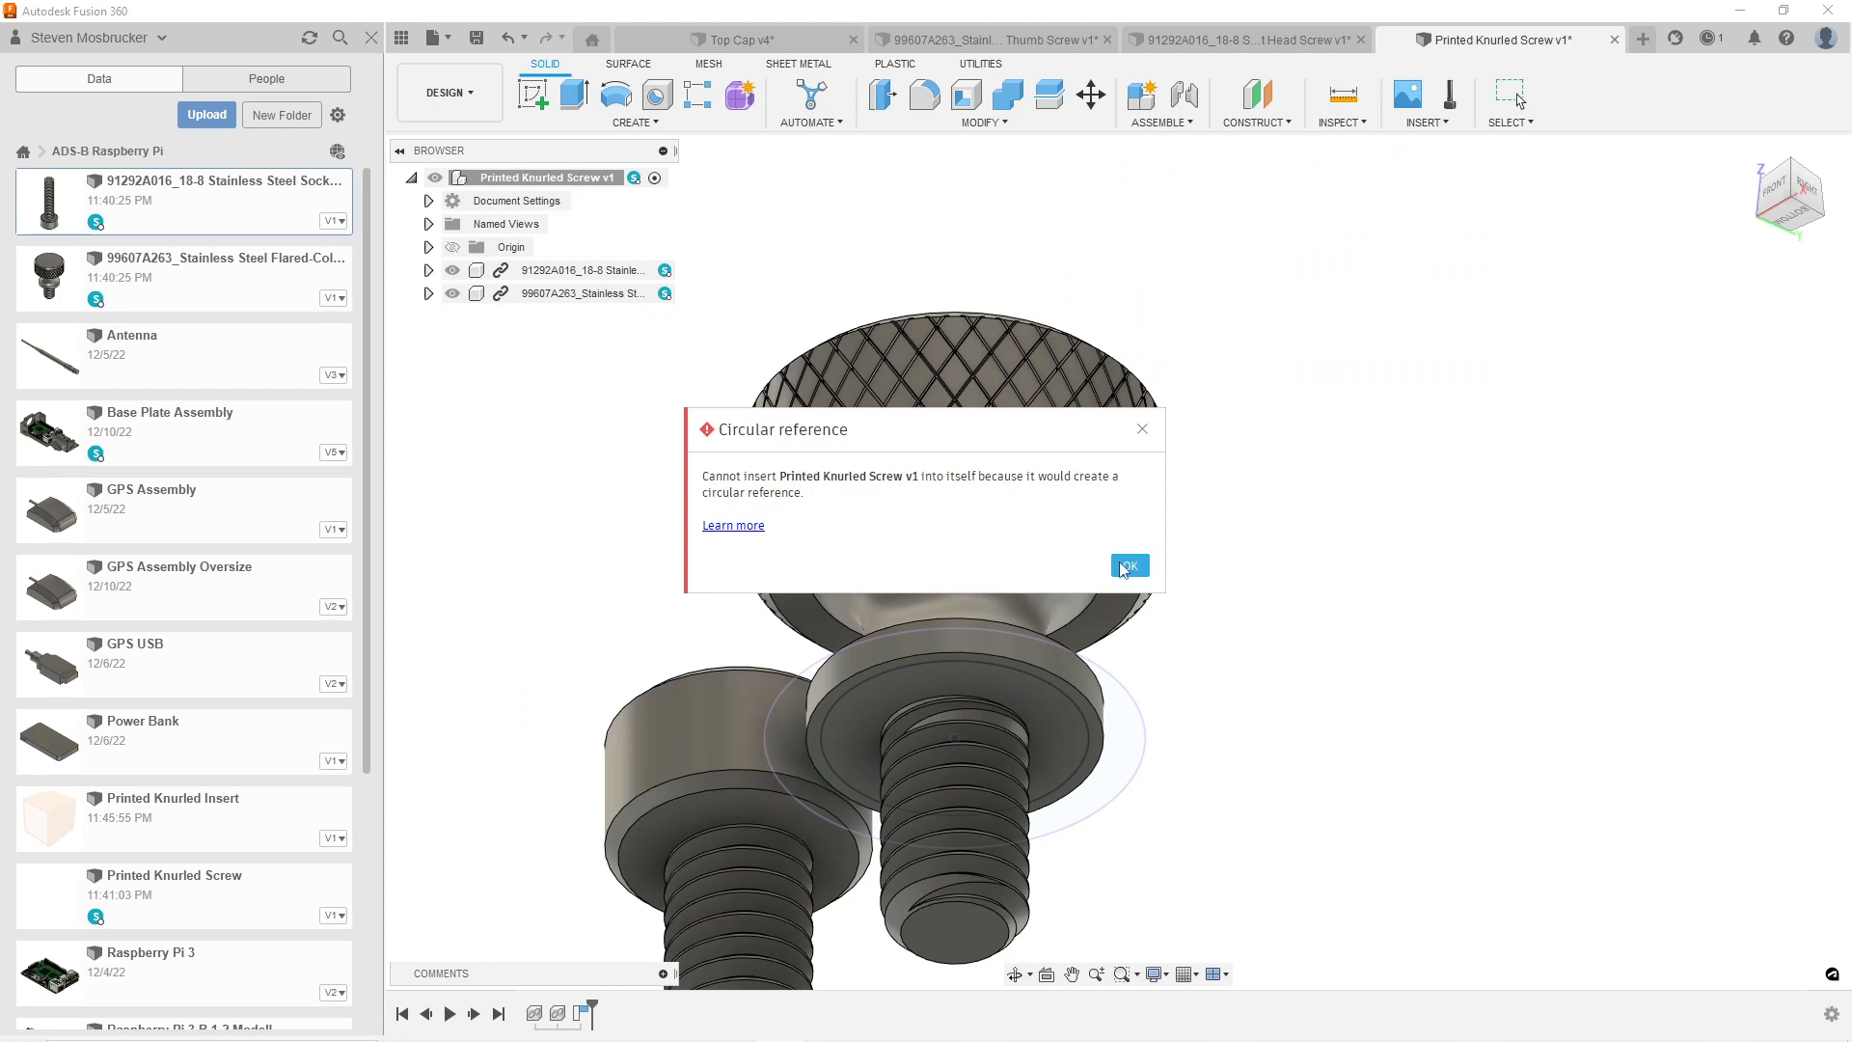
pyautogui.click(1125, 567)
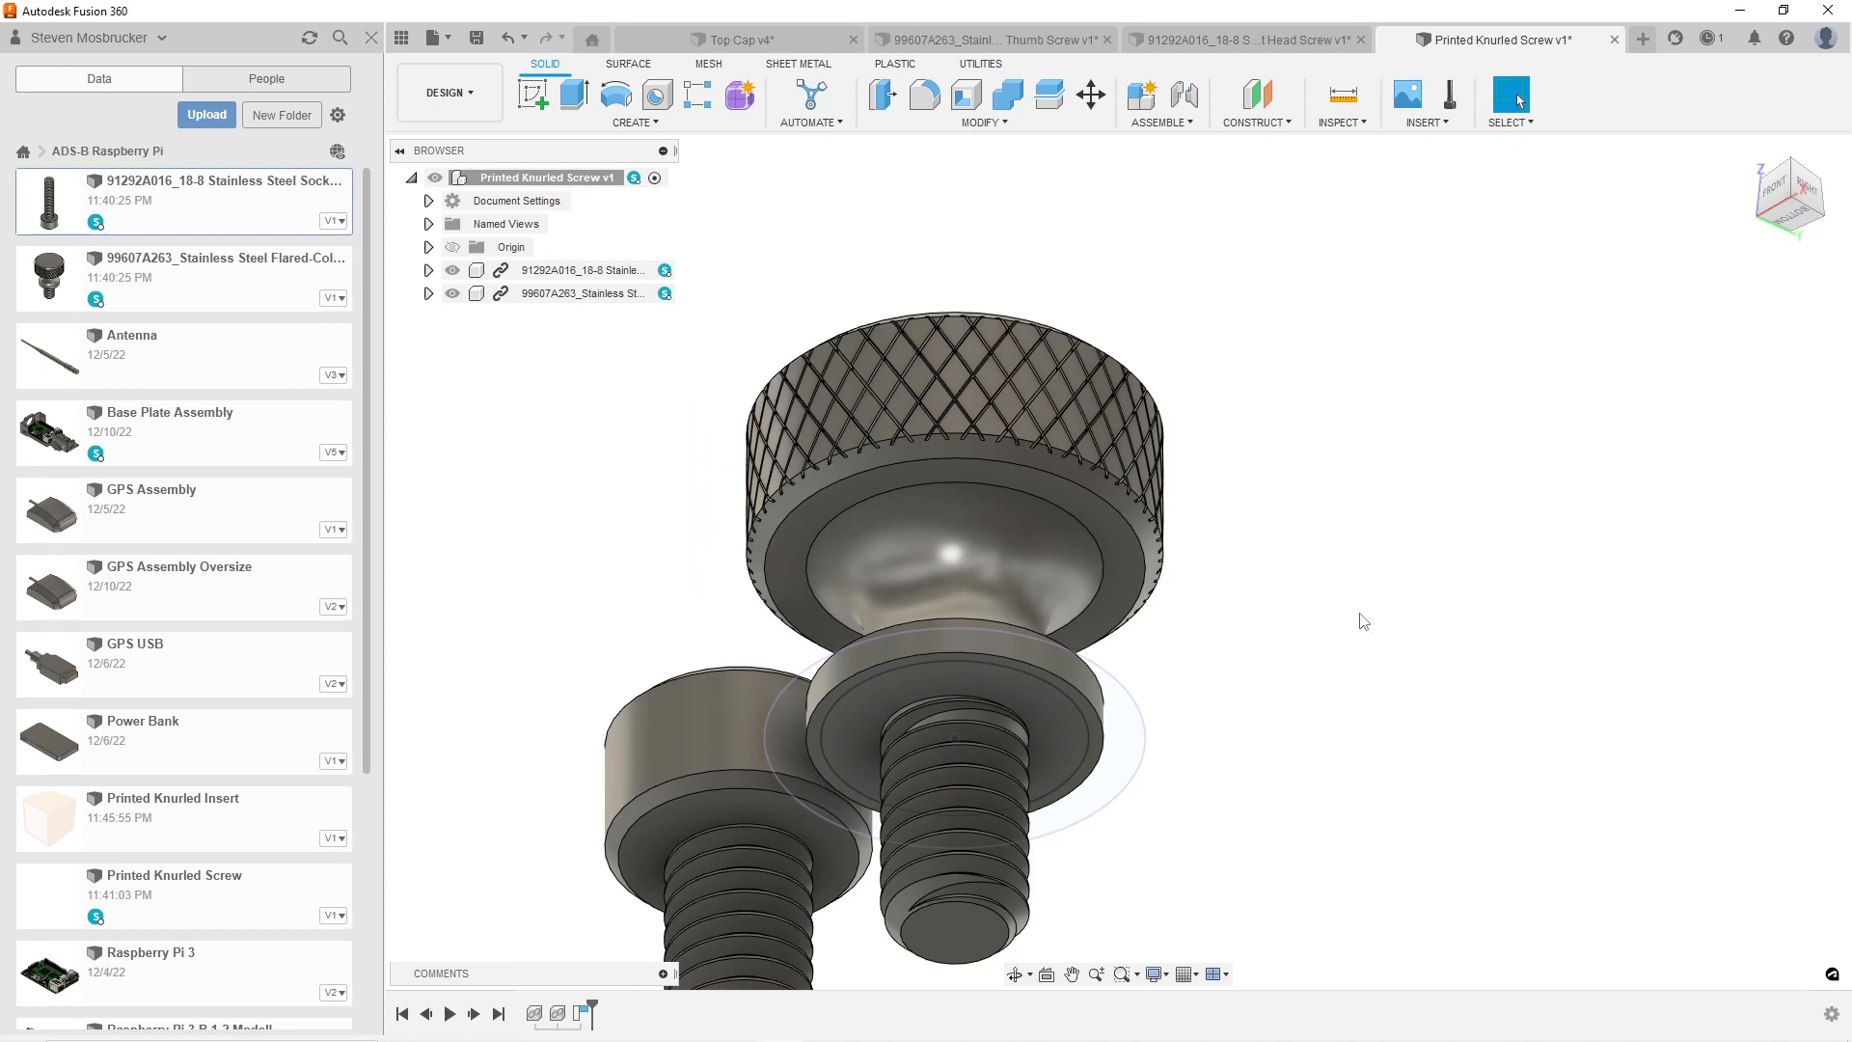
# Insert the Printed Knurled Insert component beside the thumb screw, shifted -0.19 in along Z.
pyautogui.click(1768, 199)
pyautogui.moveTo(1146, 330); pyautogui.dragTo(1452, 429)
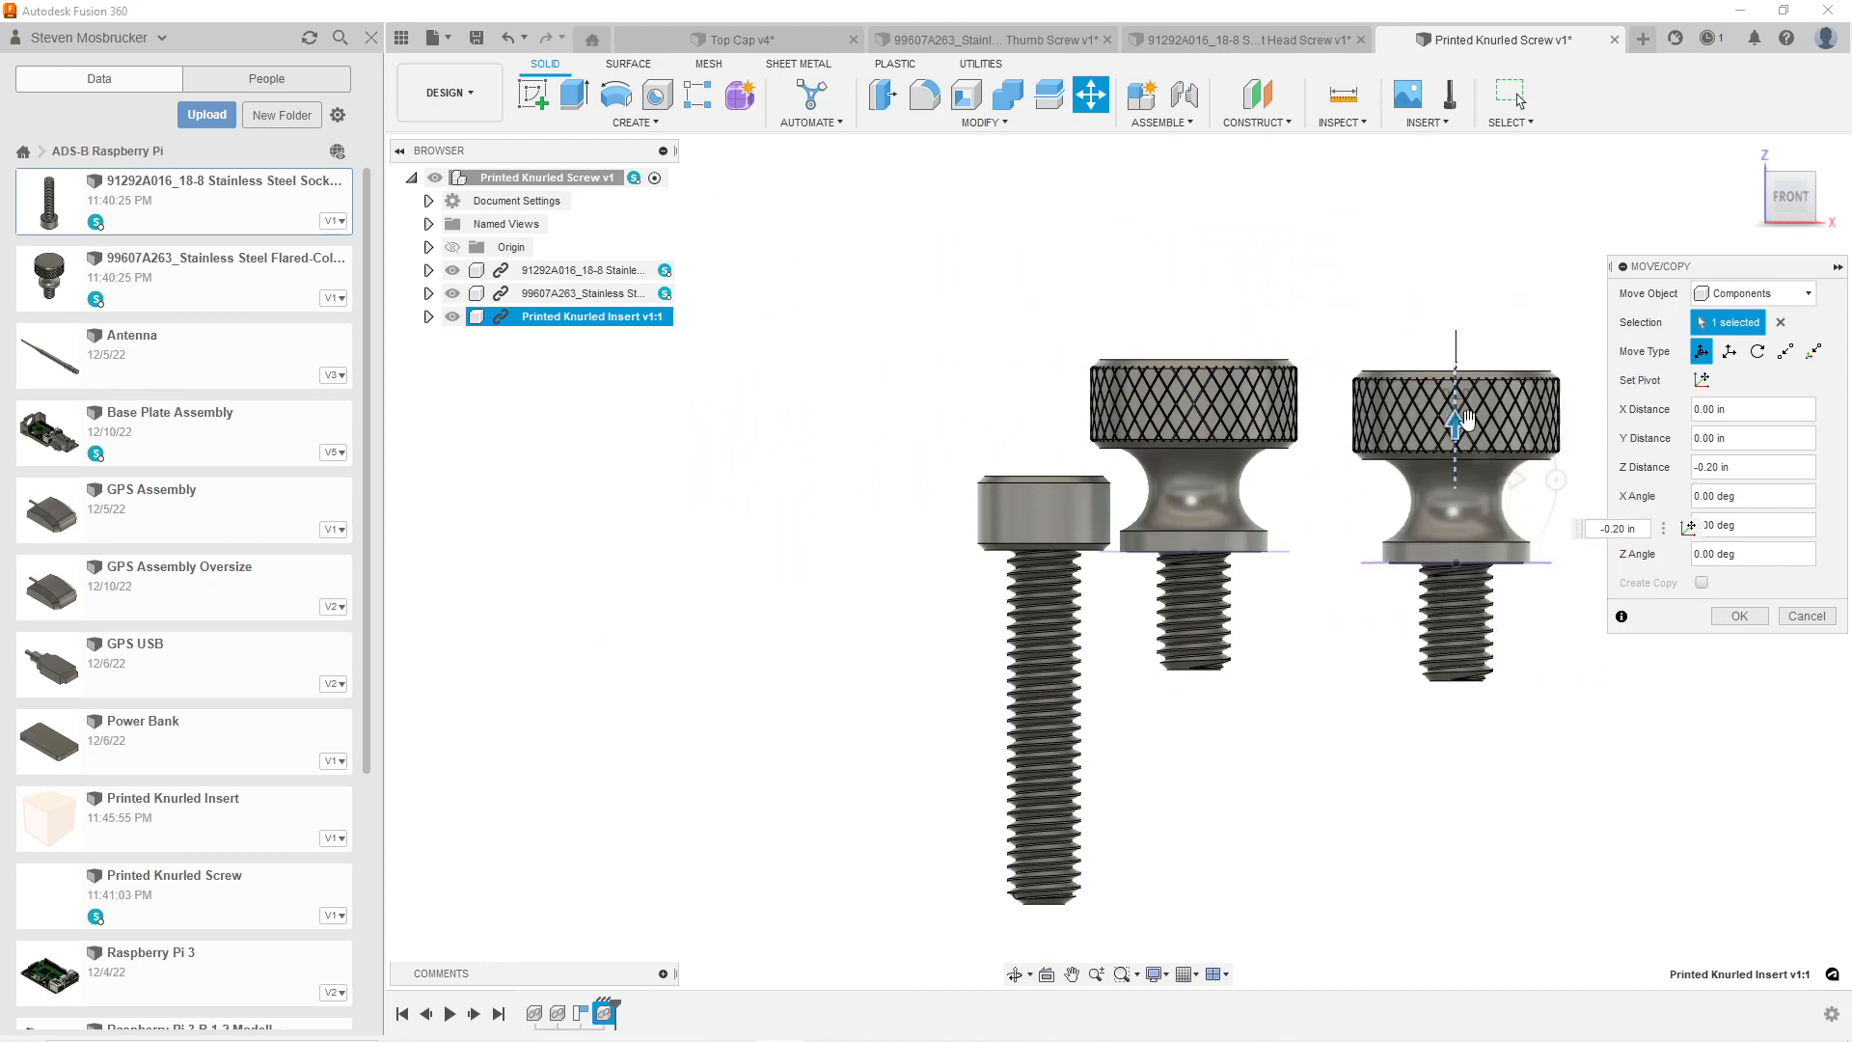
pyautogui.scroll(2, 1485, 516)
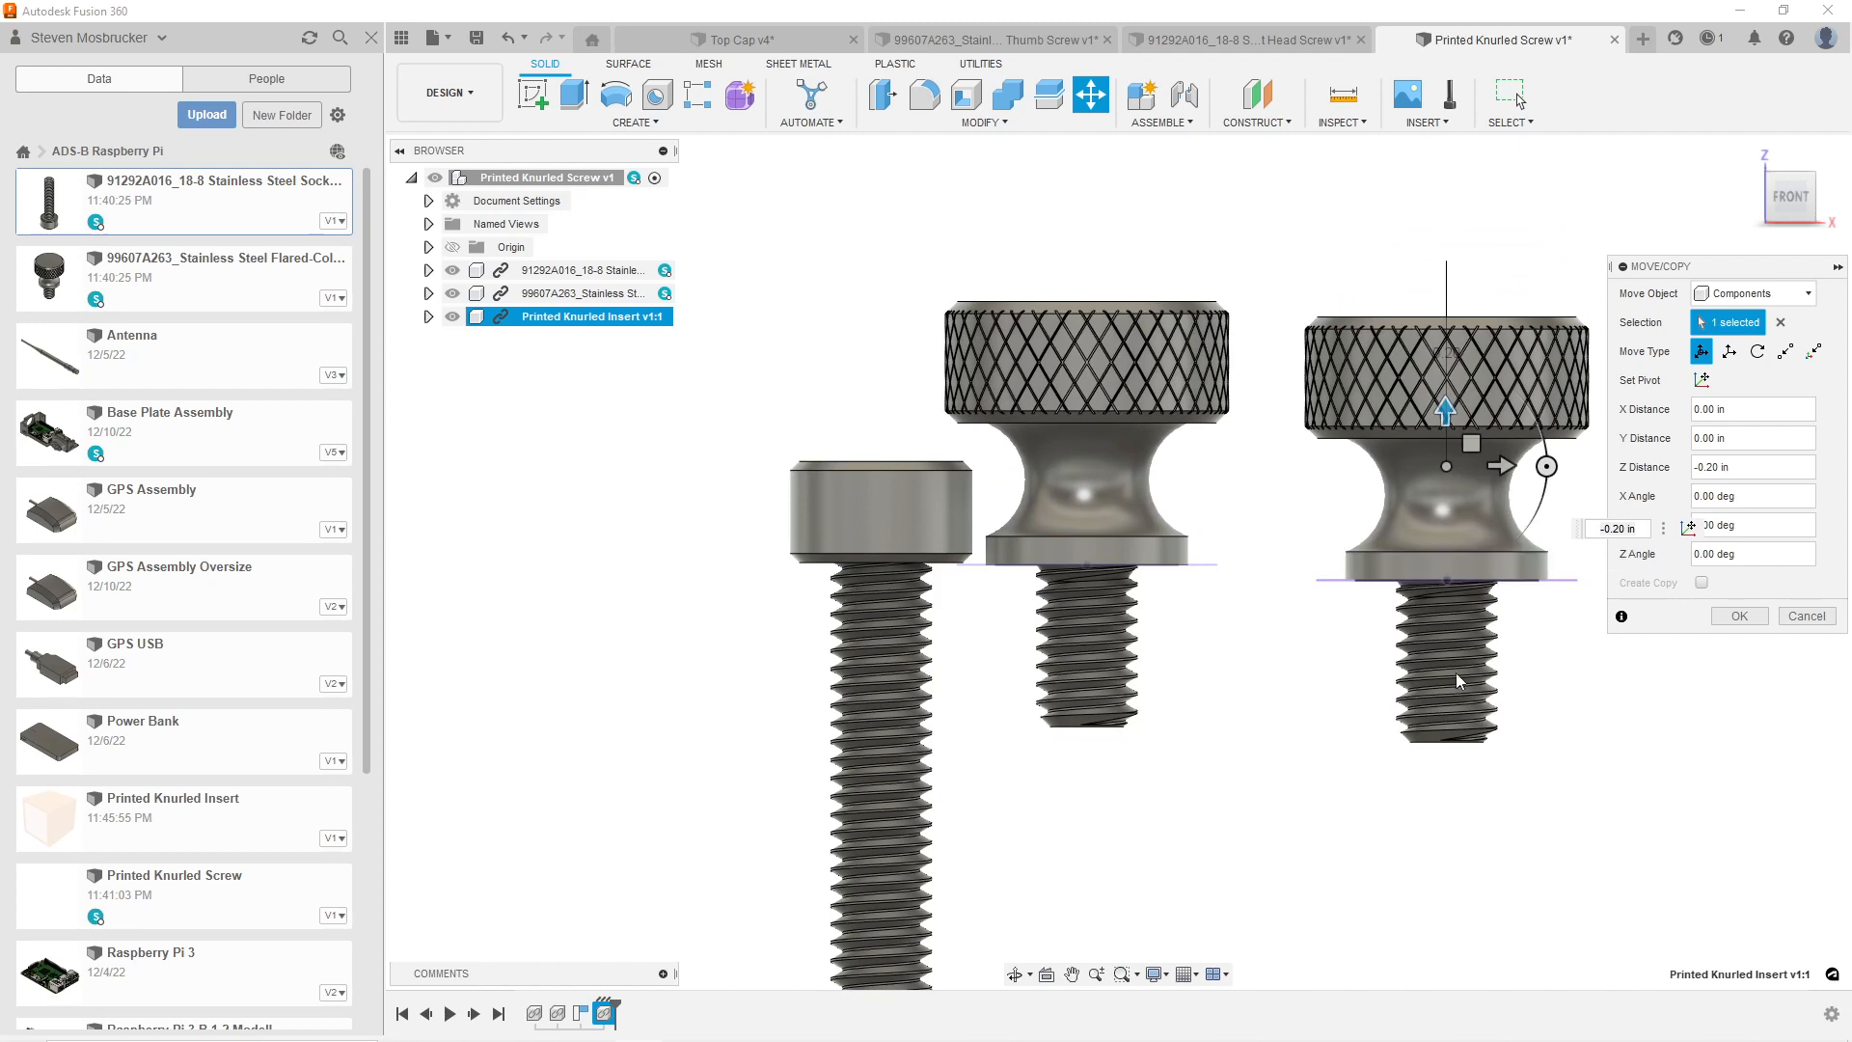
pyautogui.scroll(3, 1336, 590)
pyautogui.moveTo(1521, 337); pyautogui.dragTo(1521, 333)
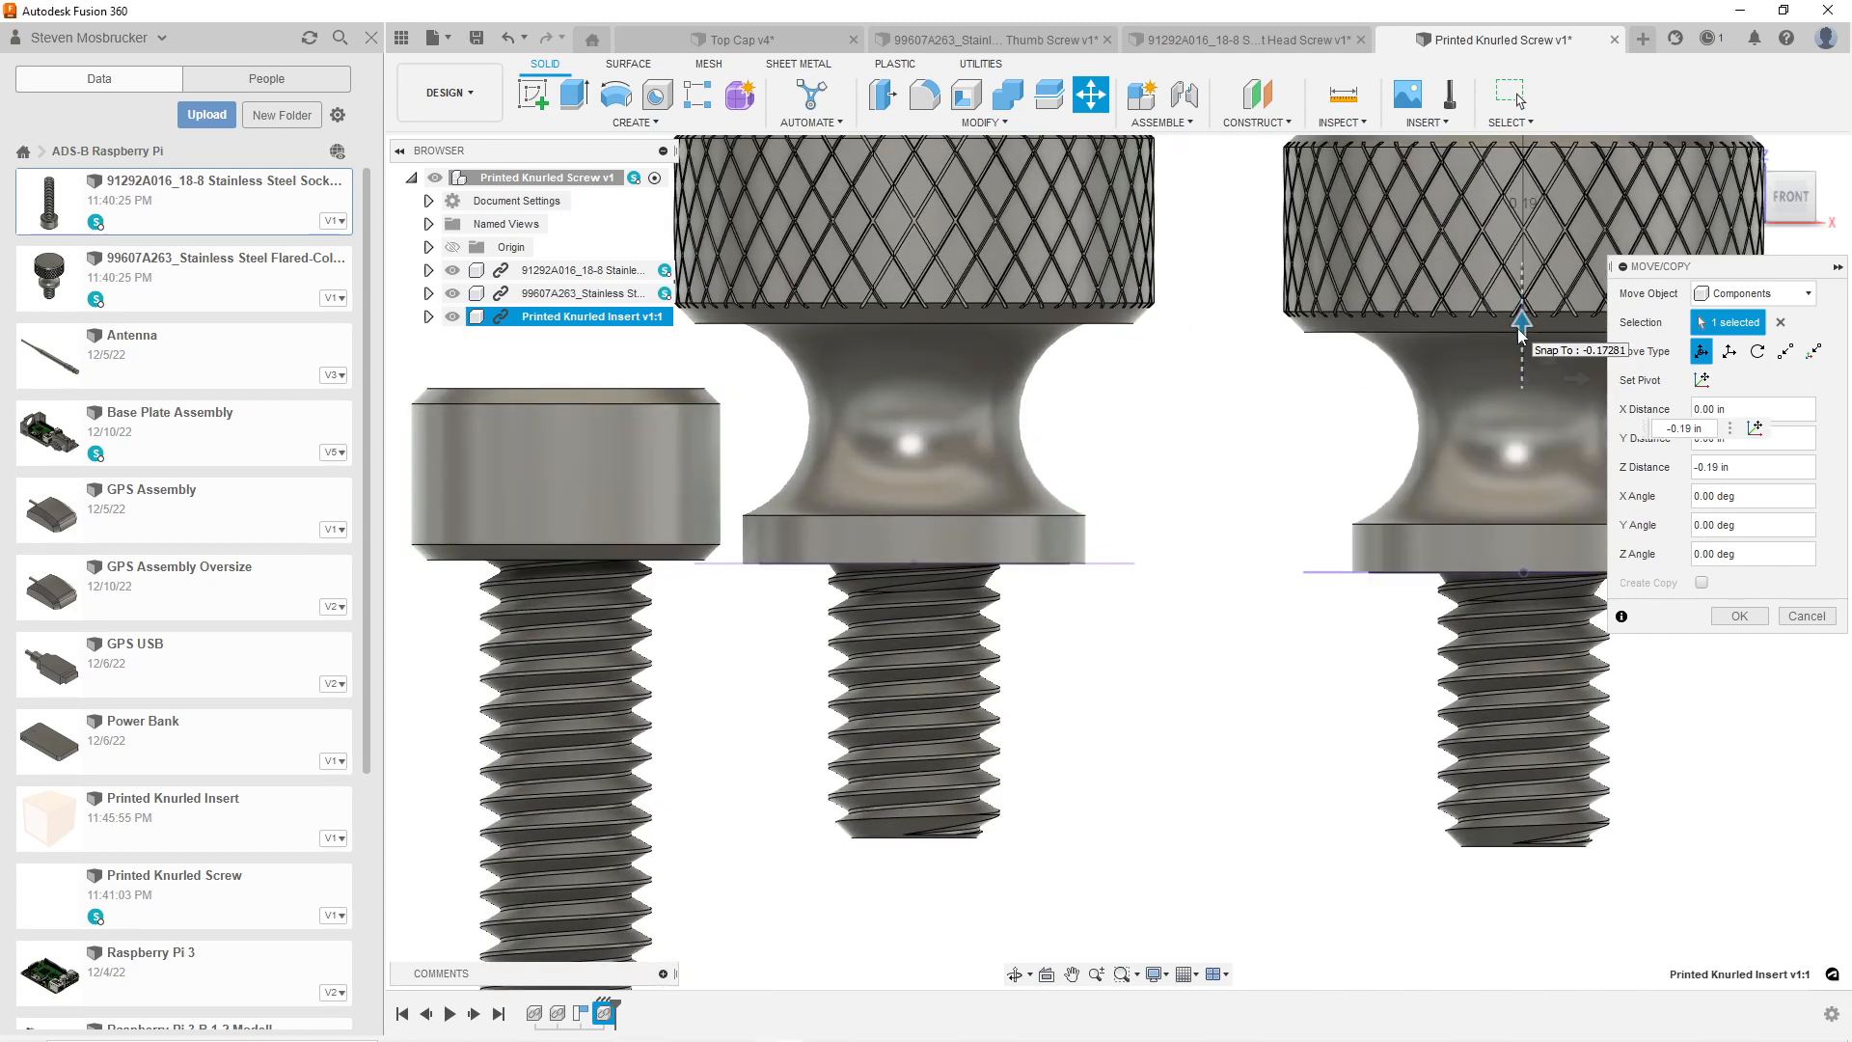
pyautogui.click(1736, 615)
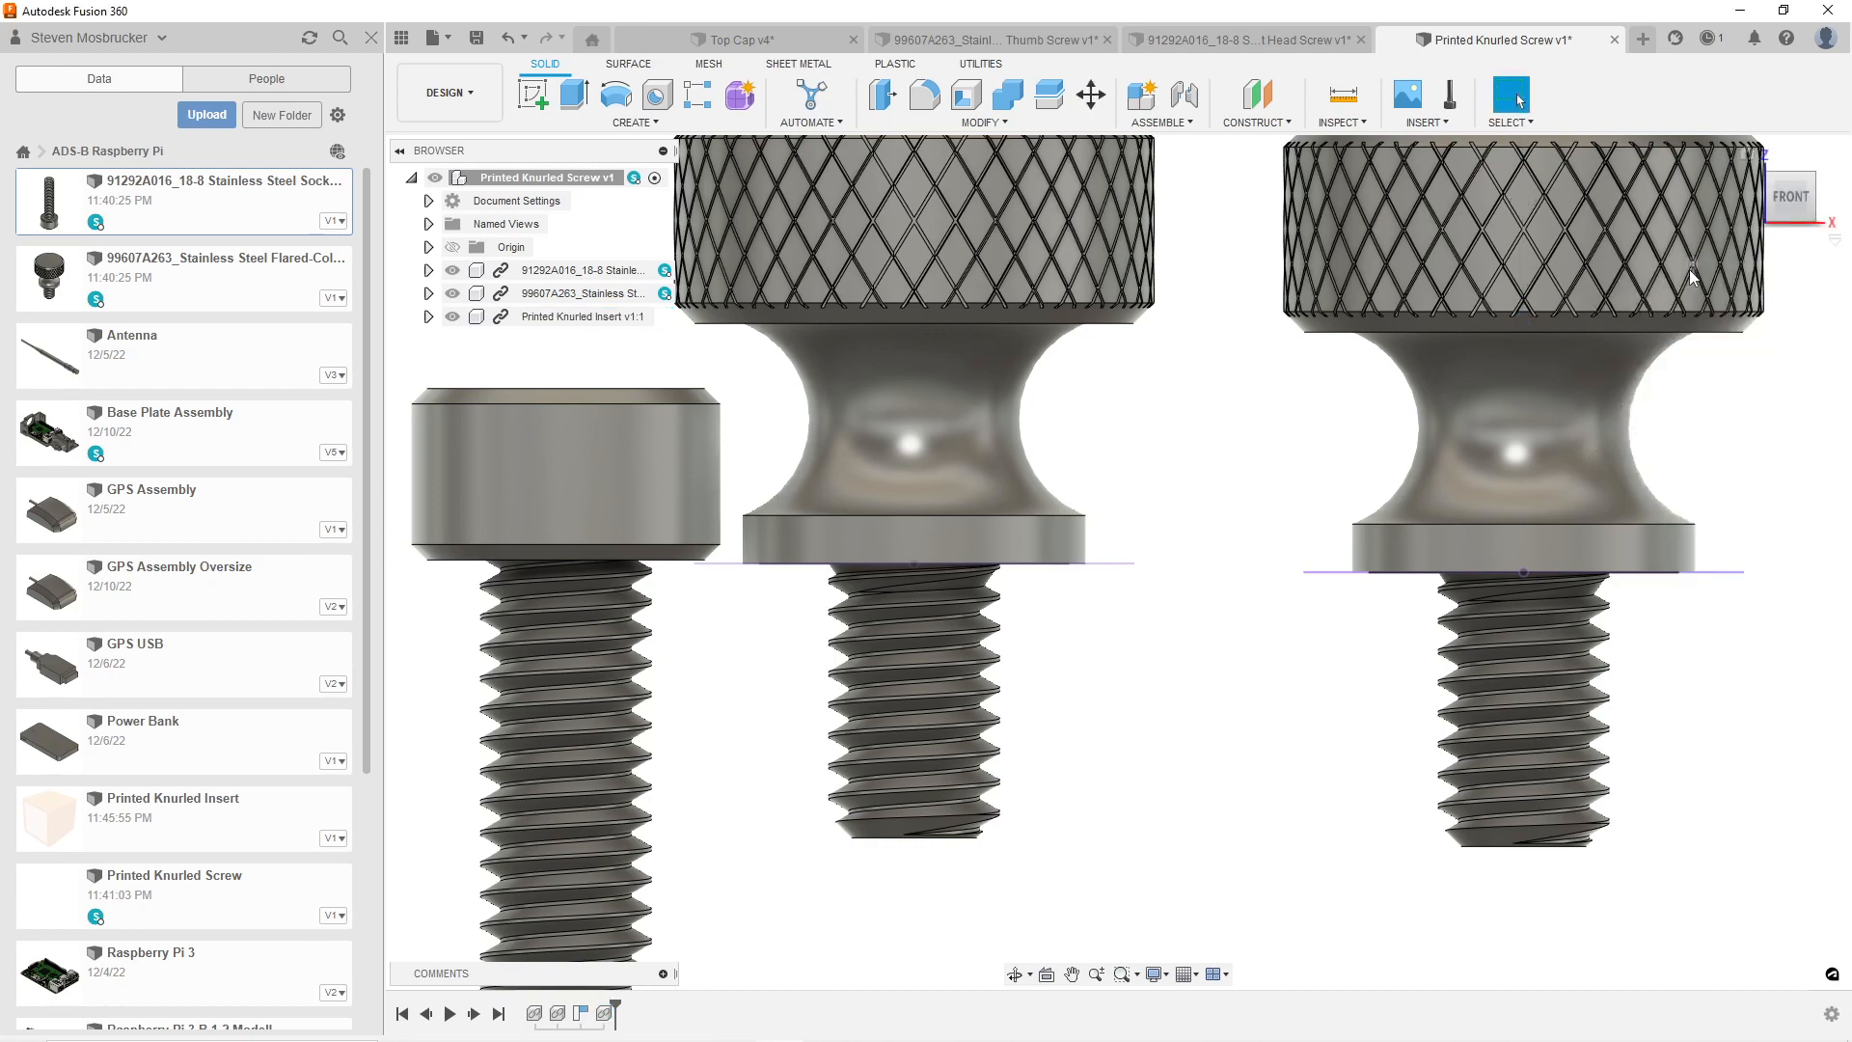
# Enable Capture Design History in the Printed Knurled Insert source design and return to the Printed Knurled Screw design.
pyautogui.click(1813, 228)
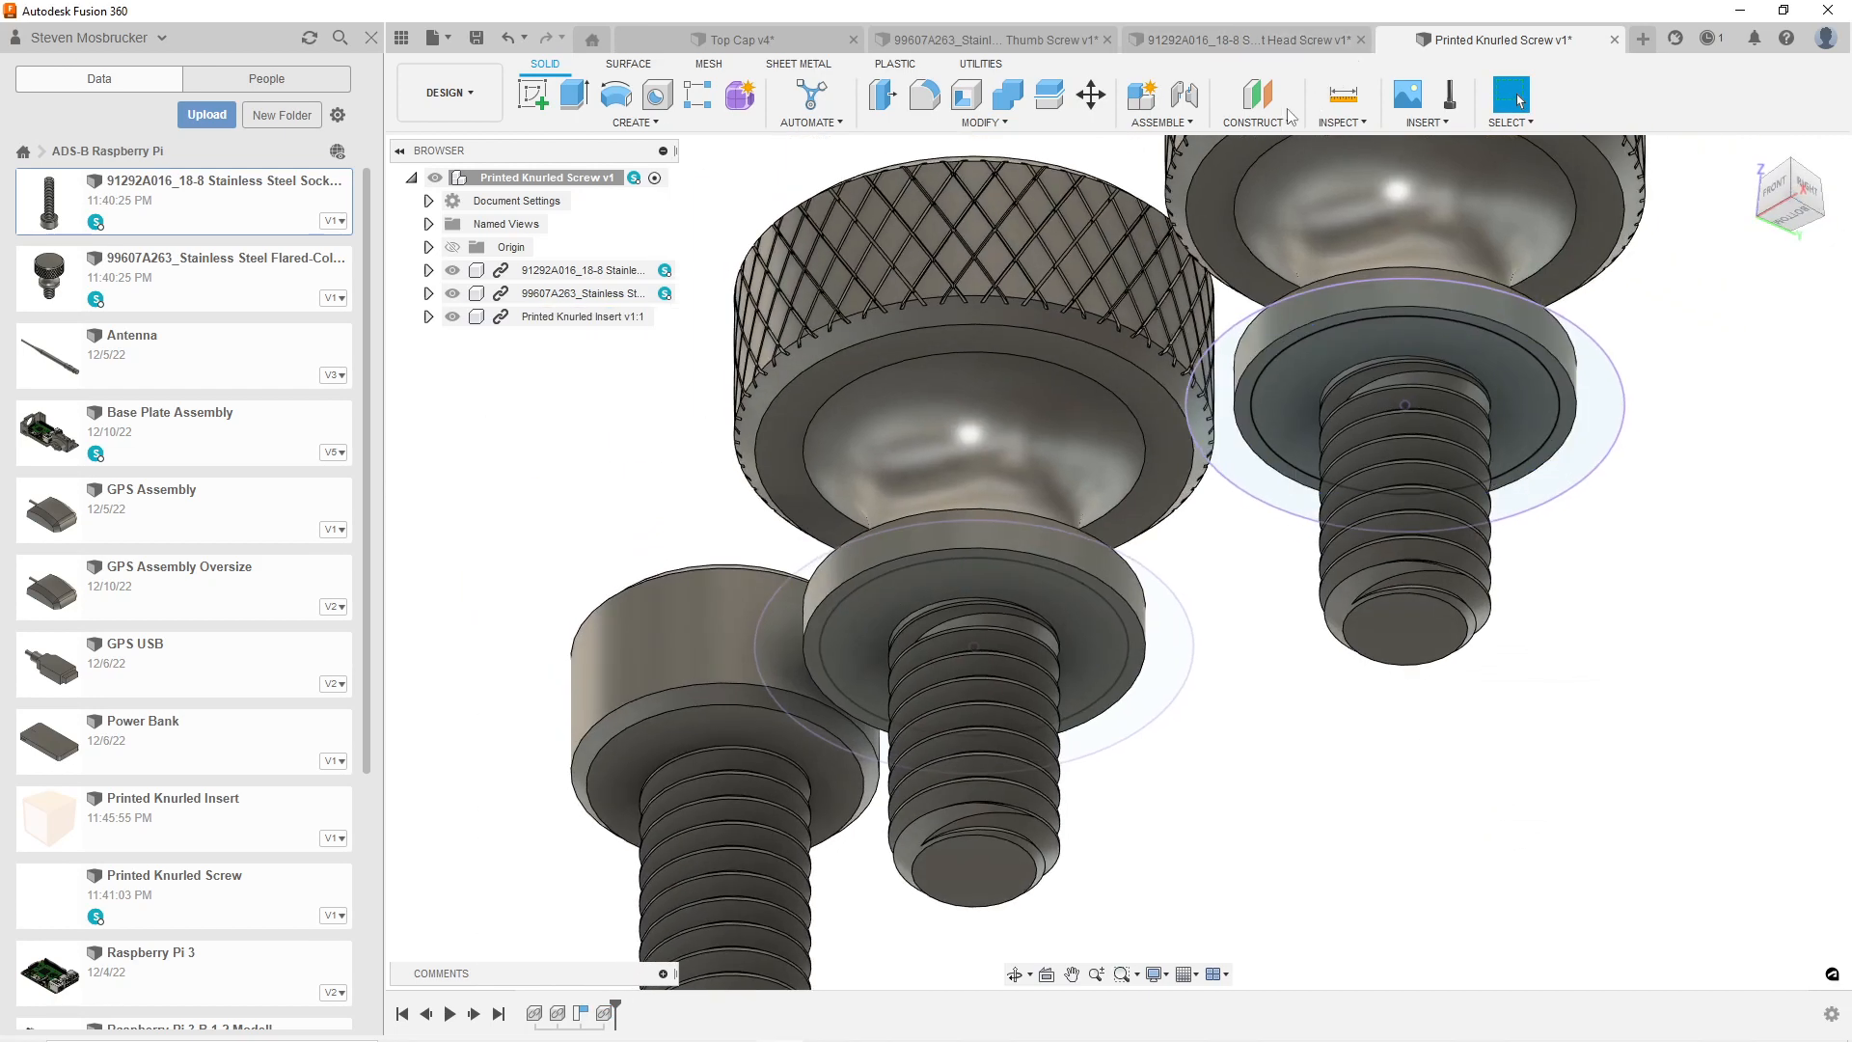
pyautogui.click(207, 849)
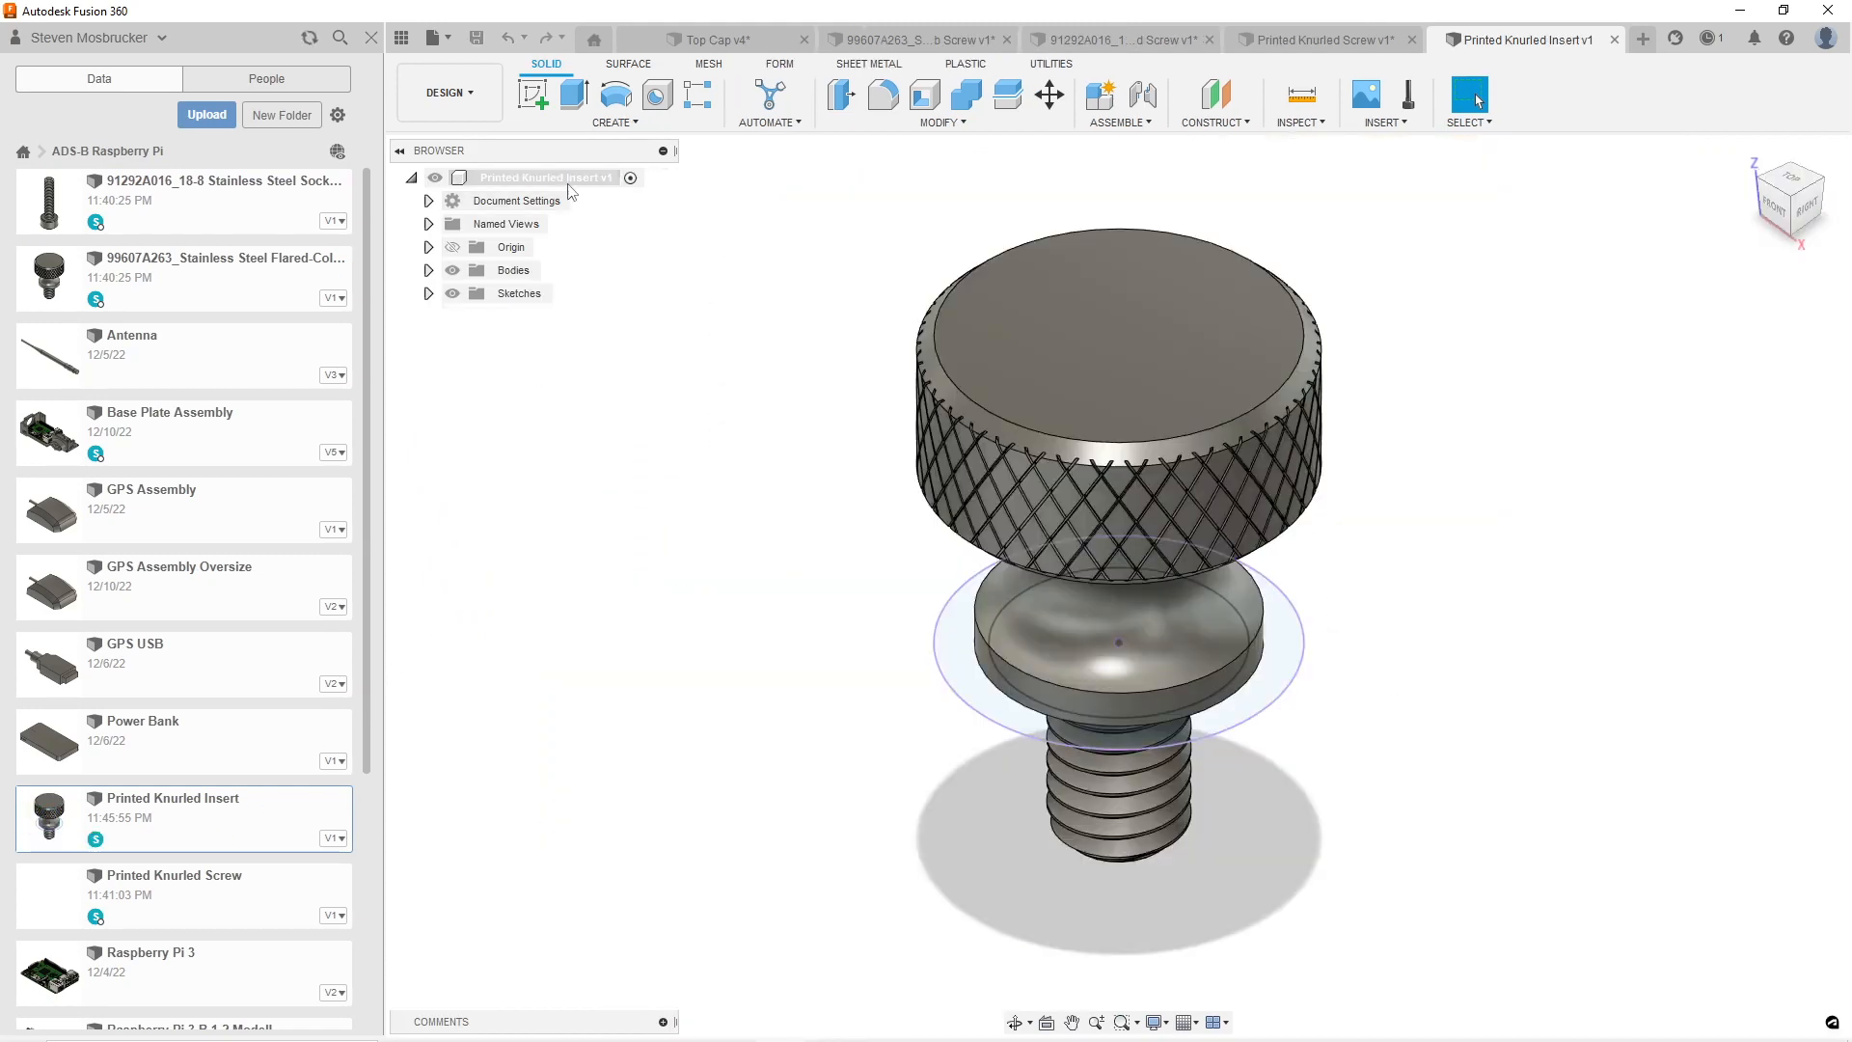
pyautogui.rightClick(568, 182)
pyautogui.click(691, 671)
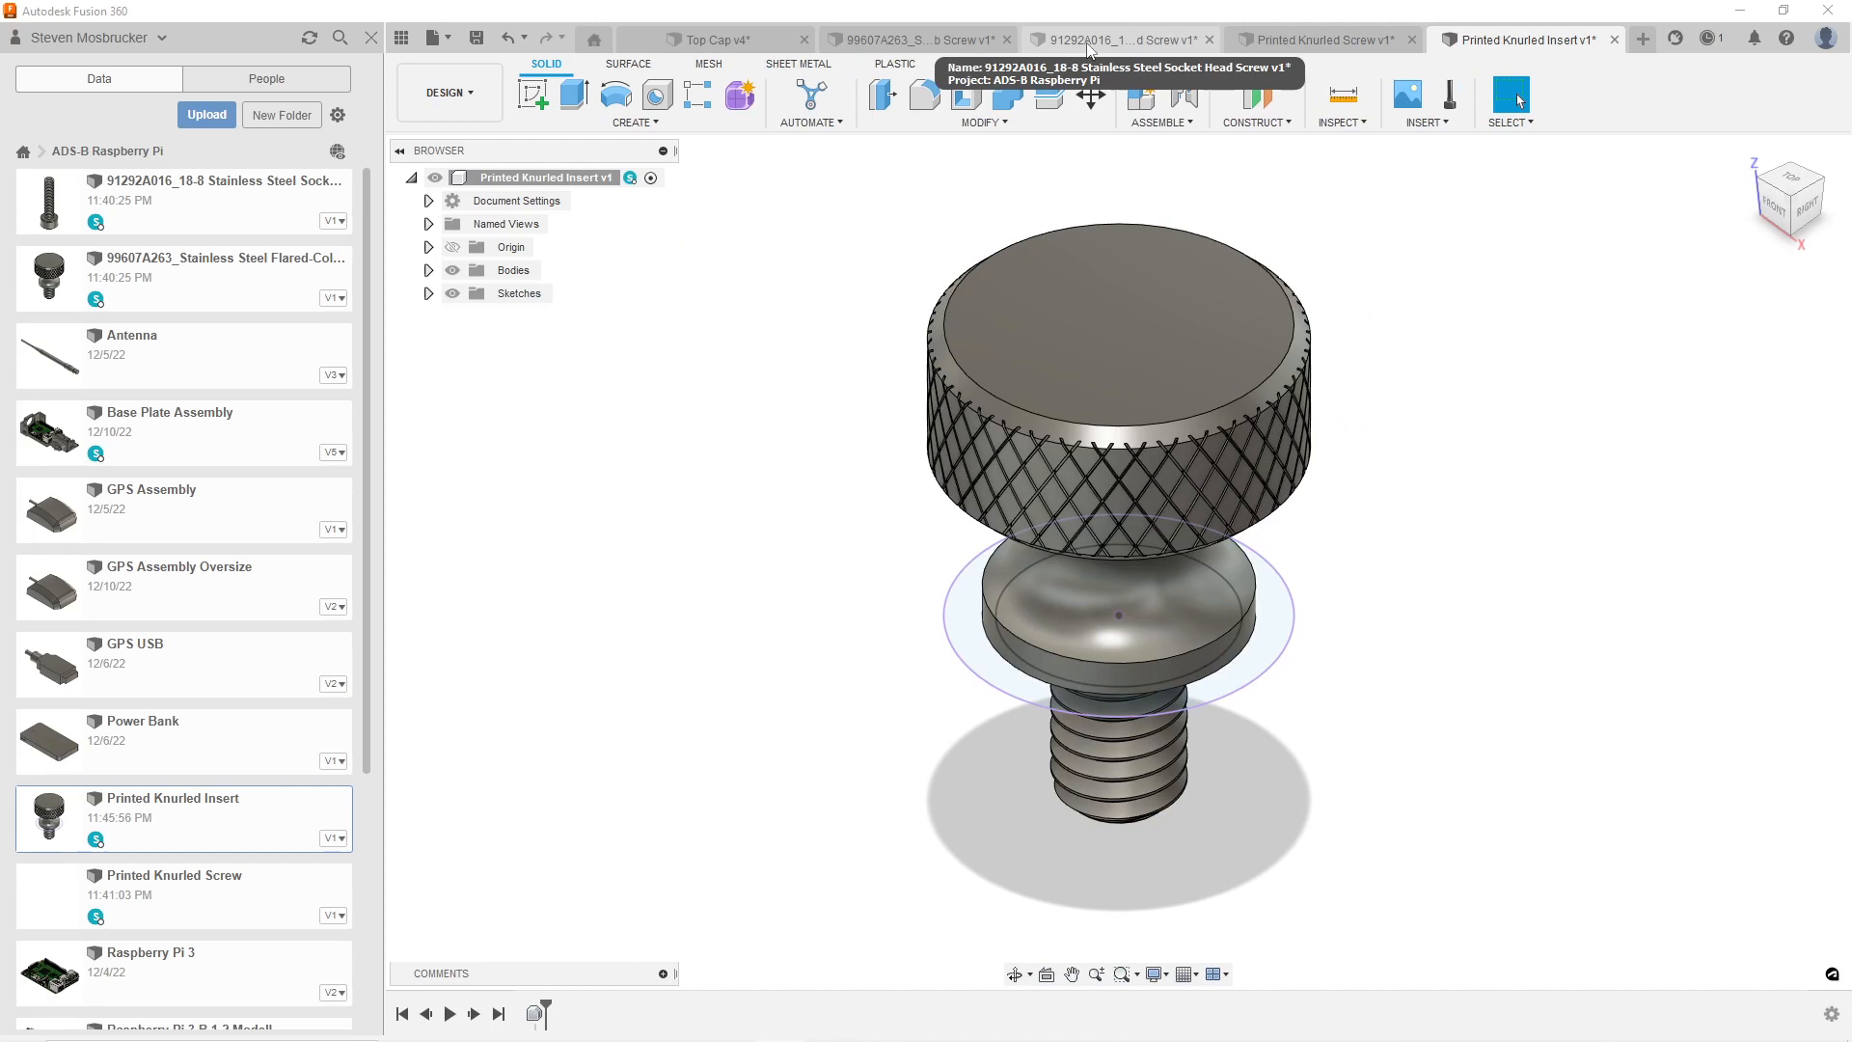
pyautogui.click(1263, 40)
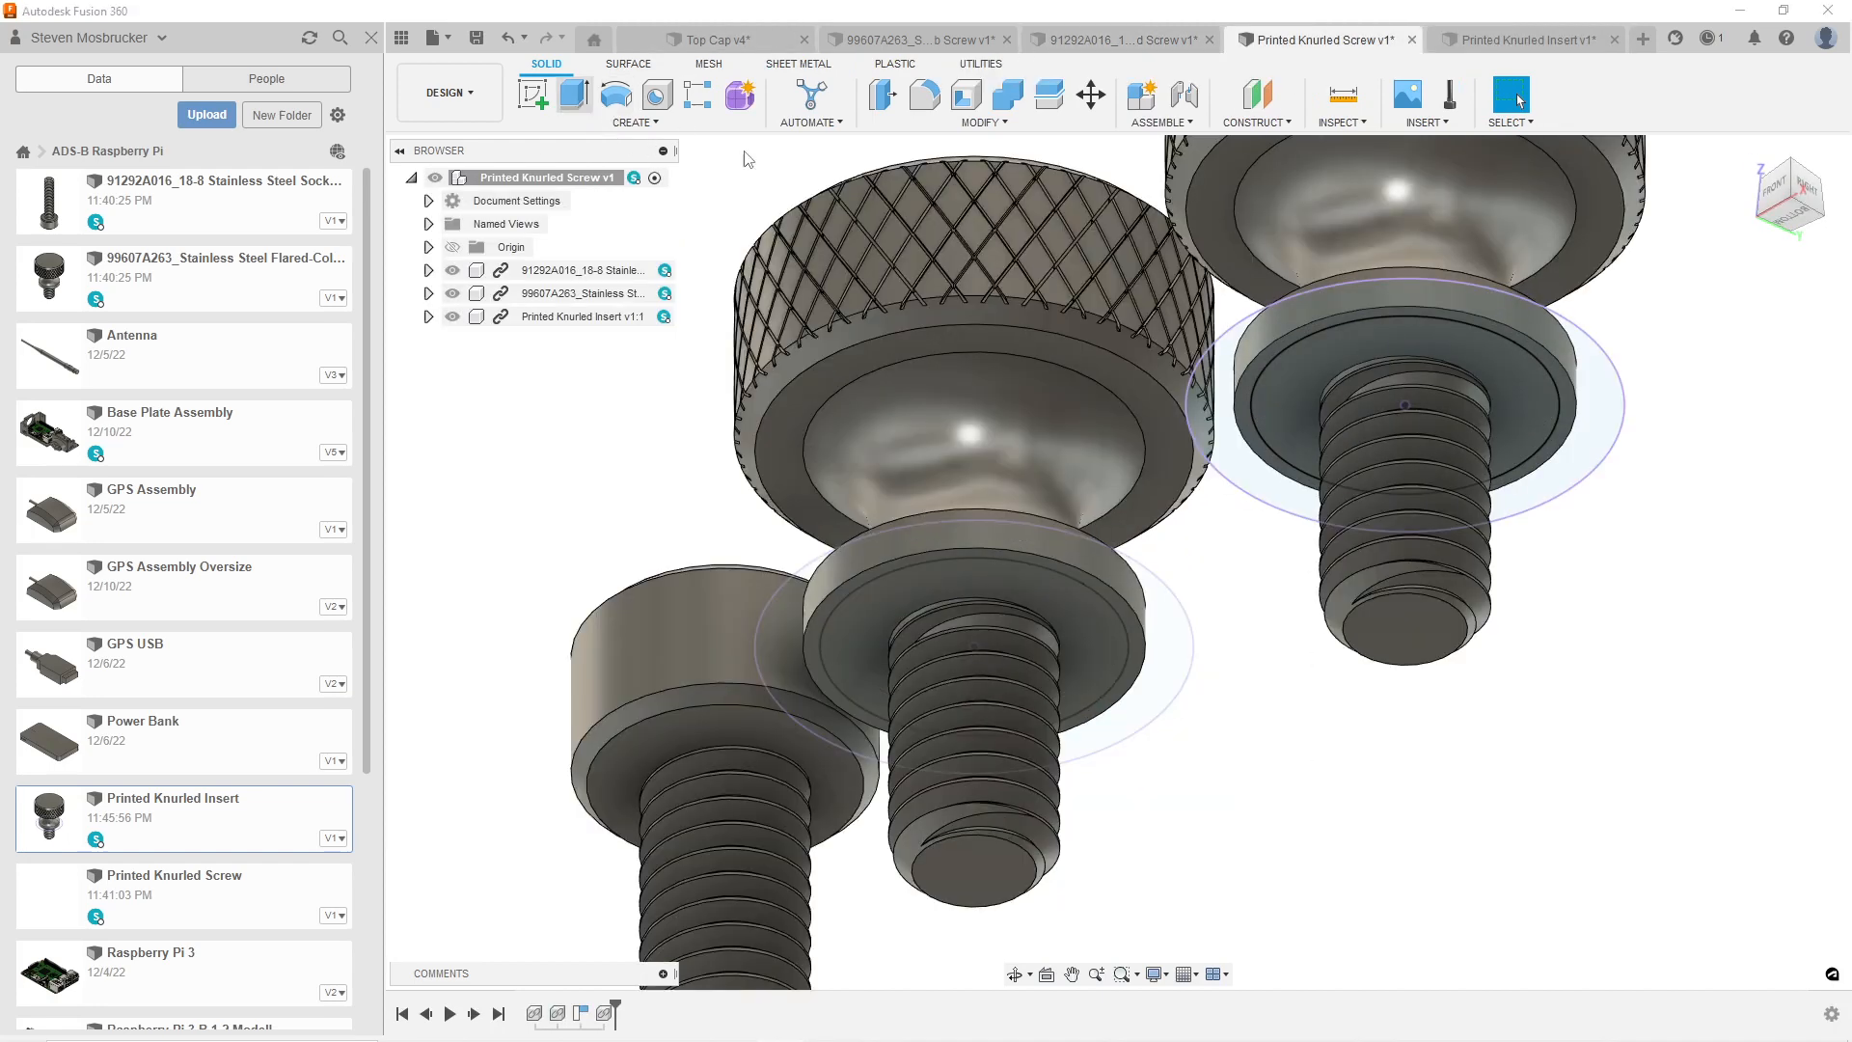
# Try to extrude the ring profiles around the inserted copy's shank up to the underside of its knurled head in the top-level assembly.
pyautogui.click(574, 94)
pyautogui.scroll(3, 1311, 397)
pyautogui.click(1311, 398)
pyautogui.scroll(-3, 1248, 409)
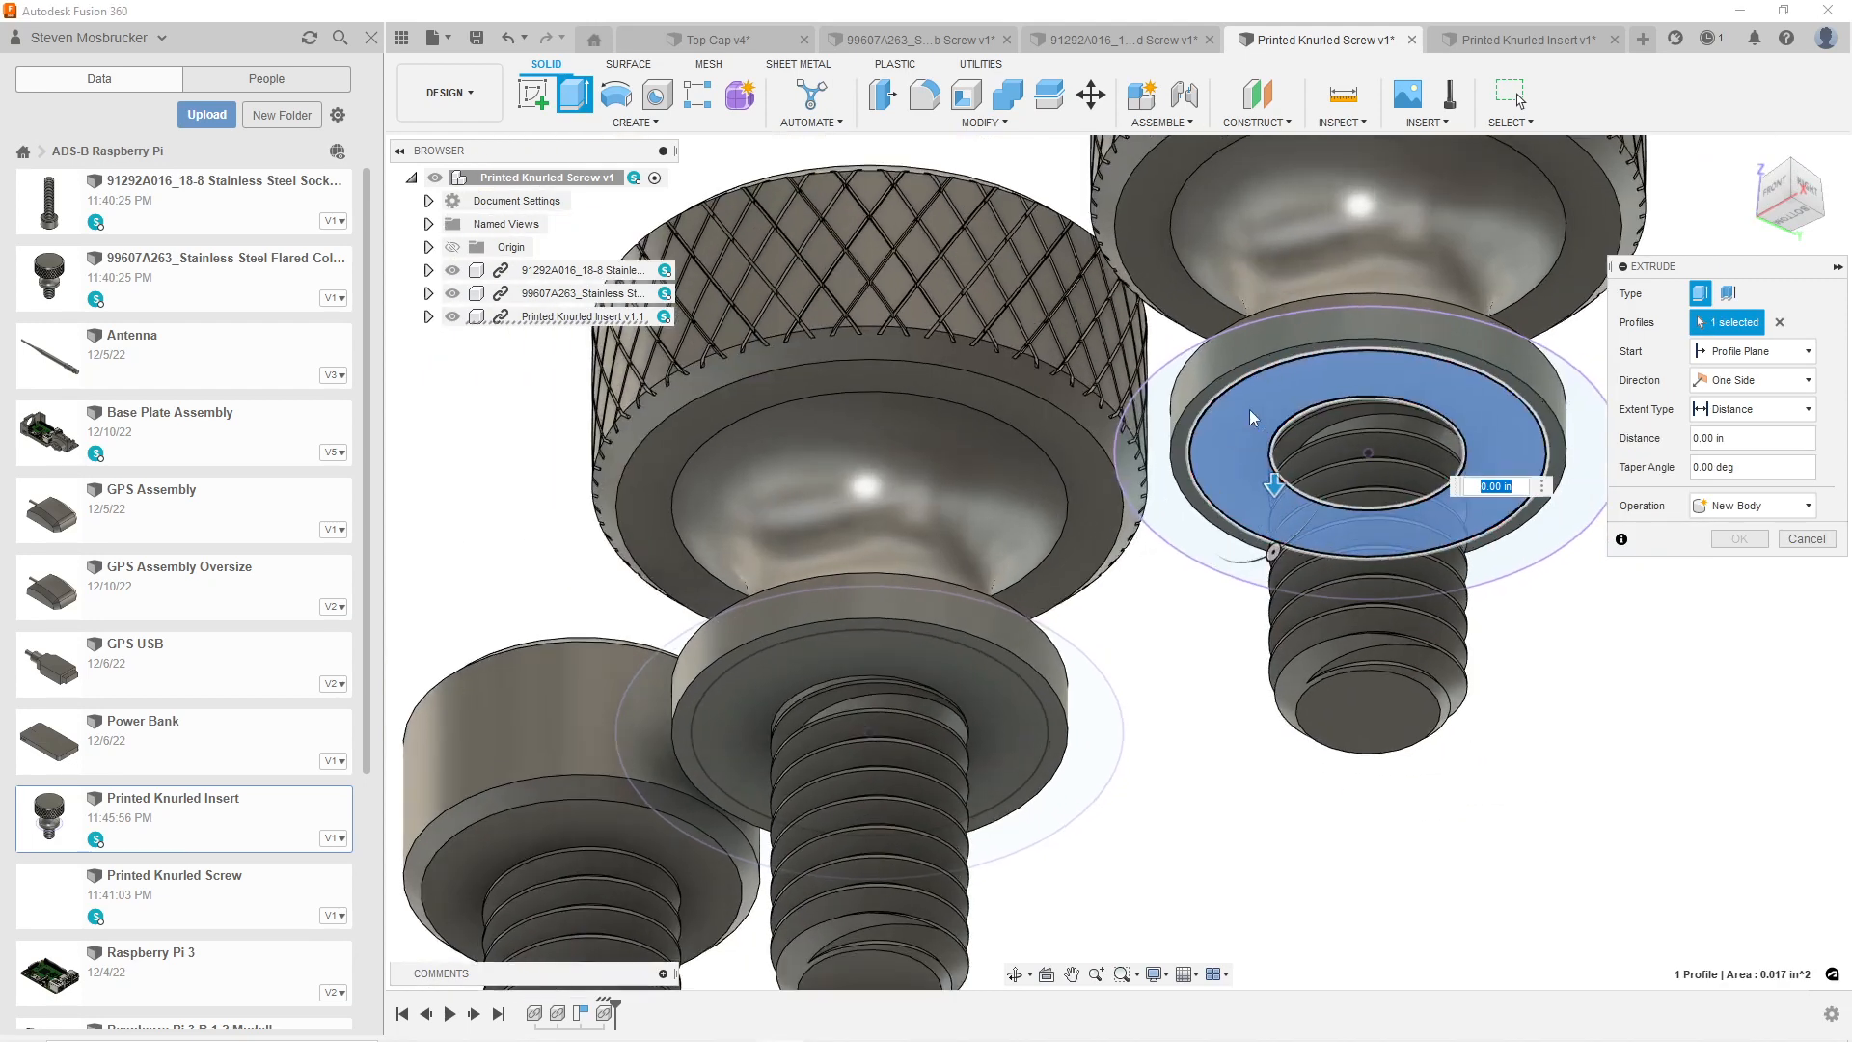
pyautogui.click(1196, 550)
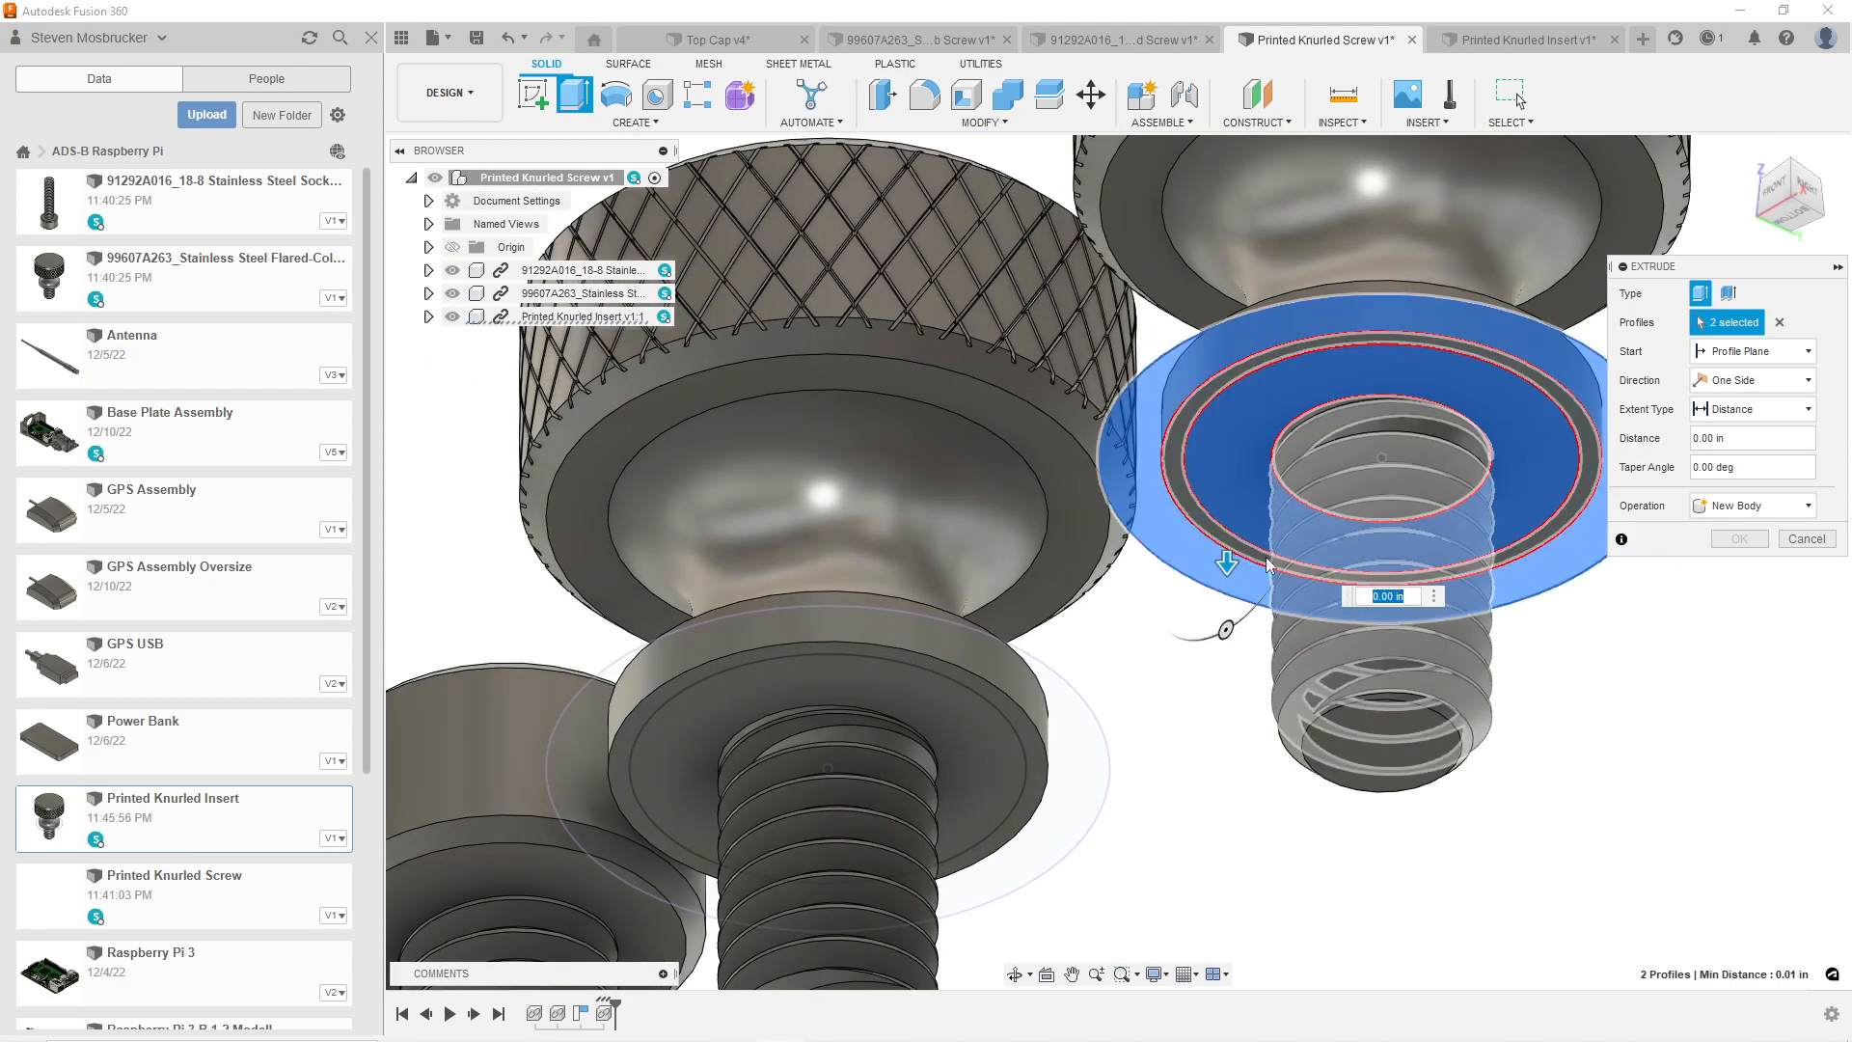
pyautogui.moveTo(1227, 560); pyautogui.dragTo(1230, 529)
pyautogui.click(1755, 409)
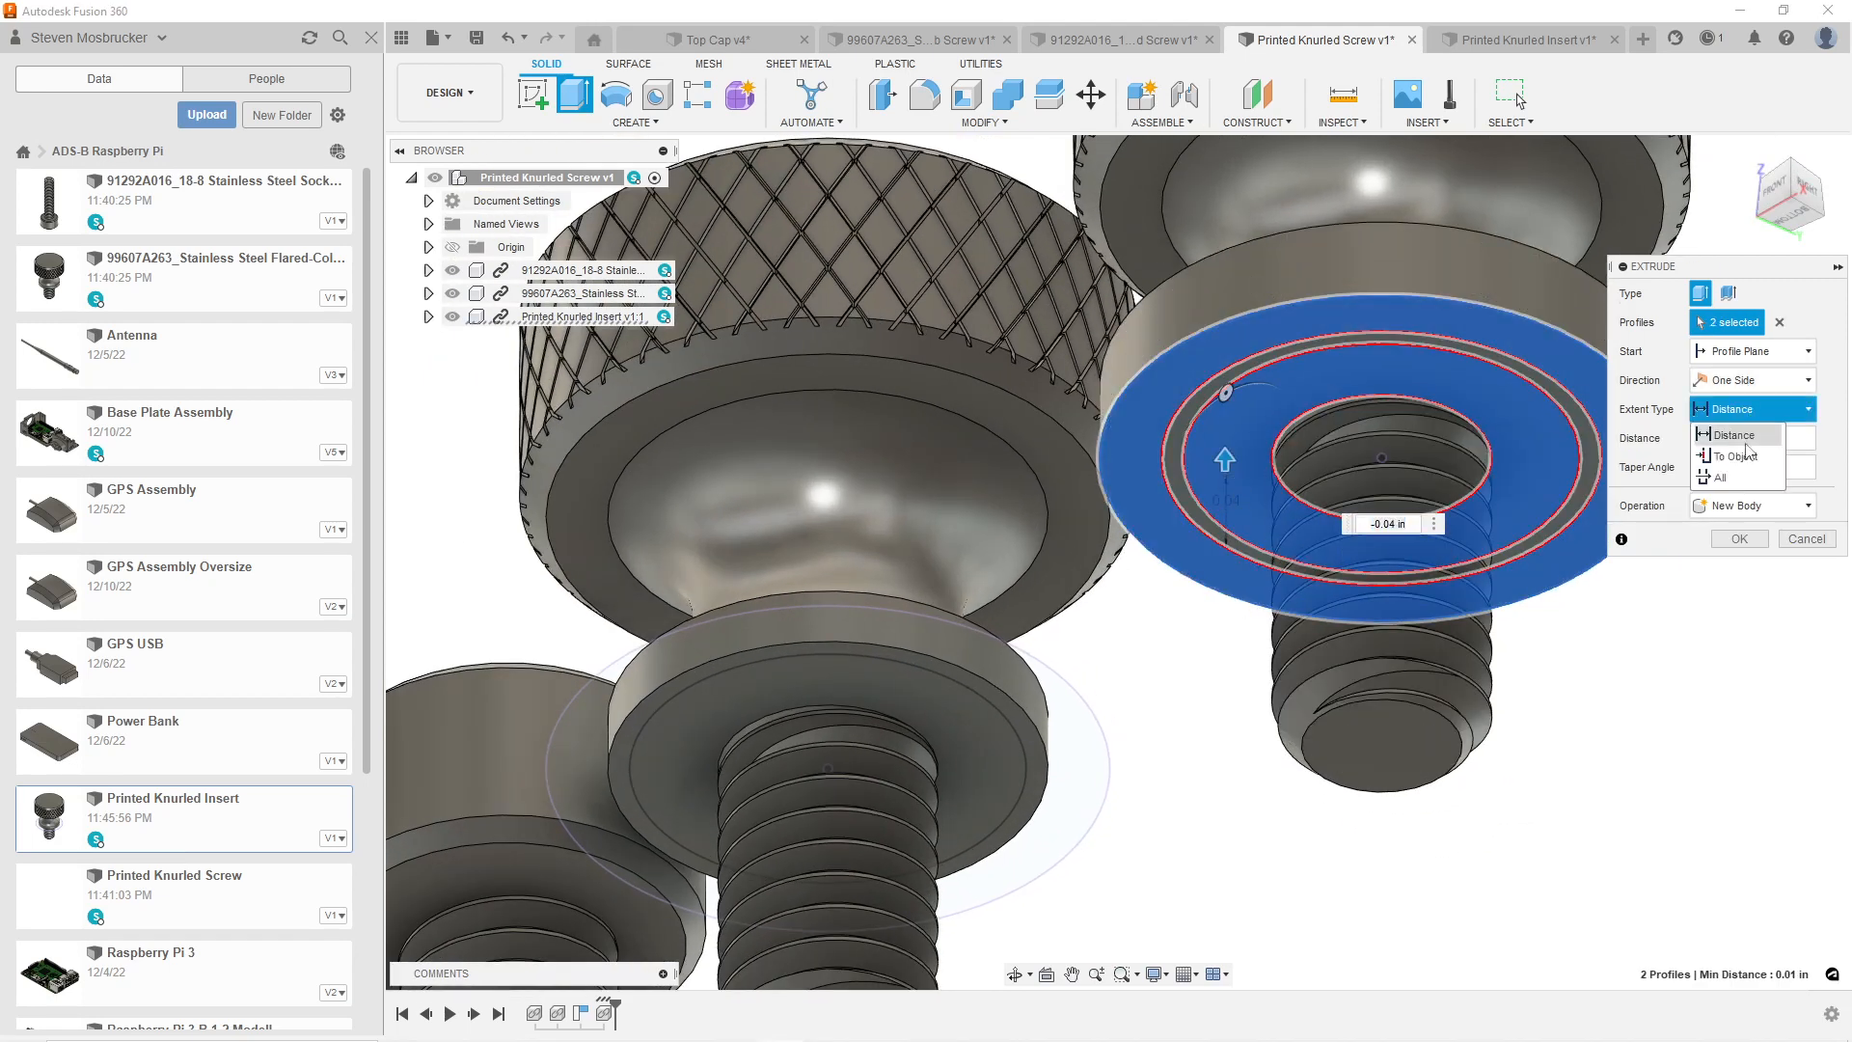
pyautogui.click(1736, 455)
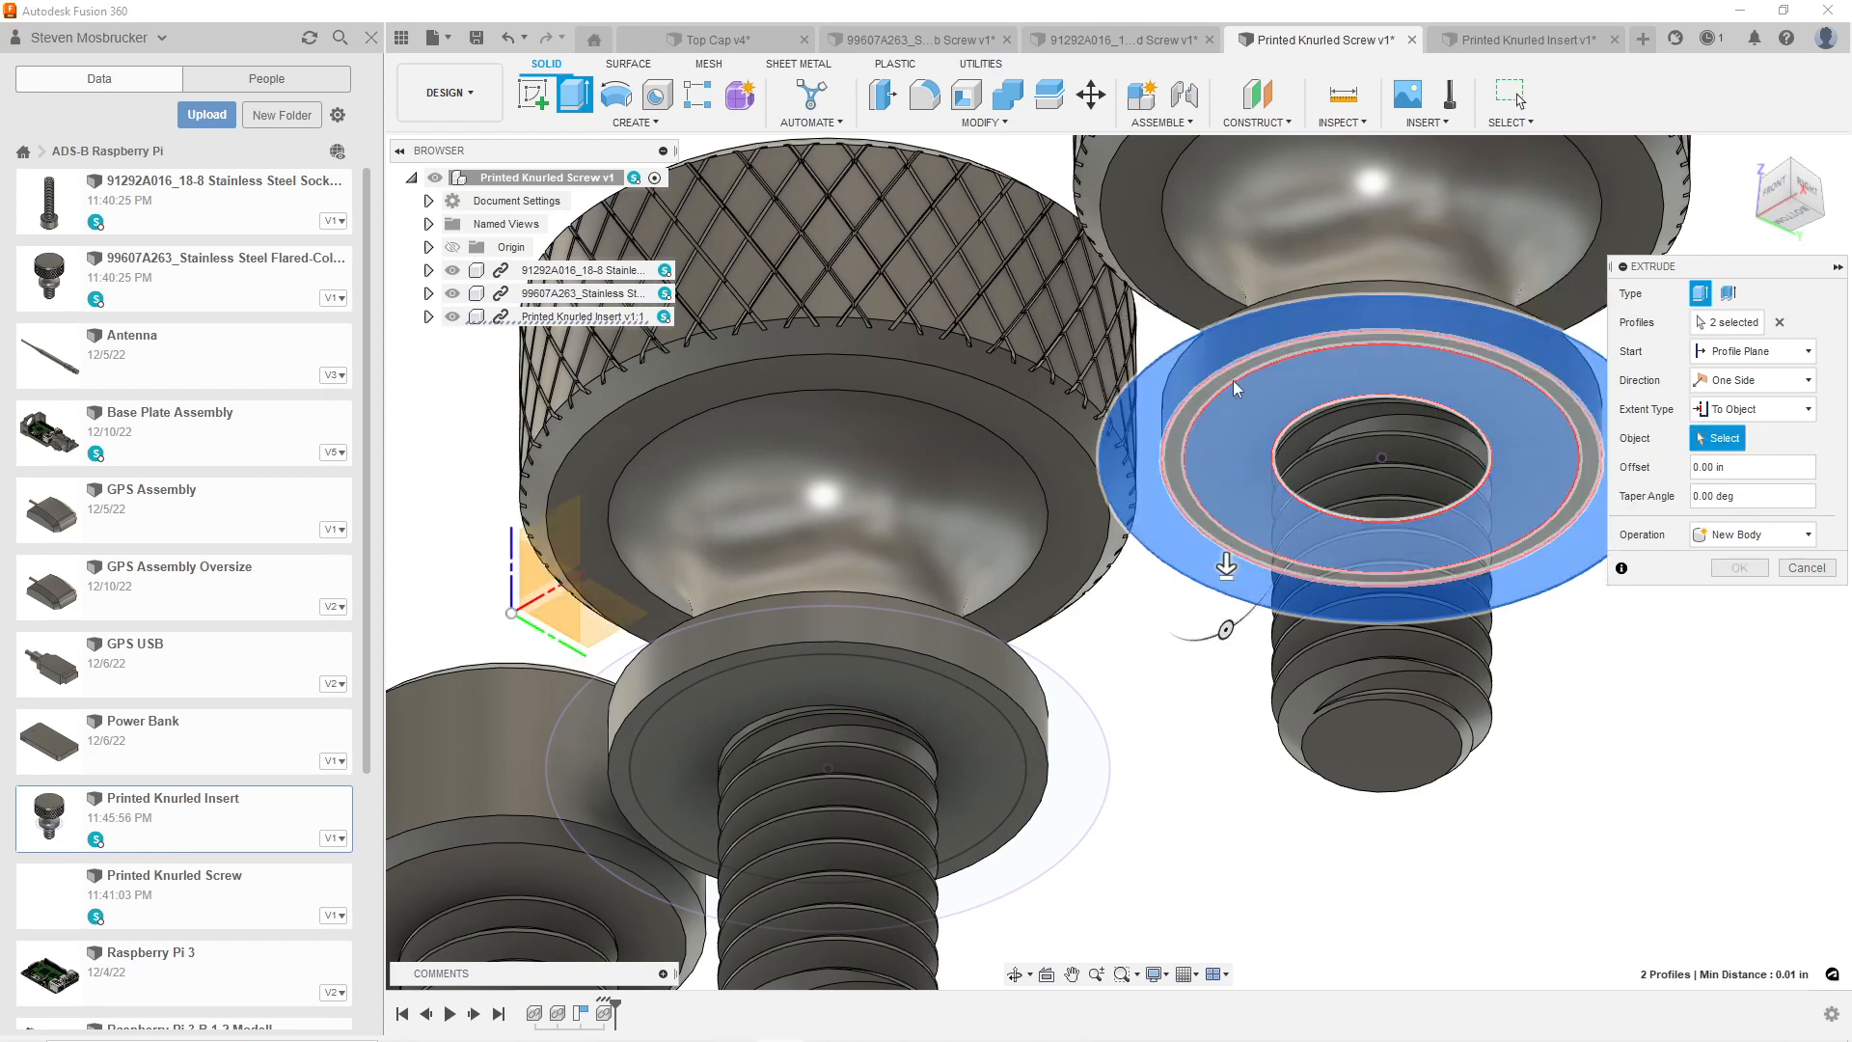
pyautogui.click(1213, 381)
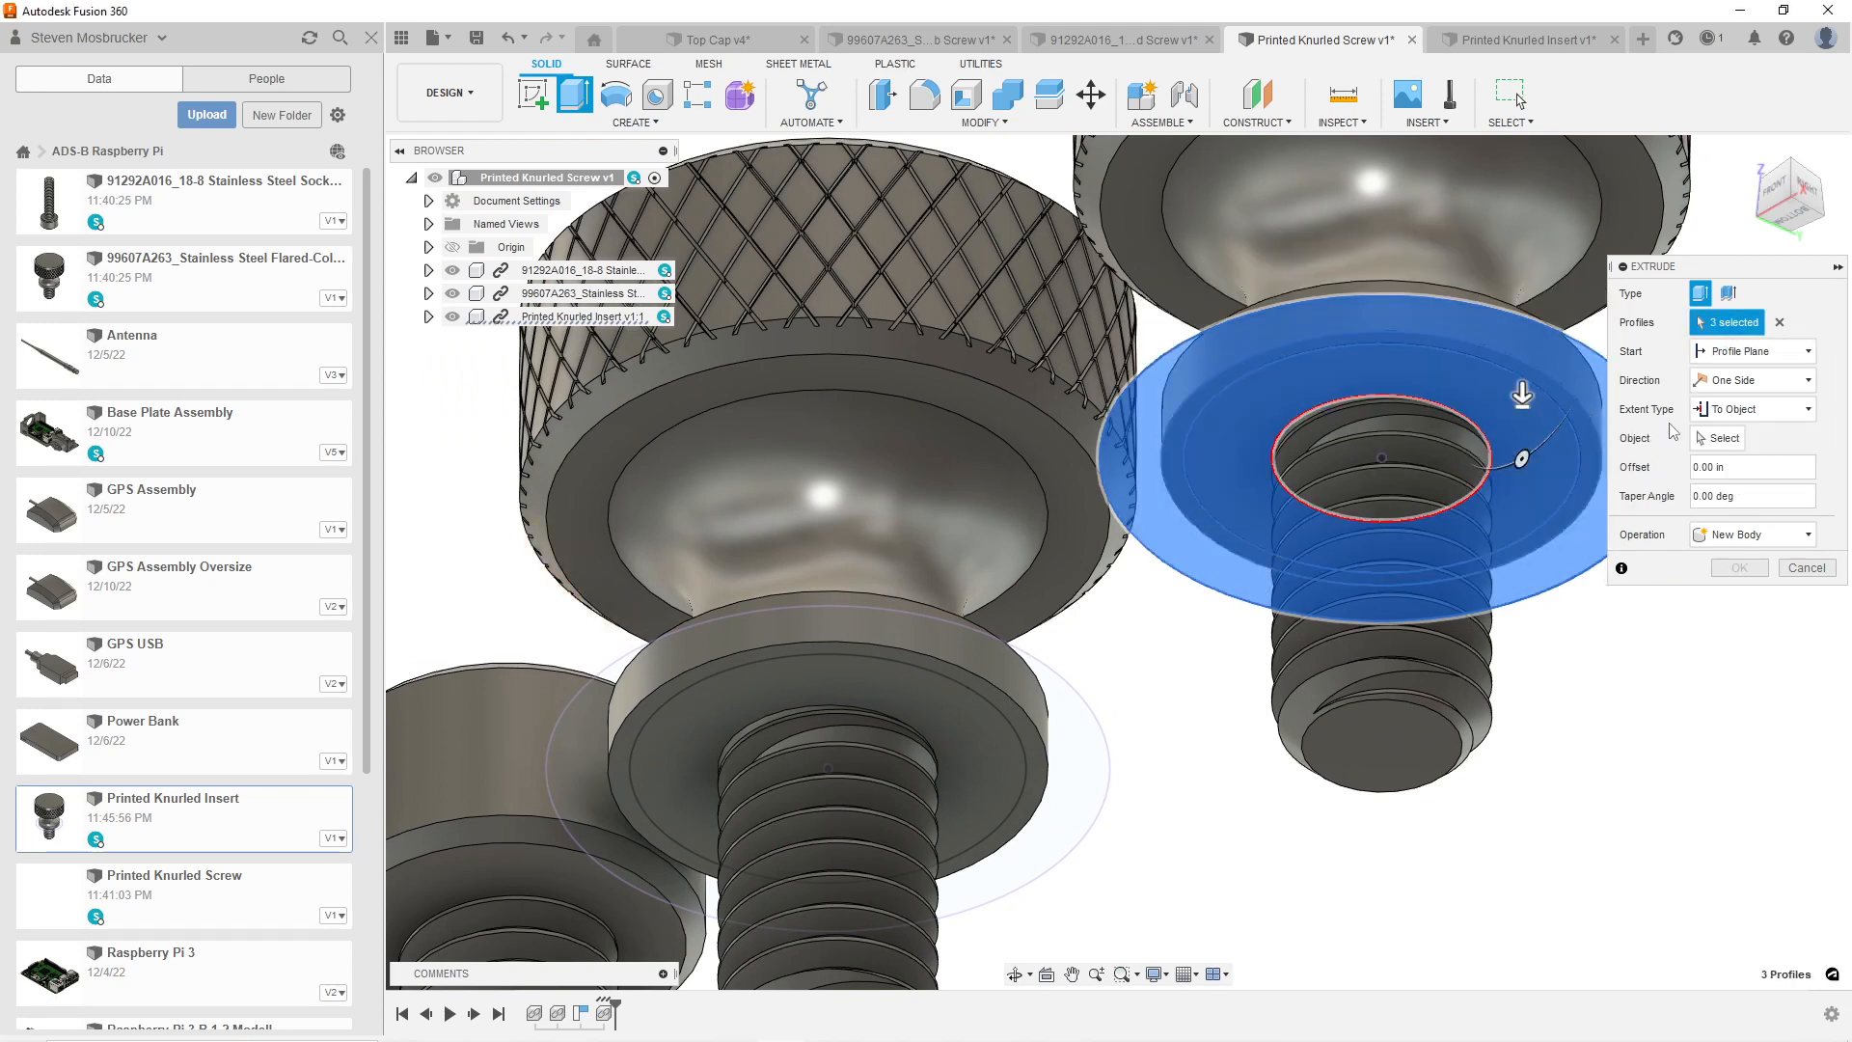
pyautogui.click(1127, 206)
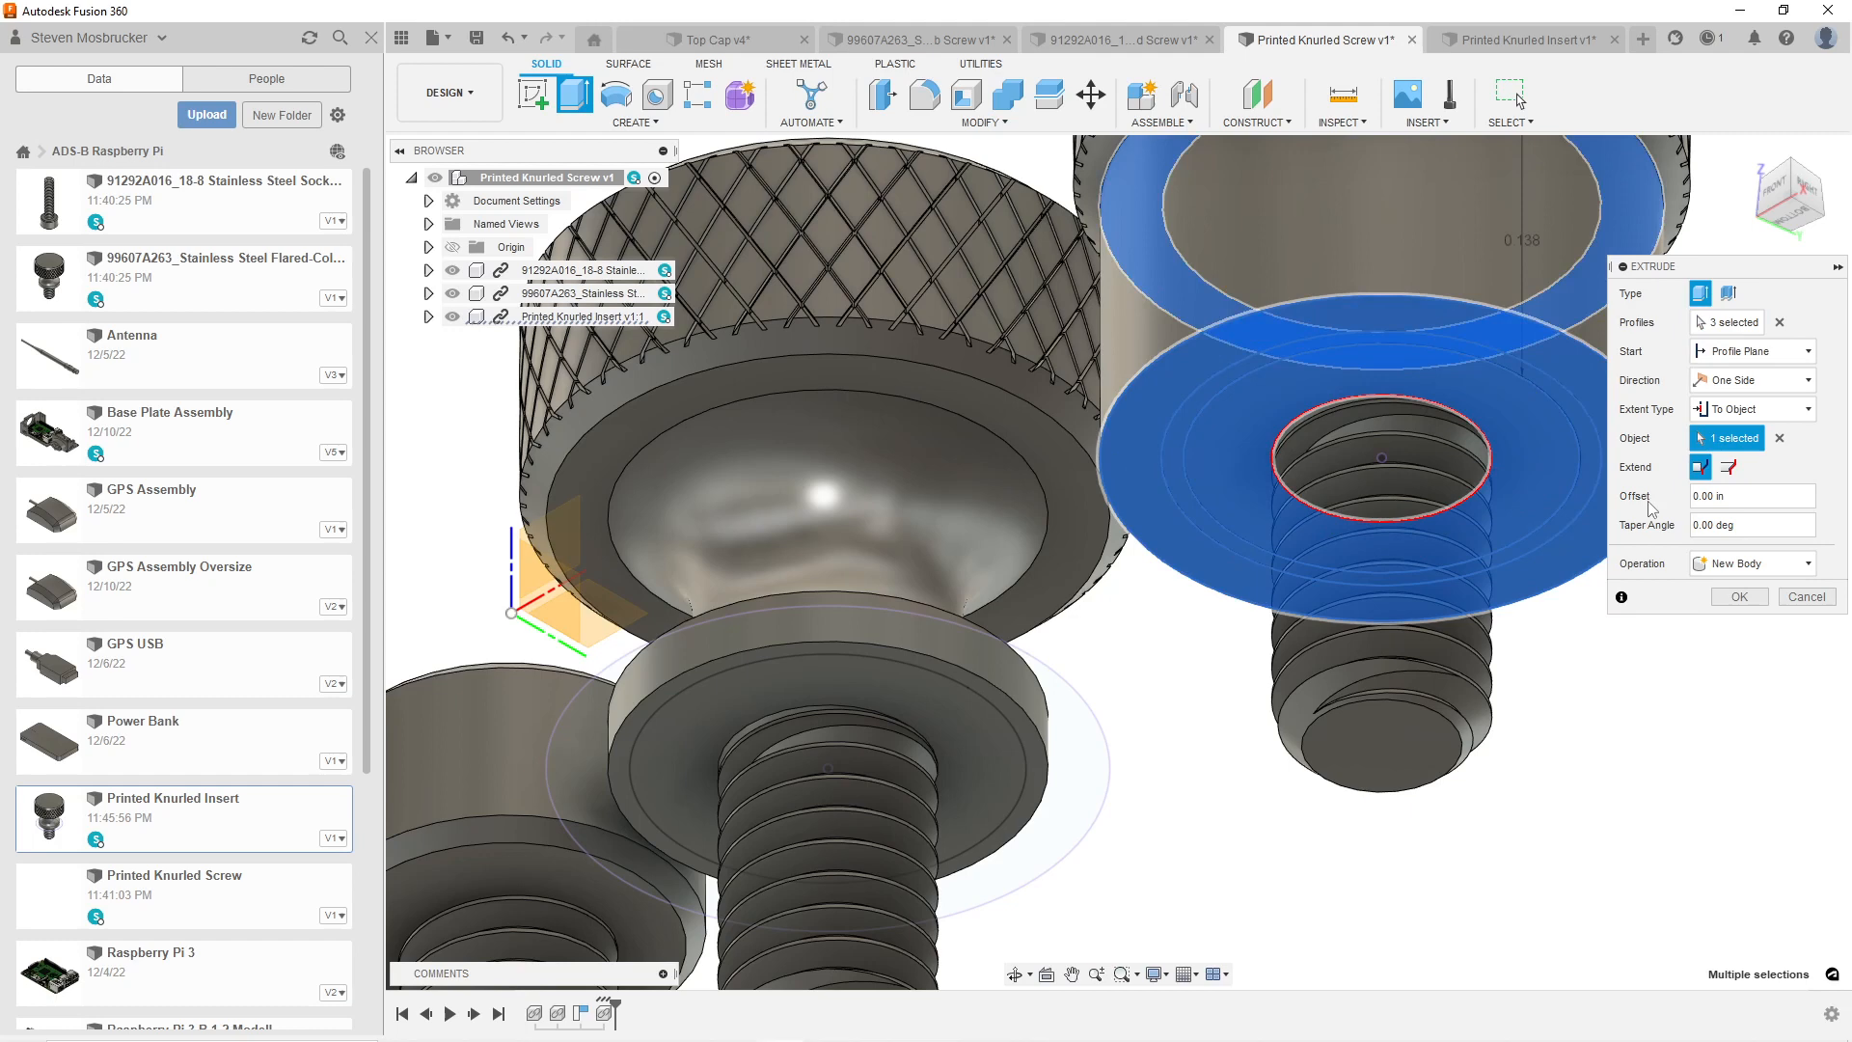
pyautogui.click(1753, 566)
pyautogui.click(1750, 588)
pyautogui.click(1744, 597)
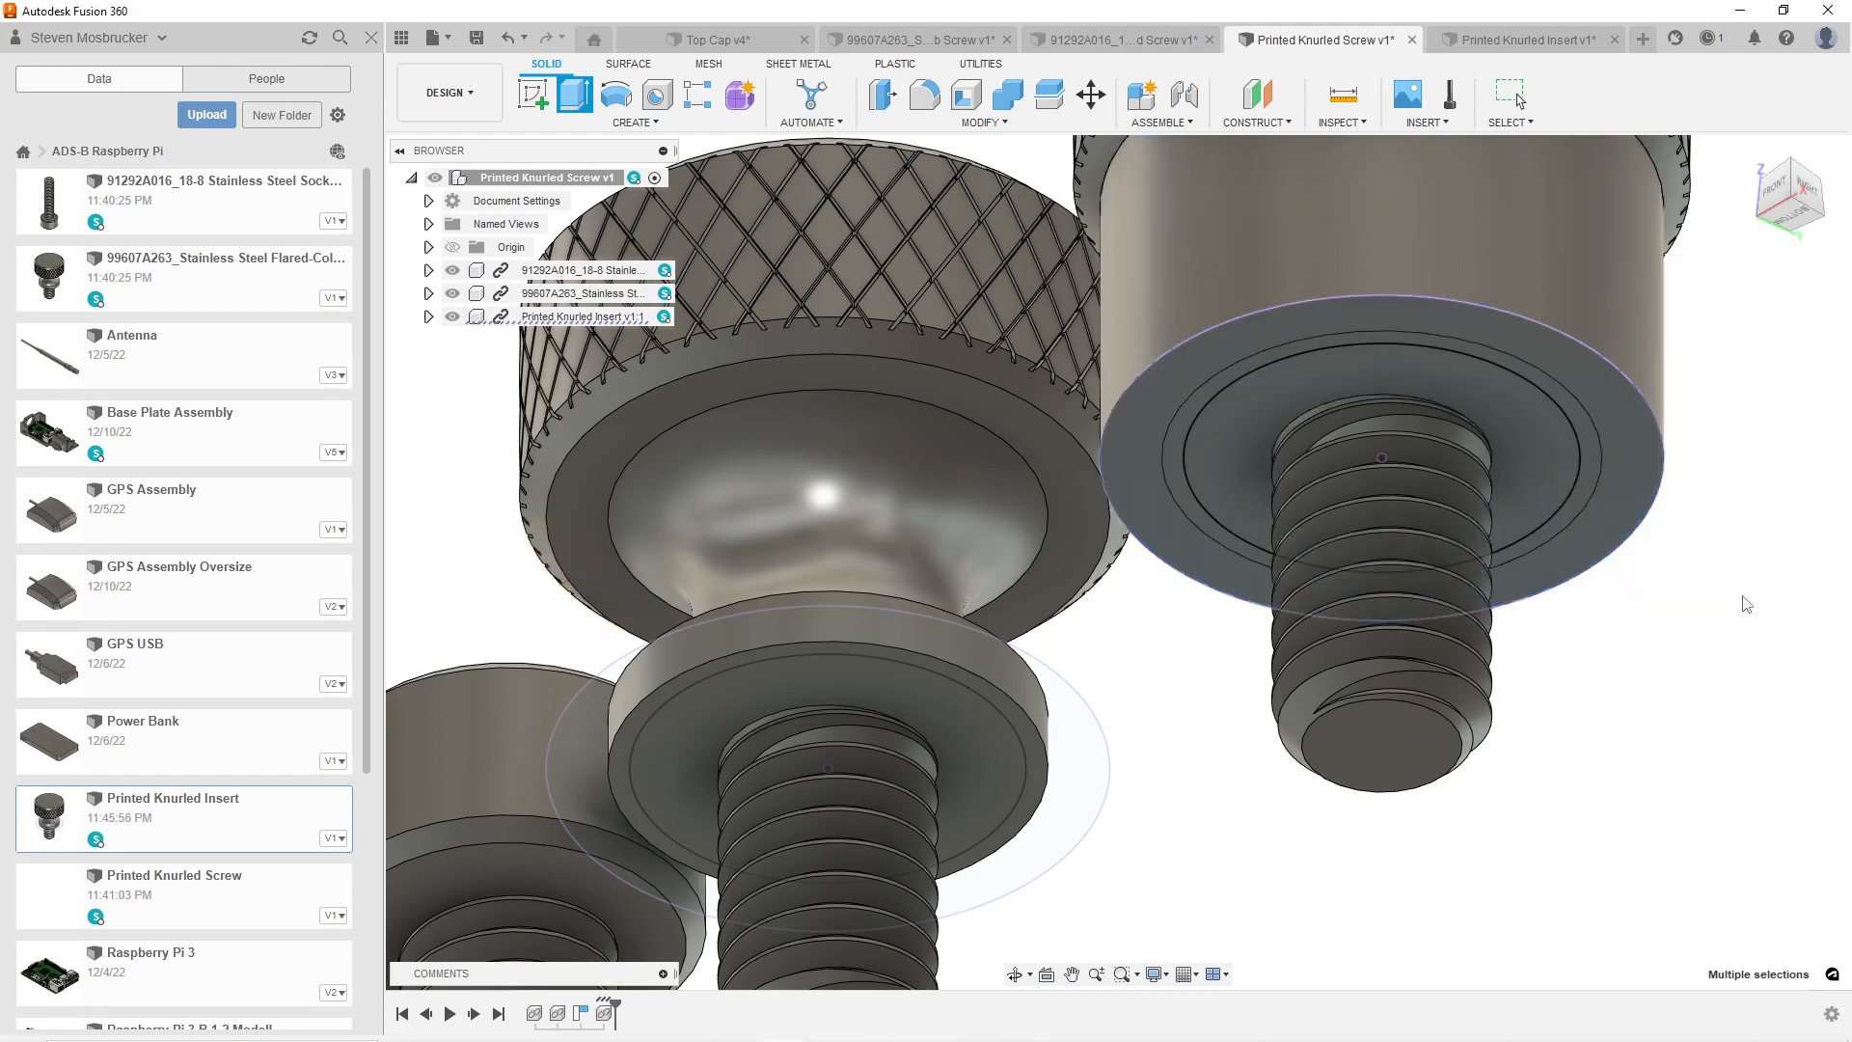
# Try to cut away the threaded shank by extruding its circular profile 0.17 in from the top-level assembly.
pyautogui.click(571, 100)
pyautogui.scroll(2, 1299, 470)
pyautogui.click(1317, 459)
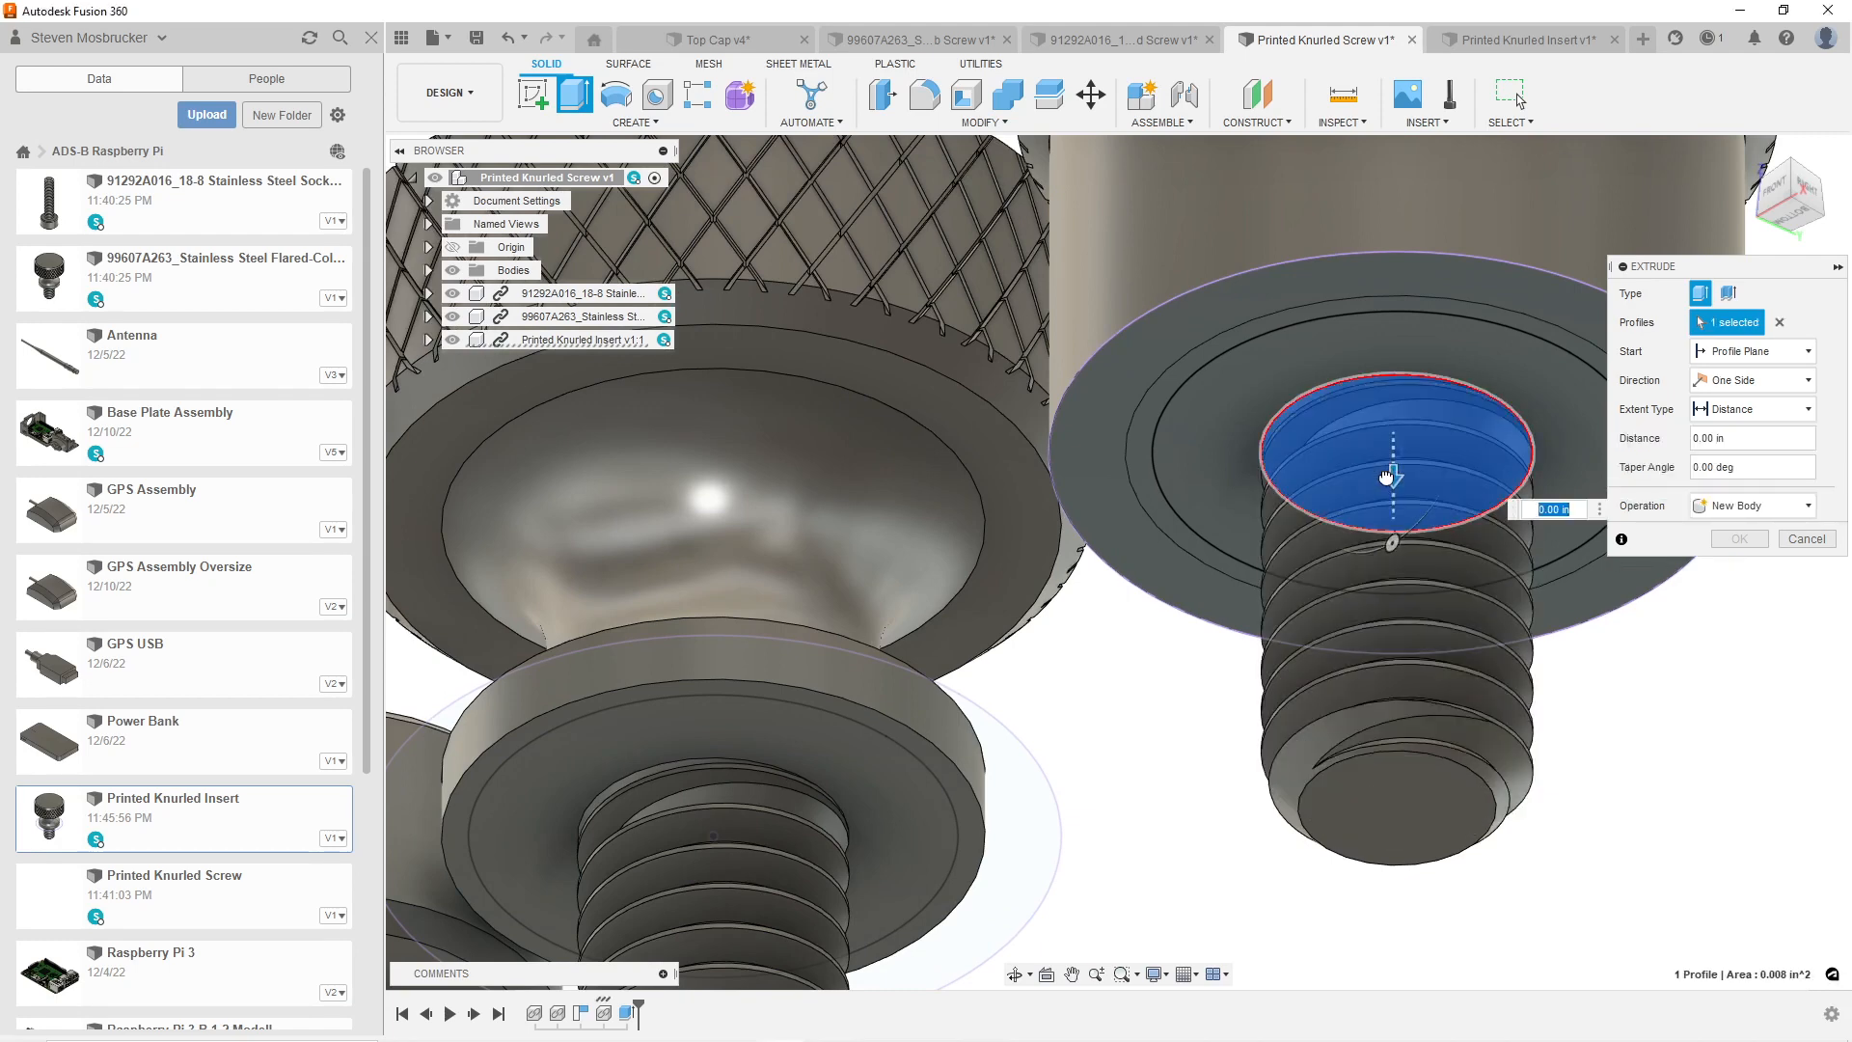
pyautogui.click(1707, 507)
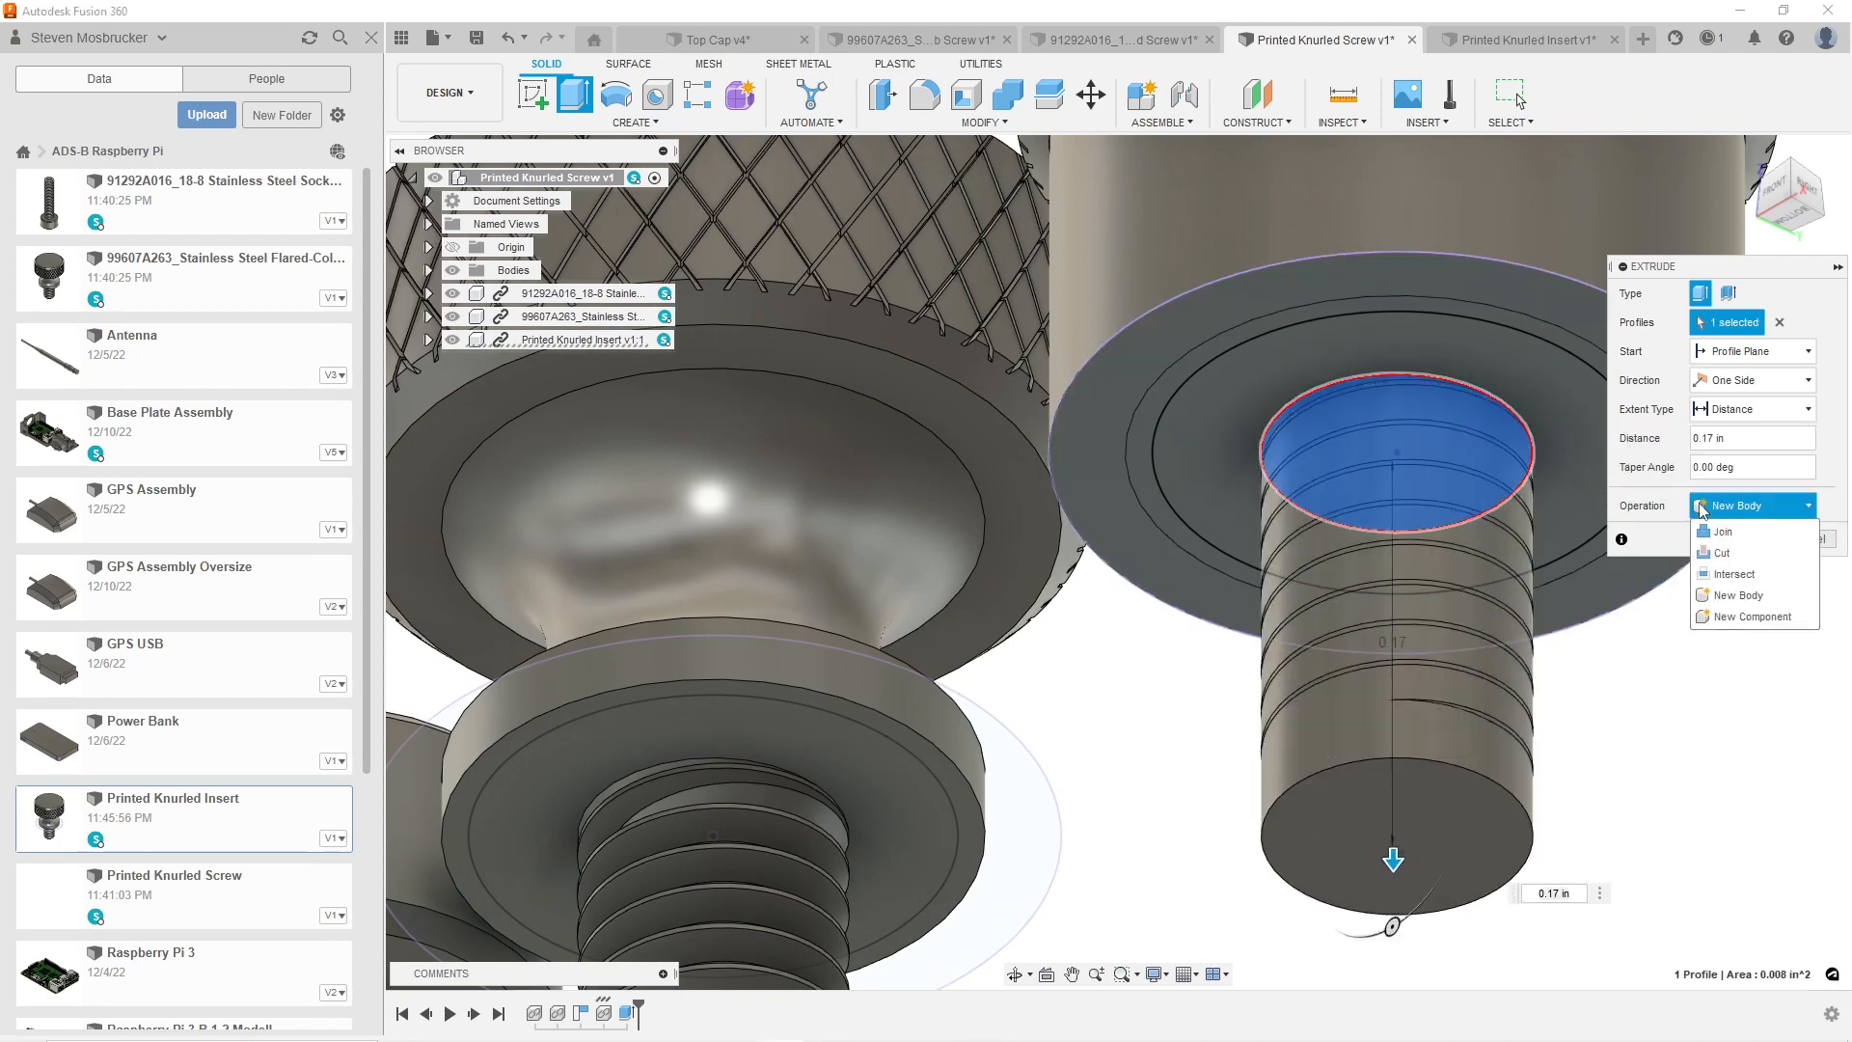
pyautogui.click(1723, 553)
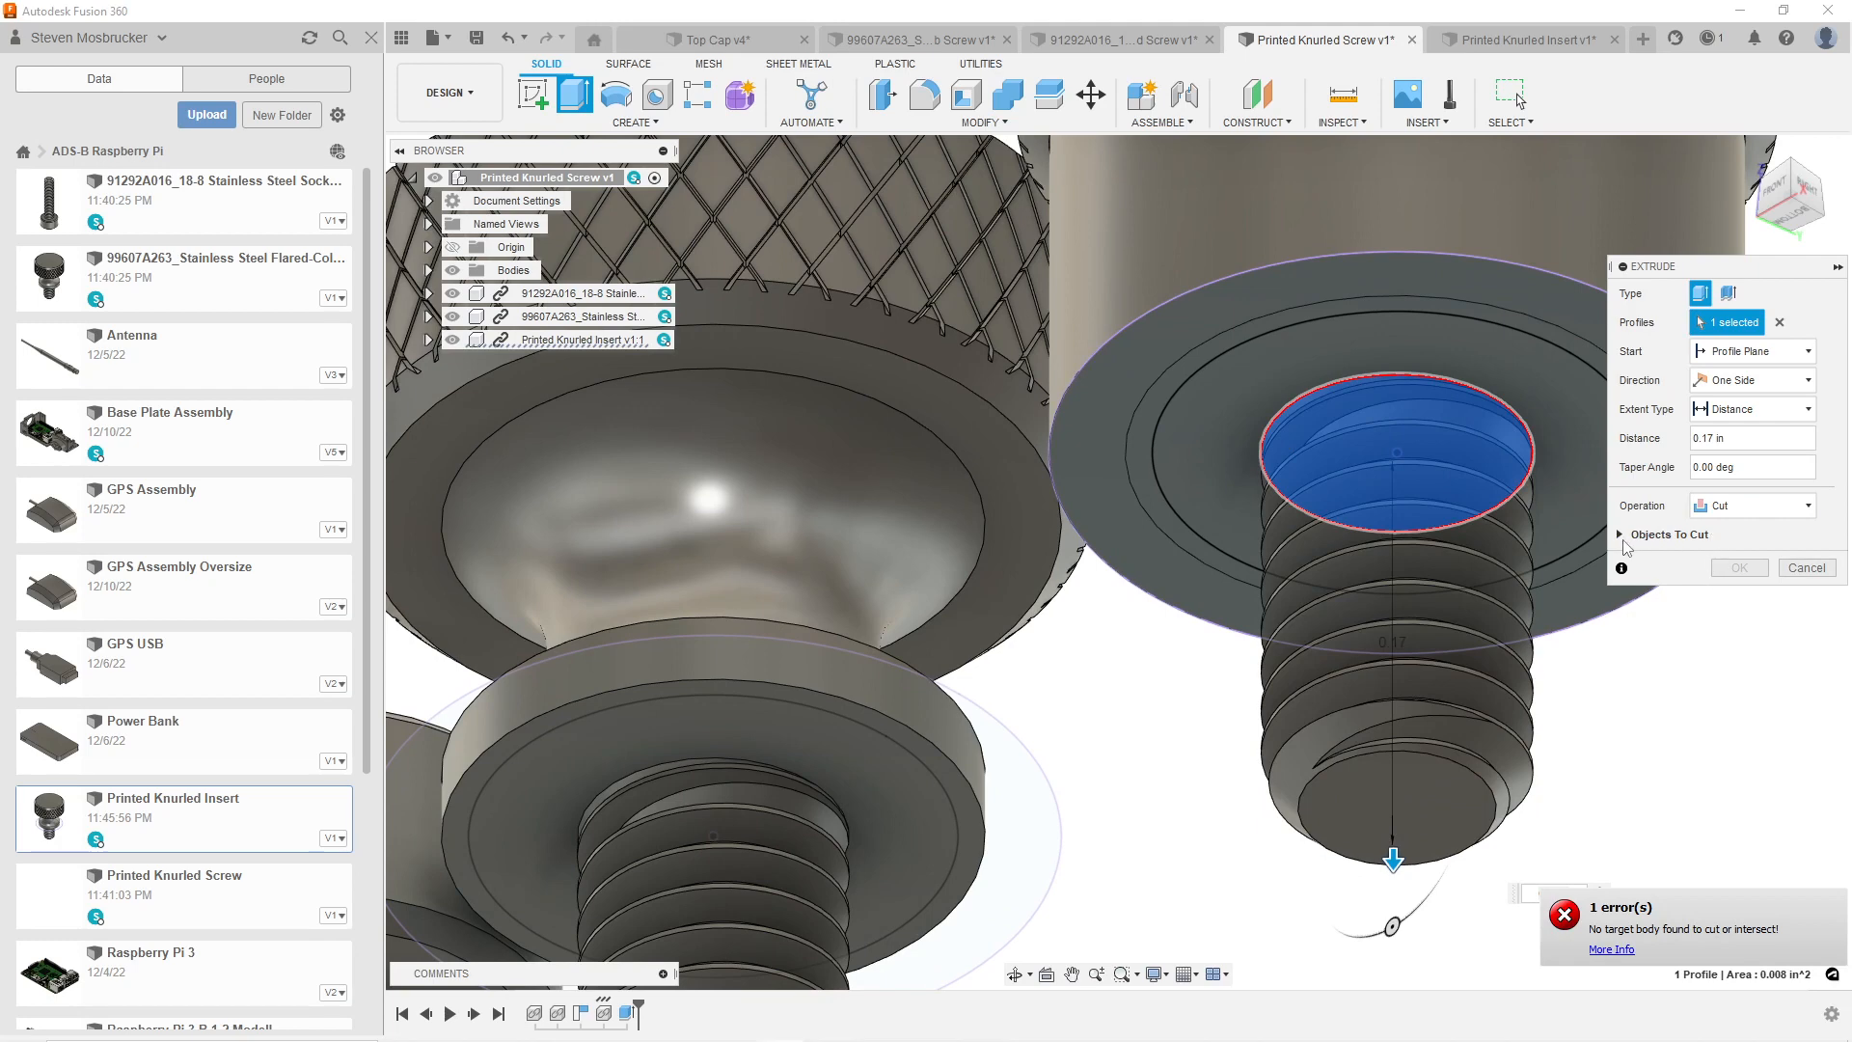
pyautogui.click(1627, 535)
pyautogui.click(1807, 632)
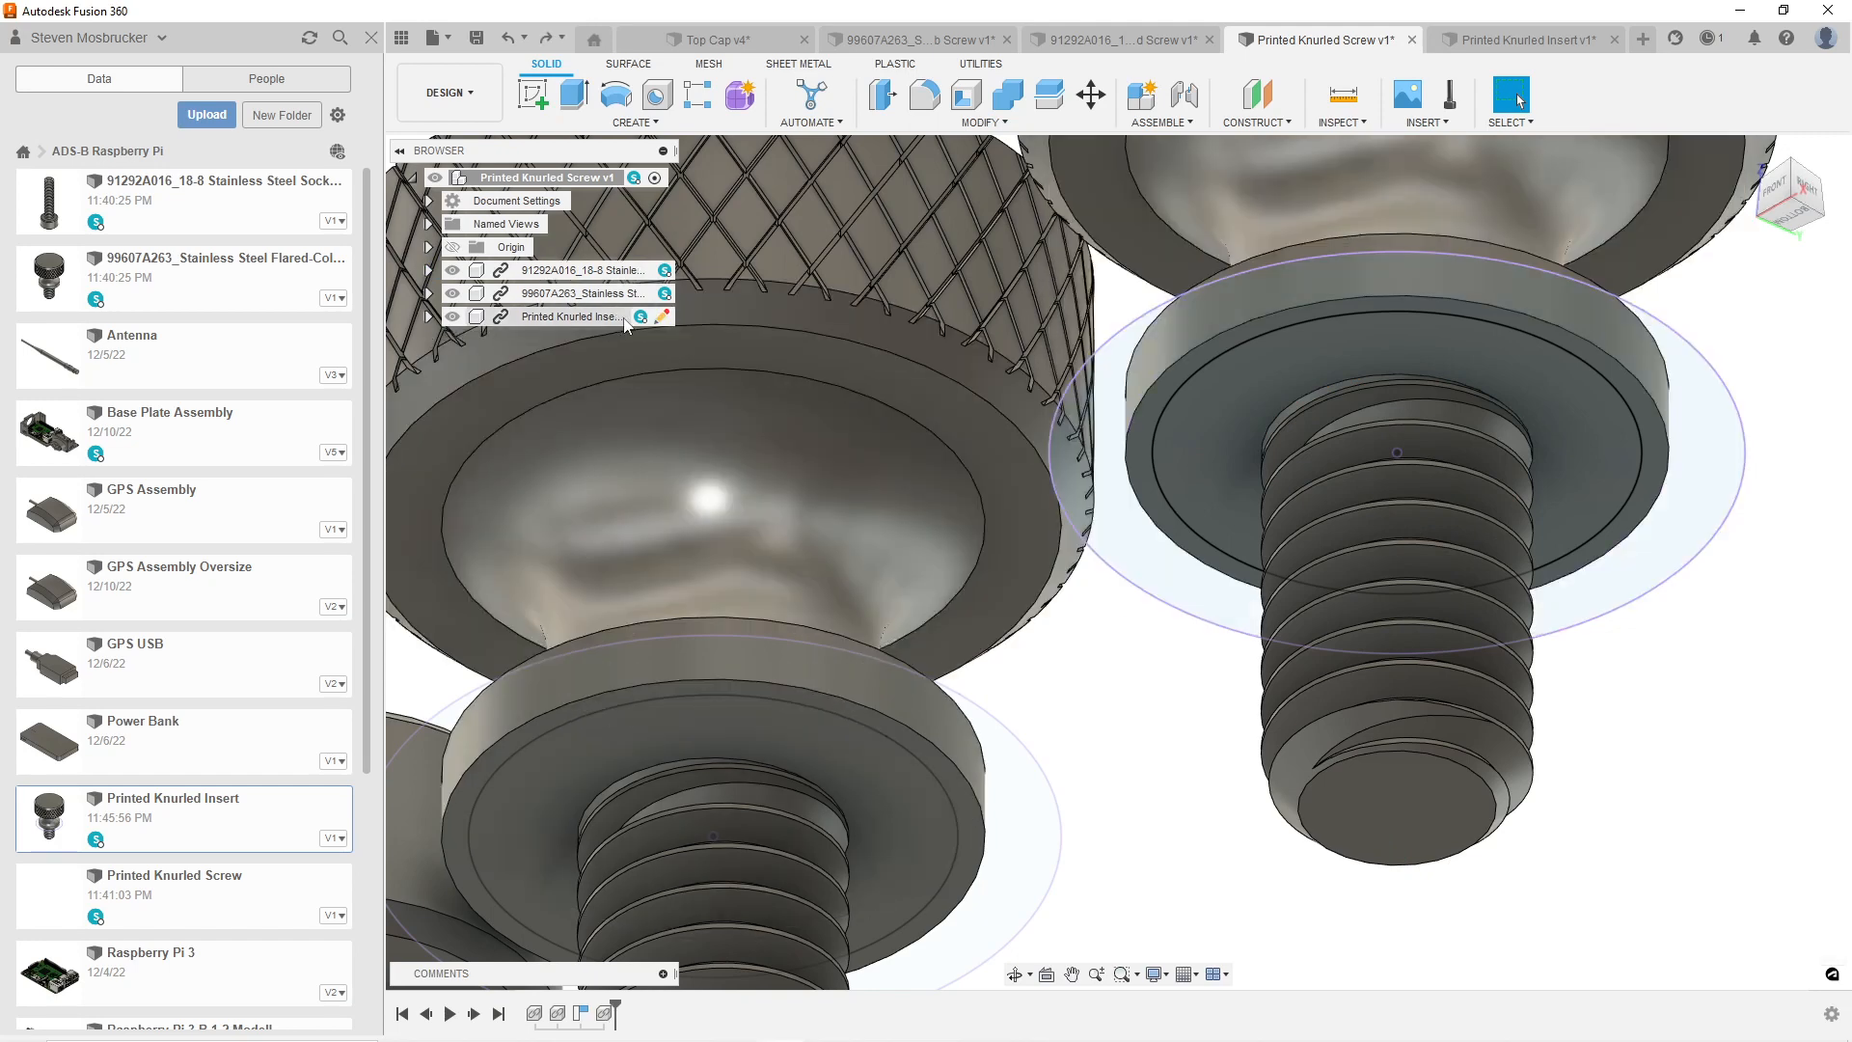
# Edit the Printed Knurled Insert in place and extrude all four sketch profiles to the underside of the knurled head, joined to the body.
pyautogui.click(662, 316)
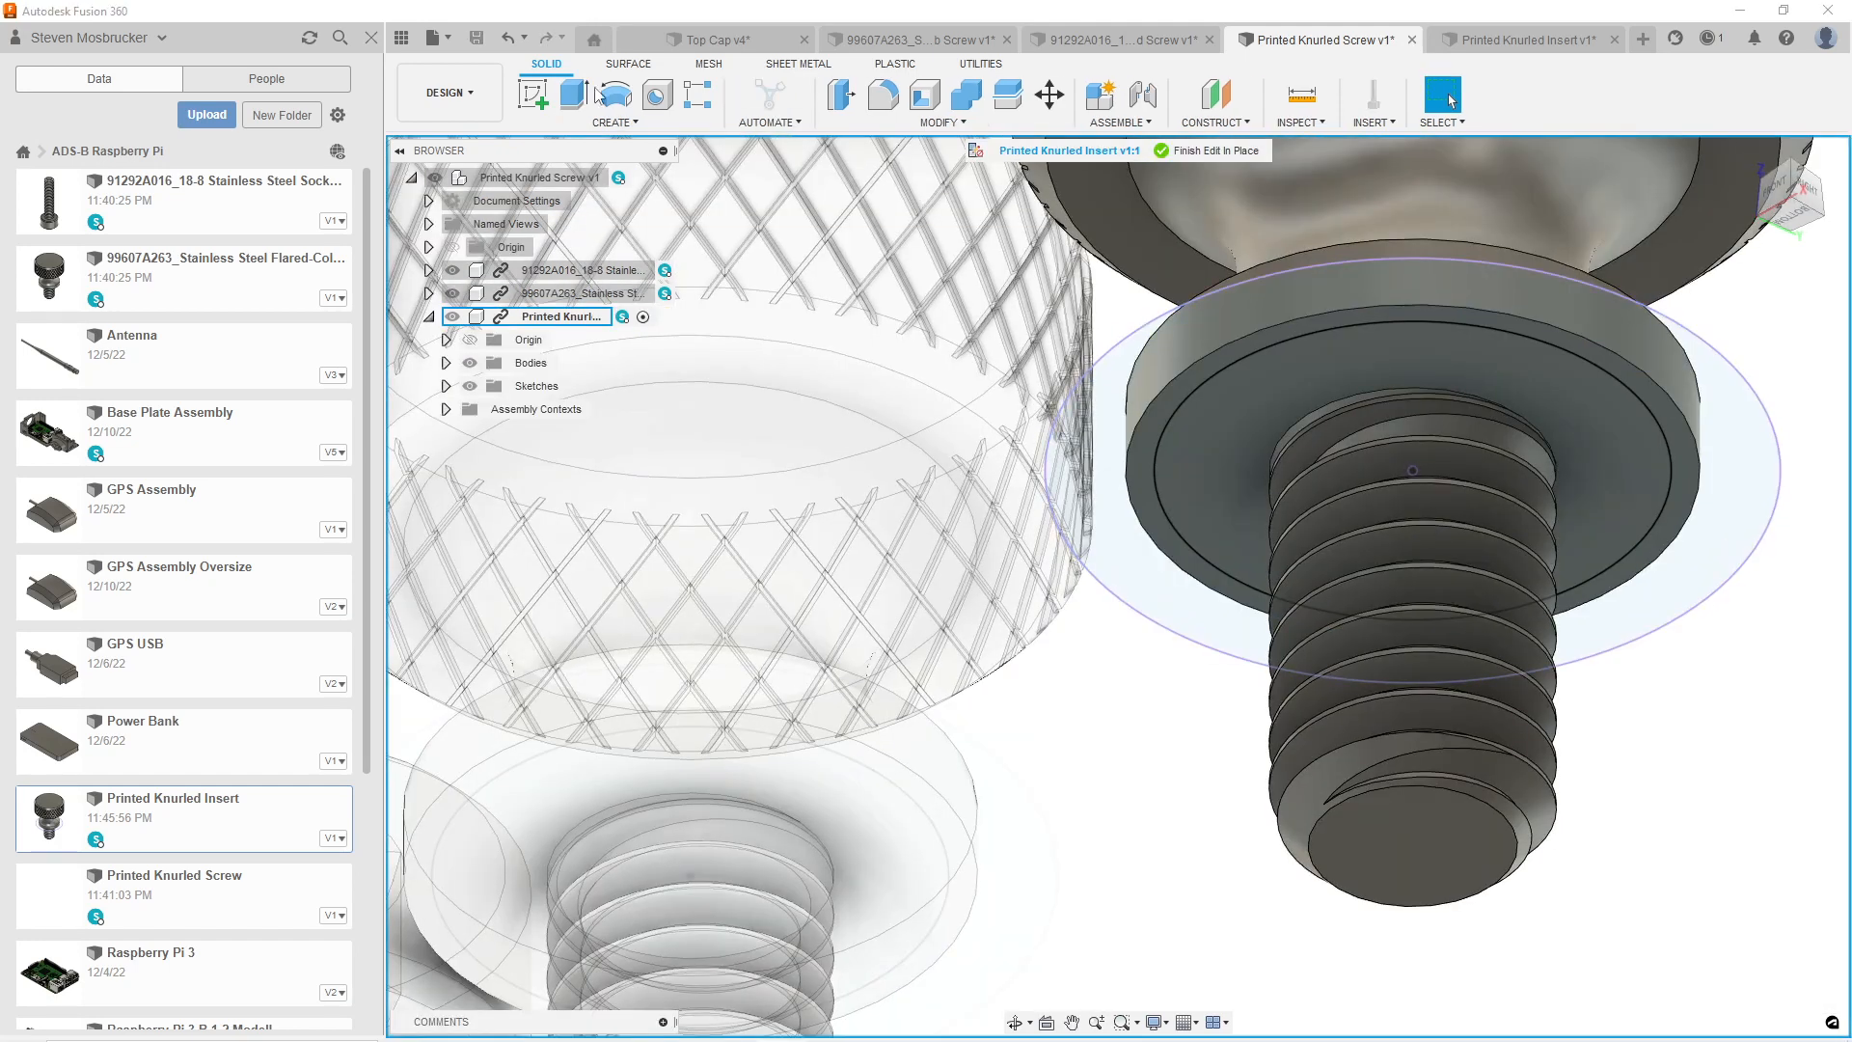
pyautogui.press('e')
pyautogui.click(1106, 512)
pyautogui.click(1141, 500)
pyautogui.click(1250, 458)
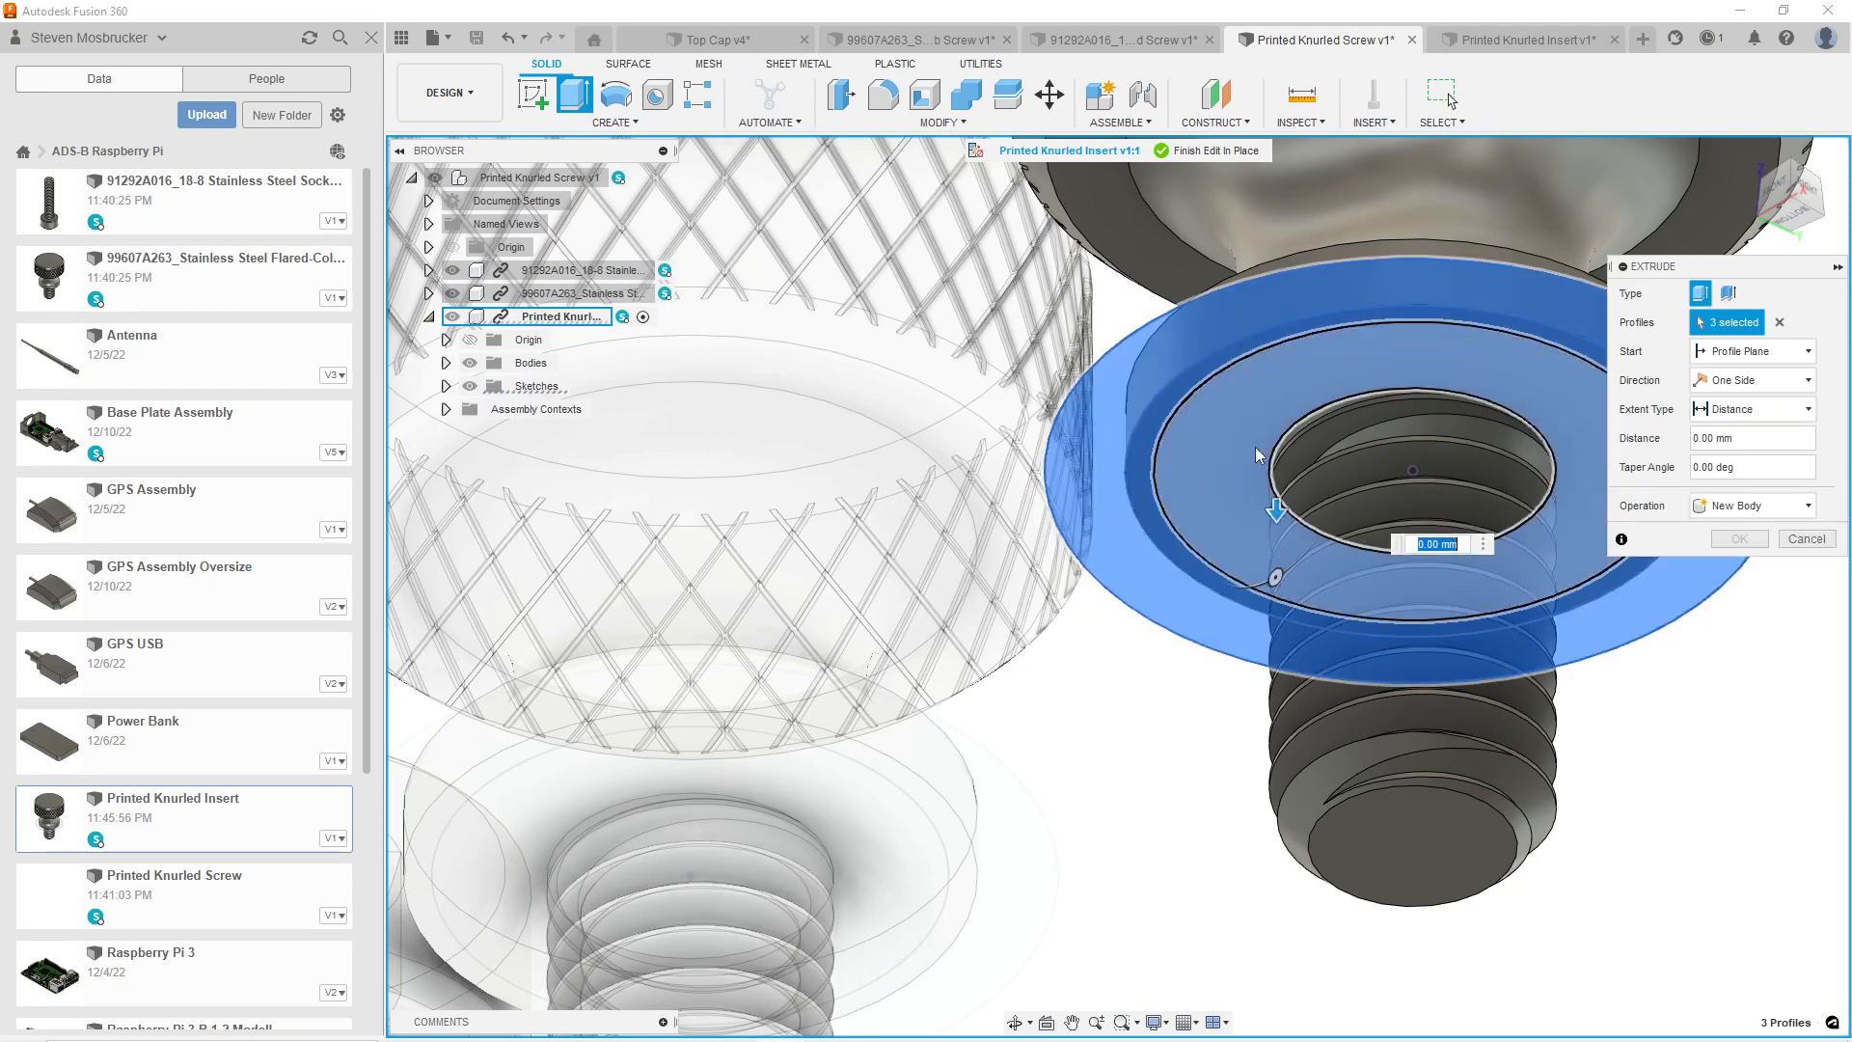
pyautogui.click(1418, 425)
pyautogui.moveTo(1417, 426); pyautogui.dragTo(1378, 514, button='middle')
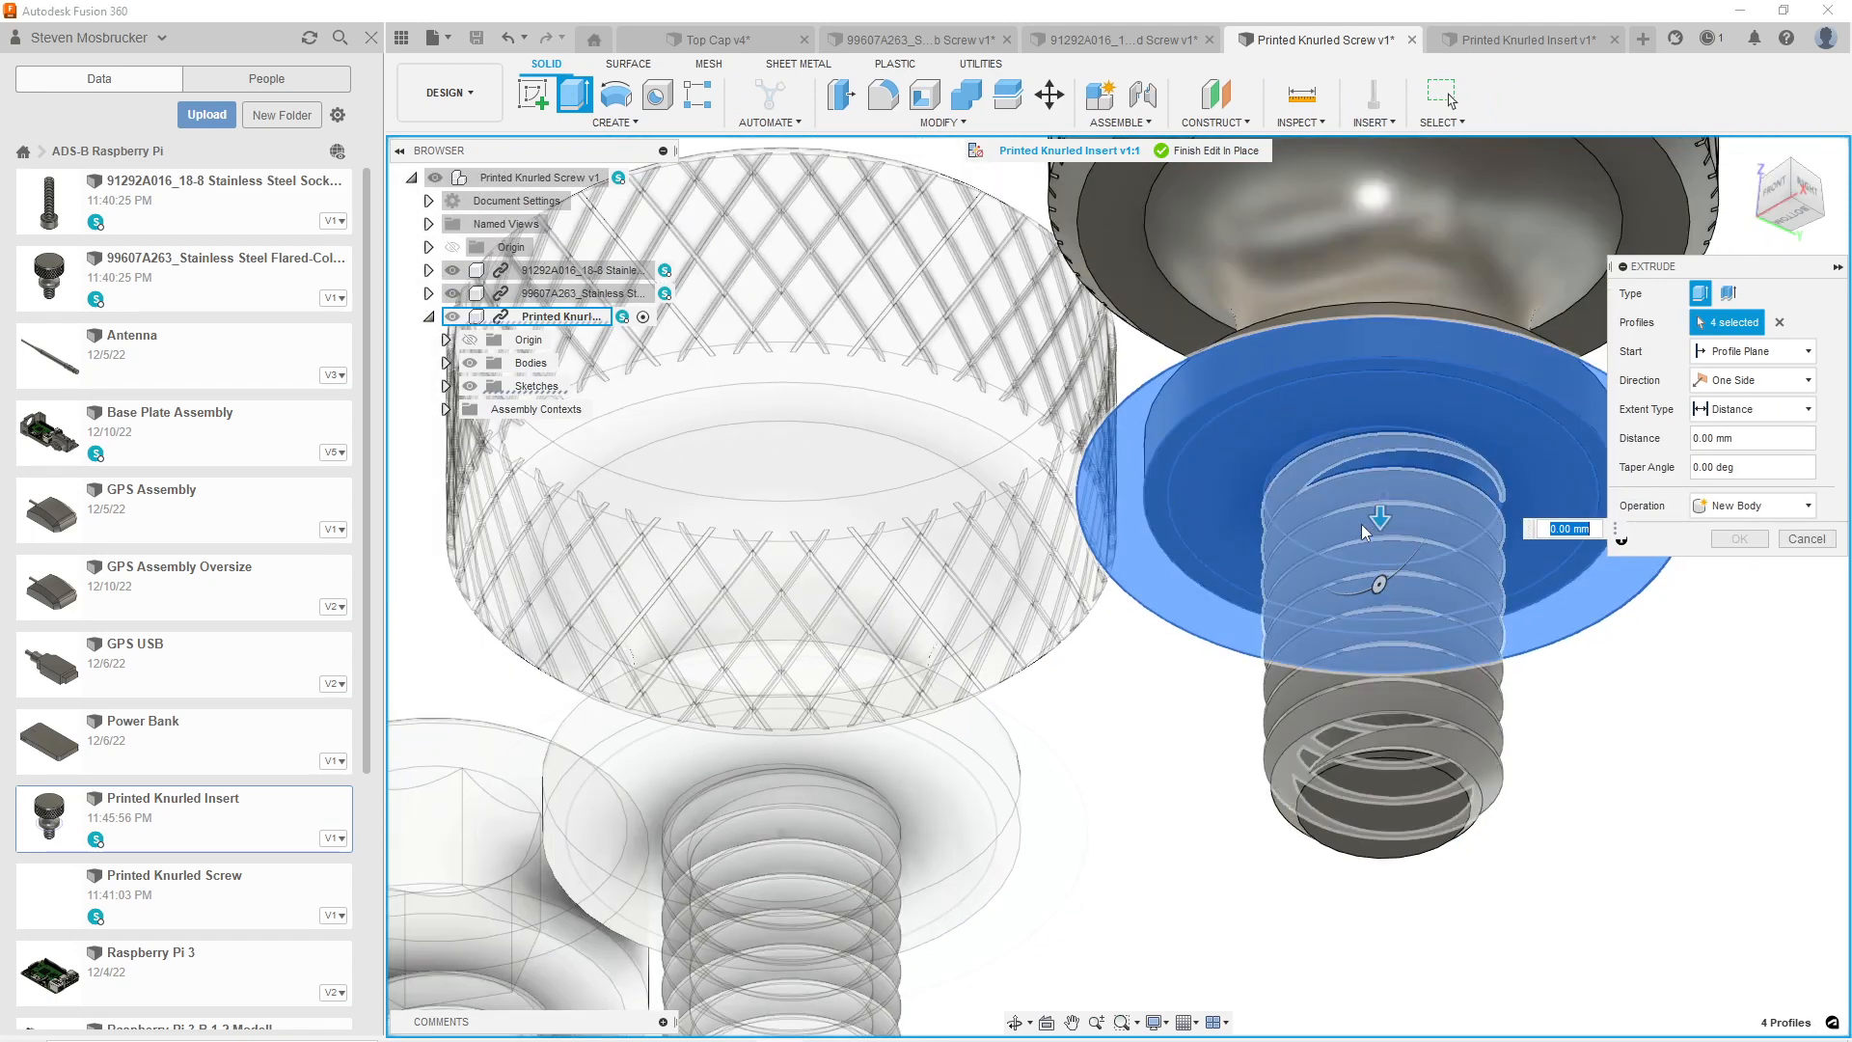
pyautogui.moveTo(1377, 514); pyautogui.dragTo(1378, 385)
pyautogui.click(1750, 505)
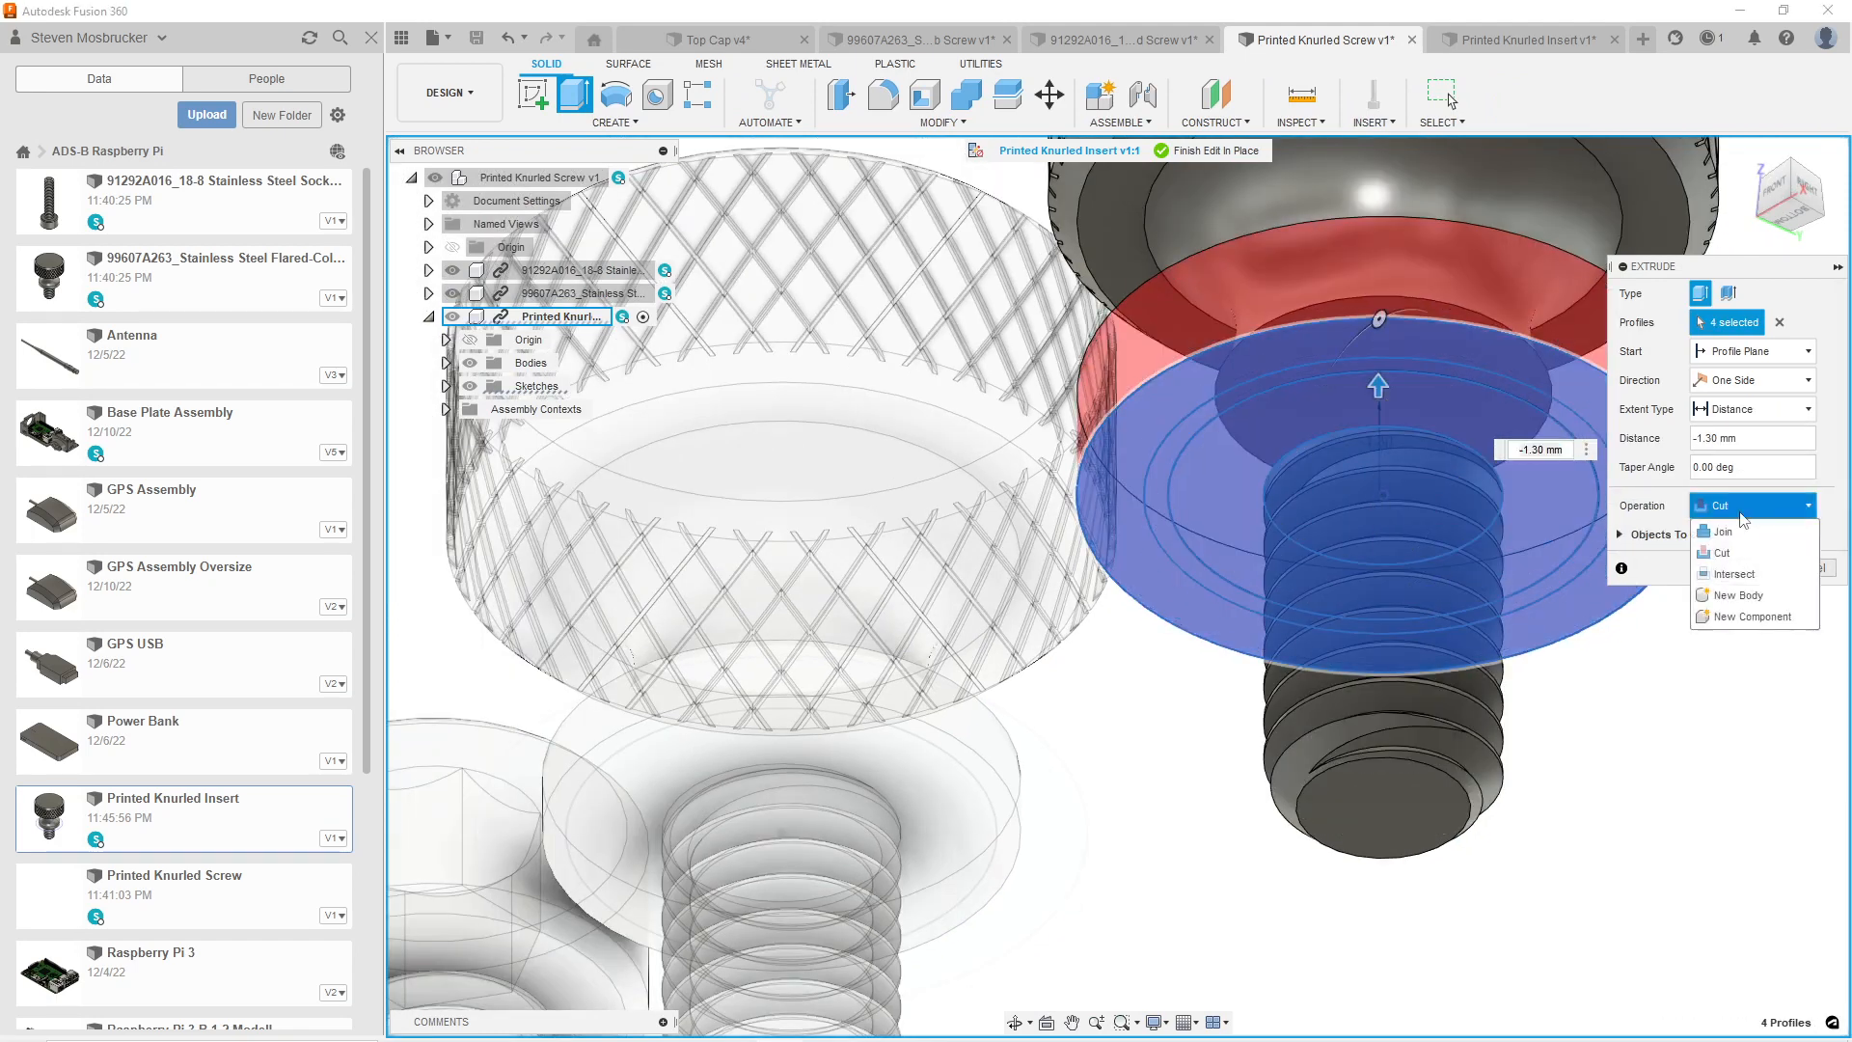
pyautogui.click(1726, 623)
pyautogui.click(1754, 411)
pyautogui.click(1742, 457)
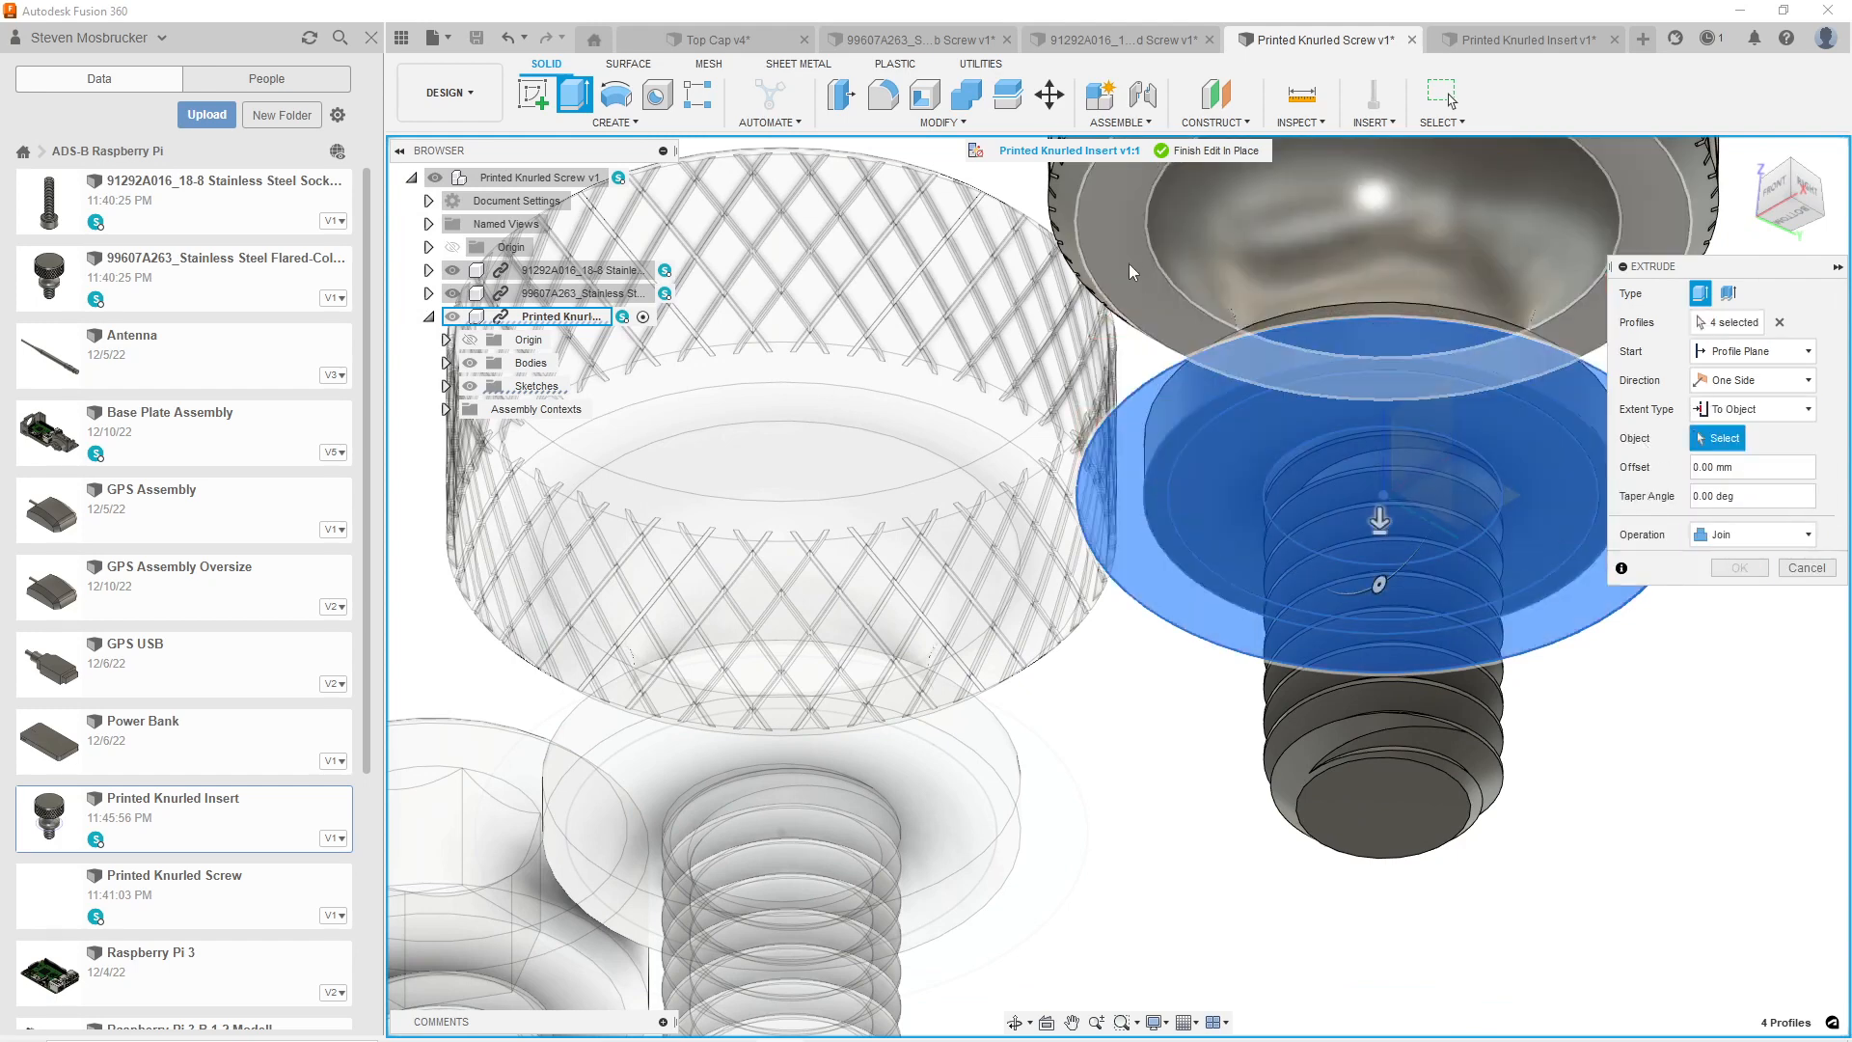
pyautogui.click(1125, 263)
pyautogui.click(1755, 602)
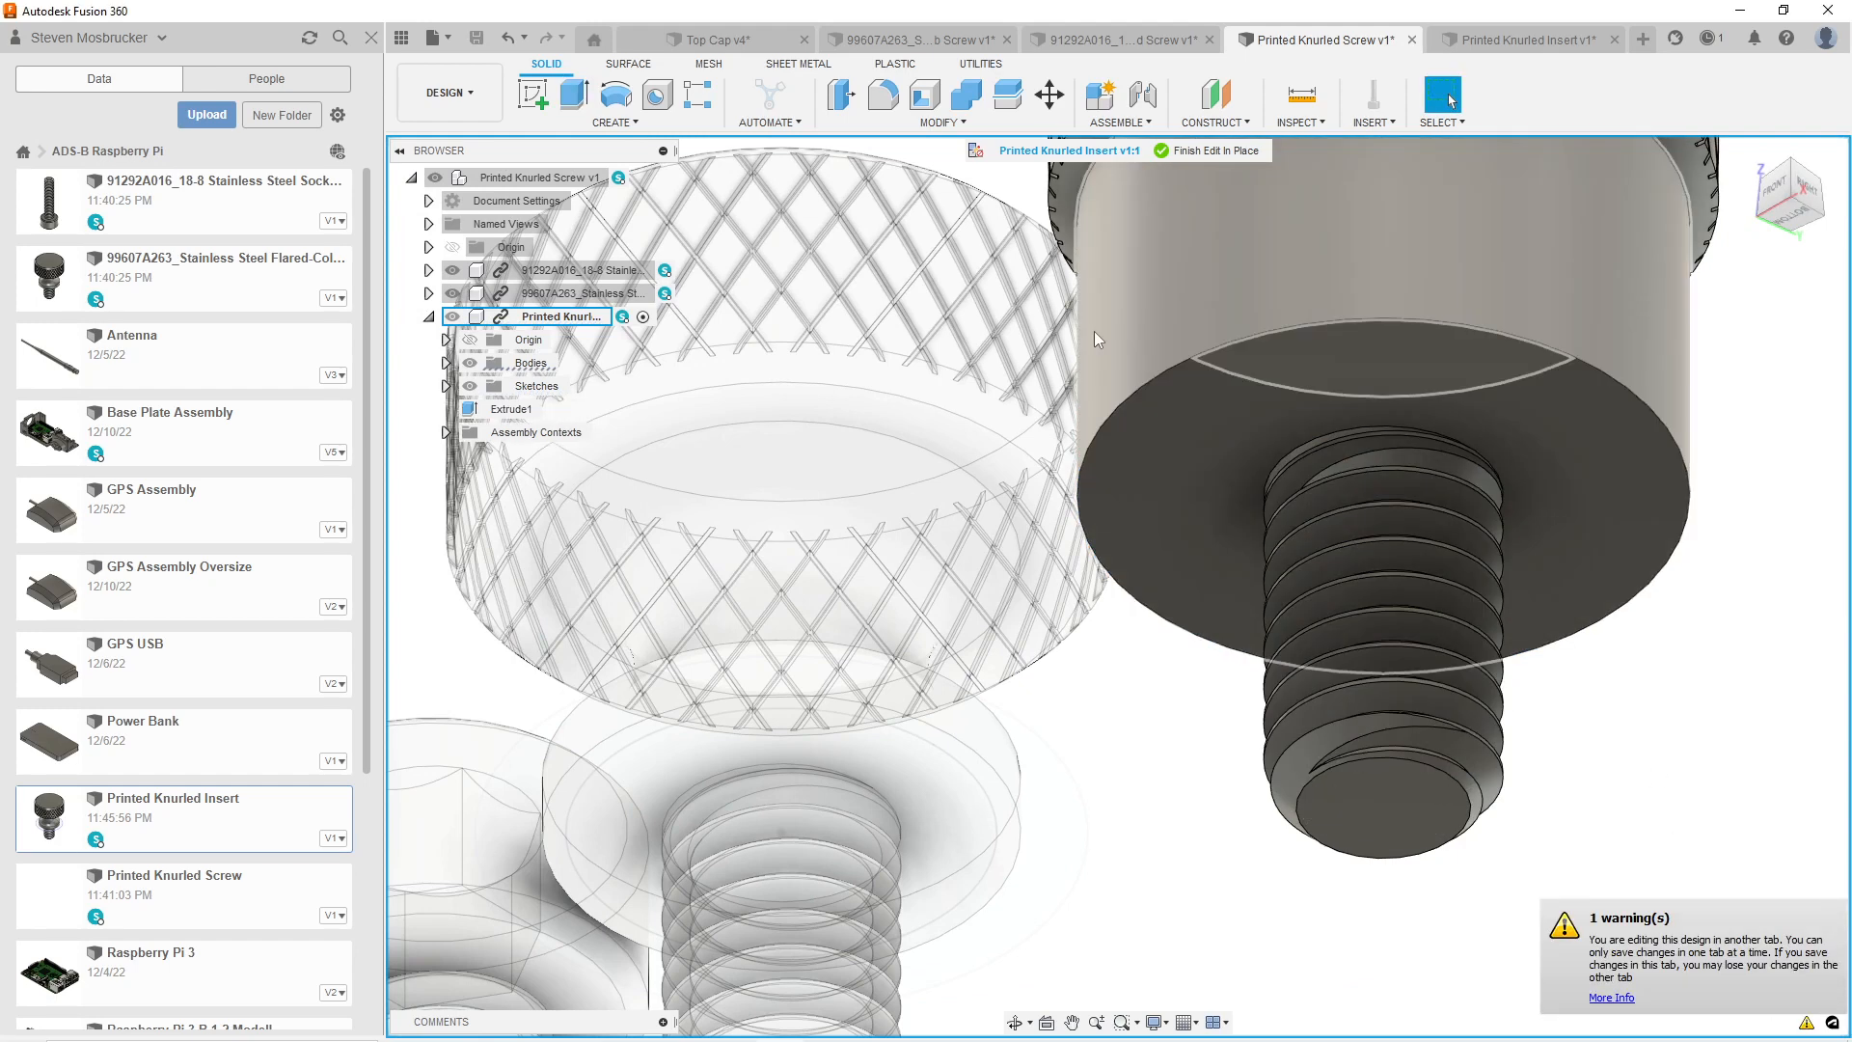
# Show Sketch1 and cut away the threaded shank by extruding its circular profile 4.40 mm.
pyautogui.click(445, 386)
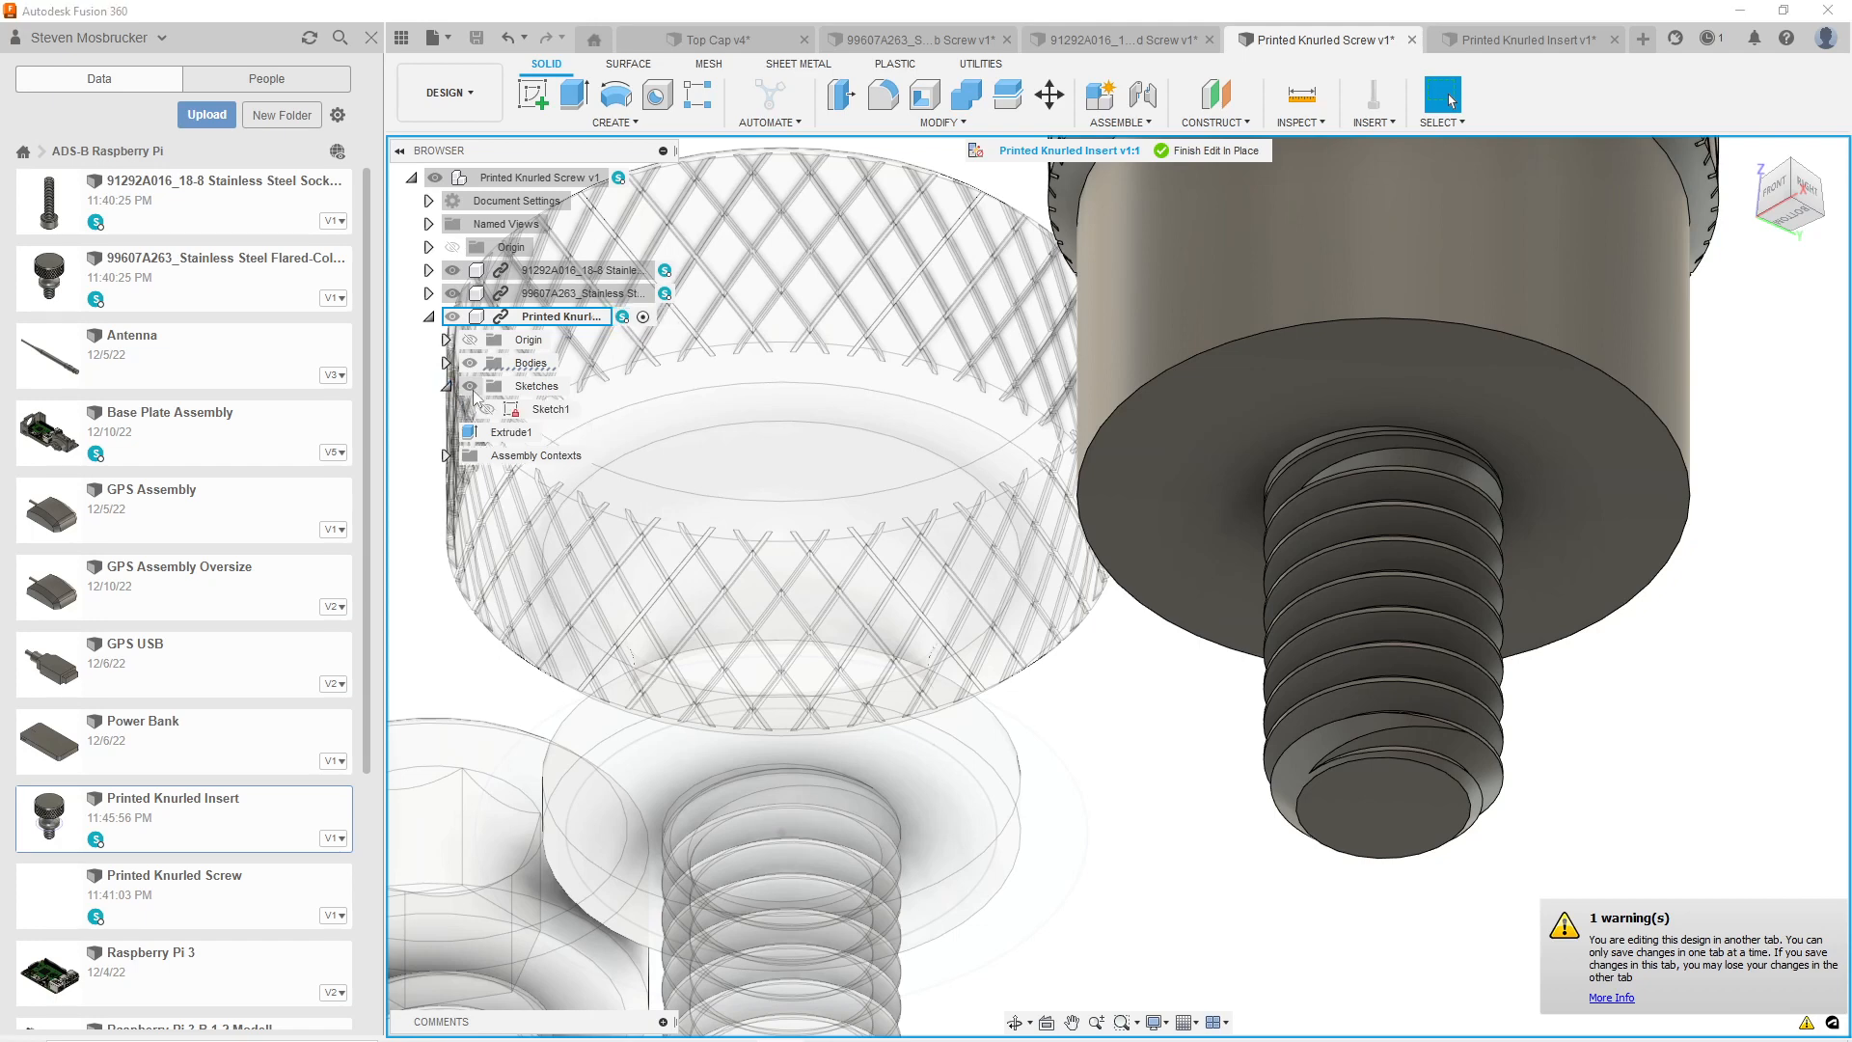
pyautogui.click(487, 409)
pyautogui.click(574, 94)
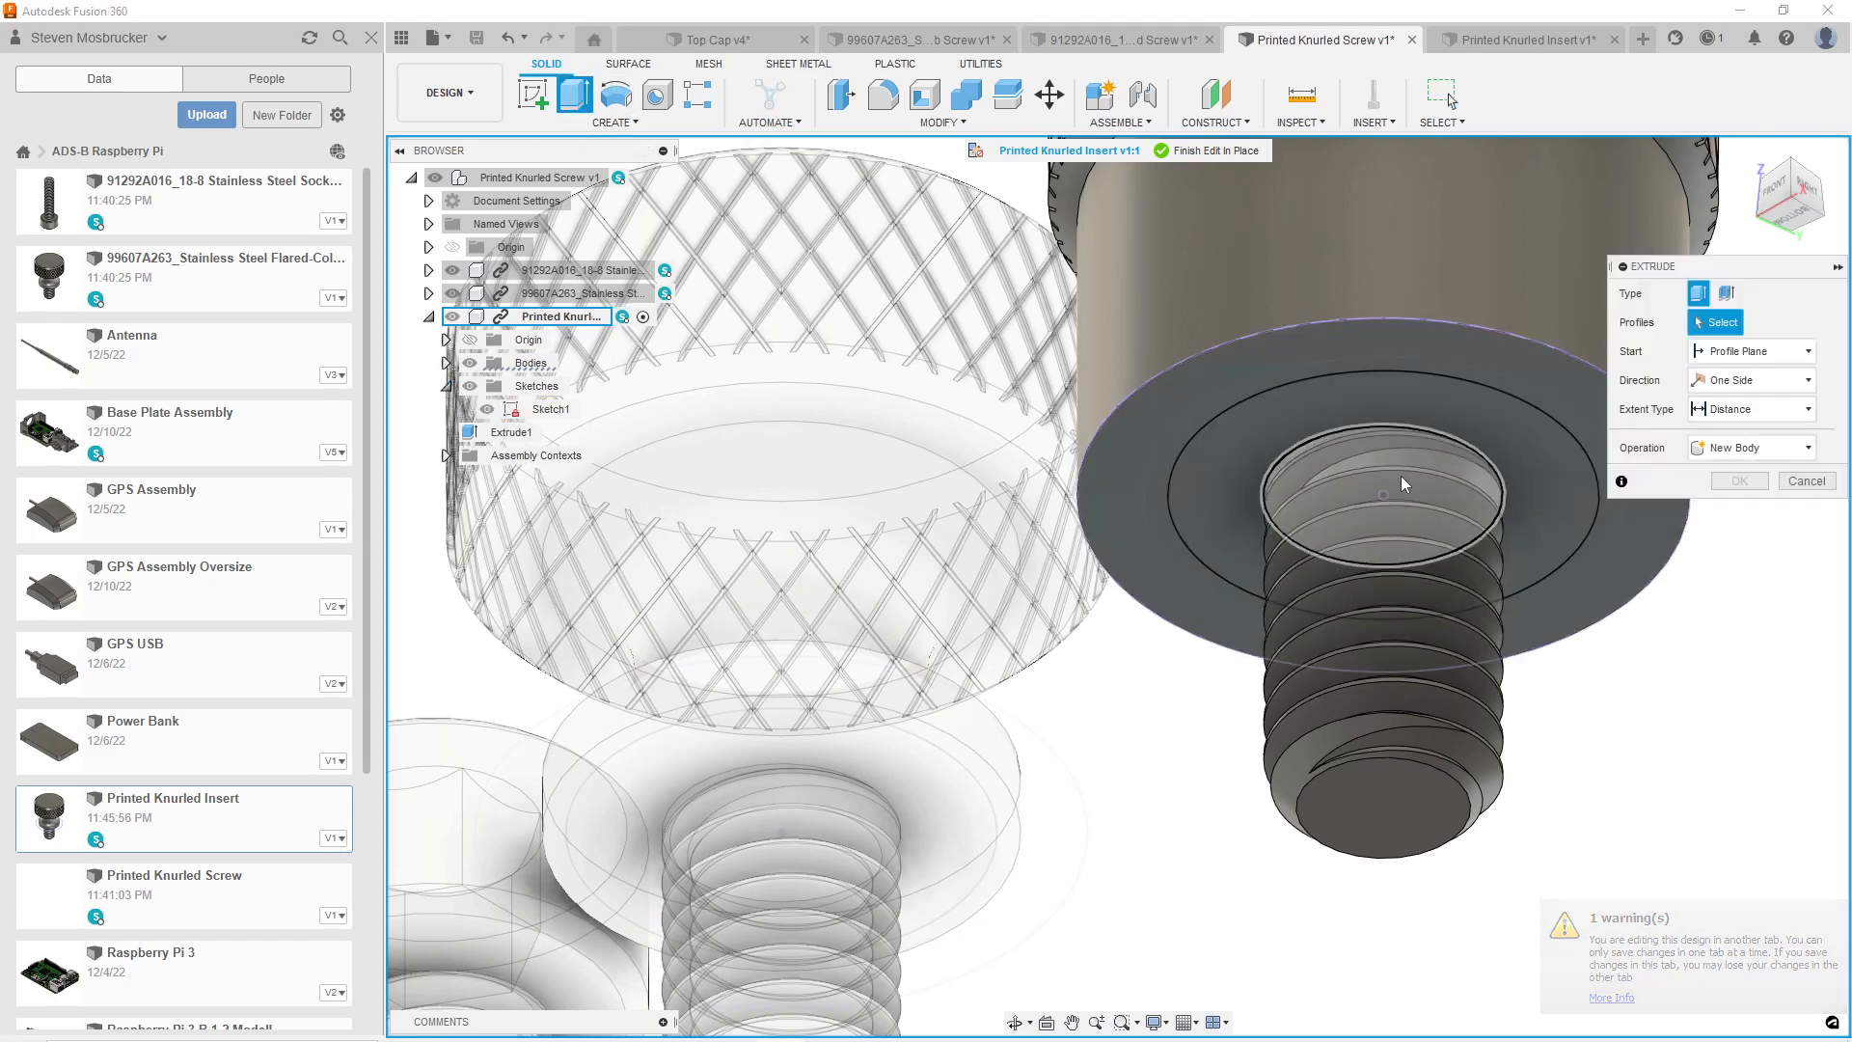
pyautogui.click(1297, 494)
pyautogui.moveTo(1389, 639); pyautogui.dragTo(1405, 864)
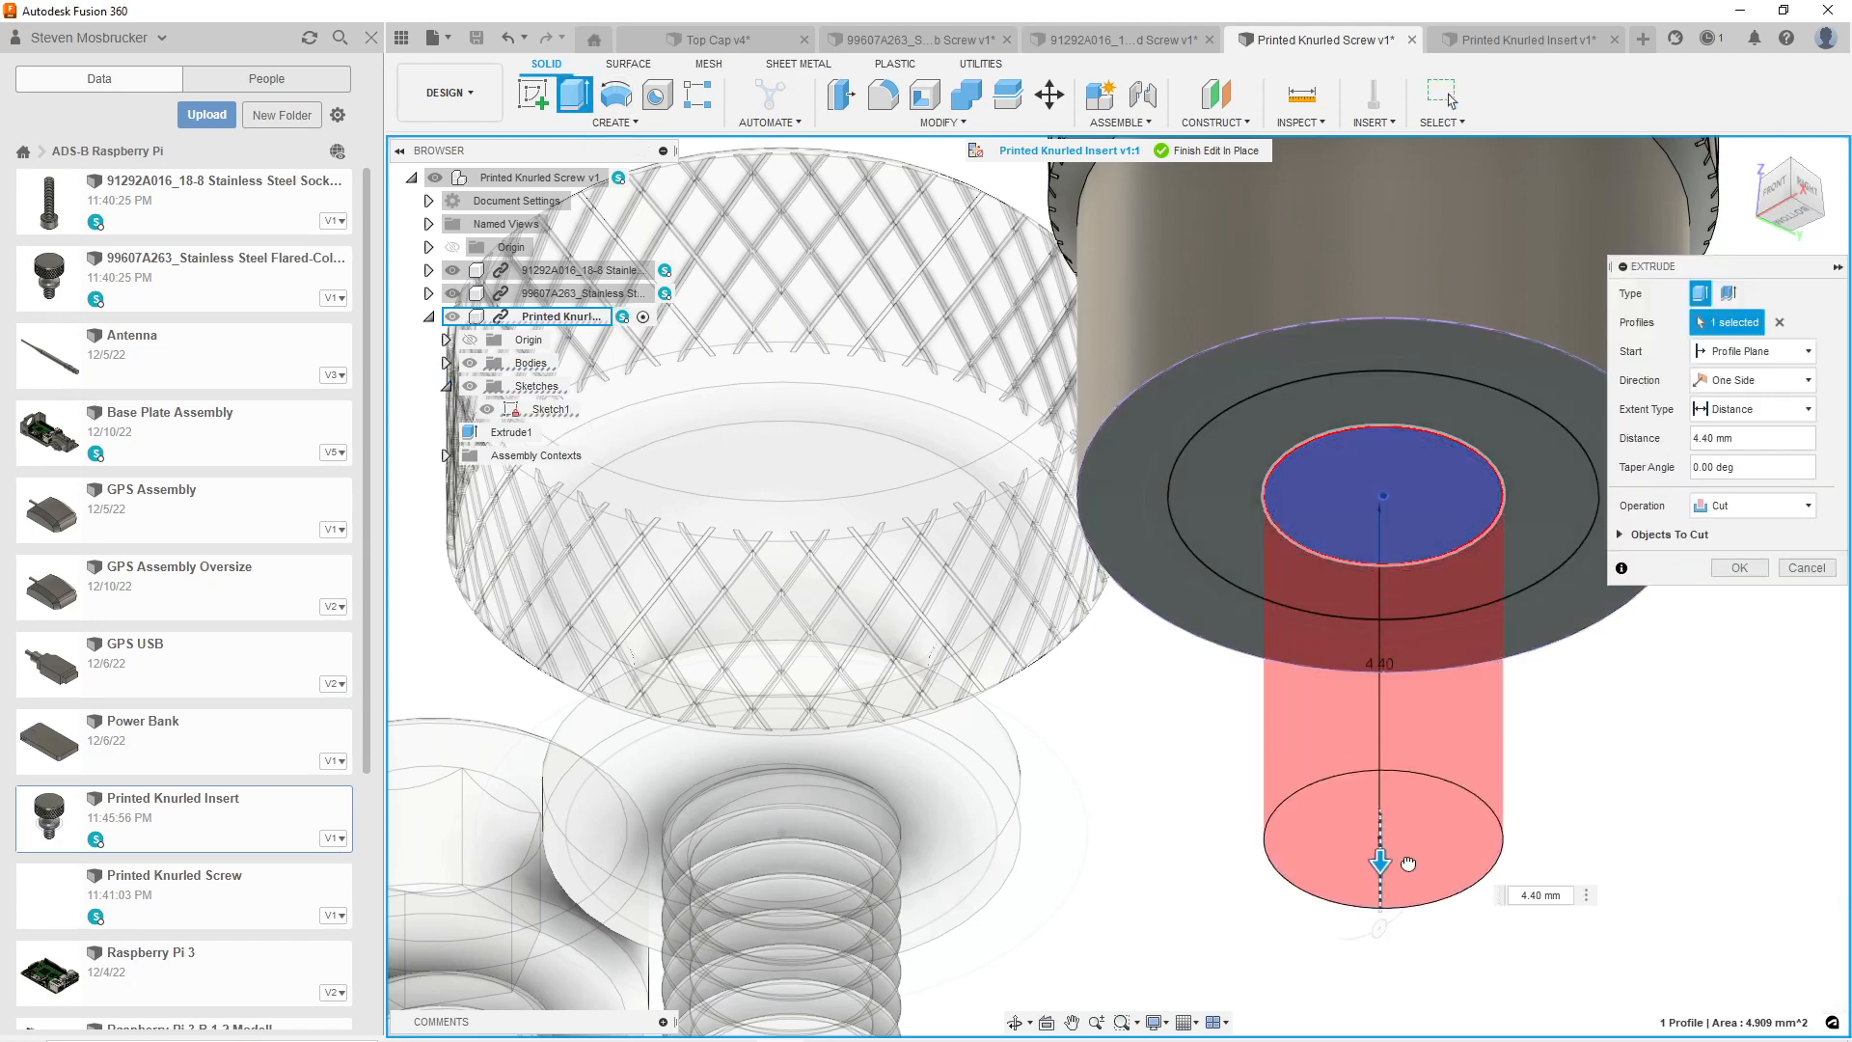
pyautogui.click(1740, 569)
pyautogui.scroll(-5, 1363, 635)
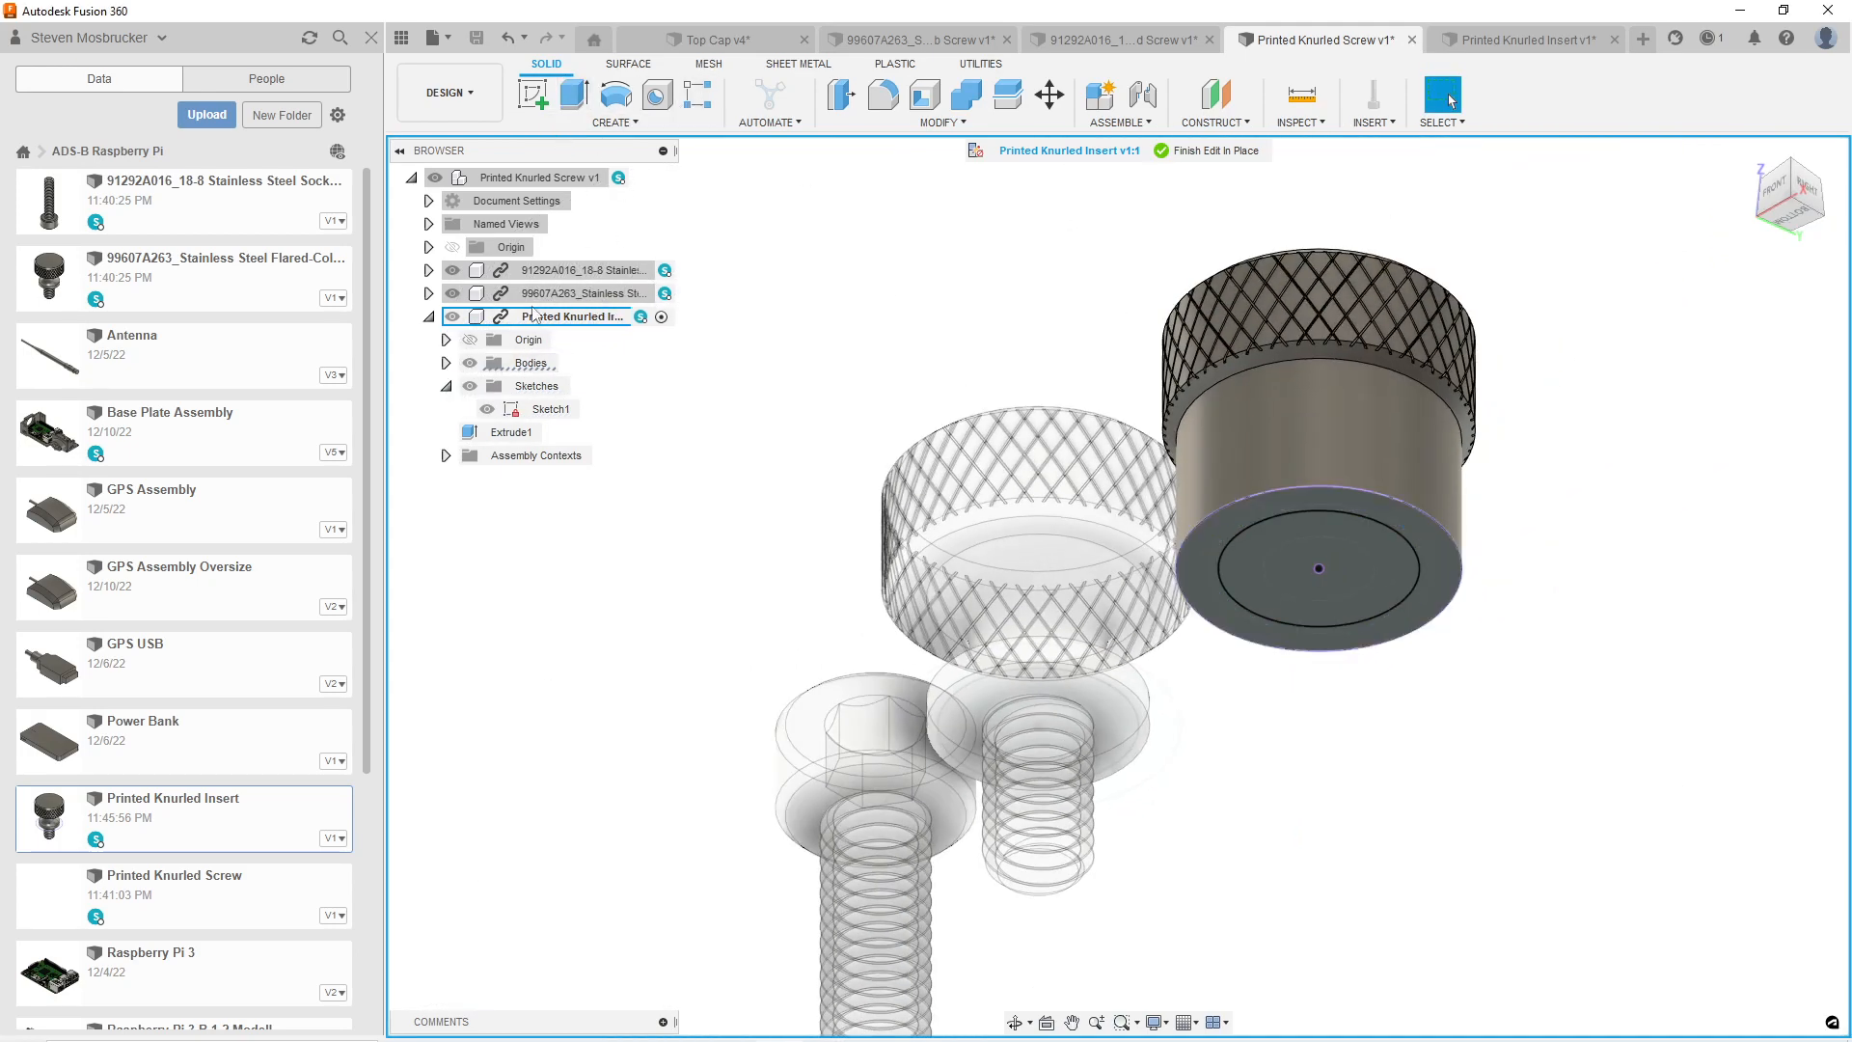
# Hide Sketch1 and create a new sketch on the insert's flat bottom face.
pyautogui.click(487, 409)
pyautogui.click(529, 96)
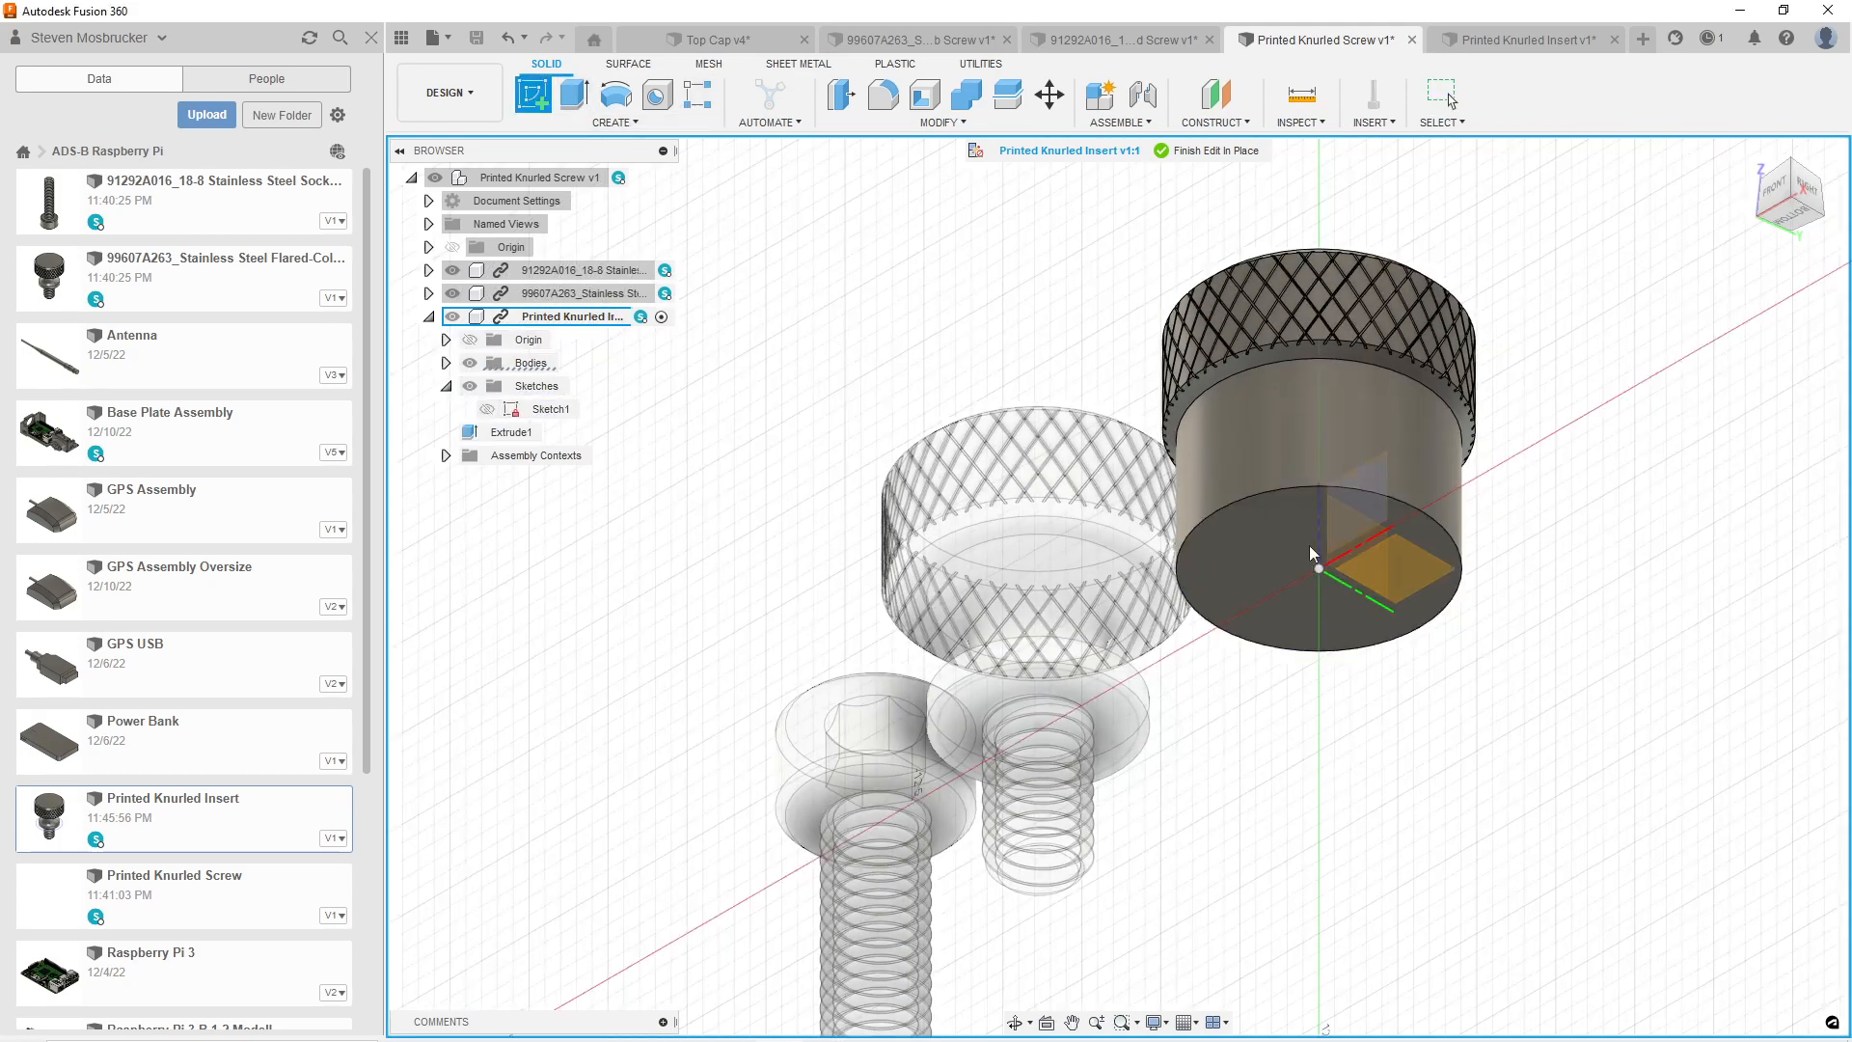
pyautogui.click(1297, 550)
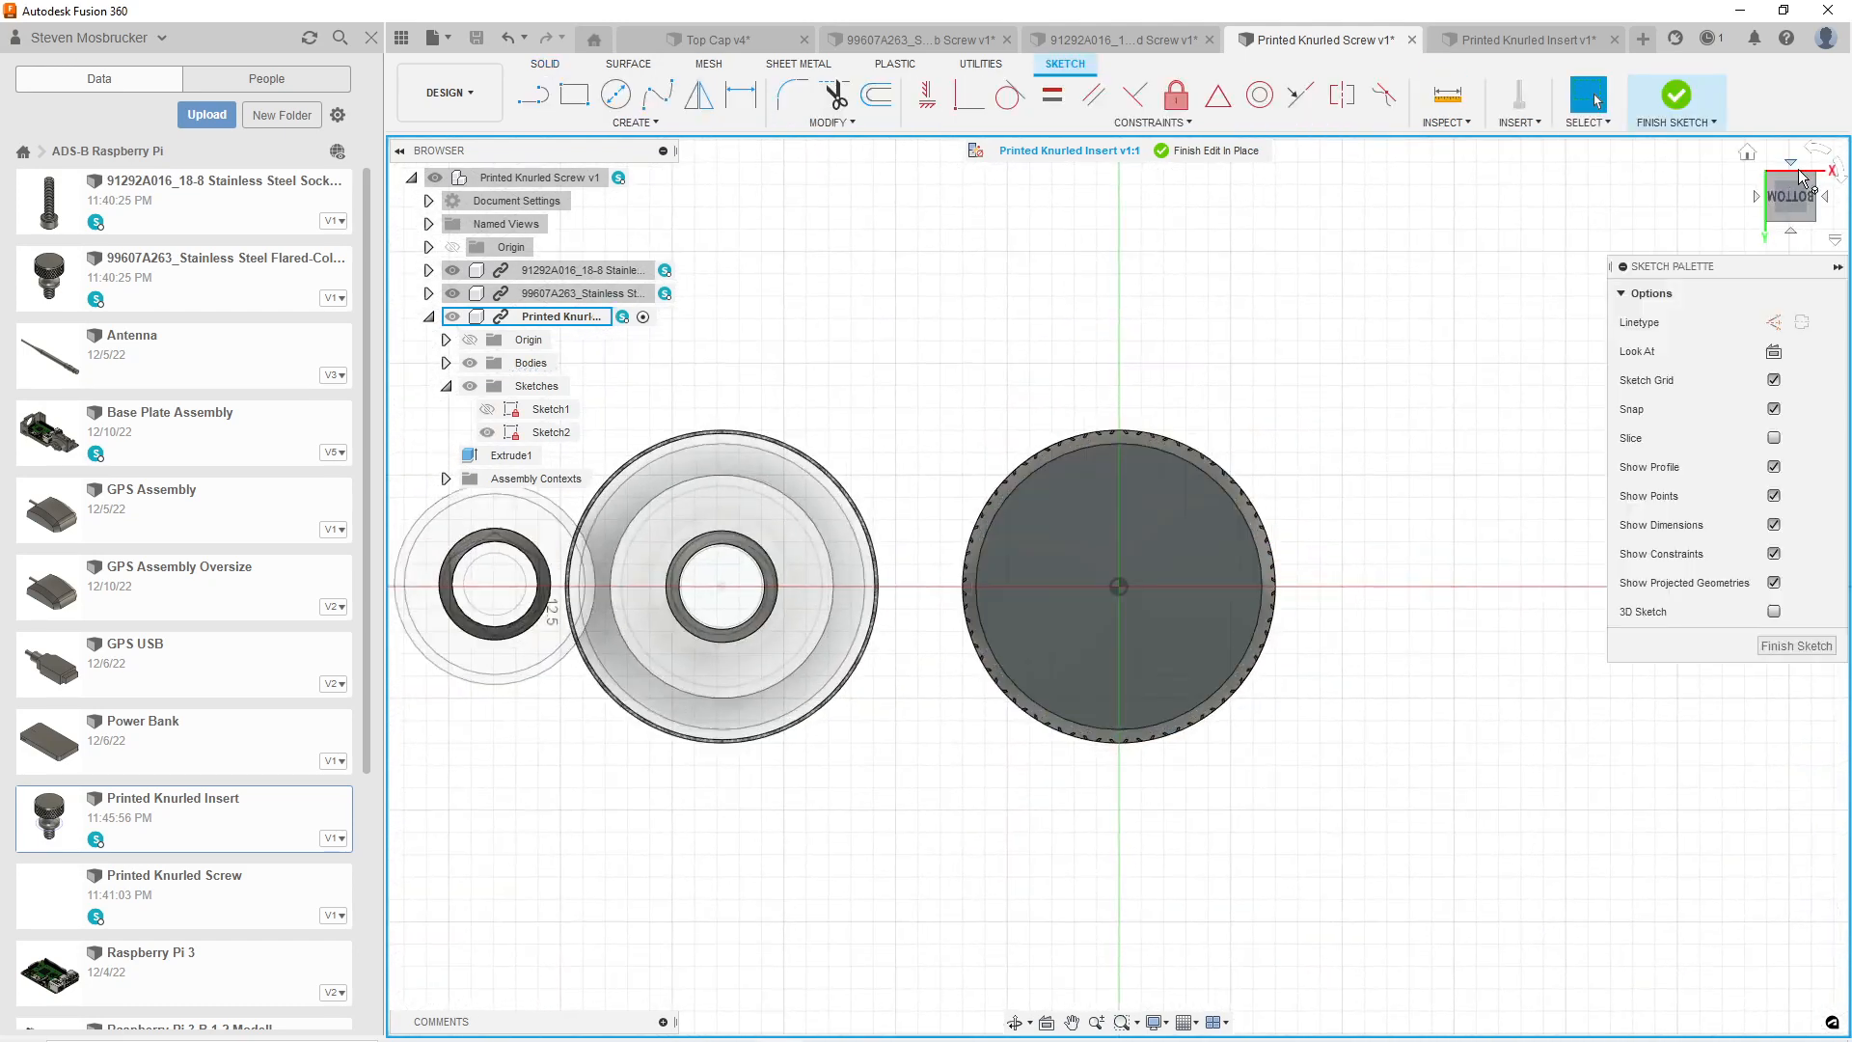
# Measure the diameter of the socket head screw's cylindrical head.
pyautogui.click(1814, 182)
pyautogui.press('i')
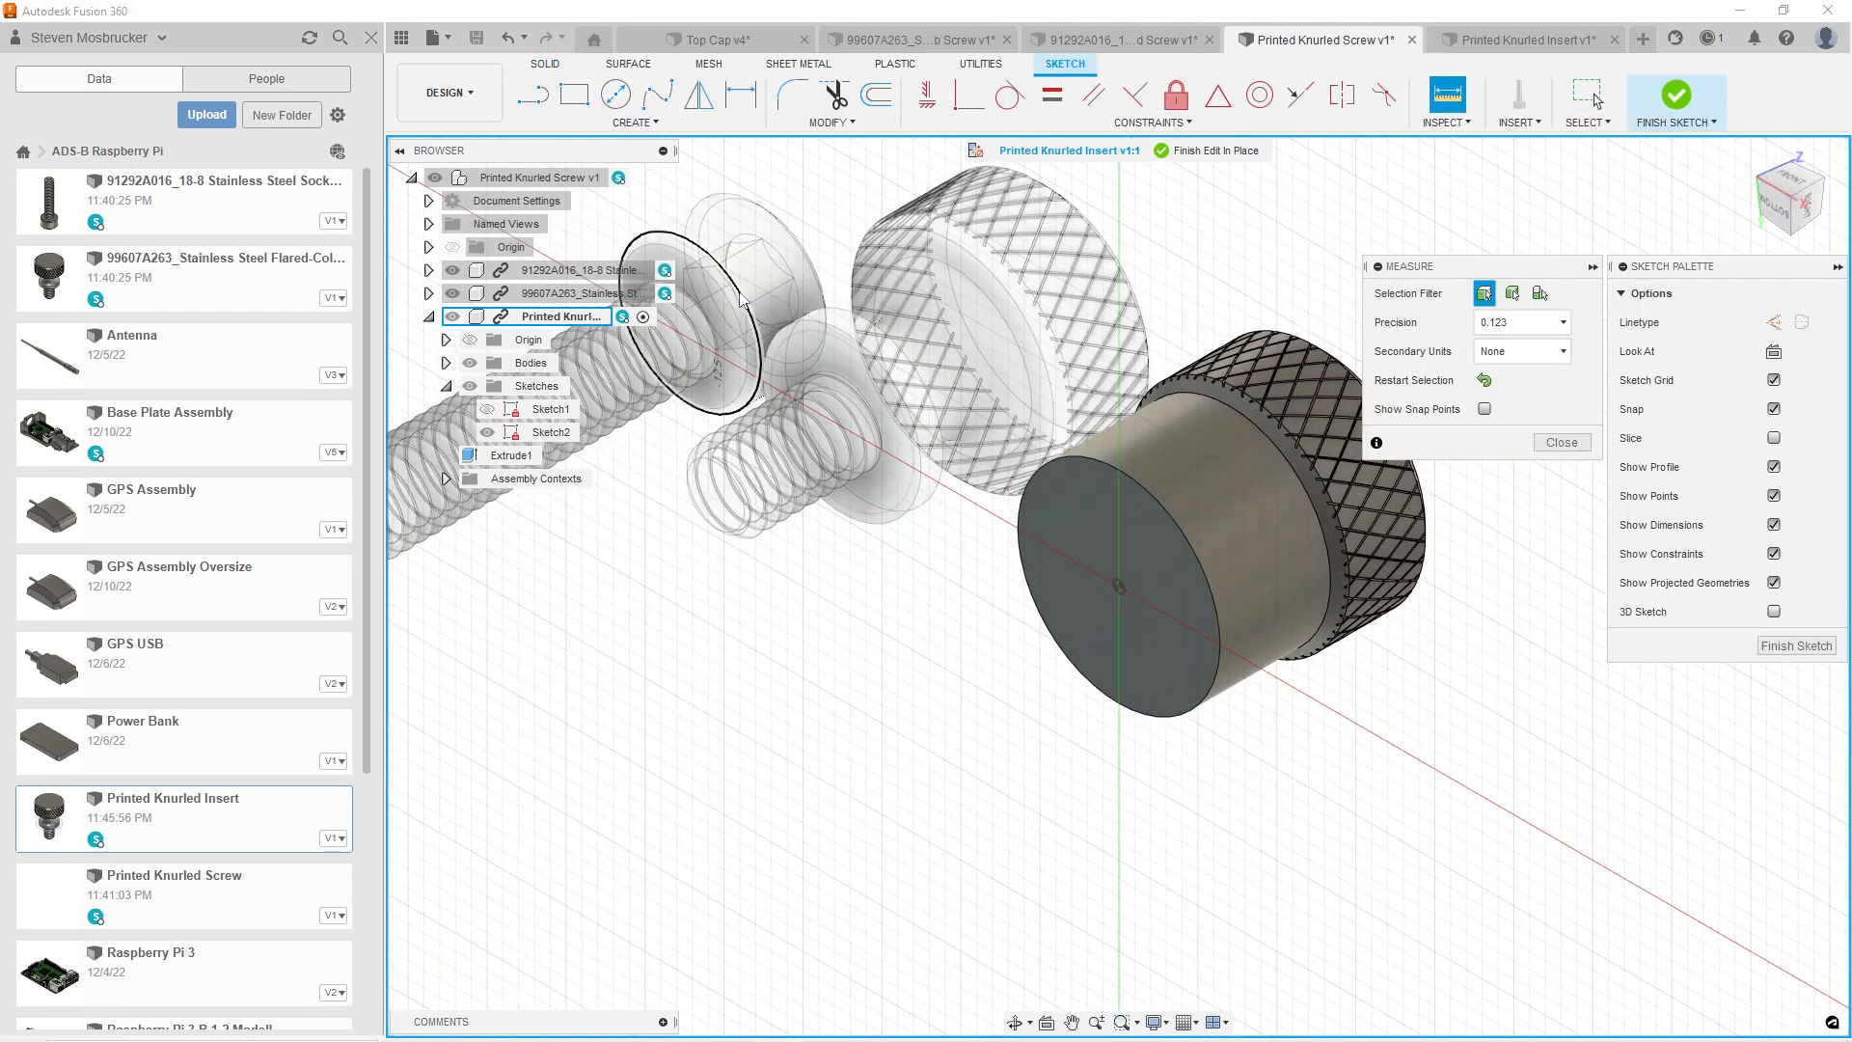
pyautogui.click(749, 255)
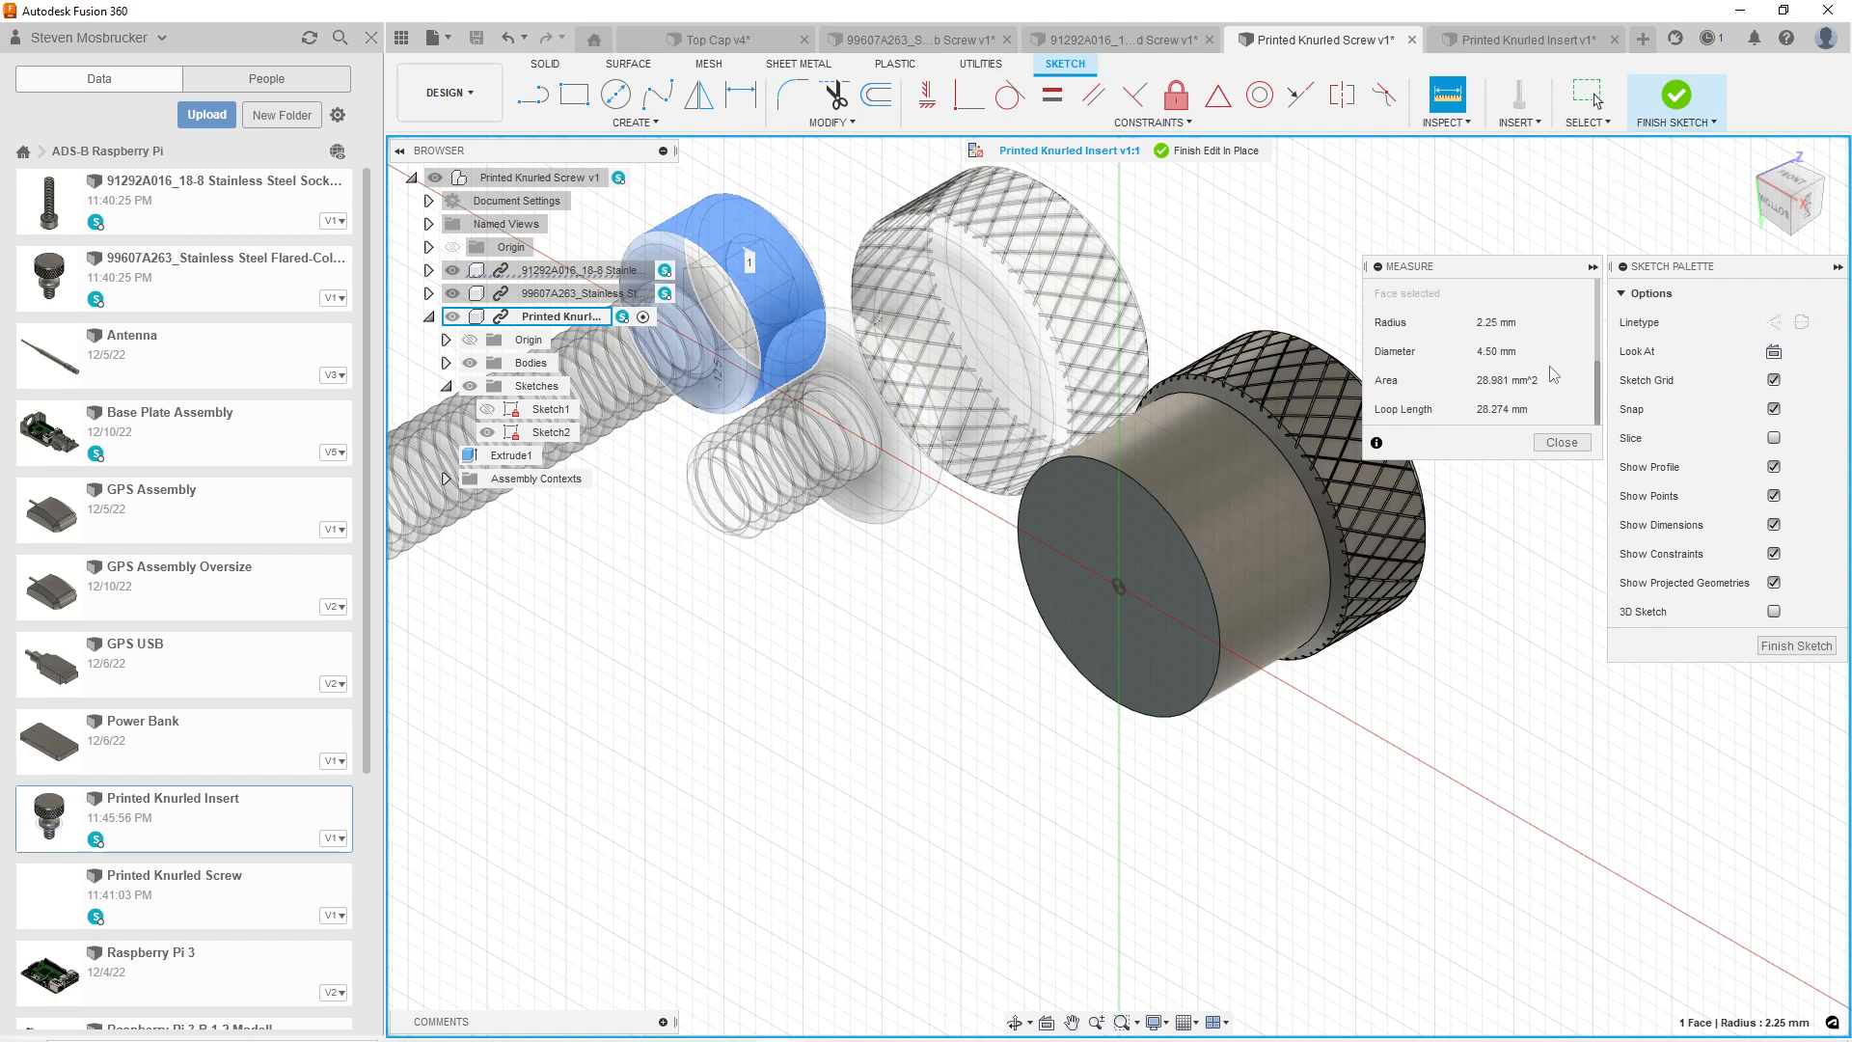
pyautogui.click(1554, 442)
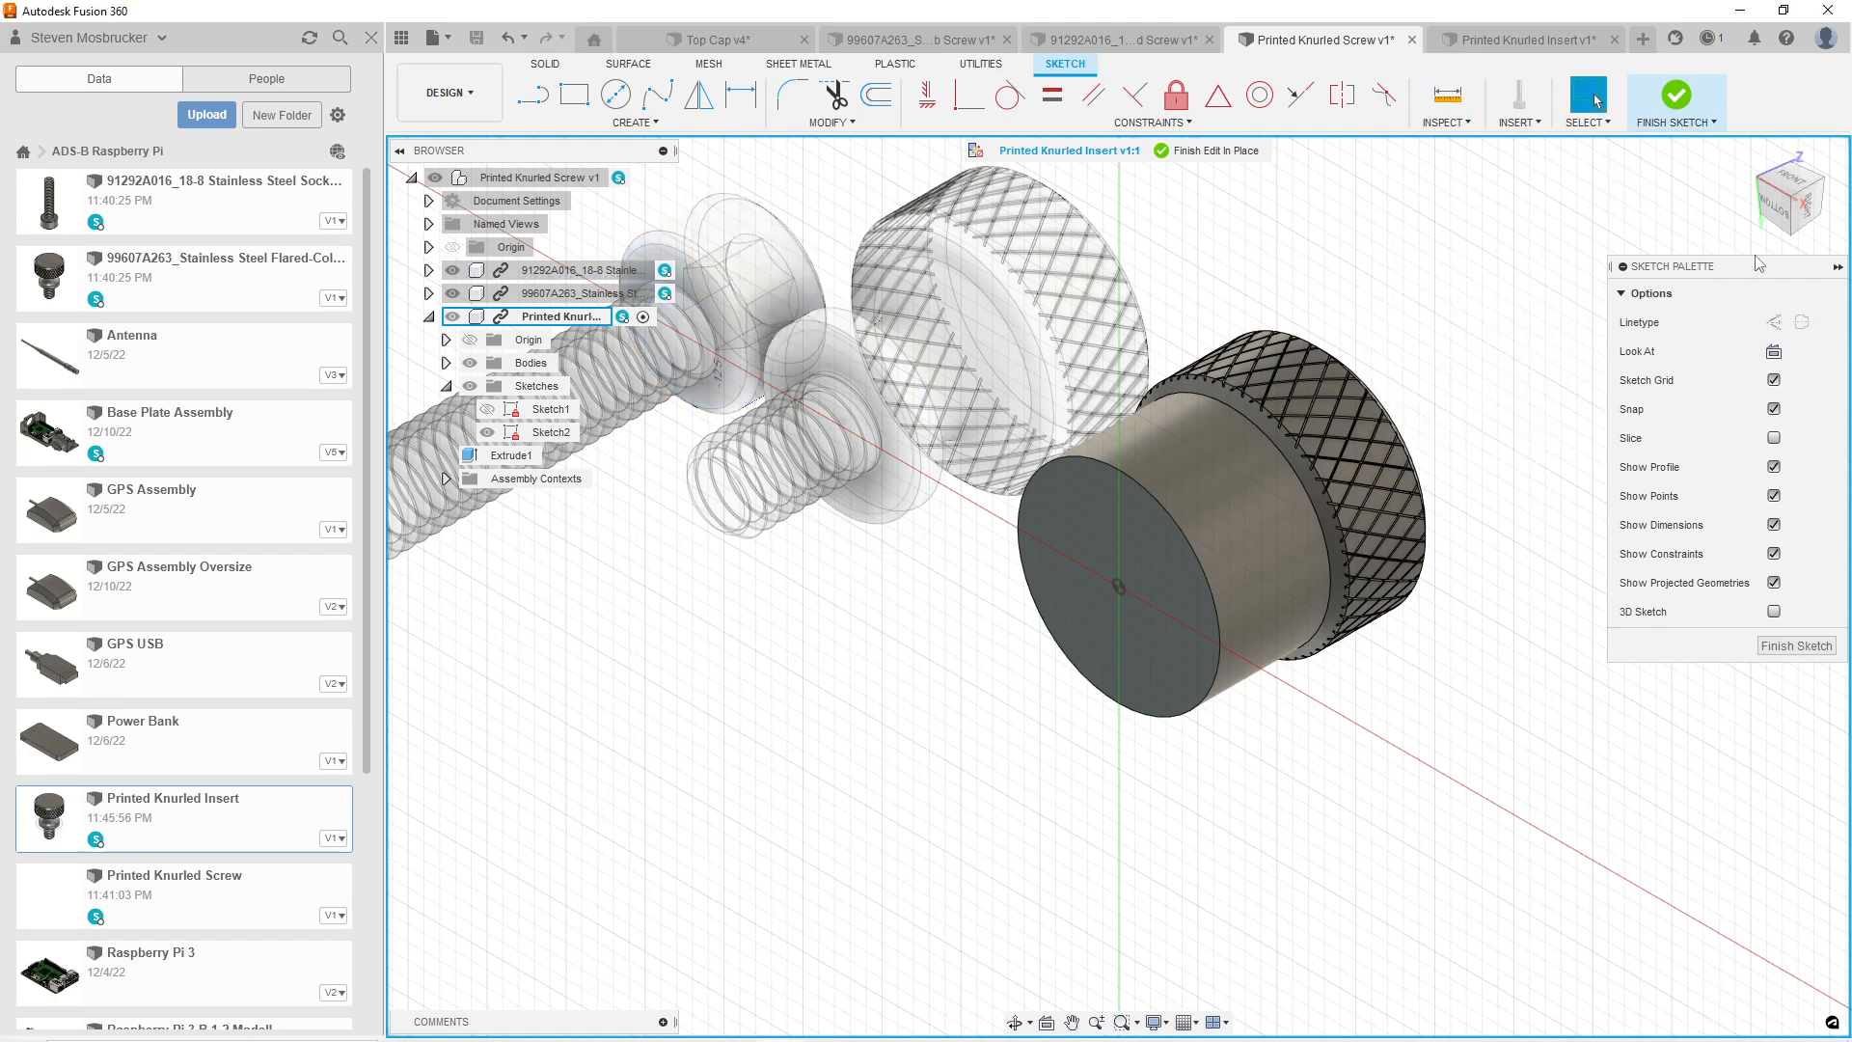
# Sketch a circle centred on the origin of the insert's bottom face with a diameter of 4.5mm+.007in.
pyautogui.click(1774, 204)
pyautogui.click(603, 103)
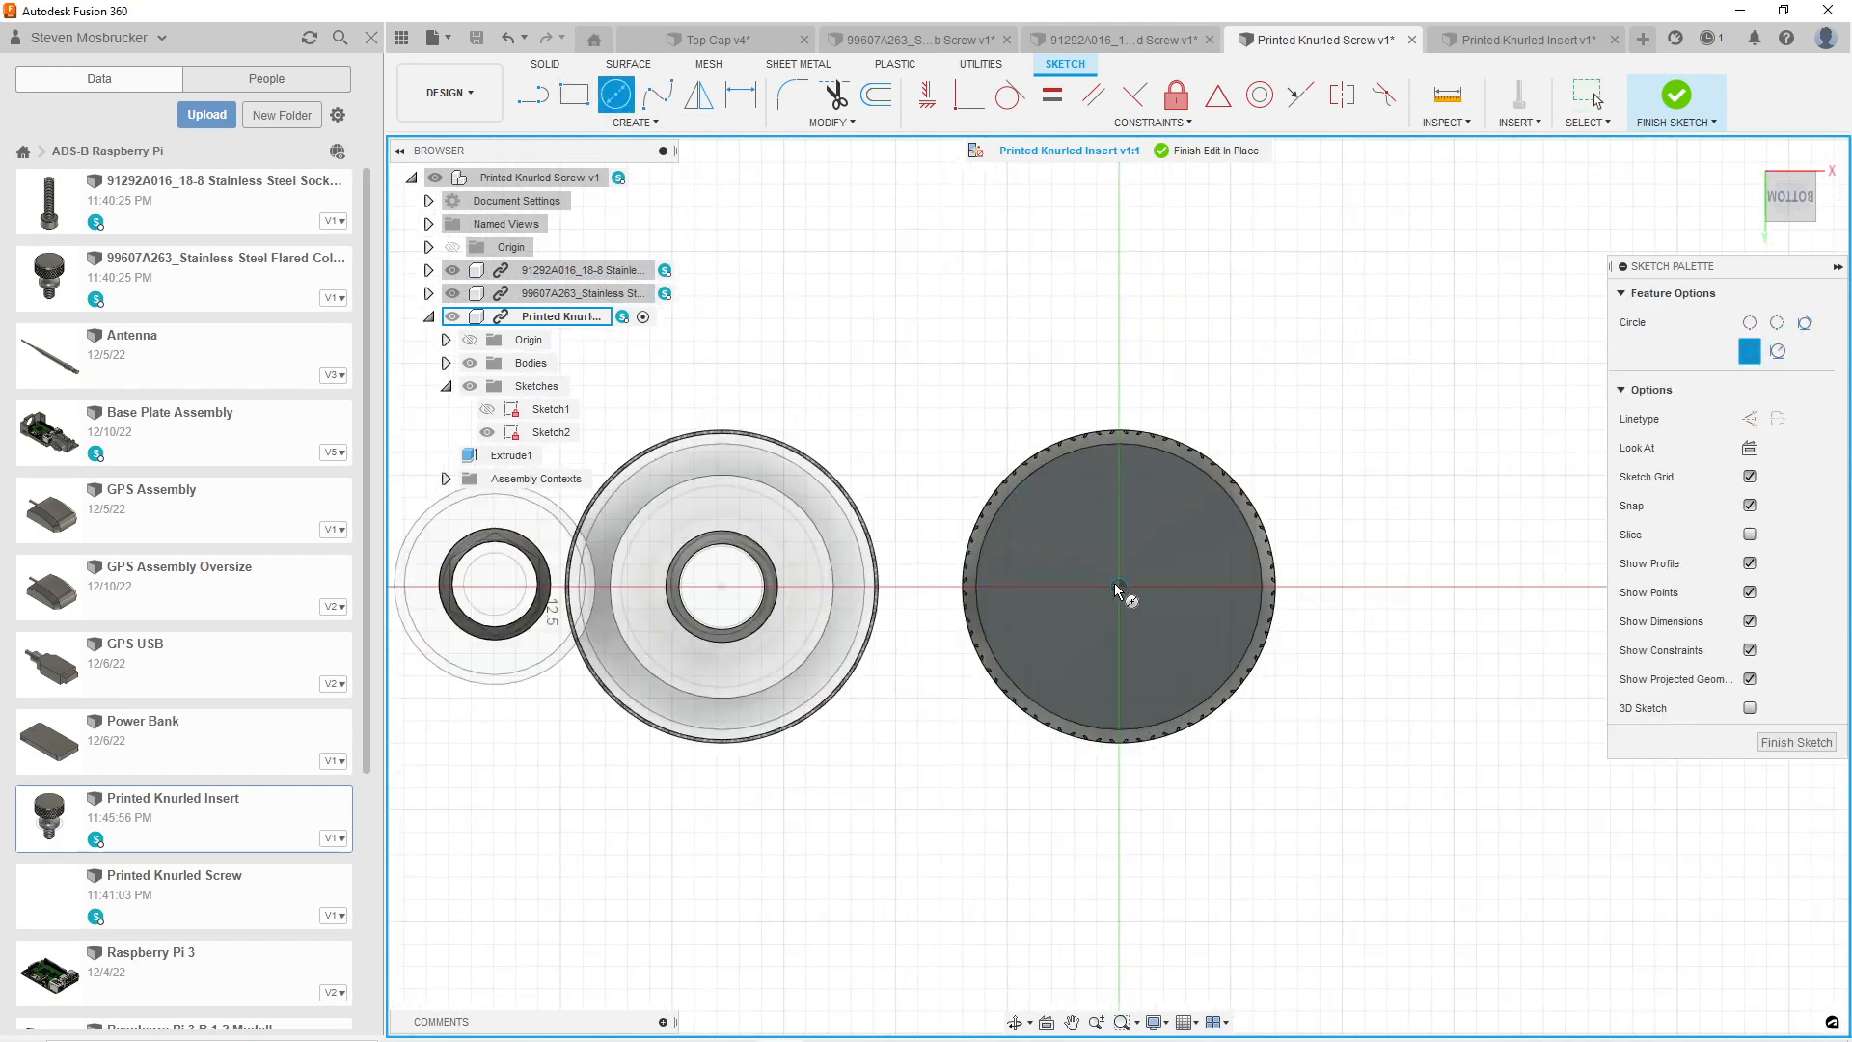
pyautogui.click(1118, 588)
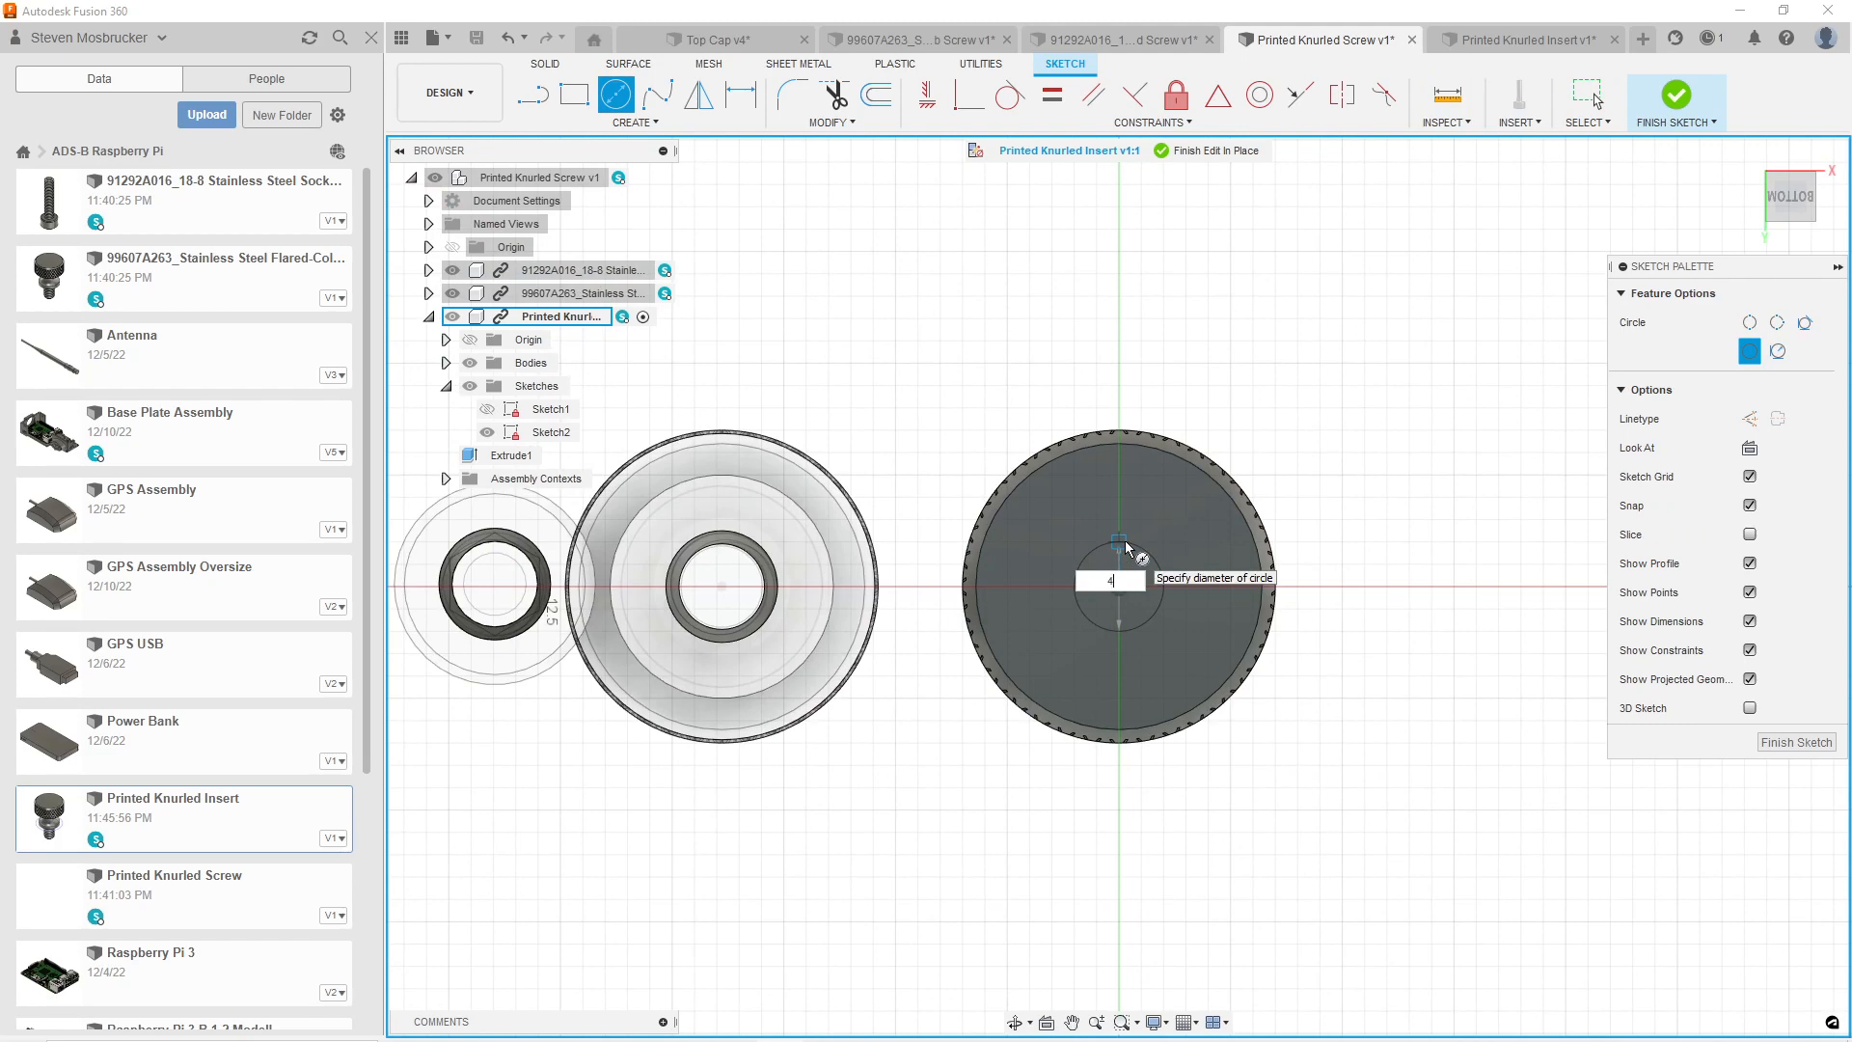
pyautogui.press('Tab')
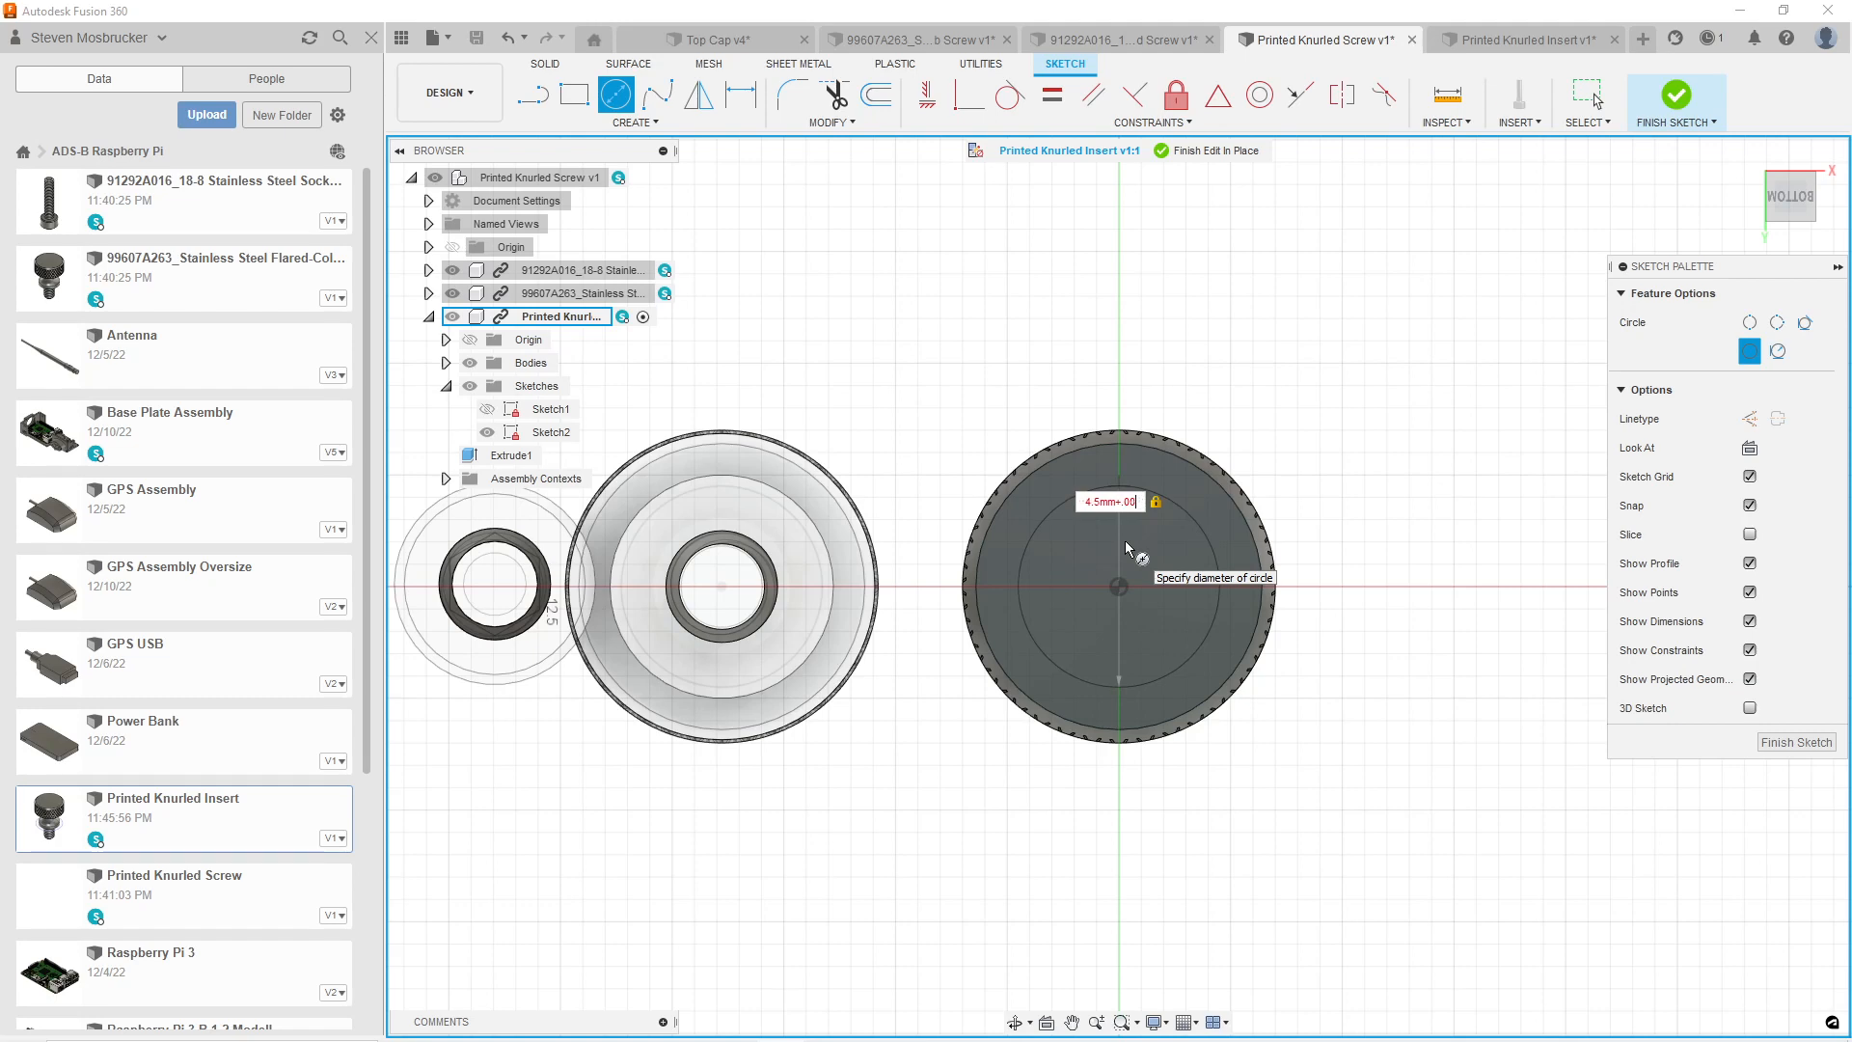
pyautogui.press('Return')
pyautogui.press('Escape')
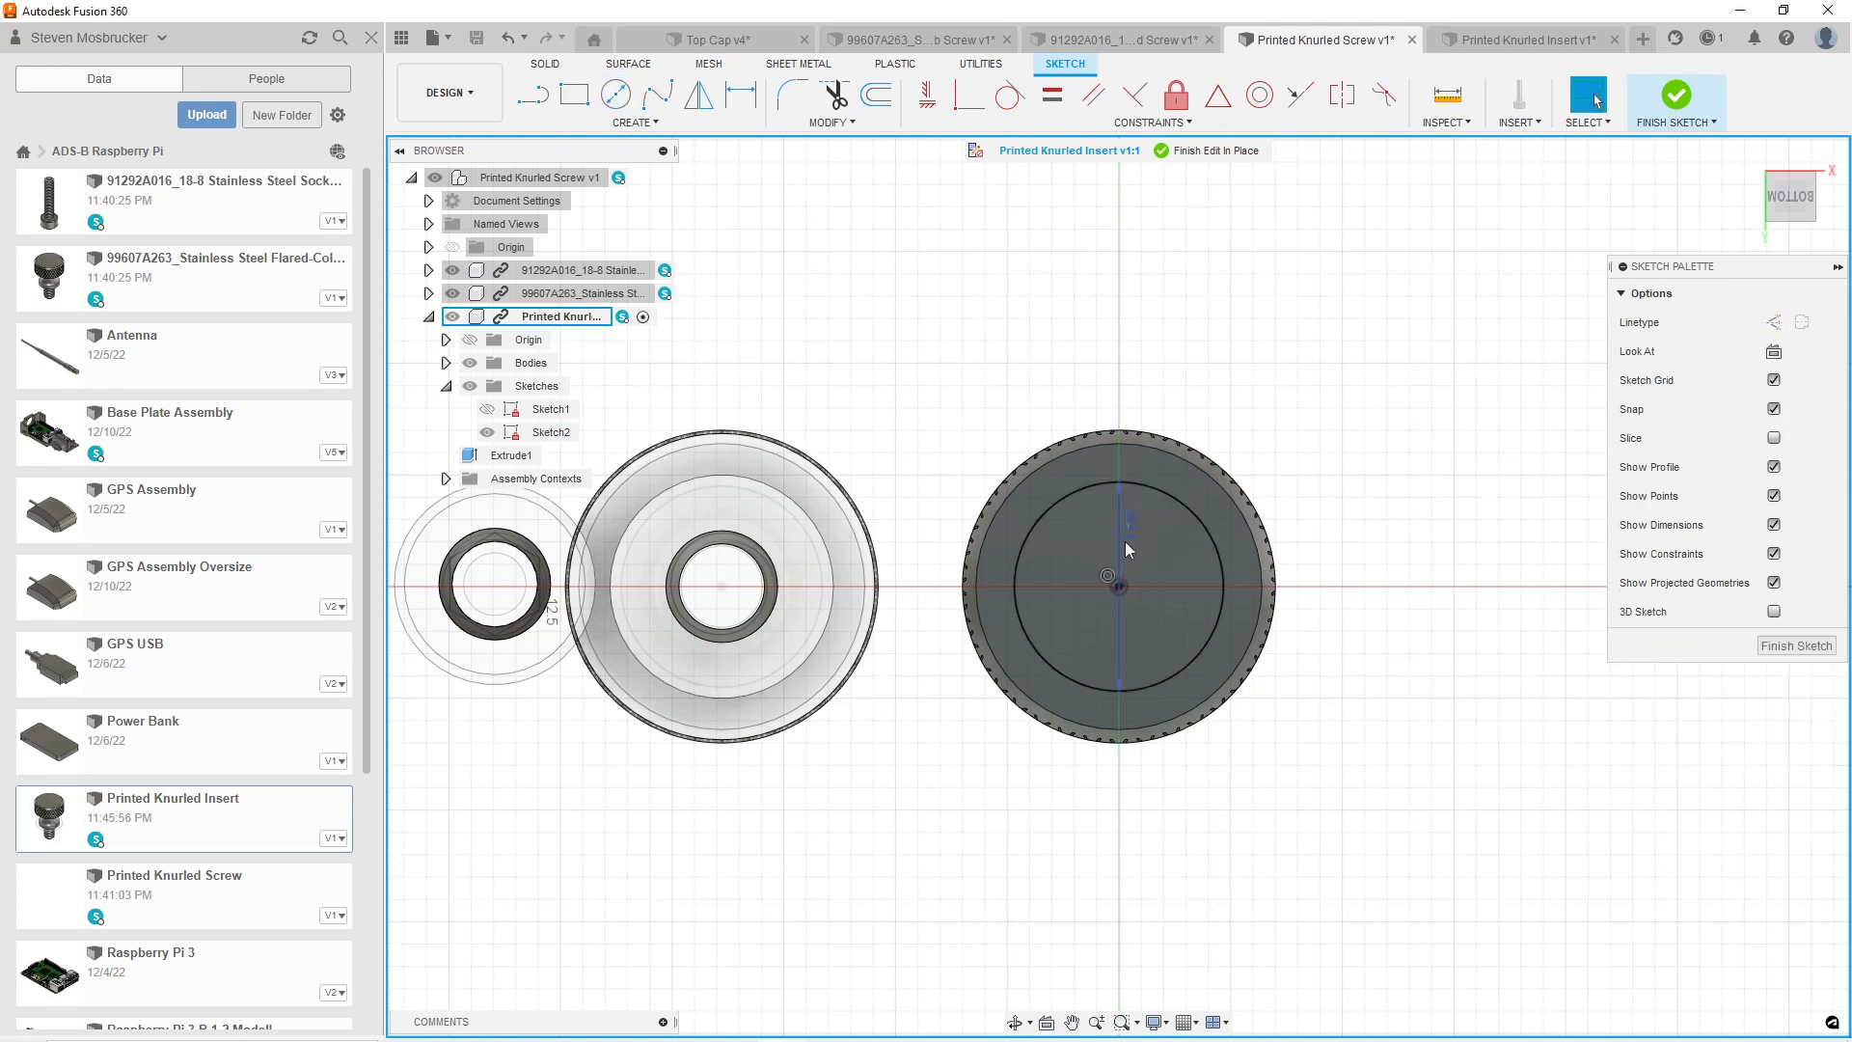
pyautogui.scroll(6, 1119, 540)
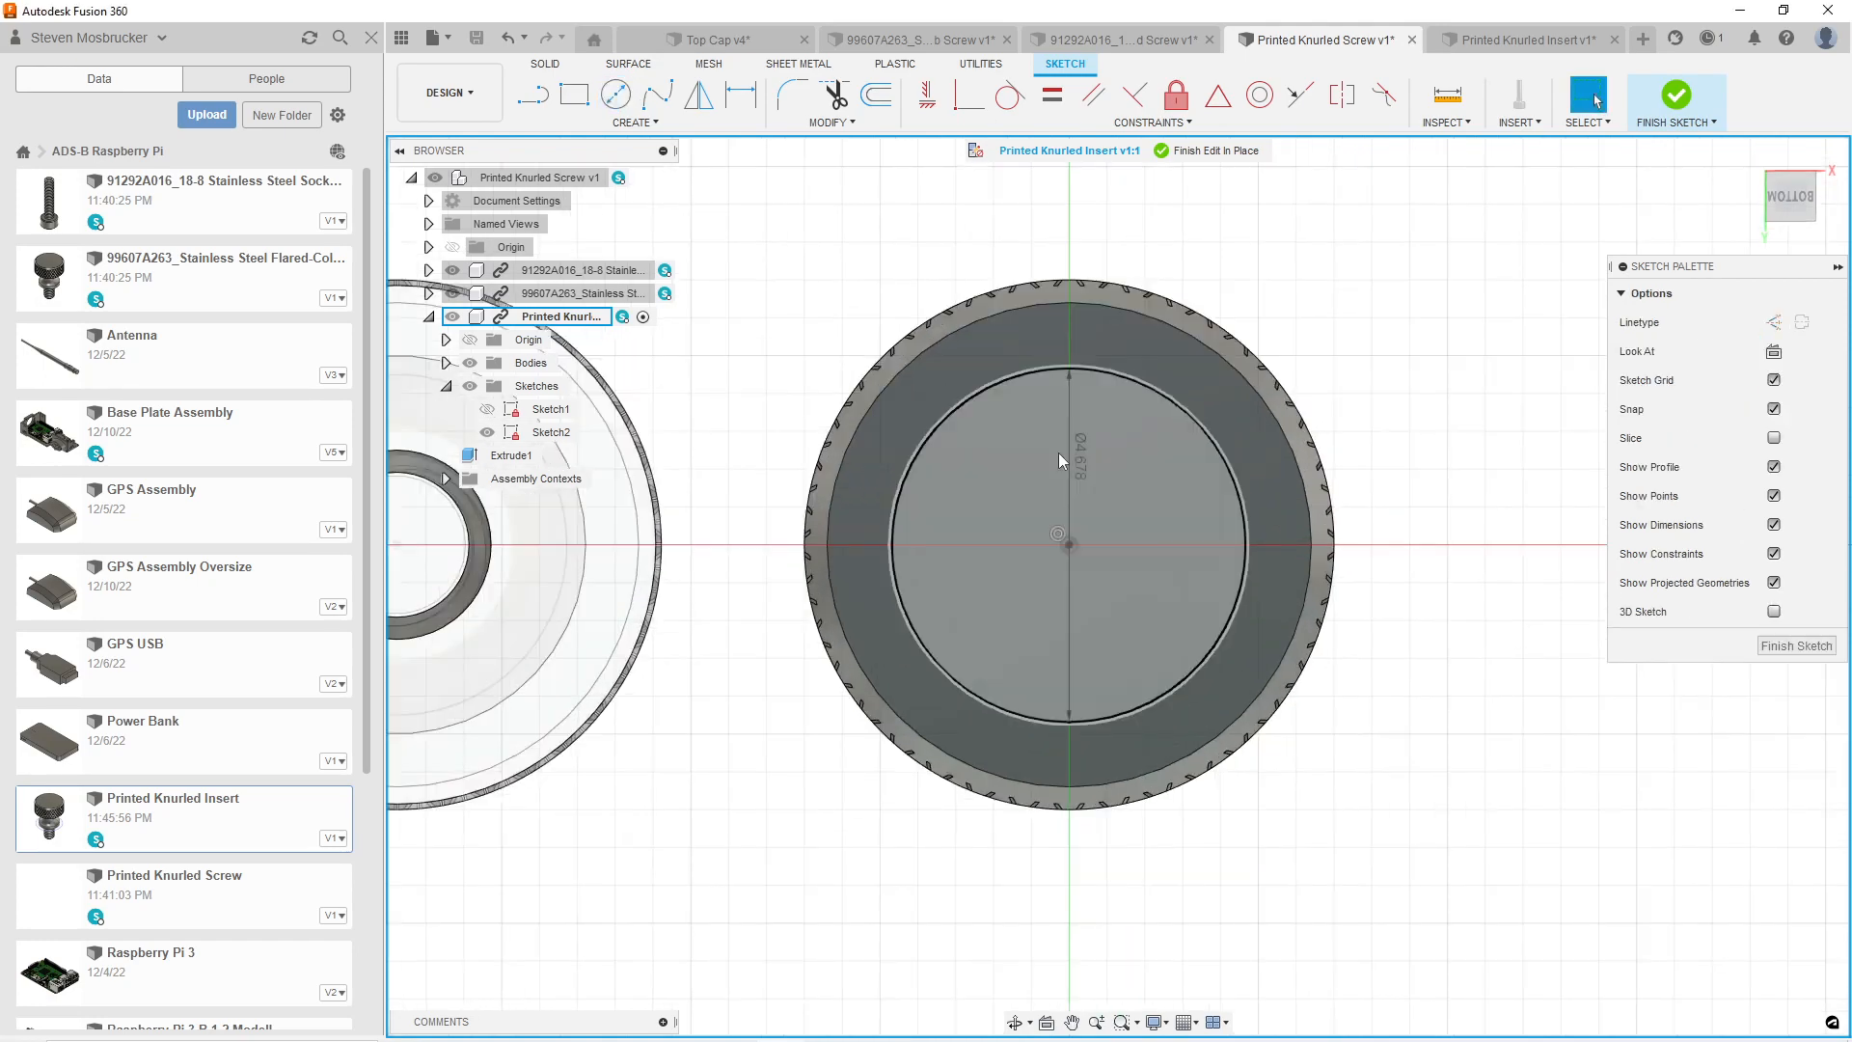
pyautogui.click(1815, 189)
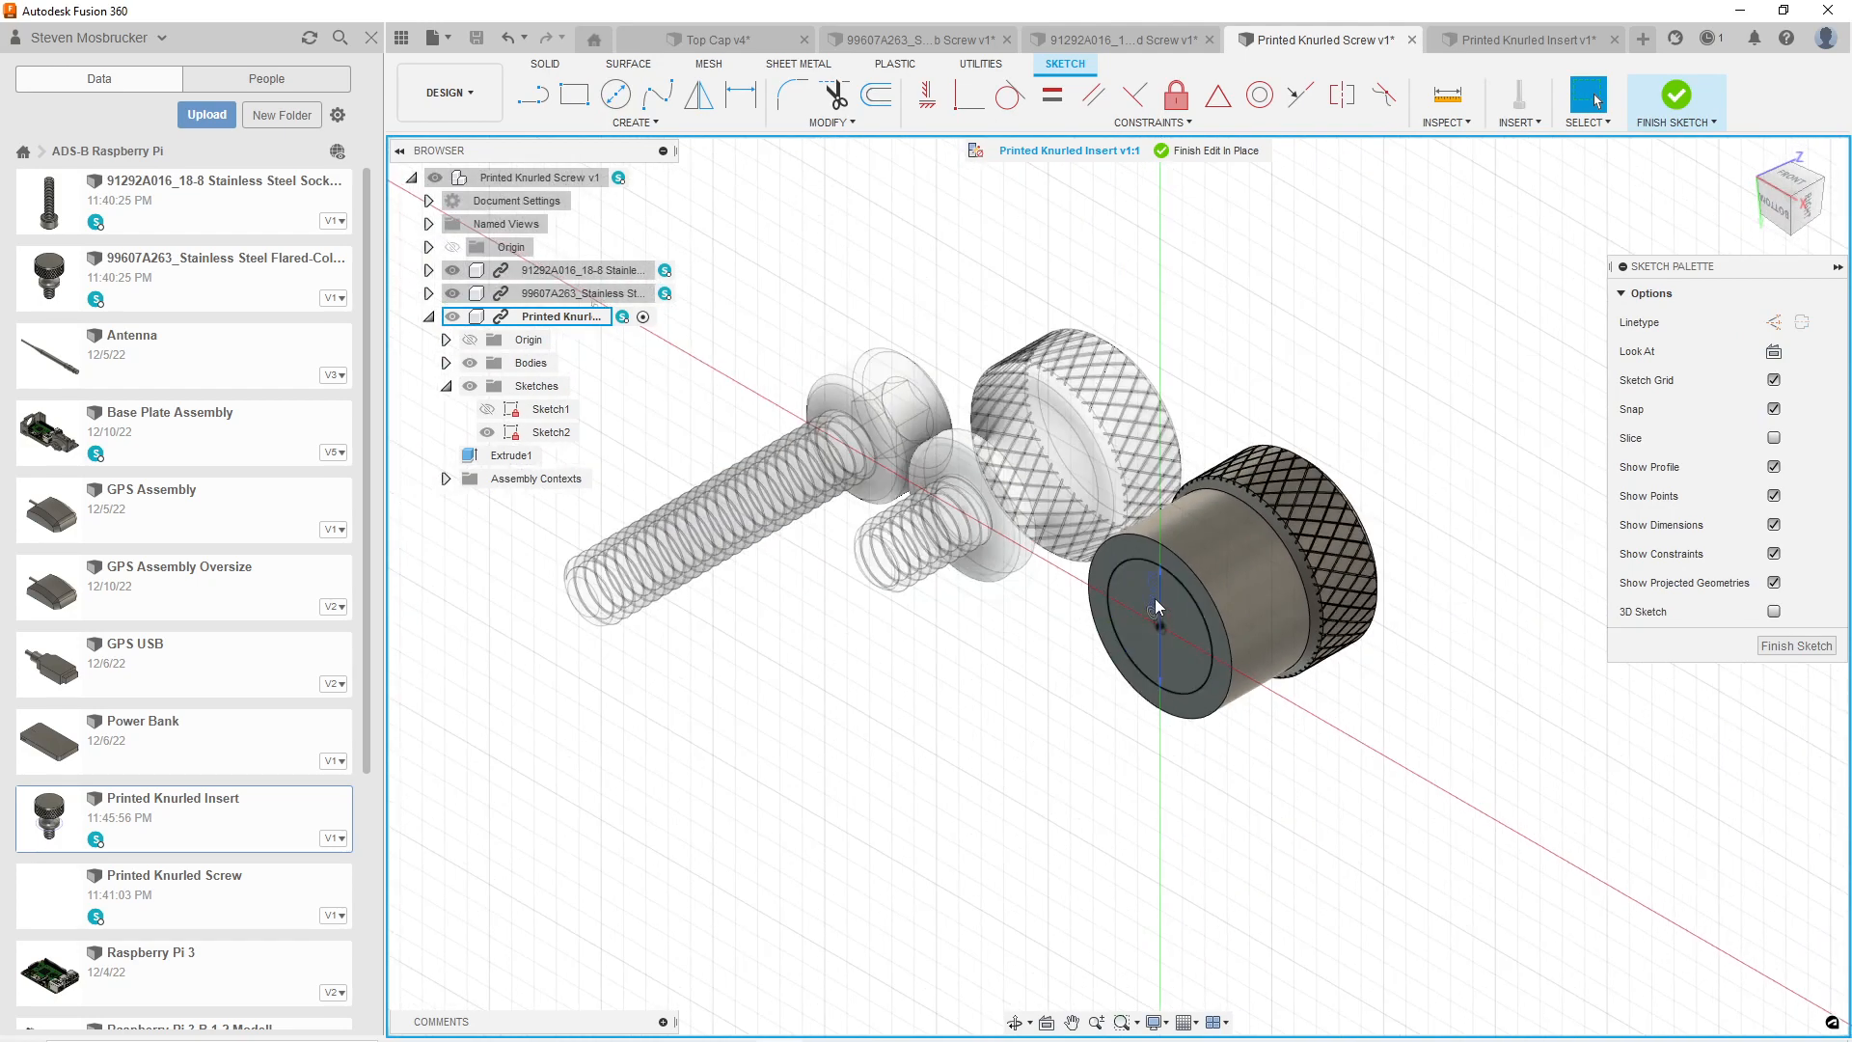
pyautogui.doubleClick(1155, 598)
pyautogui.press('Return')
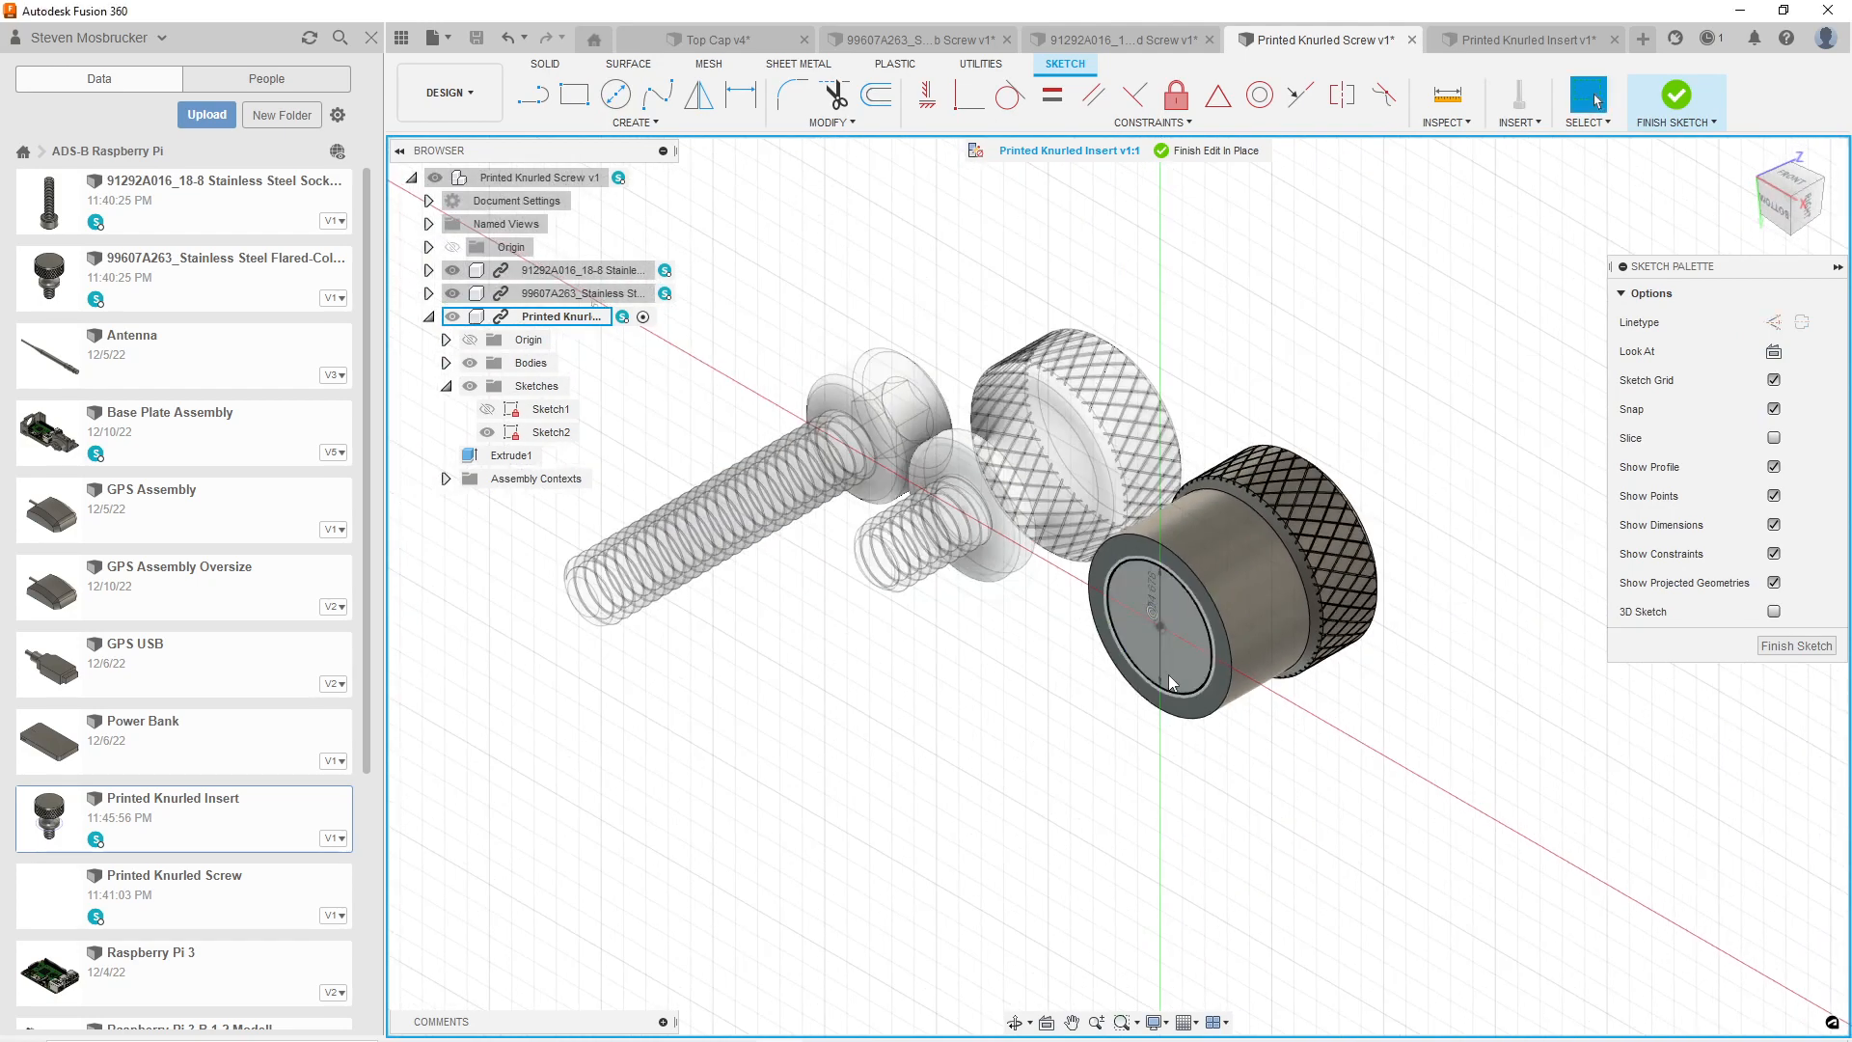
# Measure the height of the socket head screw's head between its underside and its top face.
pyautogui.scroll(2, 940, 605)
pyautogui.scroll(-3, 916, 617)
pyautogui.scroll(2, 857, 552)
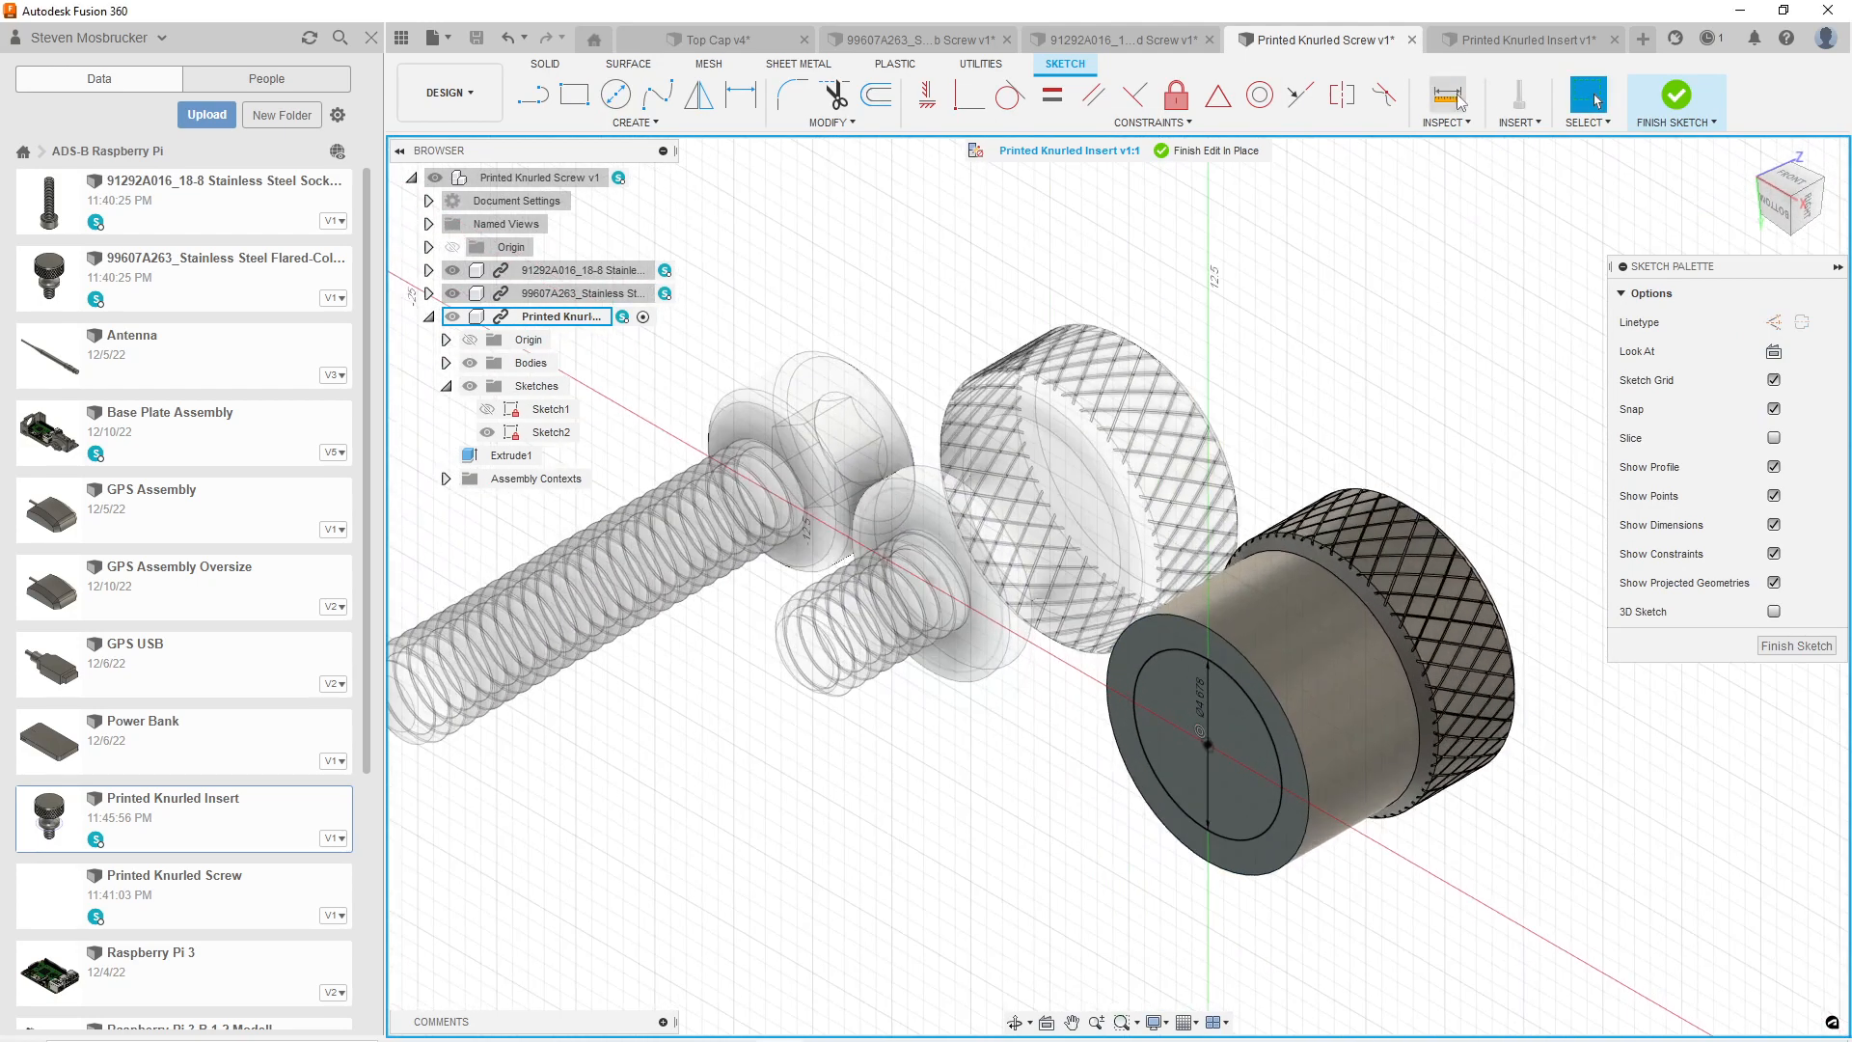
pyautogui.click(1472, 113)
pyautogui.scroll(3, 760, 420)
pyautogui.click(760, 420)
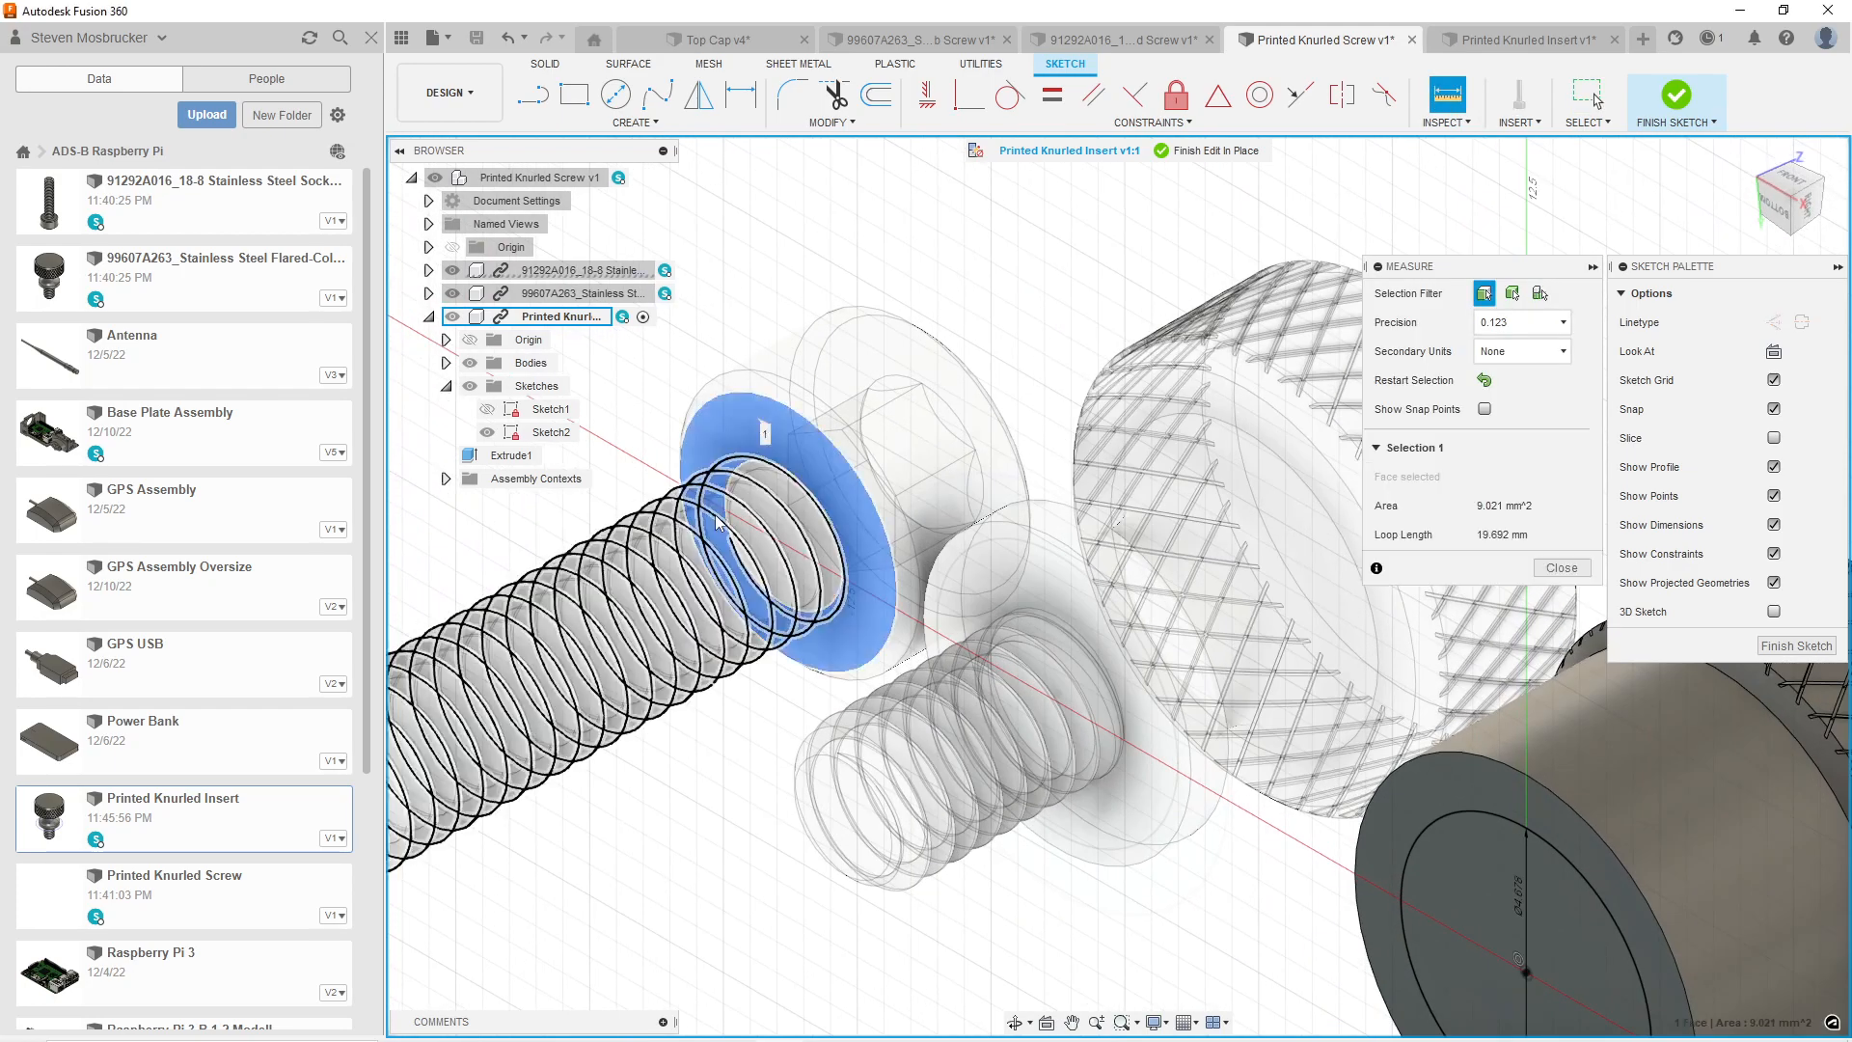
pyautogui.scroll(-1, 1061, 405)
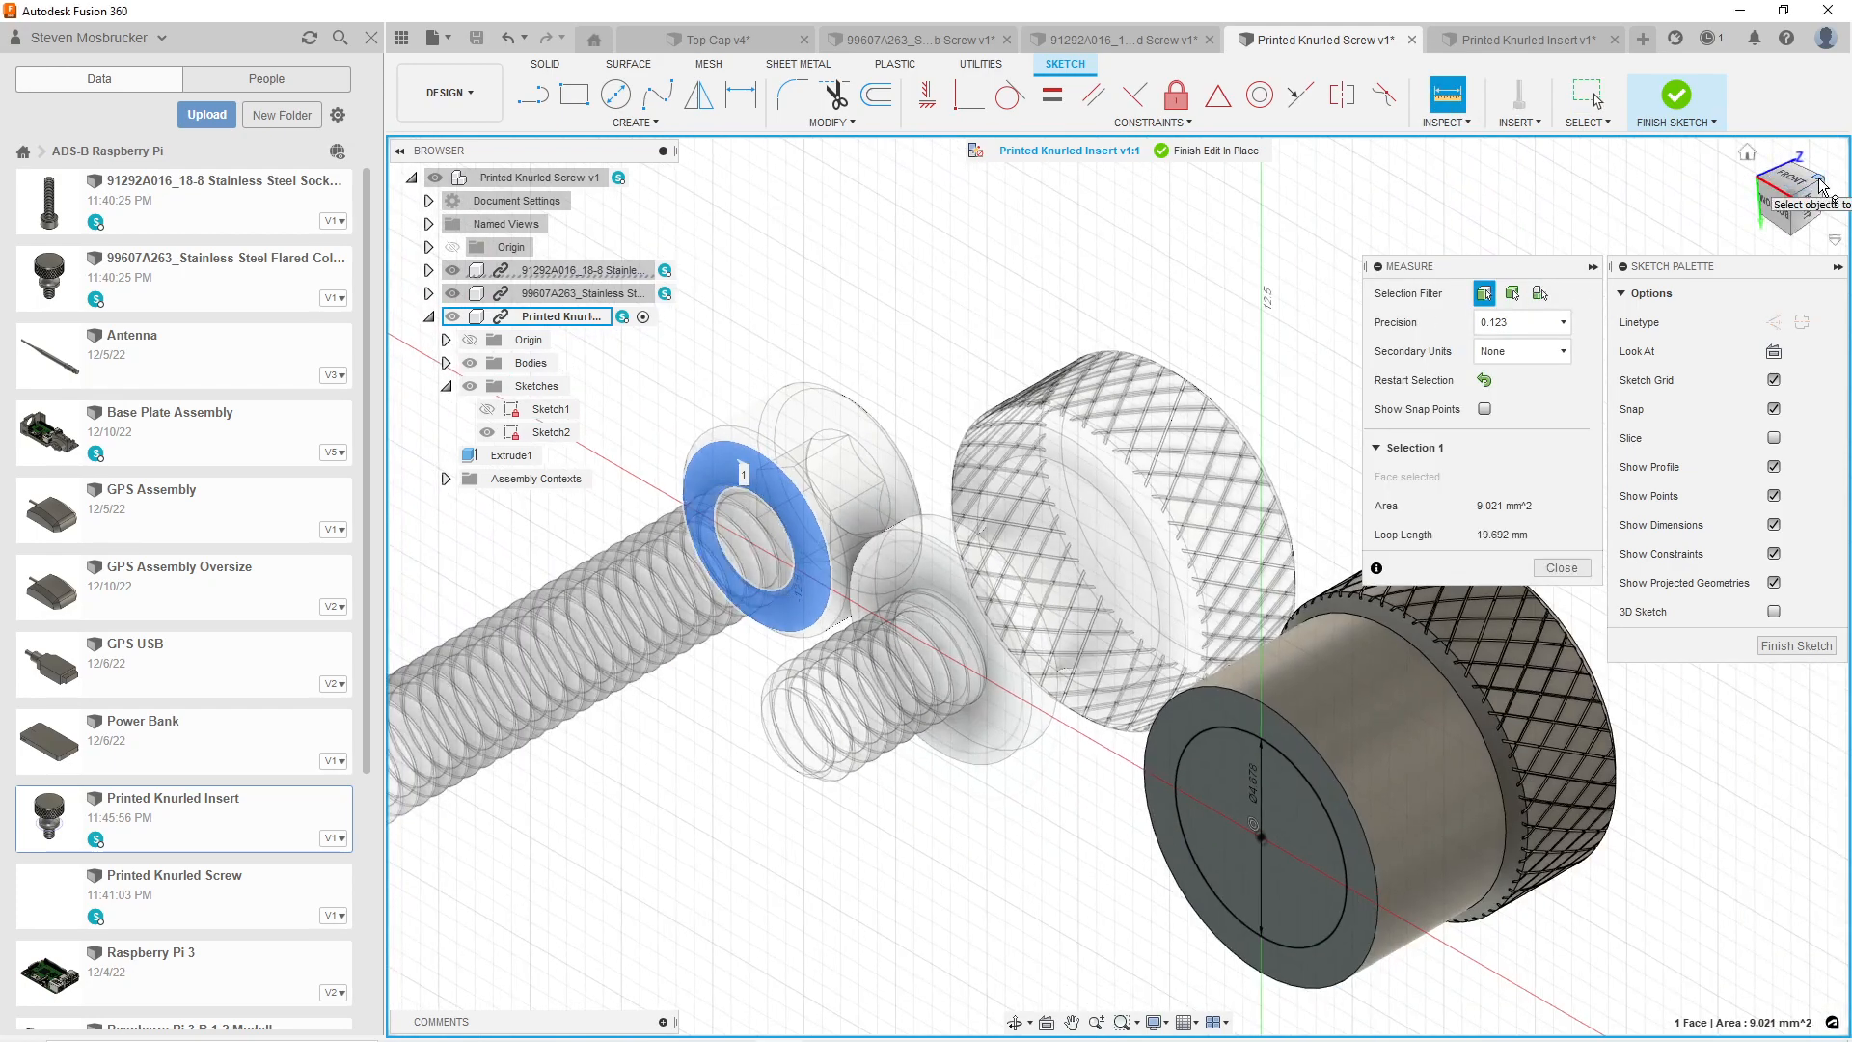
pyautogui.click(1821, 190)
pyautogui.scroll(5, 1254, 520)
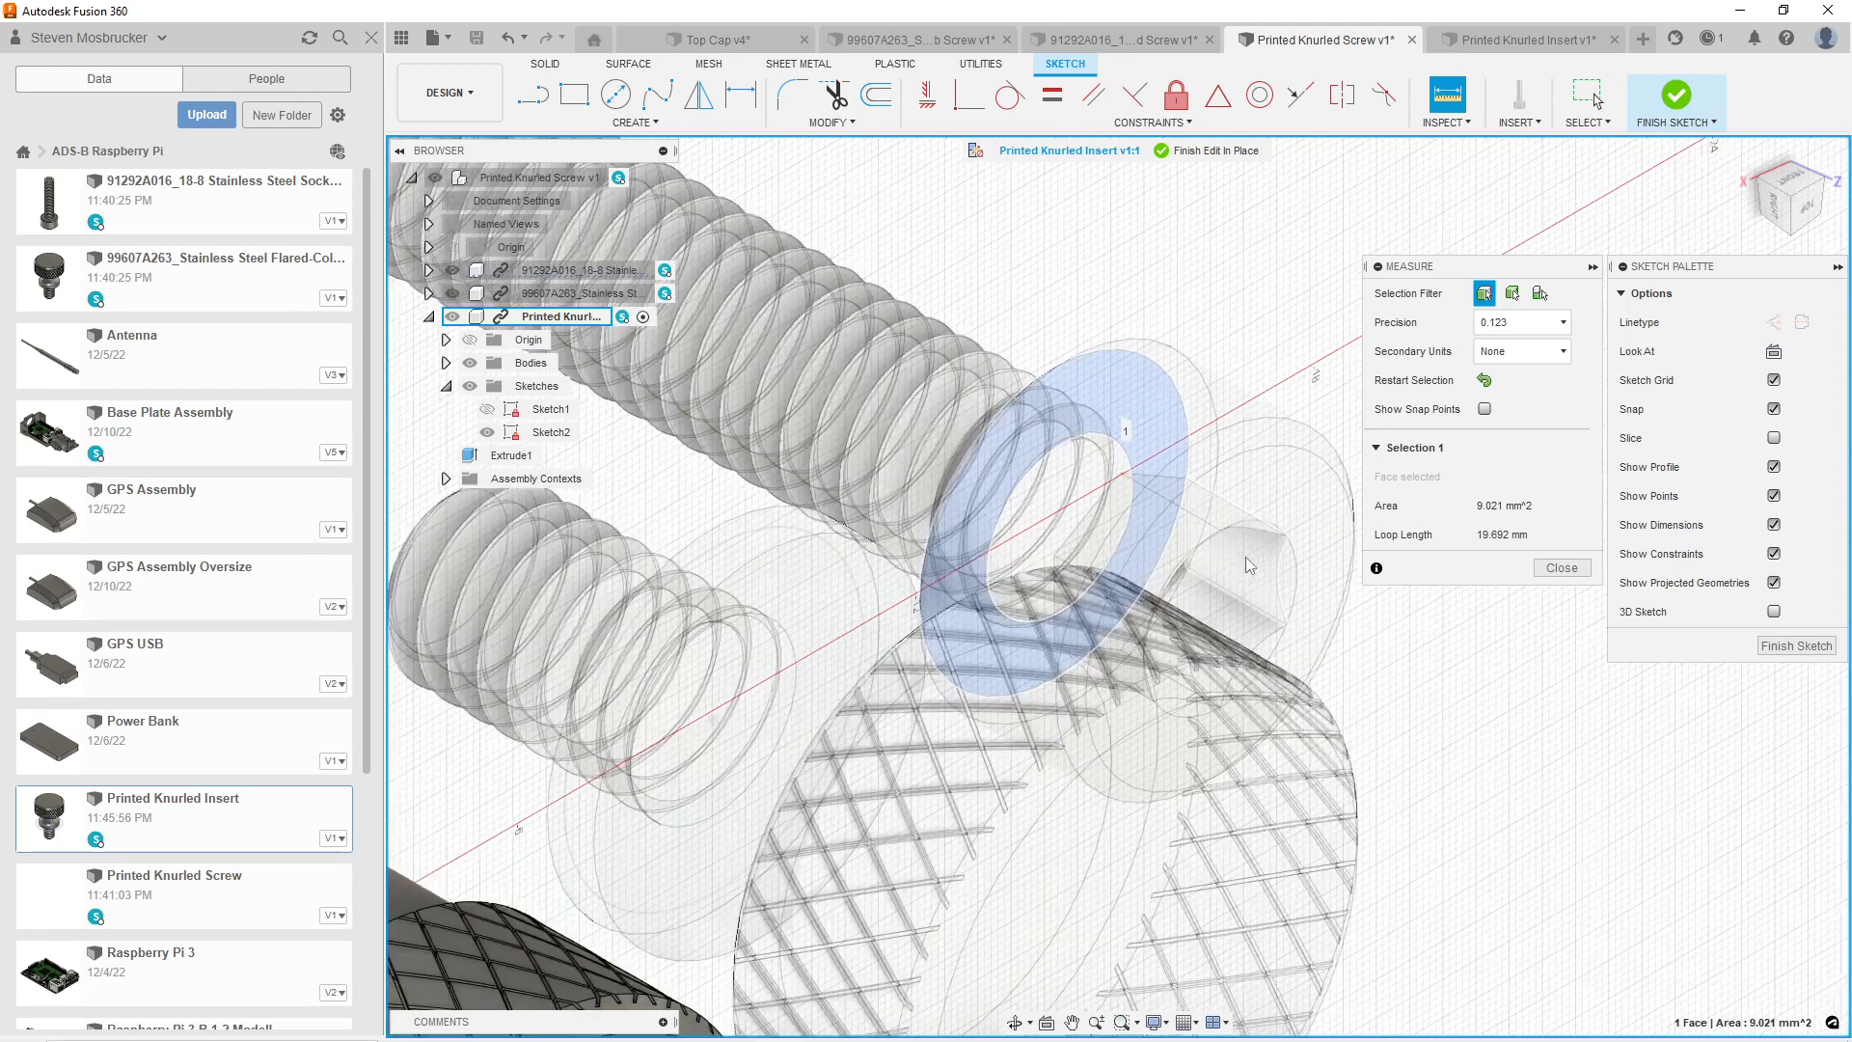
pyautogui.scroll(4, 1244, 565)
pyautogui.scroll(-3, 1109, 659)
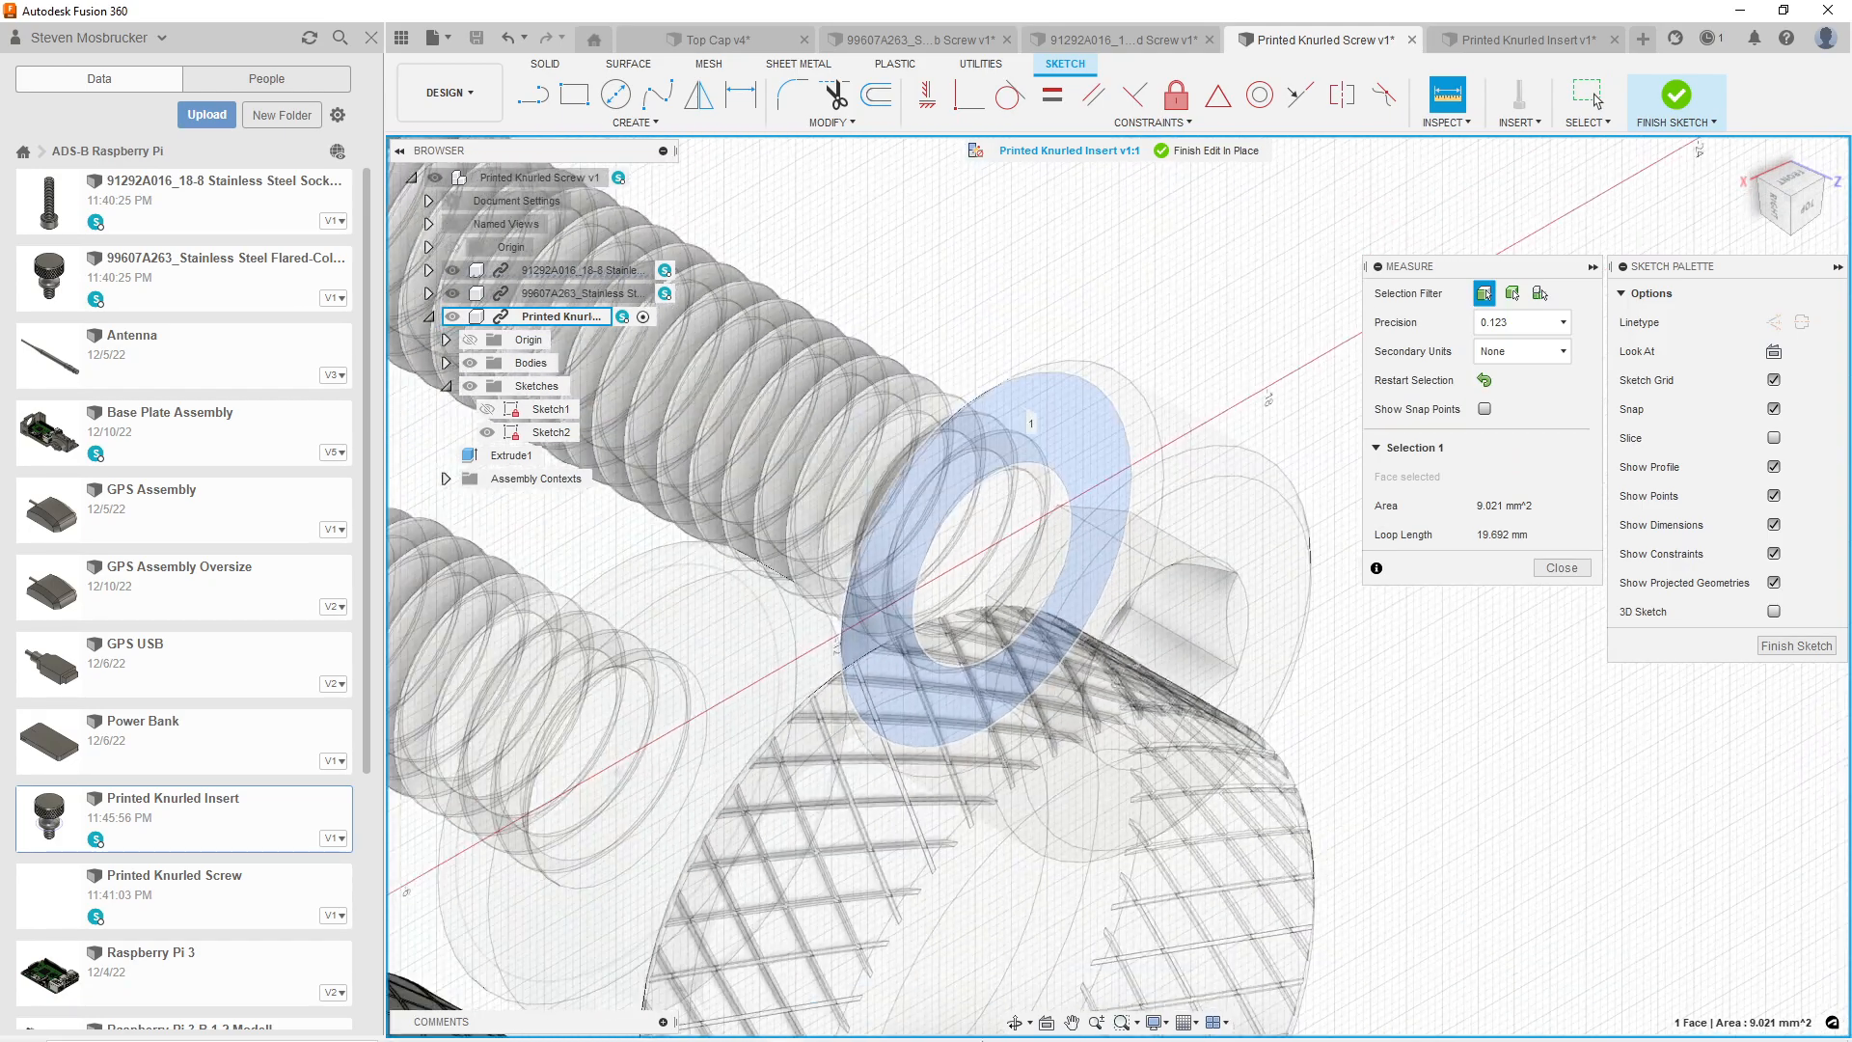
pyautogui.click(1019, 1024)
pyautogui.moveTo(1070, 752); pyautogui.dragTo(1199, 689)
pyautogui.press('Escape')
pyautogui.click(1348, 738)
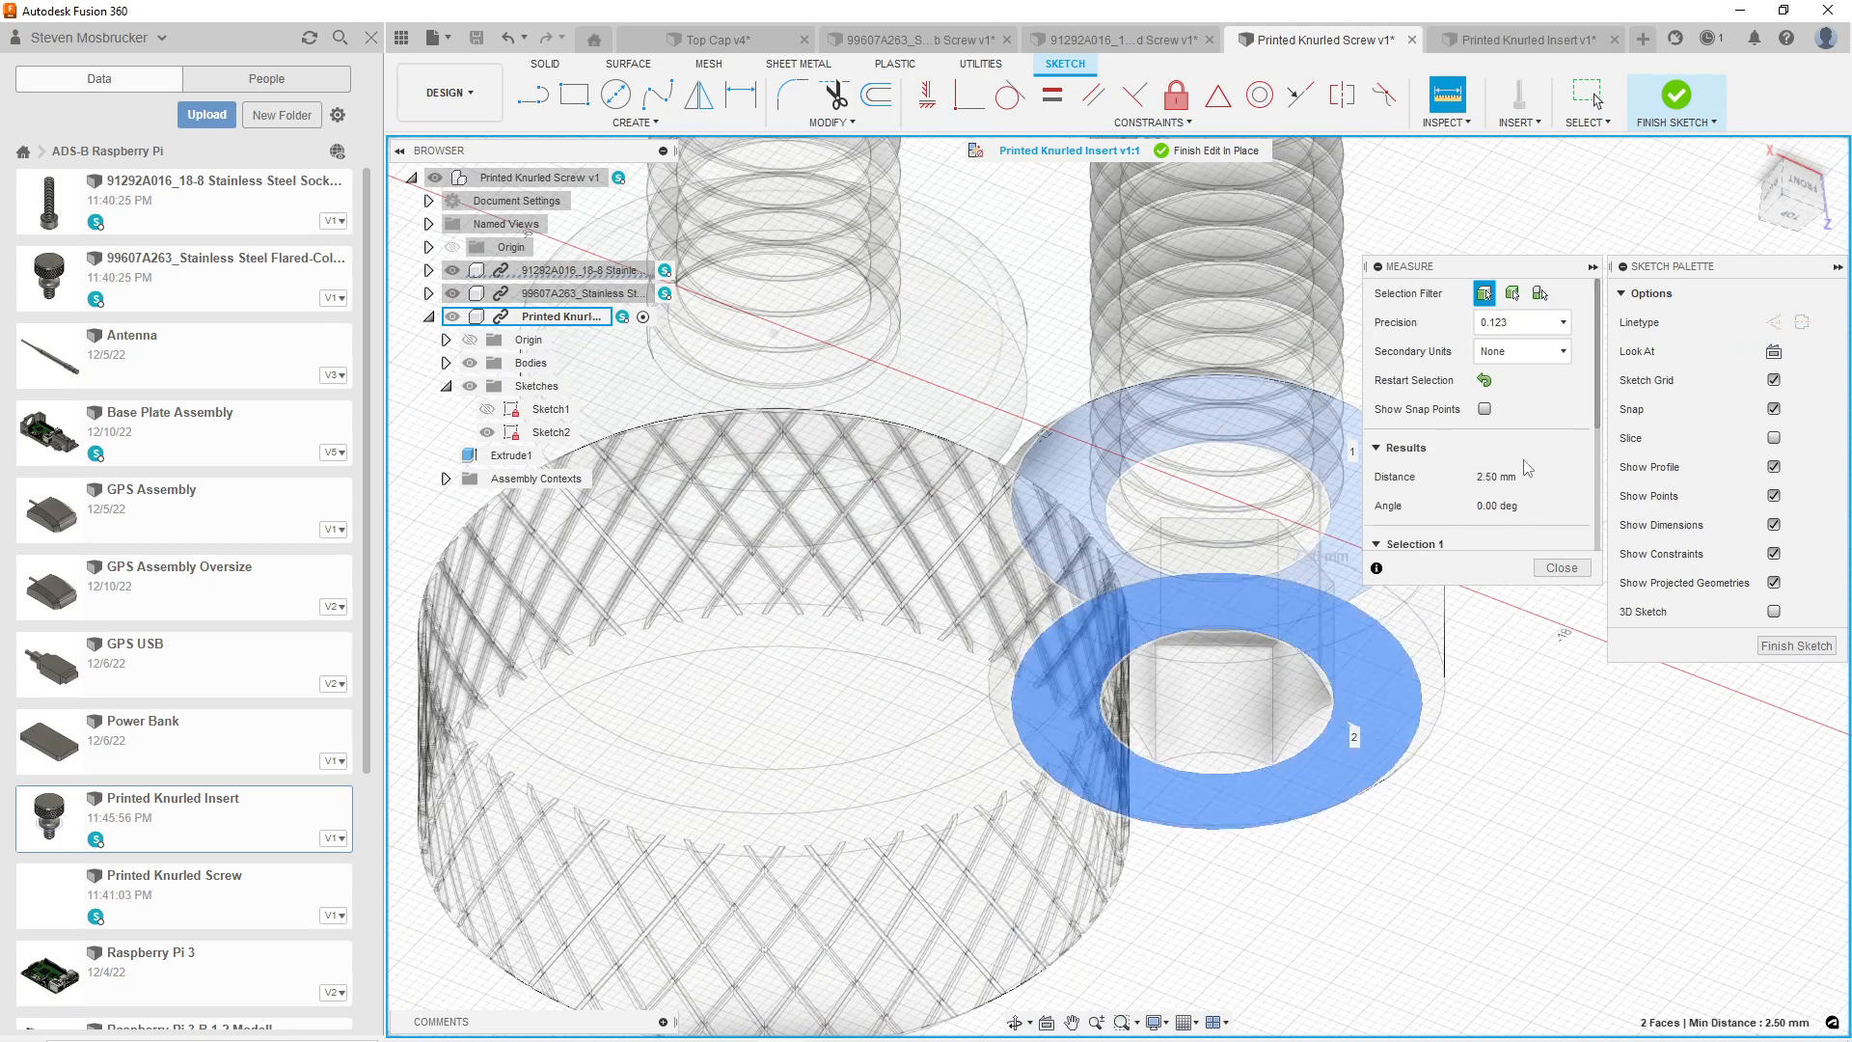
pyautogui.click(1783, 164)
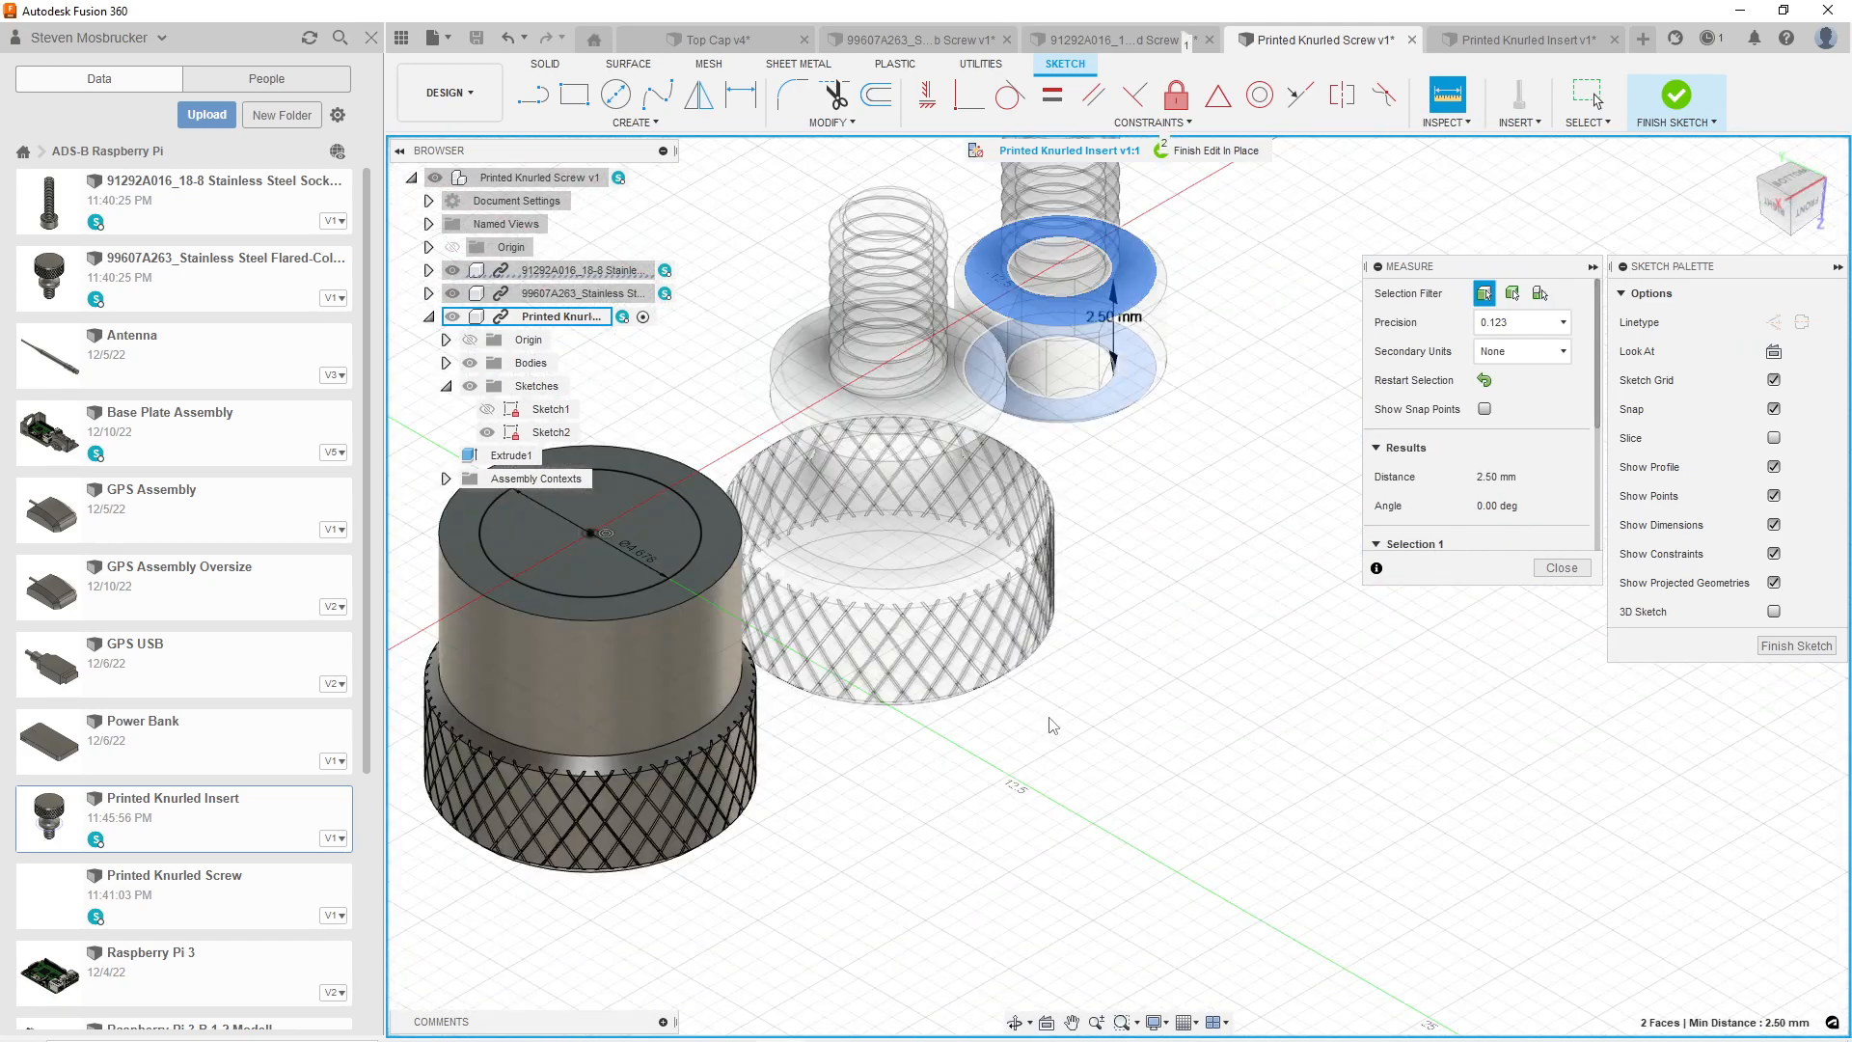
pyautogui.scroll(4, 605, 672)
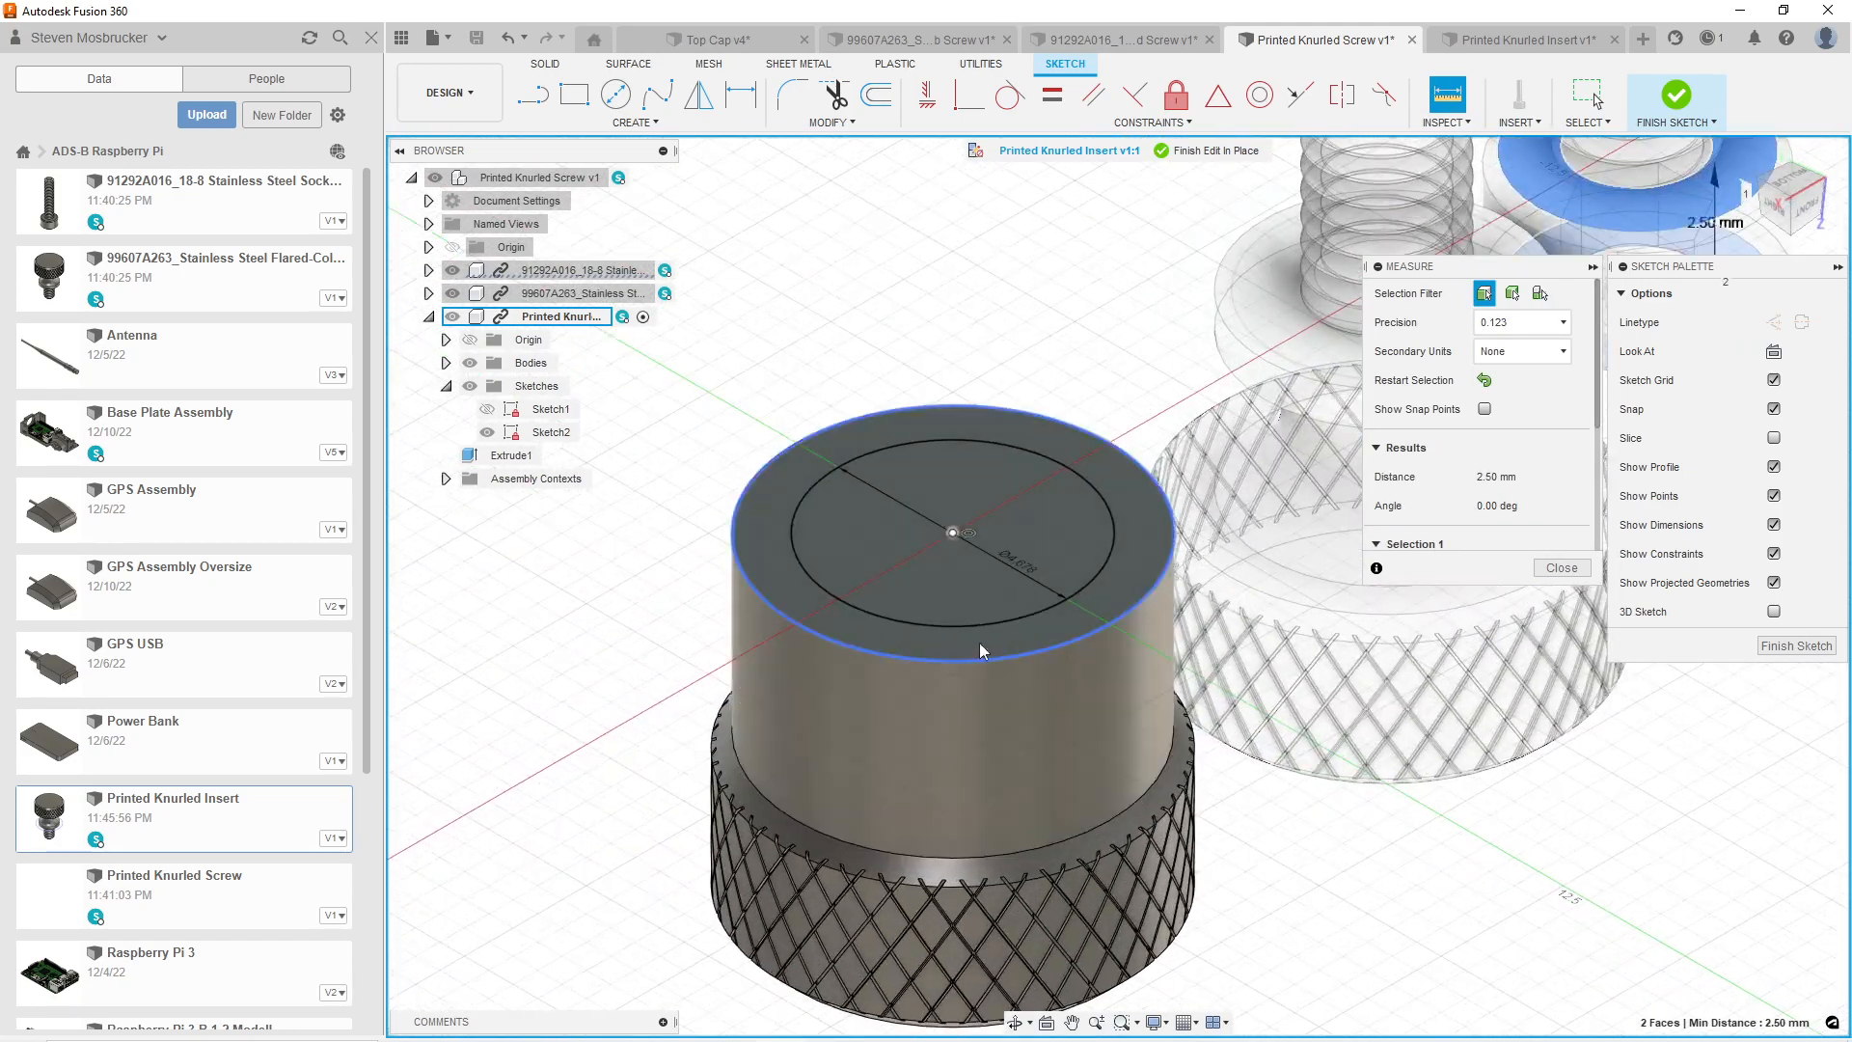
pyautogui.click(1554, 569)
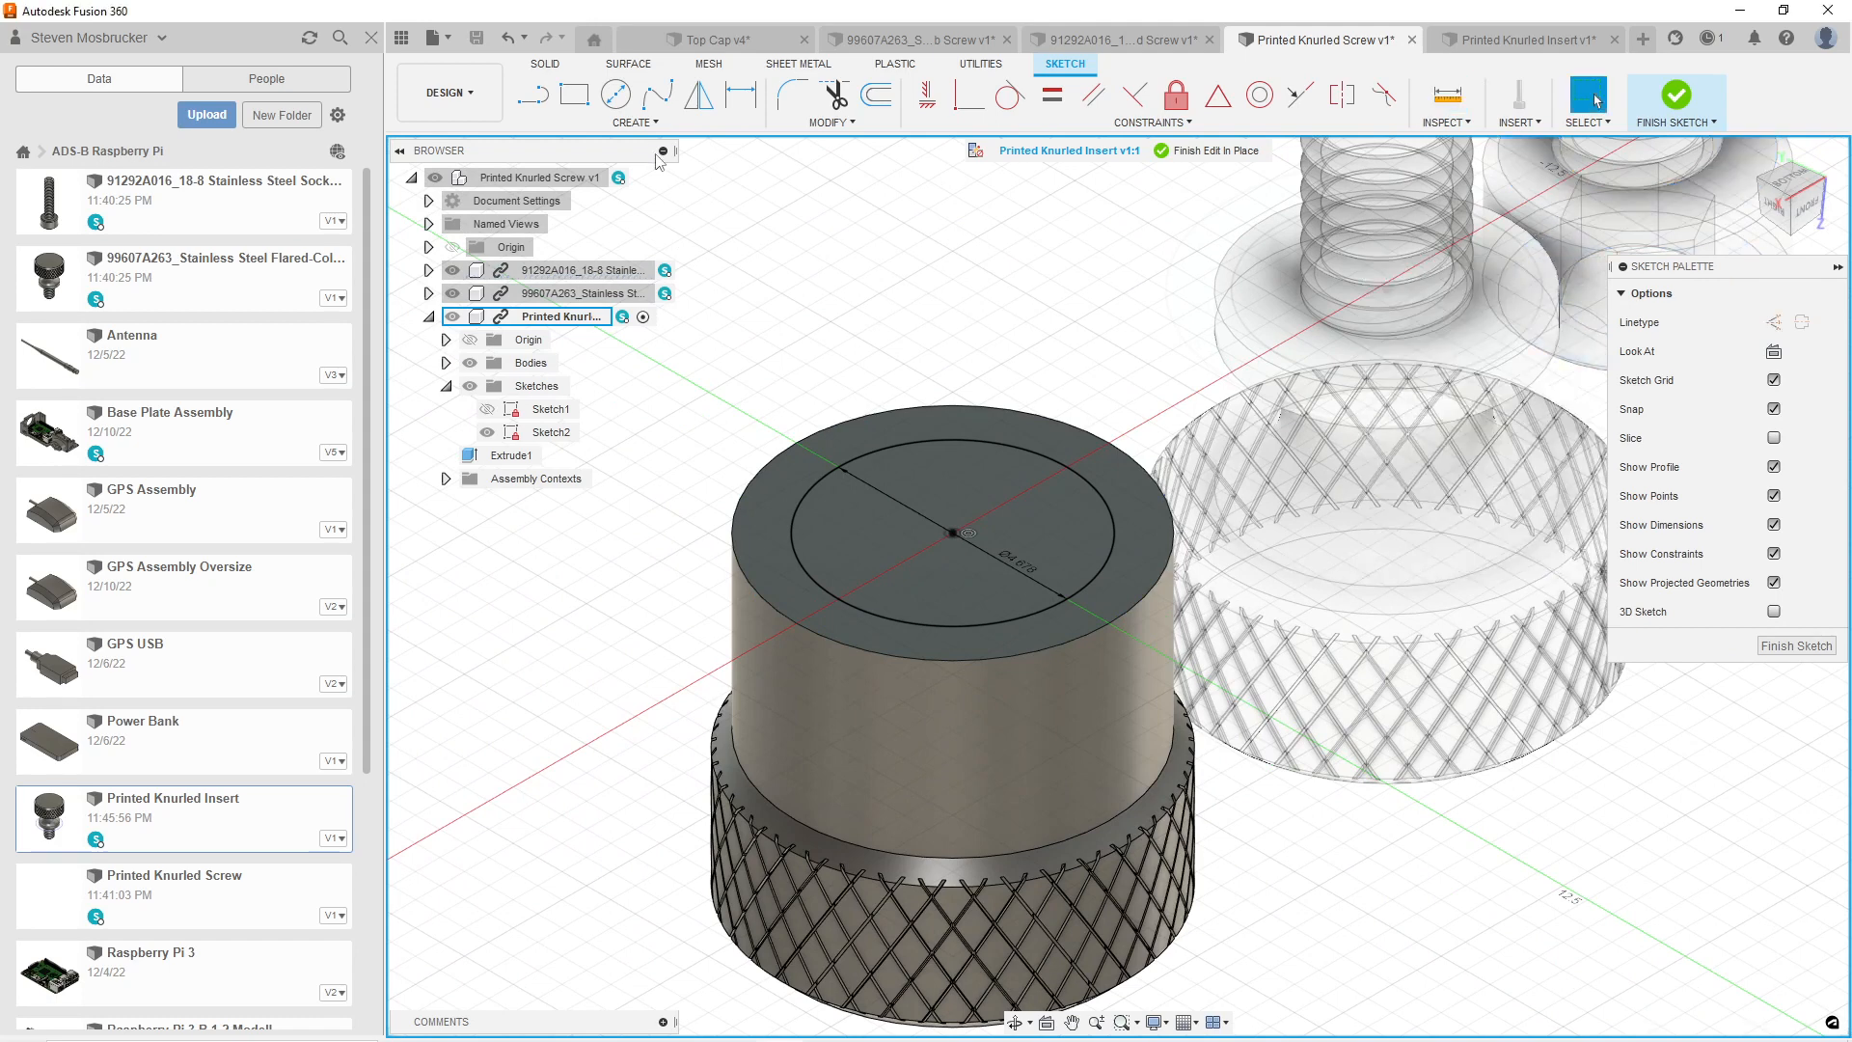
# Finish the sketch and extrude its circular profile into the insert as a cut with a distance of -2.5+.007in.
pyautogui.click(1672, 104)
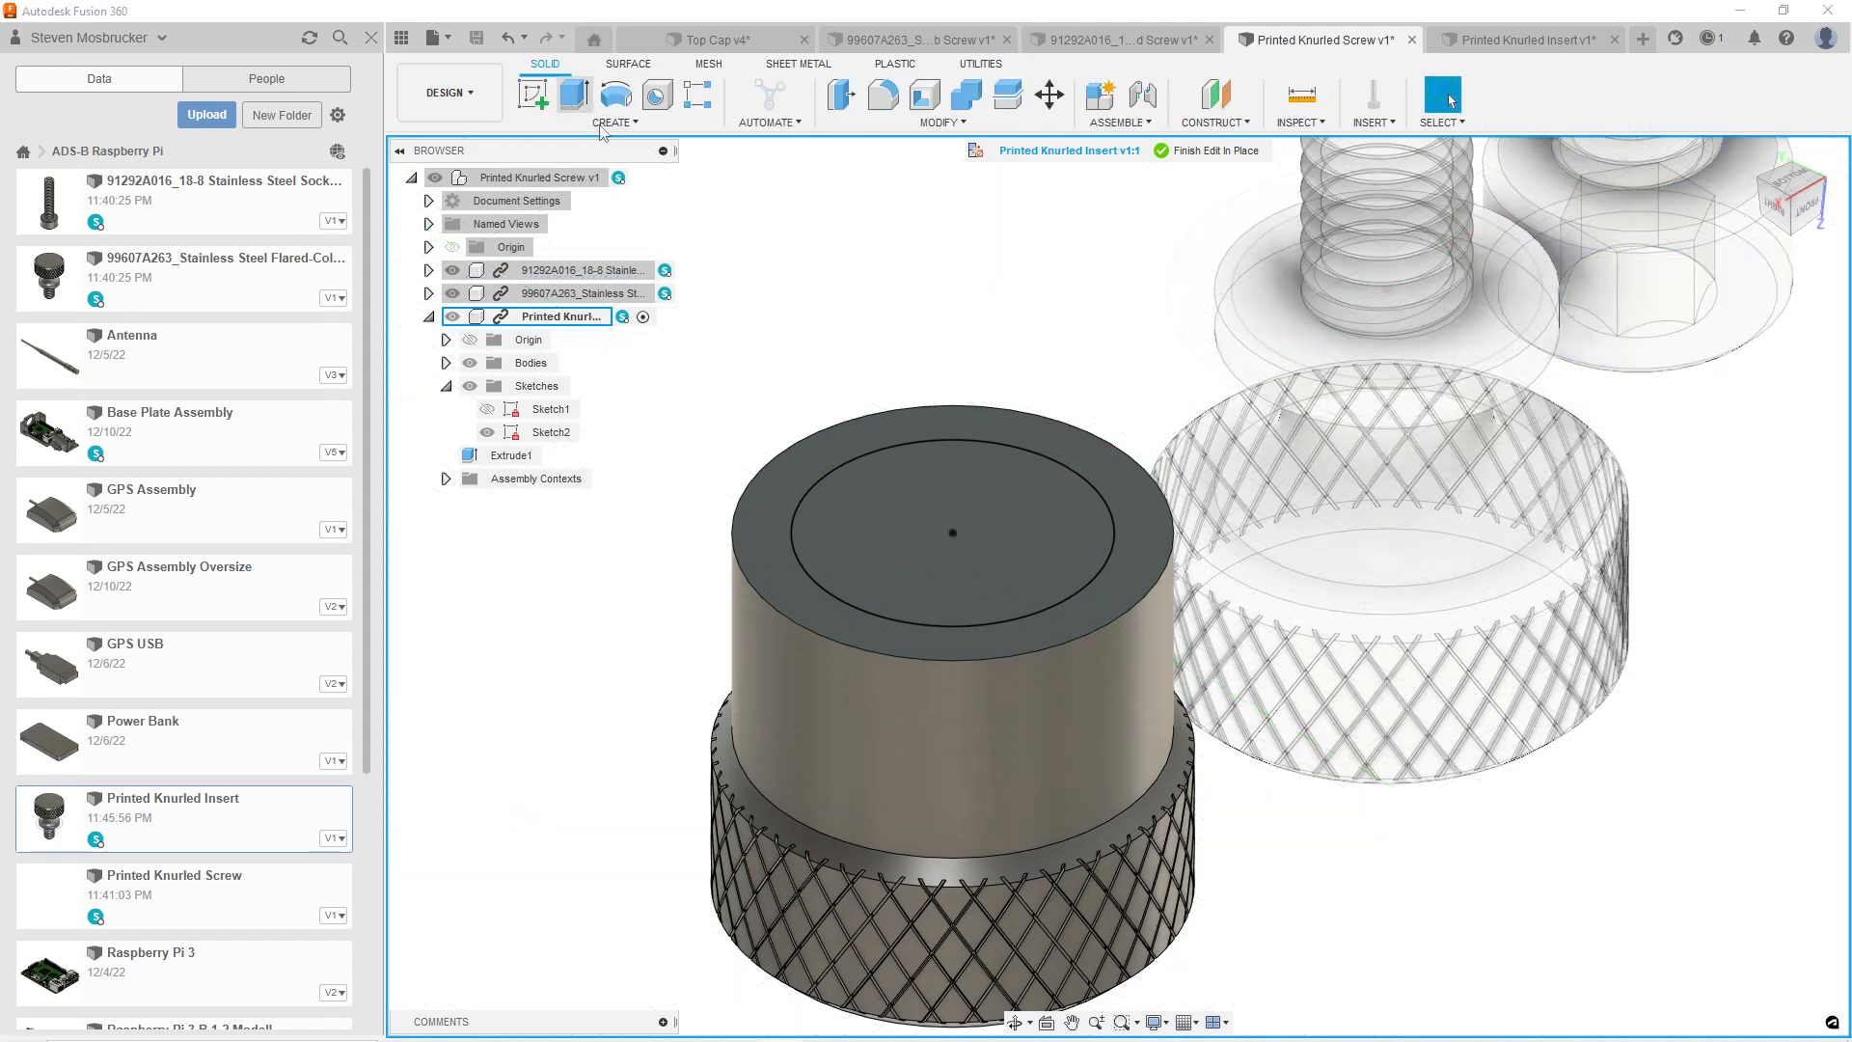
pyautogui.click(576, 97)
pyautogui.click(930, 507)
pyautogui.click(957, 521)
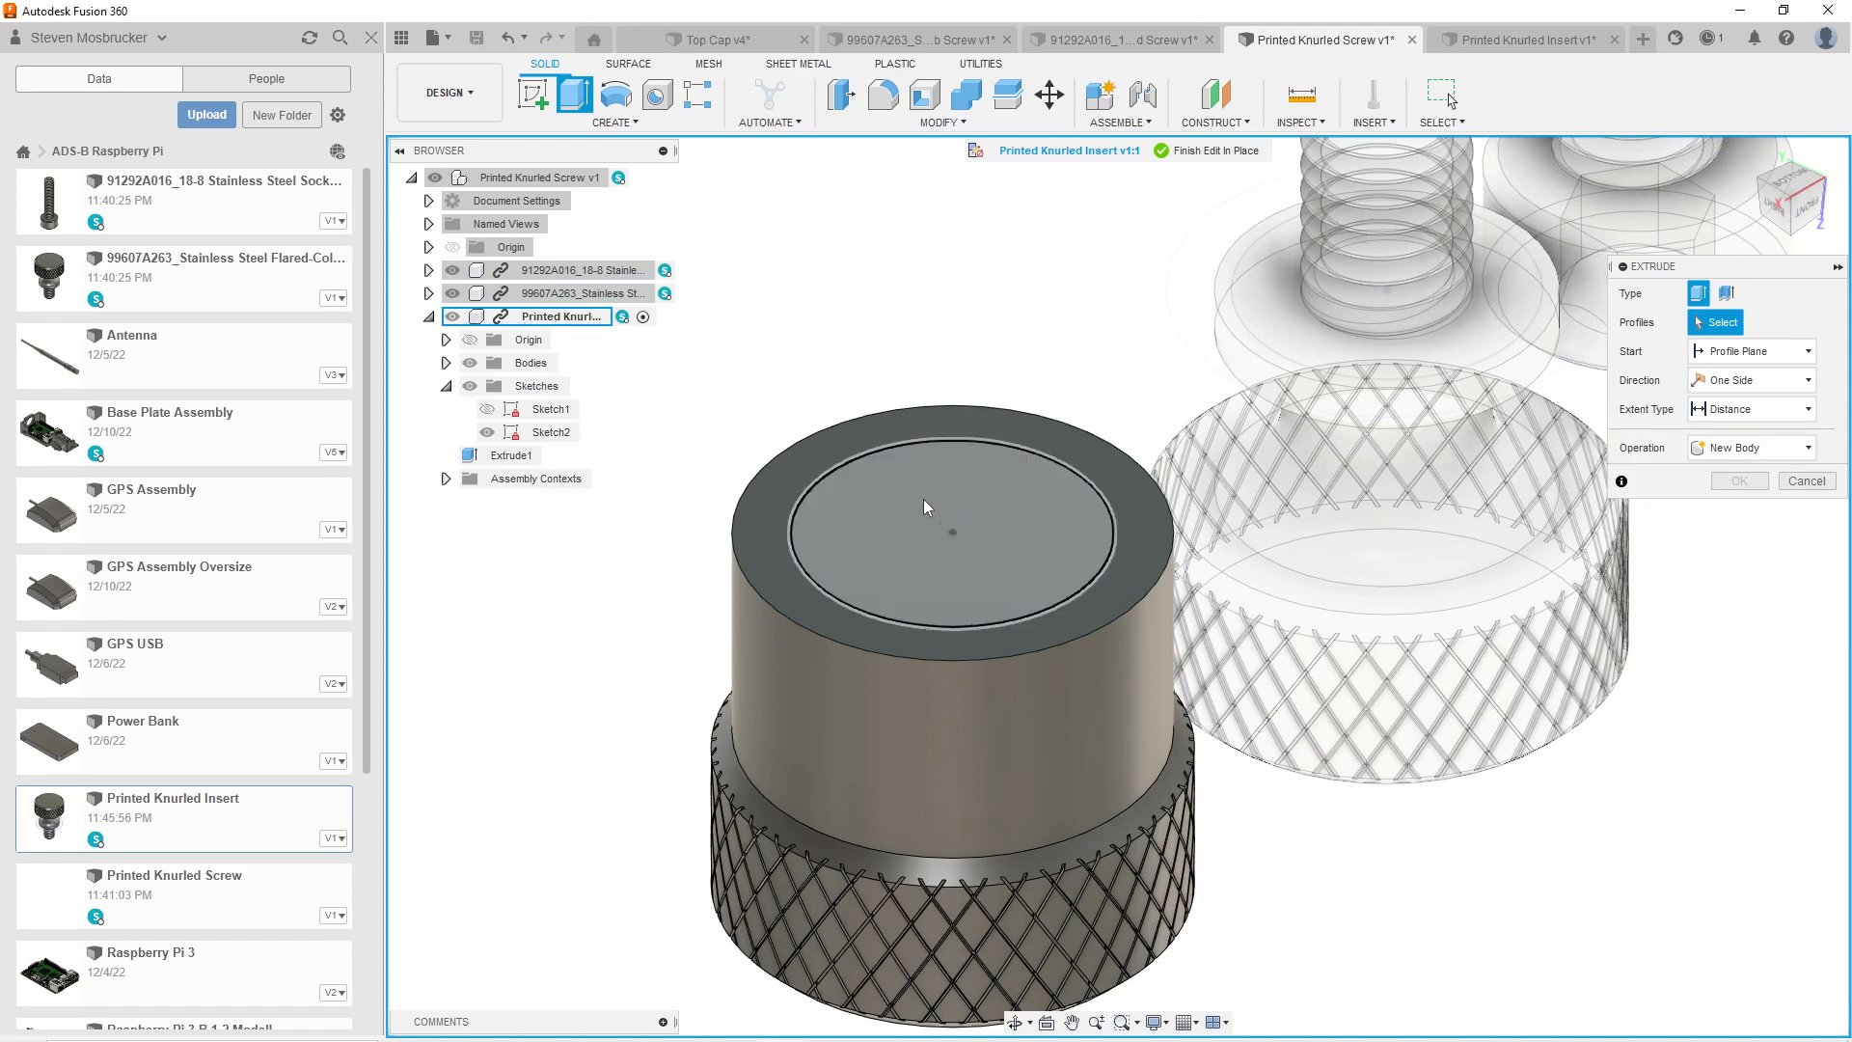
pyautogui.click(924, 508)
pyautogui.moveTo(954, 521); pyautogui.dragTo(946, 595)
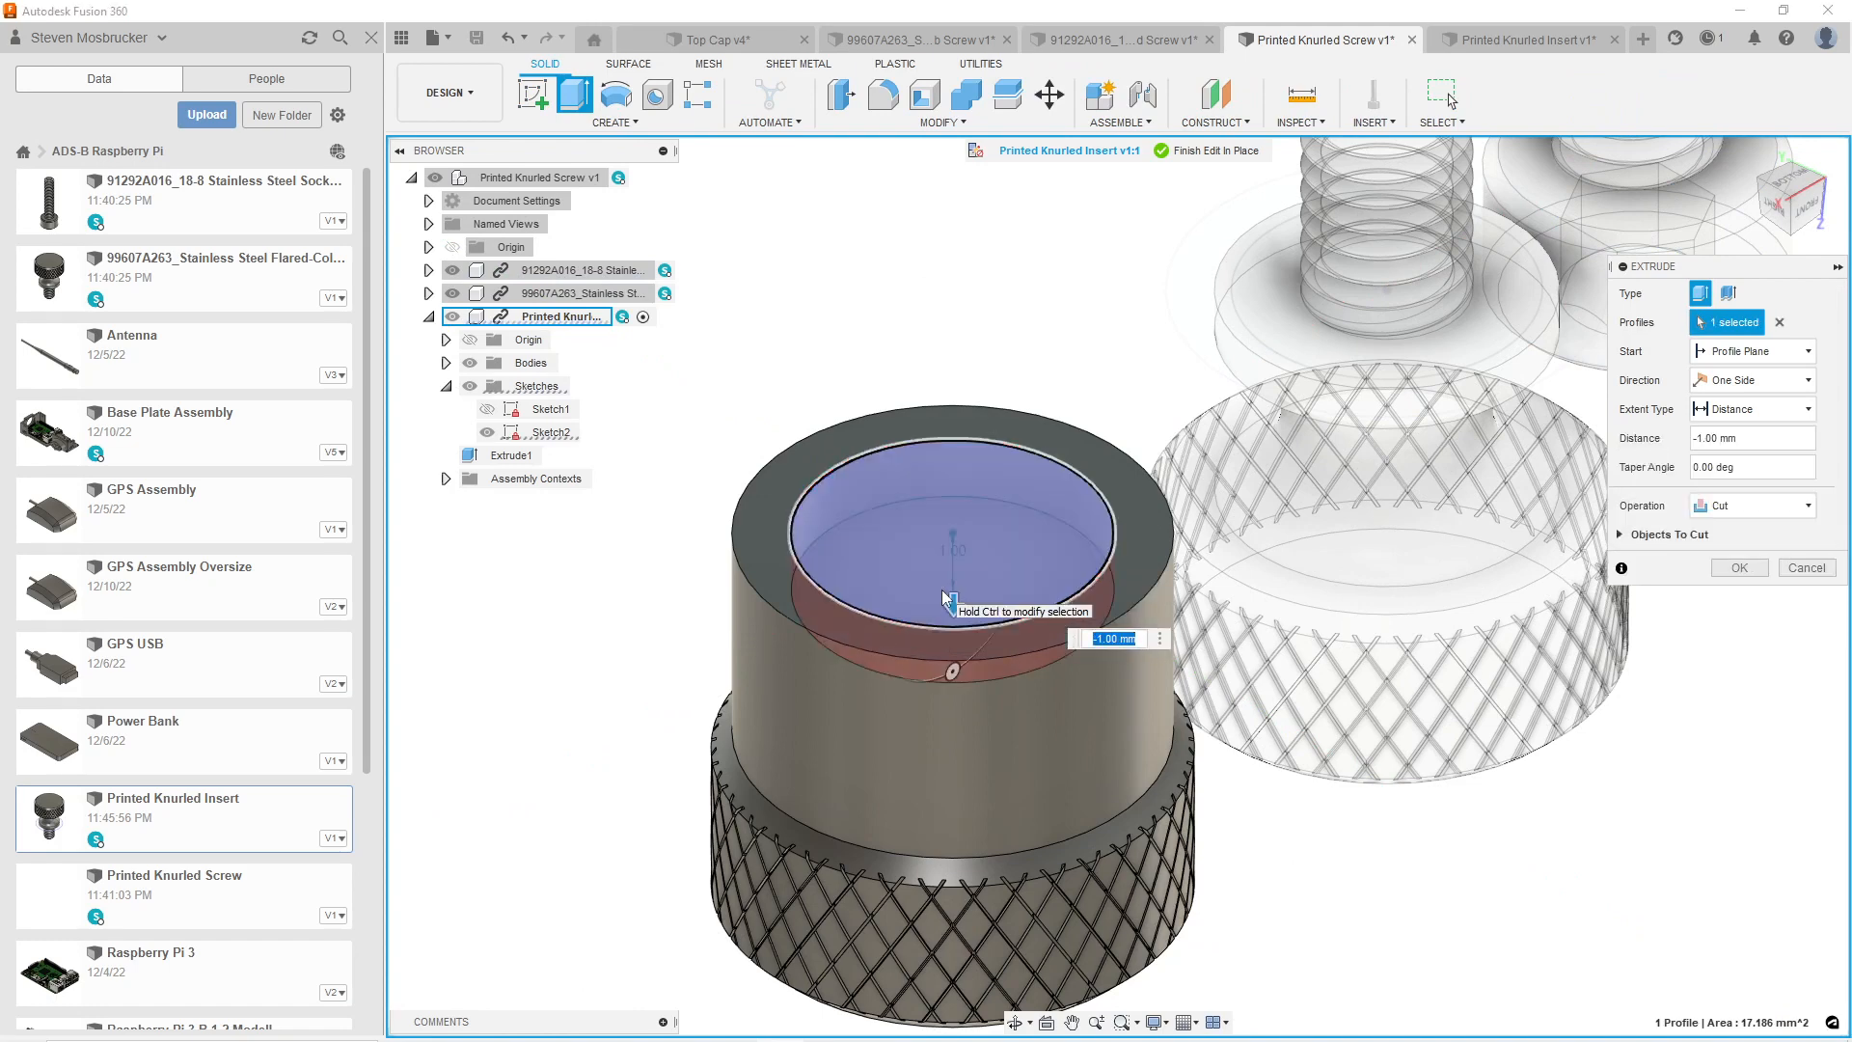
pyautogui.write('-2,5')
pyautogui.press('BackSpace')
pyautogui.press('BackSpace')
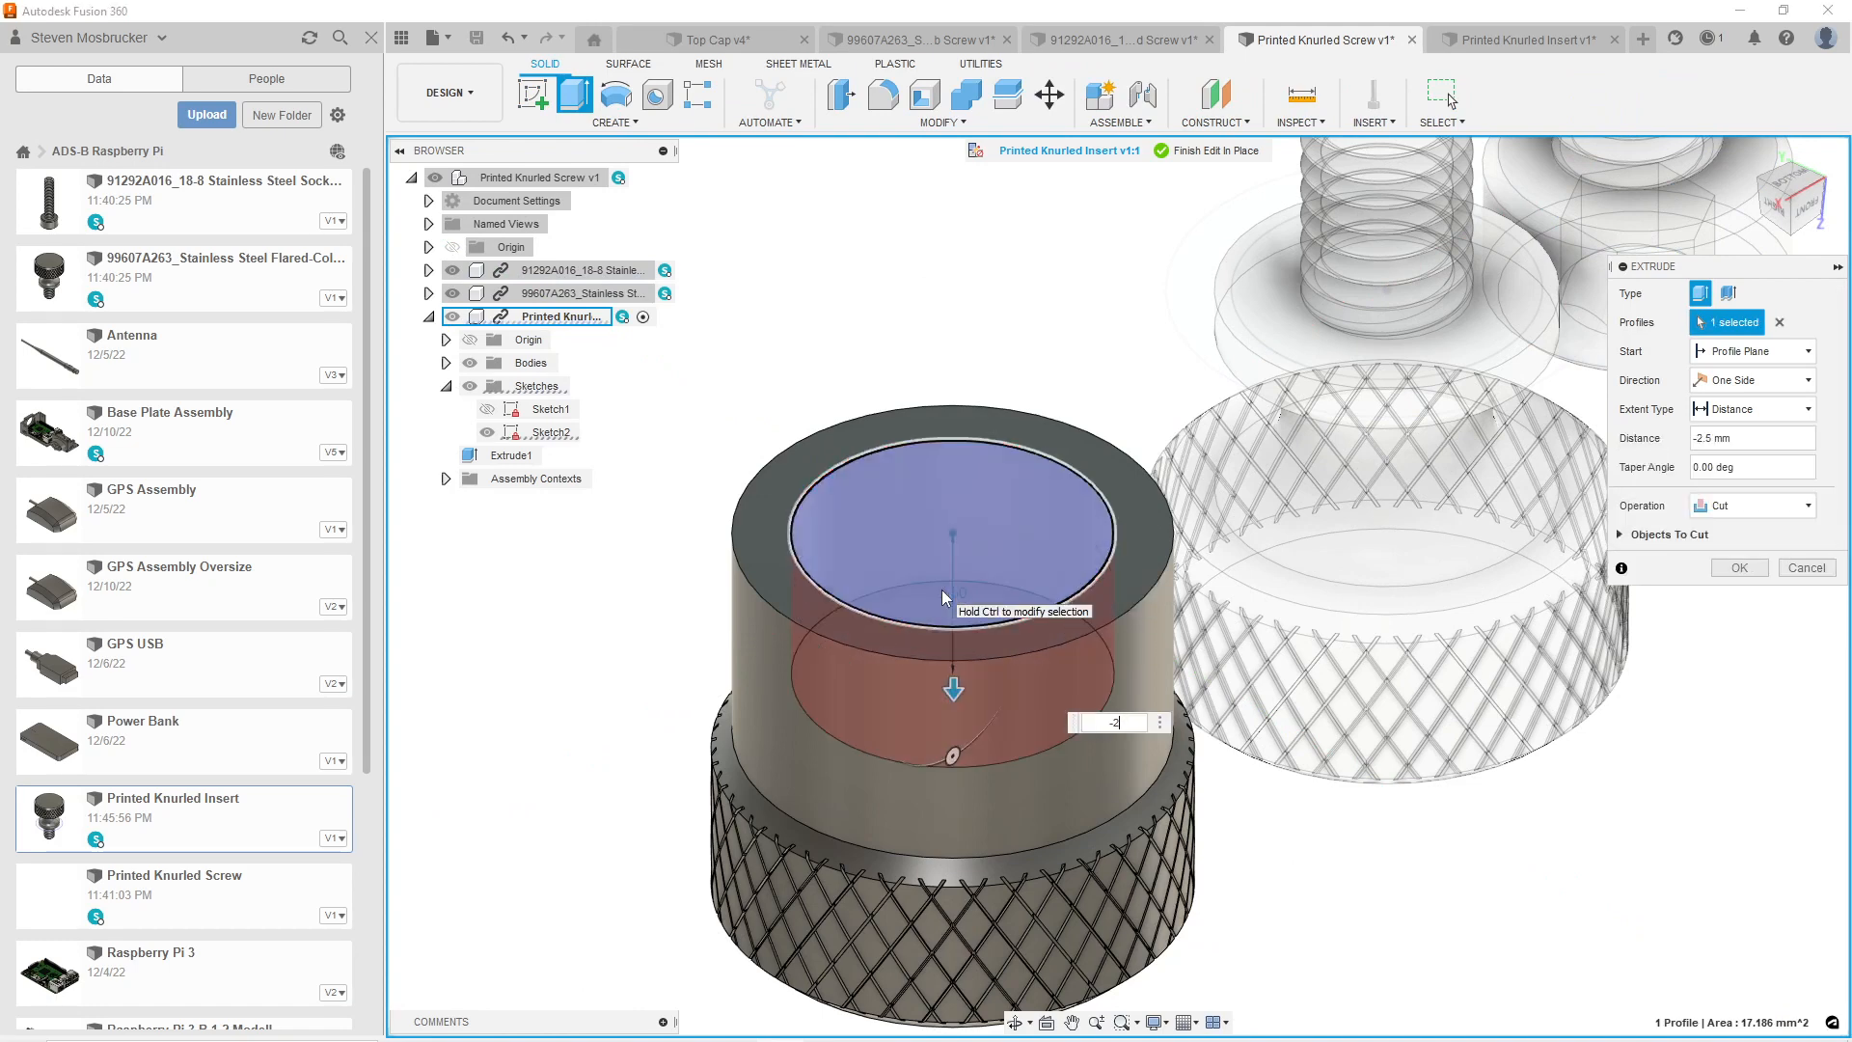
pyautogui.write('.5+.007in')
pyautogui.press('Return')
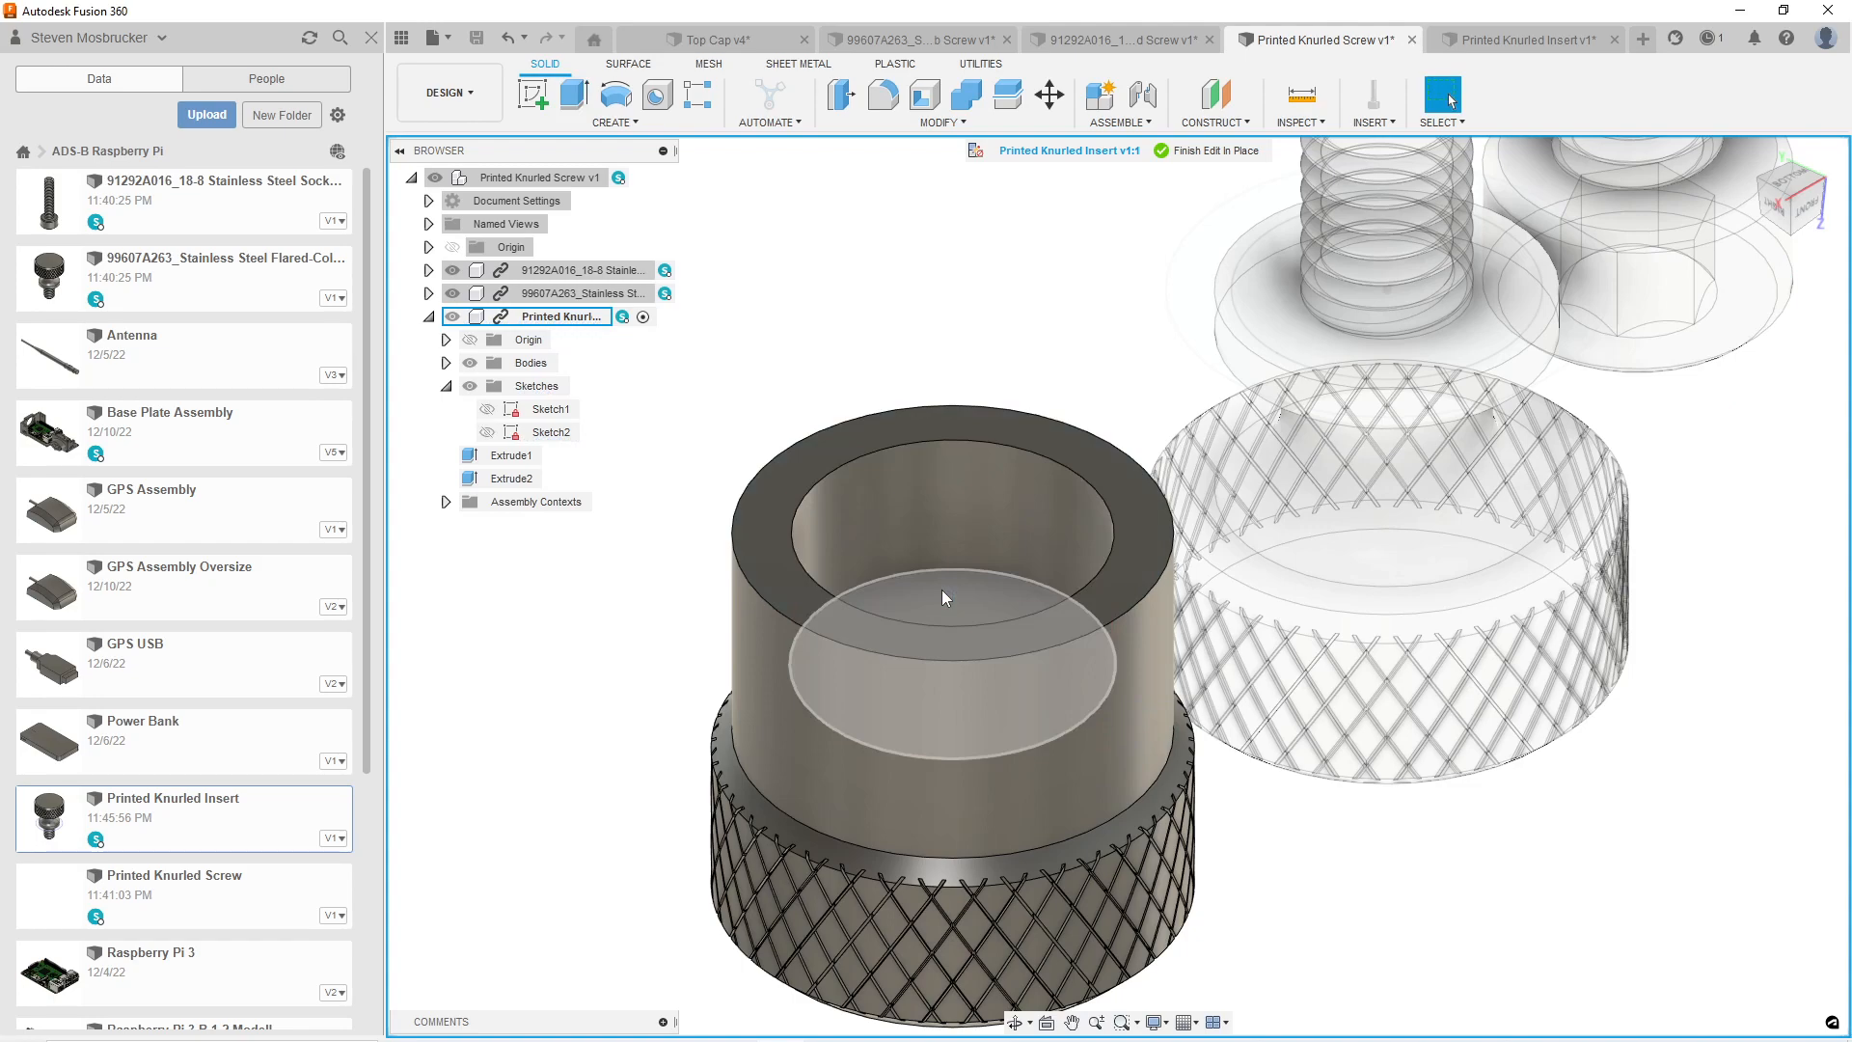
# Create a new sketch on the floor of the insert's circular pocket.
pyautogui.scroll(-5, 989, 640)
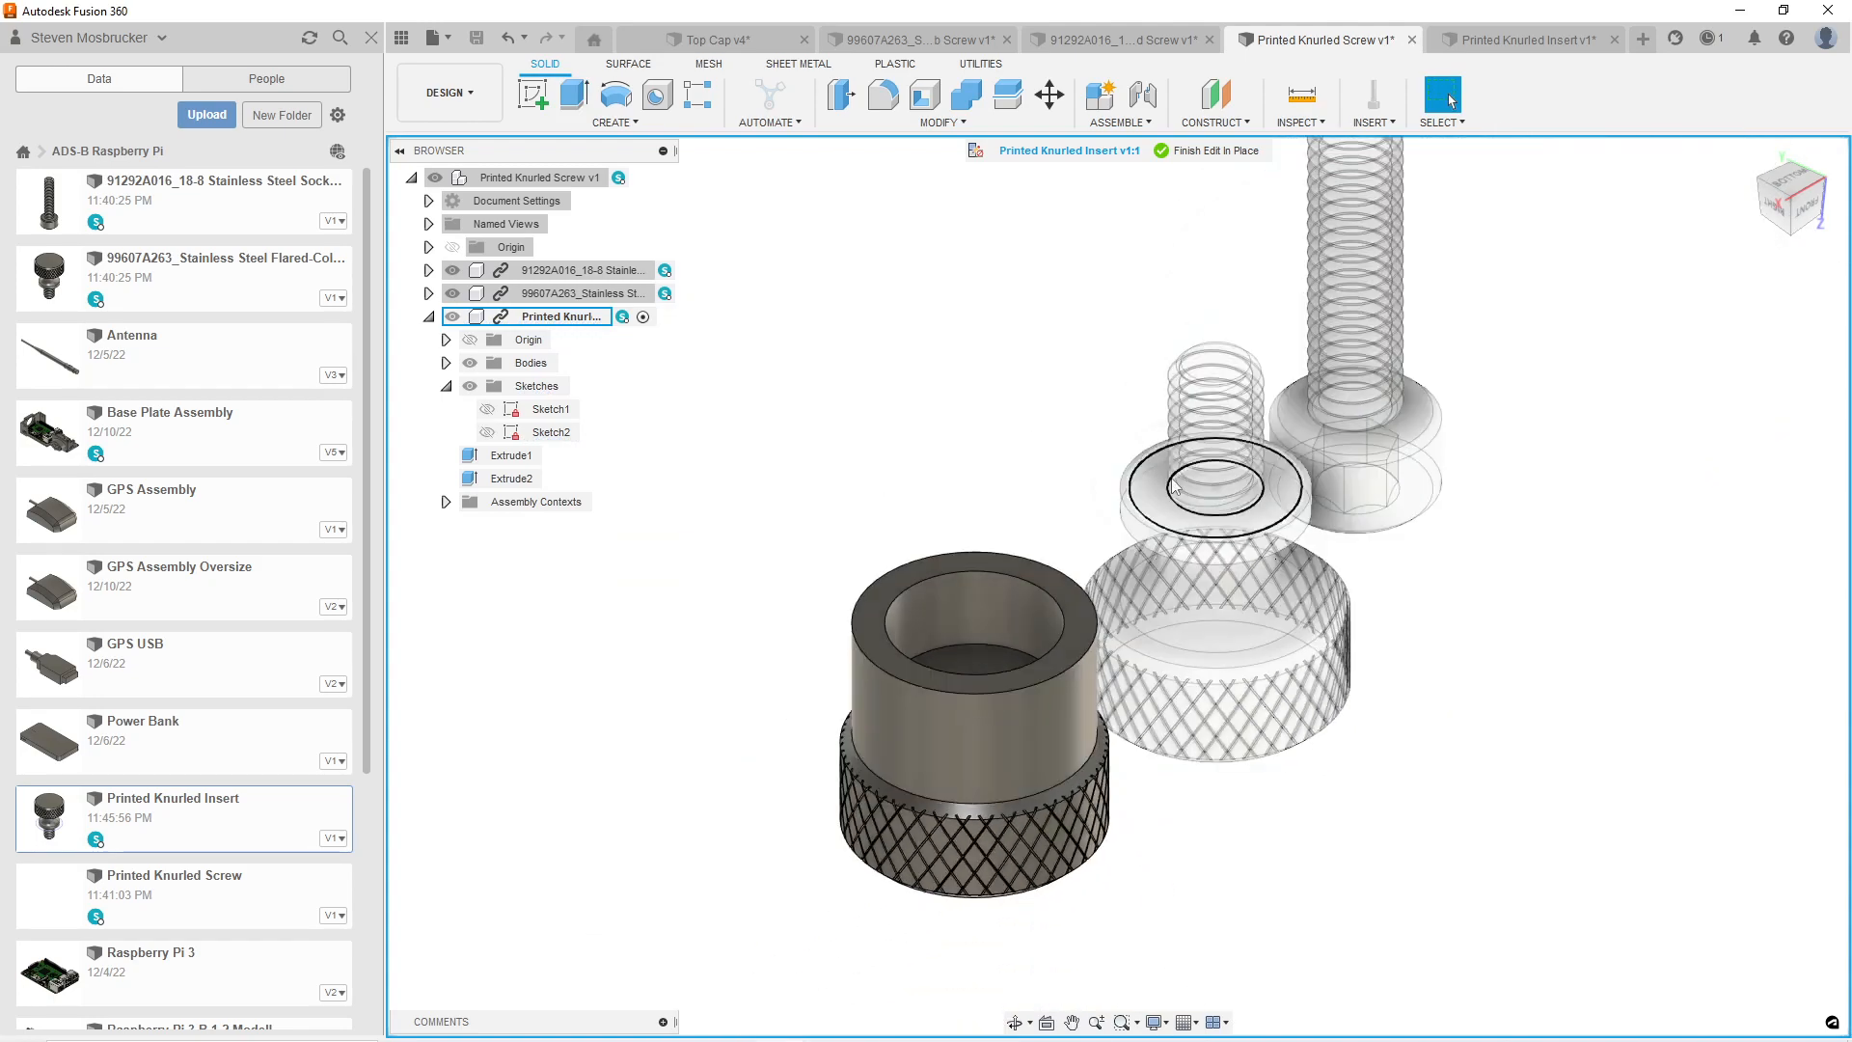
pyautogui.click(533, 94)
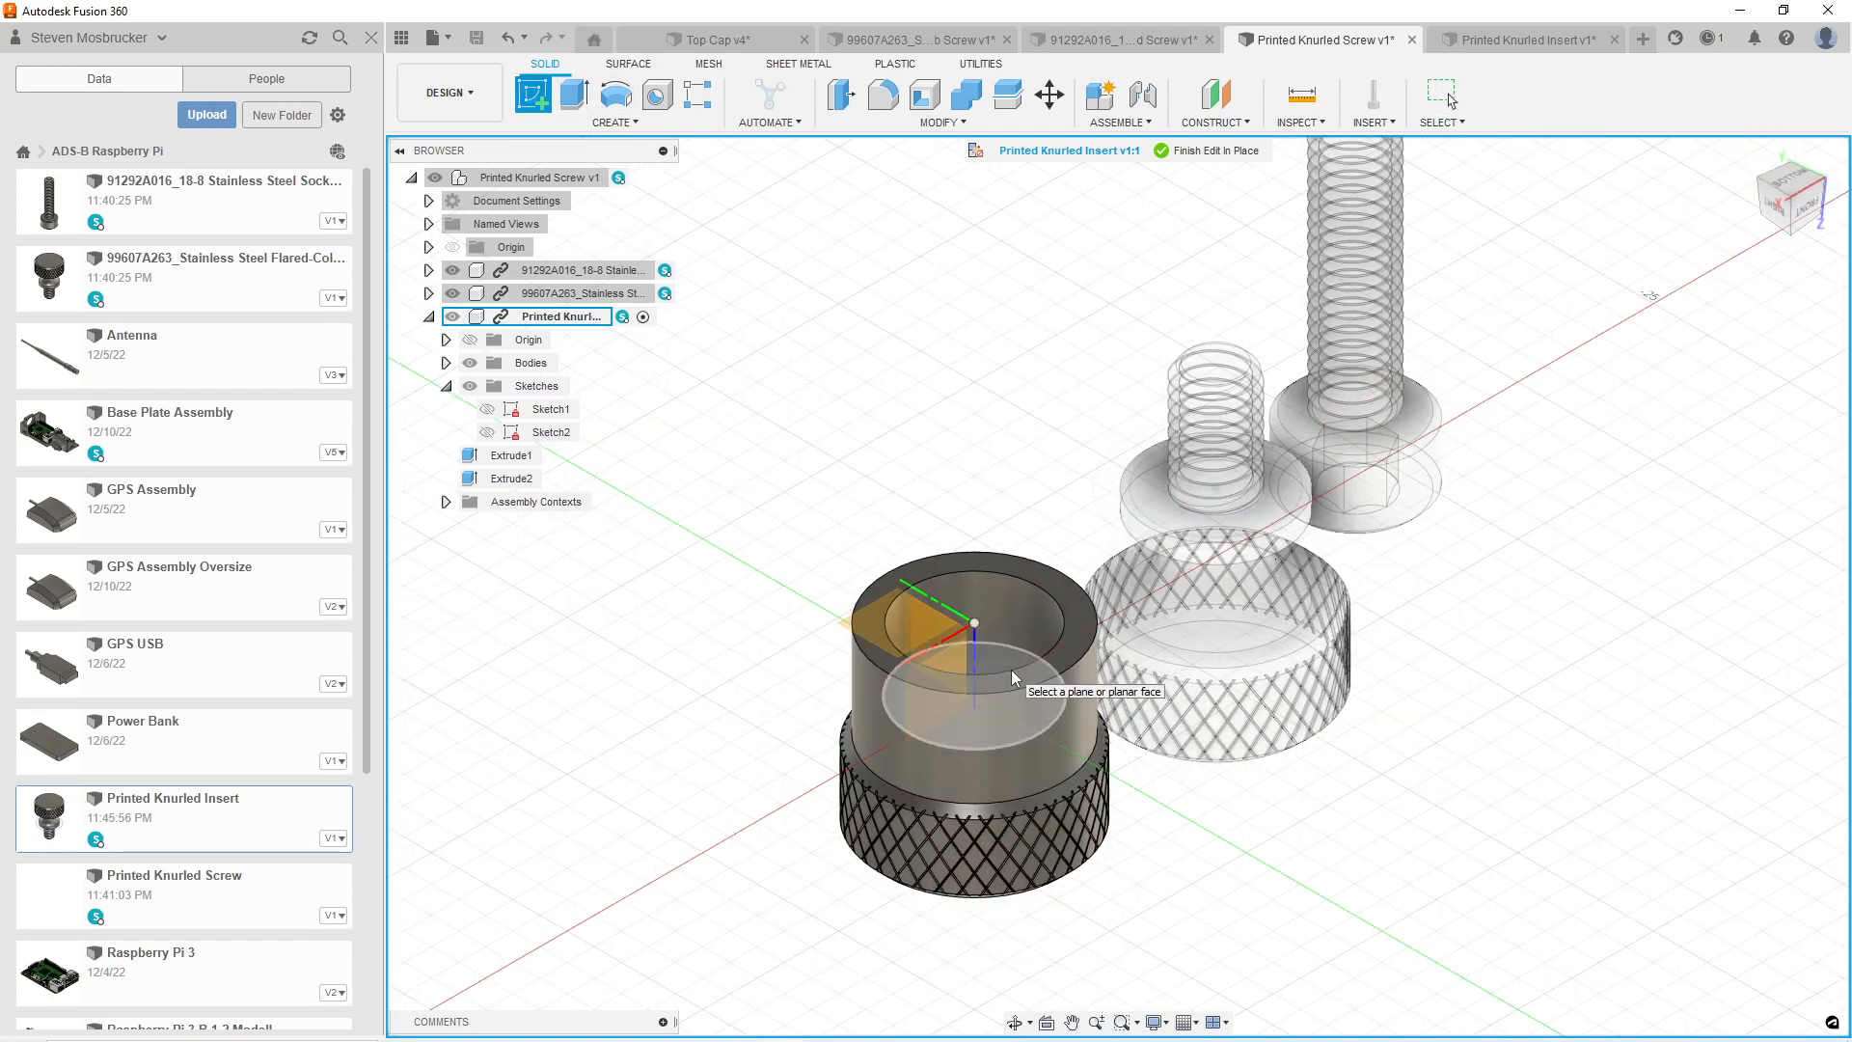
pyautogui.click(1011, 669)
pyautogui.click(635, 122)
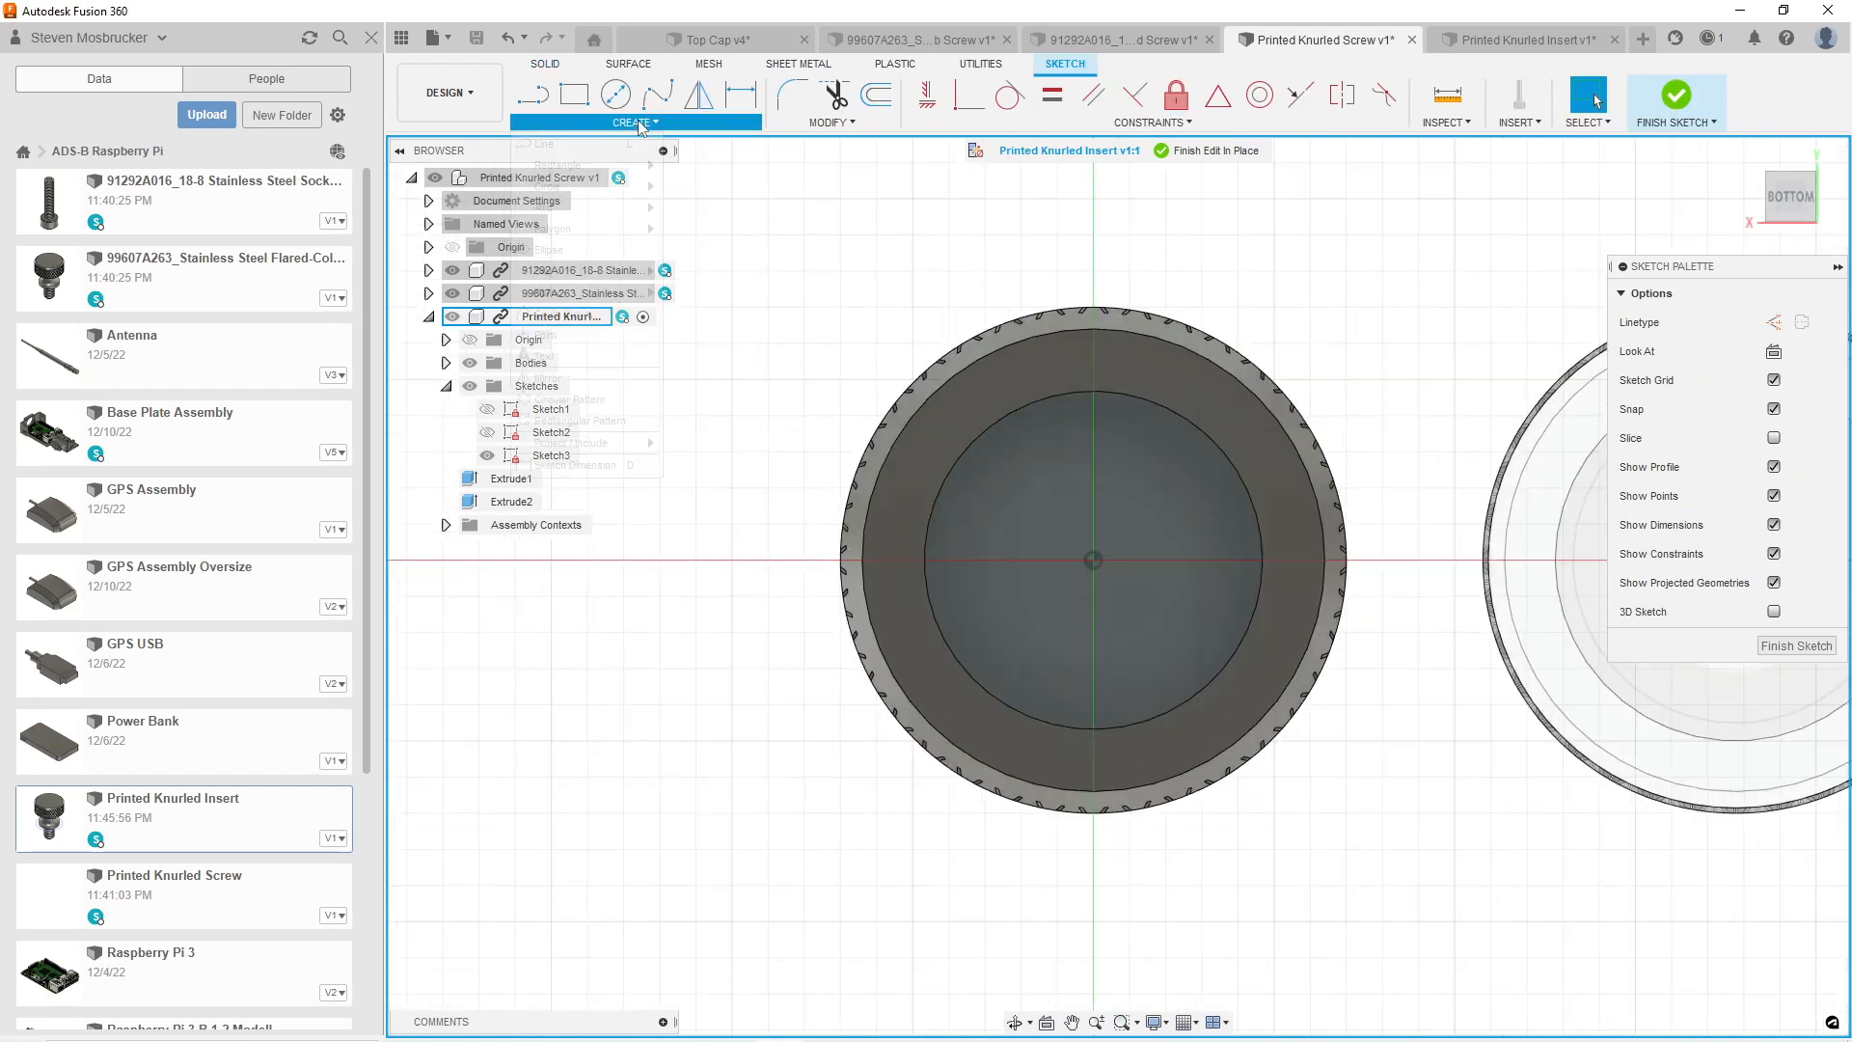
pyautogui.scroll(-4, 824, 484)
pyautogui.click(1209, 745)
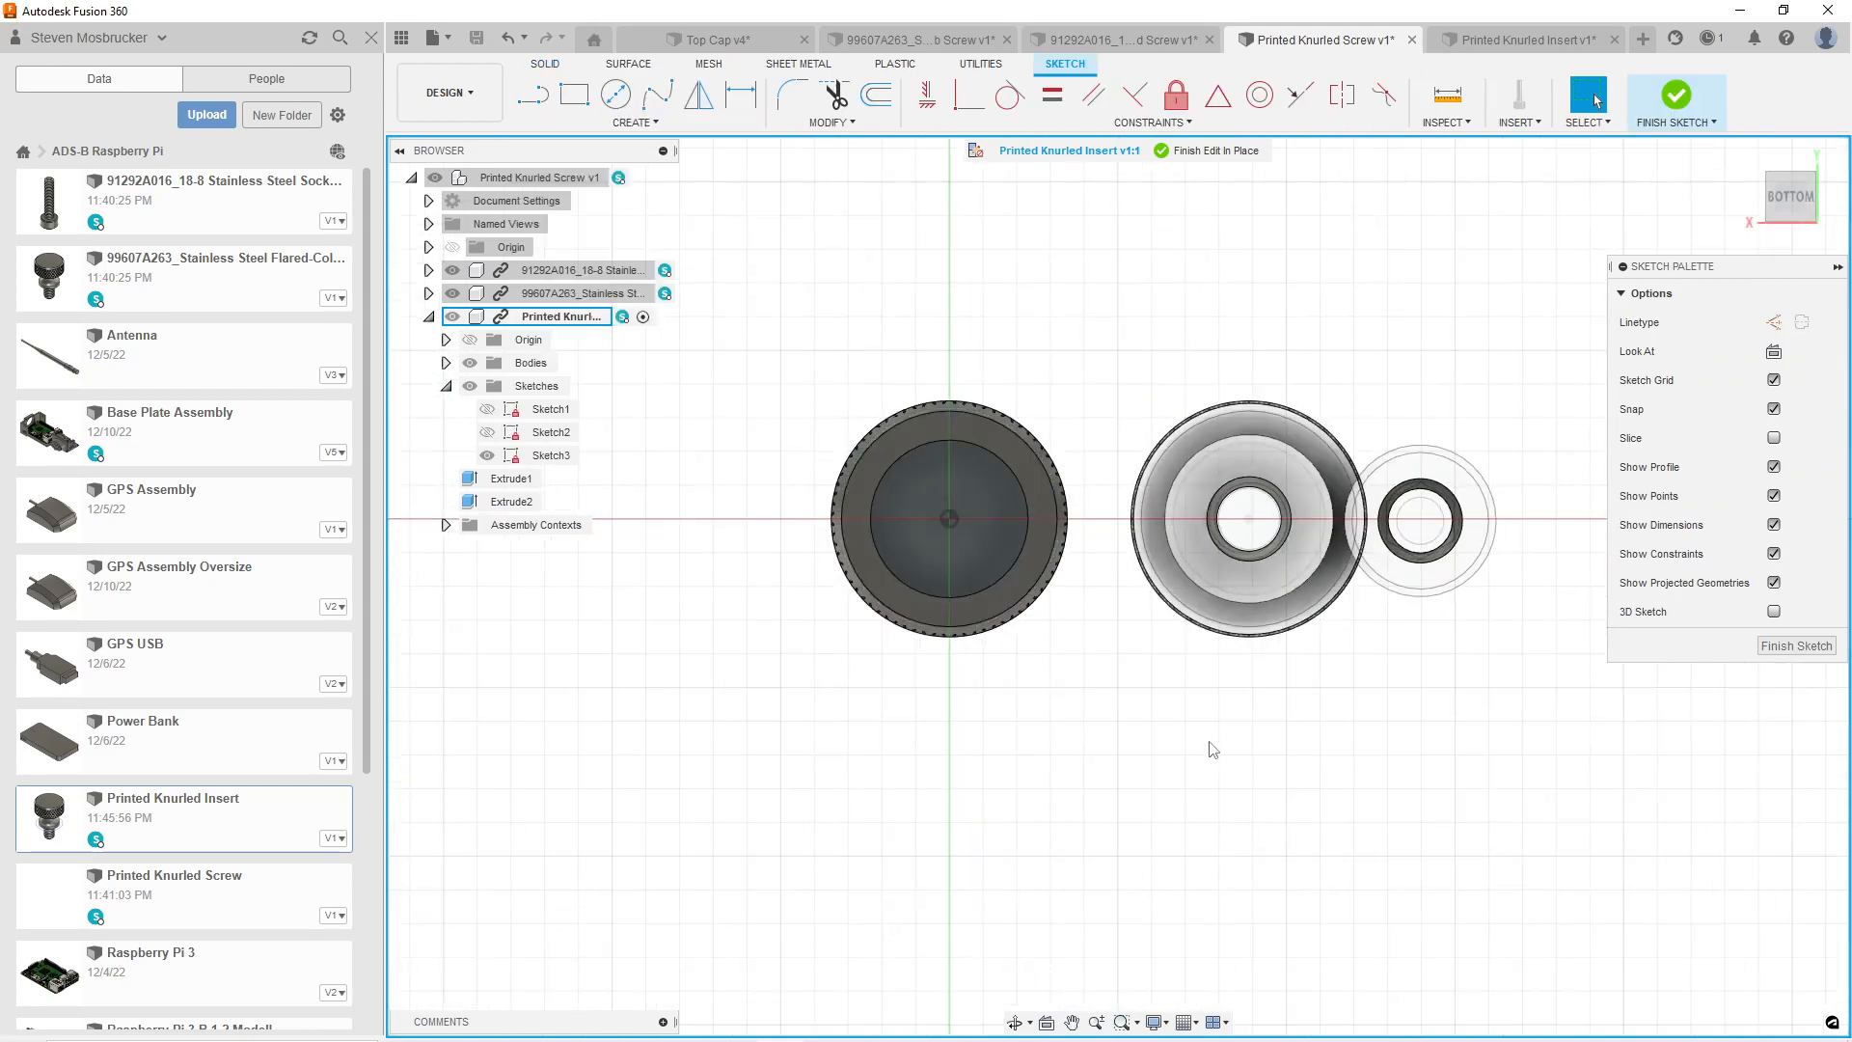
# Measure the distance between two opposite flats of the socket head screw's hex socket and return to the sketch's bottom view.
pyautogui.click(1795, 224)
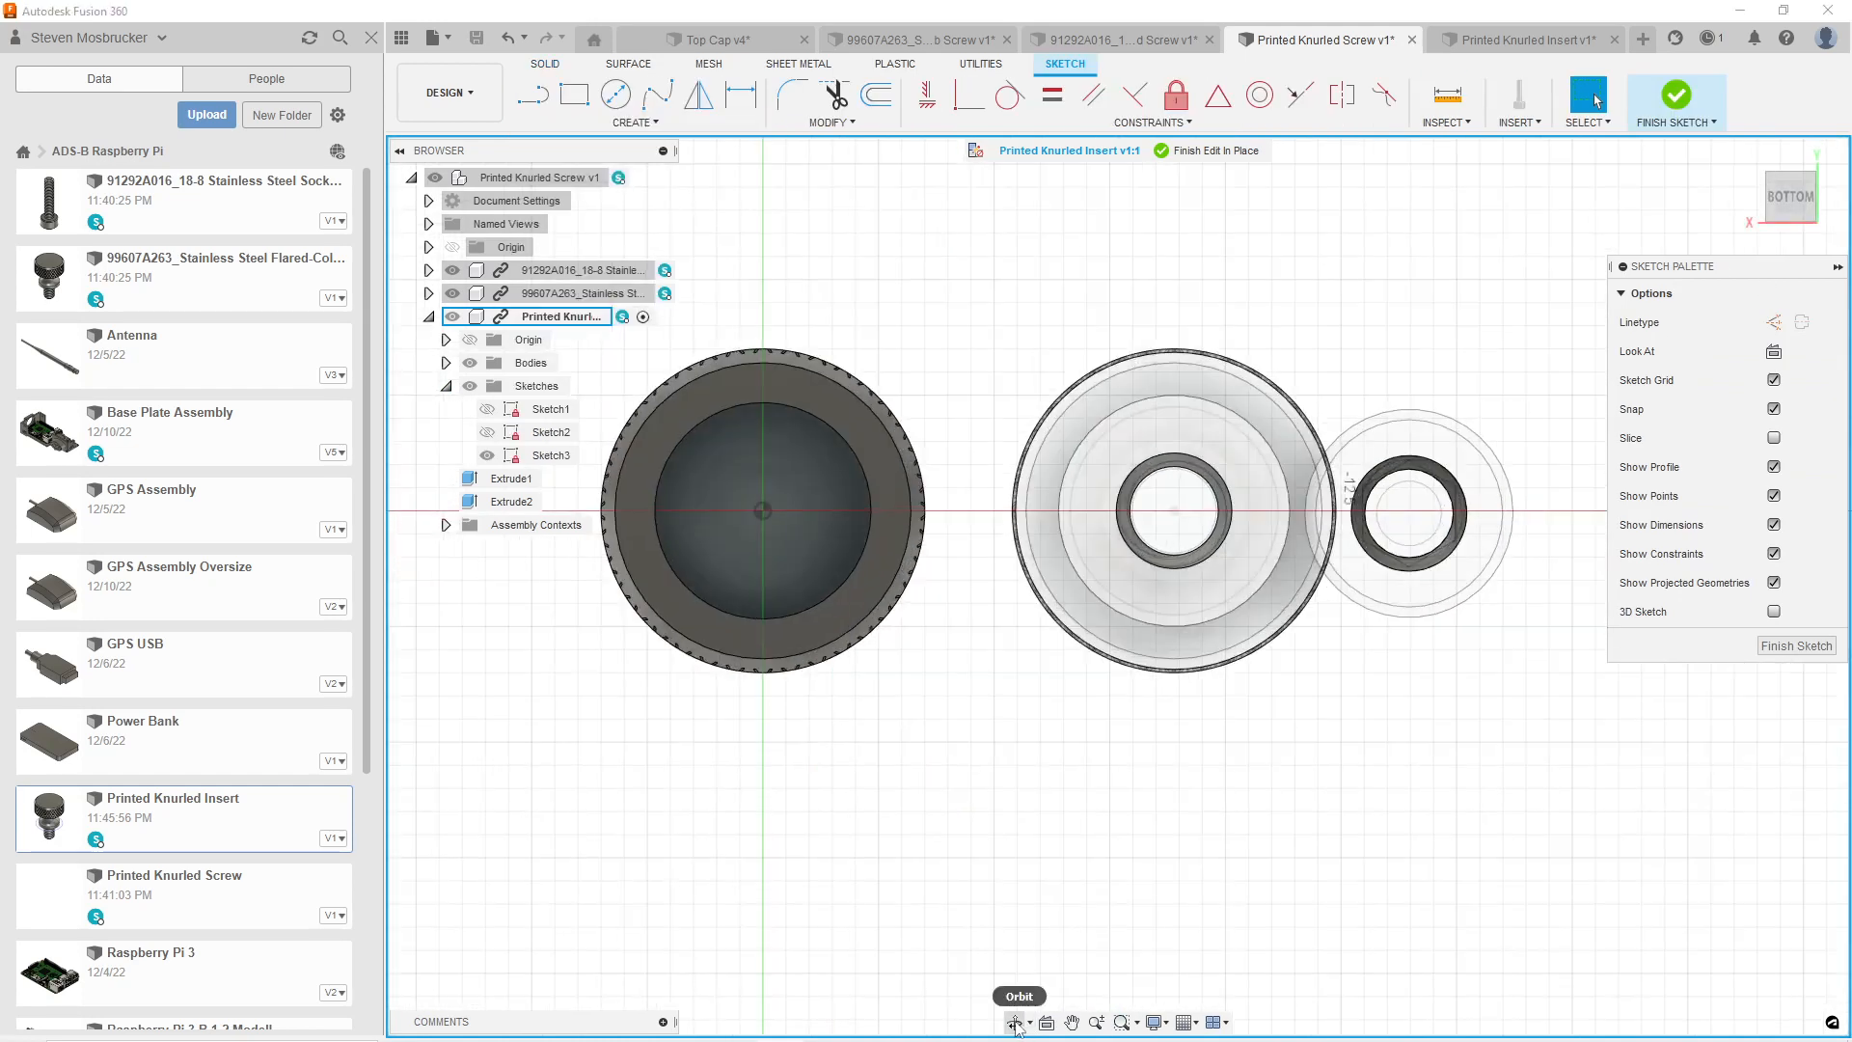
pyautogui.click(1015, 1024)
pyautogui.moveTo(820, 656); pyautogui.dragTo(748, 159)
pyautogui.scroll(4, 1399, 694)
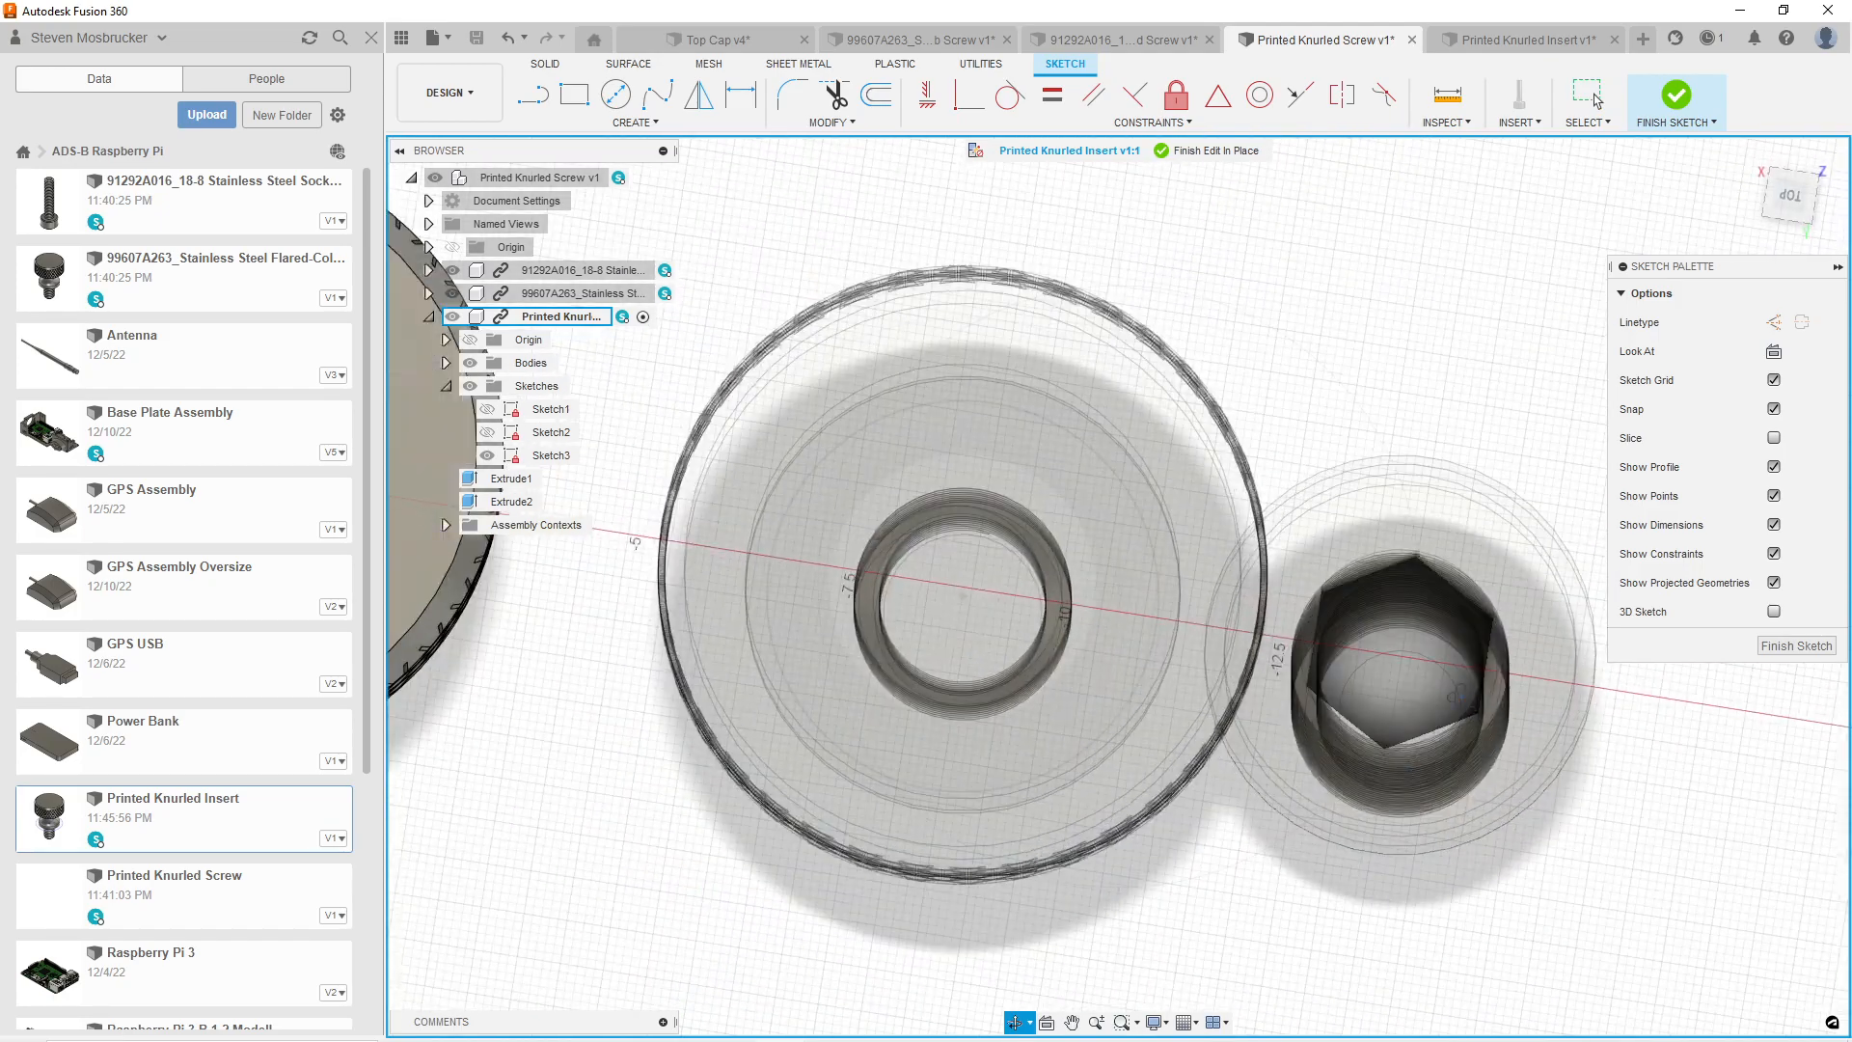
pyautogui.moveTo(1460, 695)
pyautogui.mouseDown()
pyautogui.moveTo(1522, 714)
pyautogui.moveTo(1454, 730)
pyautogui.mouseUp()
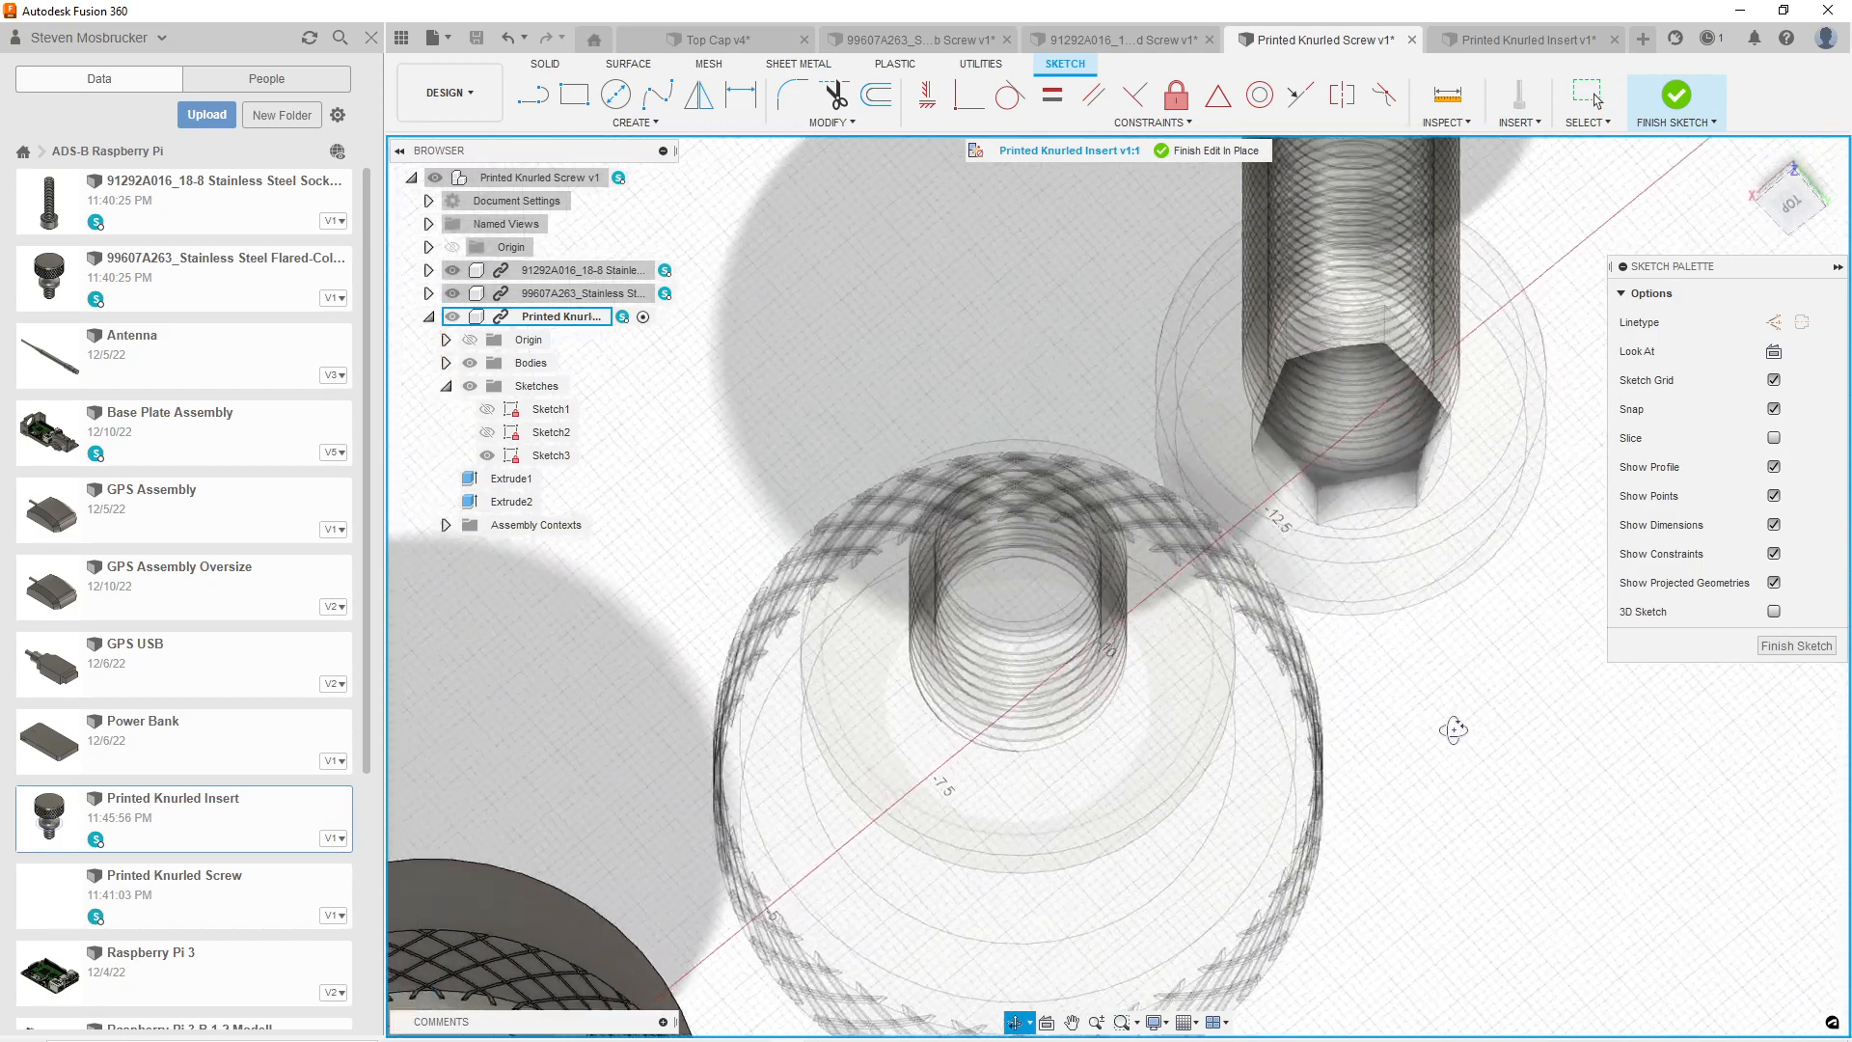
pyautogui.click(1596, 99)
pyautogui.click(1436, 98)
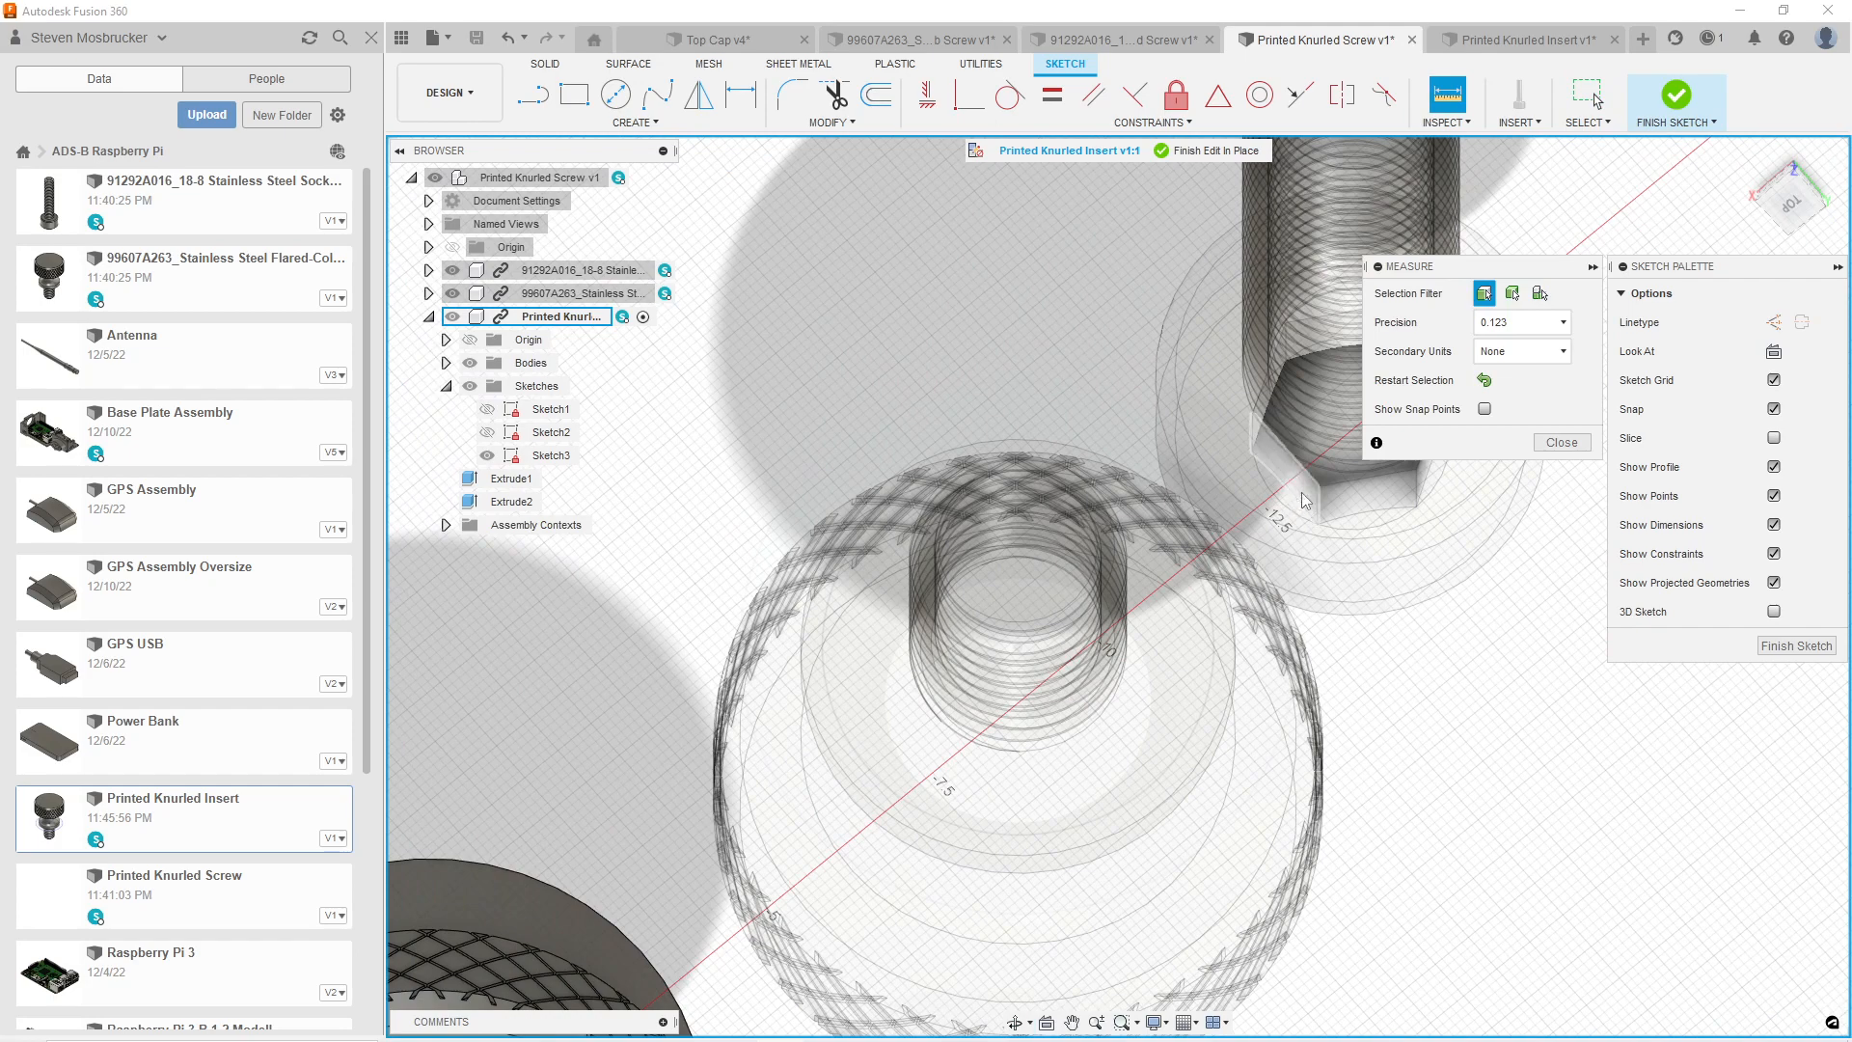
pyautogui.click(1304, 496)
pyautogui.scroll(-2, 1322, 628)
pyautogui.click(1018, 1037)
pyautogui.click(1016, 1027)
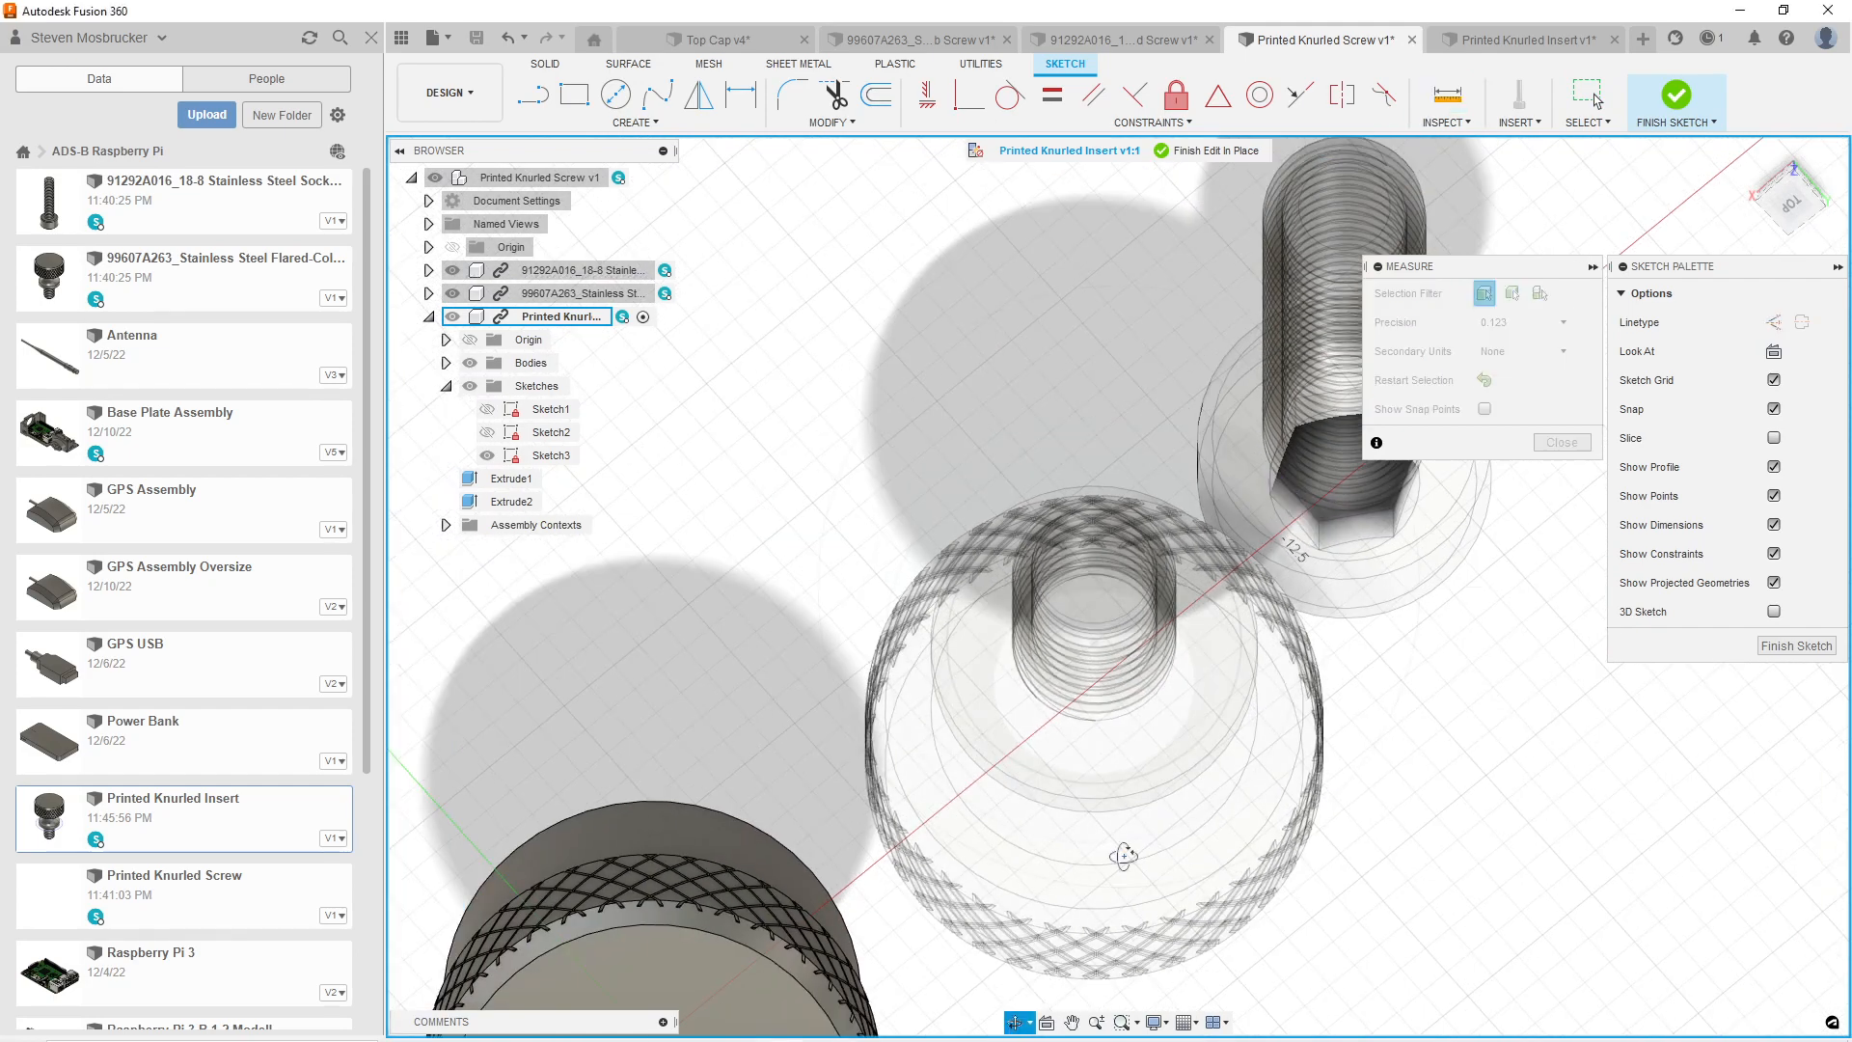
pyautogui.press('Escape')
pyautogui.click(1309, 527)
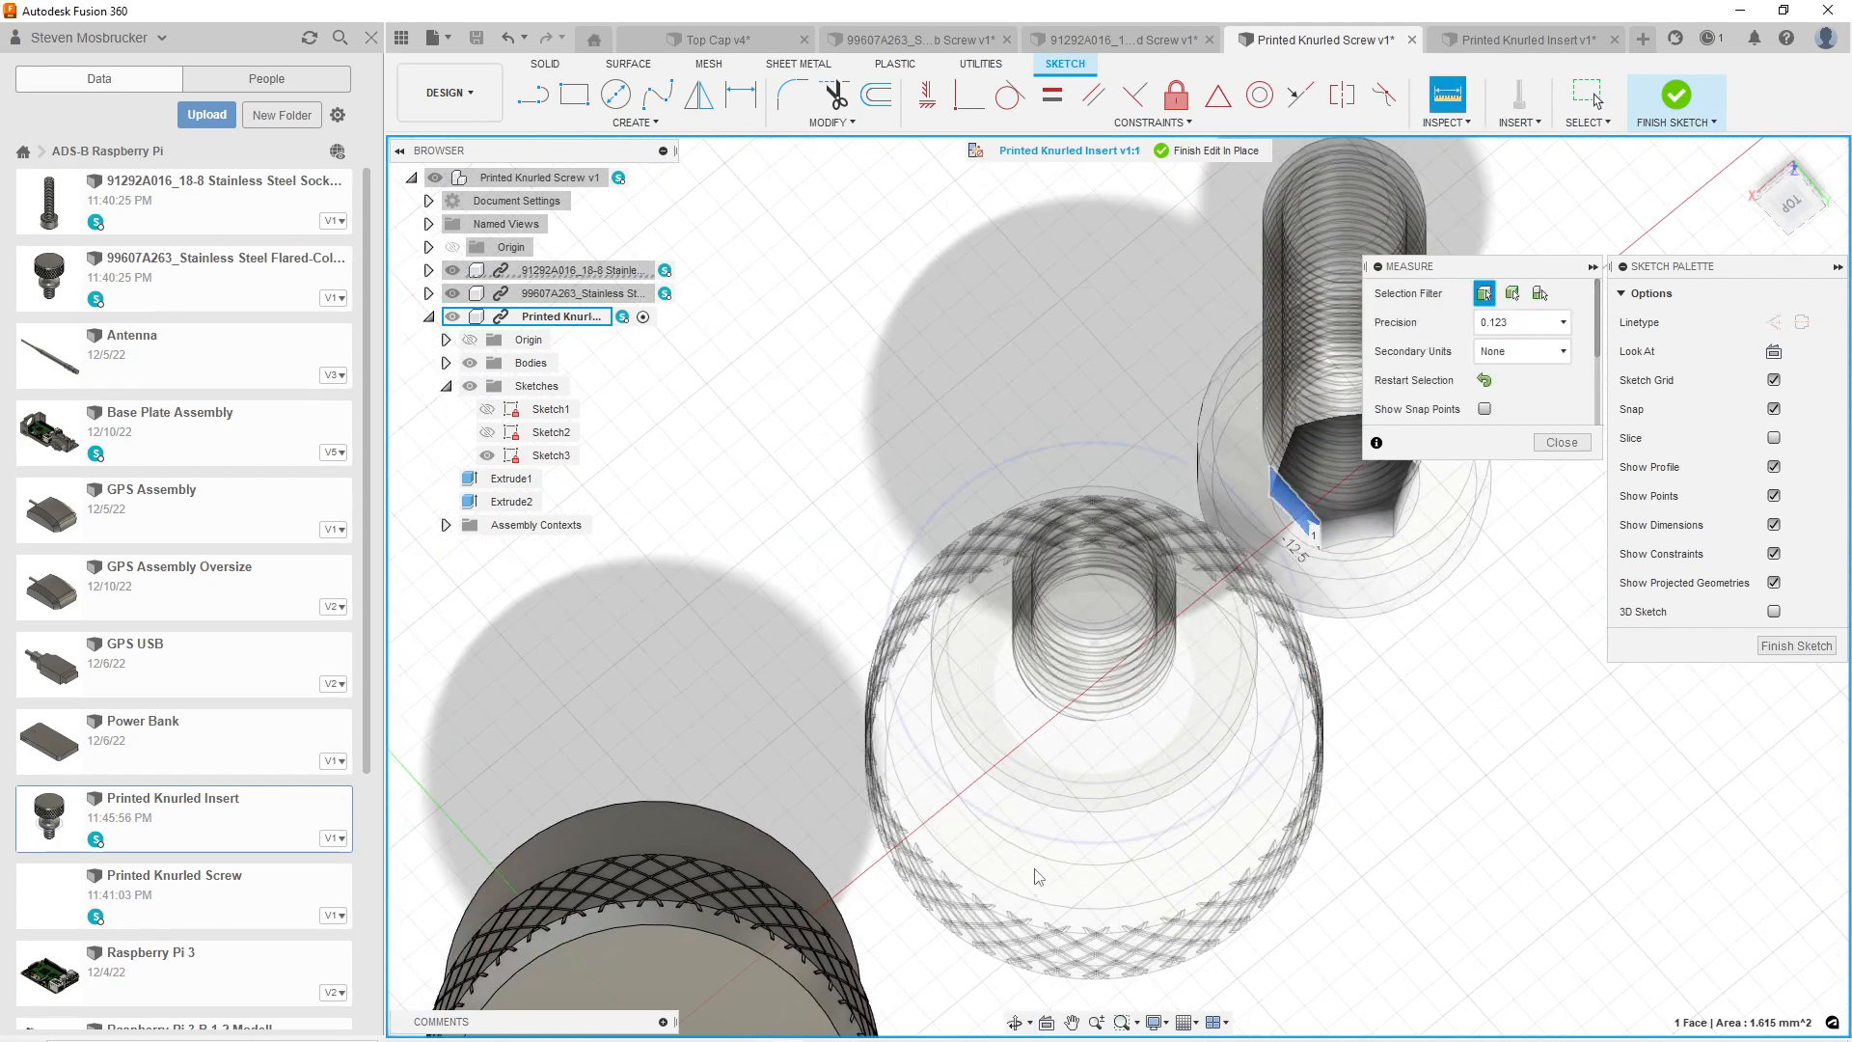
pyautogui.click(1016, 1023)
pyautogui.moveTo(1196, 666)
pyautogui.mouseDown()
pyautogui.moveTo(1219, 516)
pyautogui.moveTo(1196, 687)
pyautogui.mouseUp()
pyautogui.scroll(-2, 1196, 688)
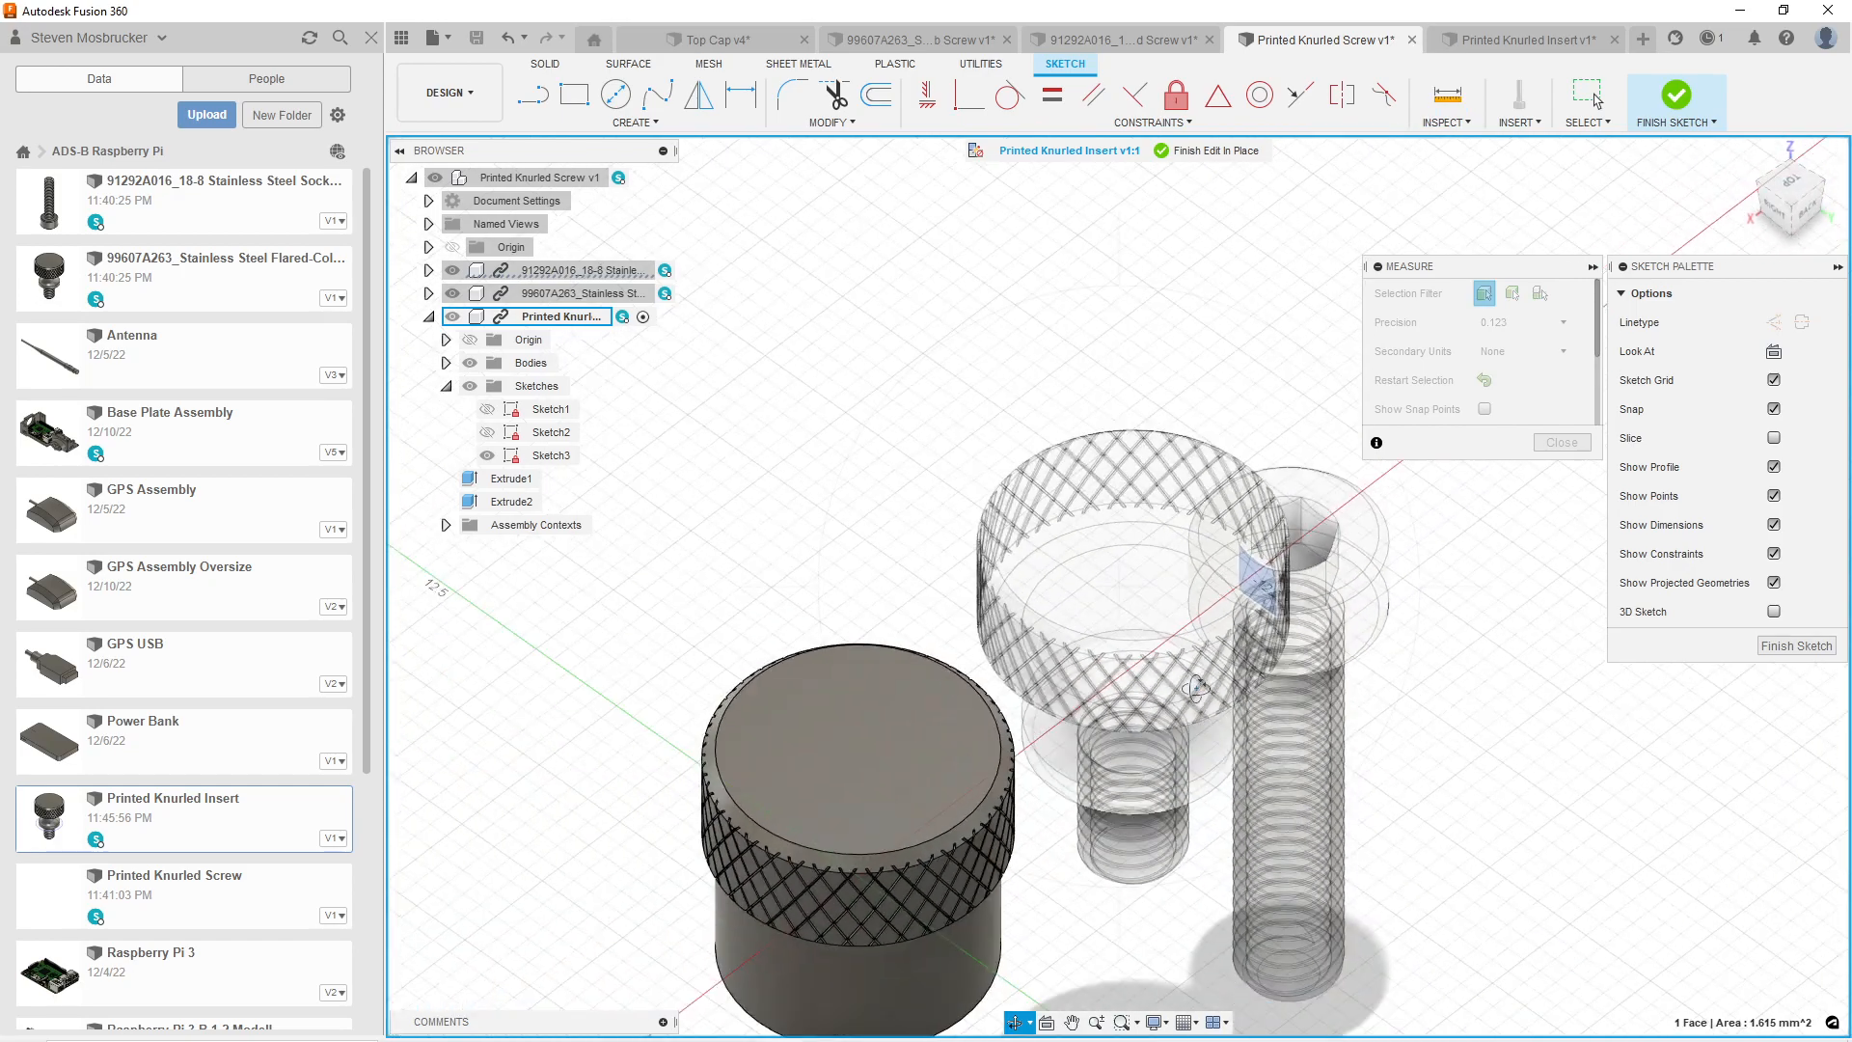
pyautogui.press('Escape')
pyautogui.scroll(4, 1315, 529)
pyautogui.click(1315, 535)
pyautogui.scroll(-3, 1341, 651)
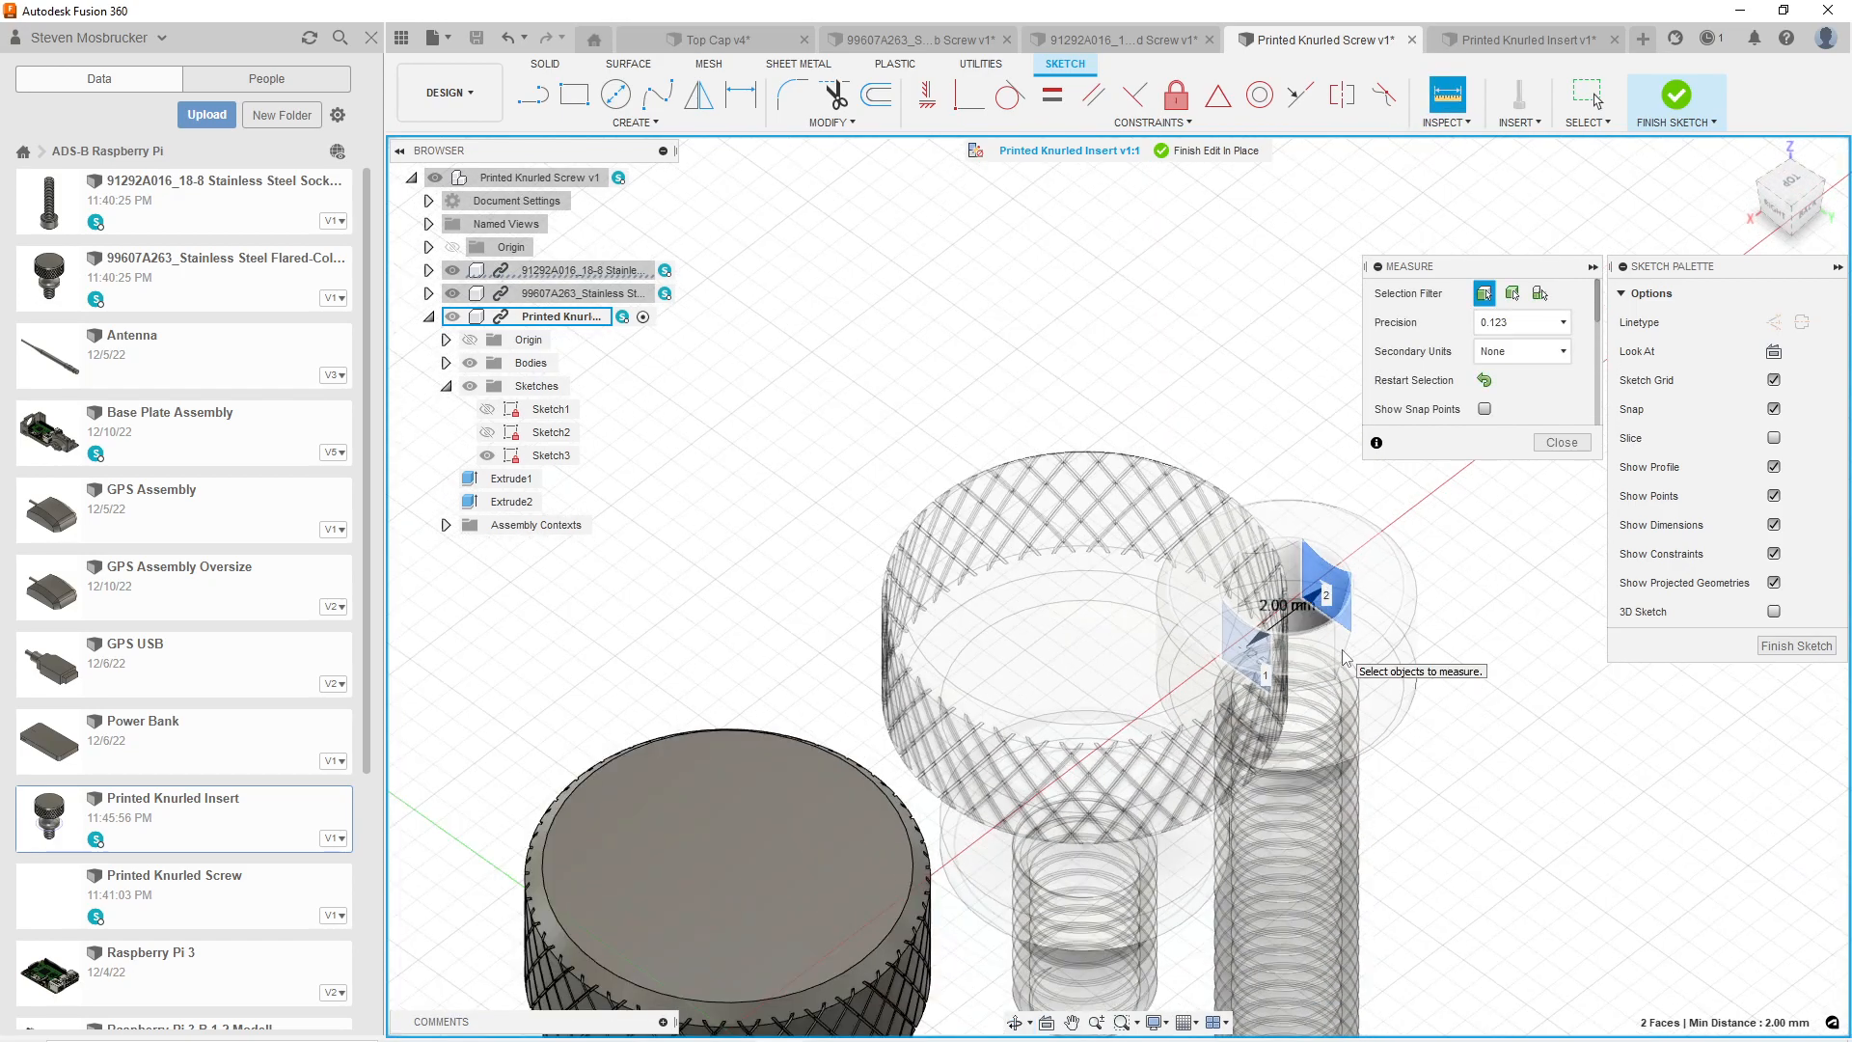
pyautogui.click(1540, 449)
pyautogui.scroll(-3, 976, 385)
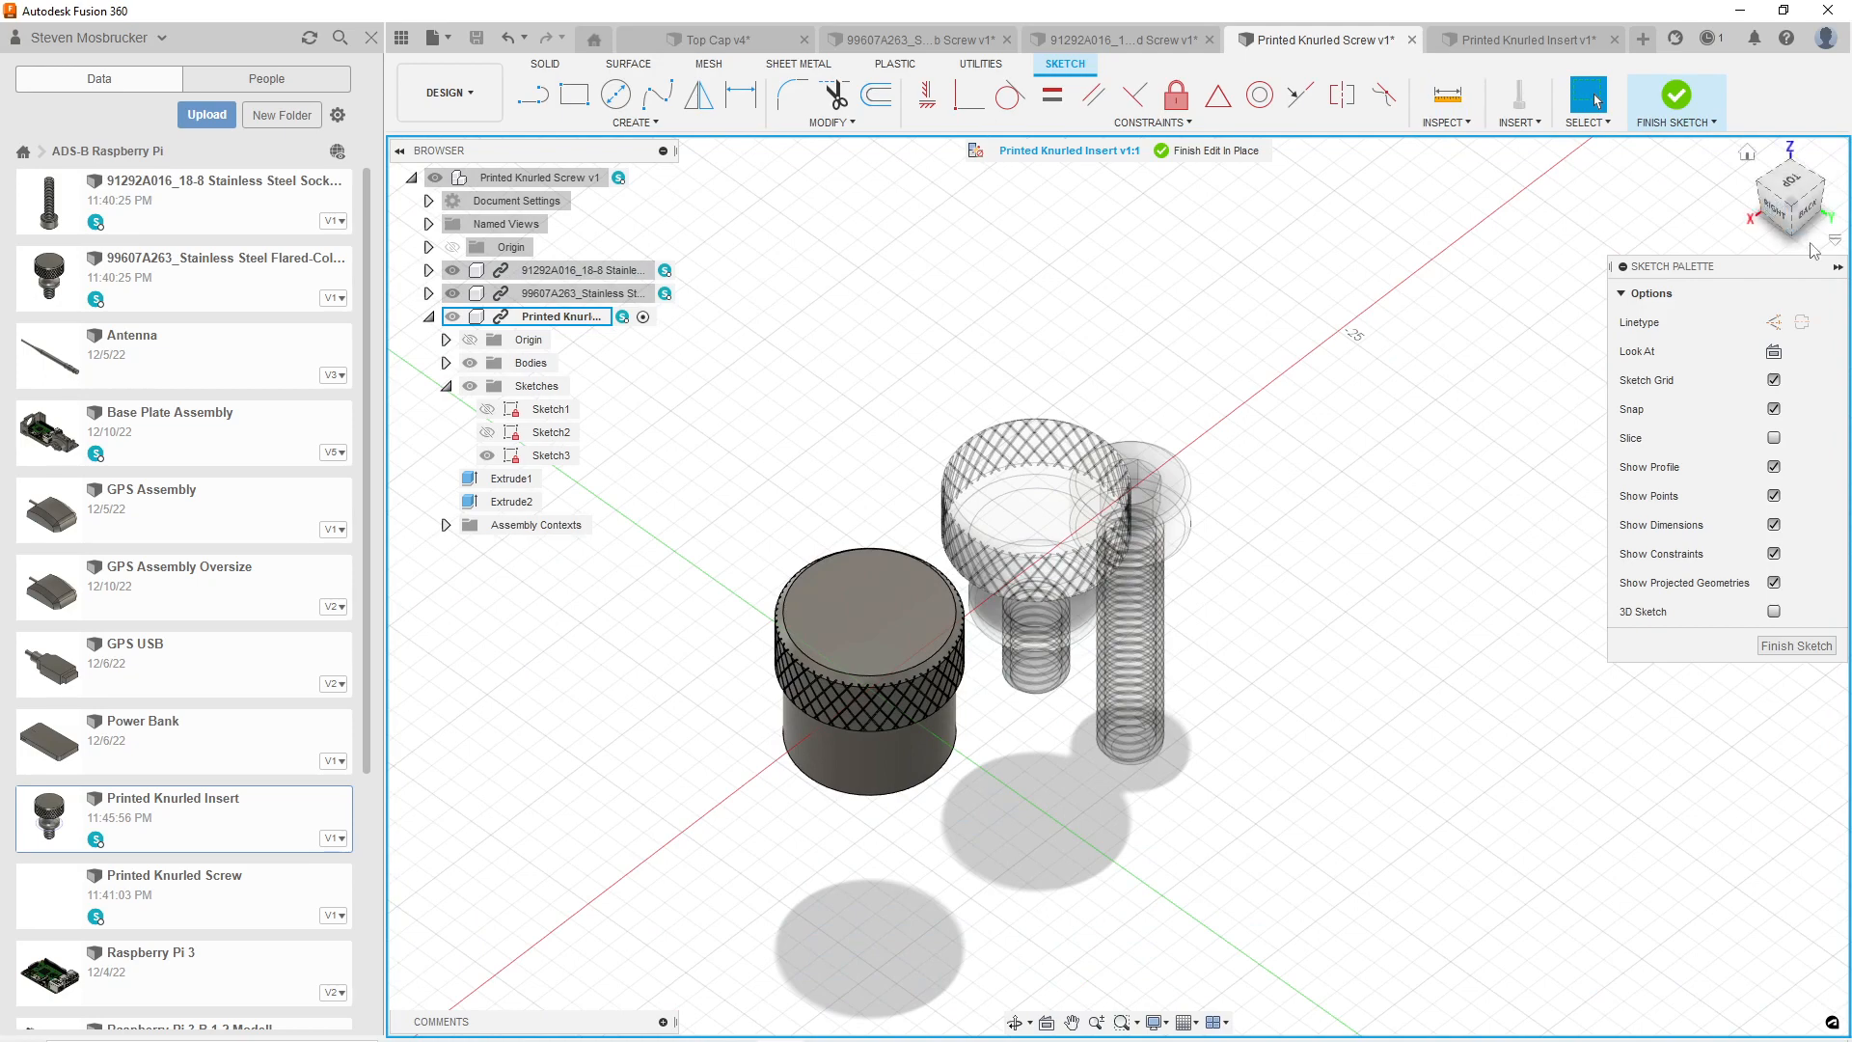
pyautogui.click(1792, 241)
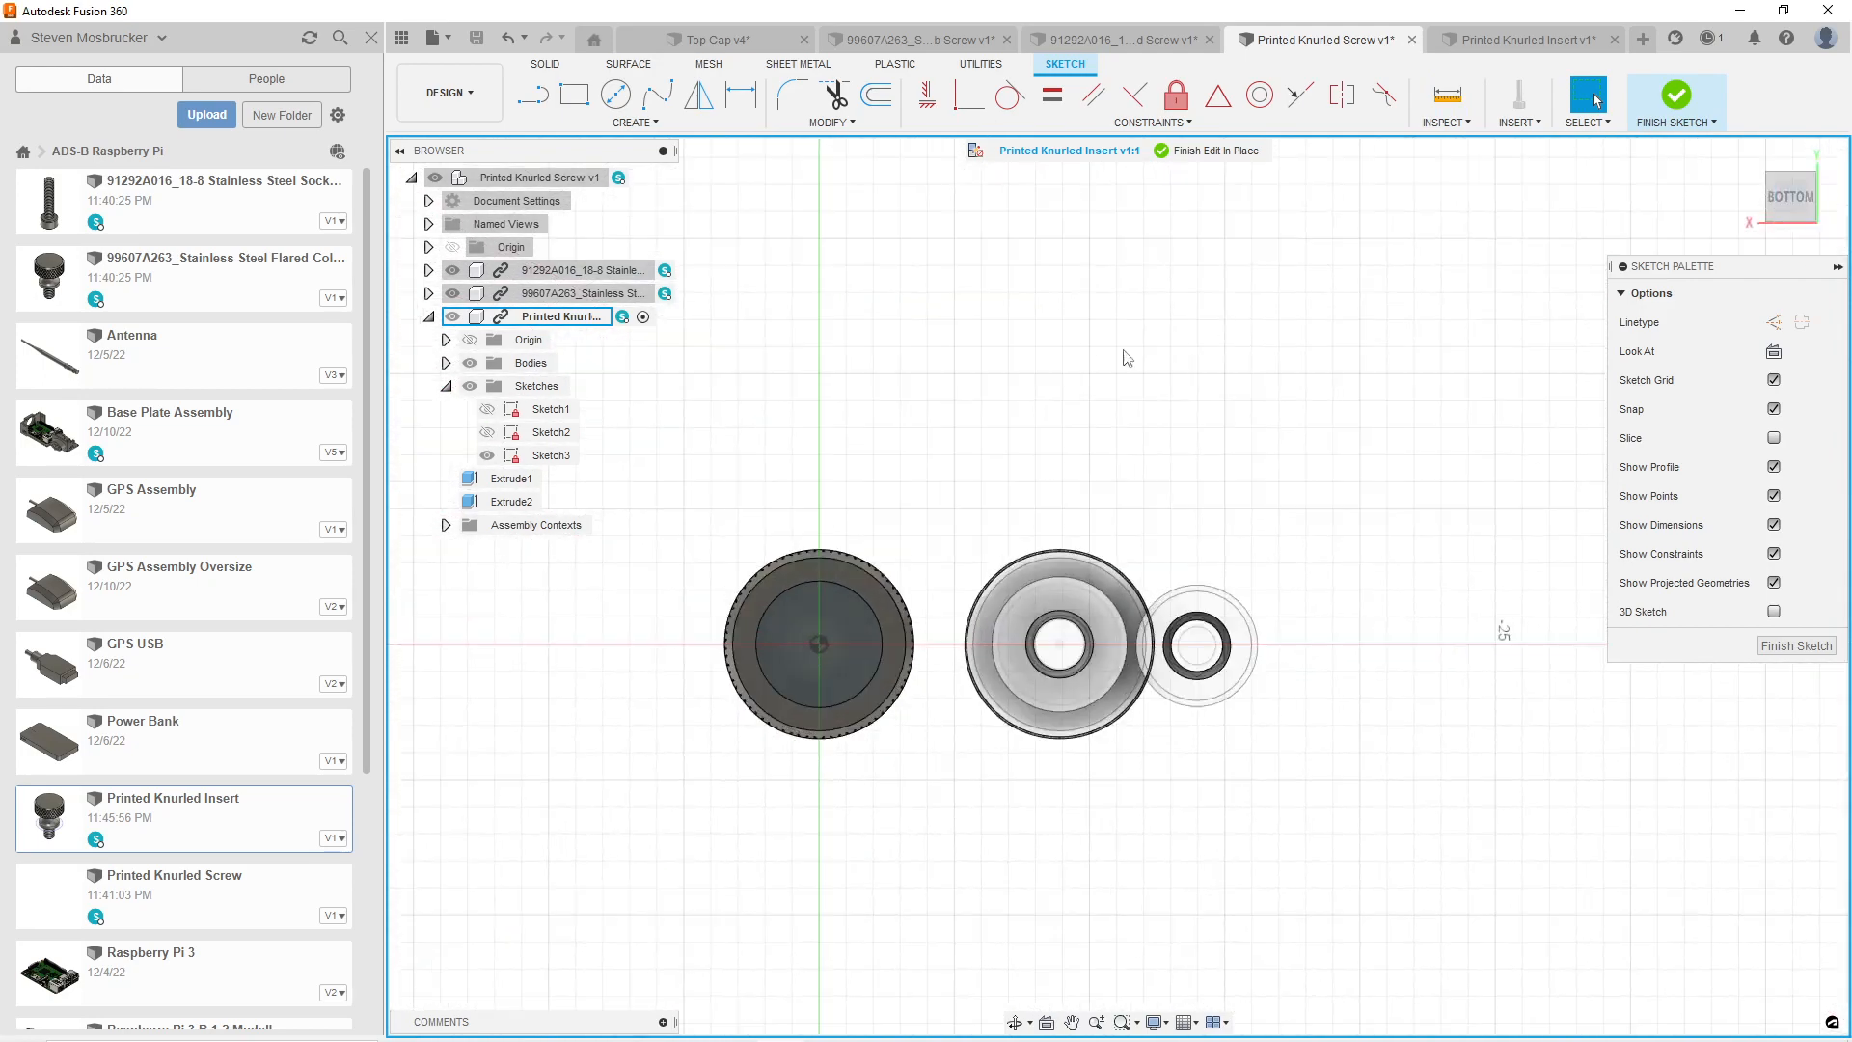
# Draw a six-sided circumscribed polygon centred on the insert's pocket floor with radius (2mm/2)-.0035in, and finish the sketch.
pyautogui.click(605, 123)
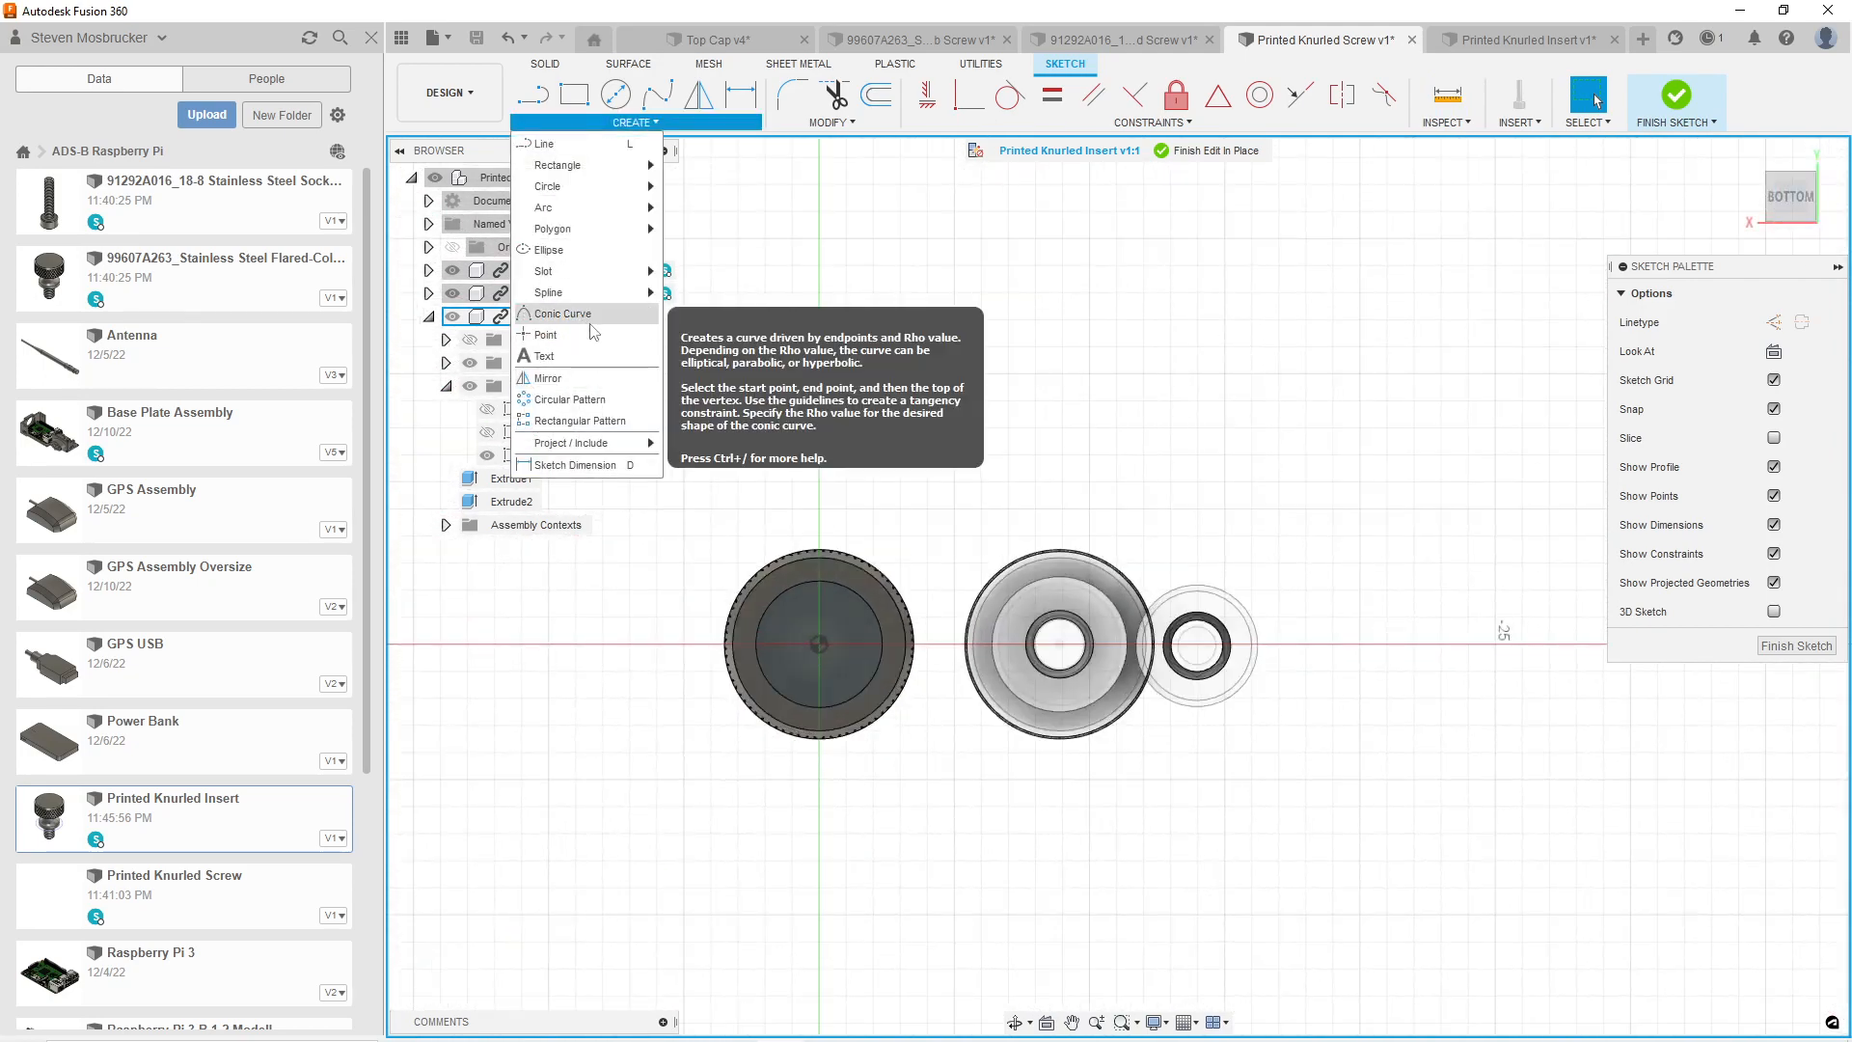
pyautogui.moveTo(569, 227)
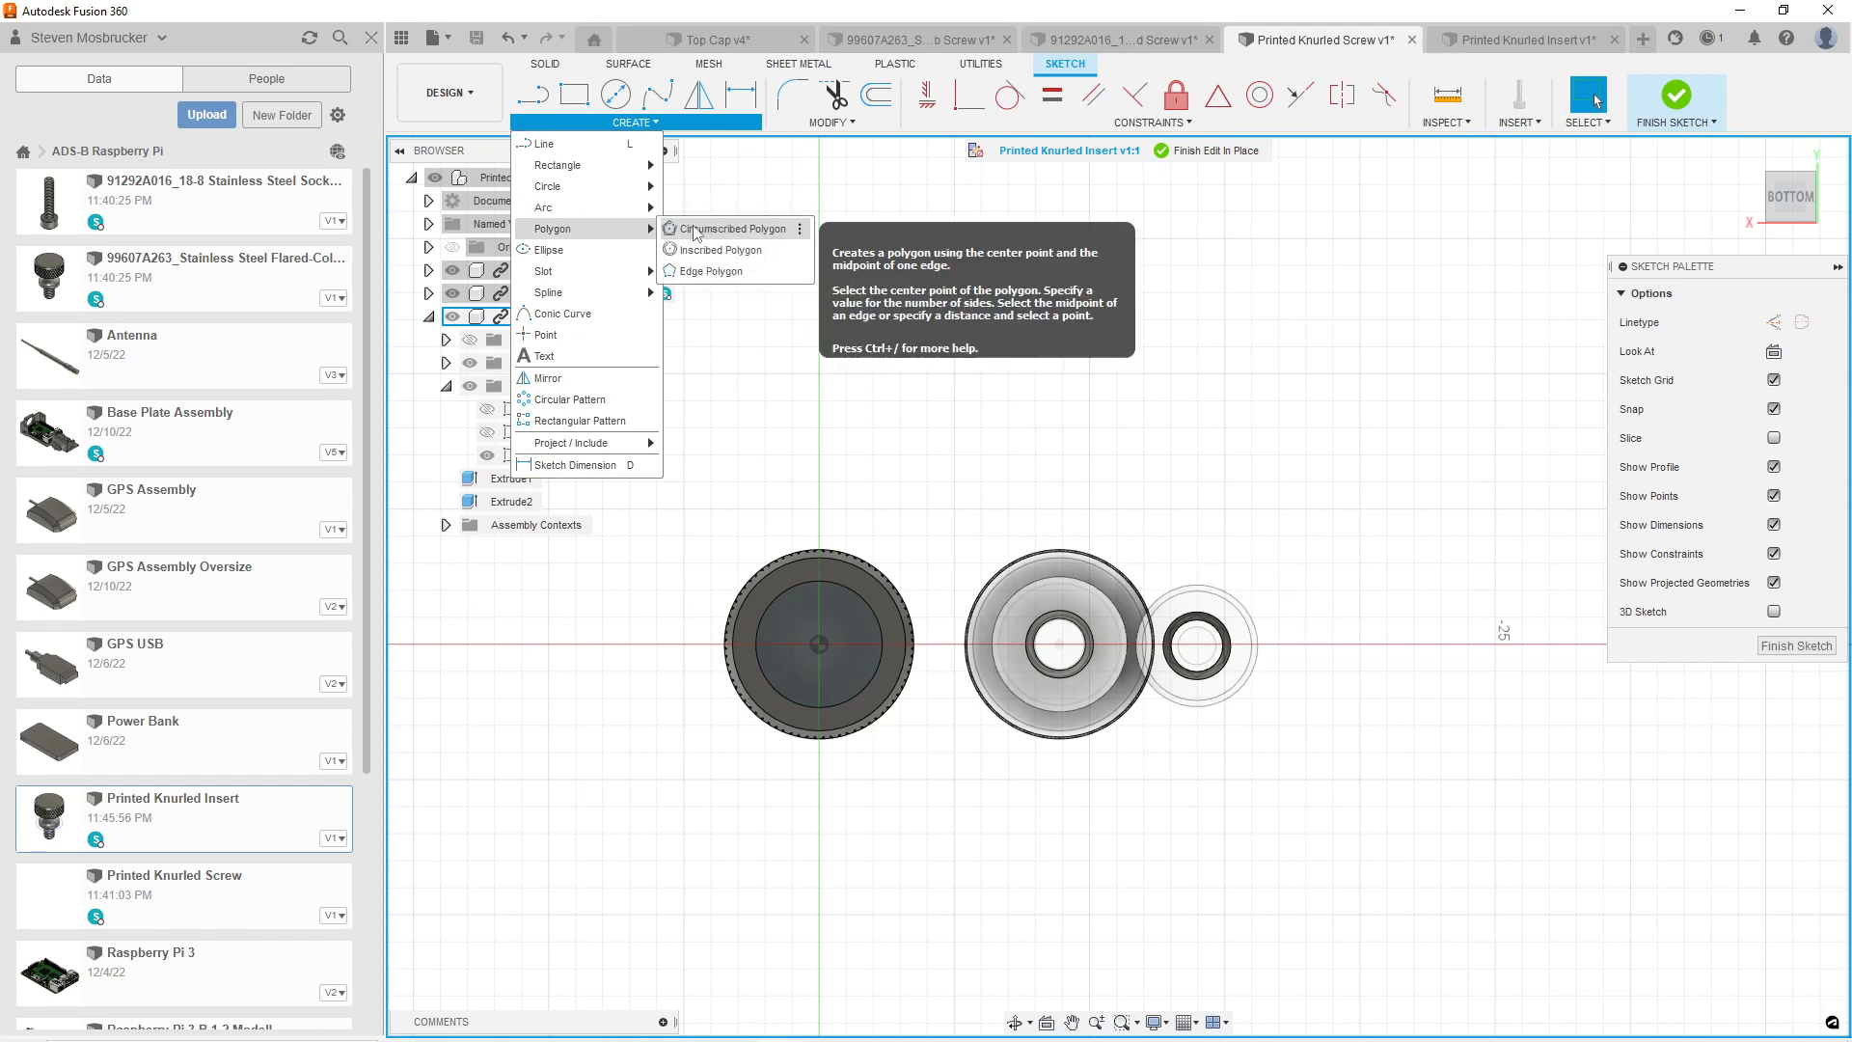
pyautogui.click(696, 230)
pyautogui.click(818, 644)
pyautogui.scroll(4, 827, 611)
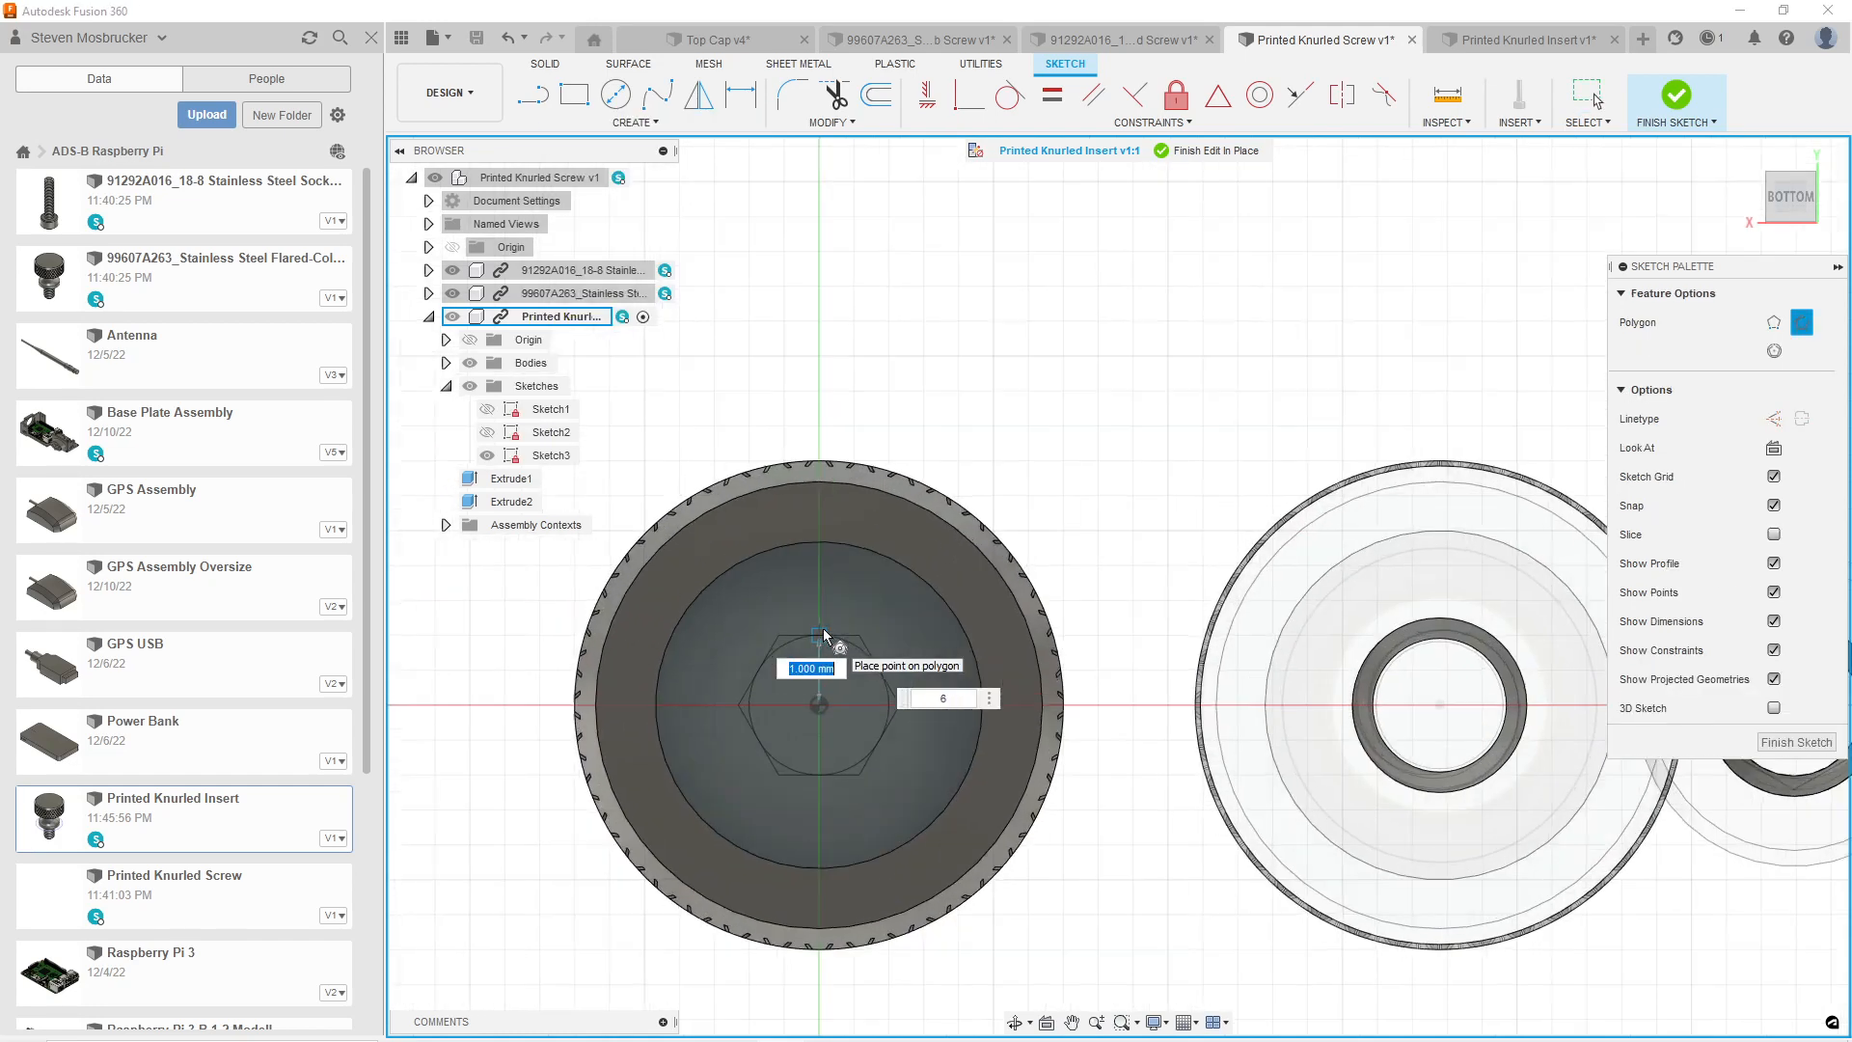
pyautogui.write('2mm')
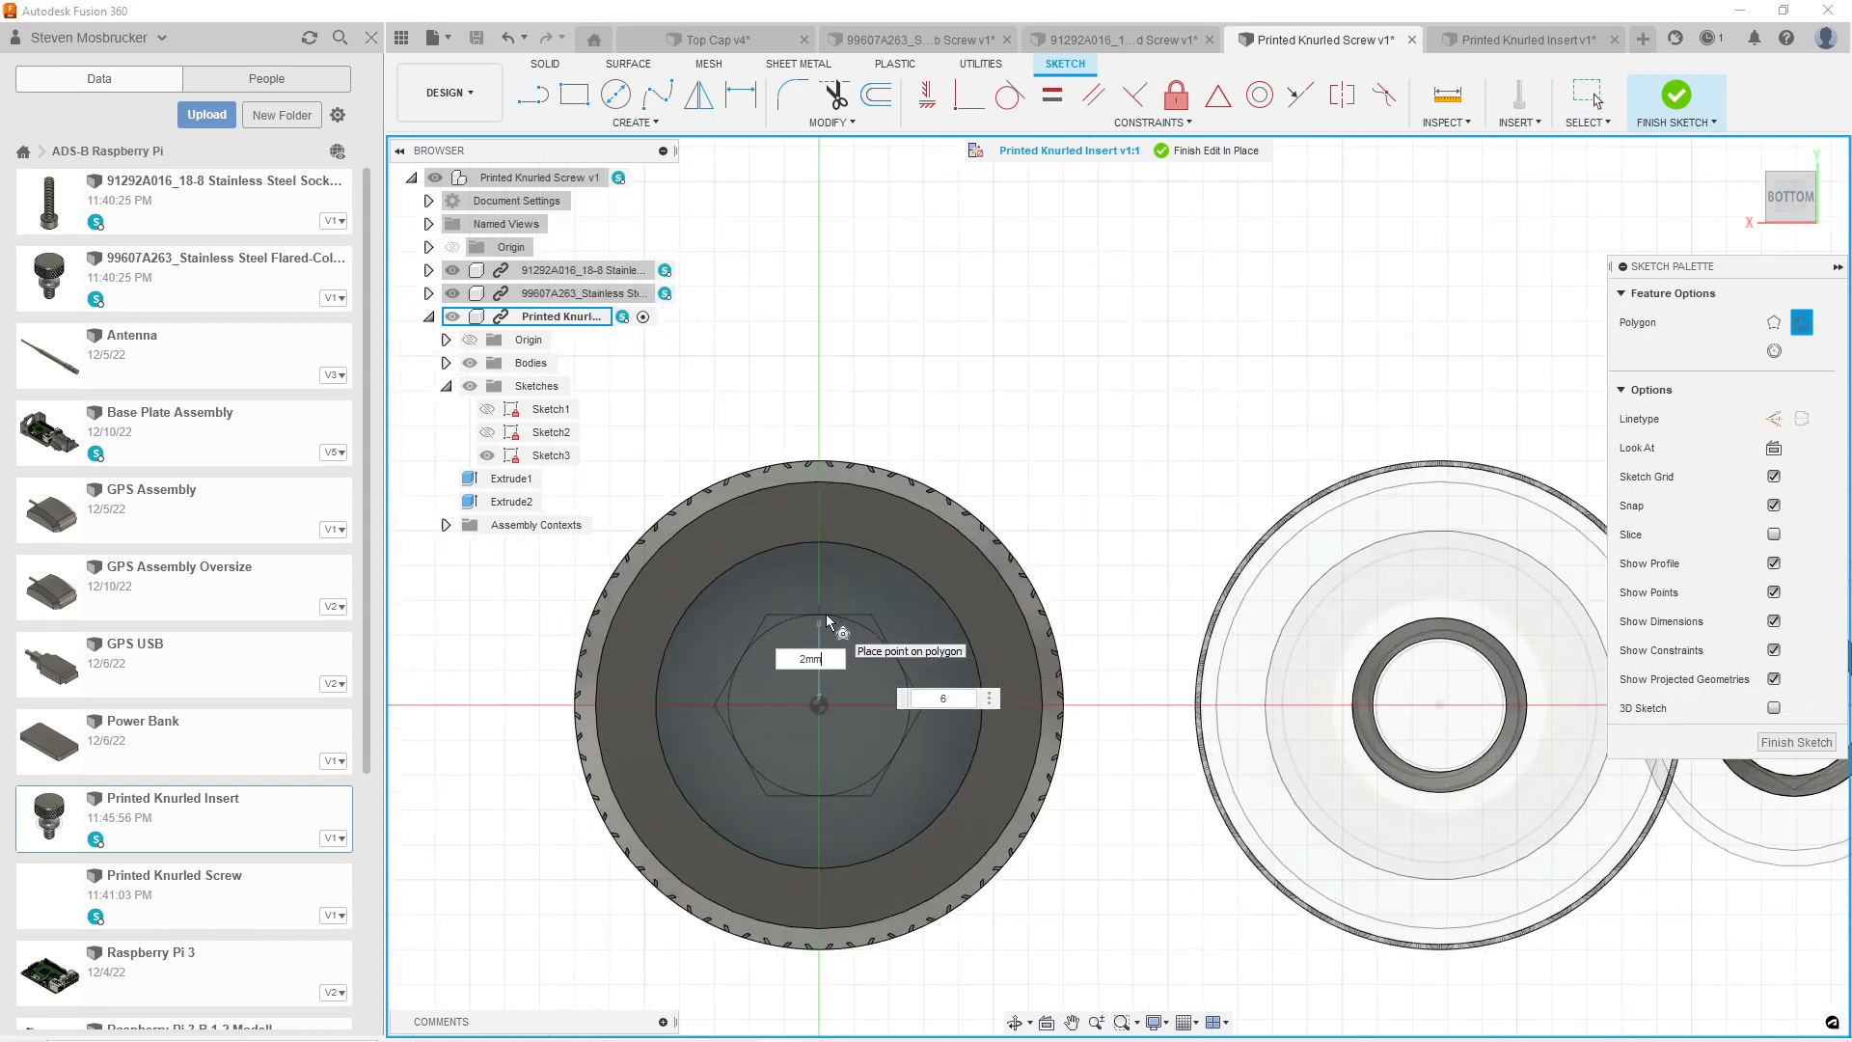
pyautogui.write('/2')
pyautogui.press('Tab')
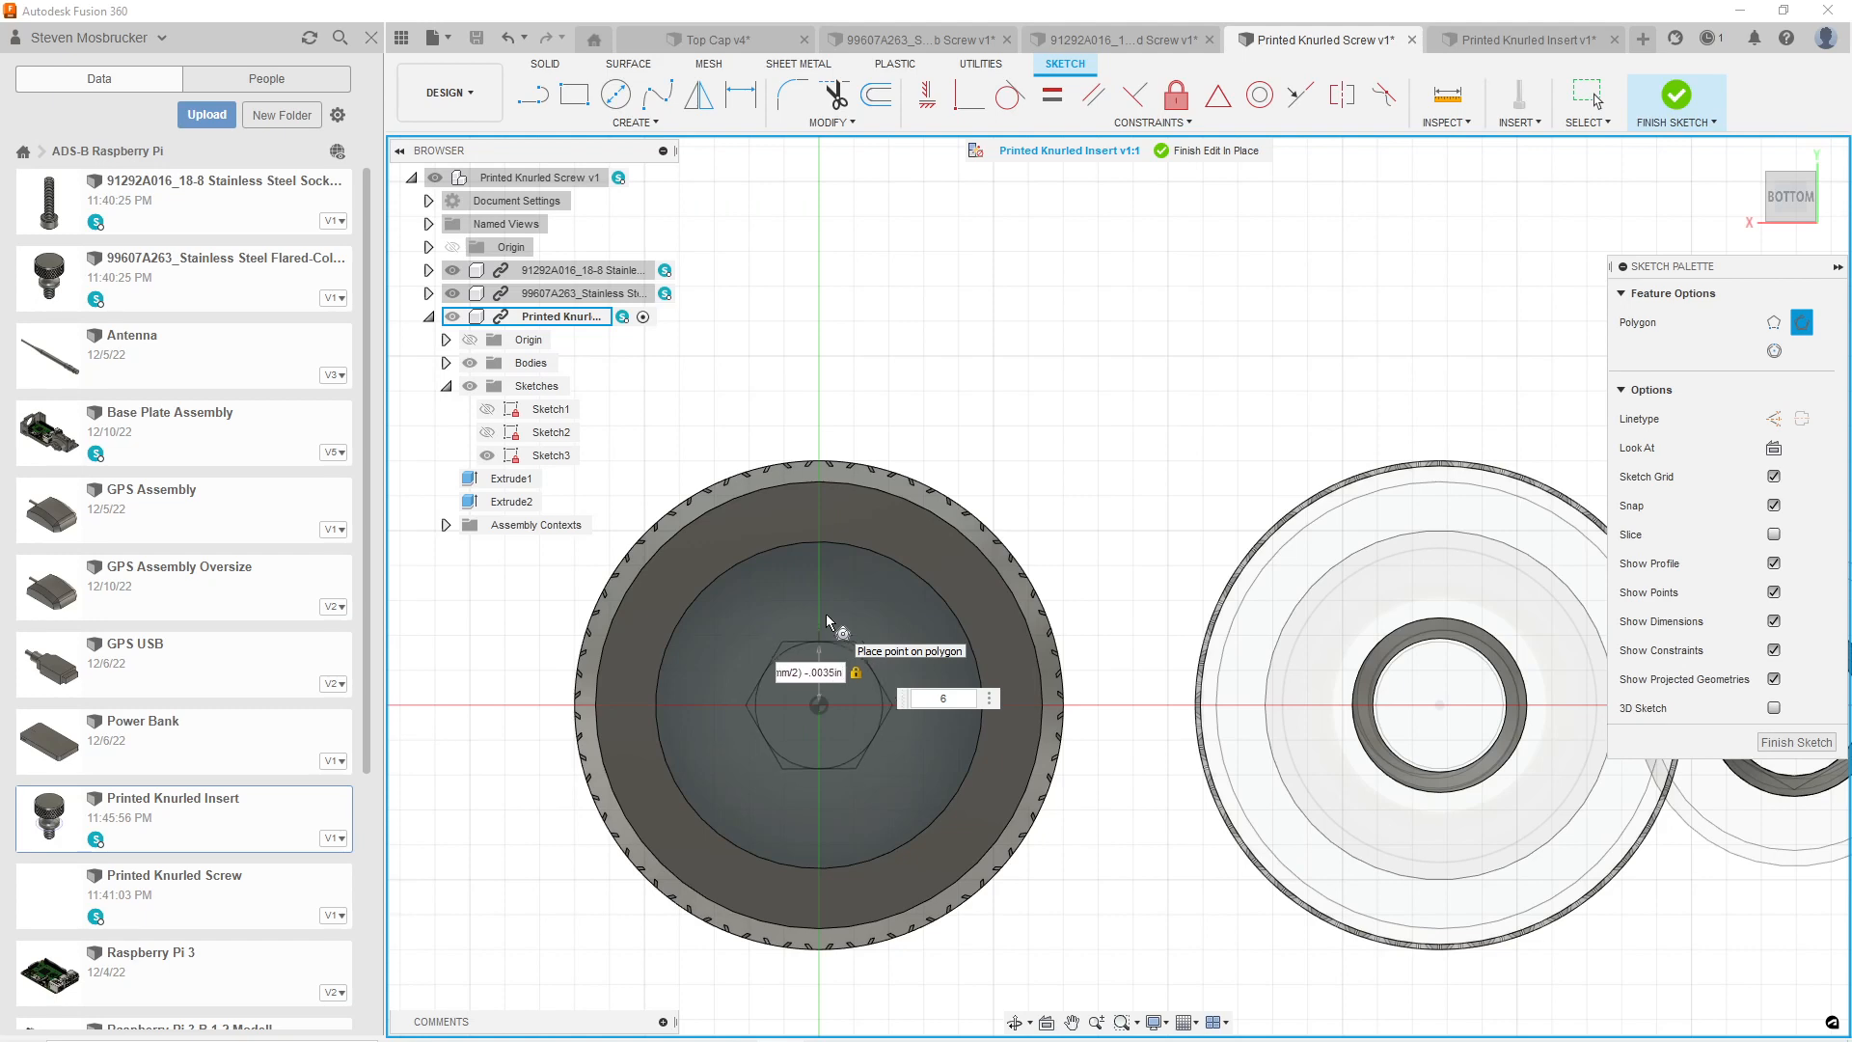
pyautogui.press('Return')
pyautogui.scroll(-3, 772, 622)
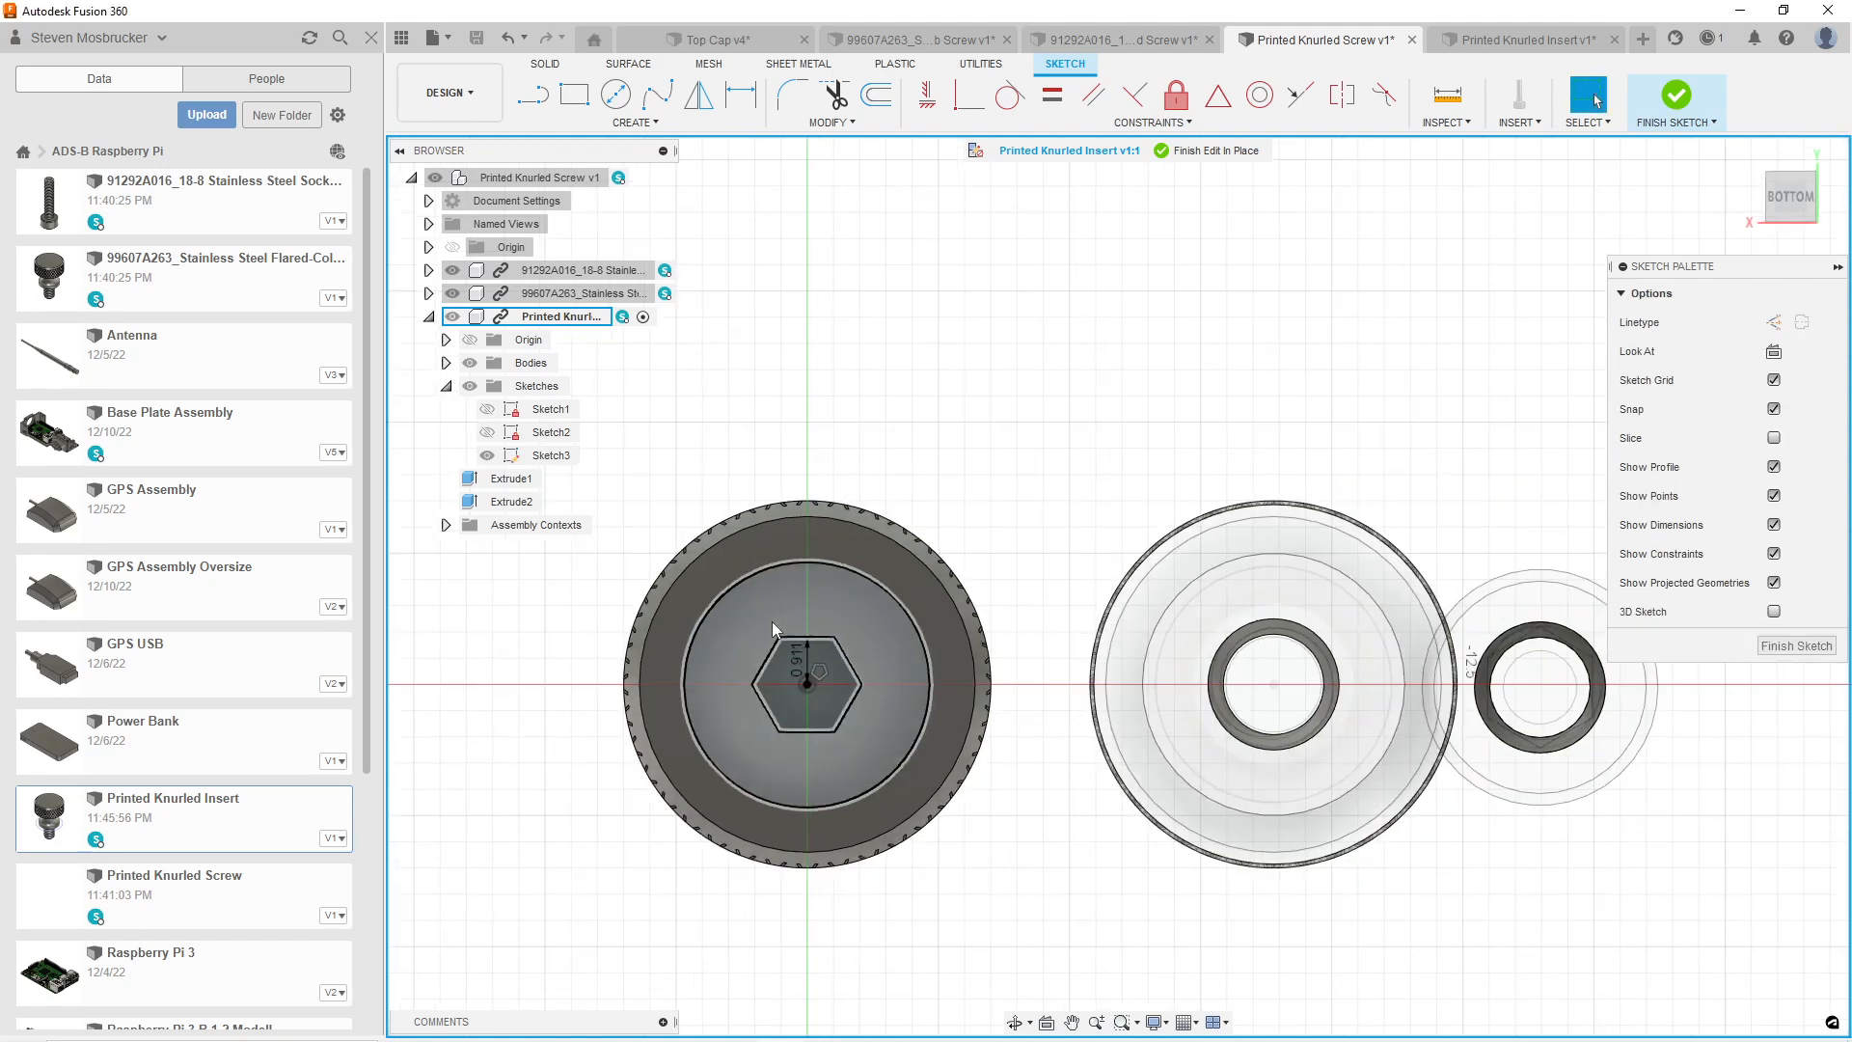
pyautogui.scroll(3, 806, 686)
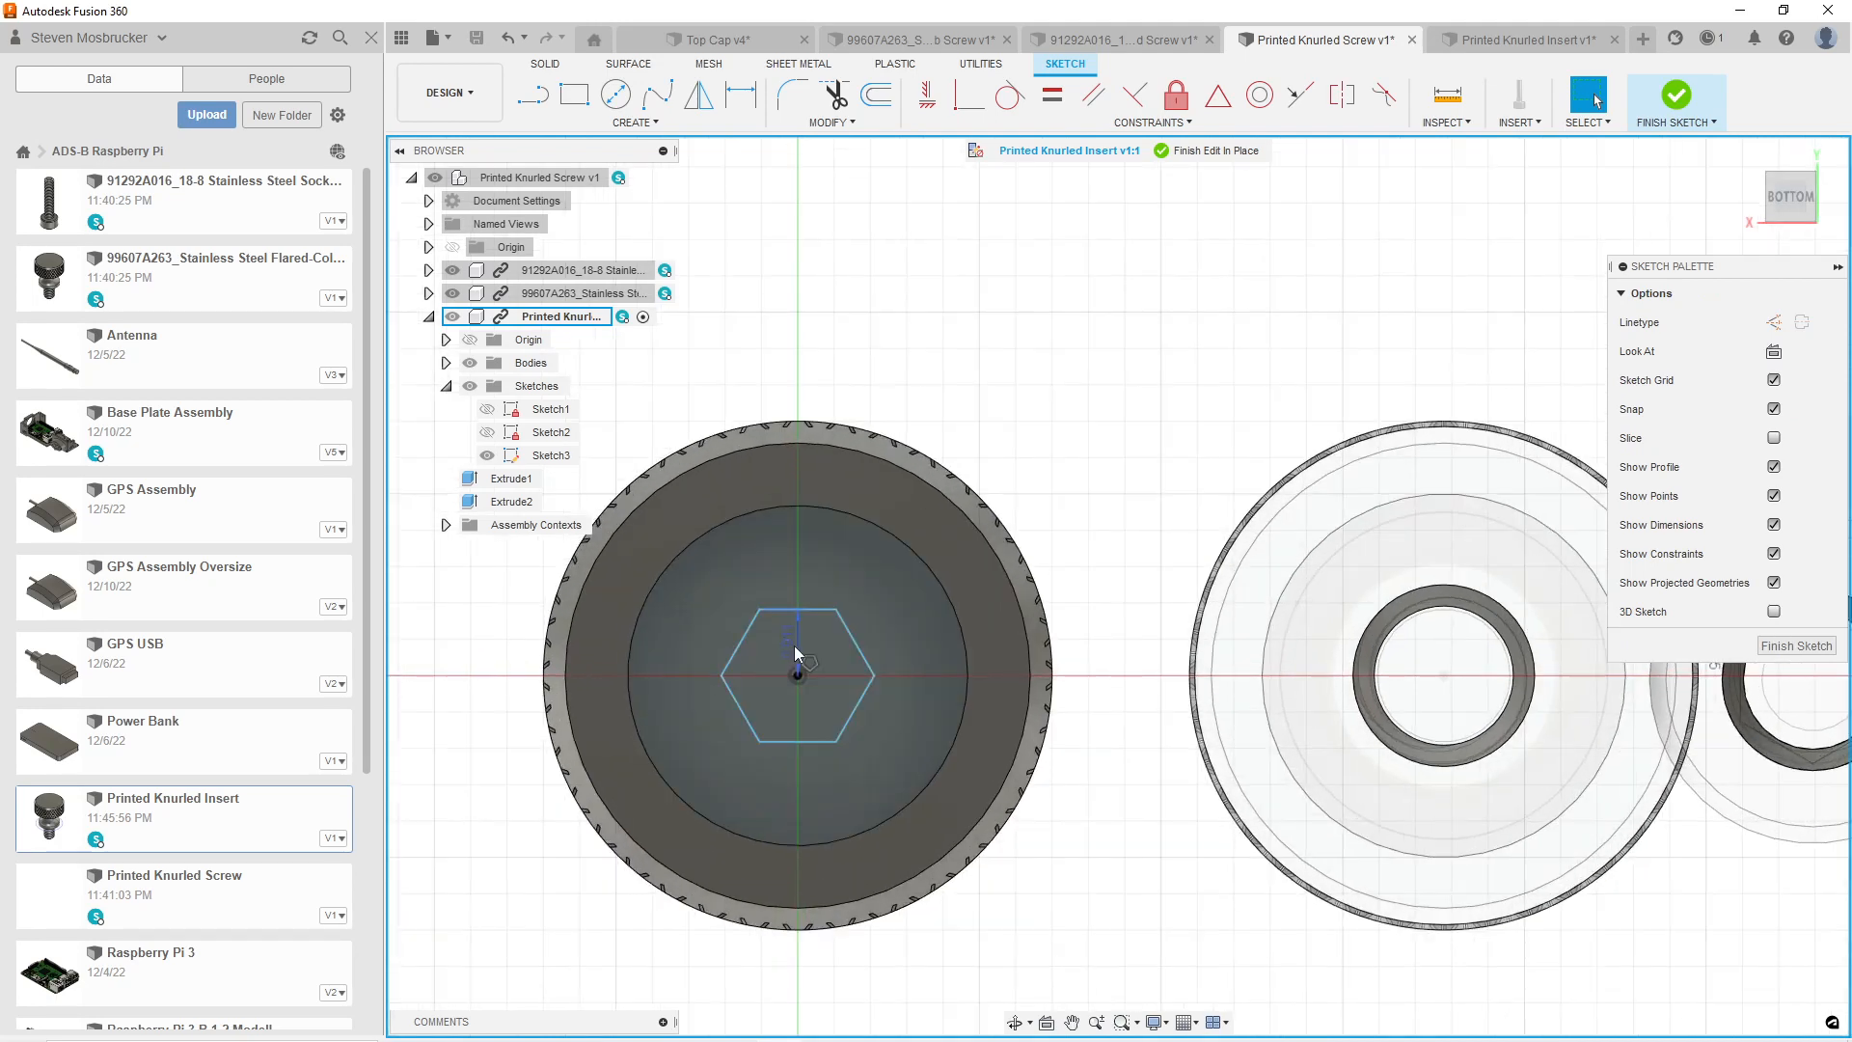
pyautogui.scroll(-1, 797, 656)
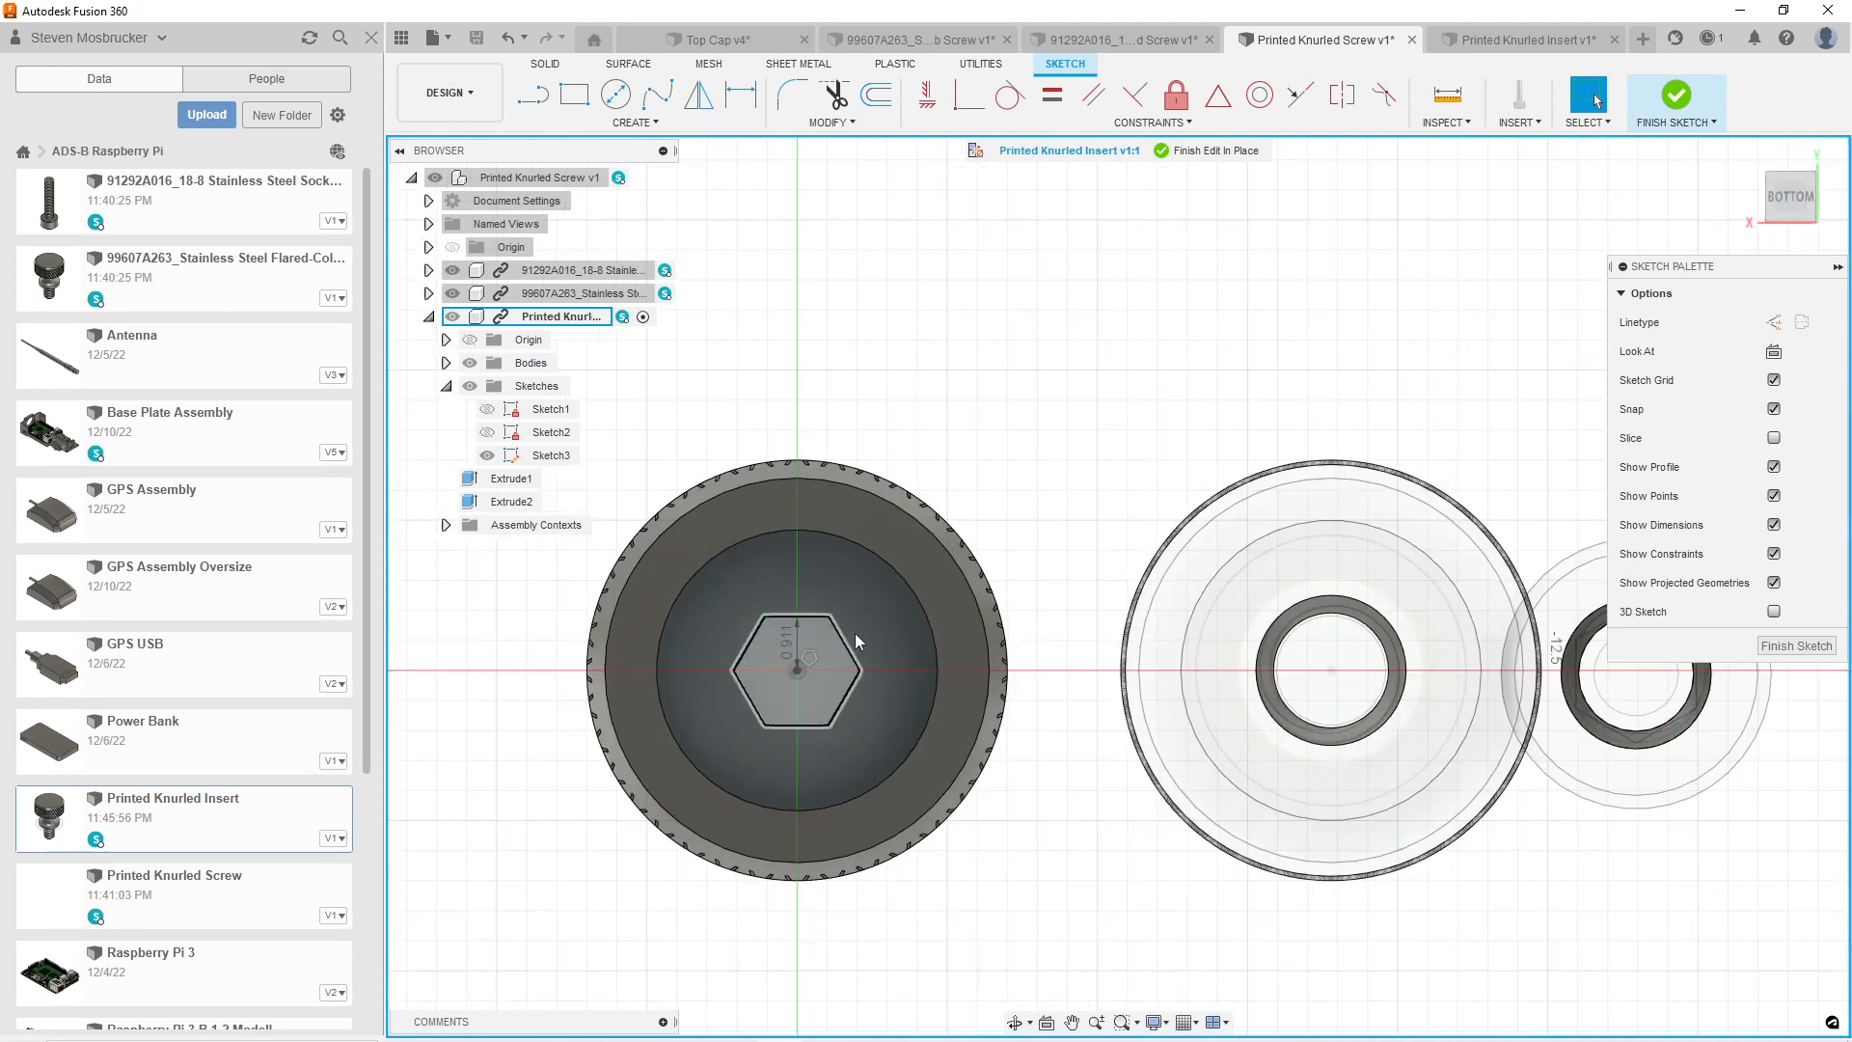
pyautogui.click(1660, 114)
# Measure the depth of the socket head screw's hex socket from the head's top face to the socket's bottom edge.
pyautogui.scroll(-2, 979, 446)
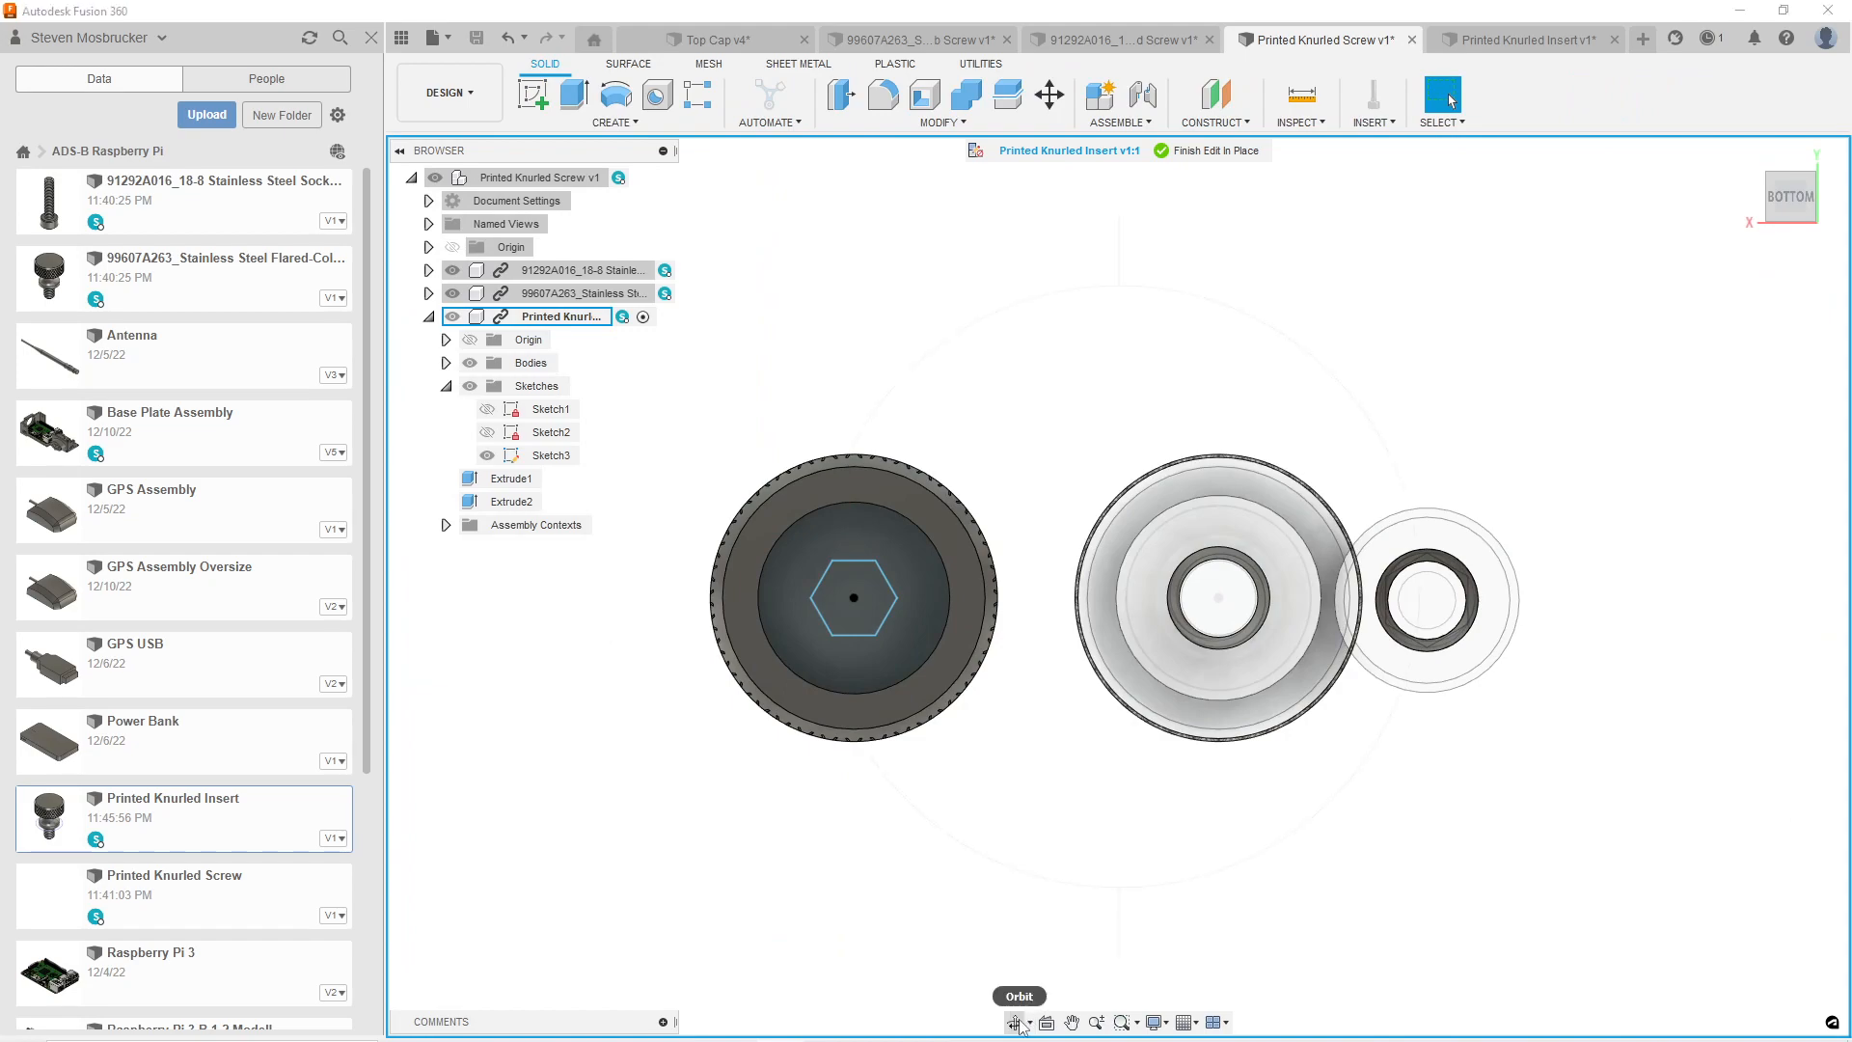
pyautogui.click(1019, 1026)
pyautogui.moveTo(1397, 704); pyautogui.dragTo(1266, 432)
pyautogui.scroll(2, 1265, 432)
pyautogui.scroll(2, 1276, 333)
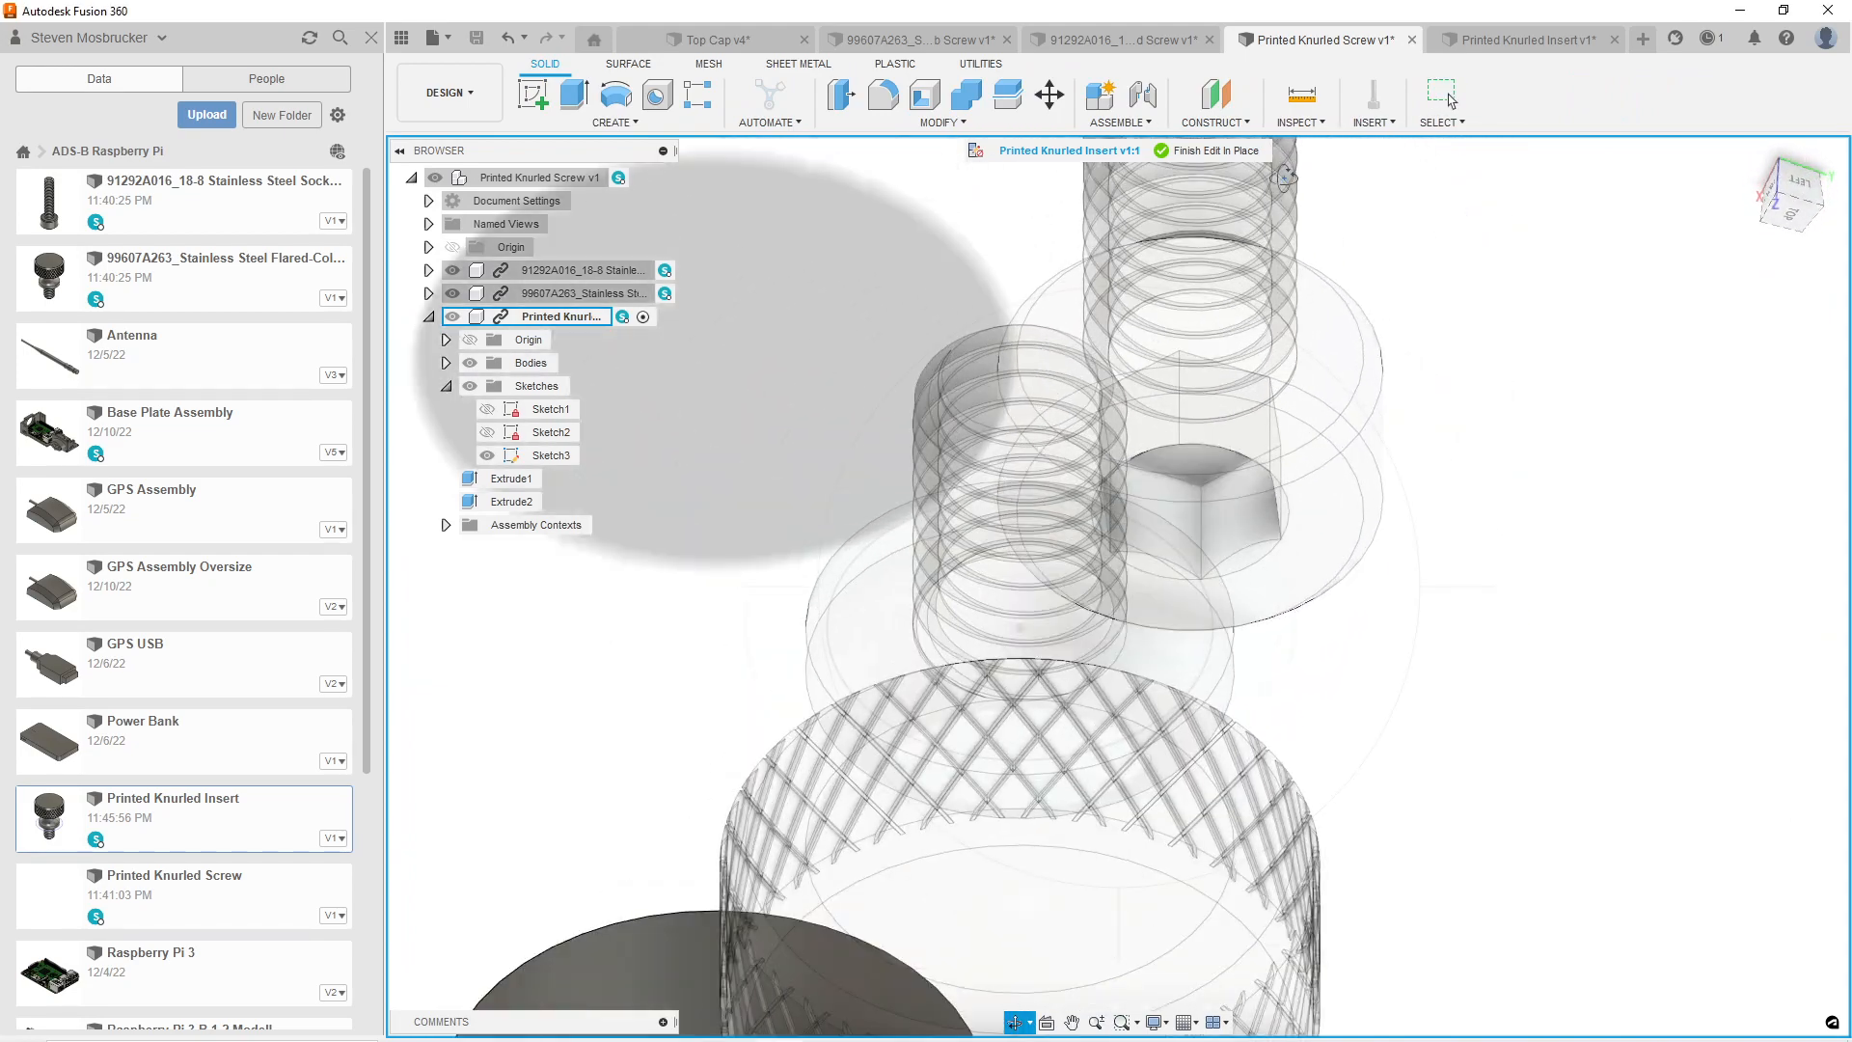
pyautogui.click(1301, 94)
pyautogui.scroll(2, 1251, 328)
pyautogui.click(1157, 499)
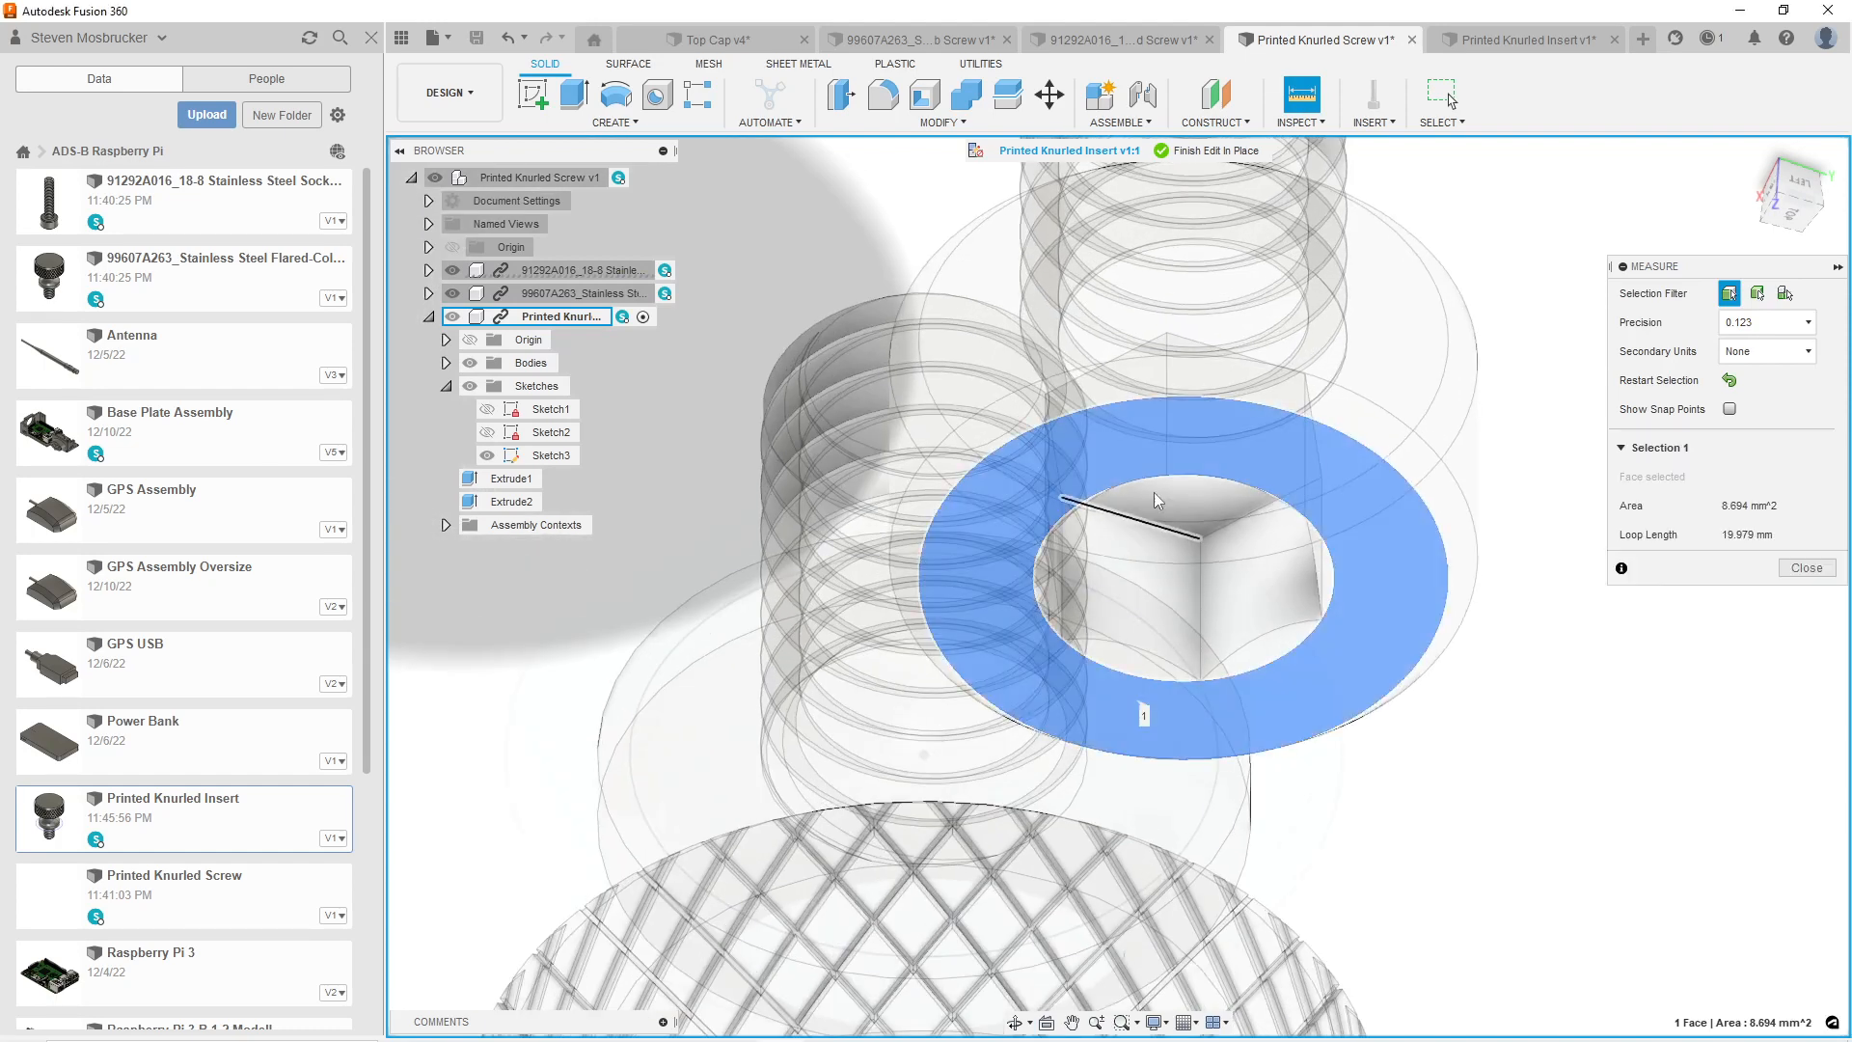
pyautogui.click(1156, 509)
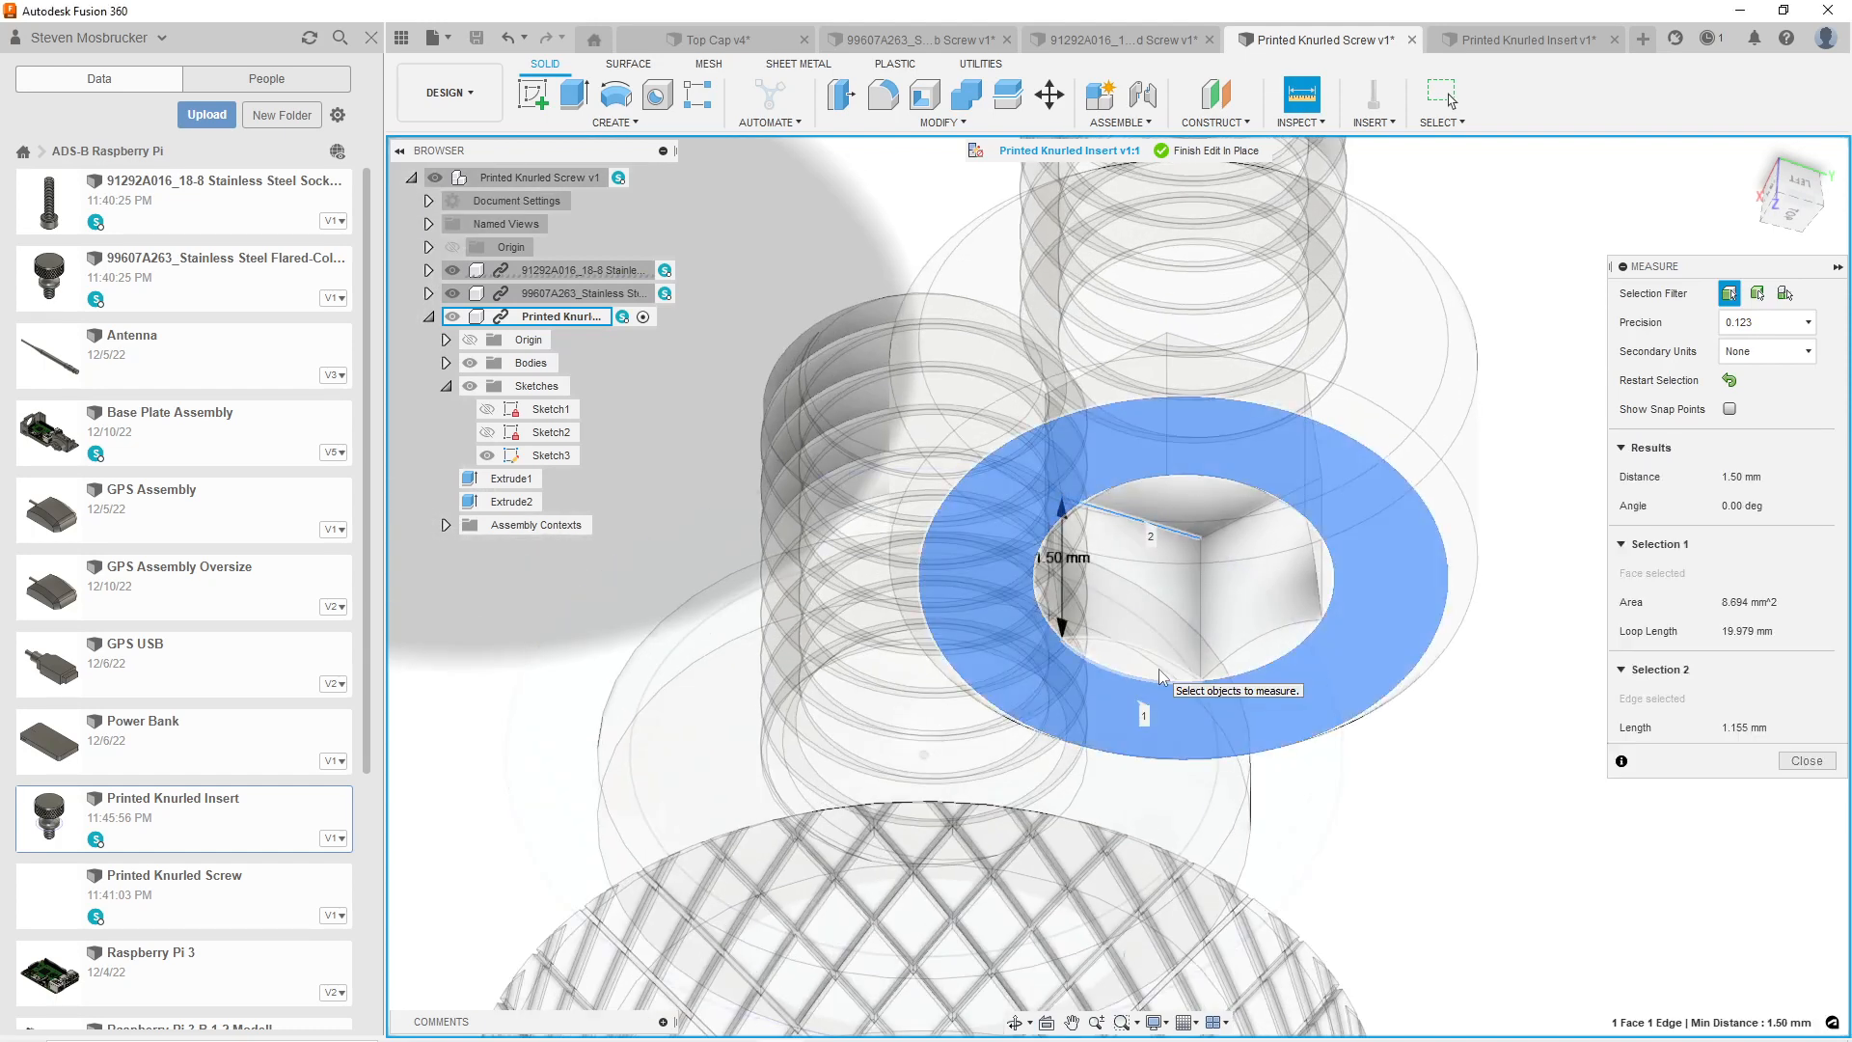
pyautogui.scroll(-3, 1161, 676)
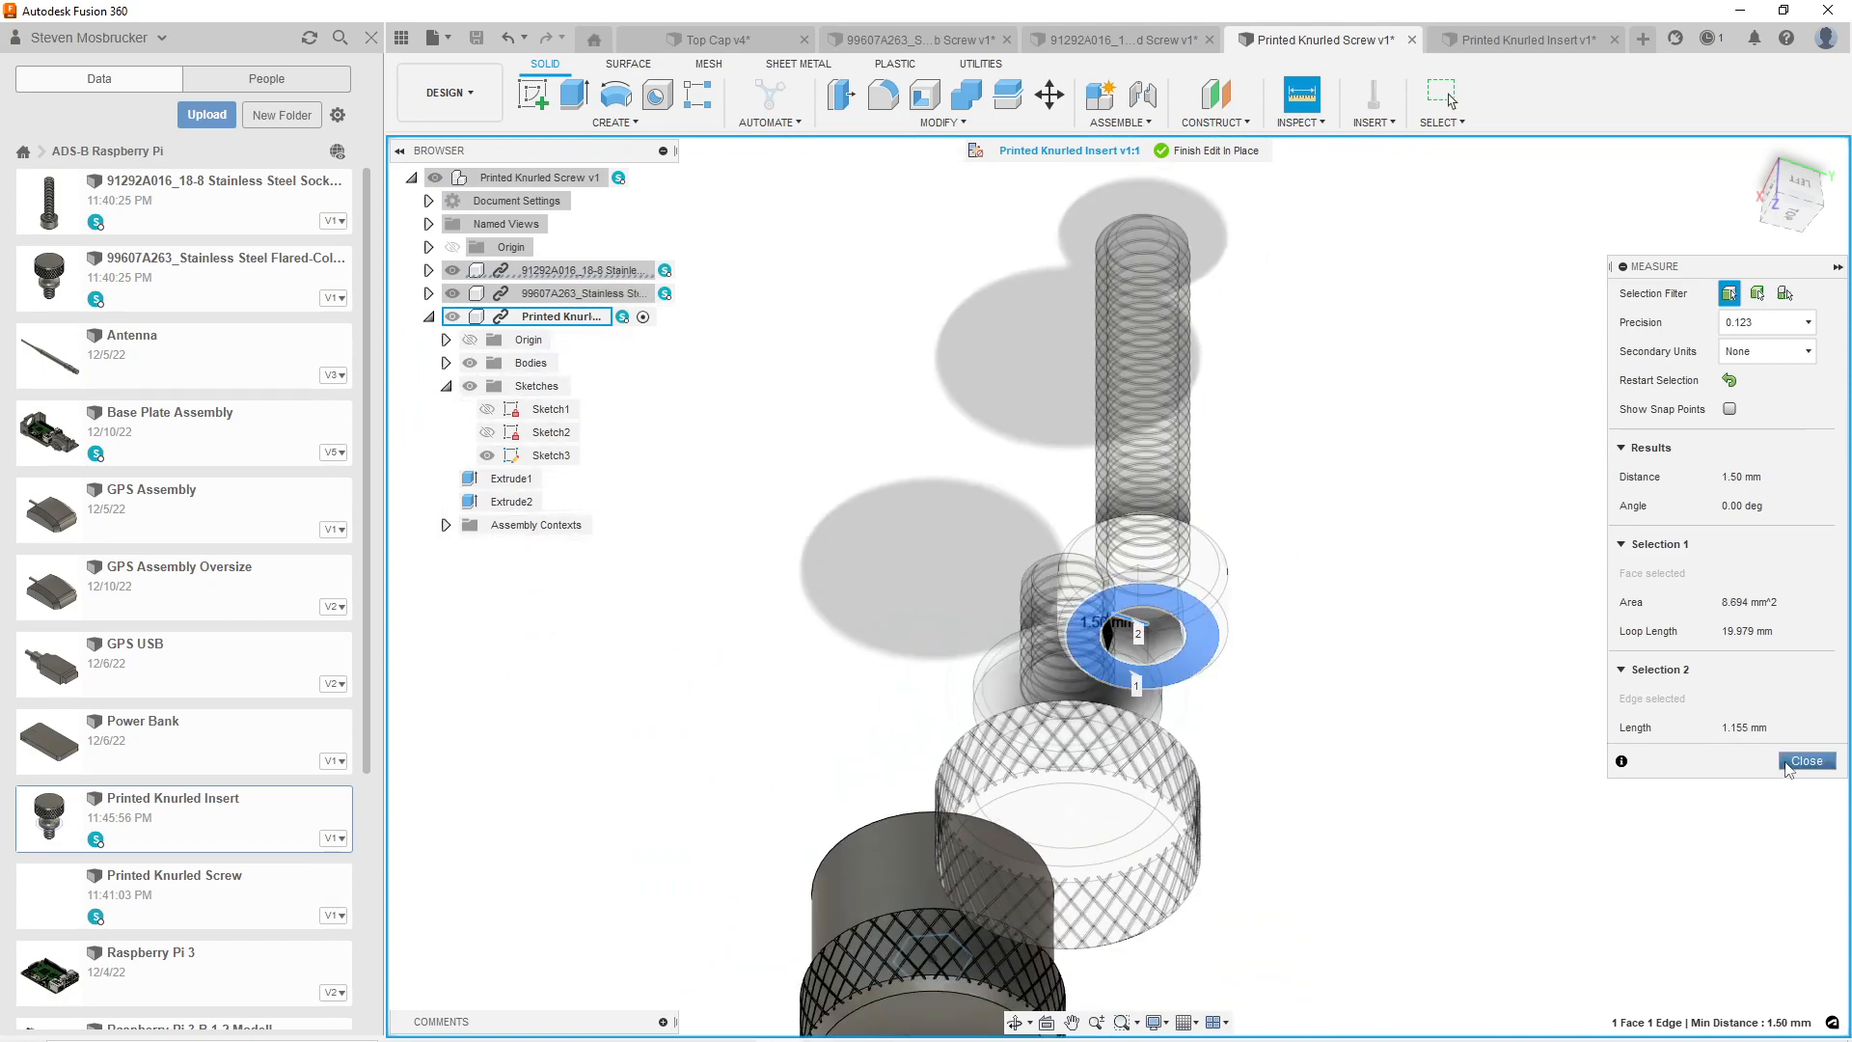
pyautogui.click(1791, 761)
# Extrude the hexagon profile from the insert's pocket floor by 1.5mm-.007in, joined to the body.
pyautogui.scroll(-4, 1107, 665)
pyautogui.scroll(3, 976, 856)
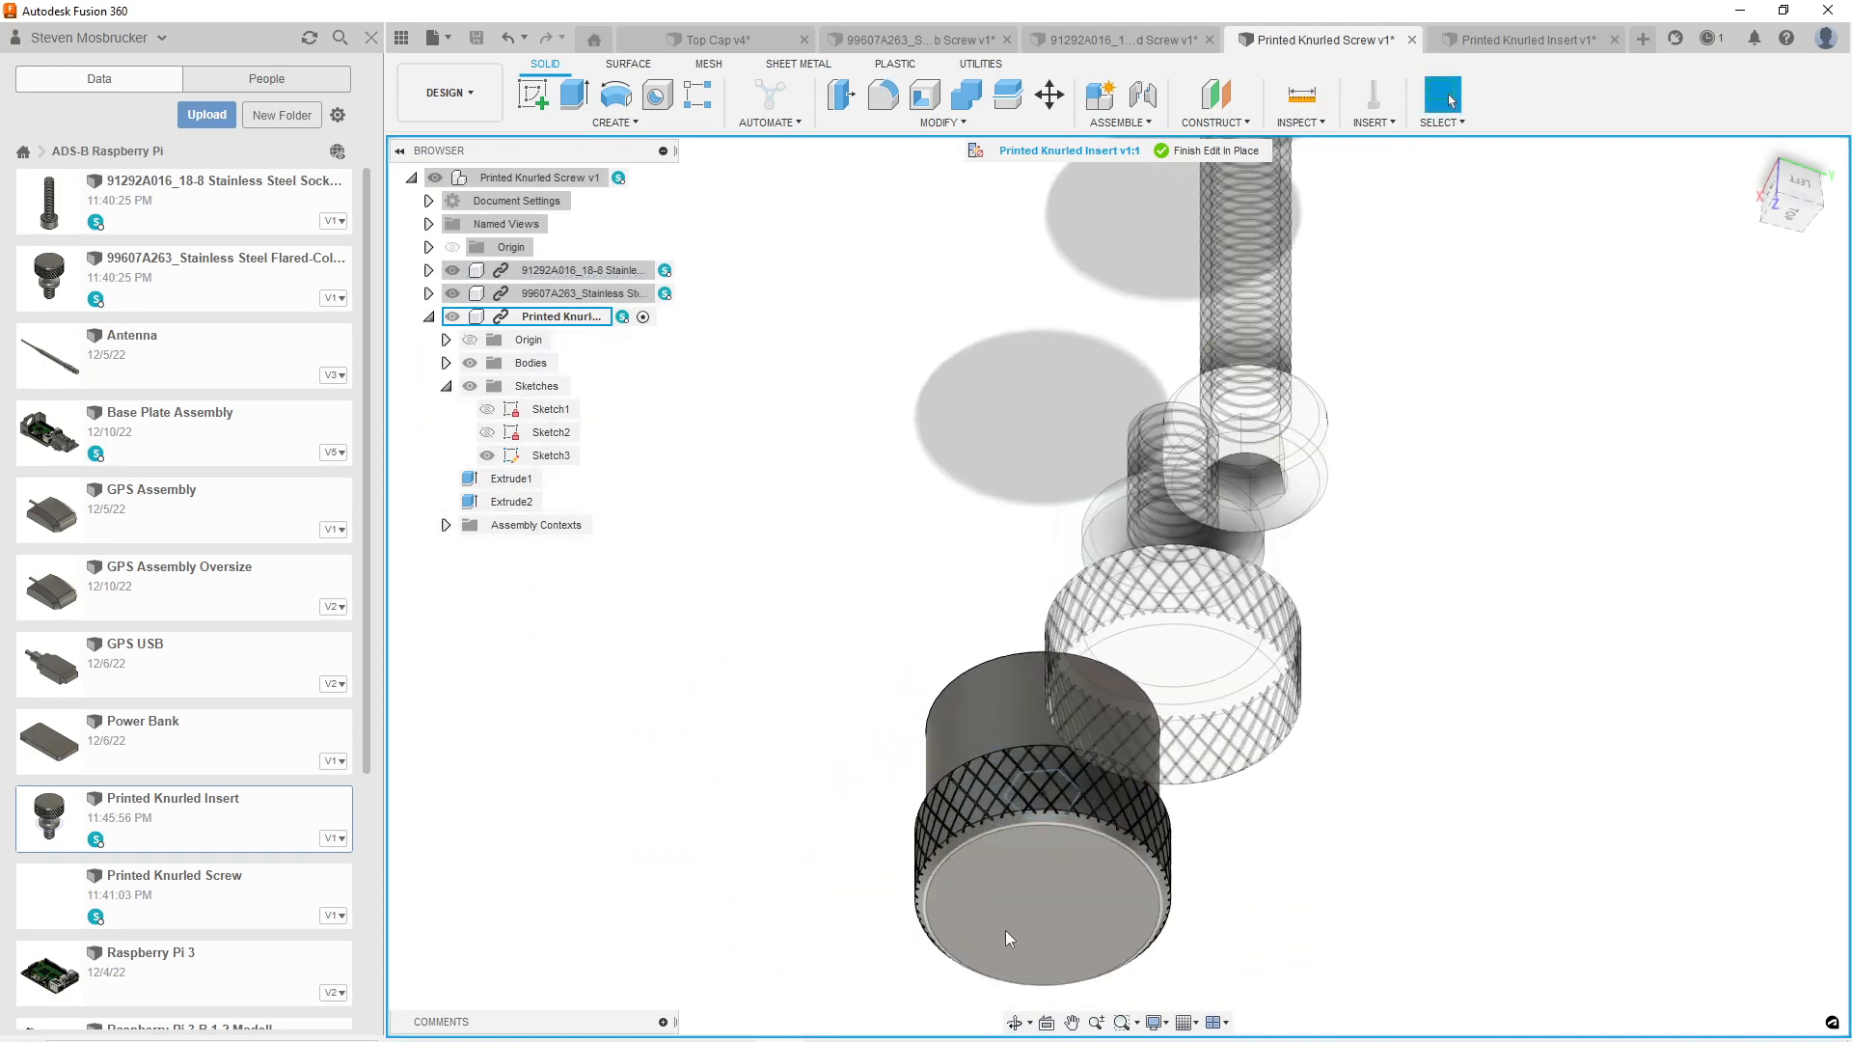
pyautogui.click(1015, 1022)
pyautogui.moveTo(1022, 950); pyautogui.dragTo(1061, 816)
pyautogui.press('Escape')
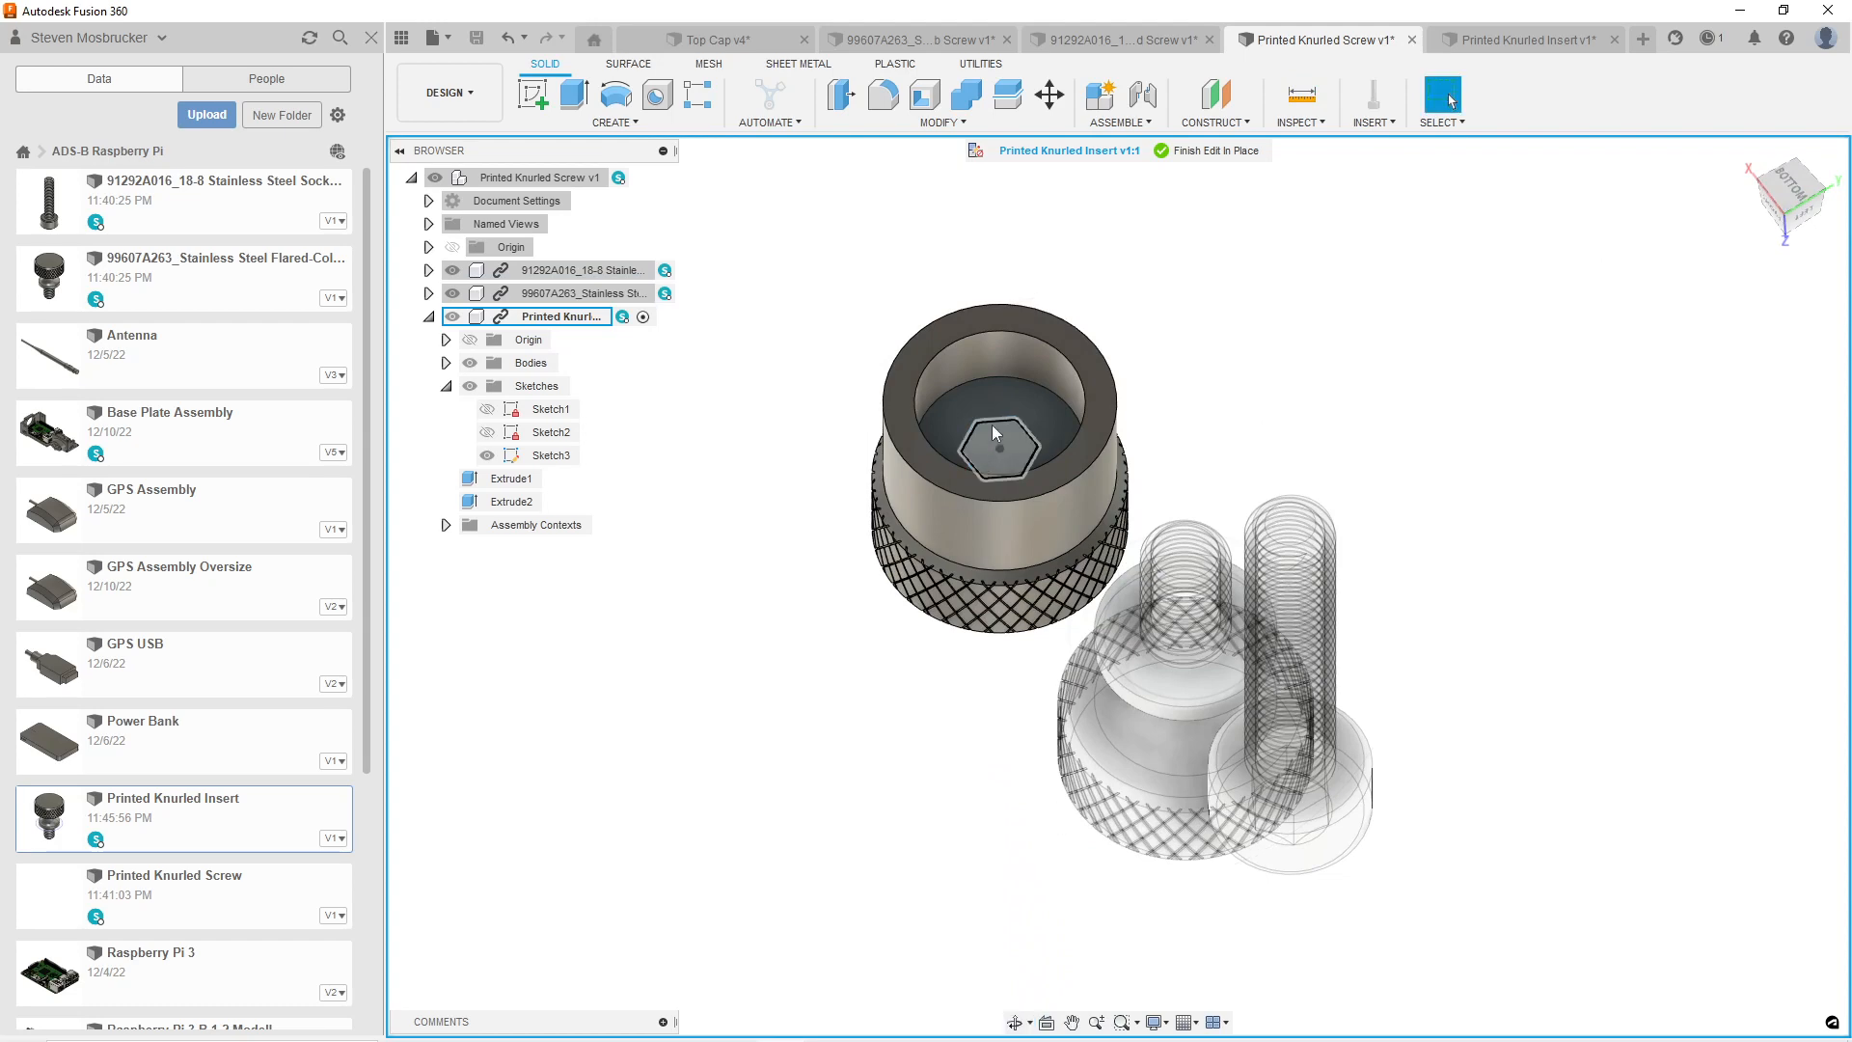
pyautogui.scroll(8, 992, 424)
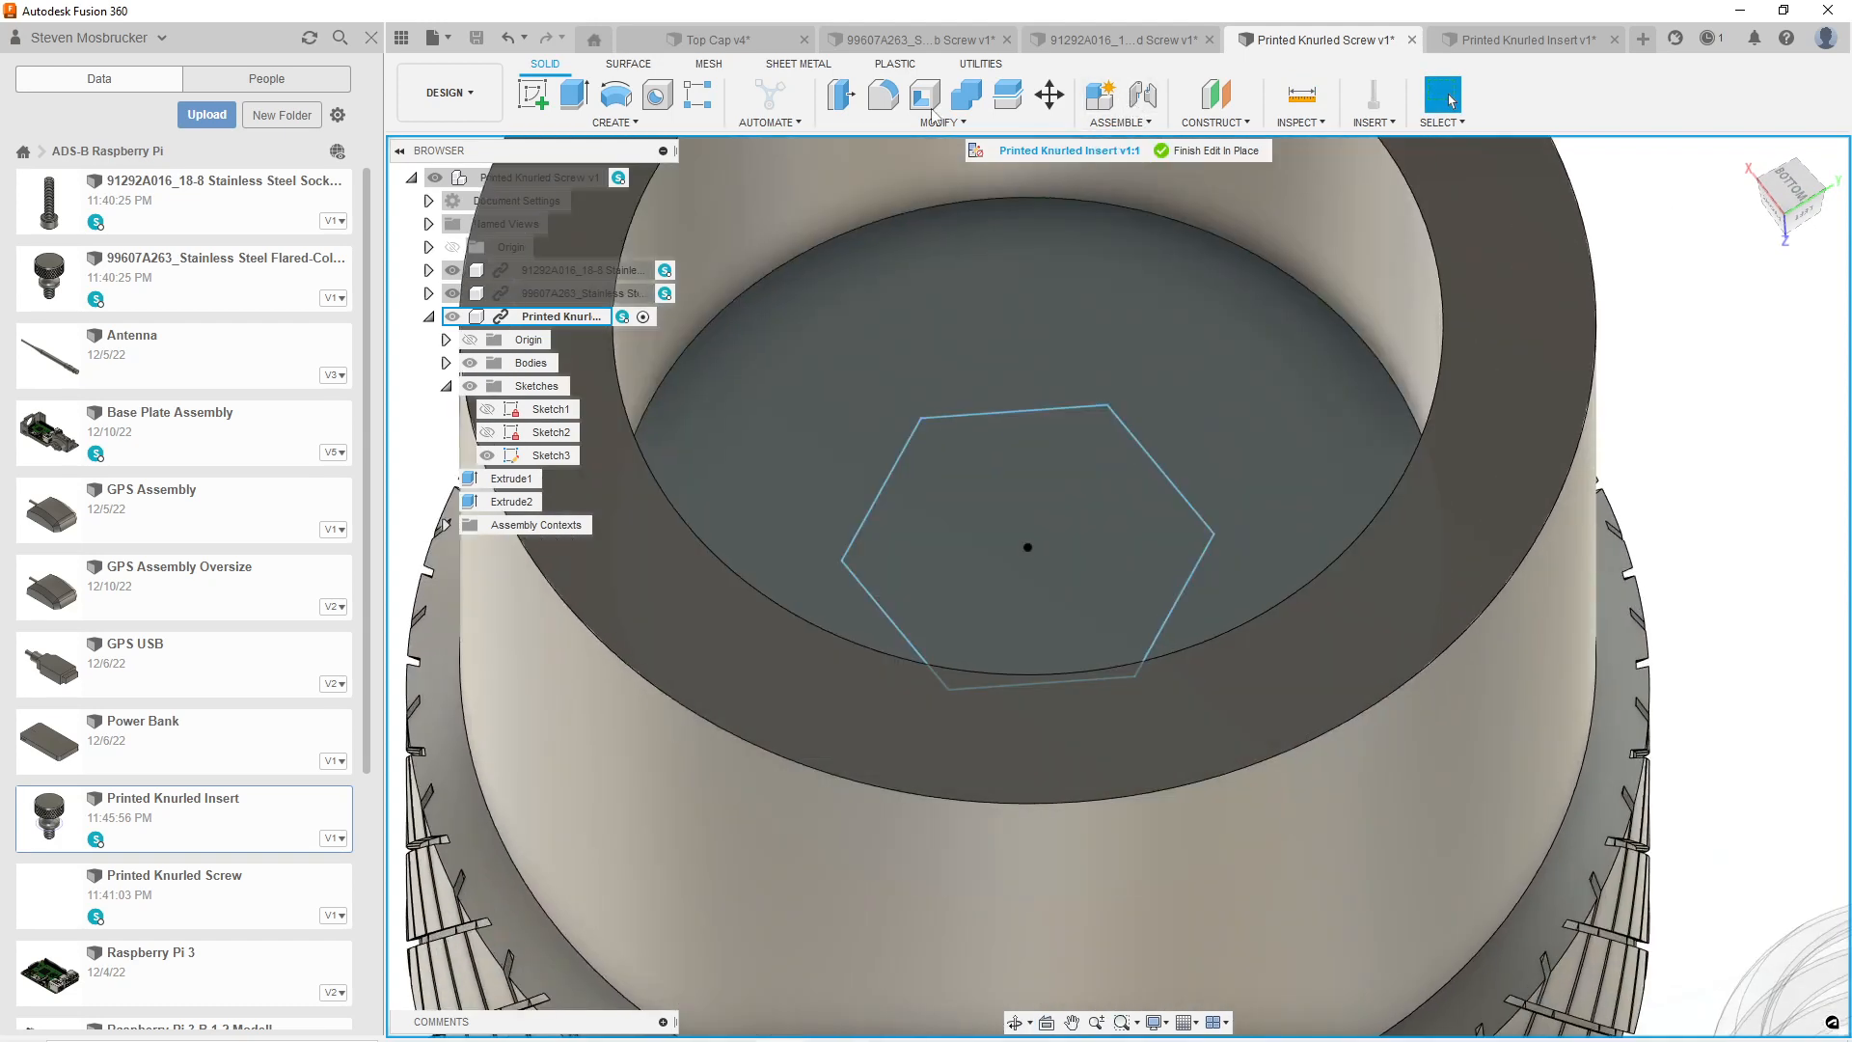
pyautogui.click(588, 104)
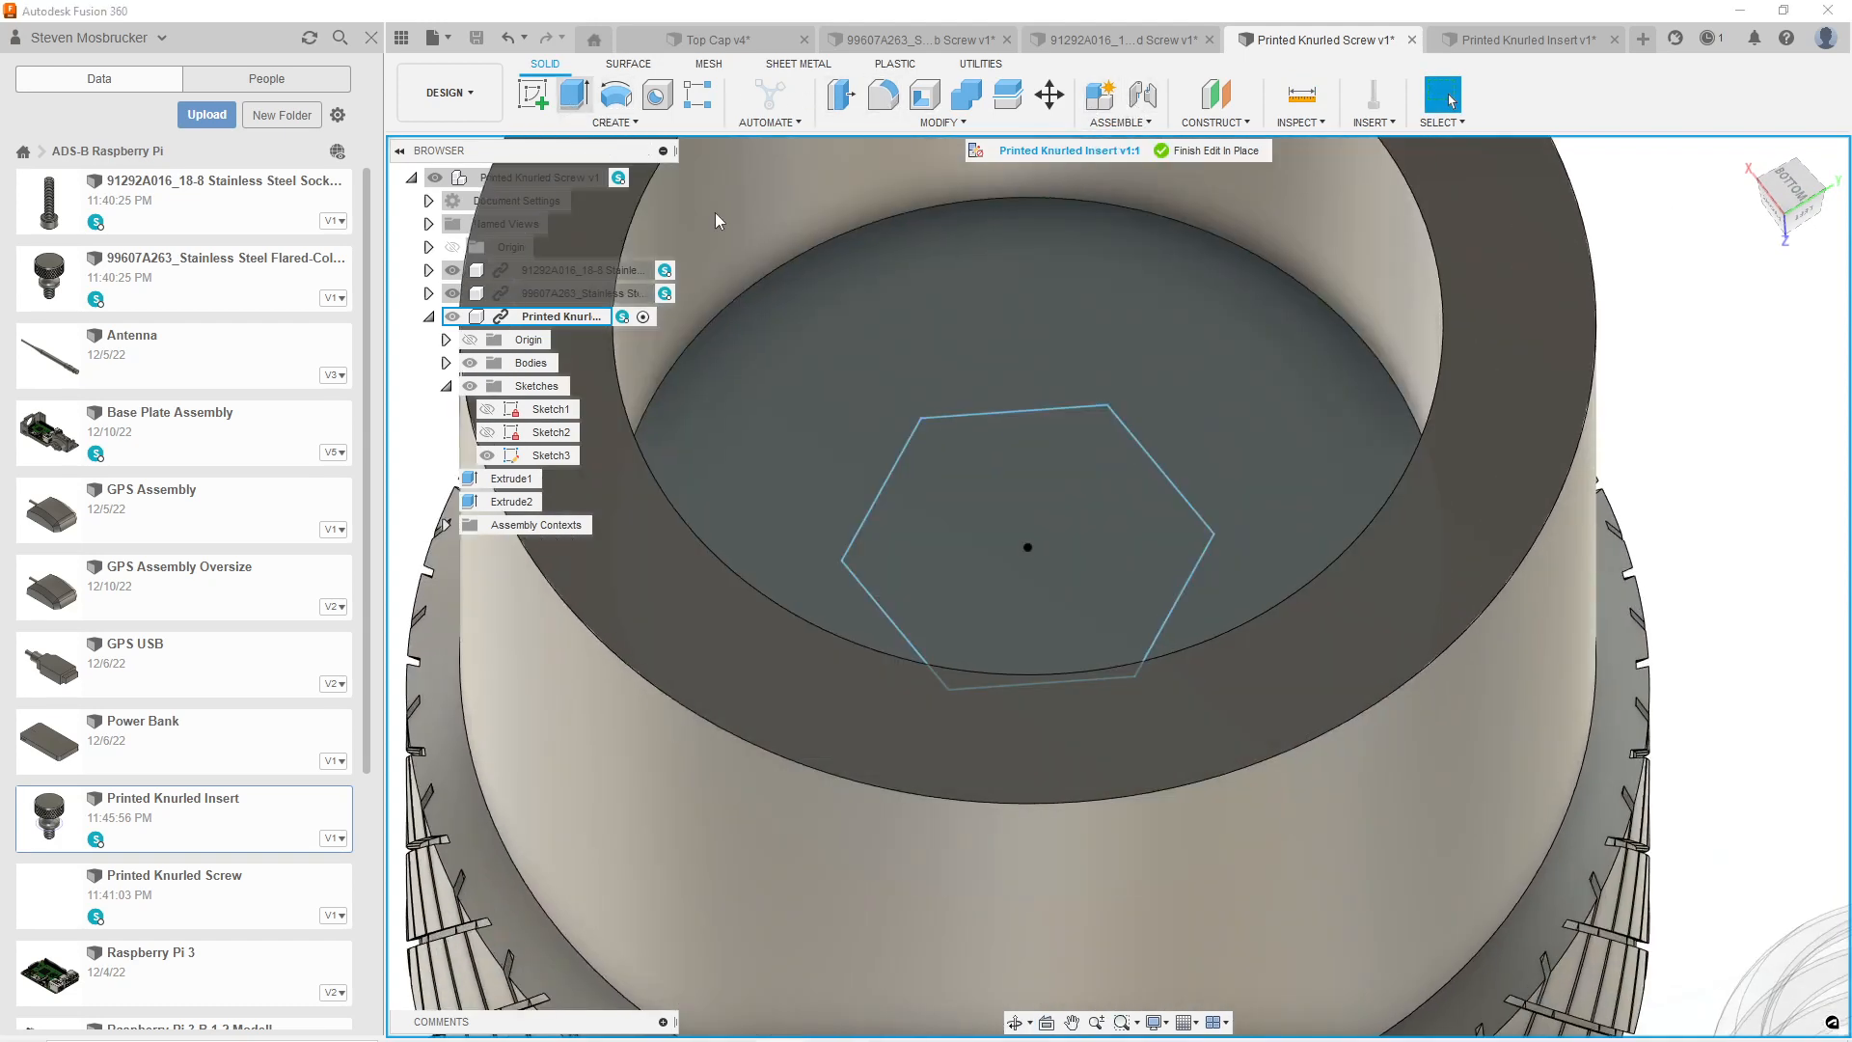
pyautogui.click(1194, 562)
pyautogui.write('1.5')
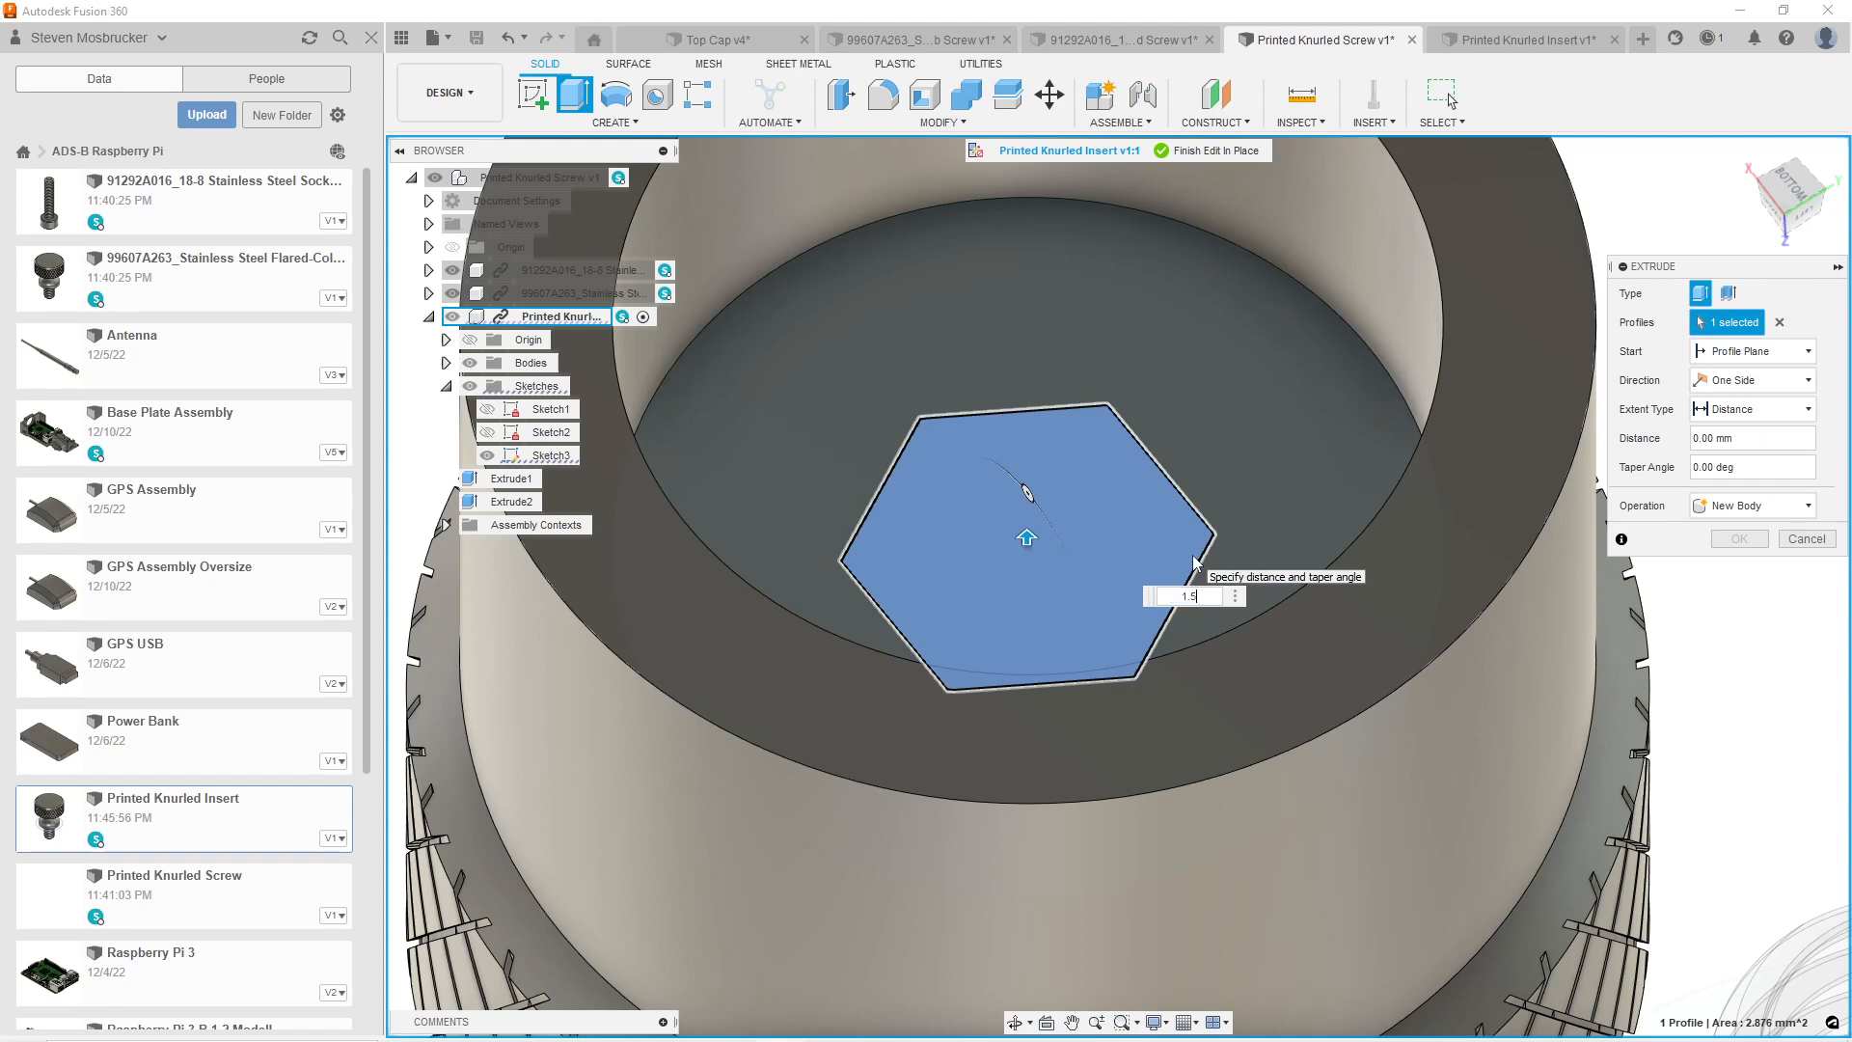
pyautogui.write('mm')
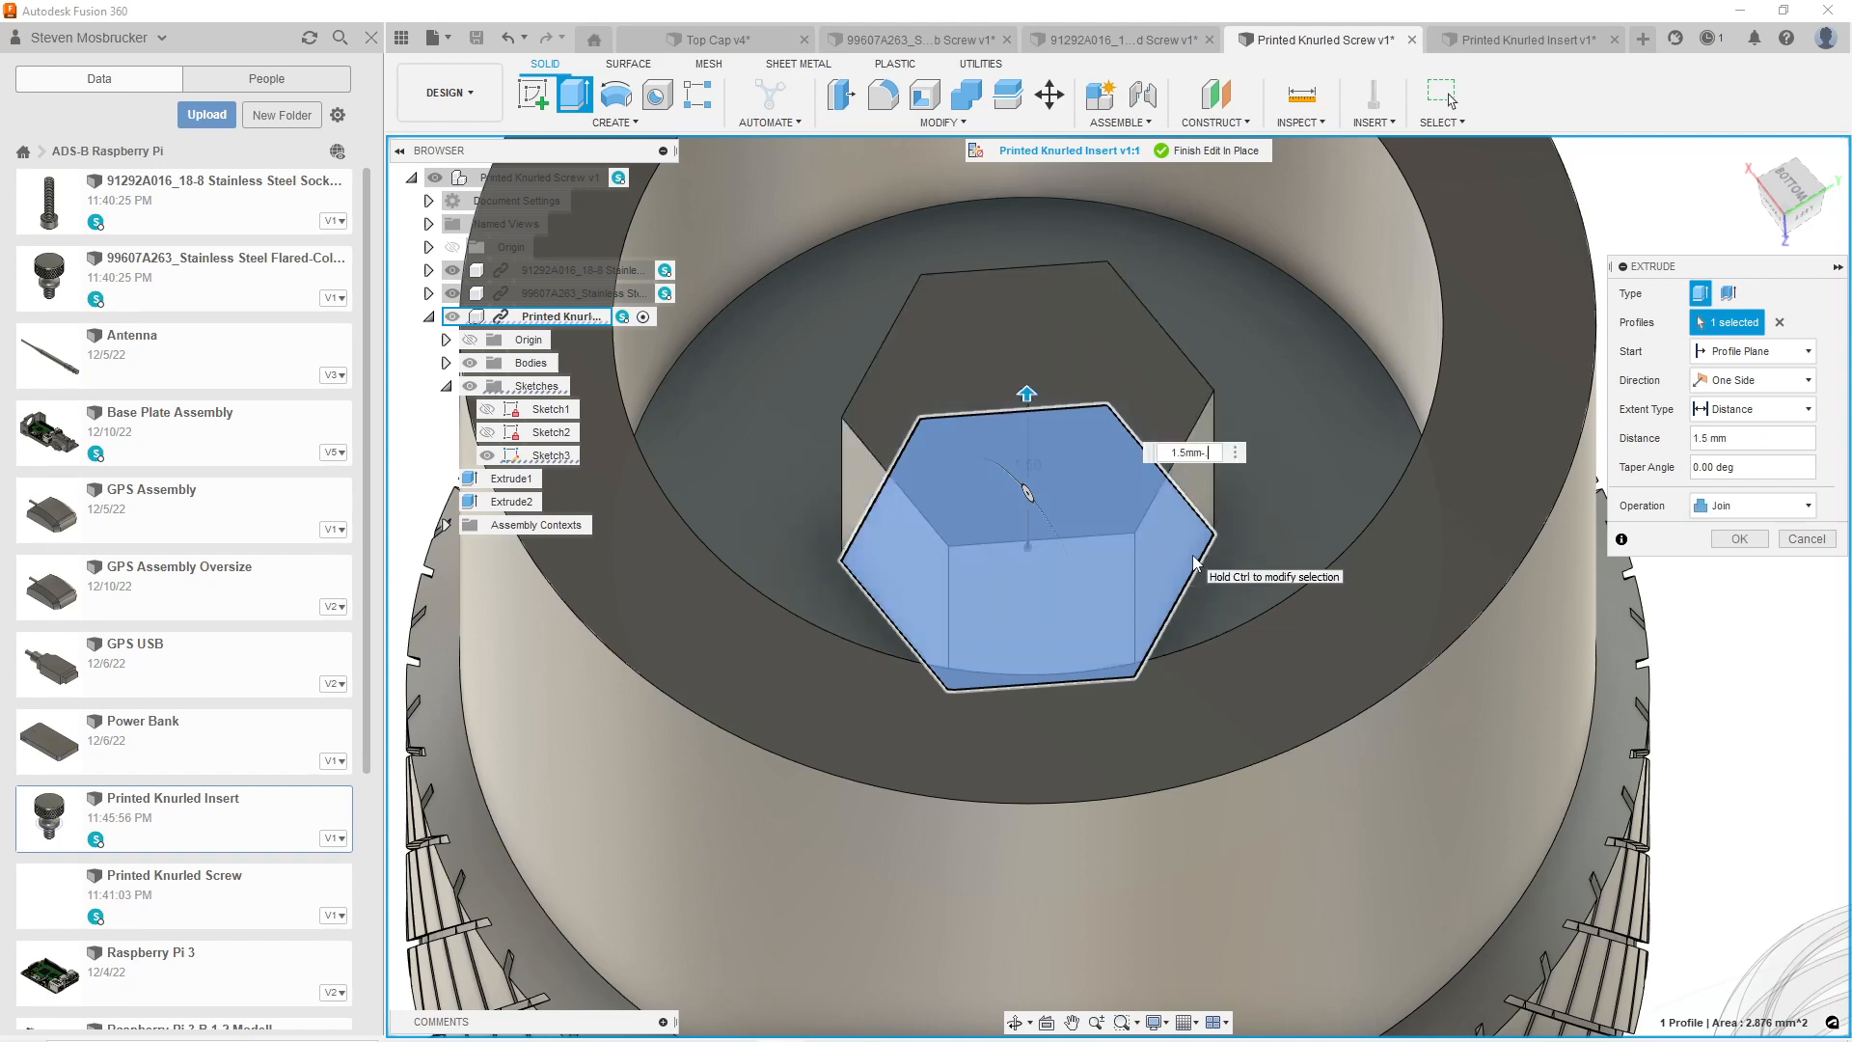
pyautogui.write('-.007in')
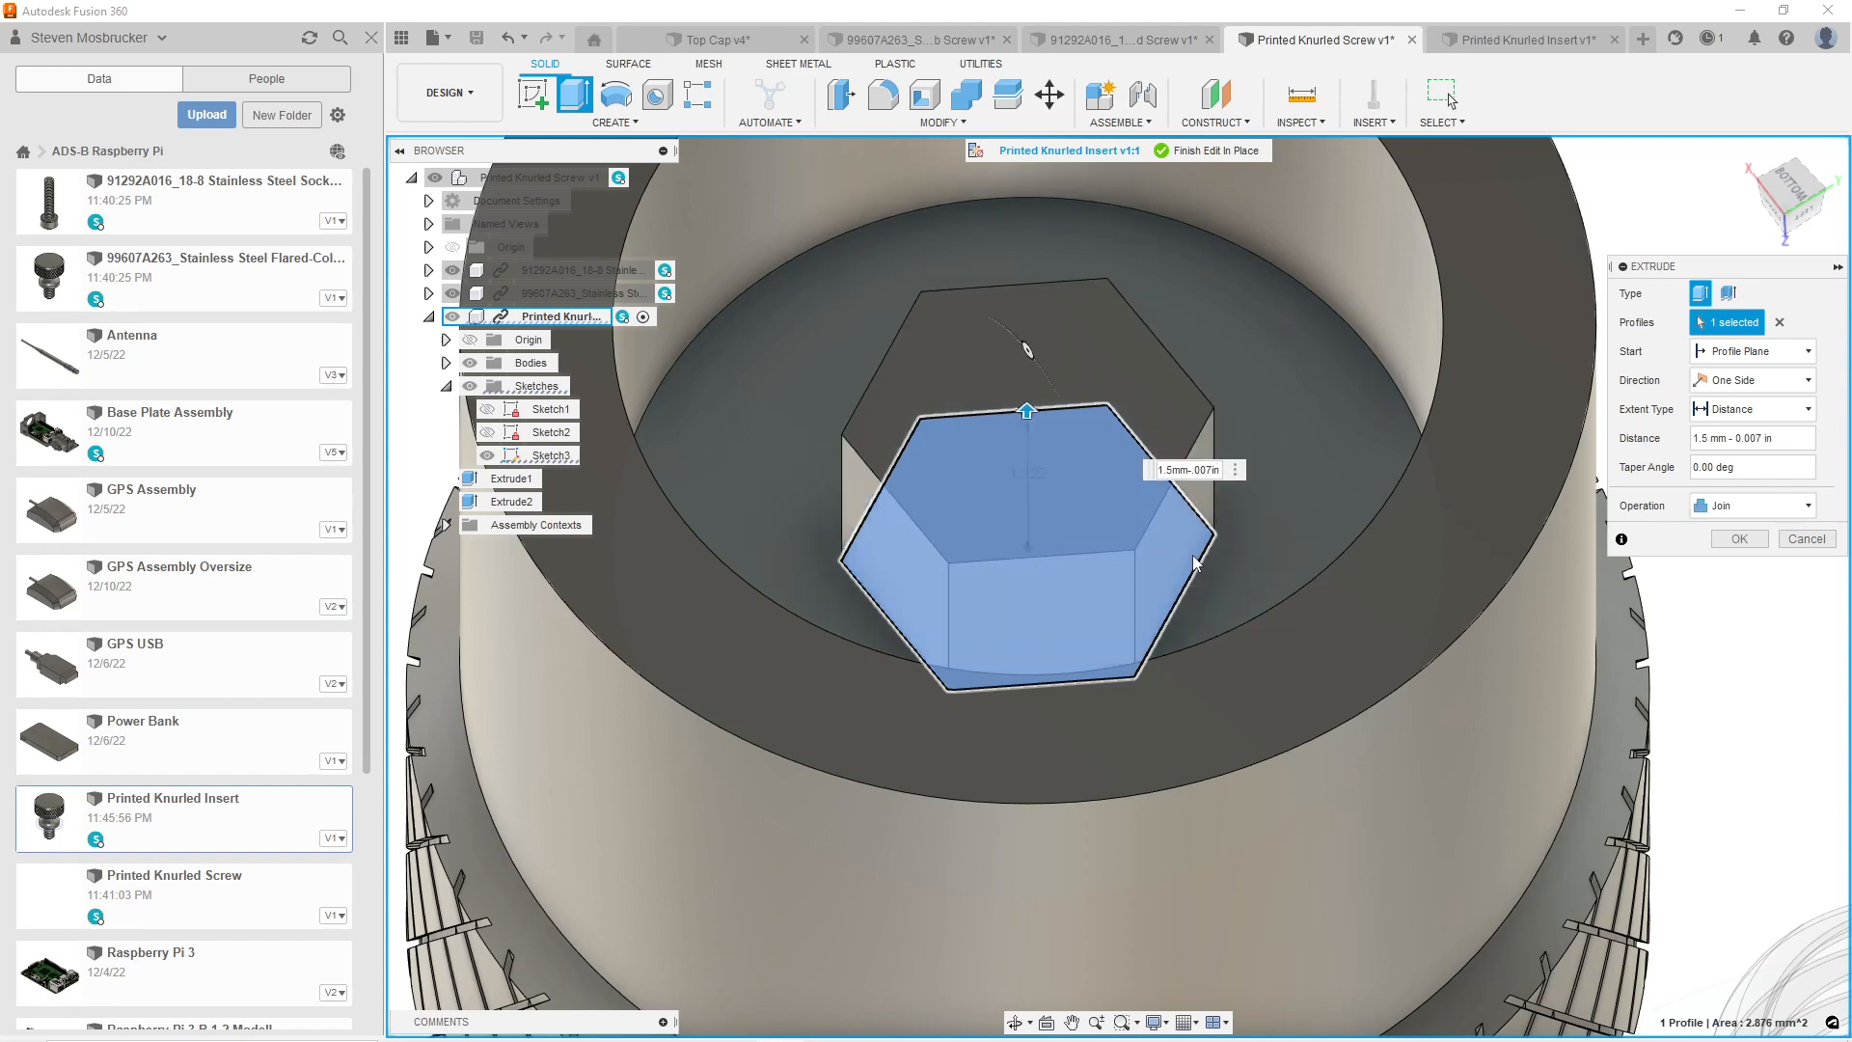
pyautogui.press('Return')
# Finish editing the insert in place and return to the full assembly with the socket head screw in view.
pyautogui.click(1016, 1022)
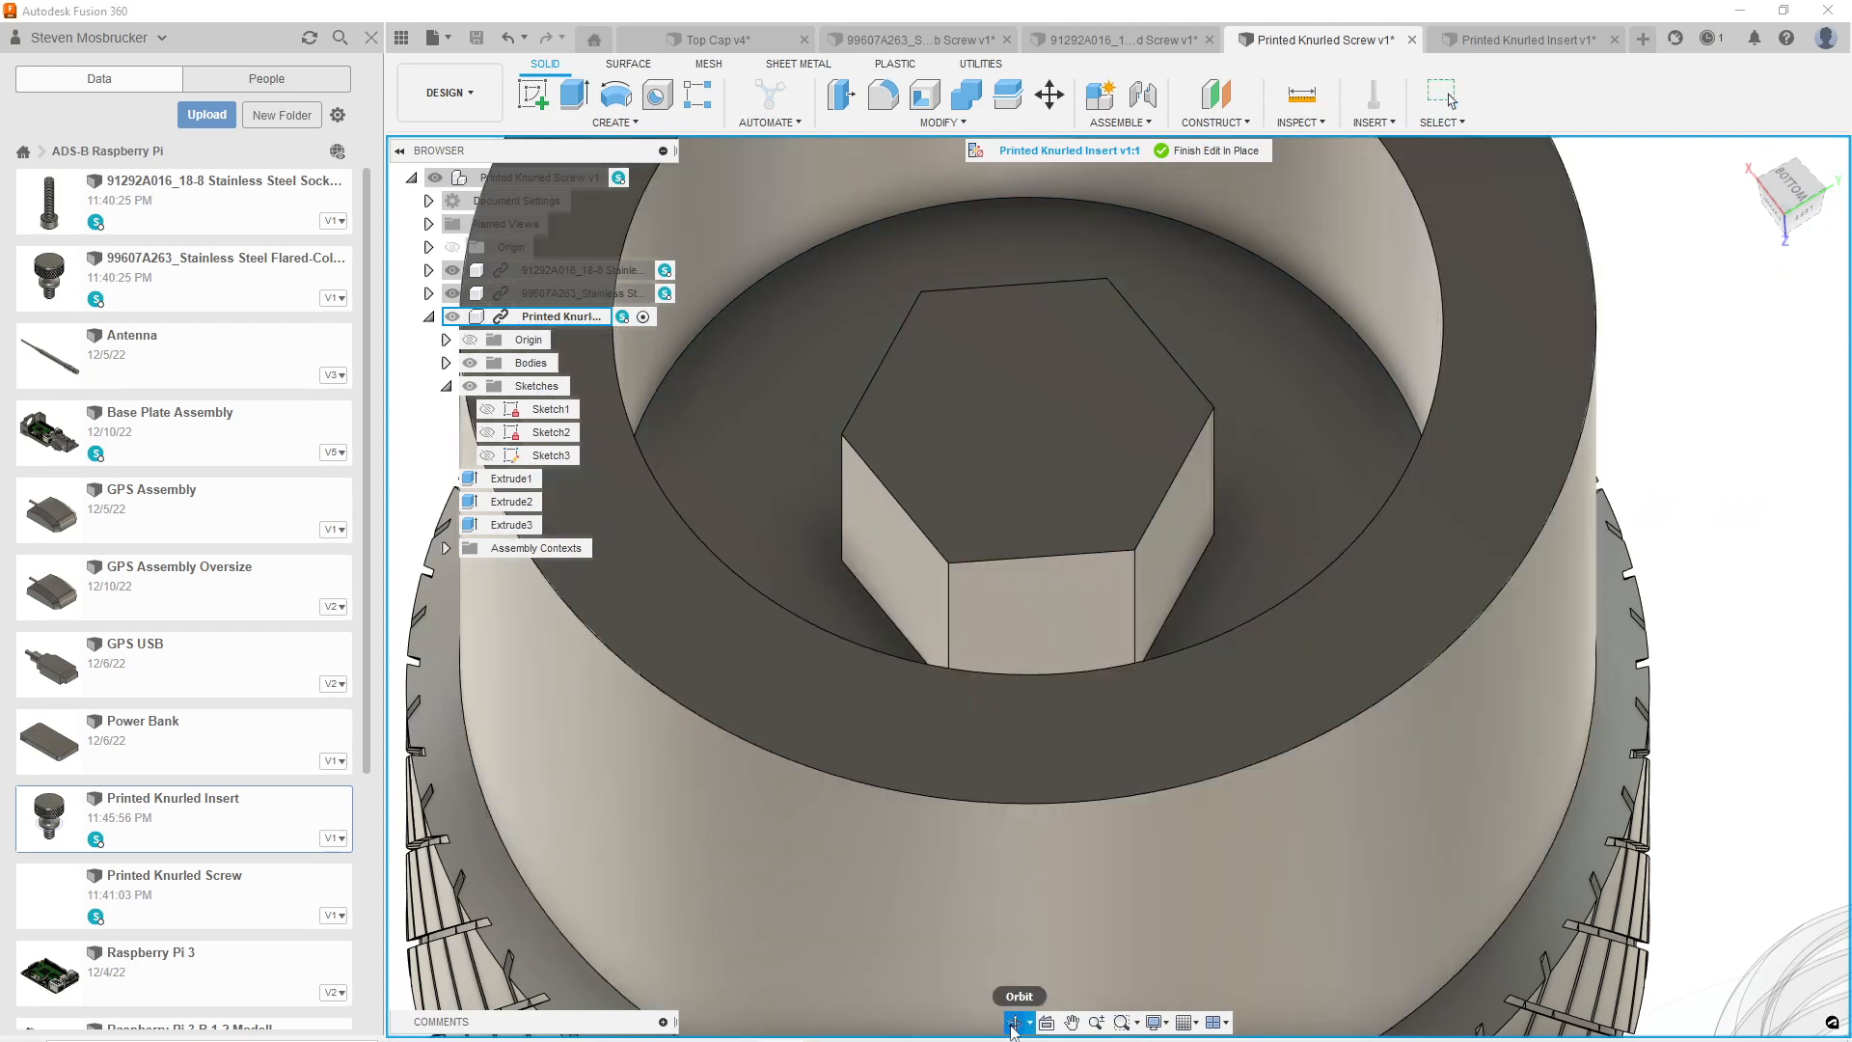
pyautogui.moveTo(1075, 636); pyautogui.dragTo(1108, 364)
pyautogui.scroll(-4, 1041, 521)
pyautogui.scroll(-5, 1040, 531)
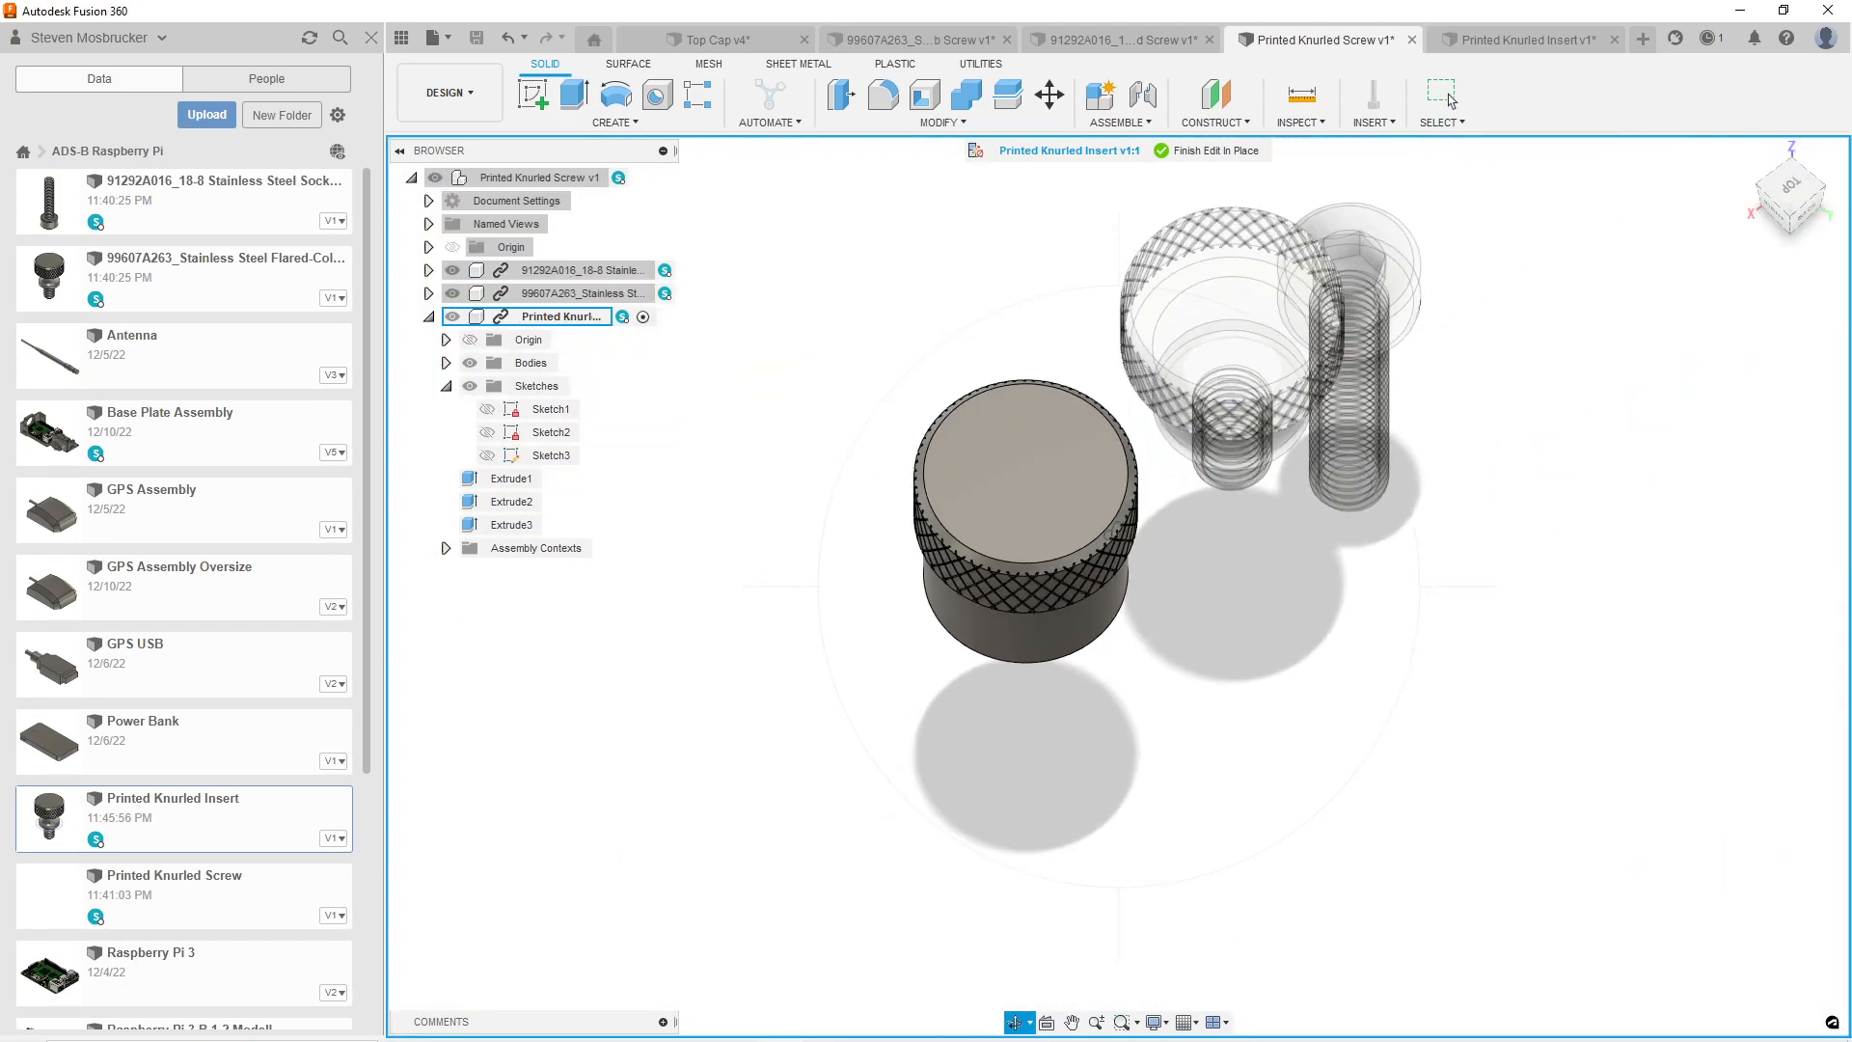
pyautogui.moveTo(1479, 273); pyautogui.dragTo(1478, 197)
pyautogui.scroll(2, 1511, 230)
pyautogui.scroll(3, 1511, 230)
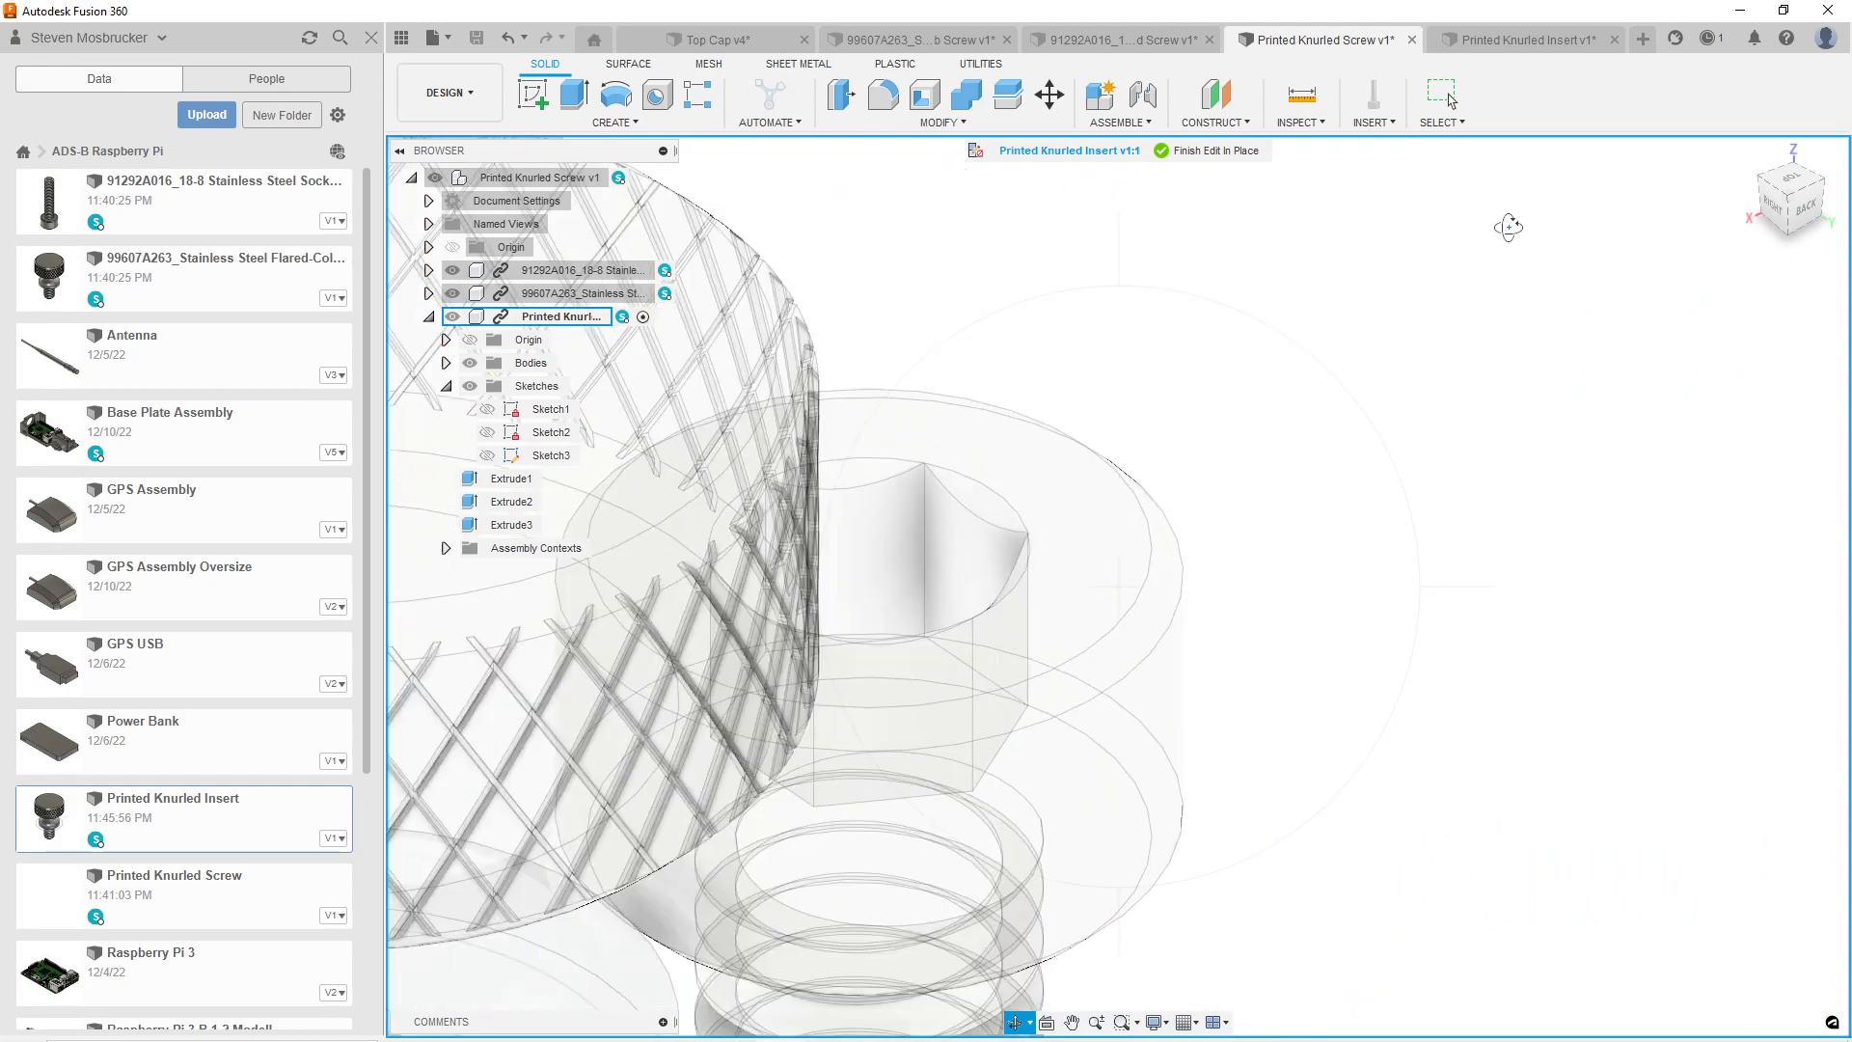
pyautogui.click(1206, 151)
pyautogui.scroll(5, 969, 435)
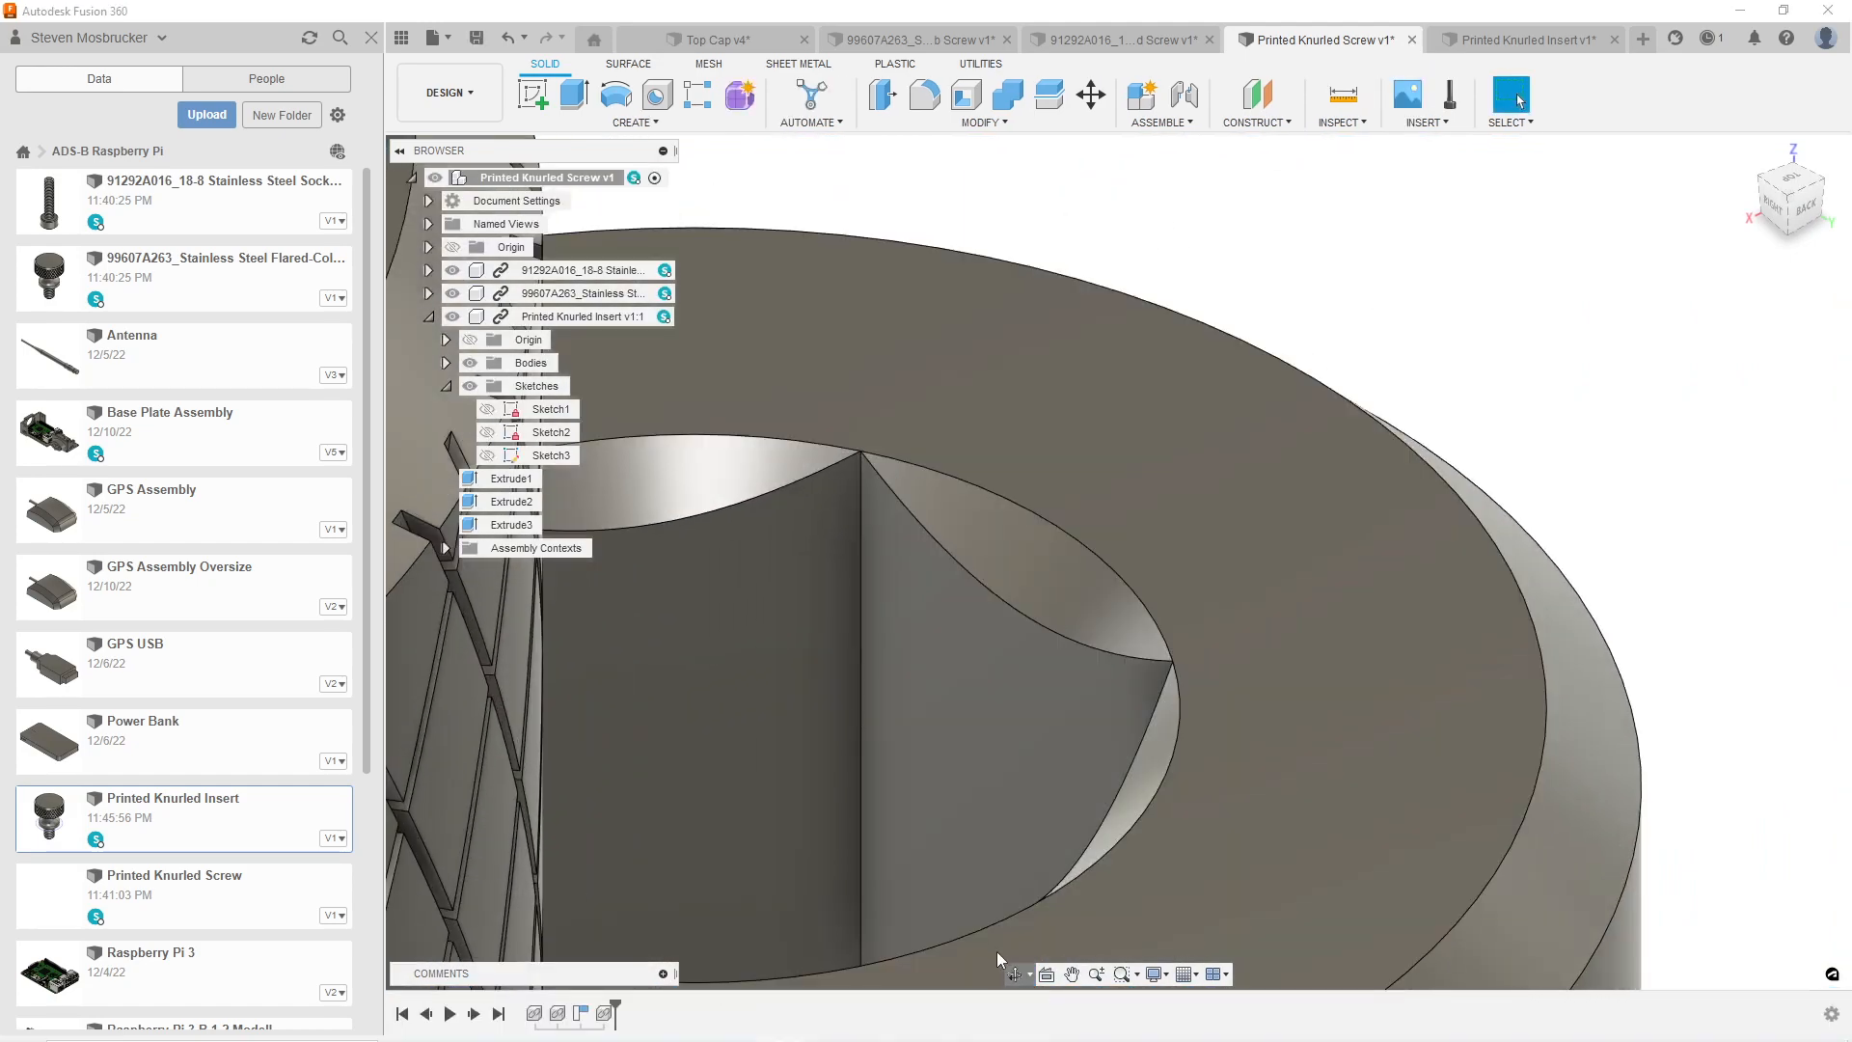
pyautogui.scroll(-5, 1158, 258)
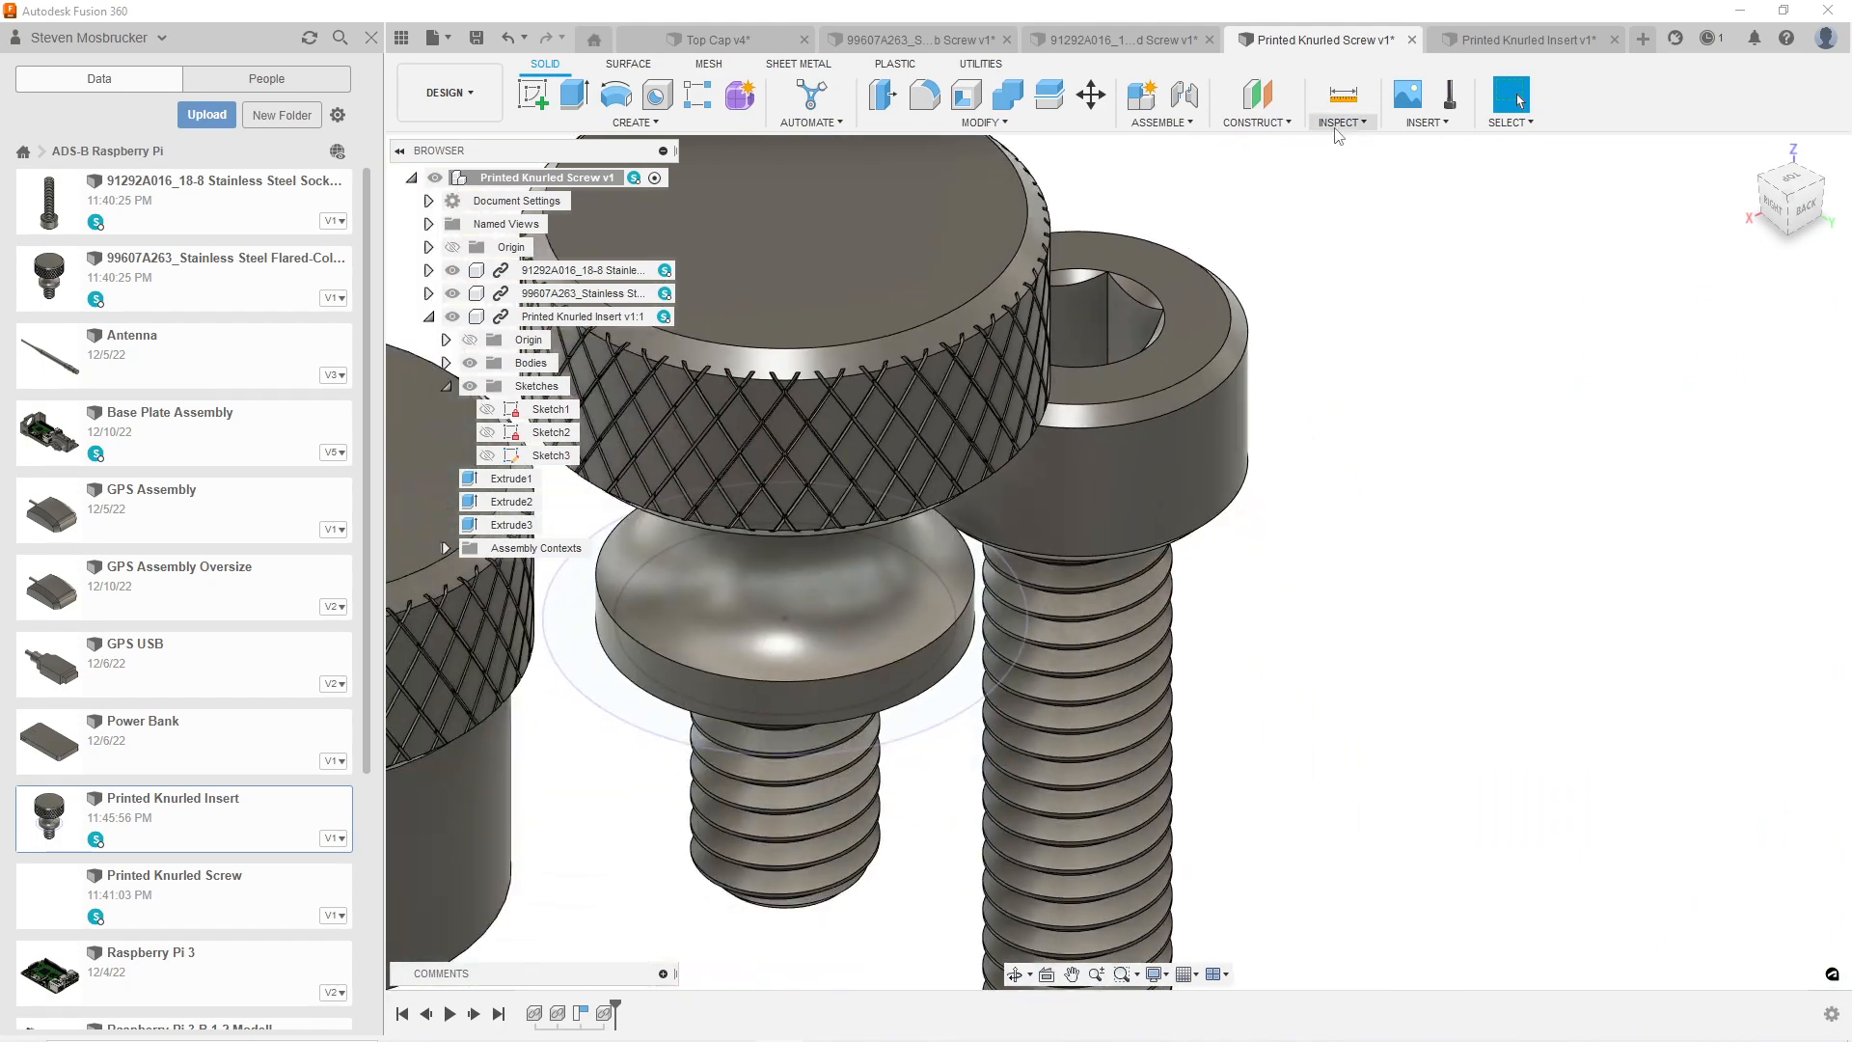
# Create a section analysis through the assembly on the XZ plane with a cut distance of -0.005 in.
pyautogui.click(1341, 122)
pyautogui.click(1371, 336)
pyautogui.scroll(-2, 1080, 240)
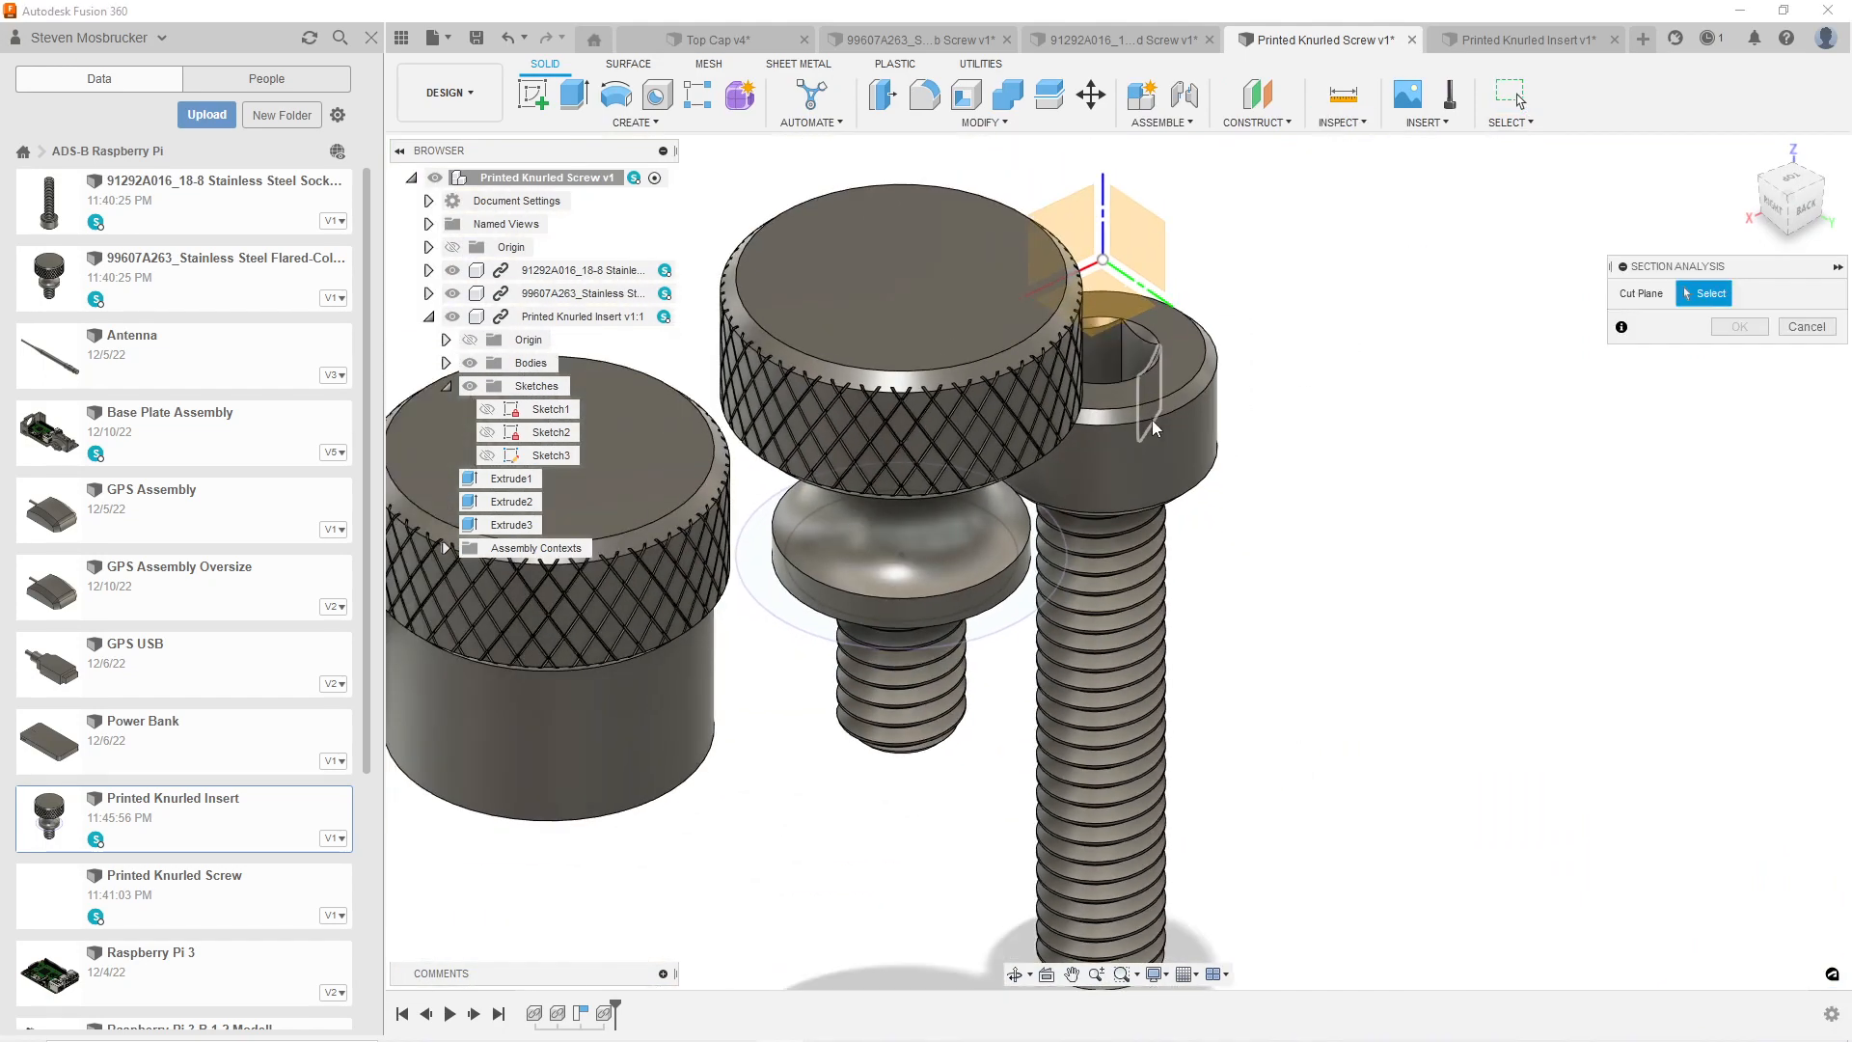
pyautogui.click(1080, 239)
pyautogui.scroll(5, 1129, 357)
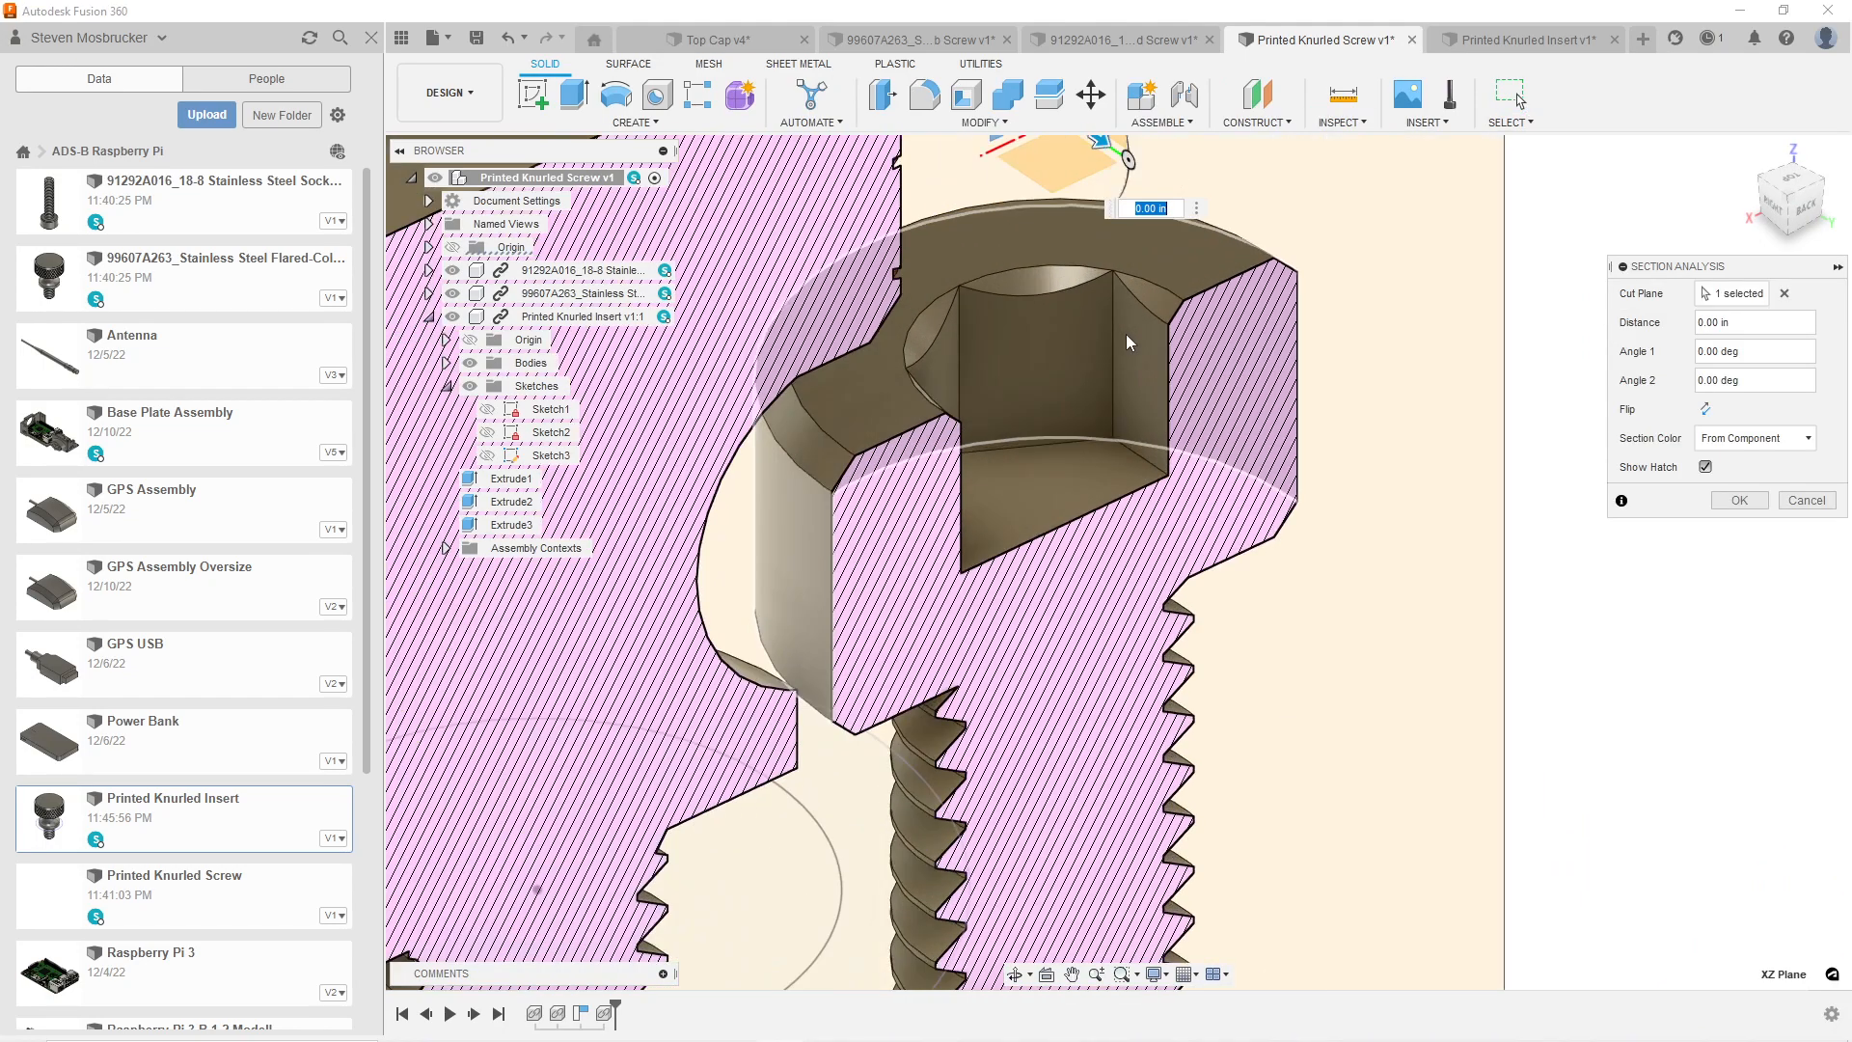
pyautogui.moveTo(1104, 146); pyautogui.dragTo(1092, 142)
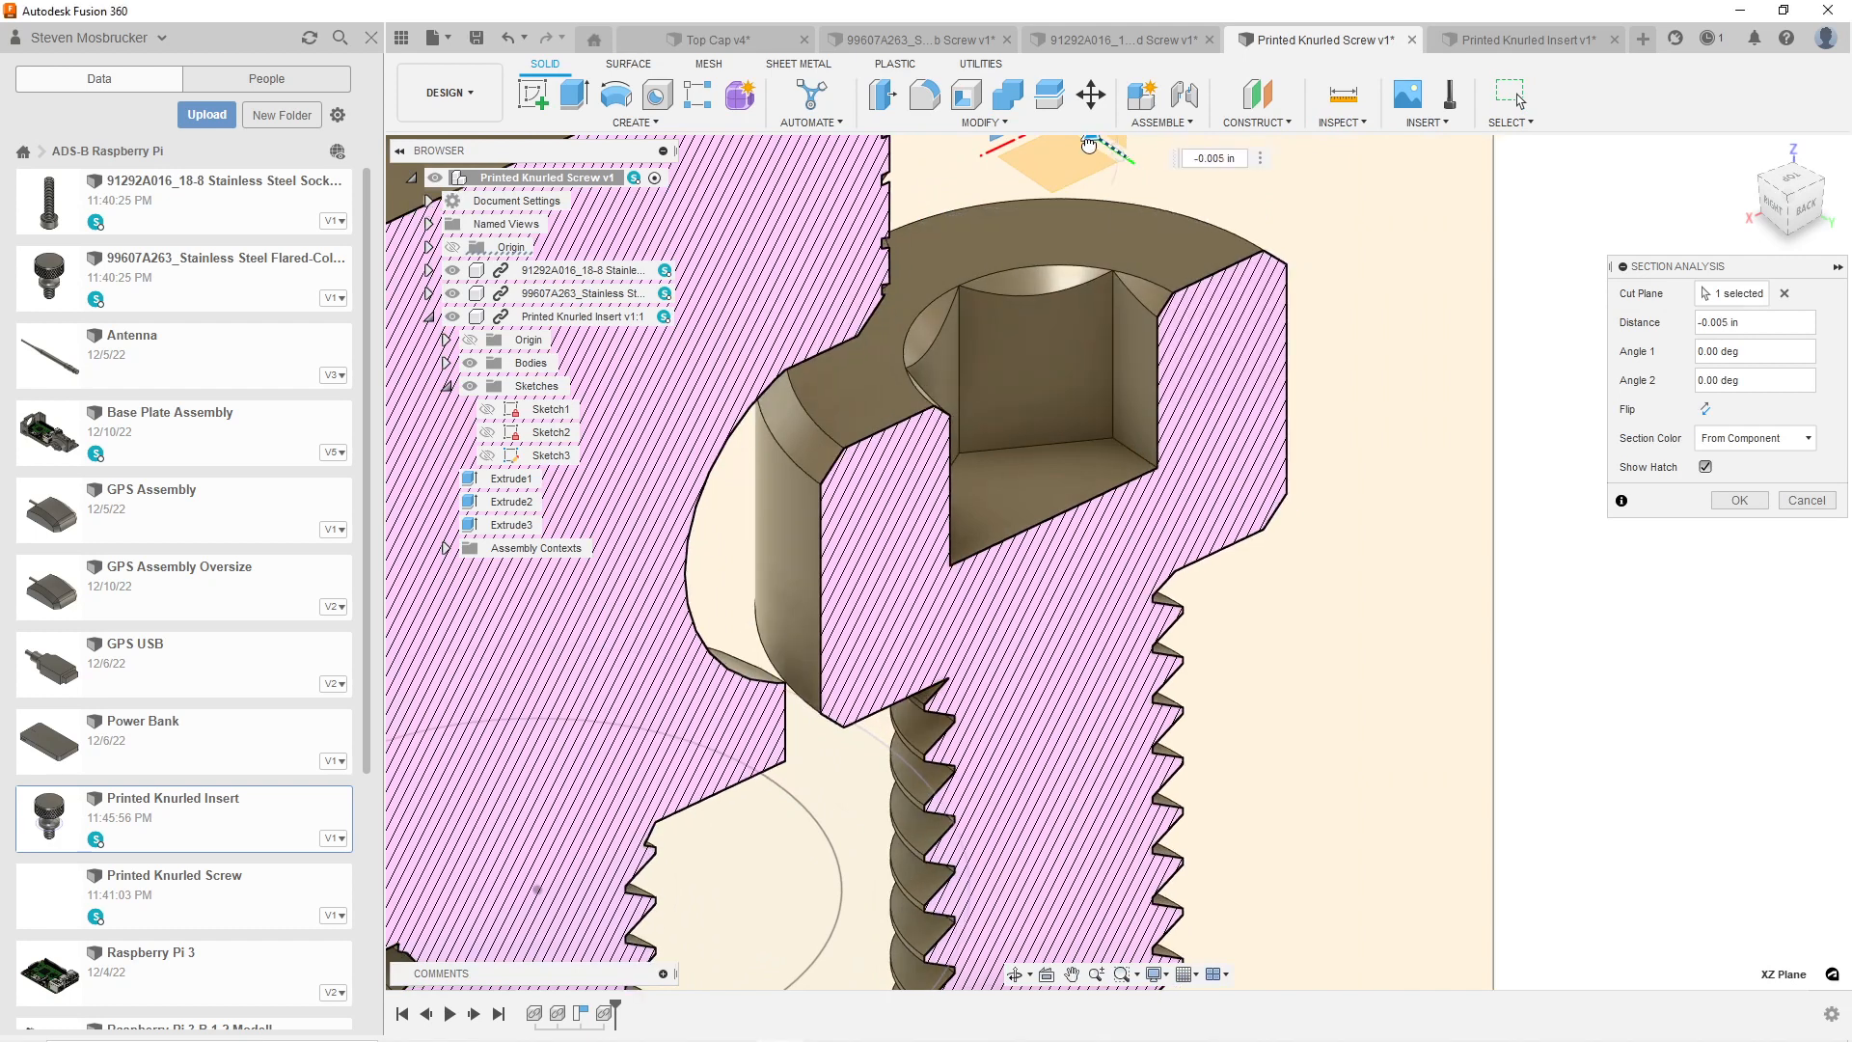
pyautogui.click(1739, 499)
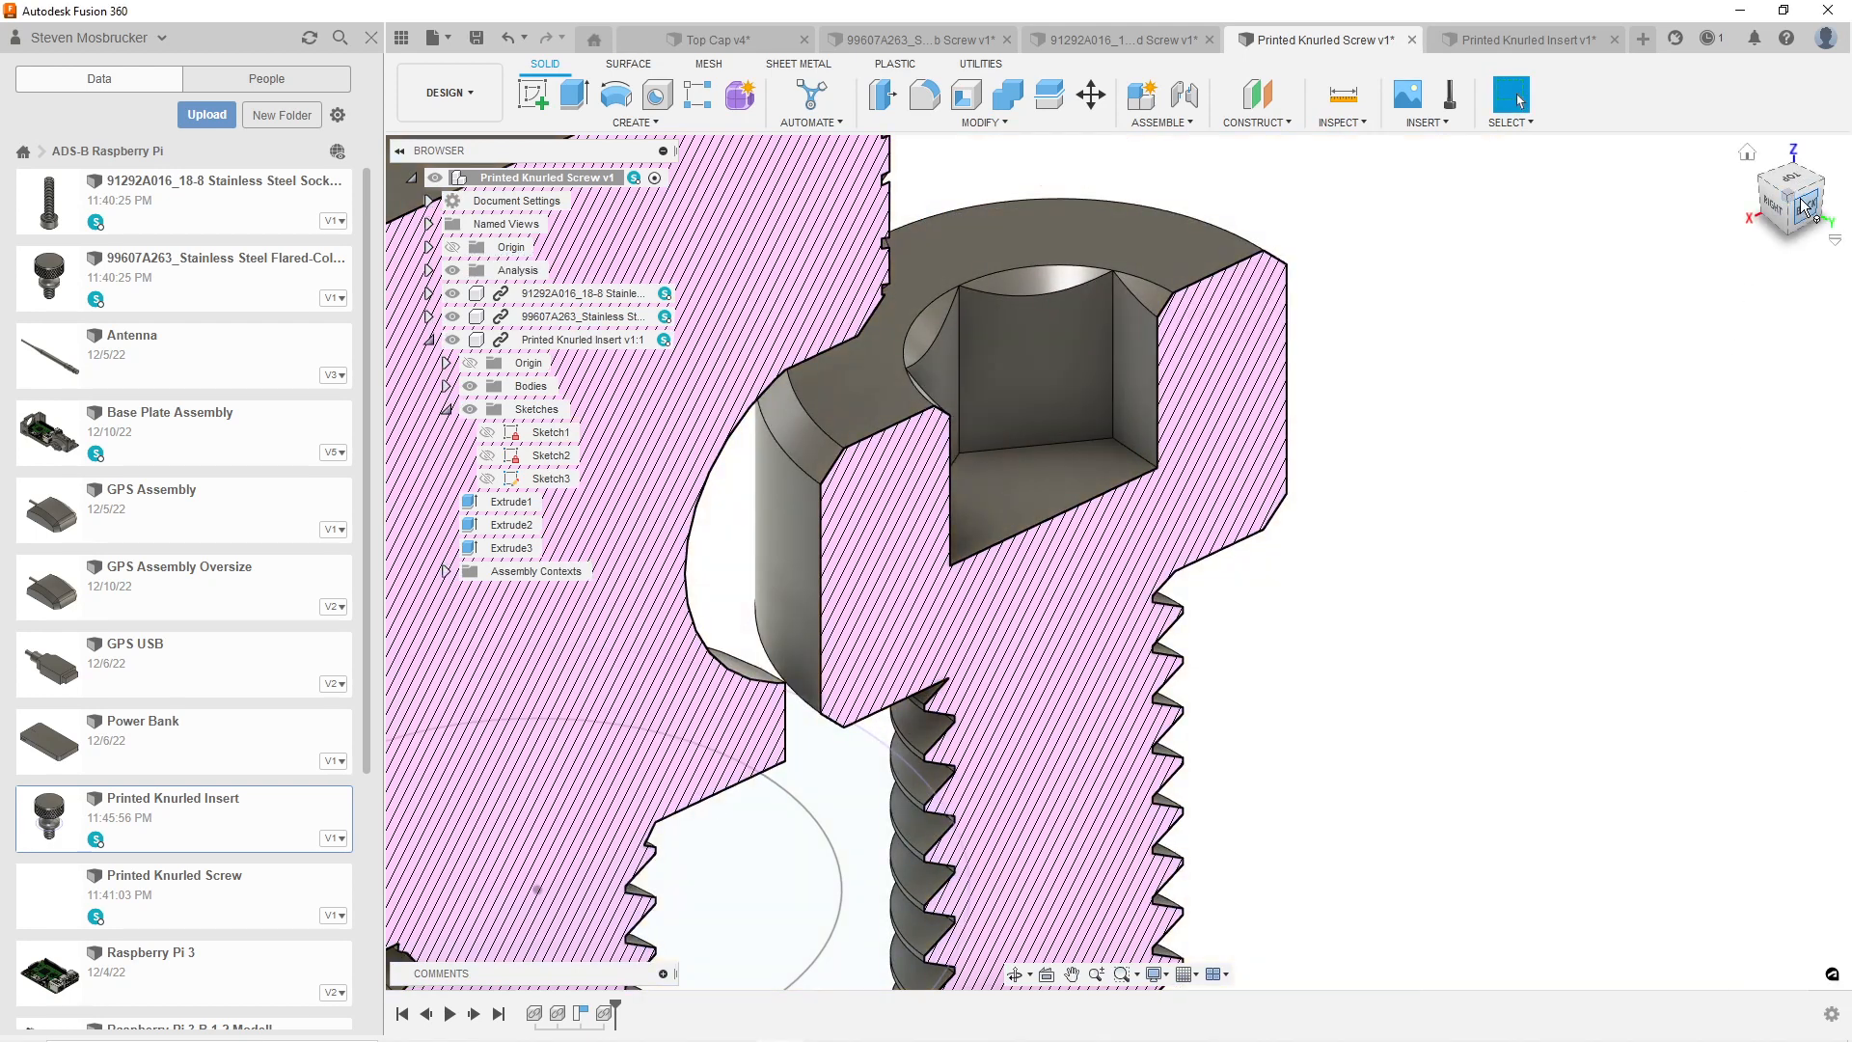
# Examine the sectioned hex socket of the socket head screw and compare it with the hex boss inside the insert's pocket.
pyautogui.click(1805, 212)
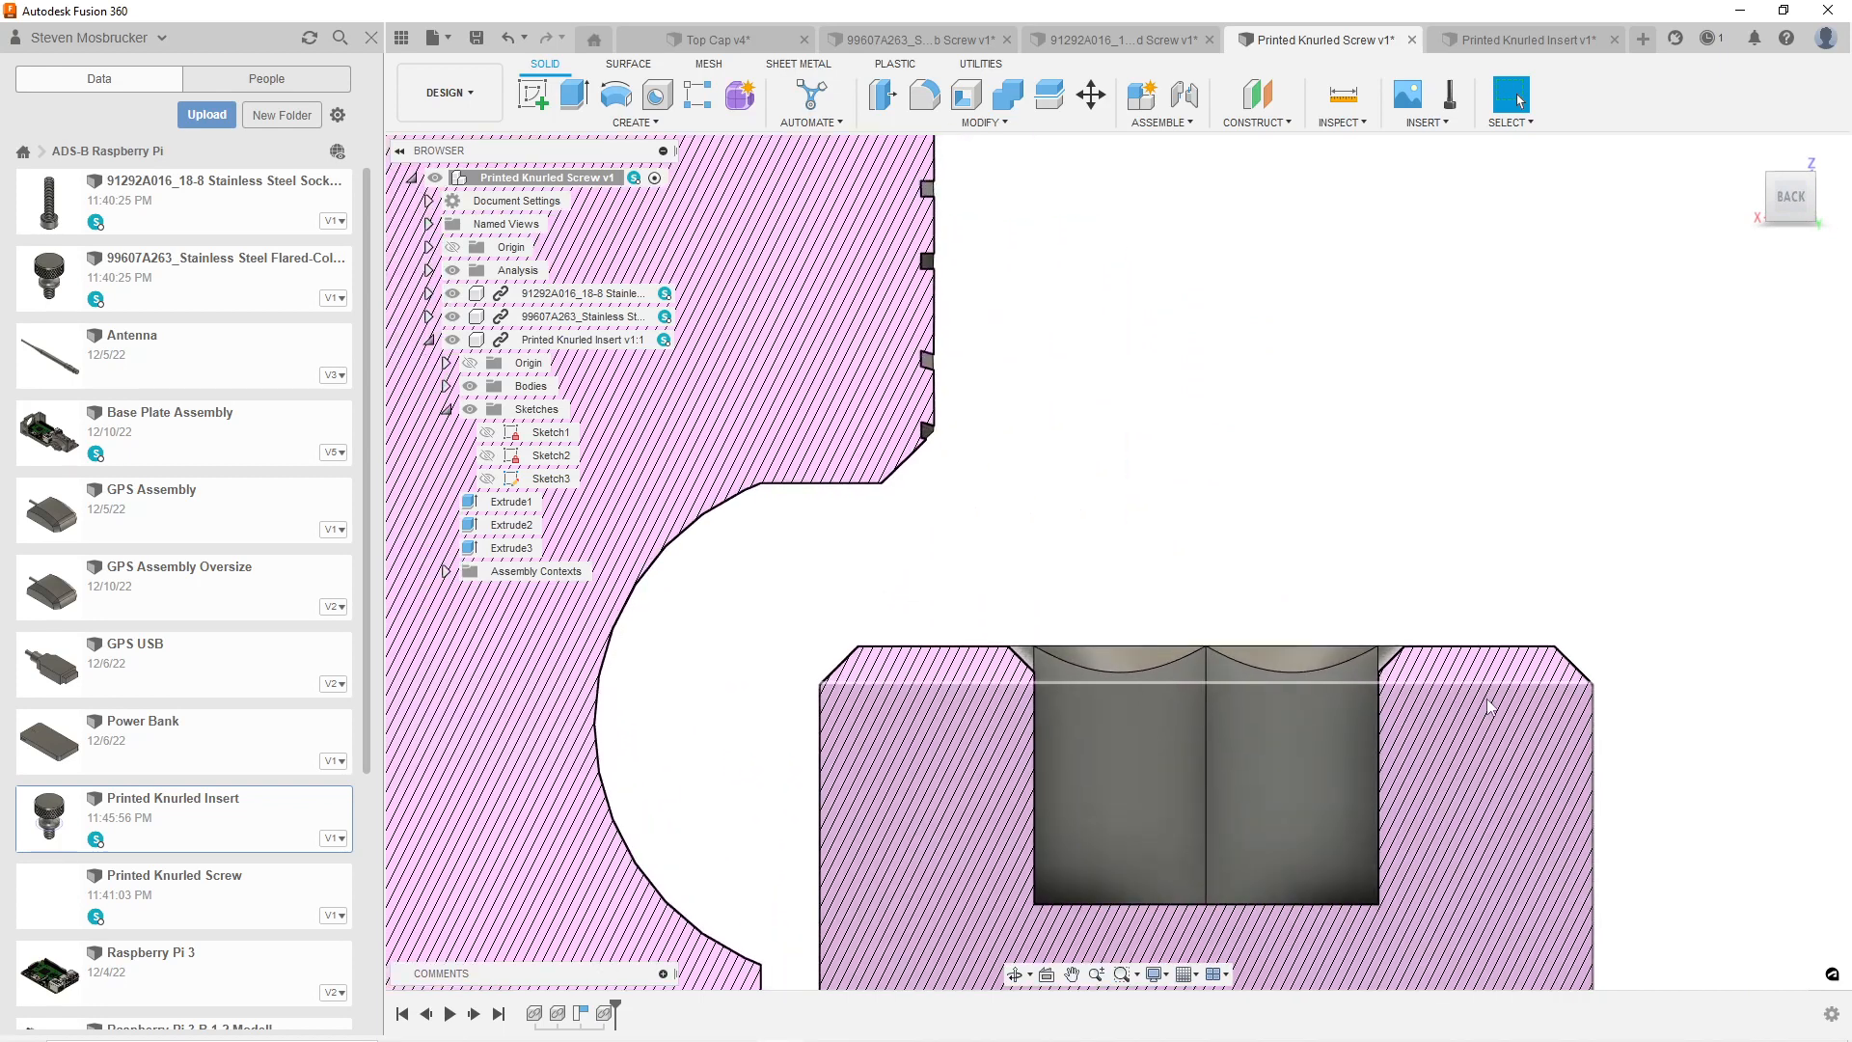
pyautogui.scroll(3, 1235, 644)
pyautogui.scroll(-3, 1517, 623)
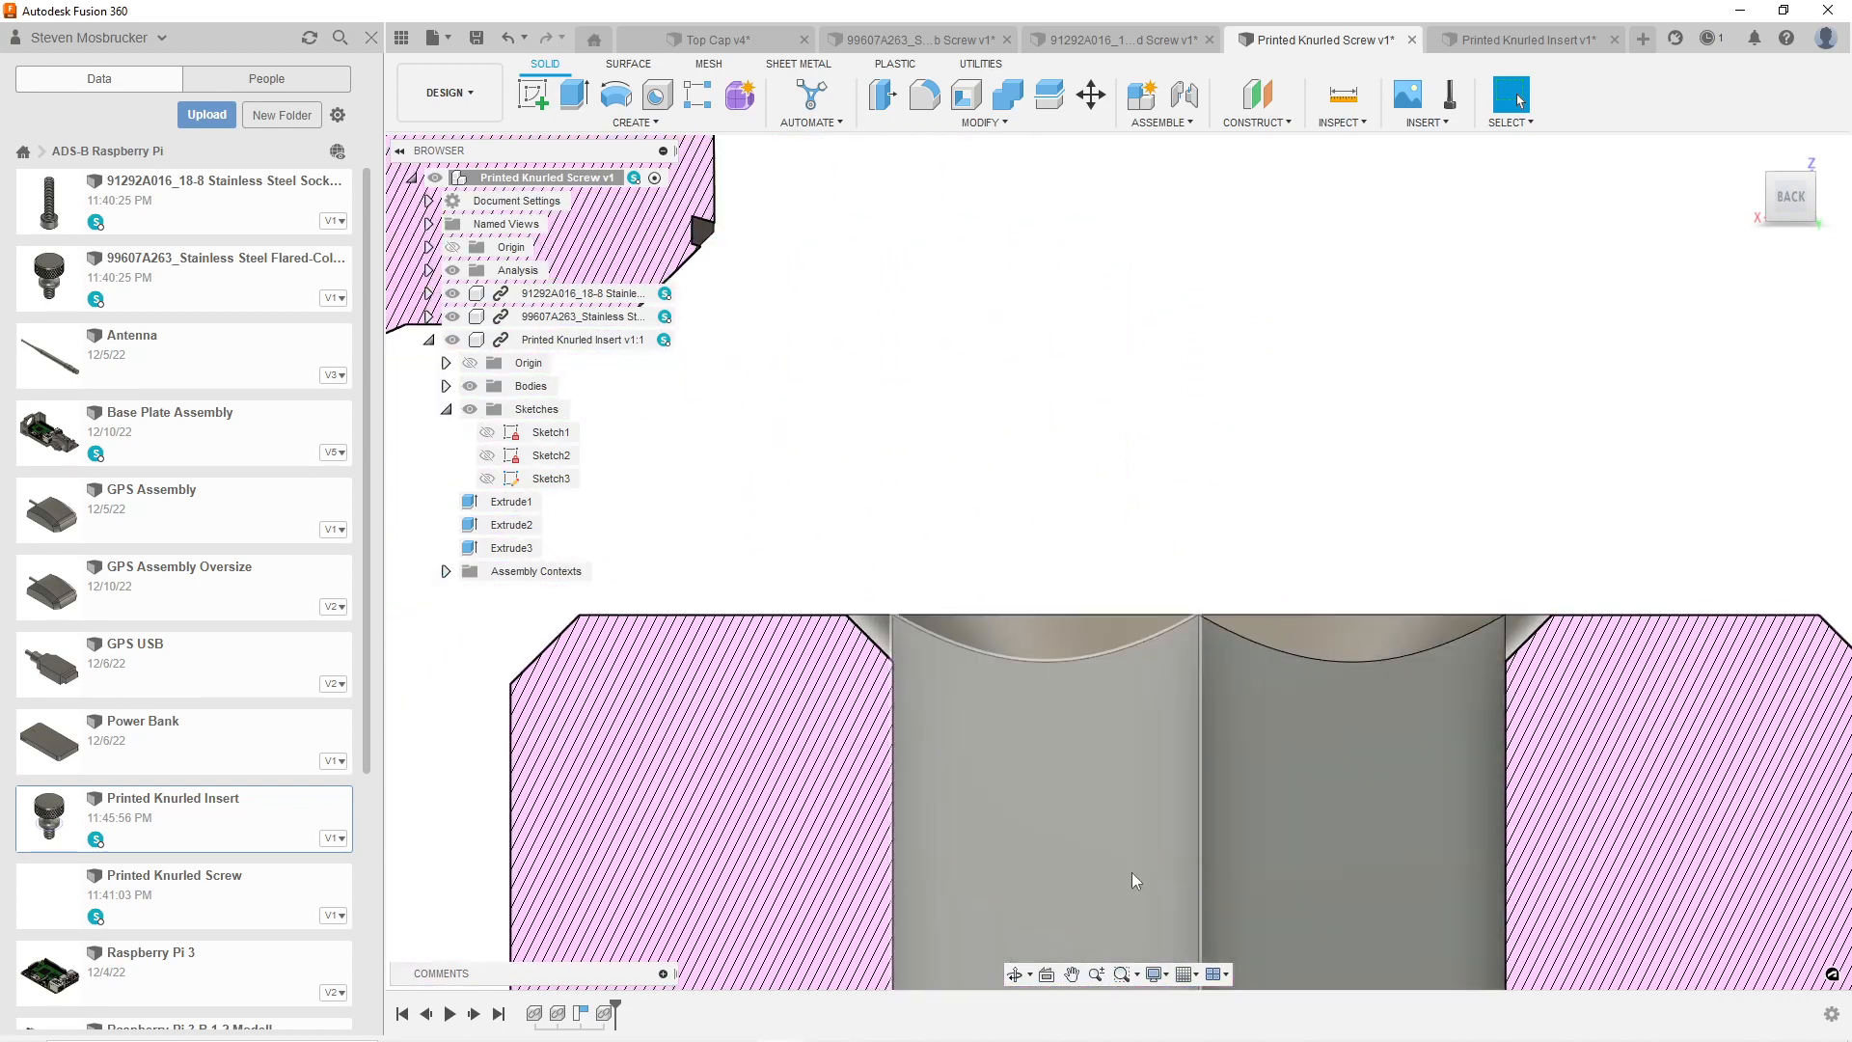
pyautogui.click(1018, 976)
pyautogui.moveTo(1318, 656); pyautogui.dragTo(1347, 698)
pyautogui.scroll(-3, 1287, 709)
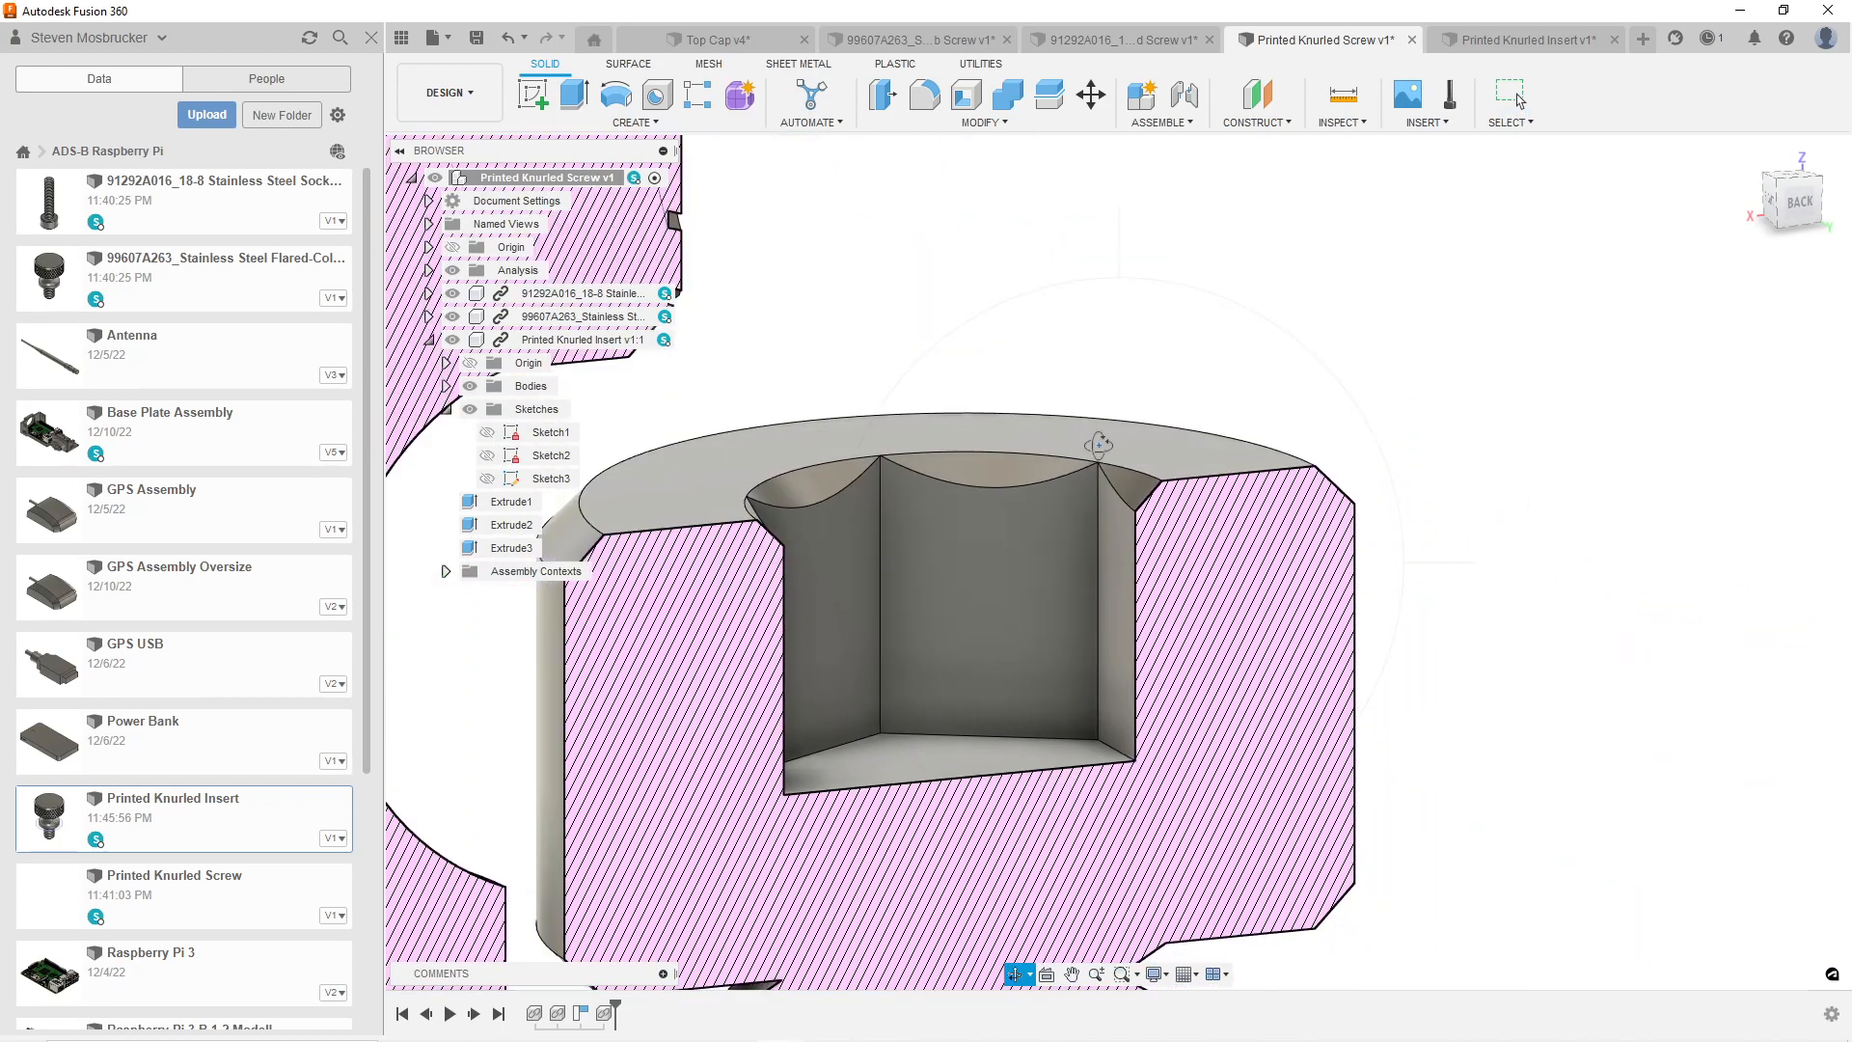
pyautogui.scroll(-5, 1120, 492)
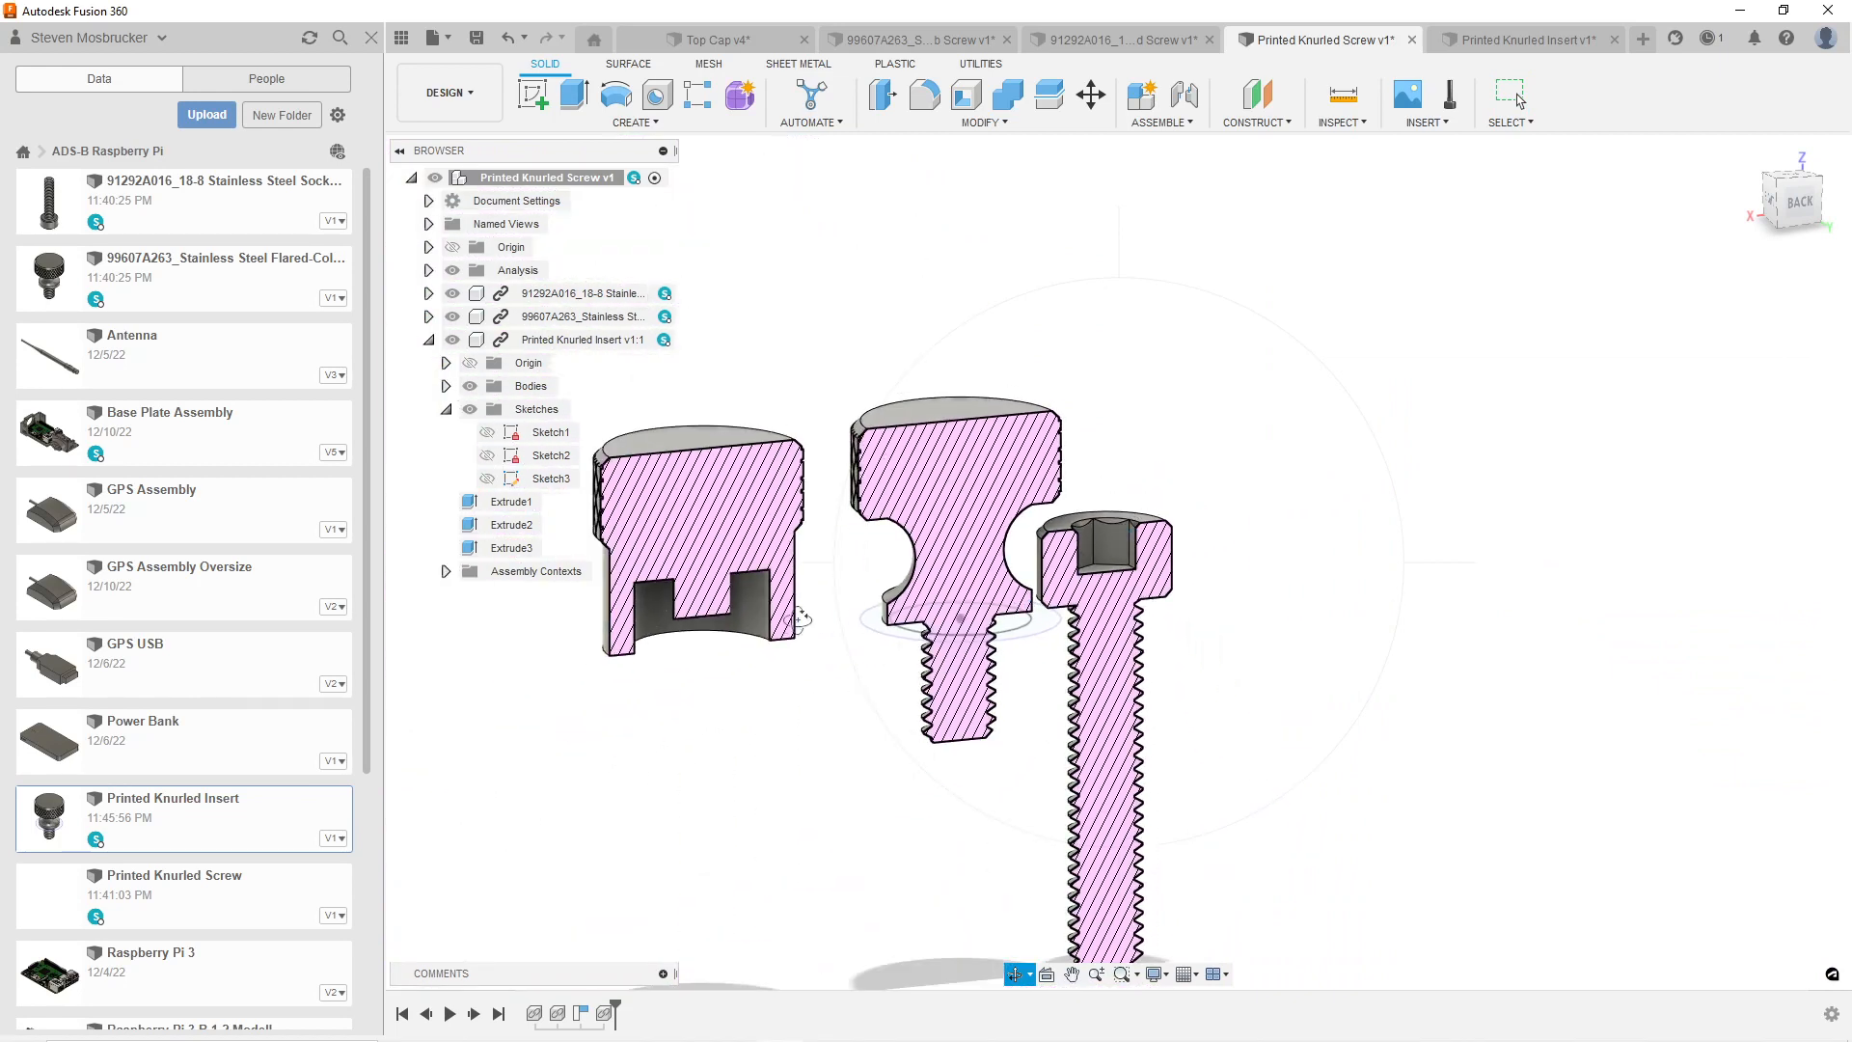
pyautogui.scroll(4, 1136, 512)
pyautogui.scroll(-2, 1107, 532)
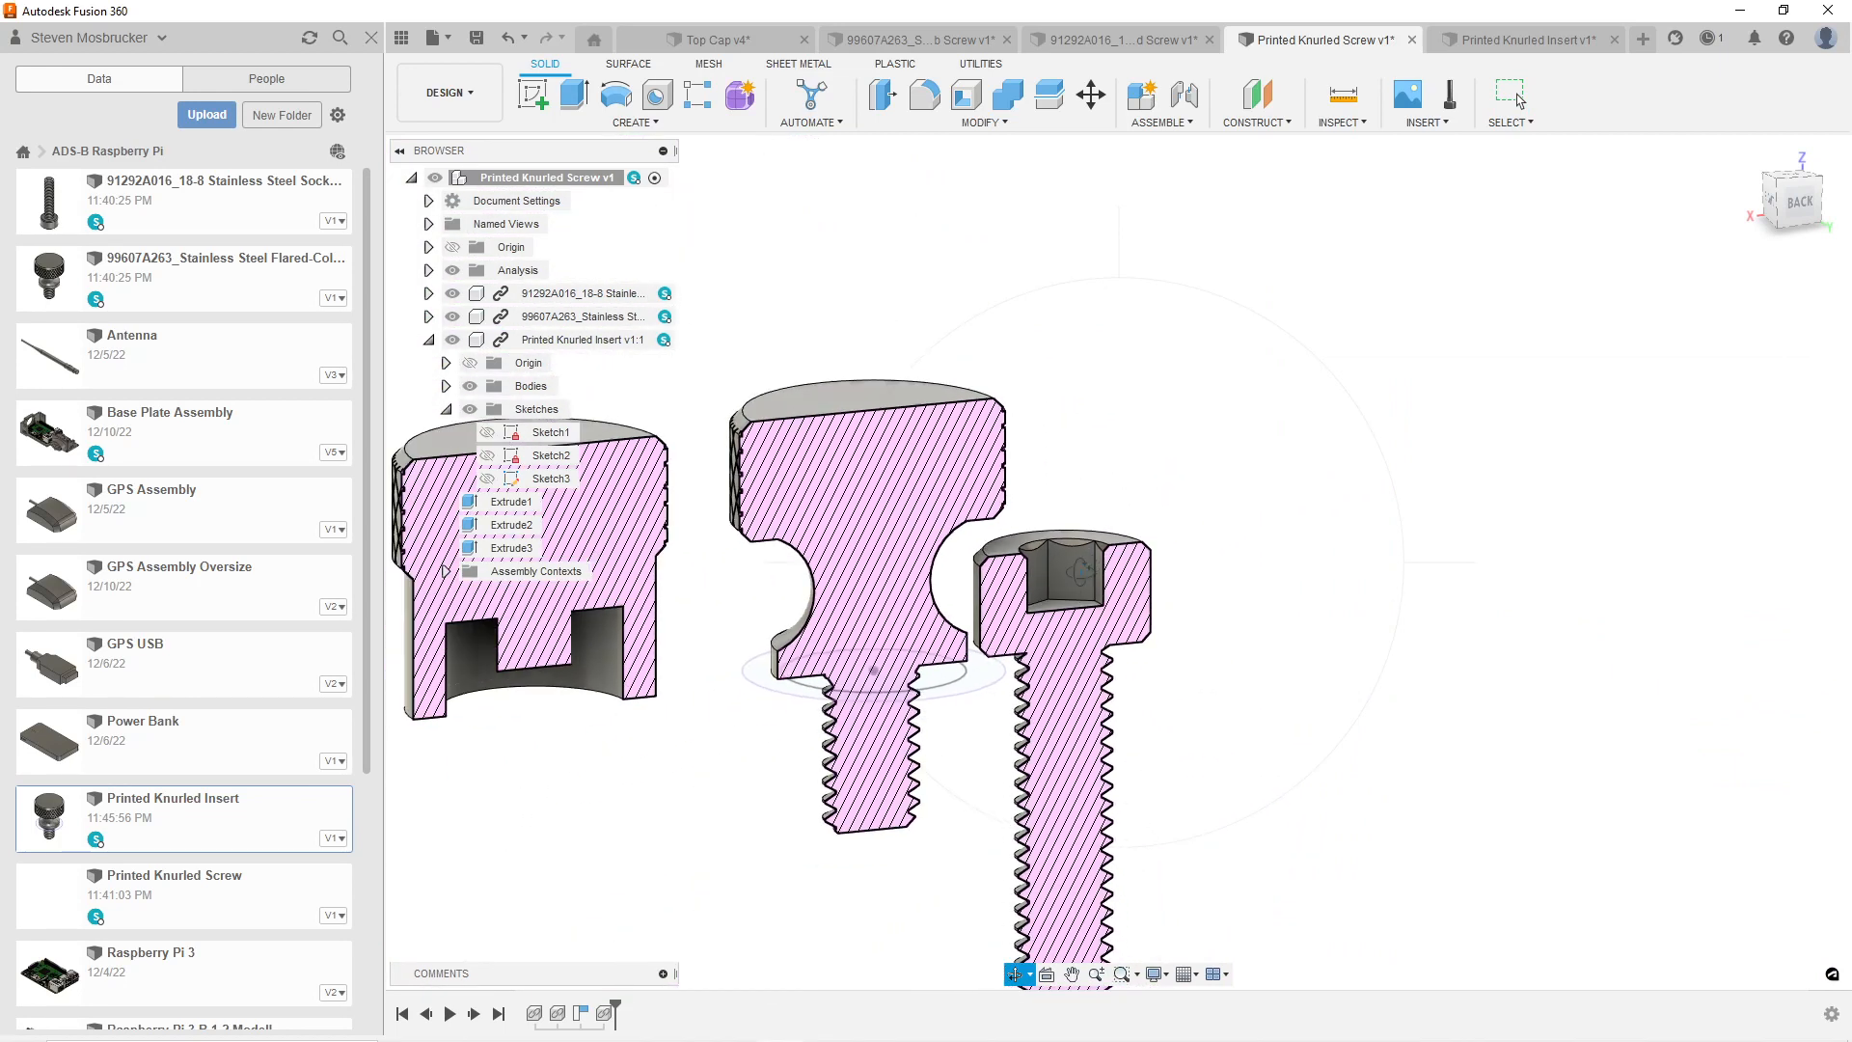
pyautogui.moveTo(1081, 569); pyautogui.dragTo(937, 591)
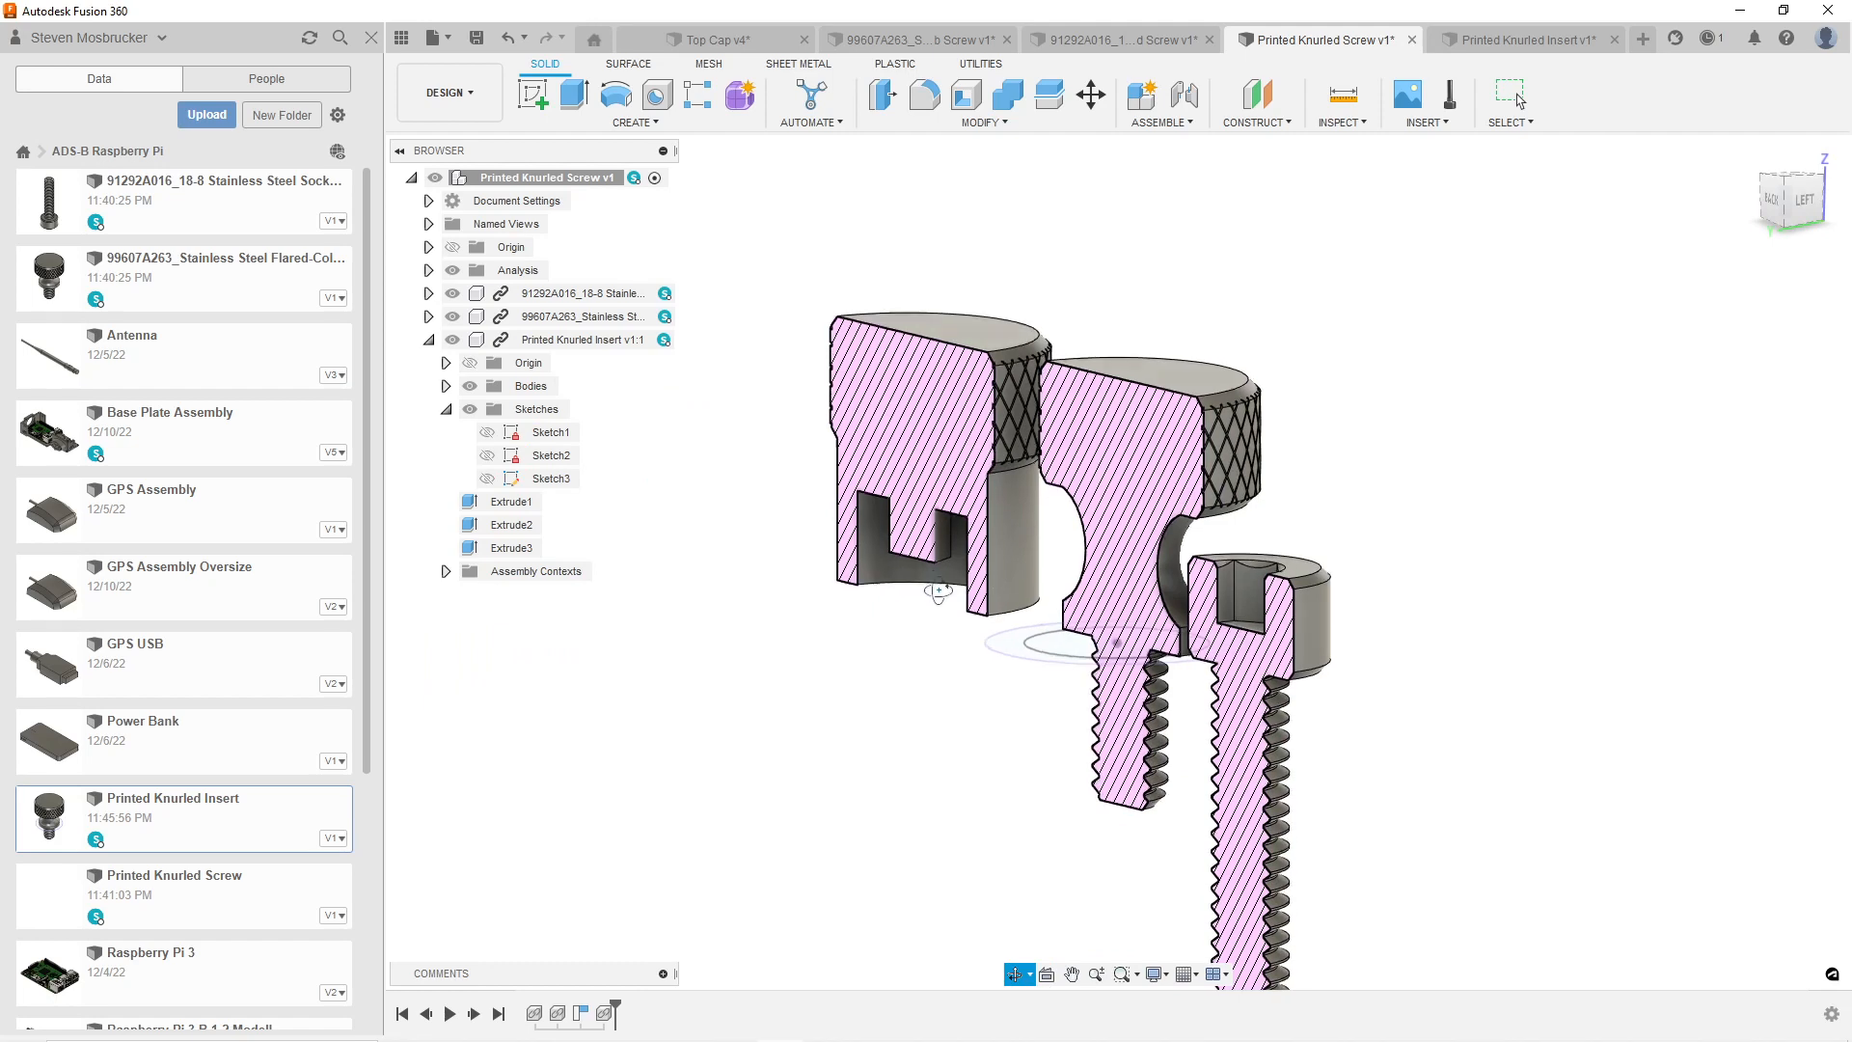
# Examine the sectioned insert's pocket and hex boss from below and beside the two screws, as well as its knurled exterior.
pyautogui.keyDown('shift'); pyautogui.moveTo(938, 590); pyautogui.dragTo(1037, 604, button='middle'); pyautogui.keyUp('shift')
pyautogui.scroll(-4, 757, 748)
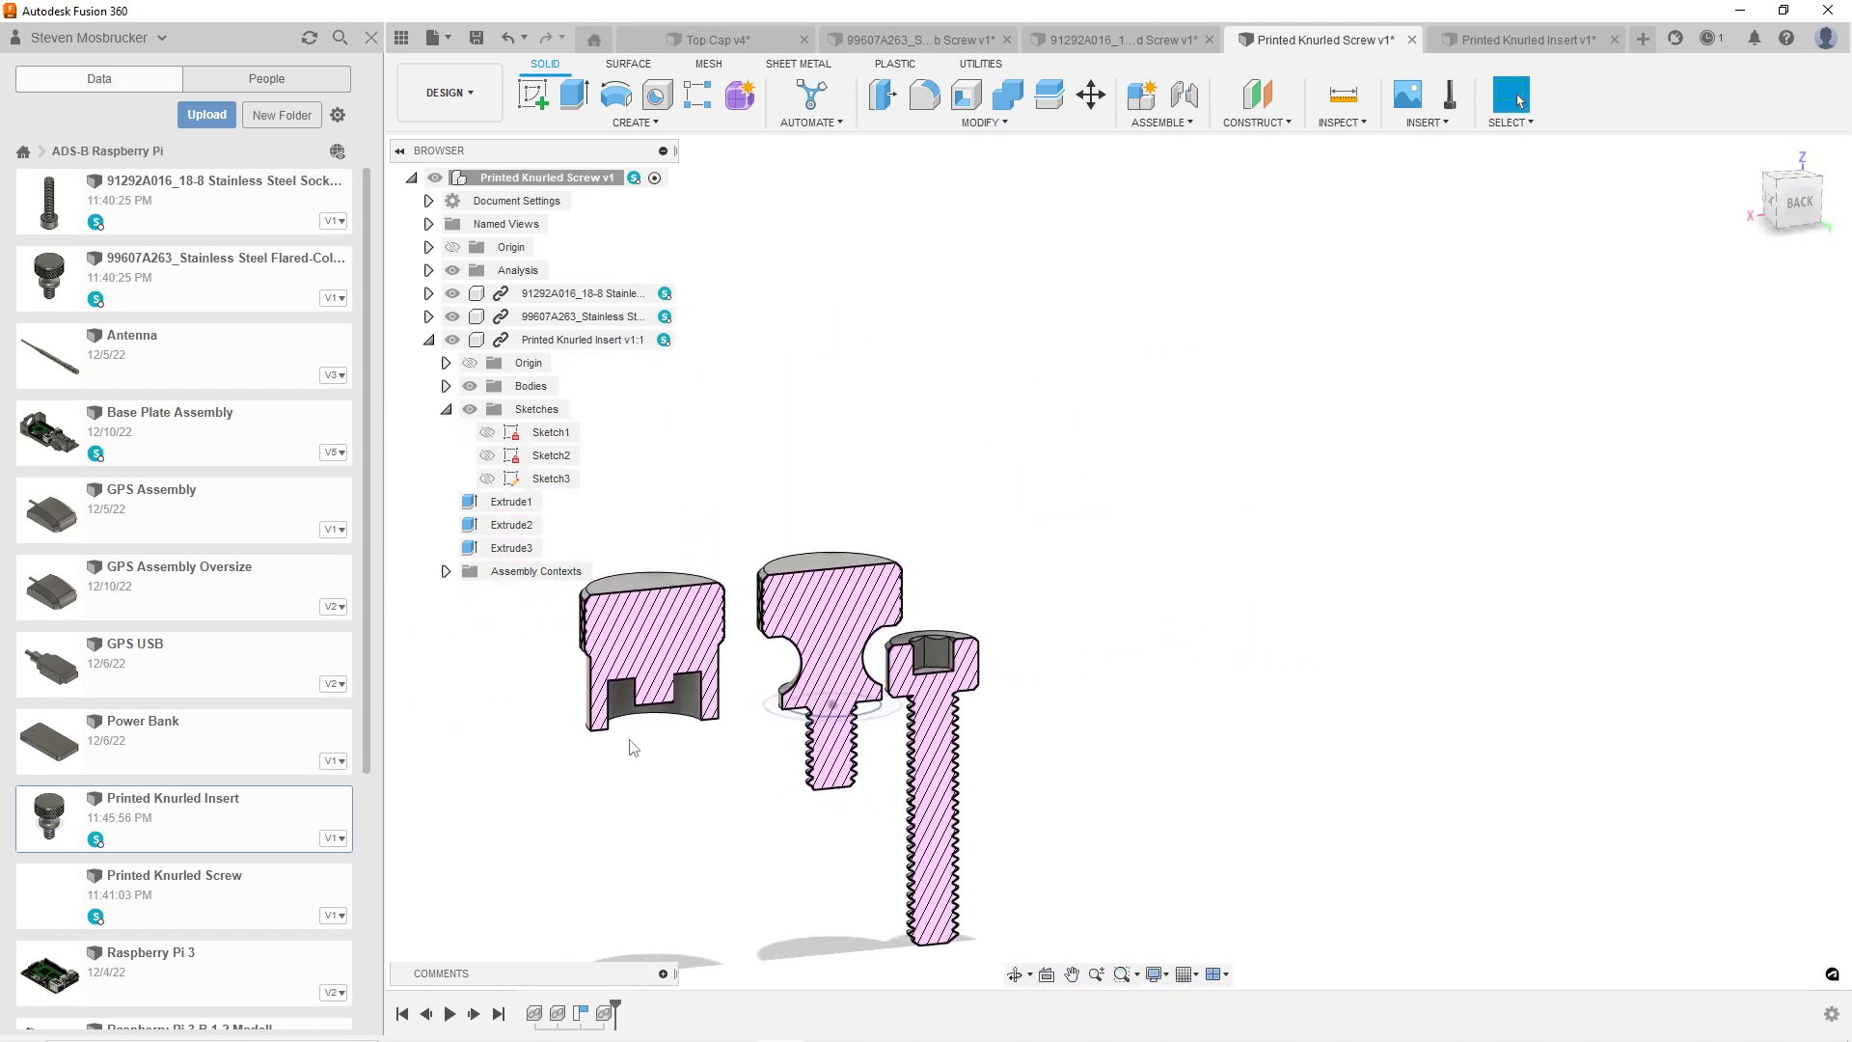
pyautogui.scroll(4, 632, 748)
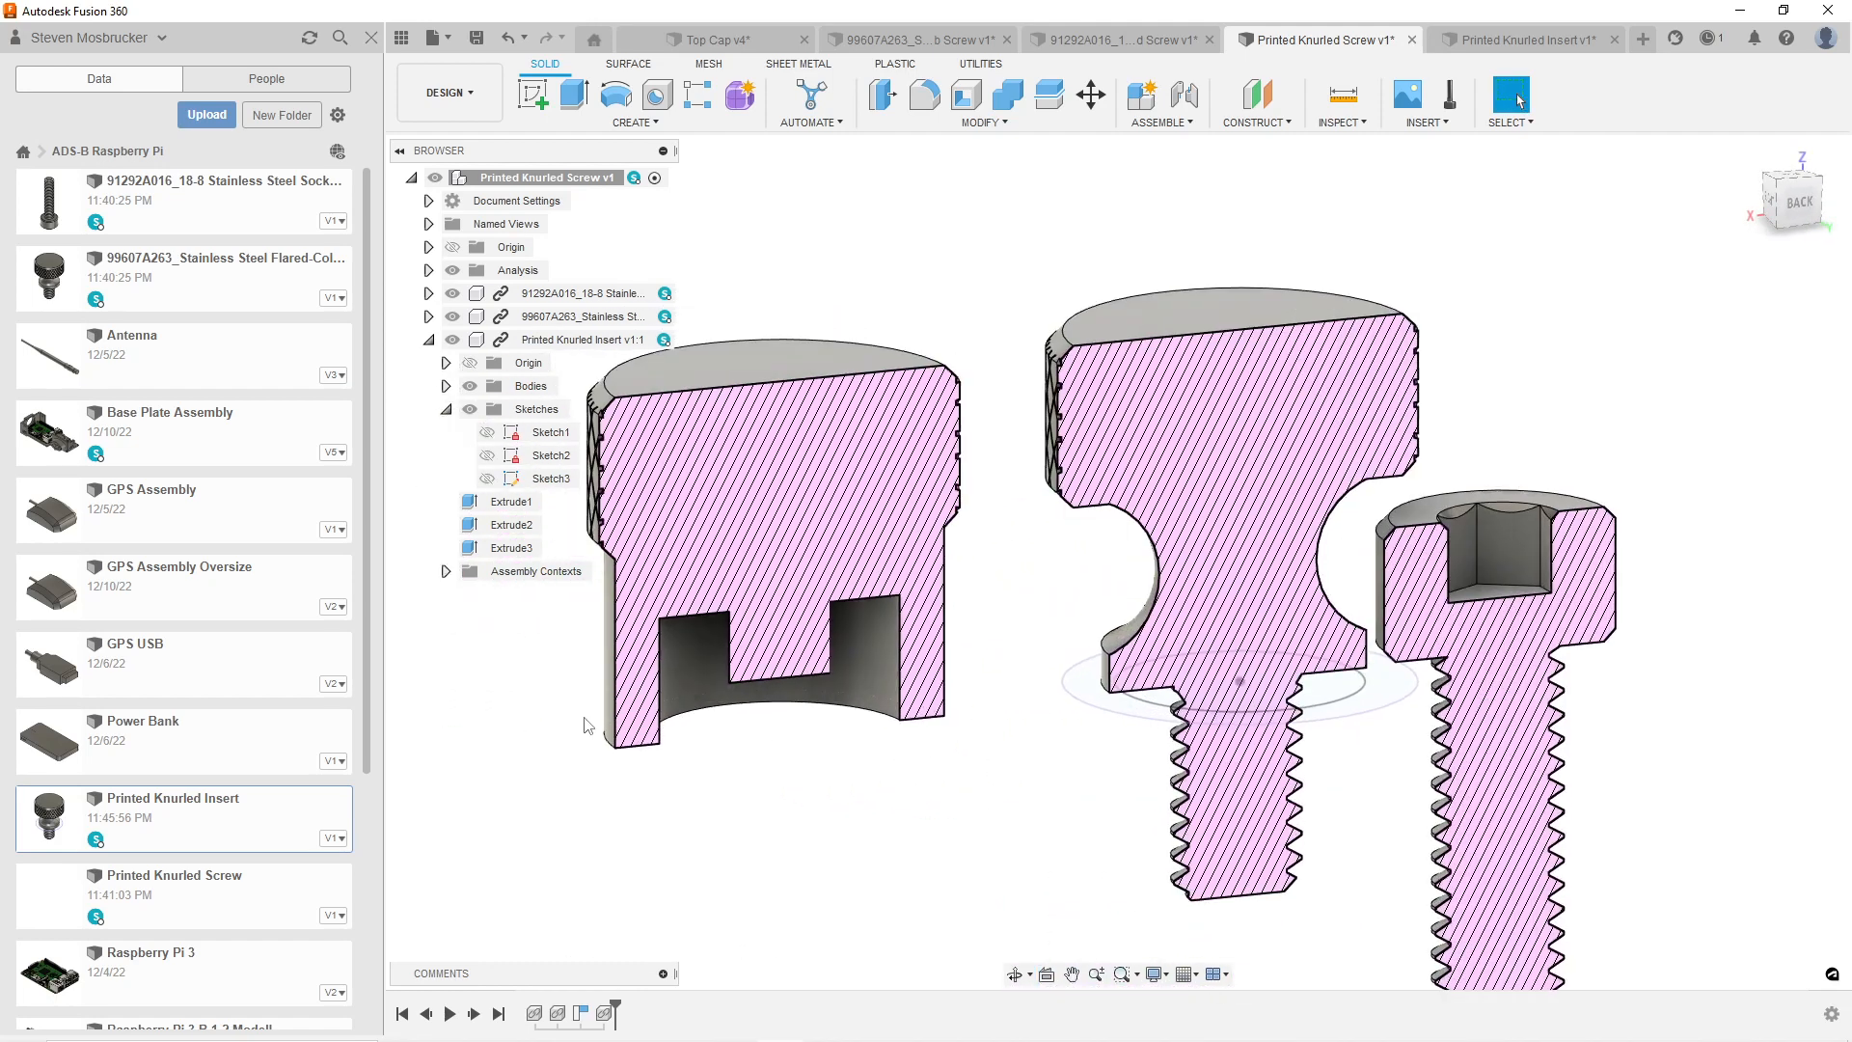
pyautogui.click(1012, 972)
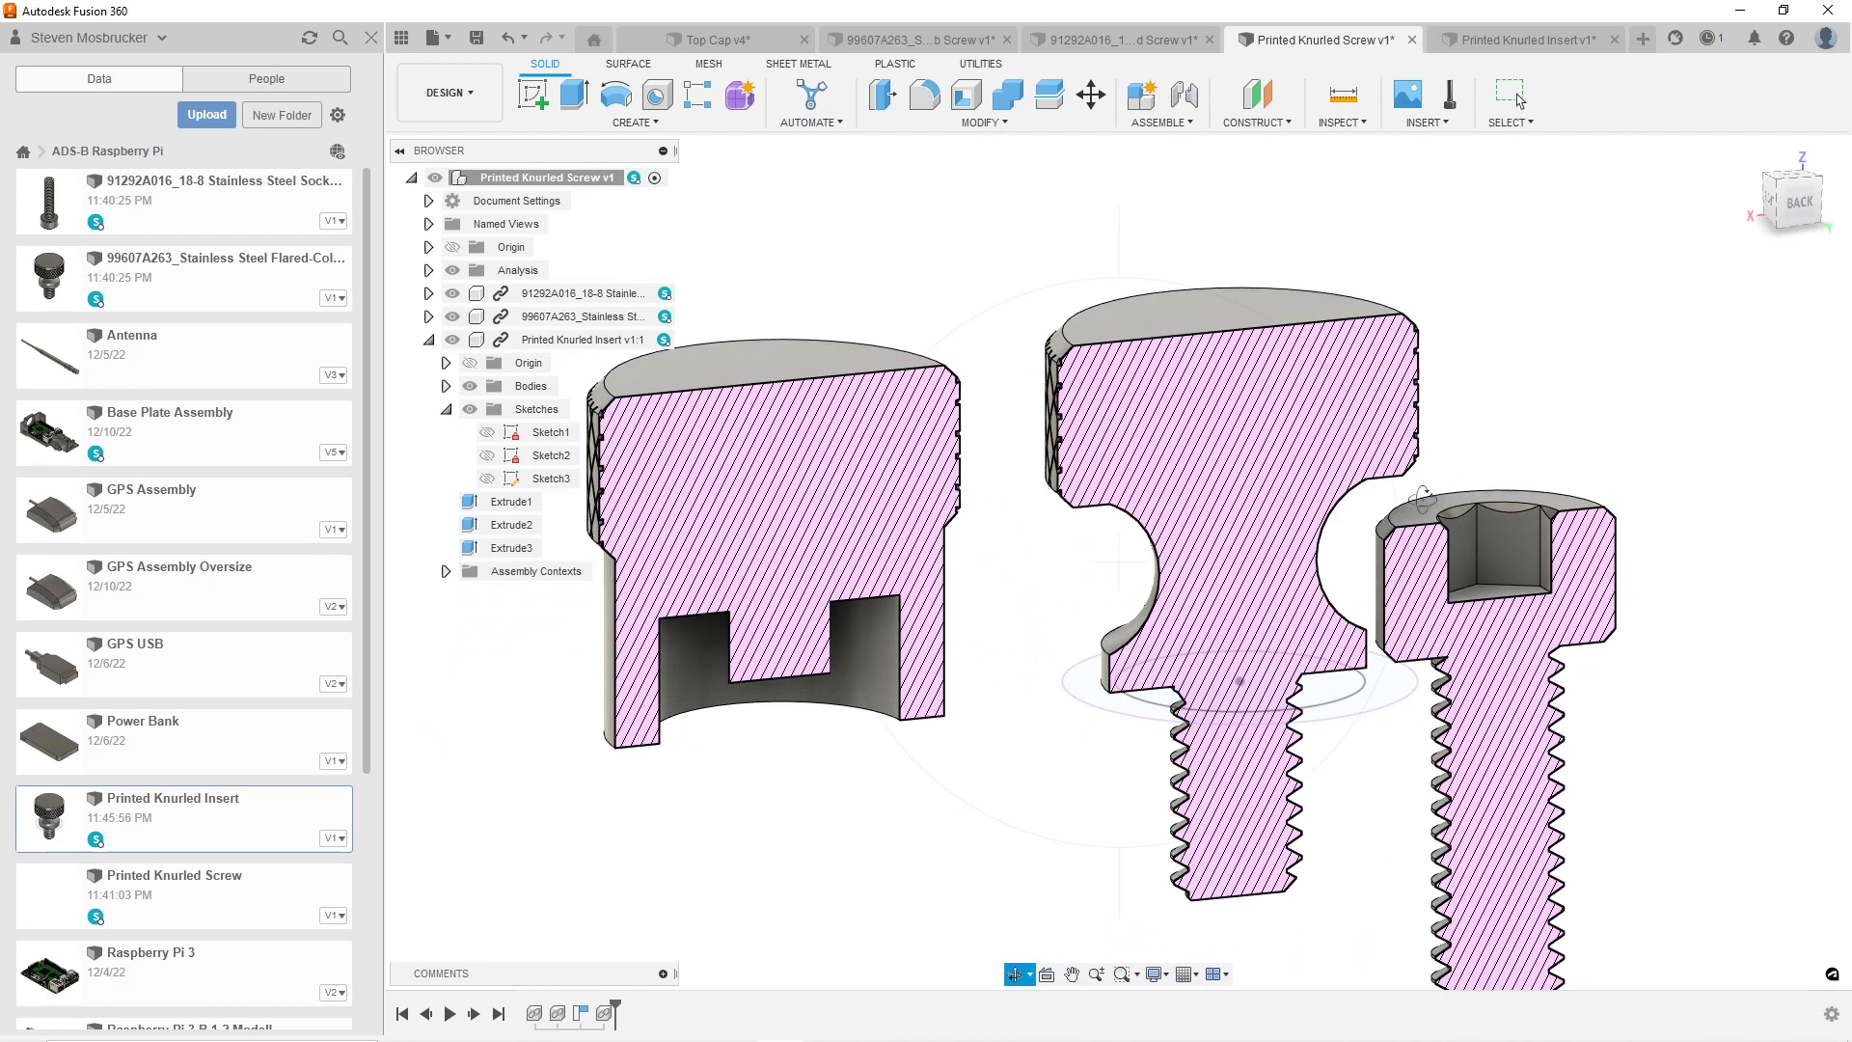
pyautogui.moveTo(1026, 731); pyautogui.dragTo(978, 639)
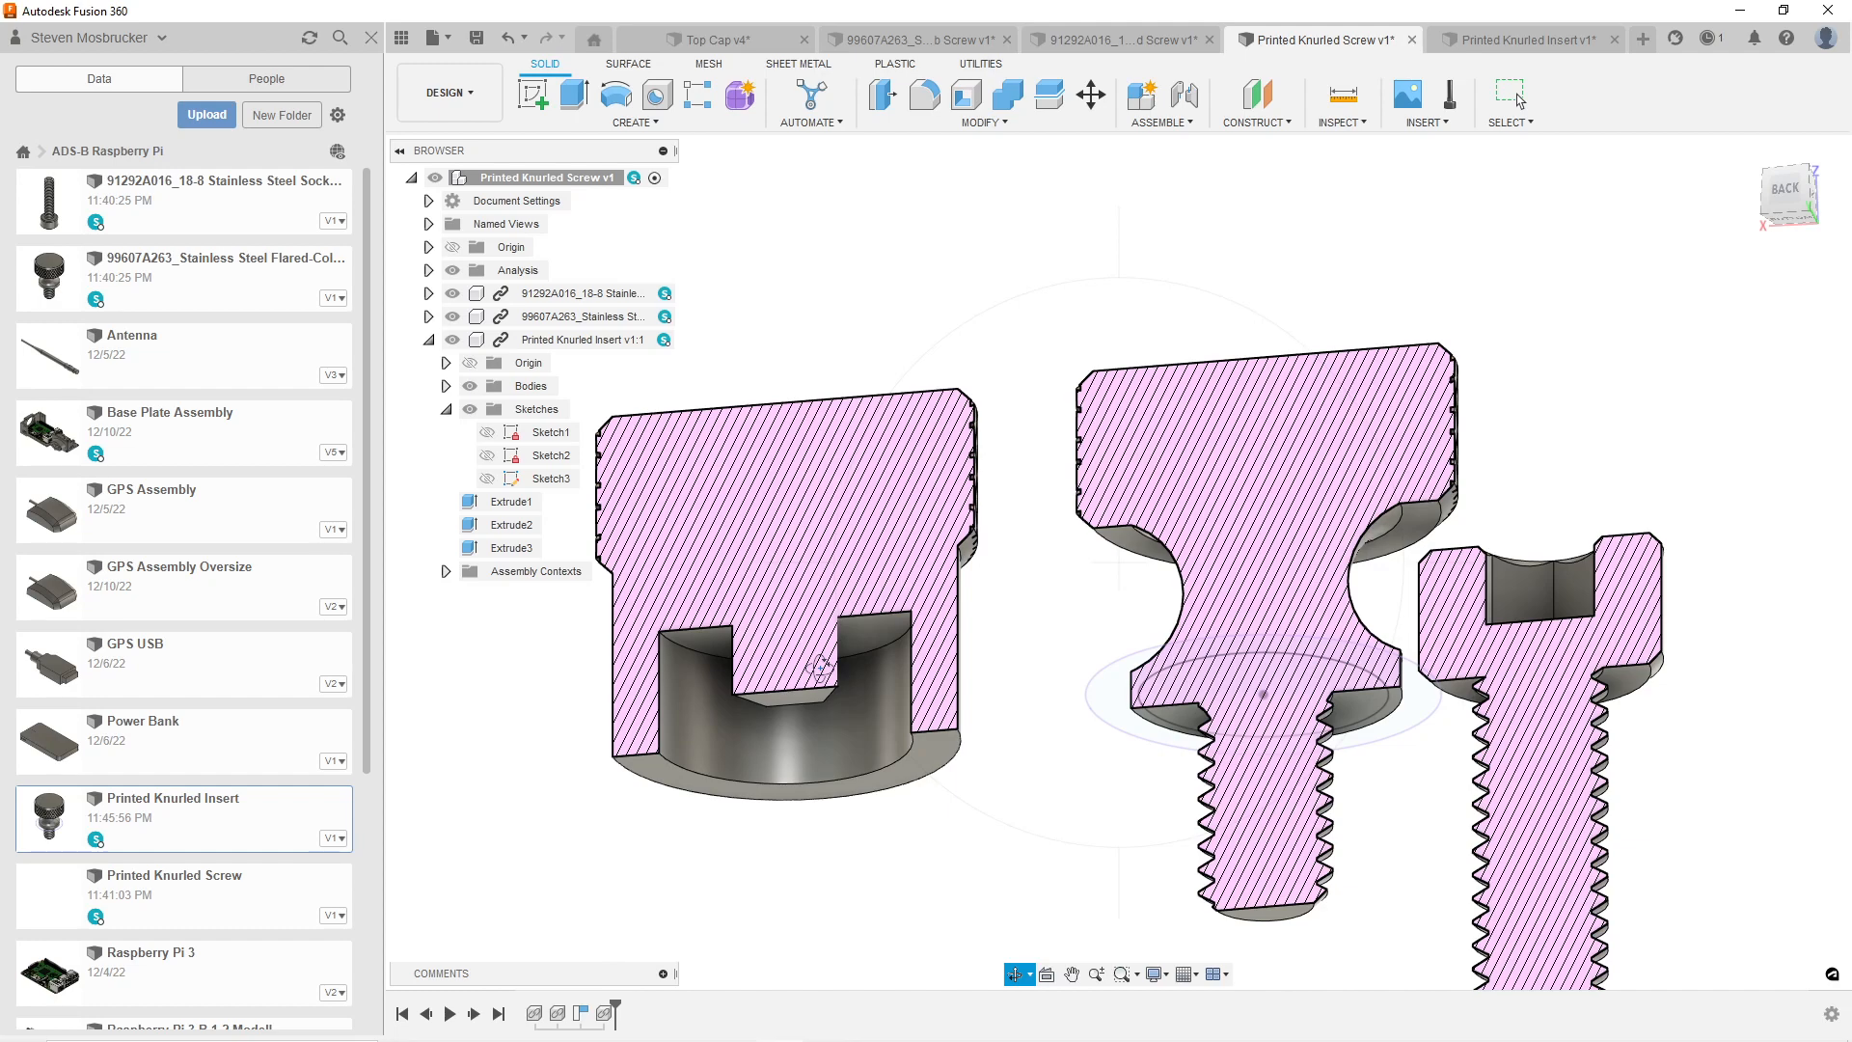
pyautogui.moveTo(929, 617); pyautogui.dragTo(811, 682)
pyautogui.keyDown('shift'); pyautogui.moveTo(811, 682); pyautogui.dragTo(1235, 680, button='middle'); pyautogui.keyUp('shift')
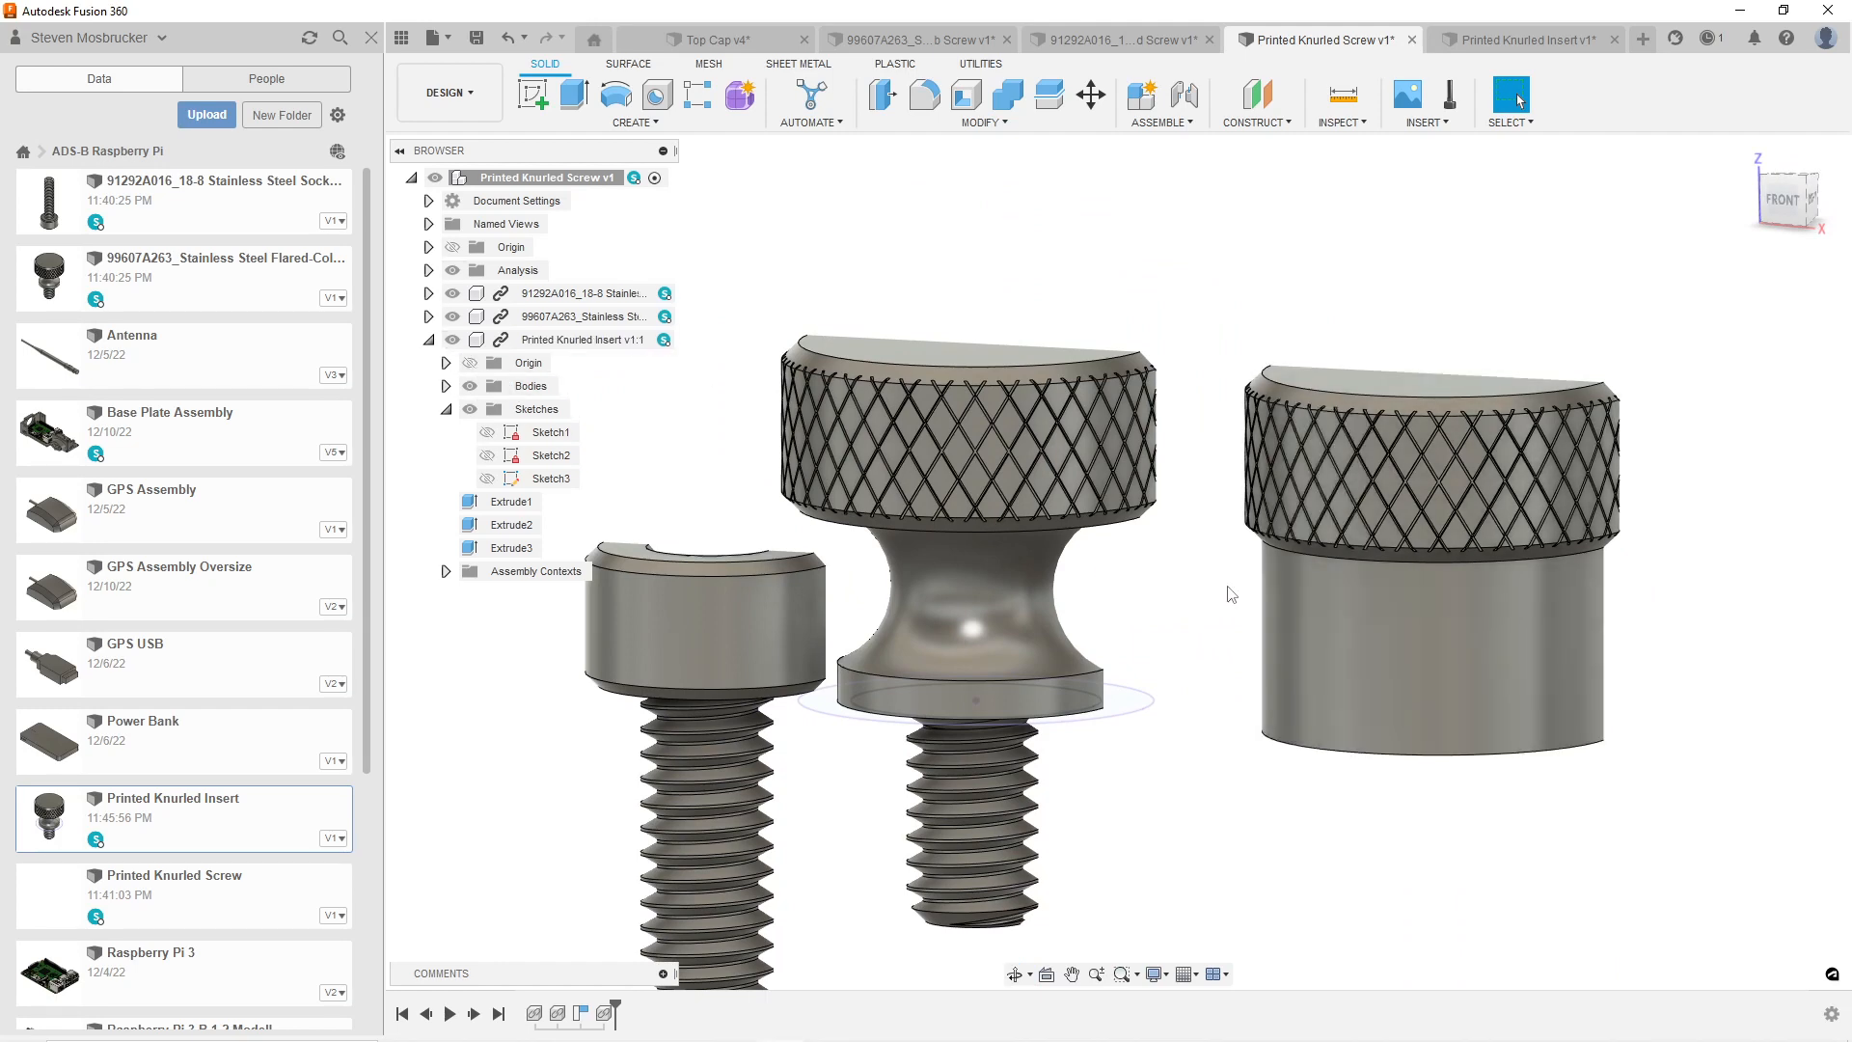
# Compare the insert's sectioned and outer profile with the original flared-collar thumb screw and the socket head screw.
pyautogui.click(1015, 973)
pyautogui.moveTo(1054, 594); pyautogui.dragTo(1347, 583)
pyautogui.scroll(6, 937, 622)
pyautogui.scroll(-7, 899, 687)
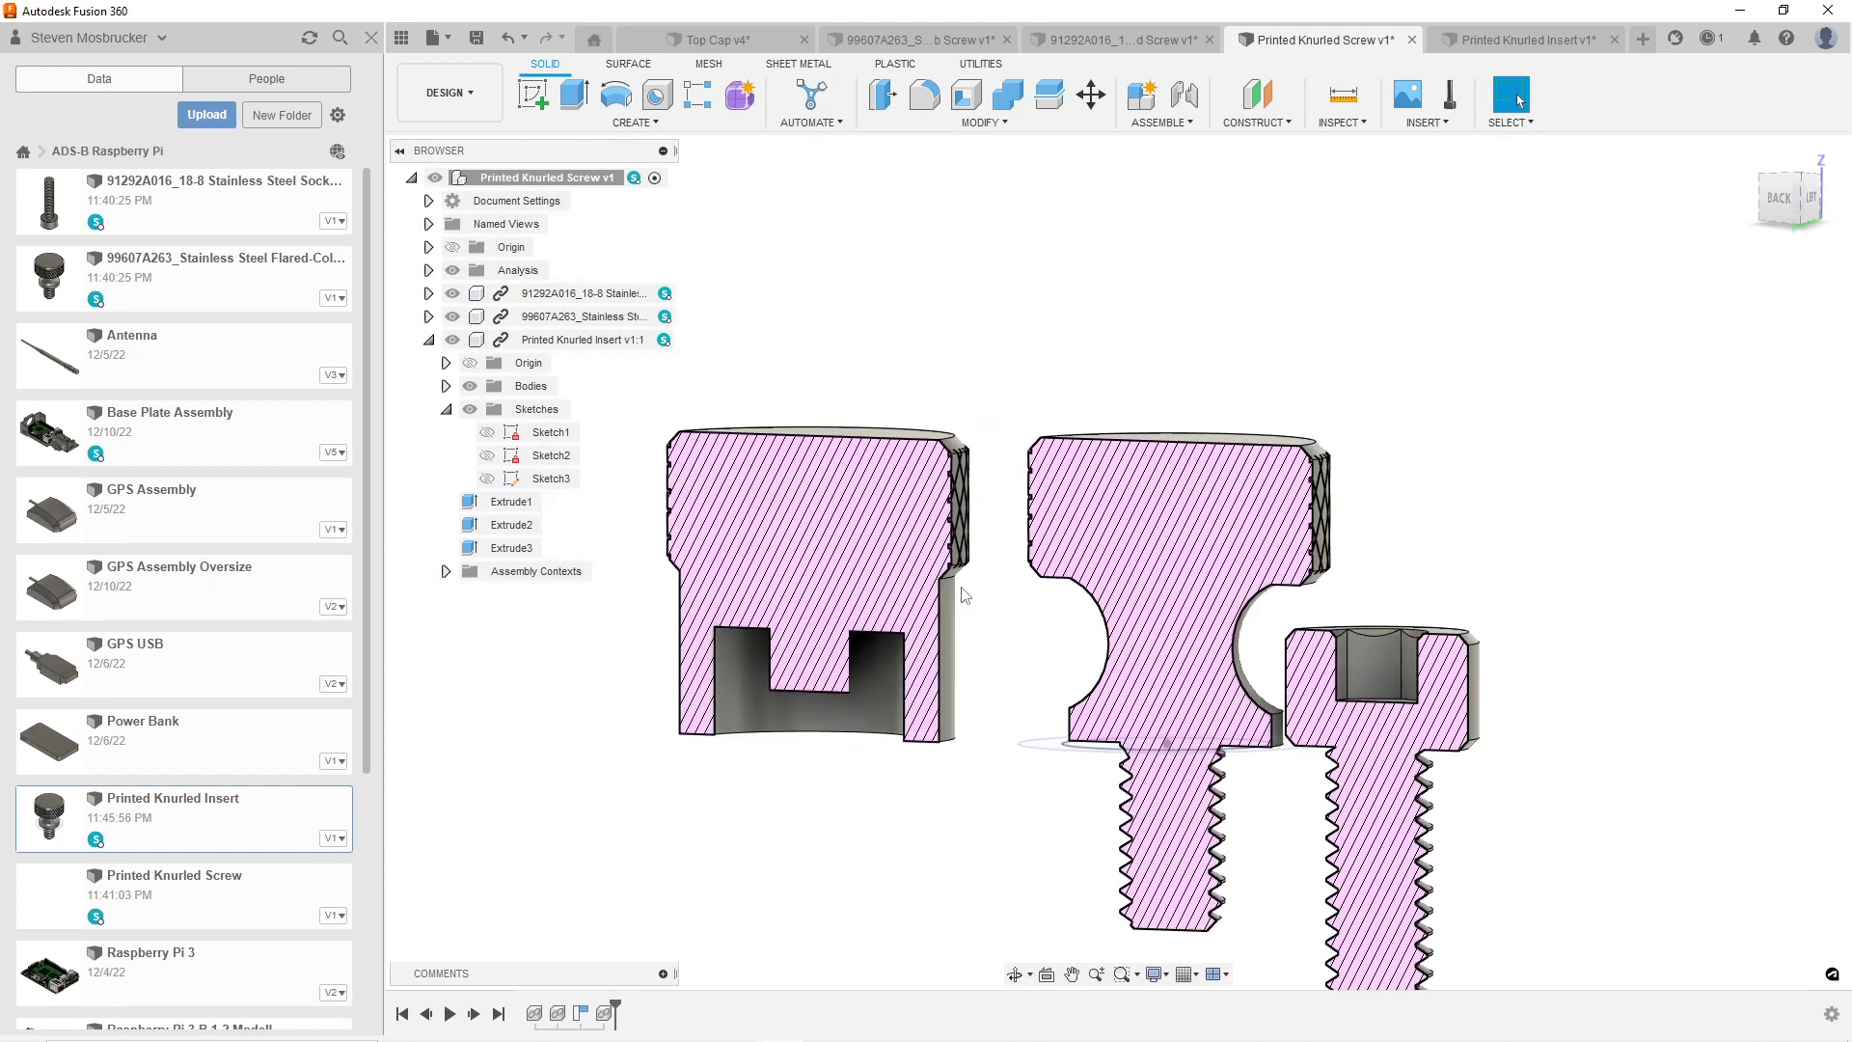
pyautogui.scroll(5, 945, 583)
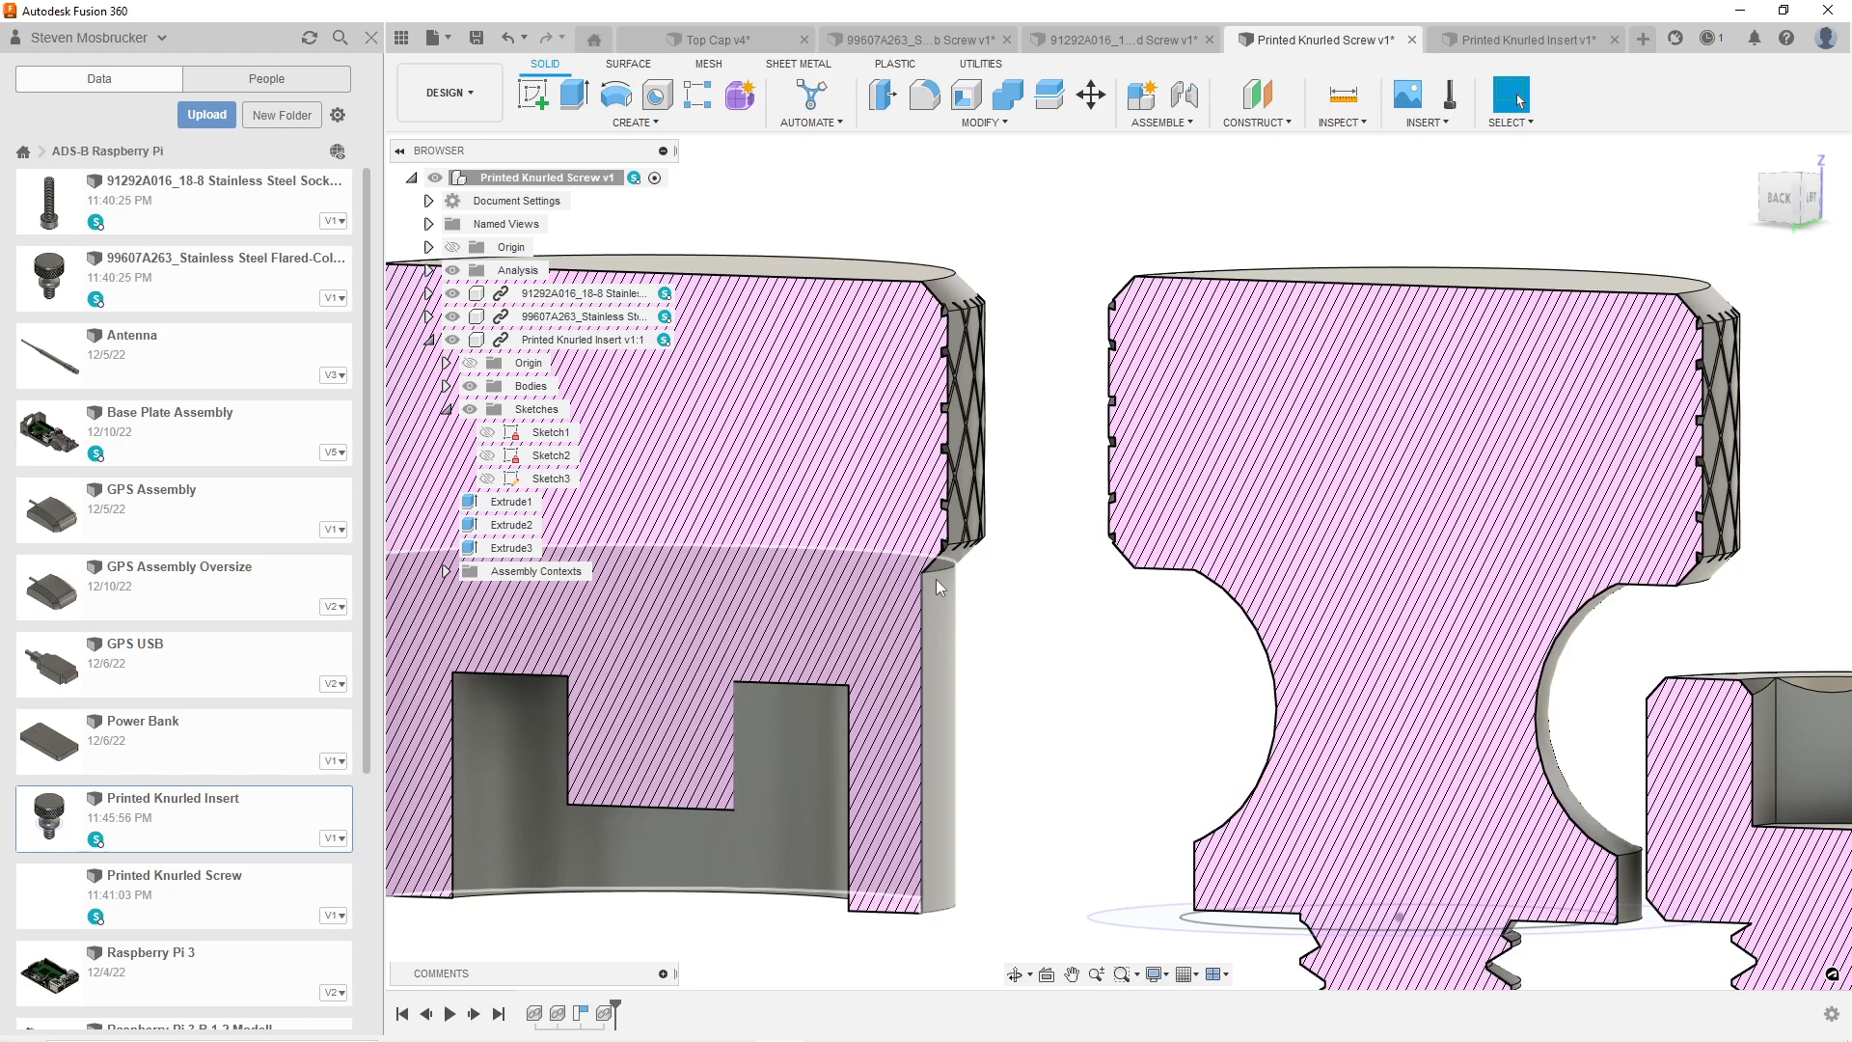
pyautogui.scroll(-4, 936, 579)
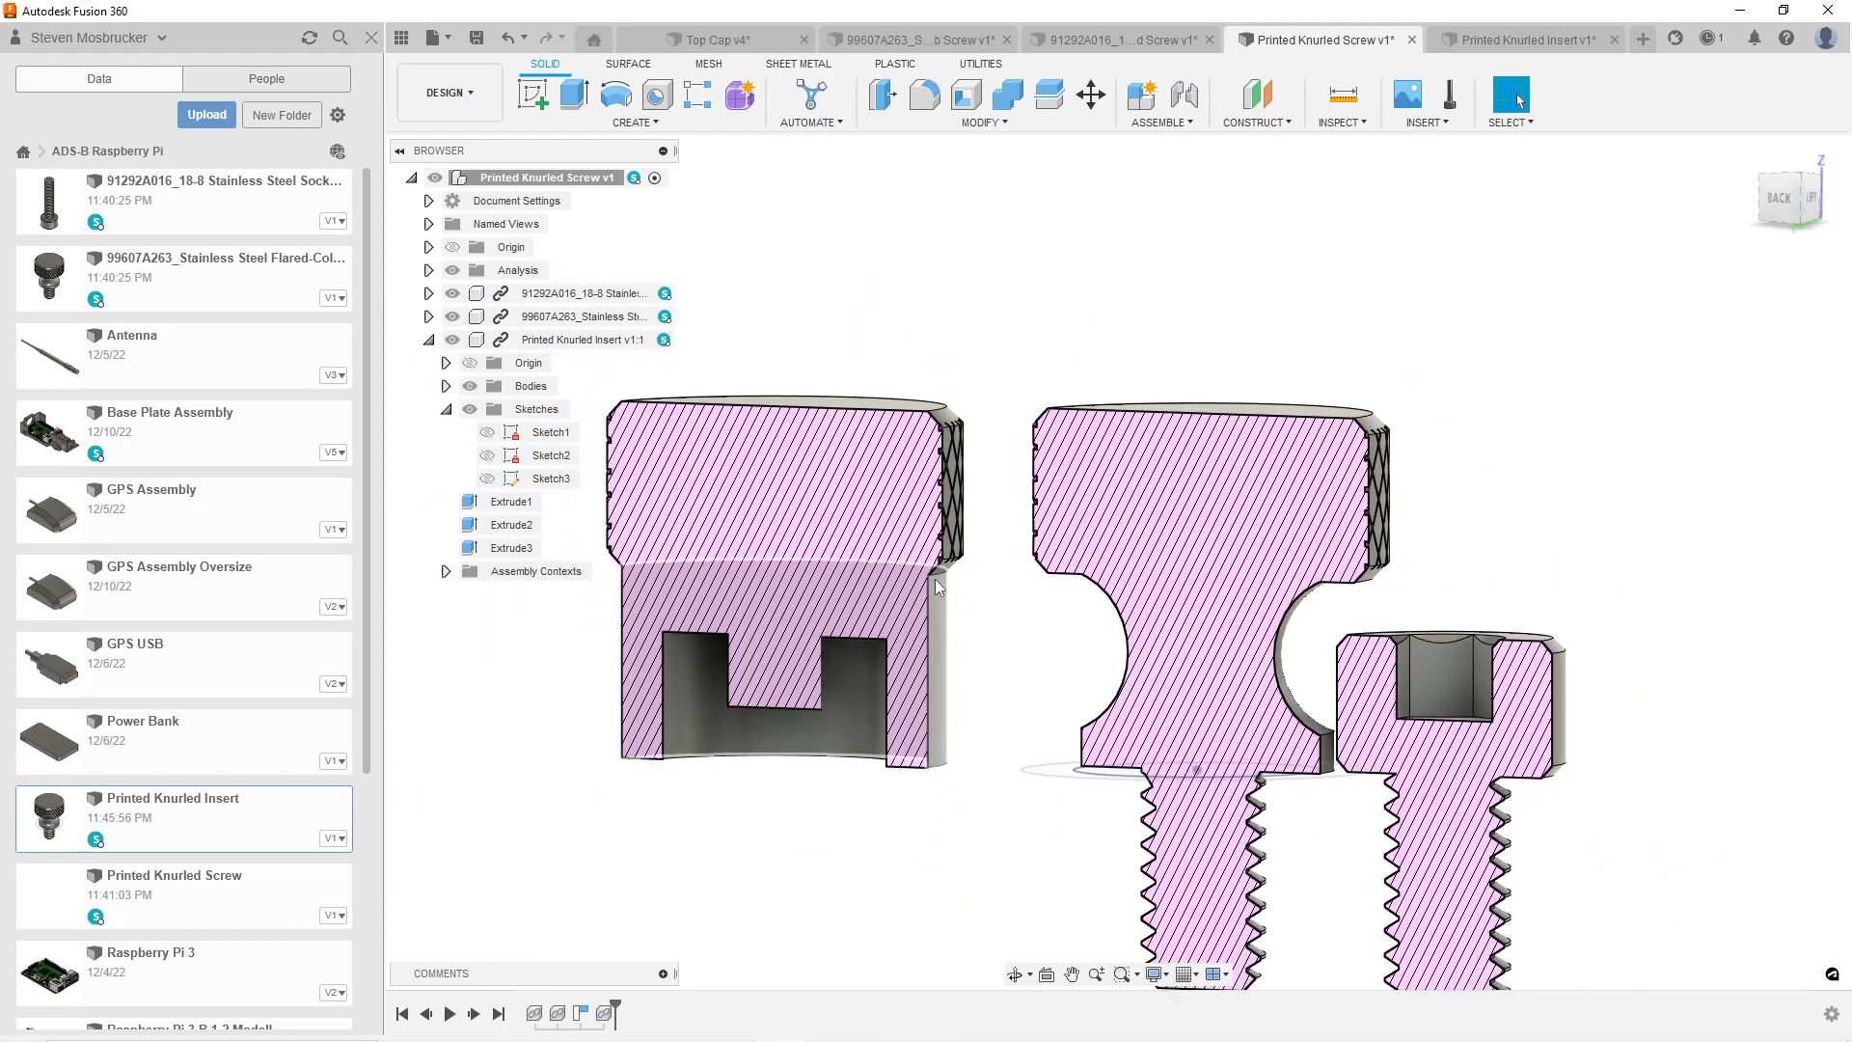
pyautogui.click(1015, 975)
pyautogui.moveTo(992, 744)
pyautogui.mouseDown()
pyautogui.moveTo(592, 727)
pyautogui.moveTo(895, 594)
pyautogui.mouseUp()
pyautogui.press('Escape')
pyautogui.scroll(-4, 877, 677)
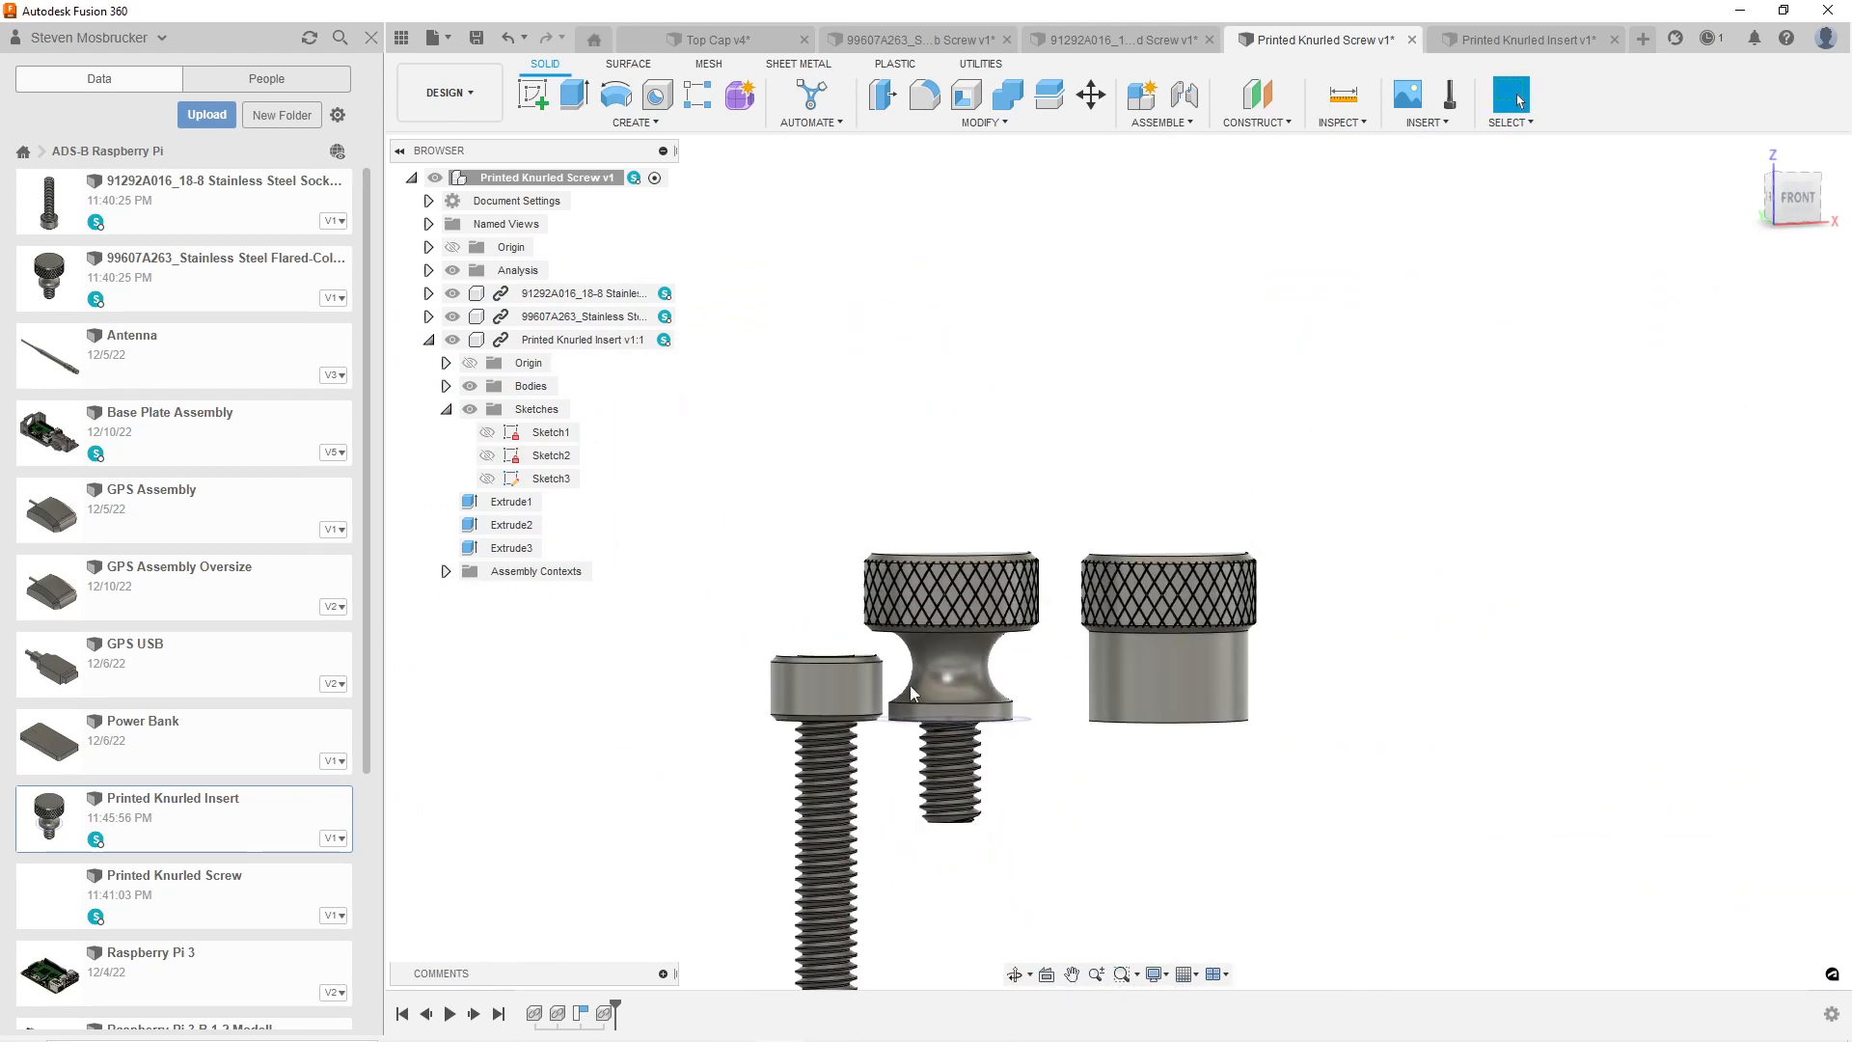
pyautogui.click(1014, 973)
pyautogui.moveTo(1049, 656)
pyautogui.mouseDown()
pyautogui.moveTo(1301, 671)
pyautogui.moveTo(980, 688)
pyautogui.moveTo(1340, 580)
pyautogui.mouseUp()
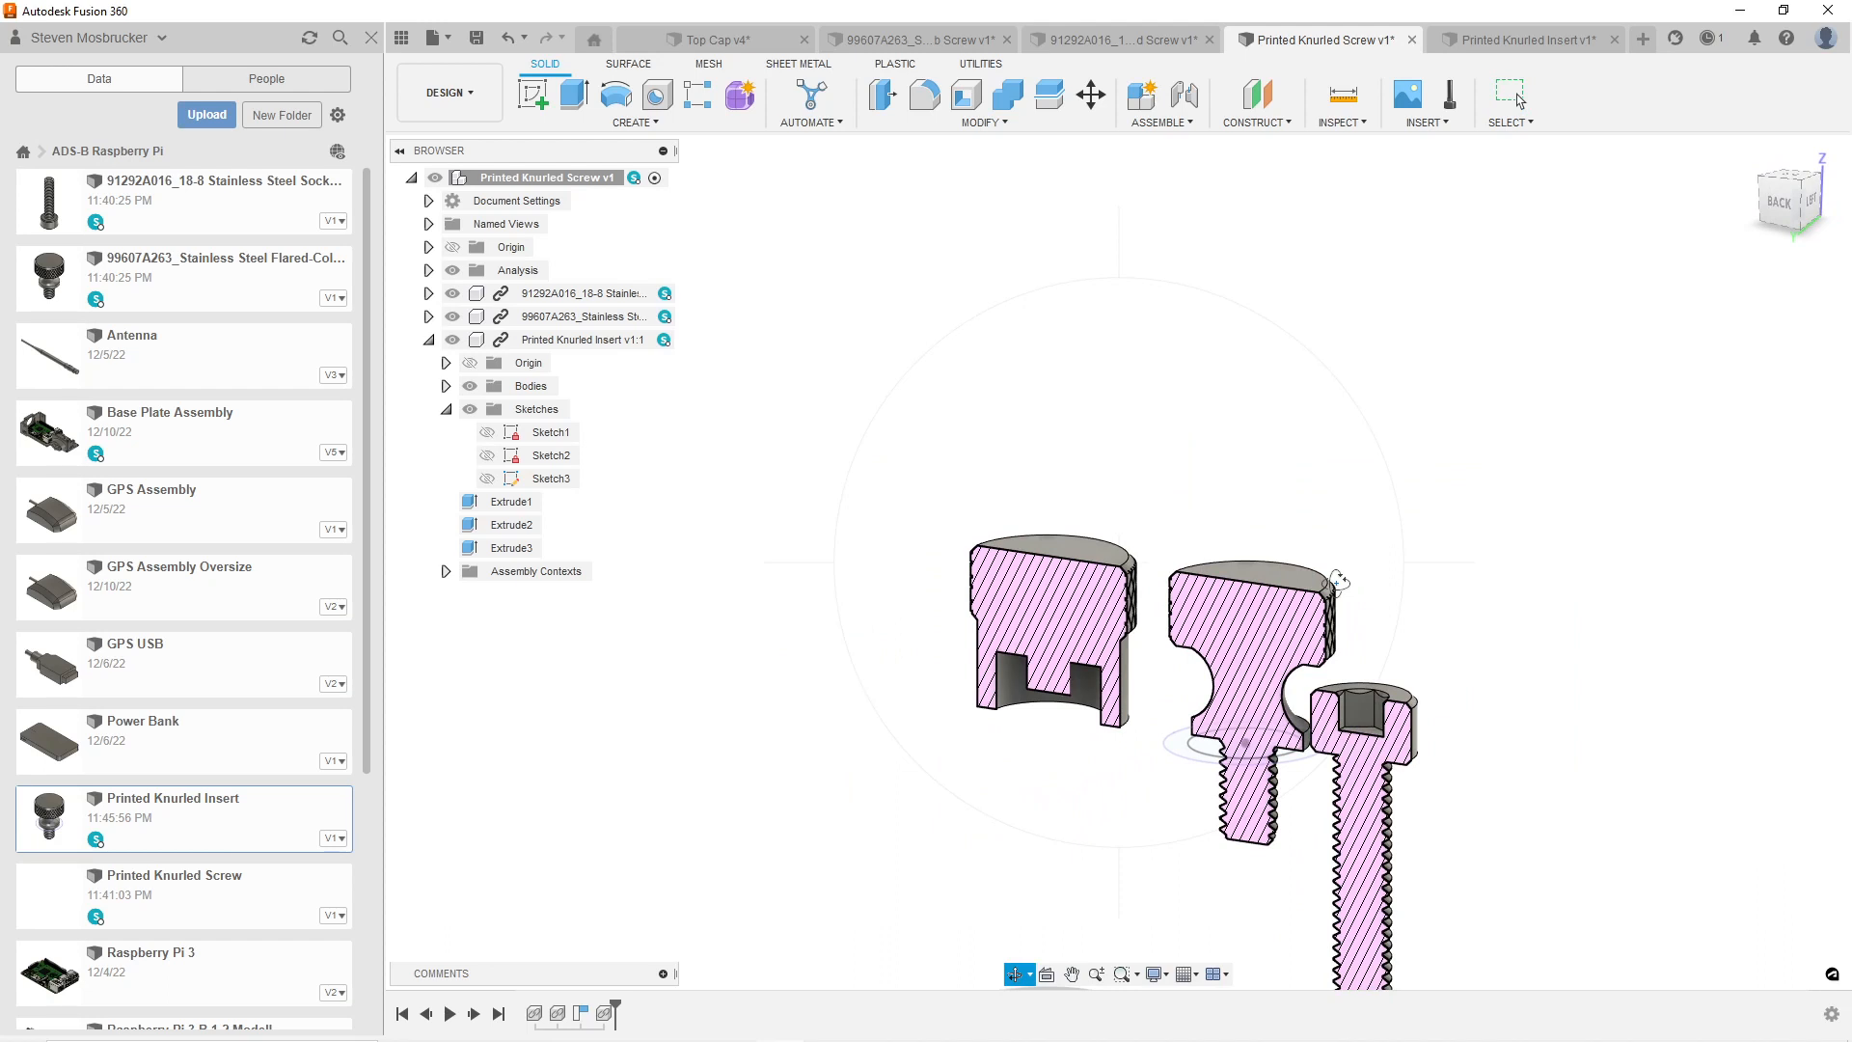
pyautogui.press('Escape')
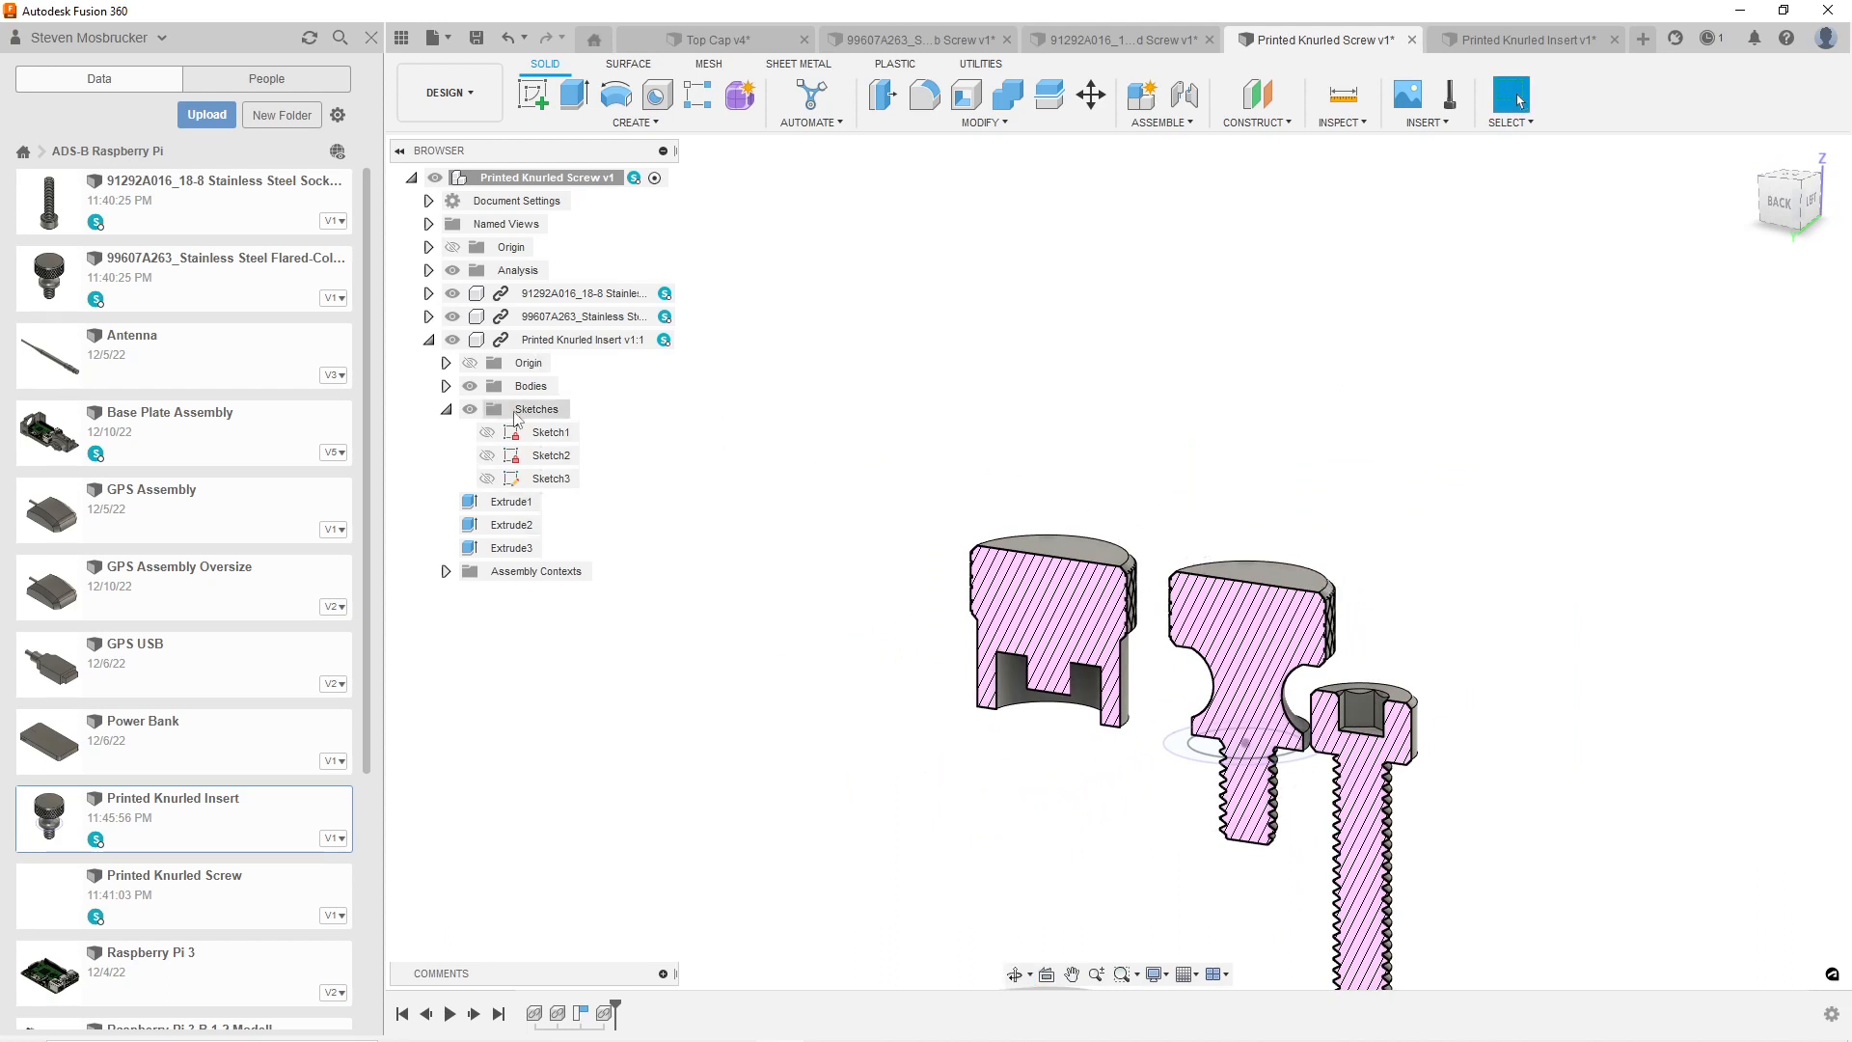
# Check the Printed Knurled Insert component against its separate open document and return to the Printed Knurled Screw assembly.
pyautogui.click(556, 340)
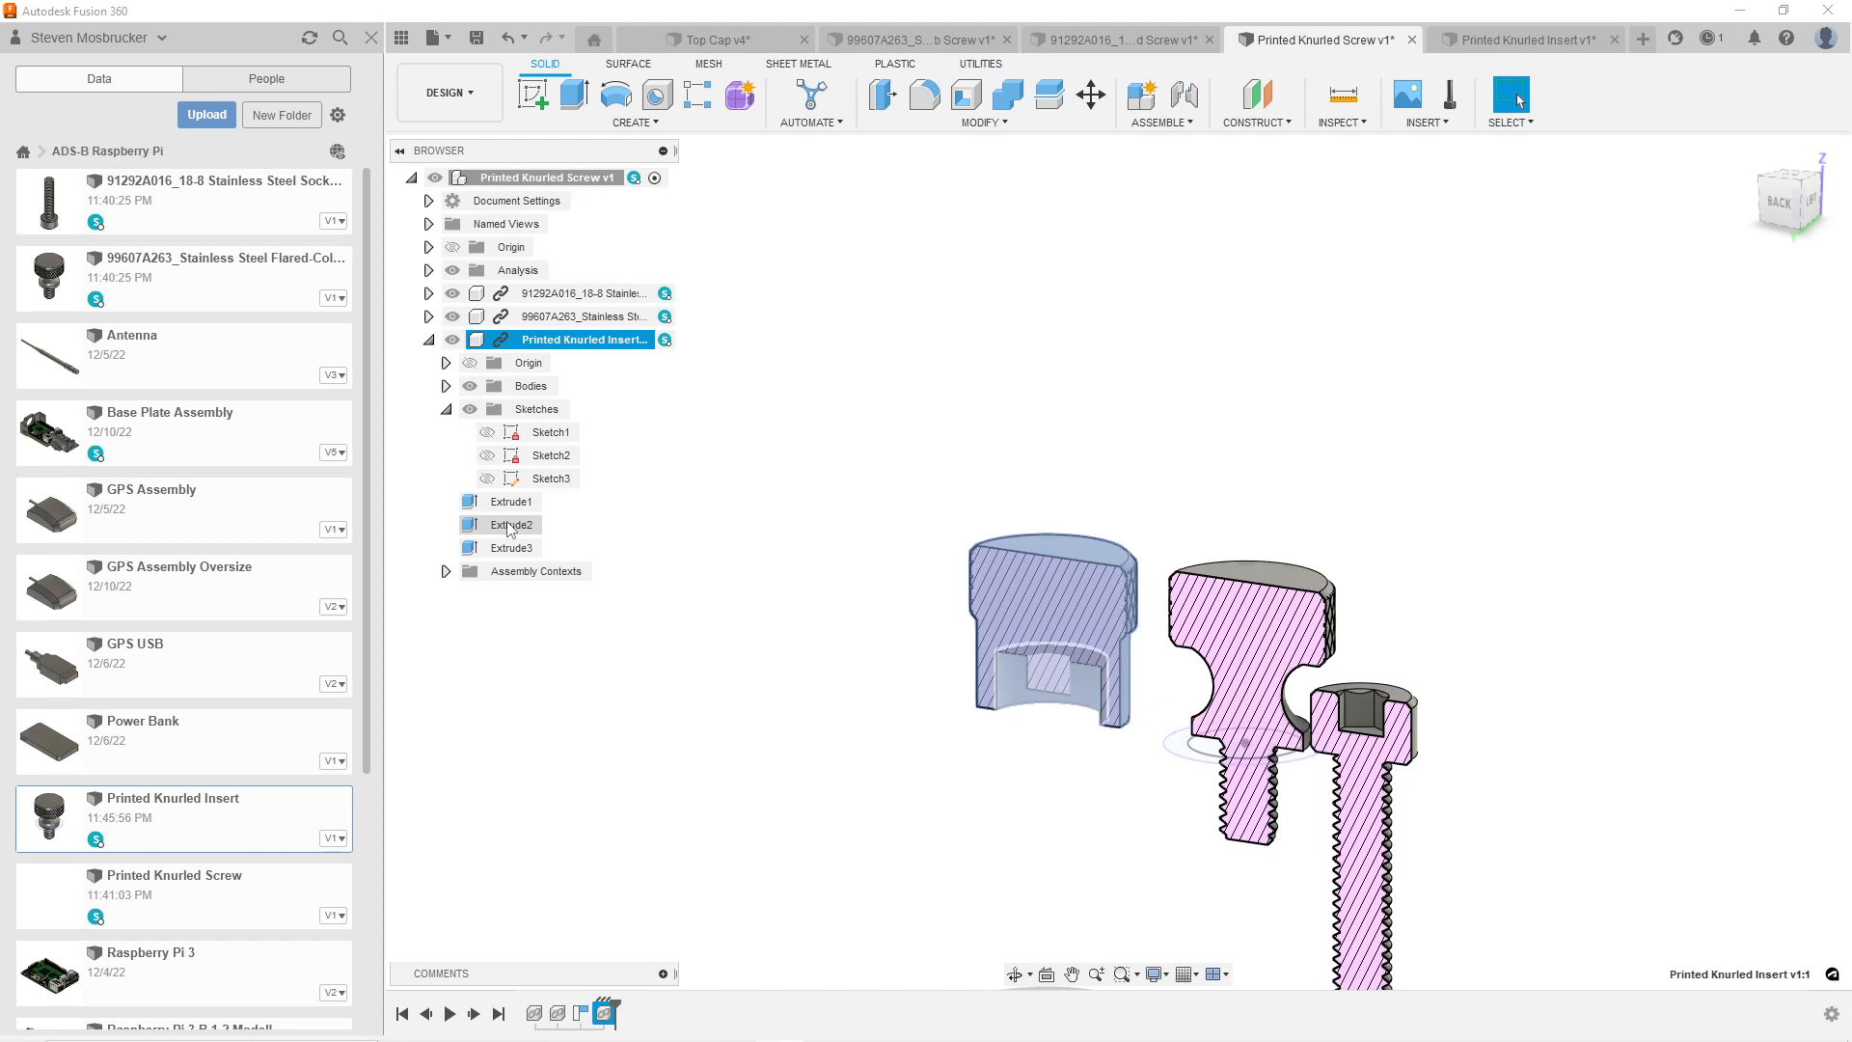
pyautogui.click(1524, 39)
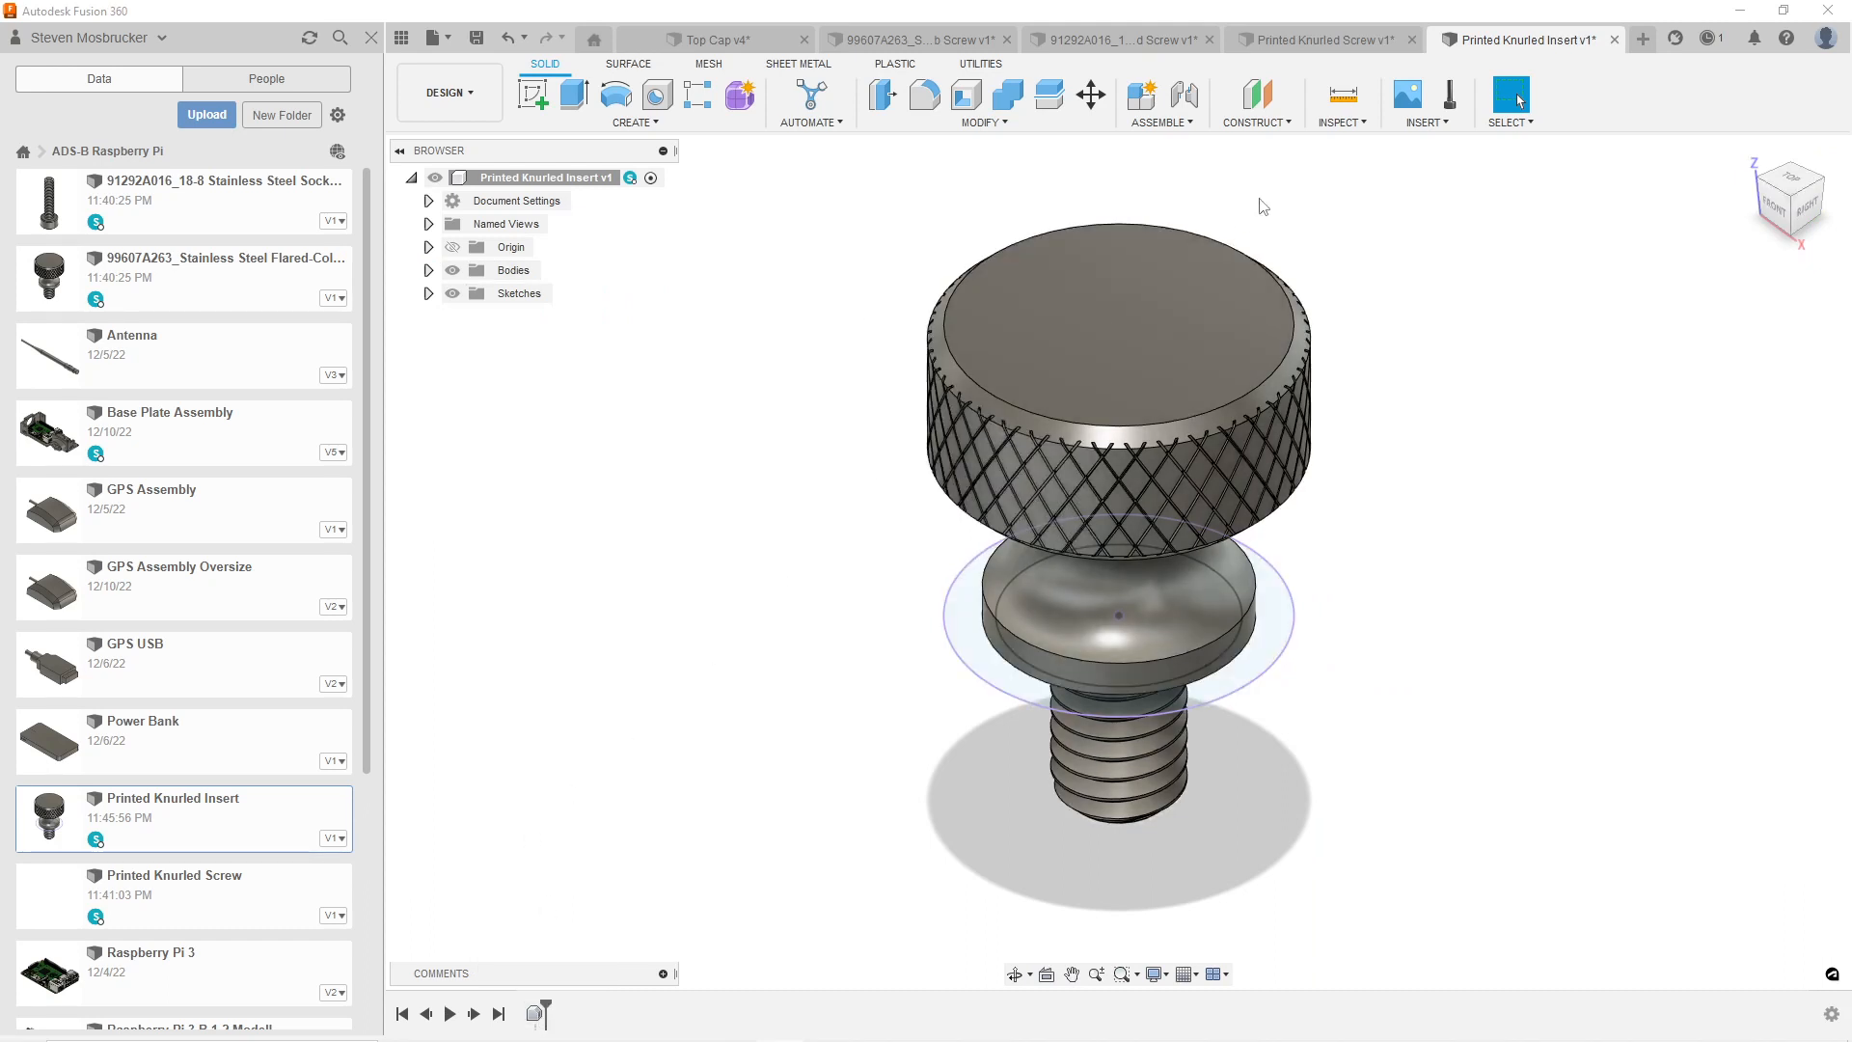
pyautogui.click(1303, 43)
pyautogui.click(1204, 459)
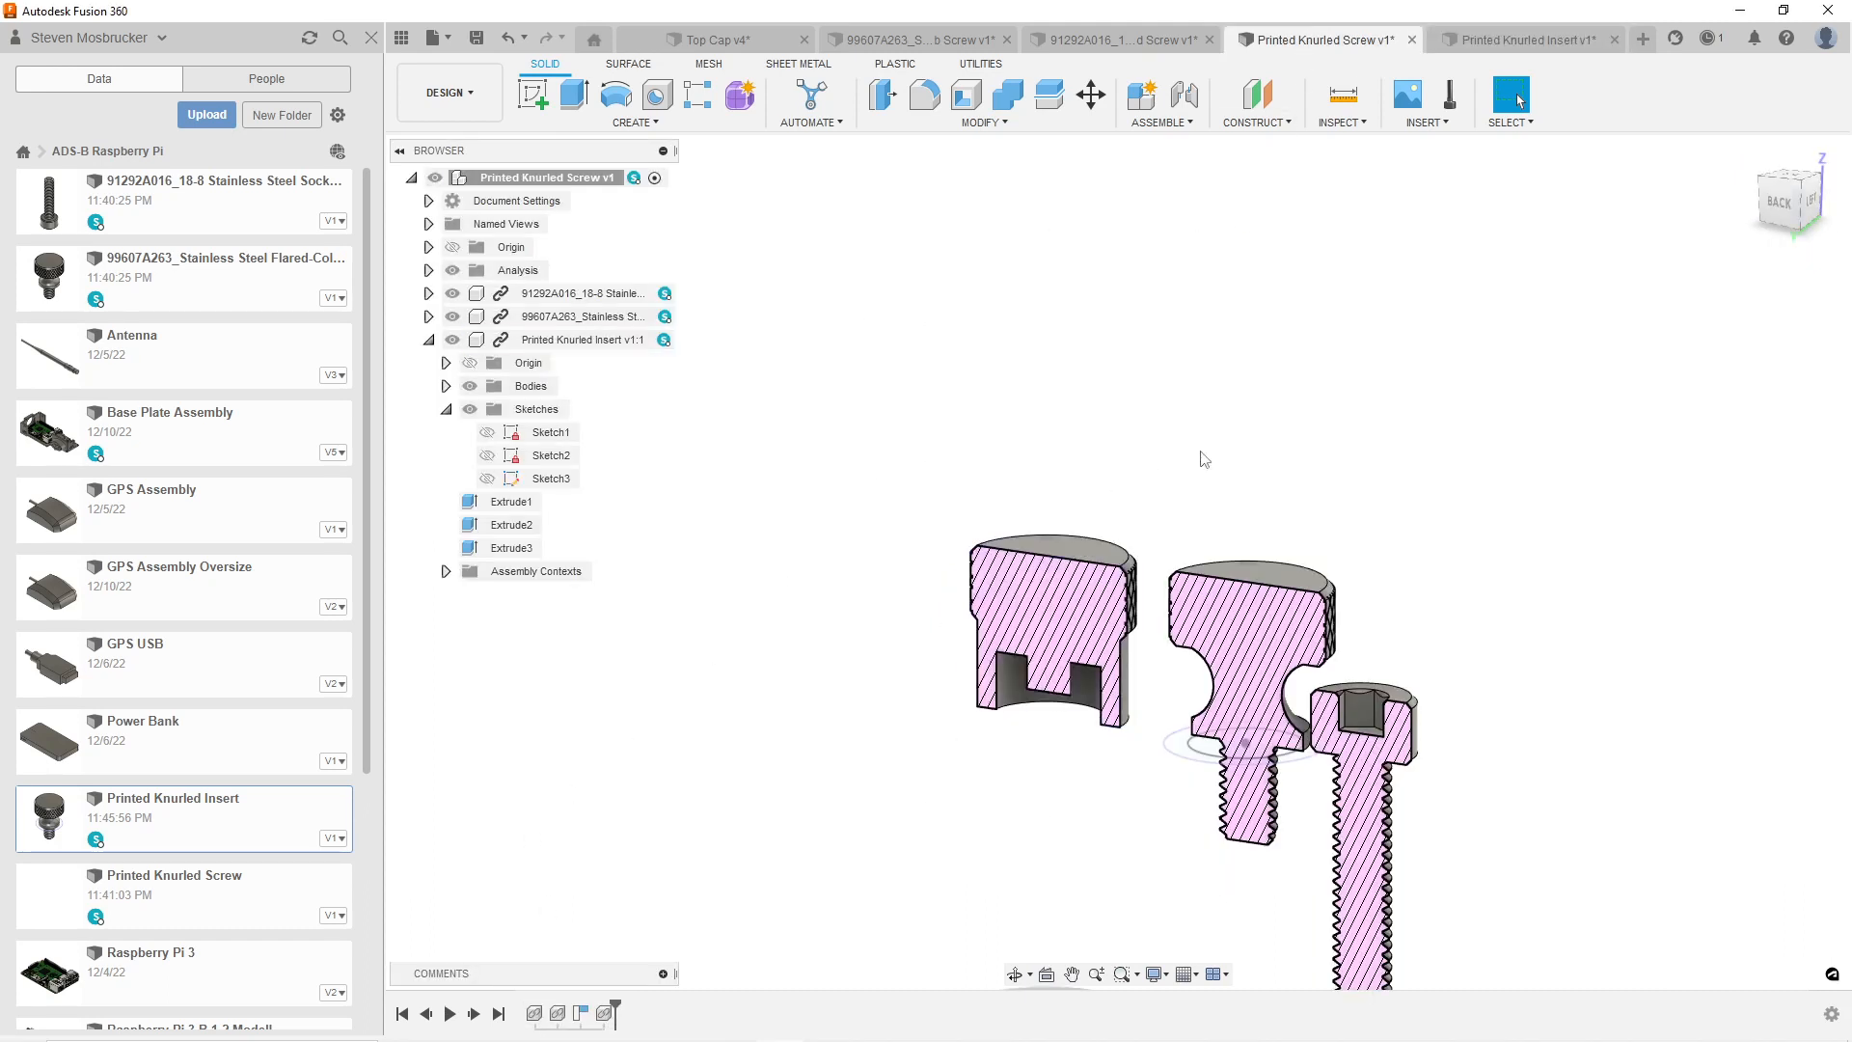